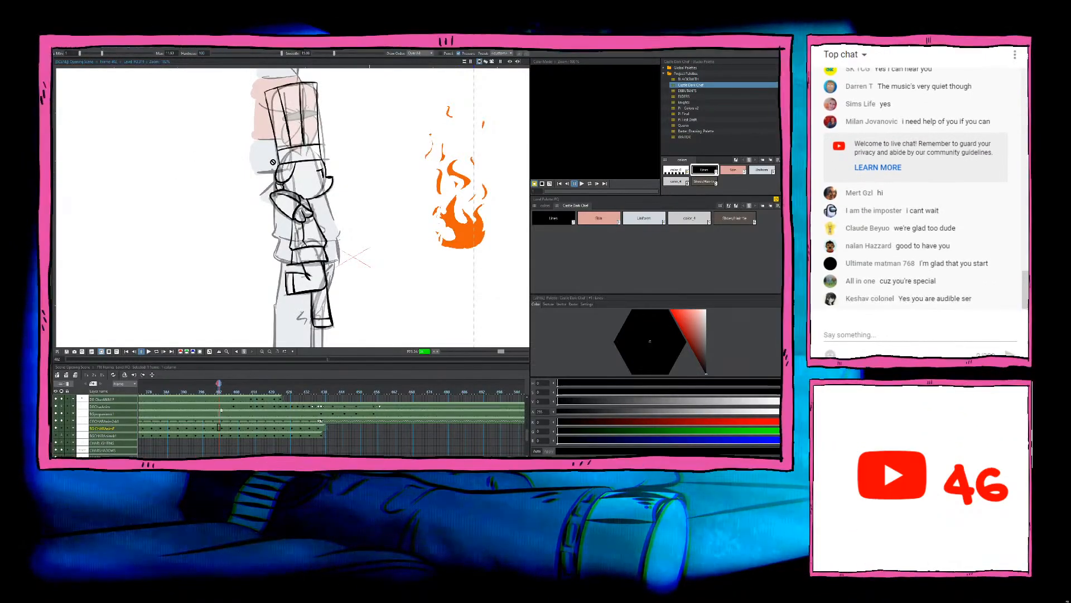
Step: Examine the inked chef drawings where he overlaps the large figure and compare them with the adjacent frames
{"action": "scroll", "coordinate": [350, 177], "scroll_direction": "up", "scroll_amount": 2}
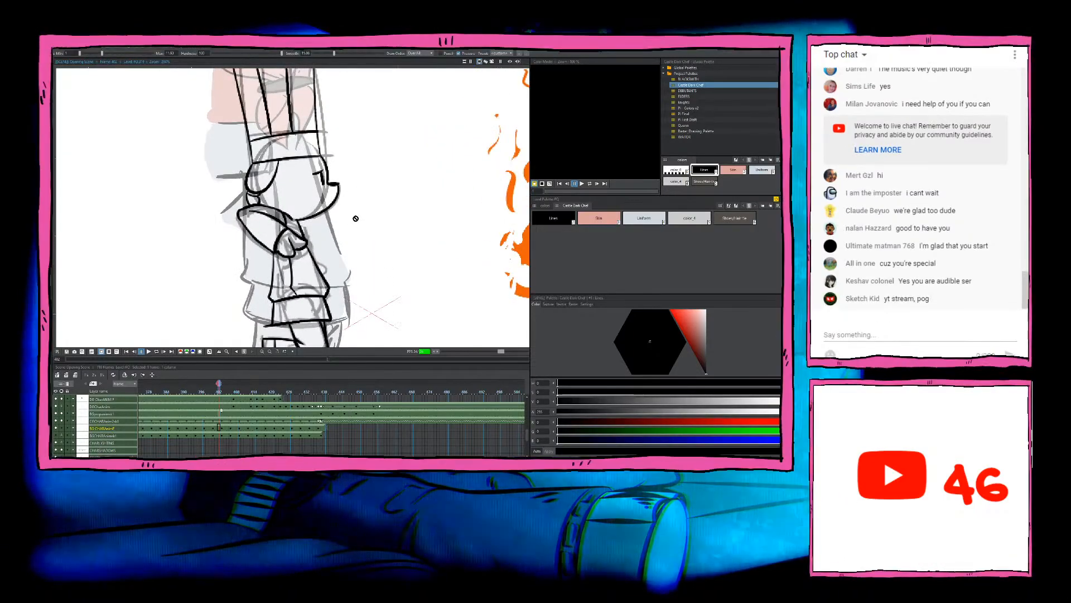
{"action": "scroll", "coordinate": [311, 195], "scroll_direction": "down", "scroll_amount": 1}
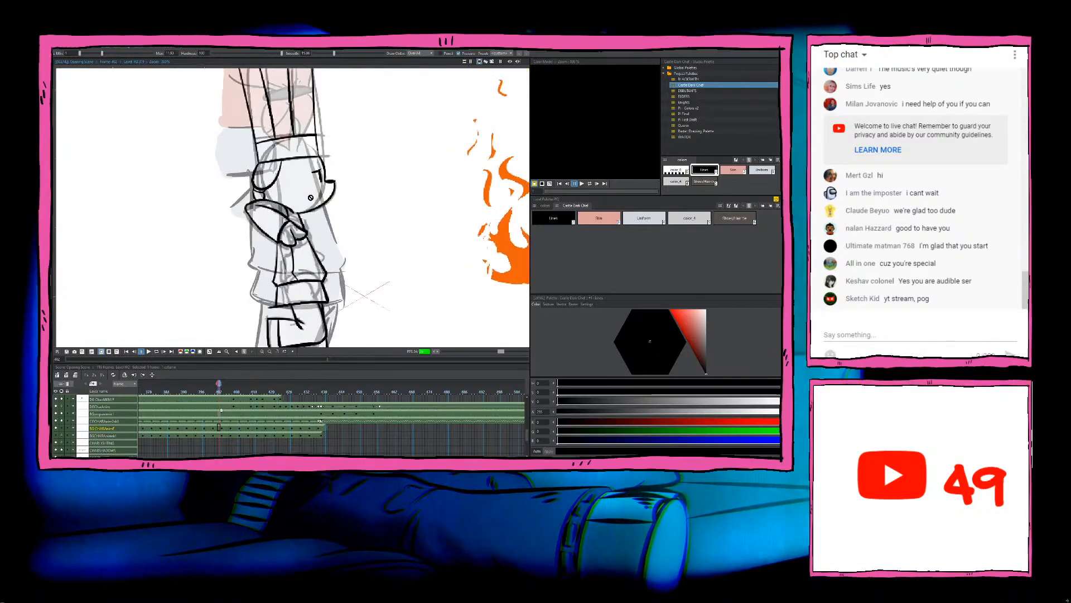
{"action": "scroll", "coordinate": [346, 200], "scroll_direction": "down", "scroll_amount": 2}
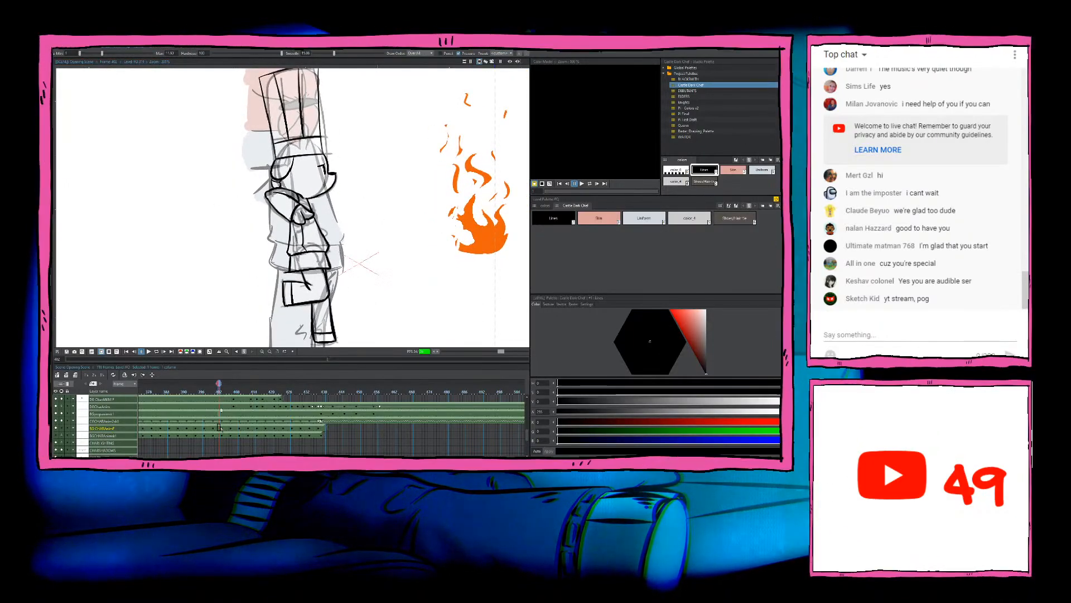
{"action": "left_click", "coordinate": [234, 399]}
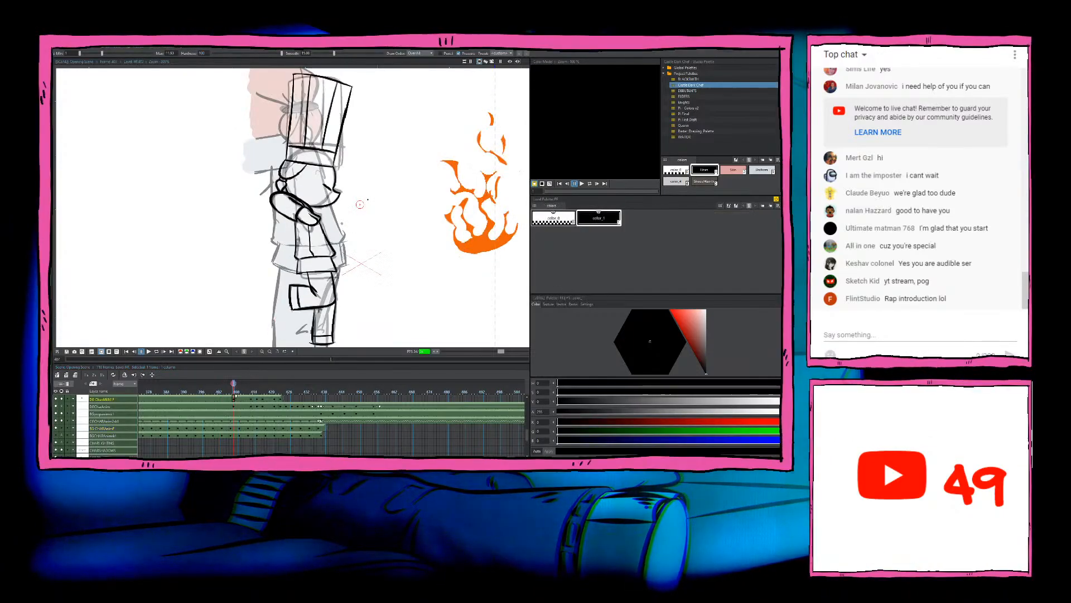
{"action": "key", "text": "Left"}
{"action": "key", "text": "Right"}
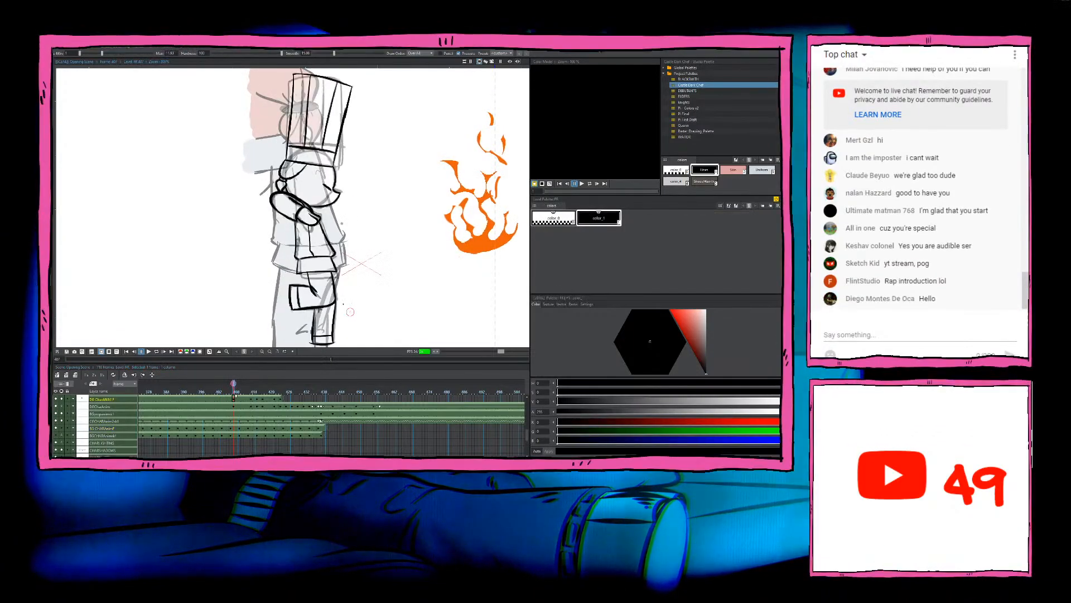
{"action": "scroll", "coordinate": [338, 208], "scroll_direction": "up", "scroll_amount": 4}
{"action": "scroll", "coordinate": [338, 208], "scroll_direction": "down", "scroll_amount": 3}
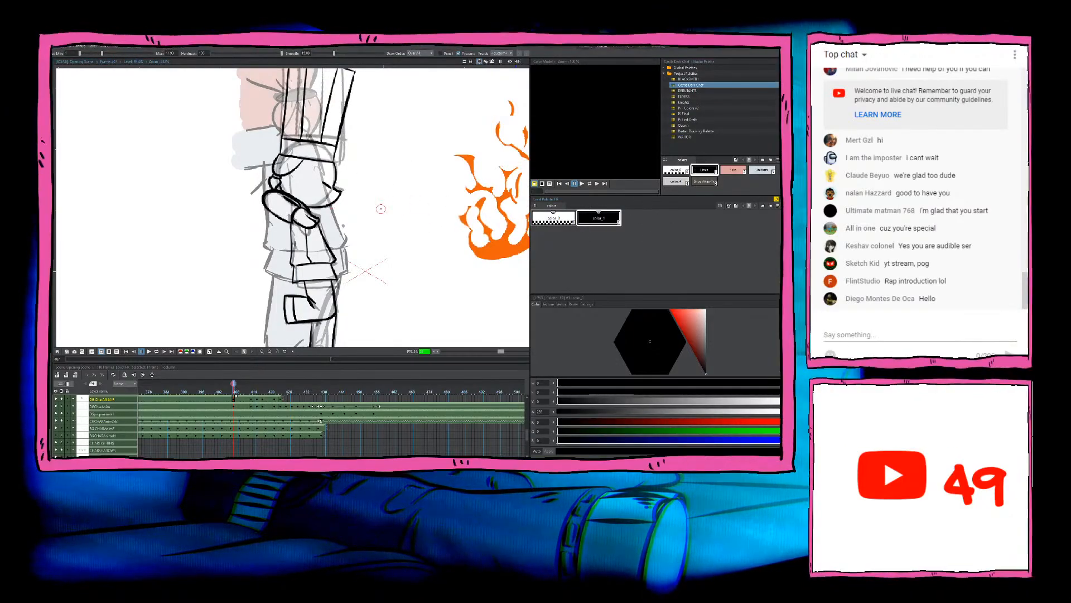
Step: Examine the last inked standing pose of the chef, flipping between it and the neighbouring frames
{"action": "left_click", "coordinate": [280, 399]}
{"action": "key", "text": "Left"}
{"action": "key", "text": "Right"}
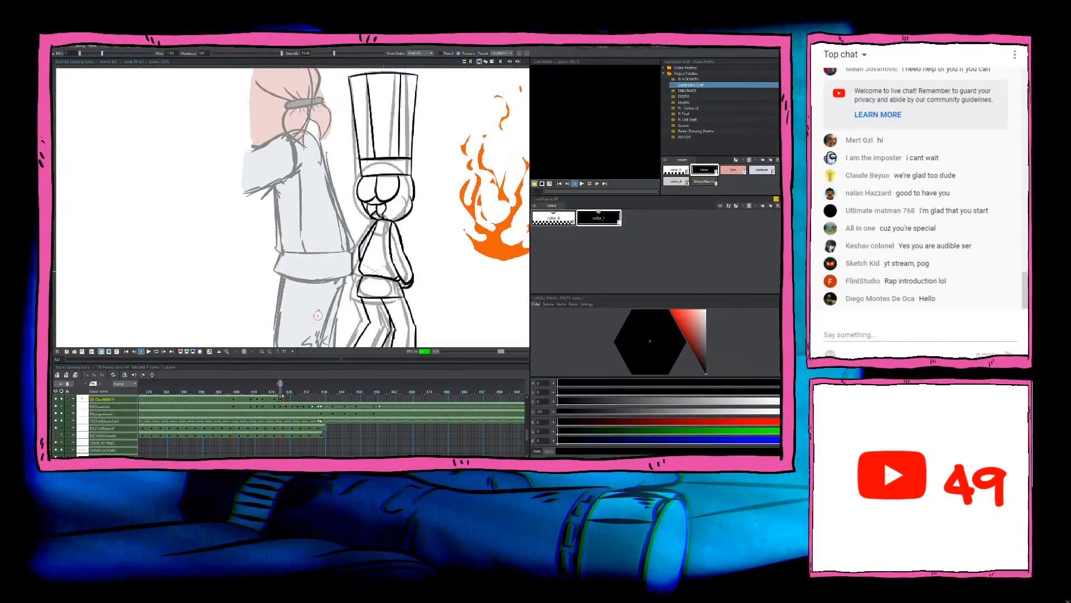
{"action": "key", "text": "Left"}
{"action": "key", "text": "Right"}
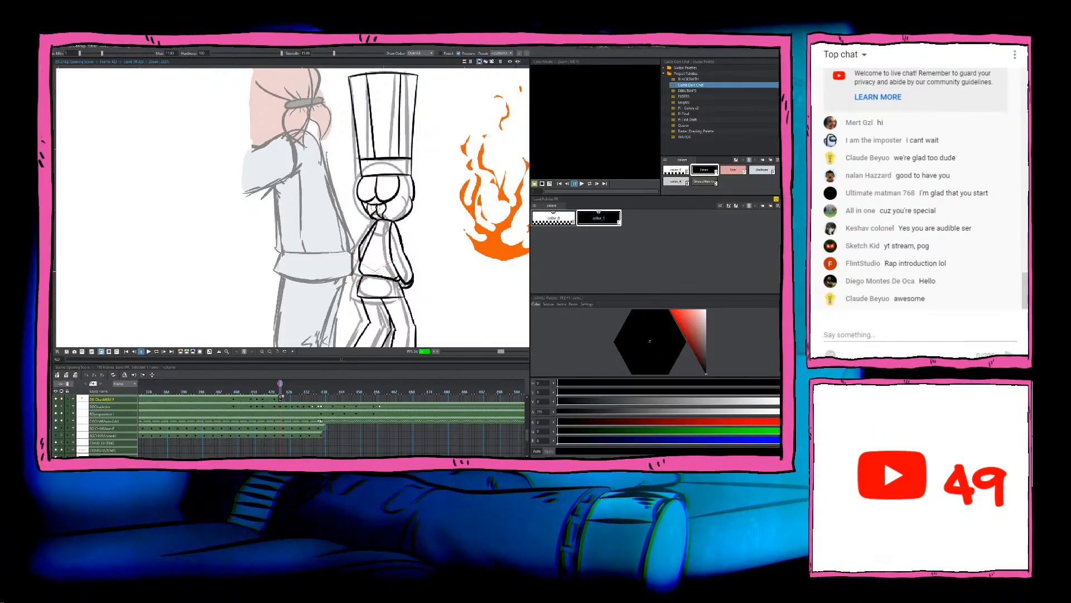
{"action": "key", "text": "Left"}
{"action": "key", "text": "Right"}
{"action": "scroll", "coordinate": [298, 412], "scroll_direction": "up", "scroll_amount": 2}
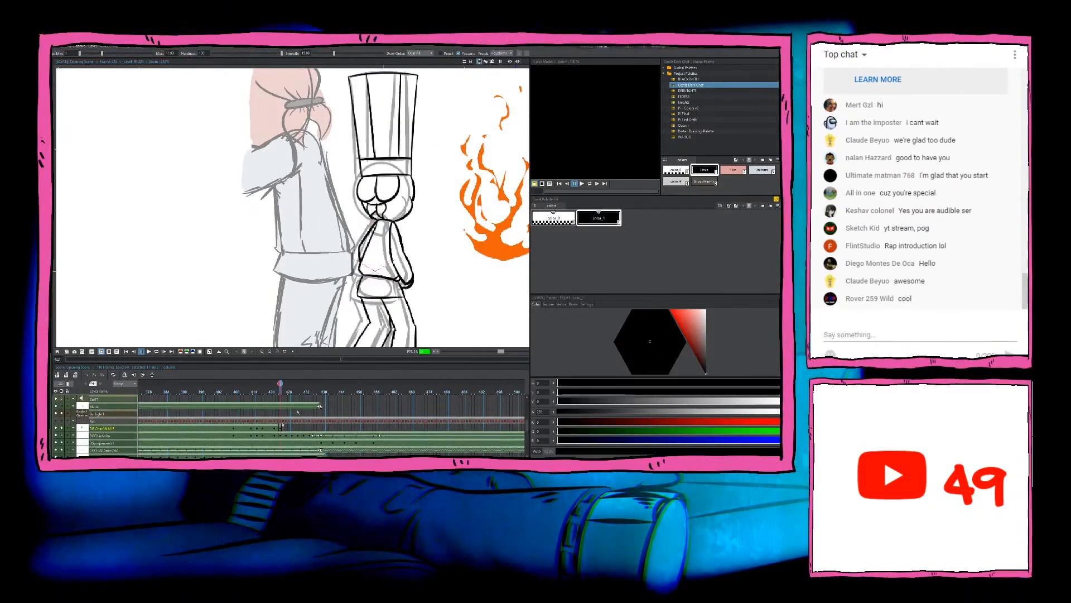
{"action": "scroll", "coordinate": [298, 412], "scroll_direction": "down", "scroll_amount": 2}
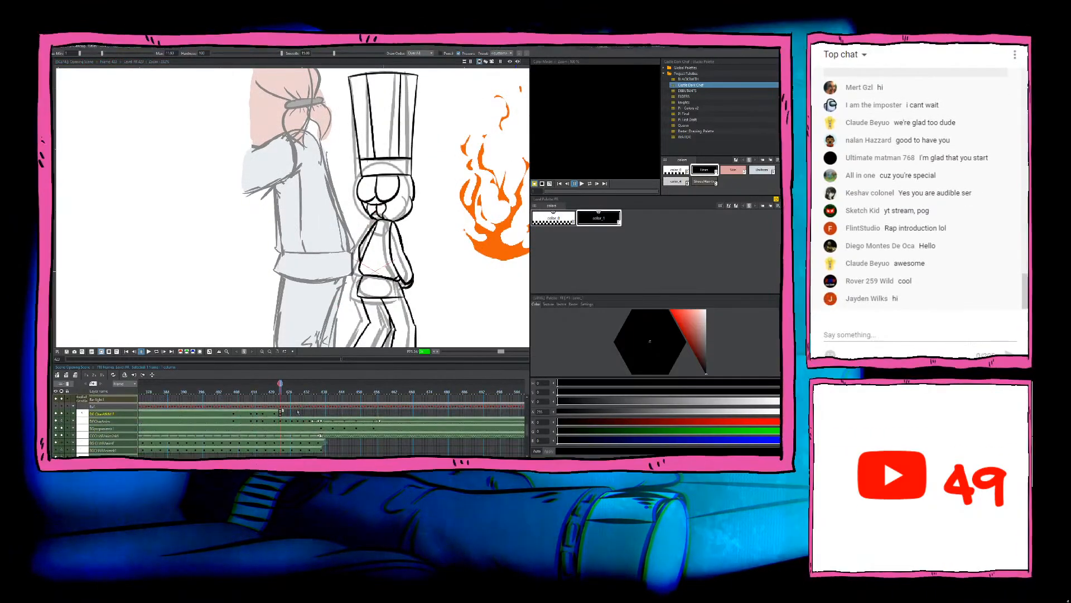
Step: Start a new drawing on the chef's line-art layer in the empty frame after the last inked pose and erase the starting mark
{"action": "key", "text": "Right"}
{"action": "key", "text": "Right"}
{"action": "scroll", "coordinate": [359, 270], "scroll_direction": "up", "scroll_amount": 3}
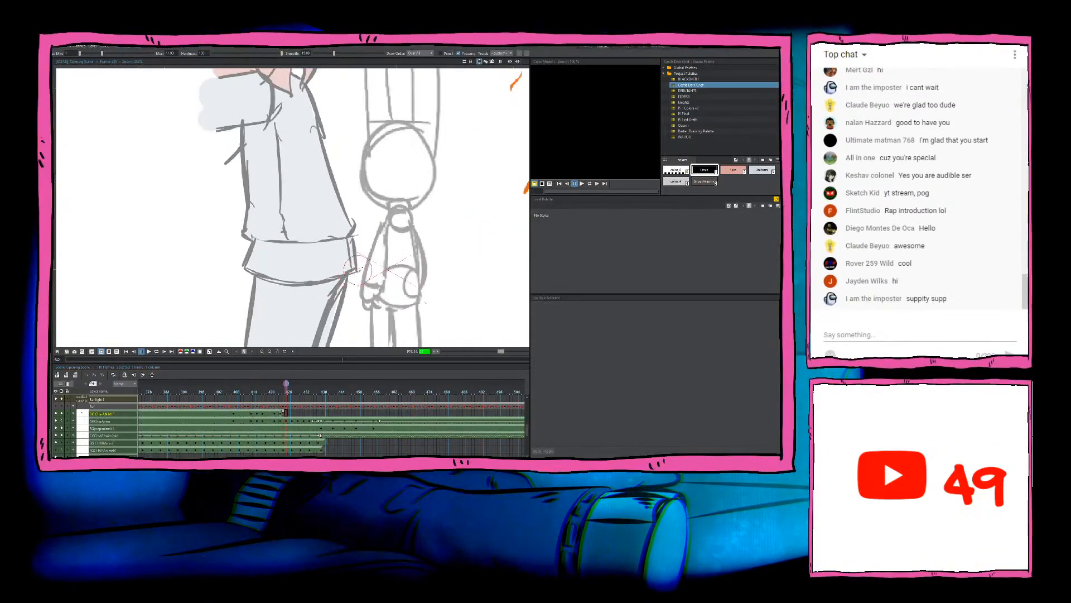
{"action": "left_click_drag", "start_coordinate": [372, 259], "coordinate": [338, 254]}
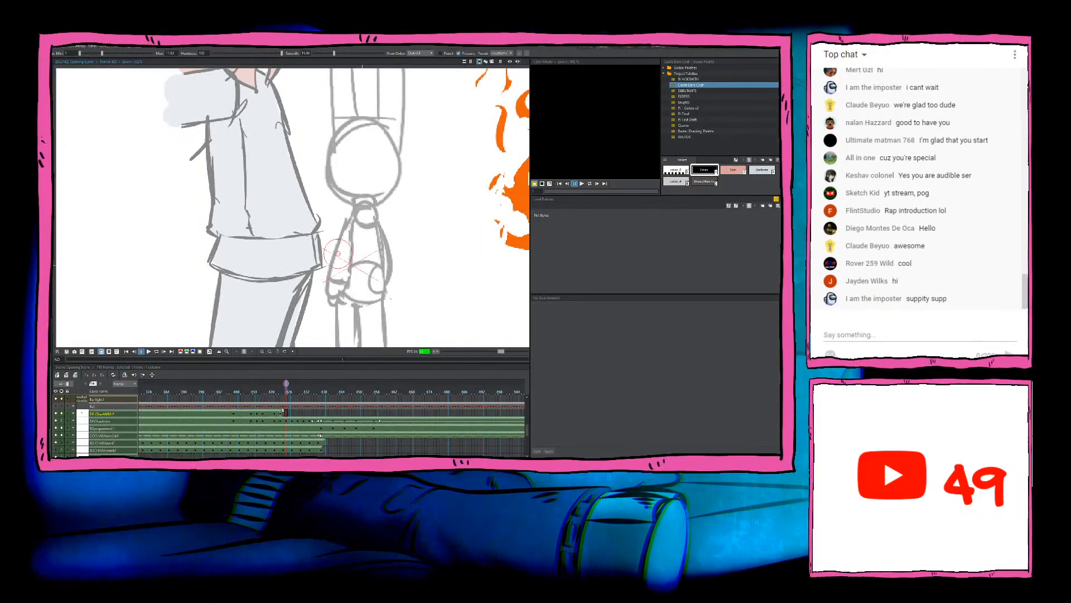
{"action": "key", "text": "f"}
{"action": "left_click", "coordinate": [420, 182]}
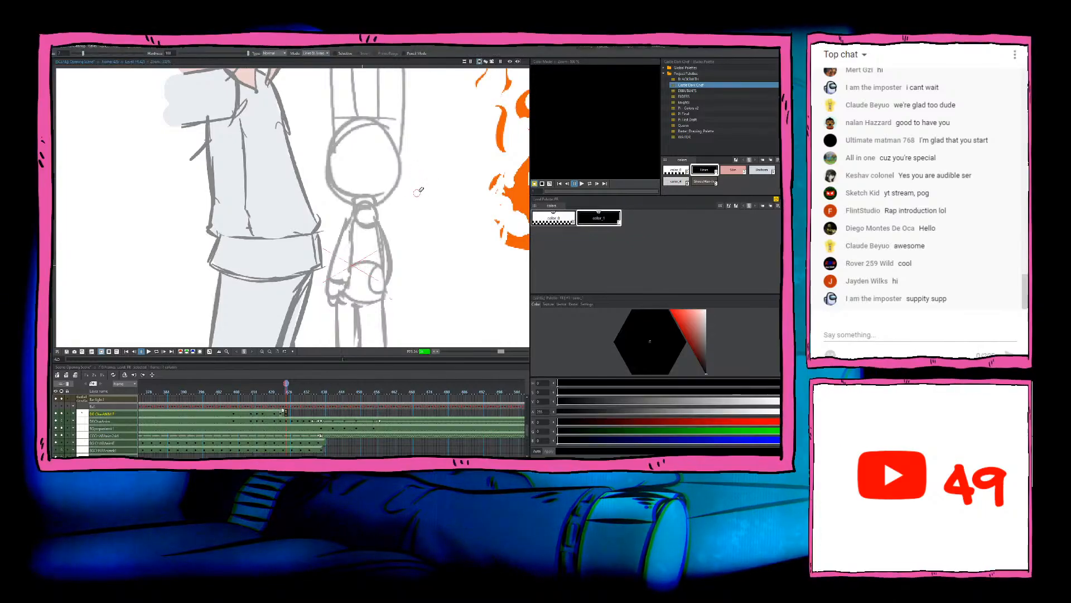
{"action": "key", "text": "b"}
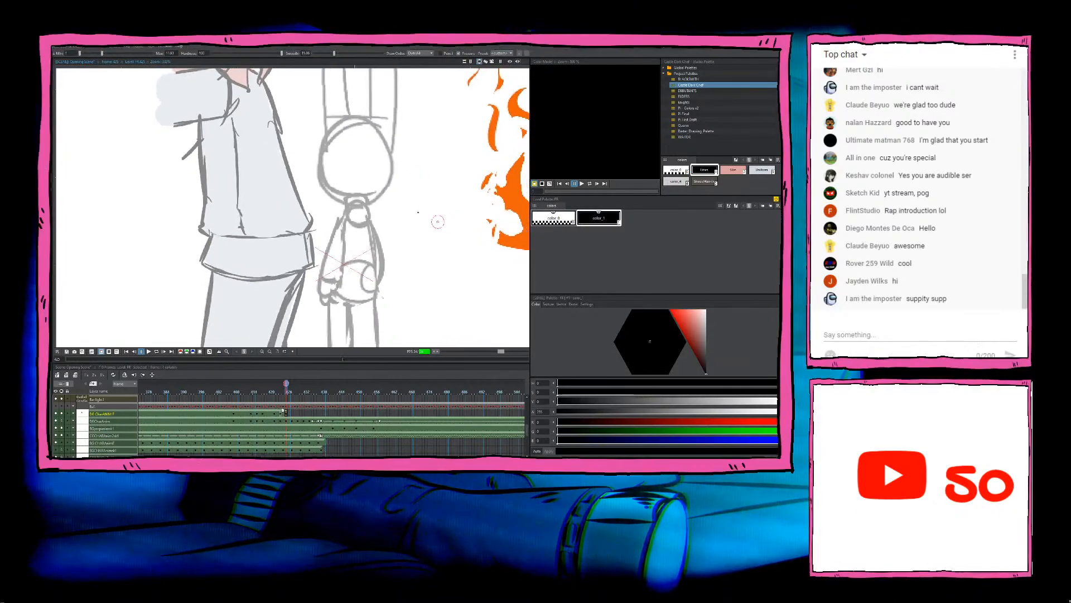
Step: Compare with the previous inked pose, then ink the bottom edge and right side of the chef's hat over the rough sketch
{"action": "key", "text": "comma"}
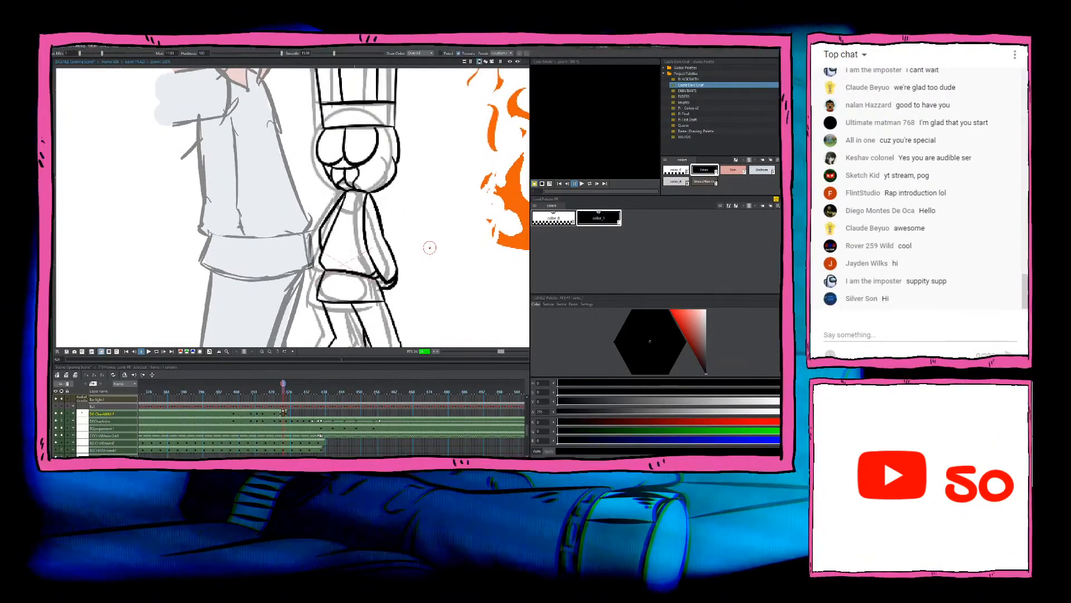
{"action": "key", "text": "period"}
{"action": "key", "text": "comma"}
{"action": "key", "text": "period"}
{"action": "left_click_drag", "start_coordinate": [433, 242], "coordinate": [435, 302]}
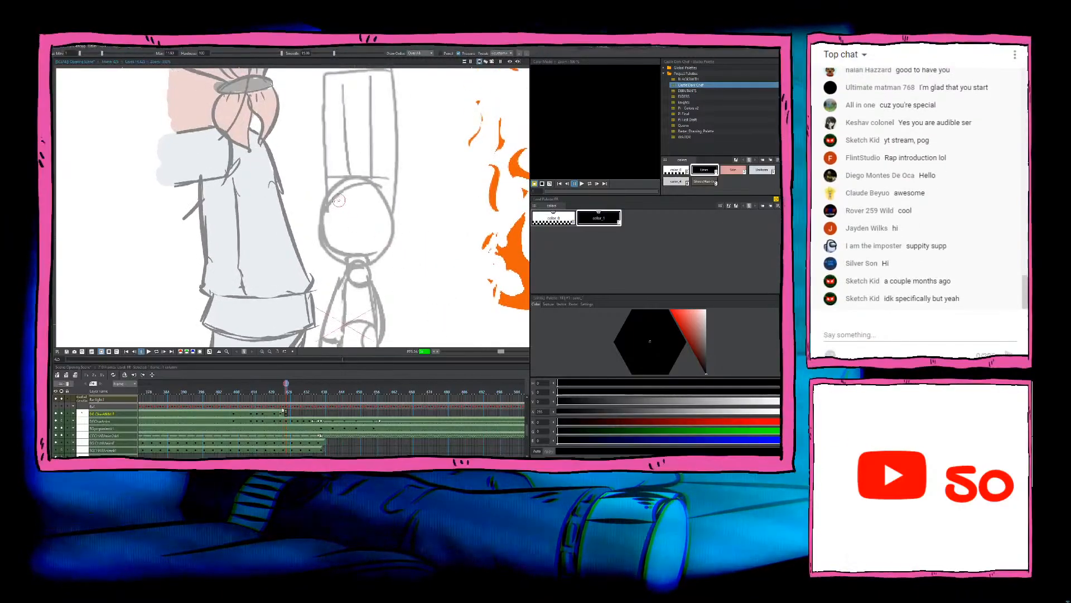
{"action": "mouse_move", "coordinate": [328, 203]}
{"action": "left_mouse_down"}
{"action": "mouse_move", "coordinate": [390, 200]}
{"action": "mouse_move", "coordinate": [373, 266]}
{"action": "mouse_move", "coordinate": [385, 133]}
{"action": "left_mouse_up"}
{"action": "key", "text": "ctrl+z"}
{"action": "key", "text": "comma"}
{"action": "key", "text": "period"}
{"action": "key", "text": "ctrl+z"}
{"action": "left_click_drag", "start_coordinate": [372, 273], "coordinate": [381, 134]}
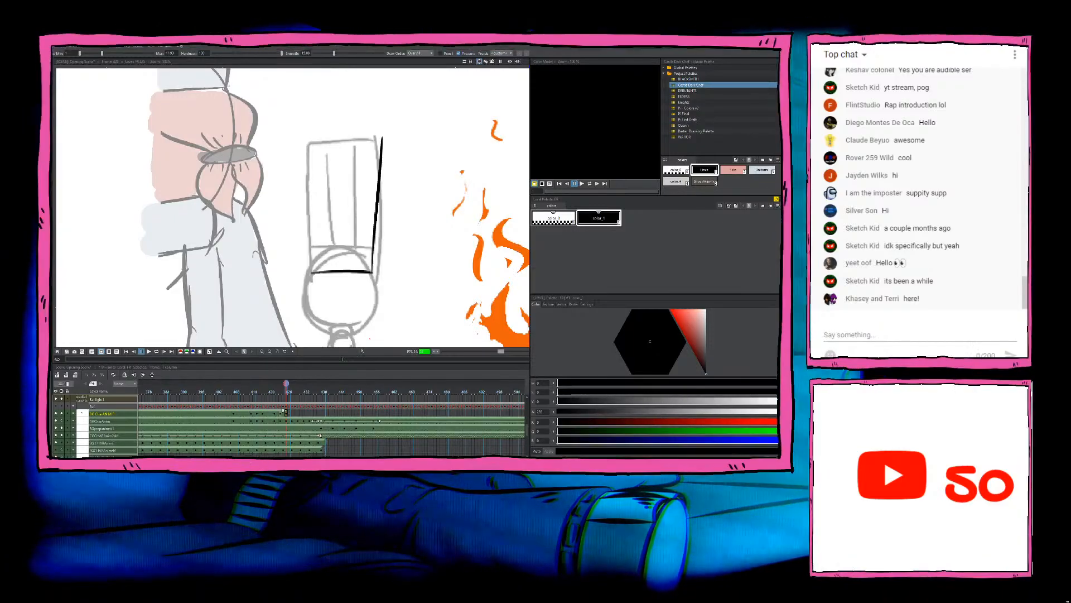
Step: Ink the slanted left side of the chef's hat up from the bottom edge, redrawing it until clean, and trim its upper end
{"action": "scroll", "coordinate": [380, 204], "scroll_direction": "up", "scroll_amount": 2}
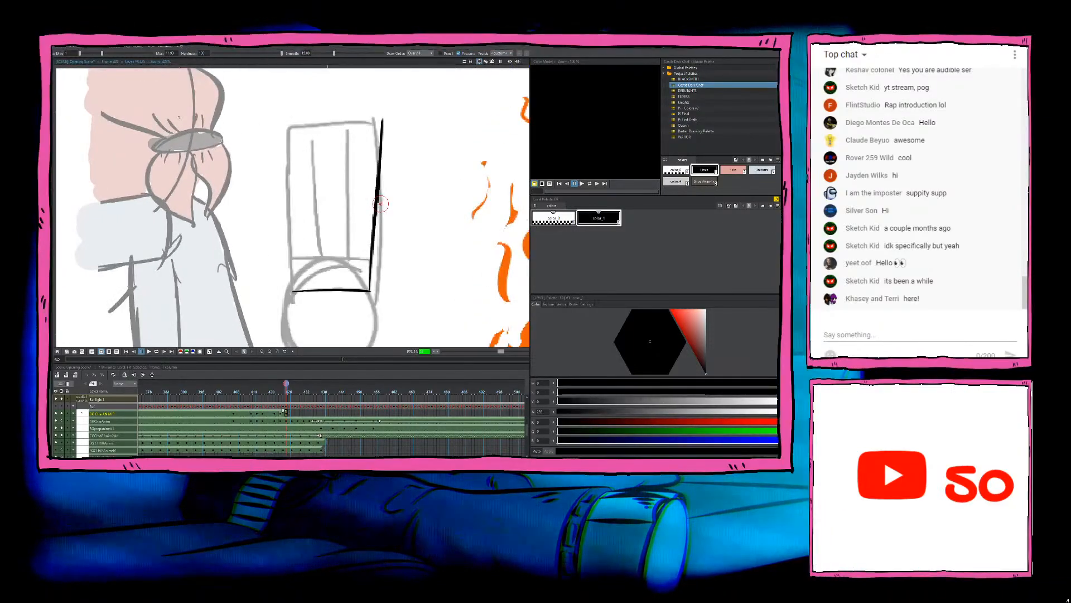
{"action": "left_click_drag", "start_coordinate": [291, 290], "coordinate": [275, 127]}
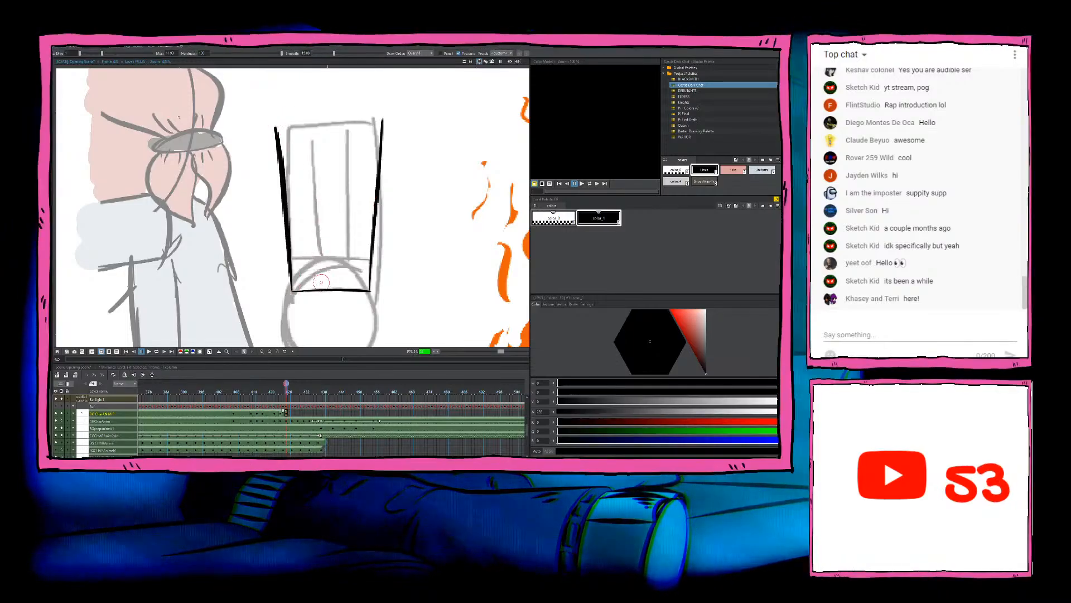
{"action": "key", "text": "ctrl+z"}
{"action": "left_click_drag", "start_coordinate": [291, 290], "coordinate": [274, 125]}
{"action": "key", "text": "ctrl+z"}
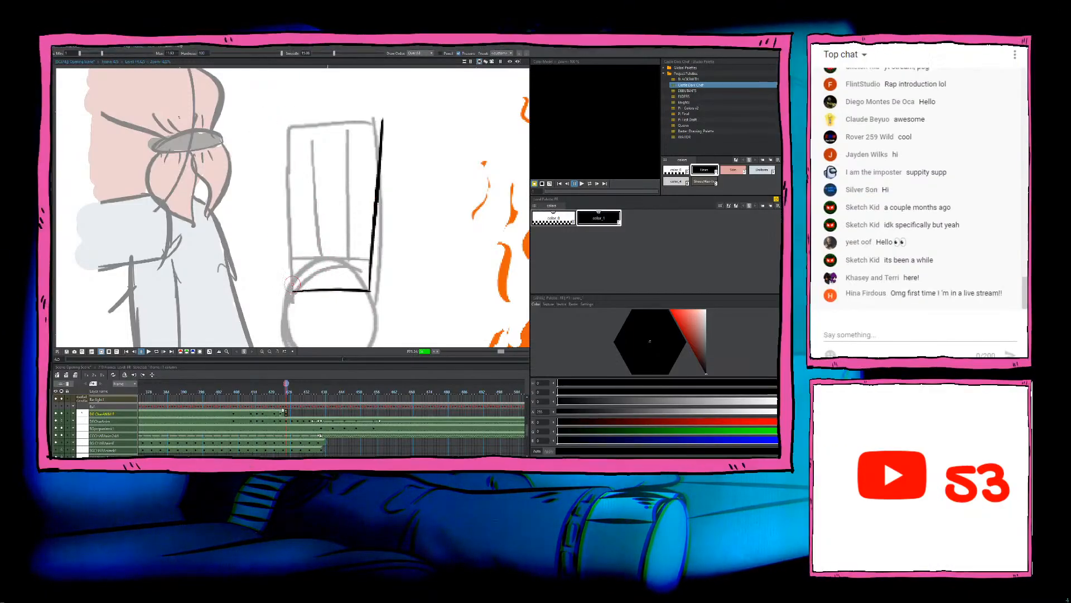
{"action": "left_click_drag", "start_coordinate": [292, 287], "coordinate": [278, 120]}
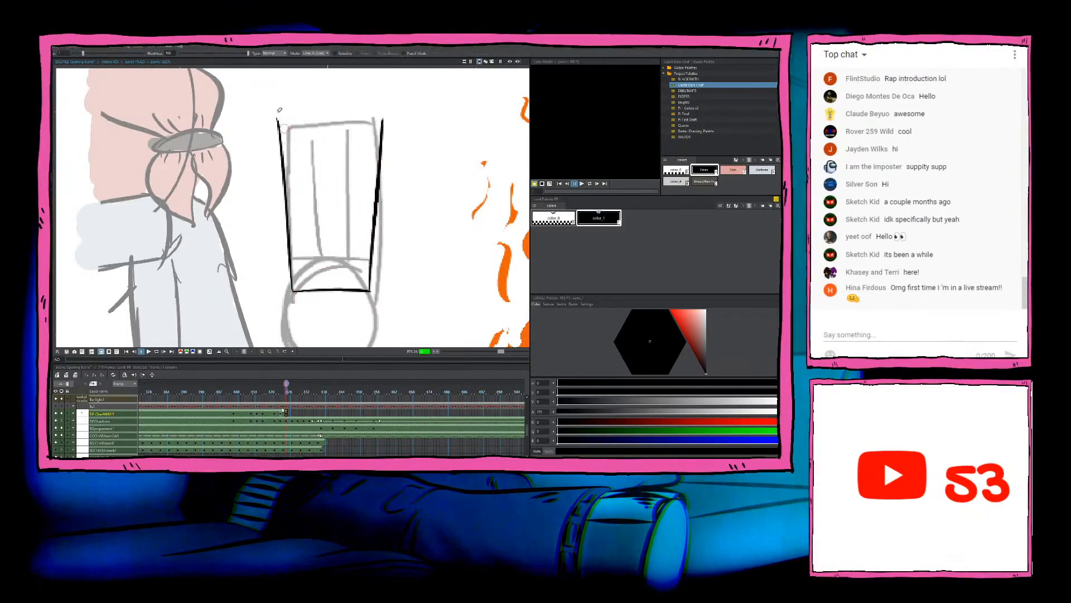
{"action": "key", "text": "b"}
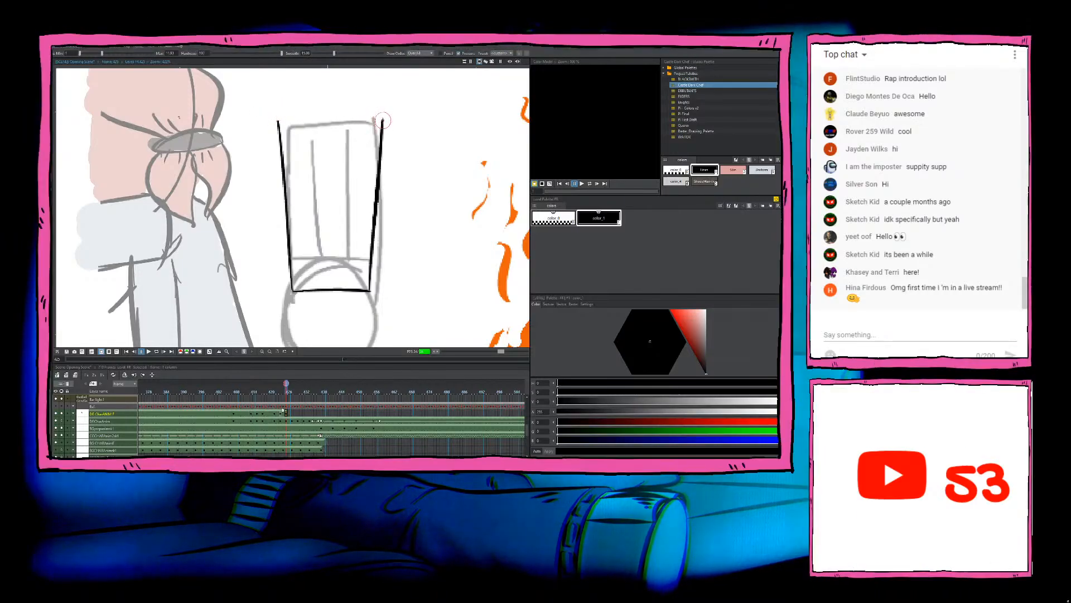
Step: Ink the slightly curved top edge of the chef's hat and erase the overshoot at its left corner
{"action": "mouse_move", "coordinate": [279, 125]}
{"action": "left_mouse_down"}
{"action": "mouse_move", "coordinate": [382, 120]}
{"action": "mouse_move", "coordinate": [278, 120]}
{"action": "left_mouse_up"}
{"action": "key", "text": "ctrl+z"}
{"action": "key", "text": "a"}
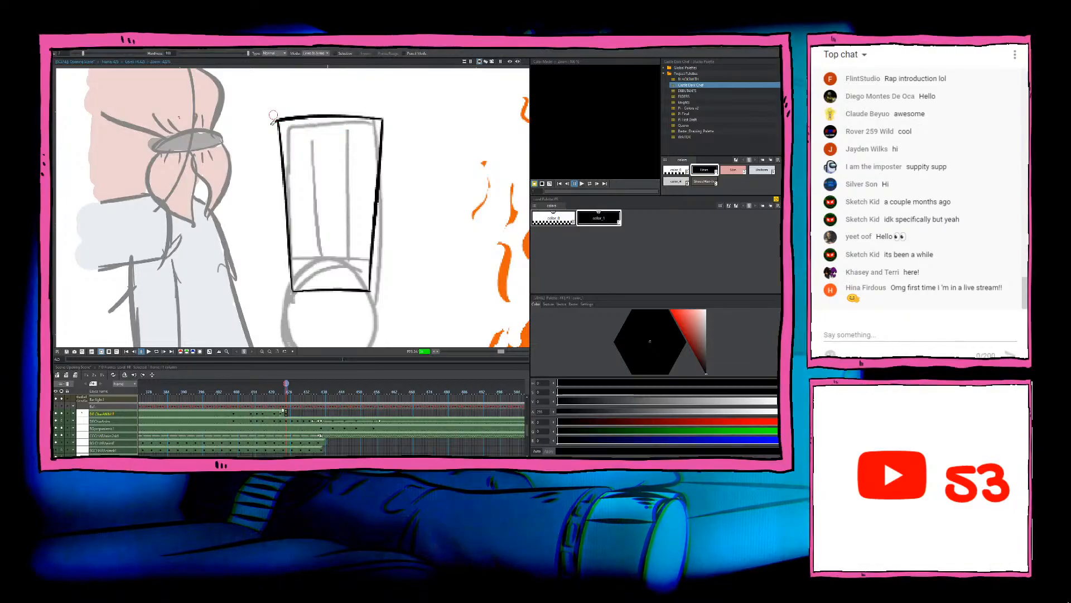
{"action": "key", "text": "b"}
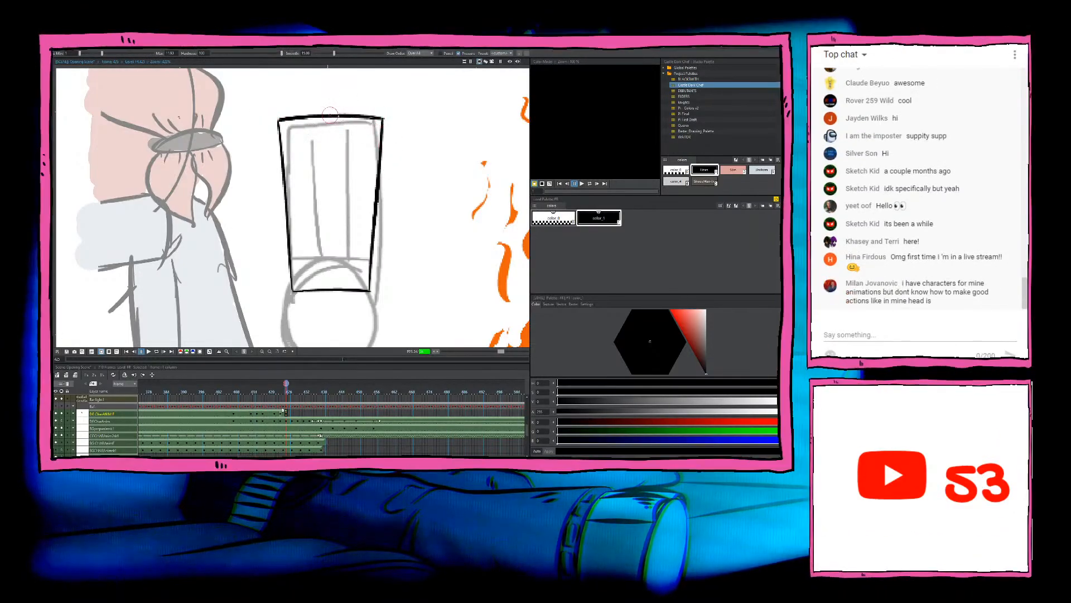
Step: Ink the band line across the lower part of the chef's hat, just above its bottom edge
{"action": "left_click_drag", "start_coordinate": [444, 297], "coordinate": [449, 291]}
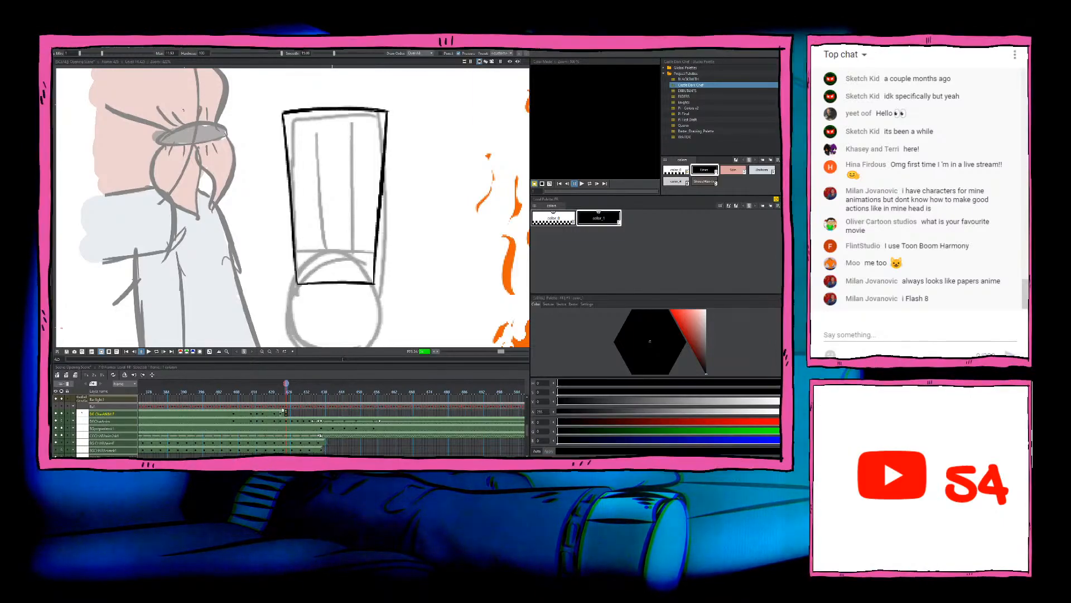
{"action": "scroll", "coordinate": [360, 276], "scroll_direction": "down", "scroll_amount": 1}
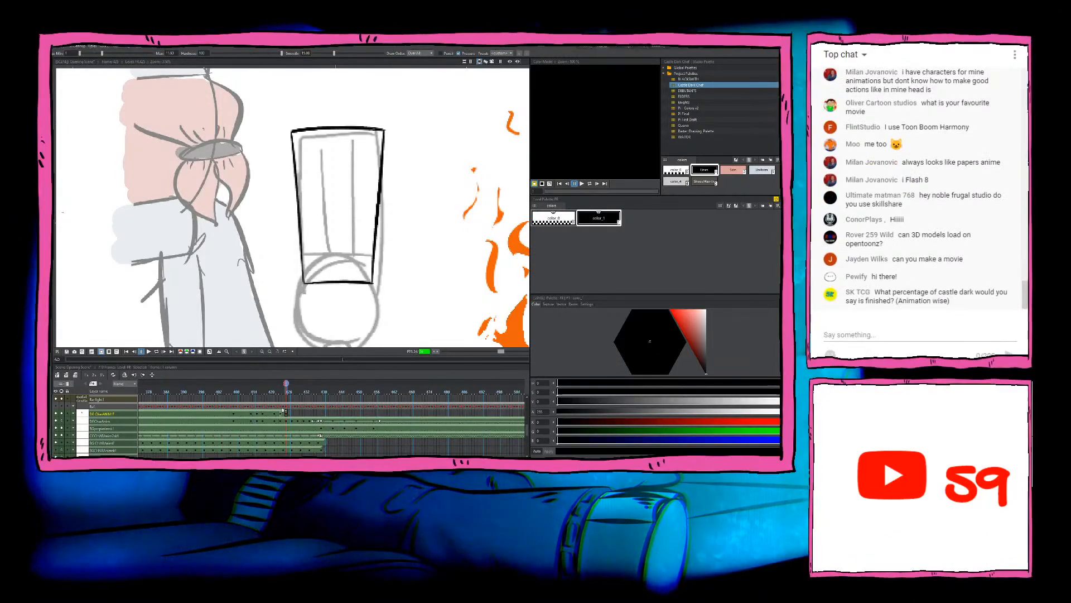
{"action": "scroll", "coordinate": [311, 267], "scroll_direction": "down", "scroll_amount": 3}
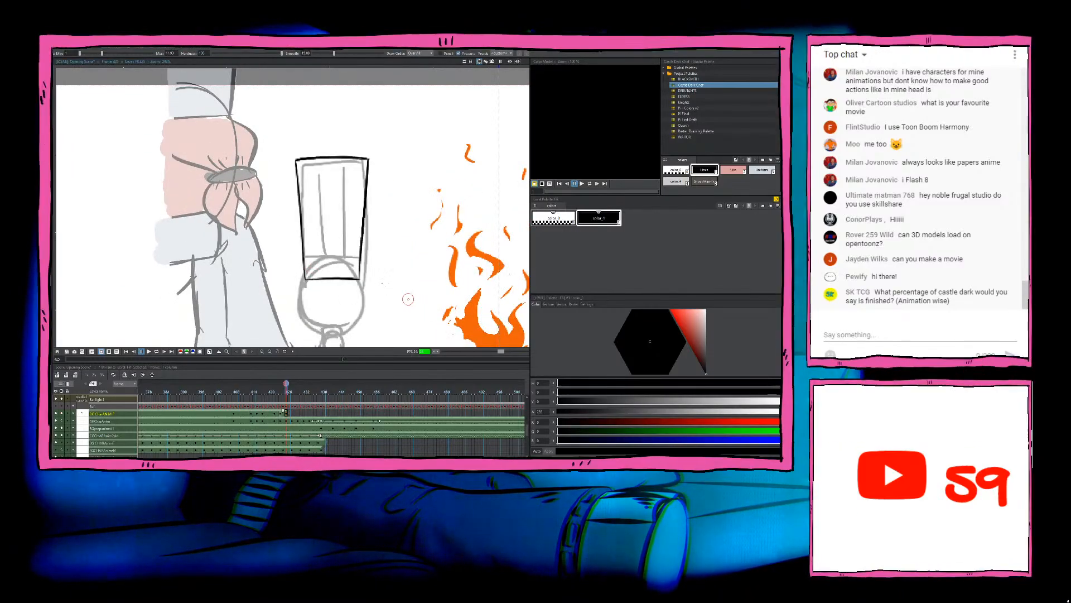
{"action": "mouse_move", "coordinate": [383, 249]}
{"action": "left_mouse_down"}
{"action": "mouse_move", "coordinate": [410, 226]}
{"action": "mouse_move", "coordinate": [390, 282]}
{"action": "left_mouse_up"}
{"action": "left_click", "coordinate": [408, 229]}
{"action": "key", "text": "ctrl+z"}
{"action": "left_click_drag", "start_coordinate": [321, 249], "coordinate": [375, 245]}
{"action": "mouse_move", "coordinate": [325, 252]}
{"action": "left_mouse_down"}
{"action": "mouse_move", "coordinate": [380, 249]}
{"action": "mouse_move", "coordinate": [382, 260]}
{"action": "mouse_move", "coordinate": [348, 256]}
{"action": "mouse_move", "coordinate": [375, 249]}
{"action": "left_mouse_up"}
{"action": "key", "text": "ctrl+z"}
{"action": "key", "text": "ctrl+z"}
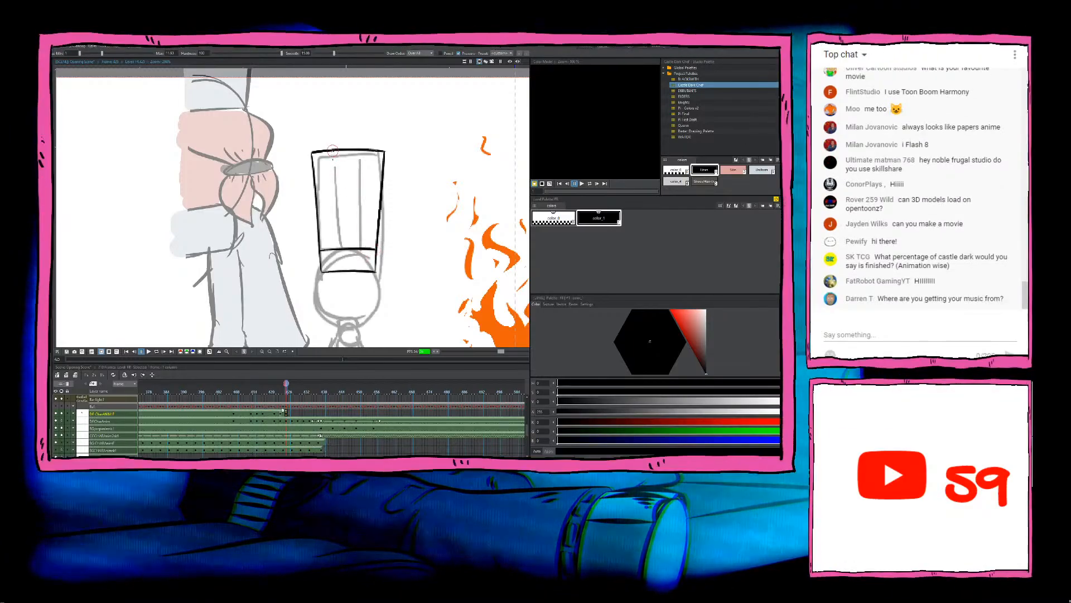
Step: Try several strokes for the left inner pleat line of the chef's hat, undoing each one
{"action": "left_click_drag", "start_coordinate": [333, 149], "coordinate": [337, 253]}
{"action": "key", "text": "ctrl+z"}
{"action": "left_click_drag", "start_coordinate": [332, 150], "coordinate": [337, 243]}
{"action": "key", "text": "ctrl+z"}
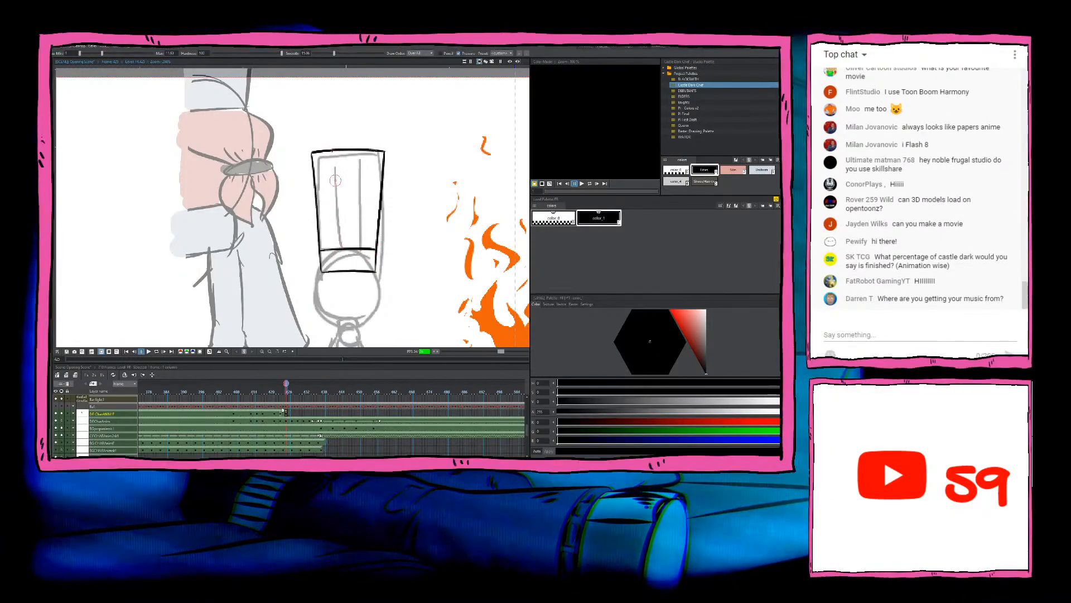
{"action": "left_click_drag", "start_coordinate": [332, 151], "coordinate": [340, 251]}
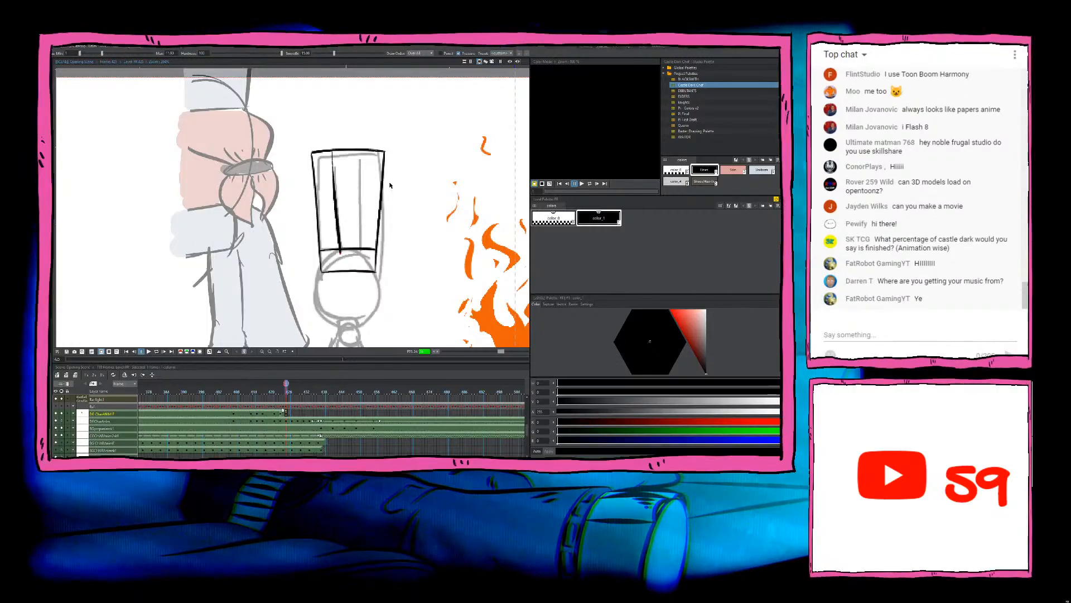
{"action": "left_click_drag", "start_coordinate": [390, 183], "coordinate": [392, 181]}
{"action": "key", "text": "ctrl+z"}
{"action": "left_click_drag", "start_coordinate": [333, 149], "coordinate": [339, 251]}
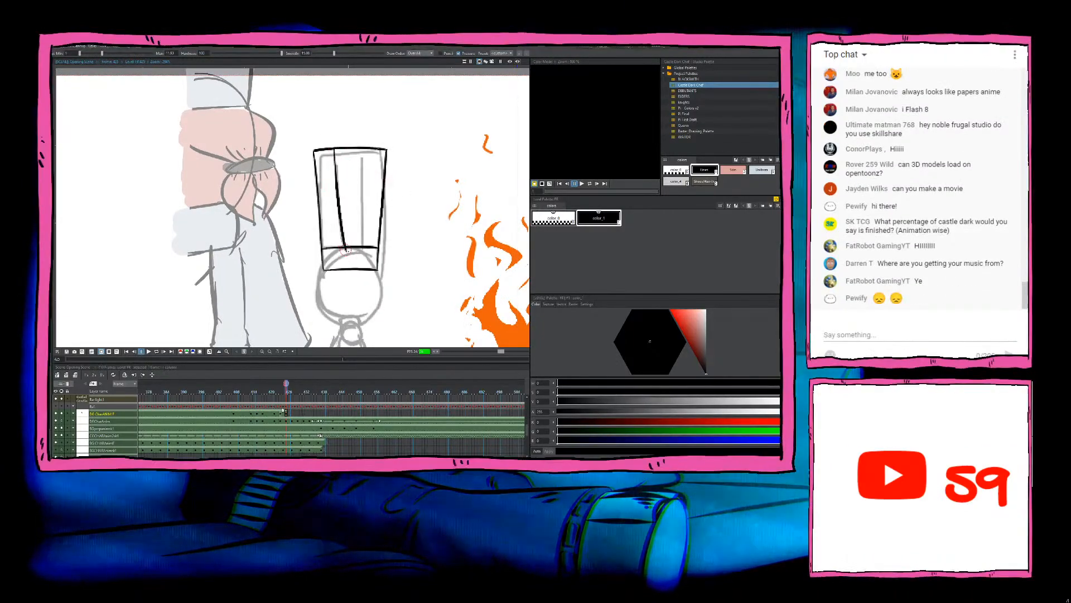
{"action": "key", "text": "ctrl+z"}
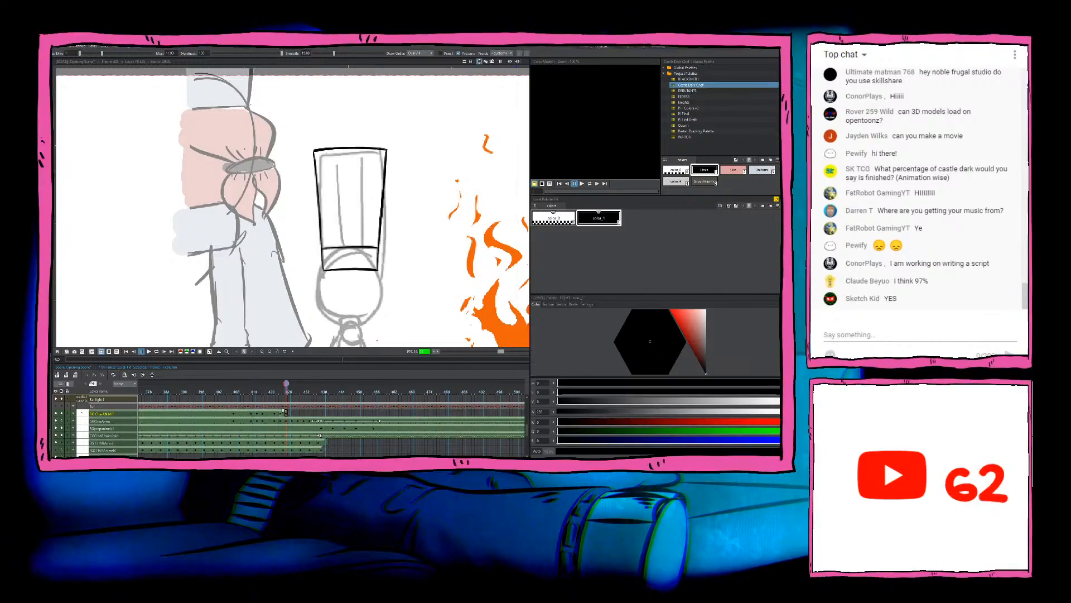
{"action": "left_click_drag", "start_coordinate": [335, 150], "coordinate": [342, 246]}
{"action": "key", "text": "ctrl+z"}
{"action": "left_click_drag", "start_coordinate": [335, 150], "coordinate": [343, 246]}
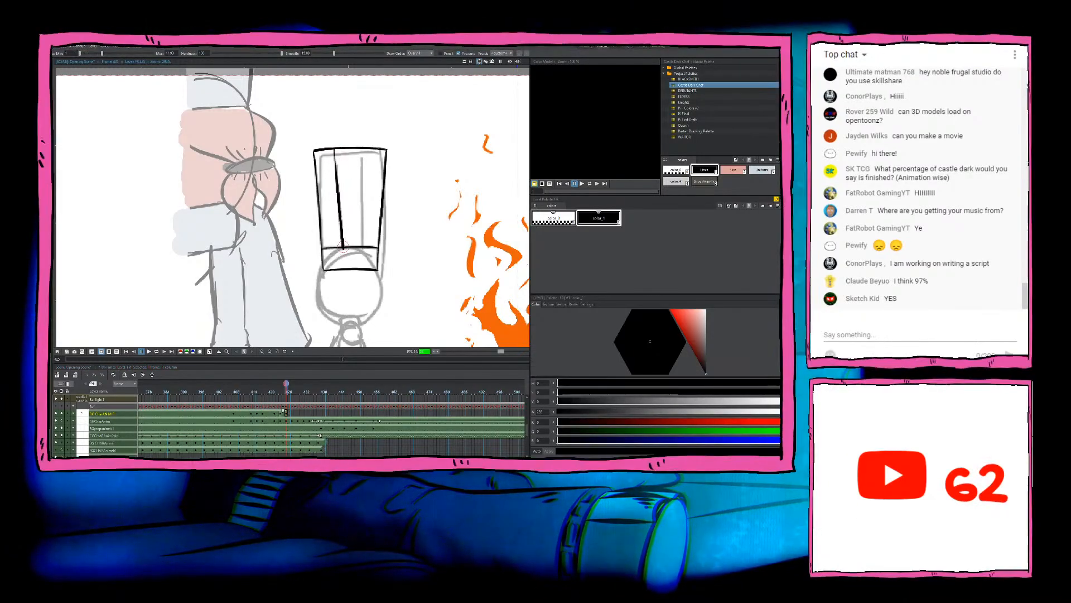
{"action": "key", "text": "ctrl+z"}
{"action": "left_click_drag", "start_coordinate": [335, 150], "coordinate": [342, 245]}
{"action": "key", "text": "ctrl+z"}
Step: Ink the left inner pleat of the chef's hat from the top edge to the band and erase the overshoot
{"action": "mouse_move", "coordinate": [333, 149]}
{"action": "left_mouse_down"}
{"action": "mouse_move", "coordinate": [341, 247]}
{"action": "mouse_move", "coordinate": [336, 187]}
{"action": "left_mouse_up"}
{"action": "key", "text": "a"}
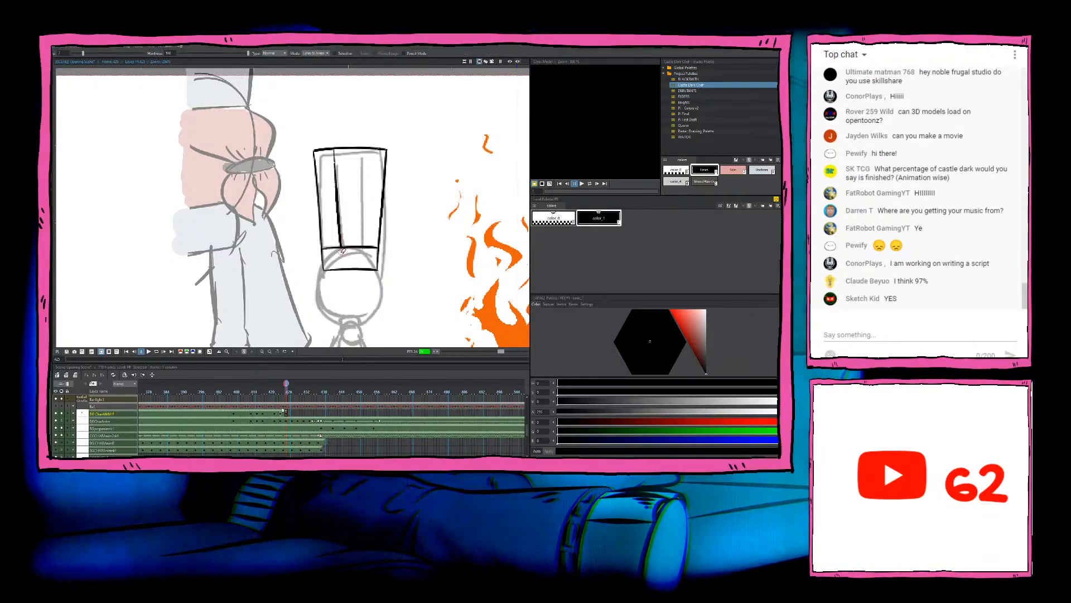
{"action": "key", "text": "b"}
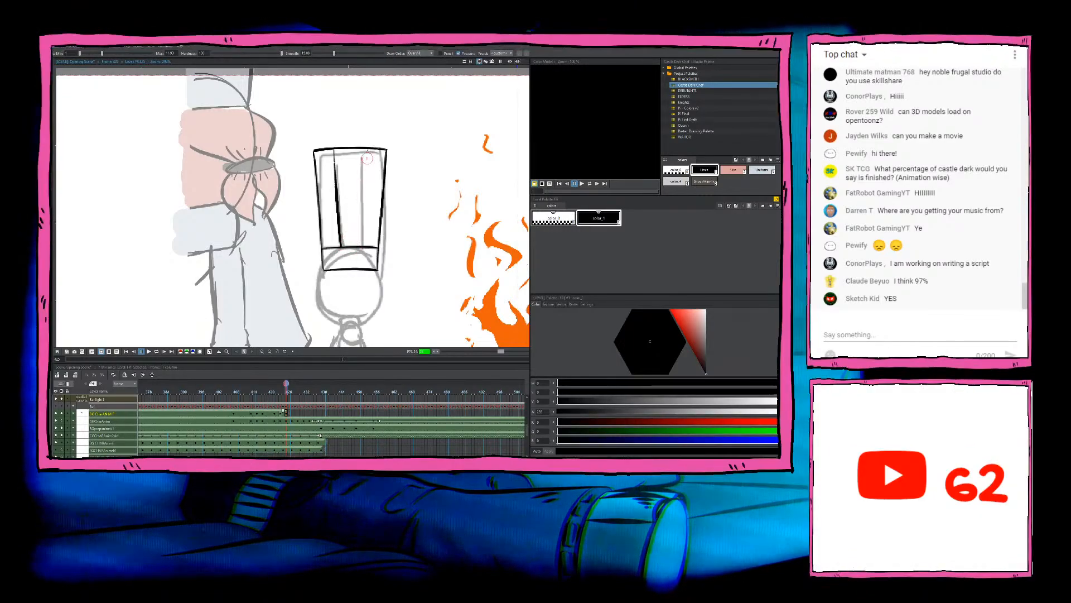
Step: Ink the right inner pleat of the chef's hat from the top edge down to the band
{"action": "left_click_drag", "start_coordinate": [364, 151], "coordinate": [363, 246]}
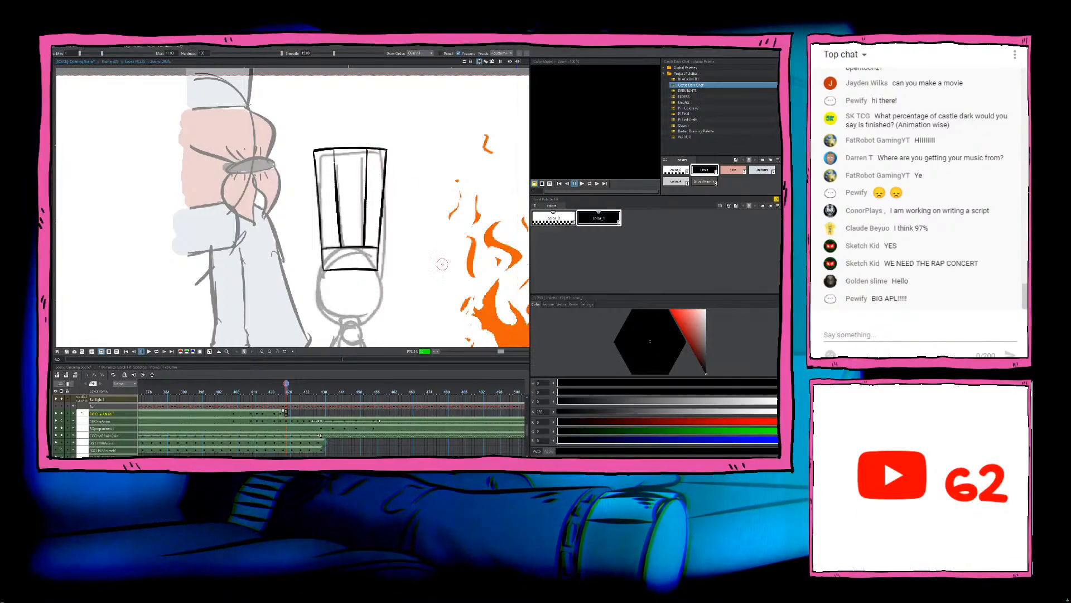
Step: Ink the chef's two rounded eyes just below the hat brim and the small snout and mouth beneath them
{"action": "left_click_drag", "start_coordinate": [443, 264], "coordinate": [440, 261]}
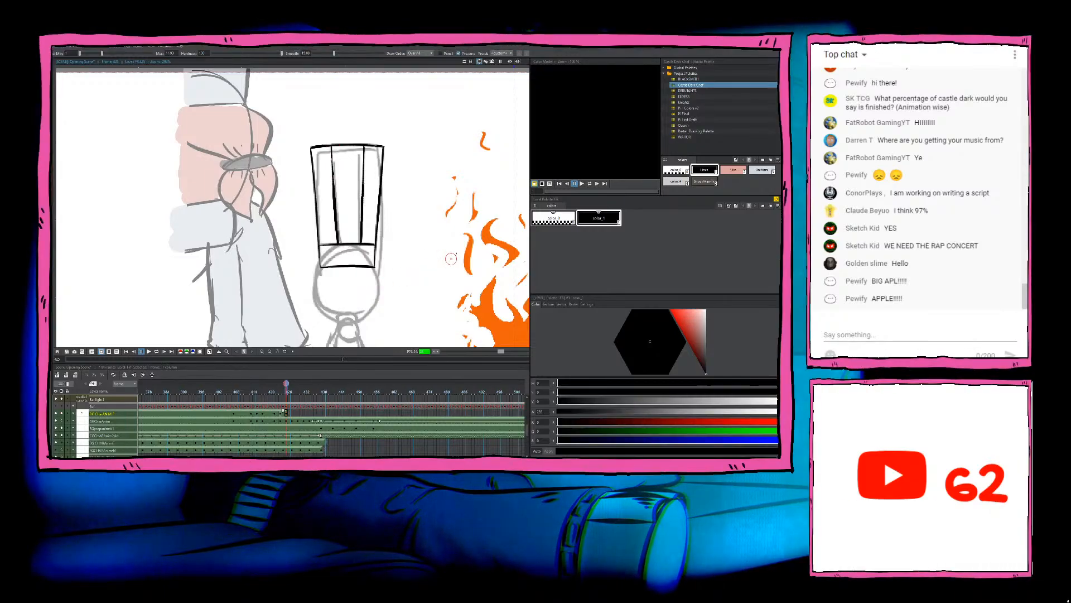
{"action": "scroll", "coordinate": [451, 259], "scroll_direction": "down", "scroll_amount": 5}
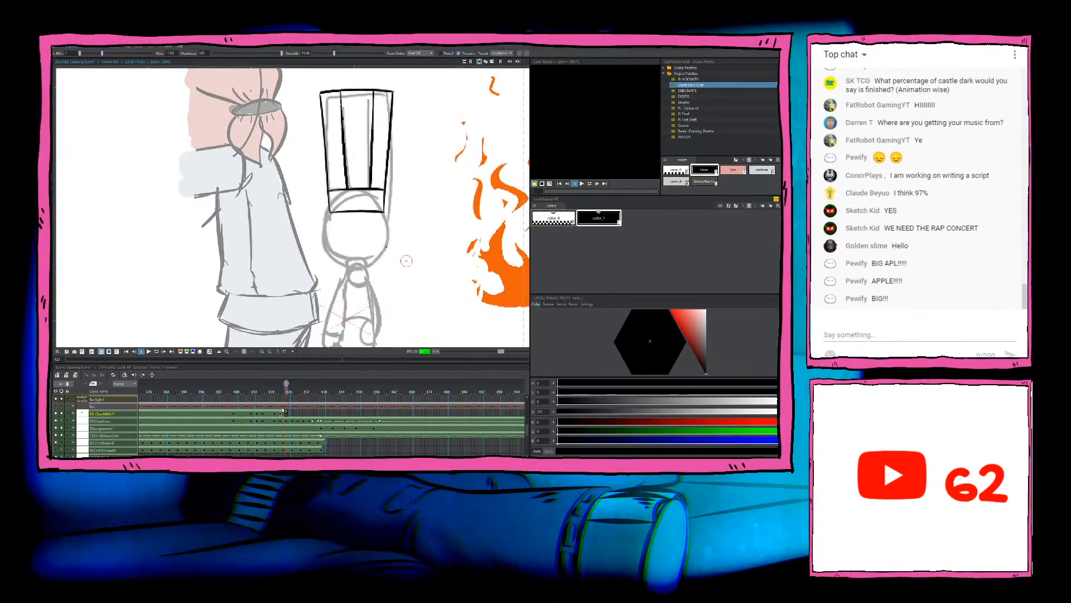
{"action": "mouse_move", "coordinate": [337, 212]}
{"action": "left_mouse_down"}
{"action": "mouse_move", "coordinate": [336, 242]}
{"action": "mouse_move", "coordinate": [360, 217]}
{"action": "mouse_move", "coordinate": [353, 232]}
{"action": "mouse_move", "coordinate": [353, 216]}
{"action": "mouse_move", "coordinate": [357, 238]}
{"action": "mouse_move", "coordinate": [378, 213]}
{"action": "left_mouse_up"}
{"action": "key", "text": "ctrl+z"}
{"action": "key", "text": "ctrl+z"}
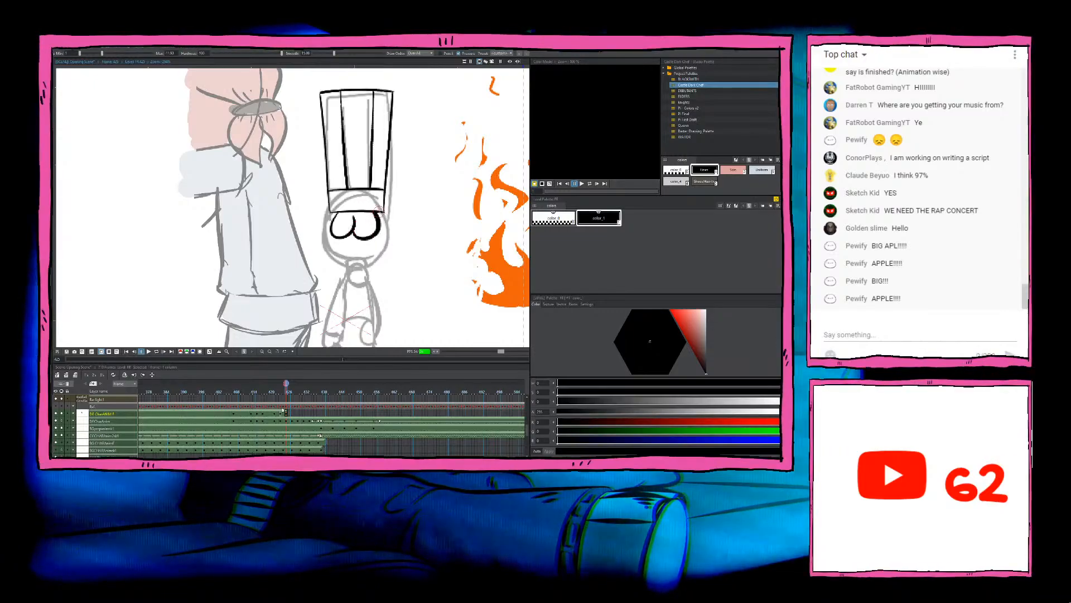
{"action": "key", "text": "ctrl+z"}
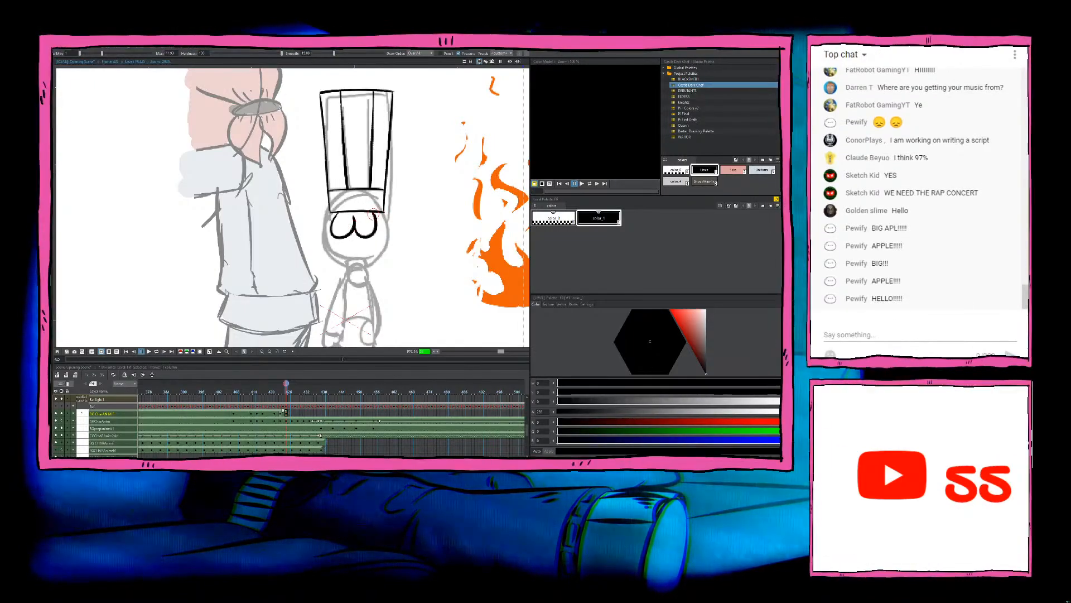
{"action": "key", "text": "ctrl+z"}
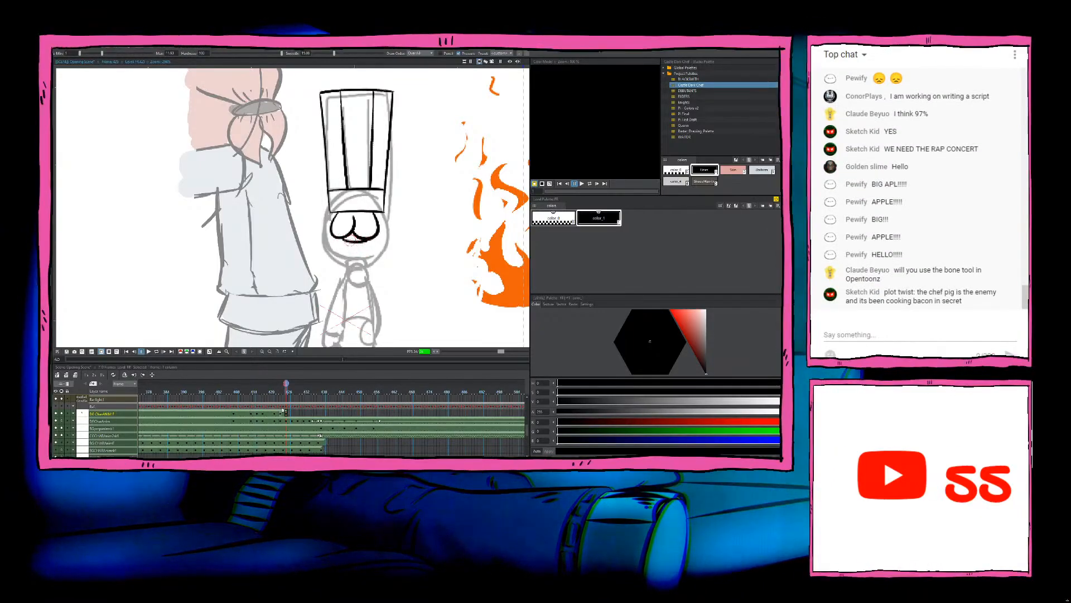
{"action": "mouse_move", "coordinate": [363, 253]}
{"action": "left_mouse_down"}
{"action": "mouse_move", "coordinate": [357, 243]}
{"action": "mouse_move", "coordinate": [345, 256]}
{"action": "mouse_move", "coordinate": [352, 238]}
{"action": "mouse_move", "coordinate": [328, 231]}
{"action": "mouse_move", "coordinate": [338, 258]}
{"action": "mouse_move", "coordinate": [369, 253]}
{"action": "left_mouse_up"}
{"action": "key", "text": "ctrl+z"}
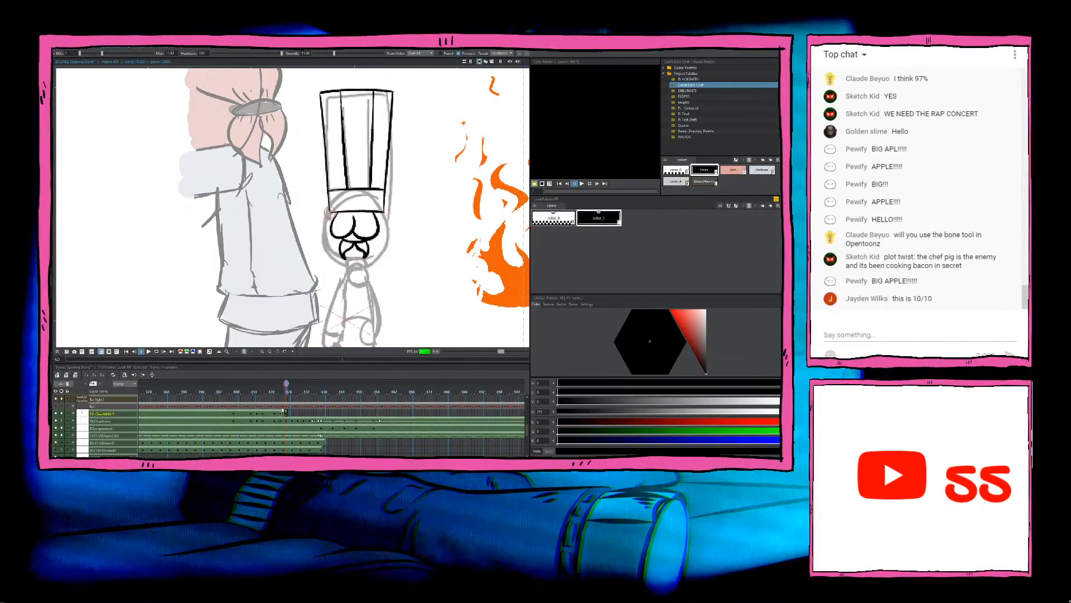
Step: Ink the curved left side of the chef's head from the hat brim to the chin, redoing the stroke until it follows the sketch
{"action": "mouse_move", "coordinate": [329, 213]}
{"action": "left_mouse_down"}
{"action": "mouse_move", "coordinate": [326, 255]}
{"action": "mouse_move", "coordinate": [347, 263]}
{"action": "left_mouse_up"}
{"action": "key", "text": "ctrl+z"}
{"action": "left_click_drag", "start_coordinate": [328, 212], "coordinate": [347, 258]}
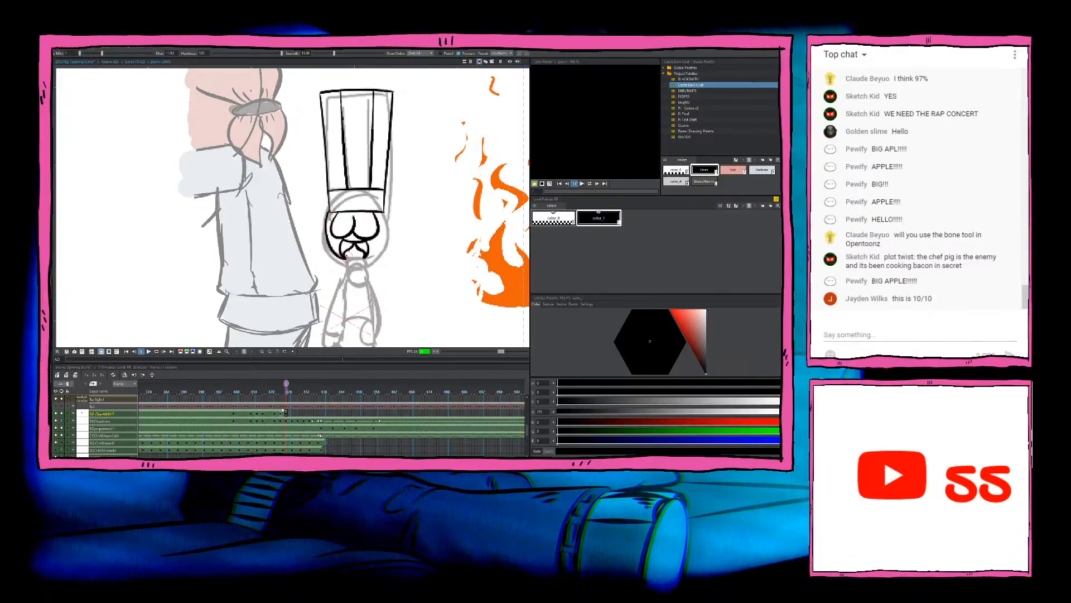
{"action": "key", "text": "ctrl+z"}
{"action": "mouse_move", "coordinate": [329, 212]}
{"action": "left_mouse_down"}
{"action": "mouse_move", "coordinate": [338, 262]}
{"action": "mouse_move", "coordinate": [351, 262]}
{"action": "left_mouse_up"}
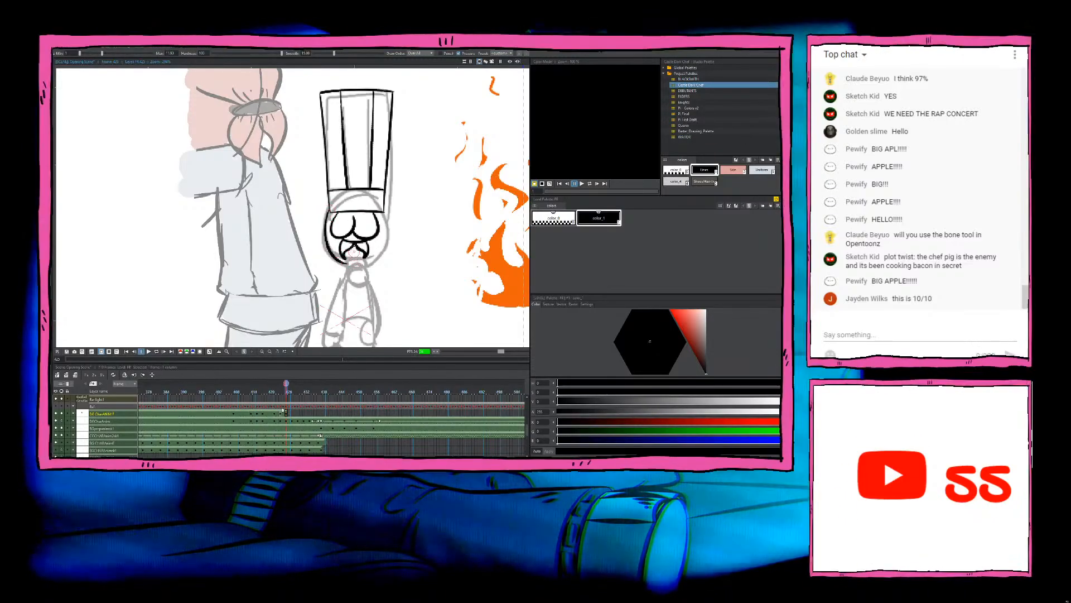
{"action": "key", "text": "ctrl+z"}
{"action": "mouse_move", "coordinate": [329, 210]}
{"action": "left_mouse_down"}
{"action": "mouse_move", "coordinate": [322, 235]}
{"action": "mouse_move", "coordinate": [347, 263]}
{"action": "left_mouse_up"}
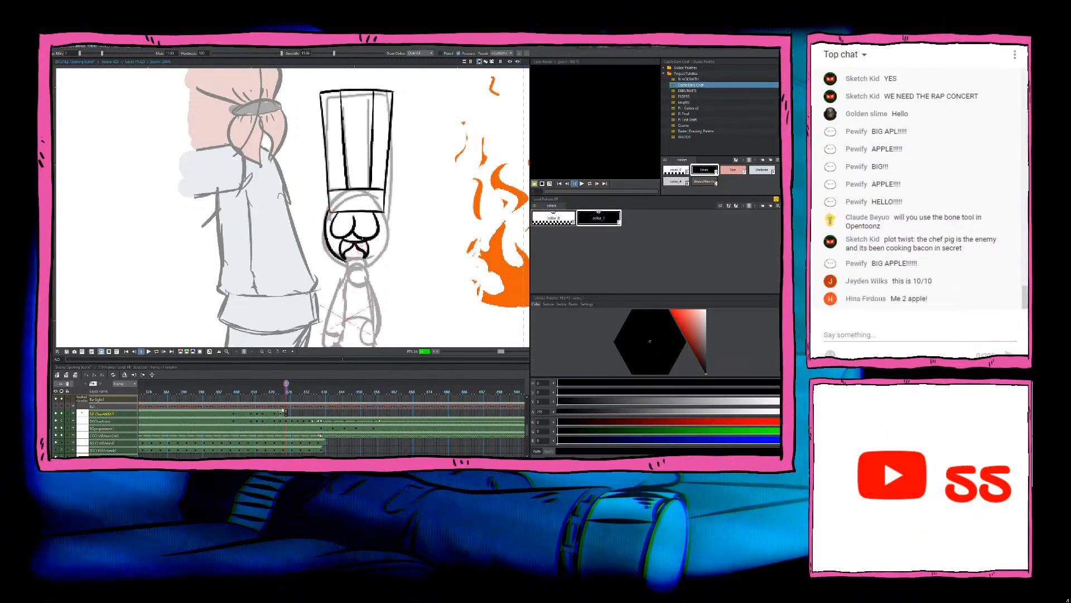
{"action": "key", "text": "ctrl+z"}
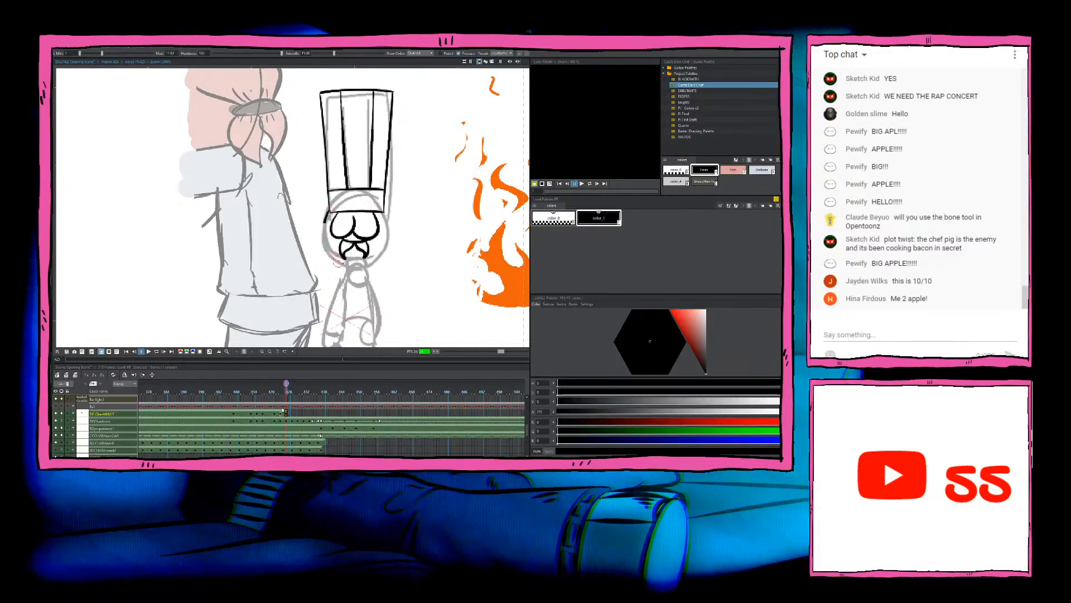
{"action": "left_click_drag", "start_coordinate": [328, 212], "coordinate": [342, 261]}
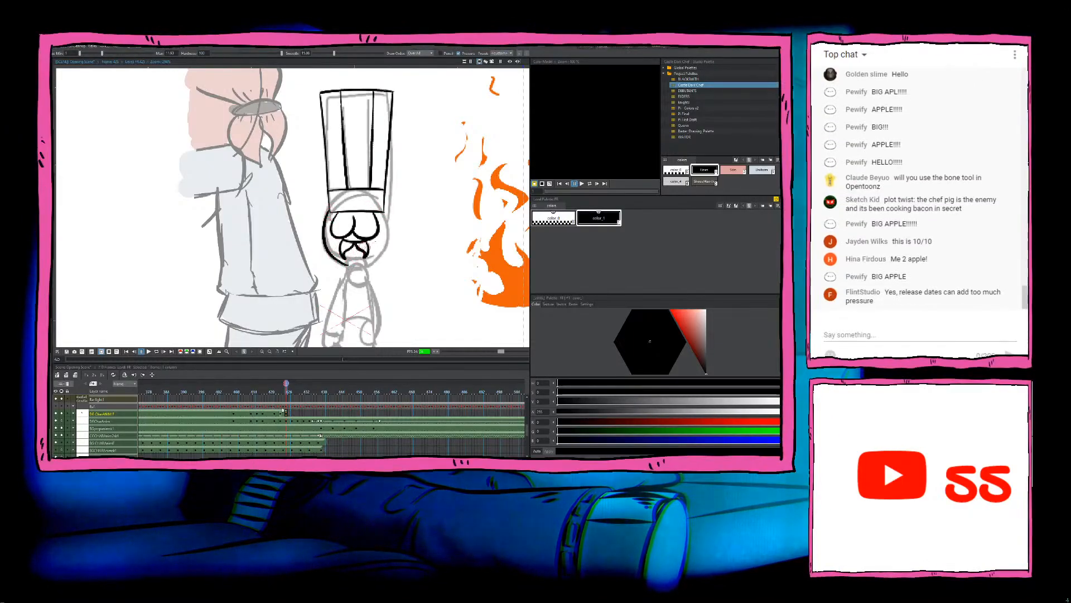
Step: Ink the curved right side of the chef's head from the hat brim to the chin, replacing unsatisfactory strokes
{"action": "left_click_drag", "start_coordinate": [384, 212], "coordinate": [367, 263]}
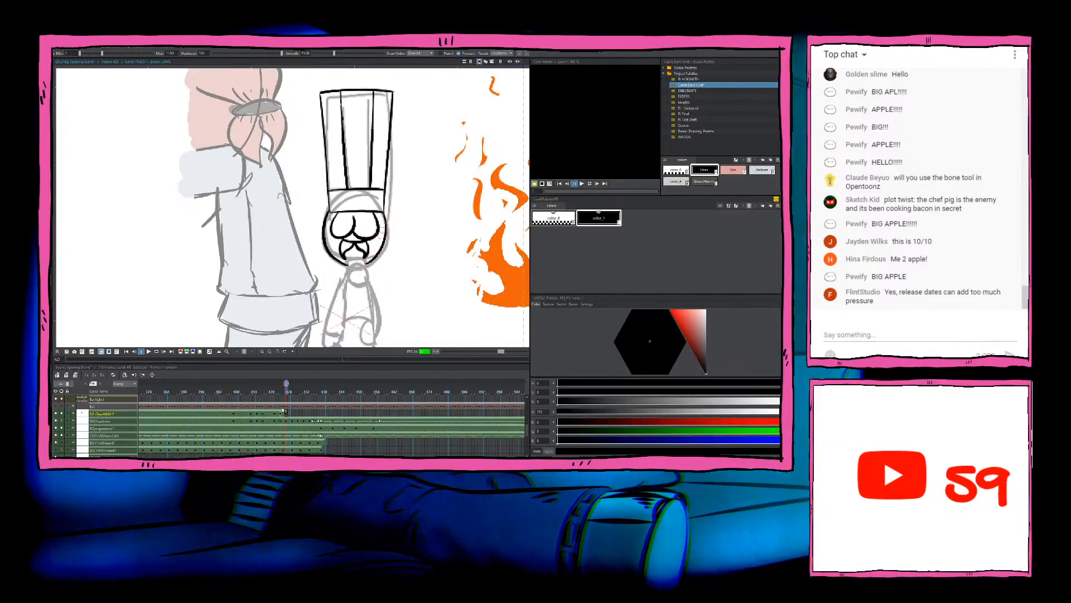
{"action": "key", "text": "ctrl+z"}
{"action": "mouse_move", "coordinate": [384, 211]}
{"action": "left_mouse_down"}
{"action": "mouse_move", "coordinate": [390, 231]}
{"action": "mouse_move", "coordinate": [368, 263]}
{"action": "left_mouse_up"}
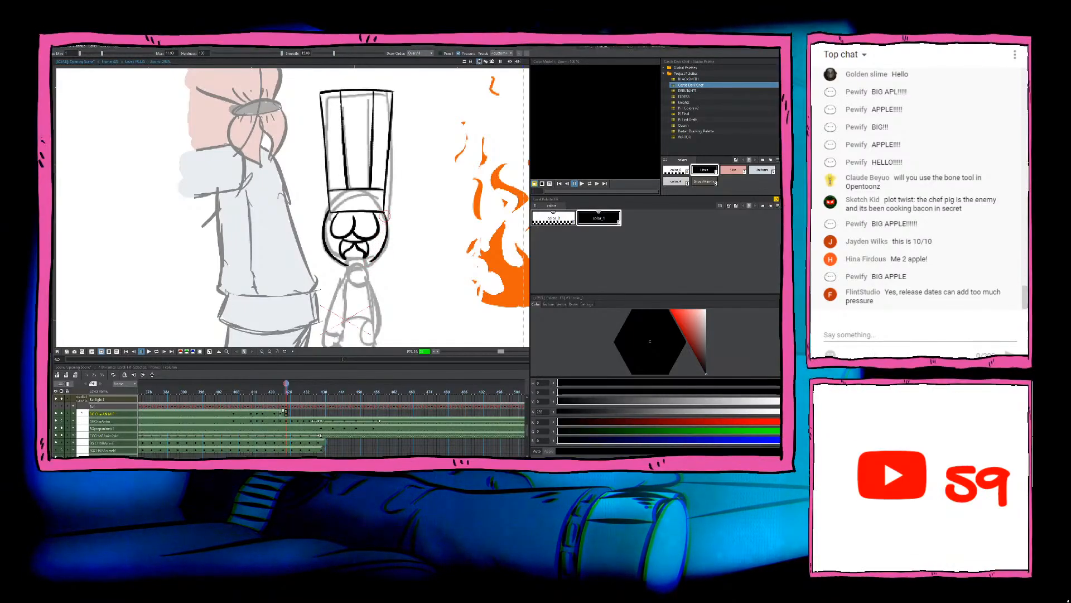
{"action": "key", "text": "ctrl+z"}
{"action": "left_click_drag", "start_coordinate": [384, 212], "coordinate": [366, 261]}
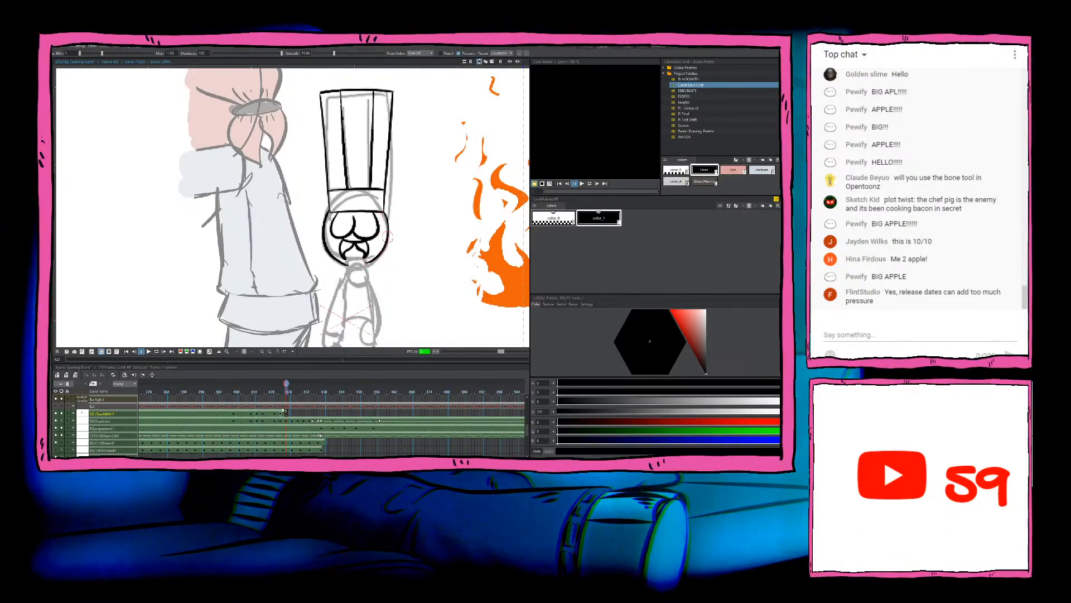
{"action": "key", "text": "ctrl+z"}
{"action": "mouse_move", "coordinate": [384, 213]}
{"action": "left_mouse_down"}
{"action": "mouse_move", "coordinate": [365, 264]}
{"action": "mouse_move", "coordinate": [398, 205]}
{"action": "left_mouse_up"}
Step: Flip between this frame and the previous inked frame to compare the chef's head, body and arm placement
{"action": "key", "text": "Left"}
{"action": "key", "text": "Right"}
{"action": "key", "text": "Left"}
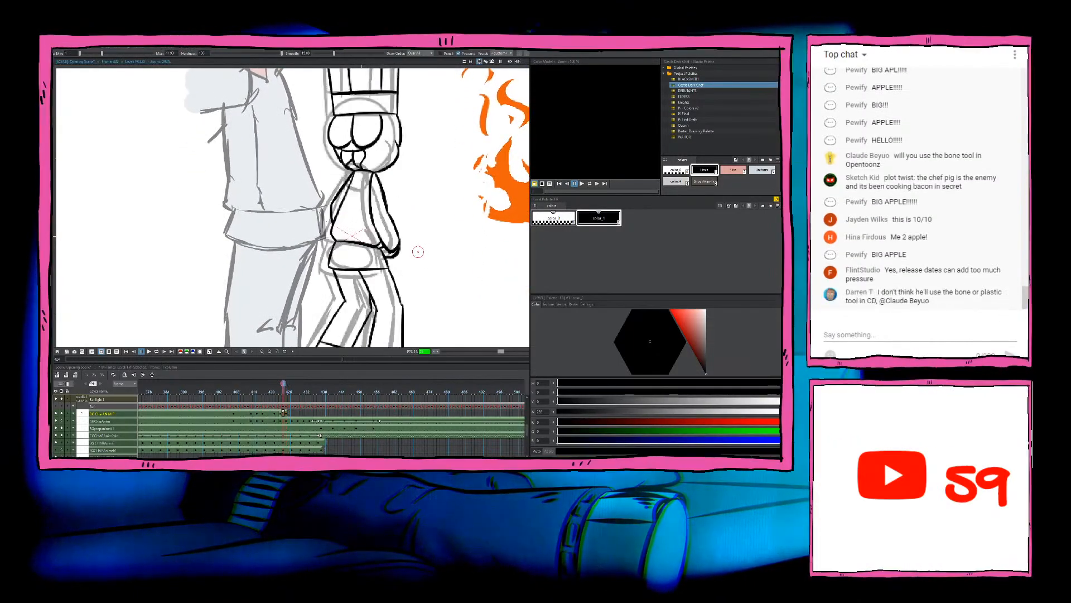
{"action": "key", "text": "Right"}
{"action": "left_click_drag", "start_coordinate": [421, 264], "coordinate": [416, 281]}
{"action": "left_click_drag", "start_coordinate": [400, 211], "coordinate": [414, 201]}
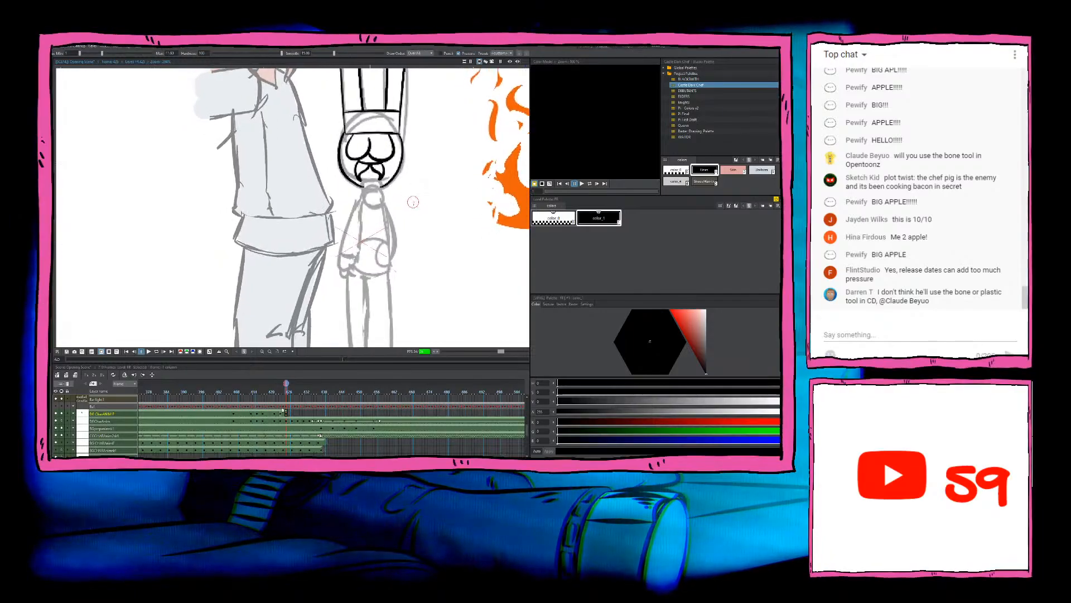
{"action": "key", "text": "Left"}
{"action": "key", "text": "Right"}
{"action": "key", "text": "Left"}
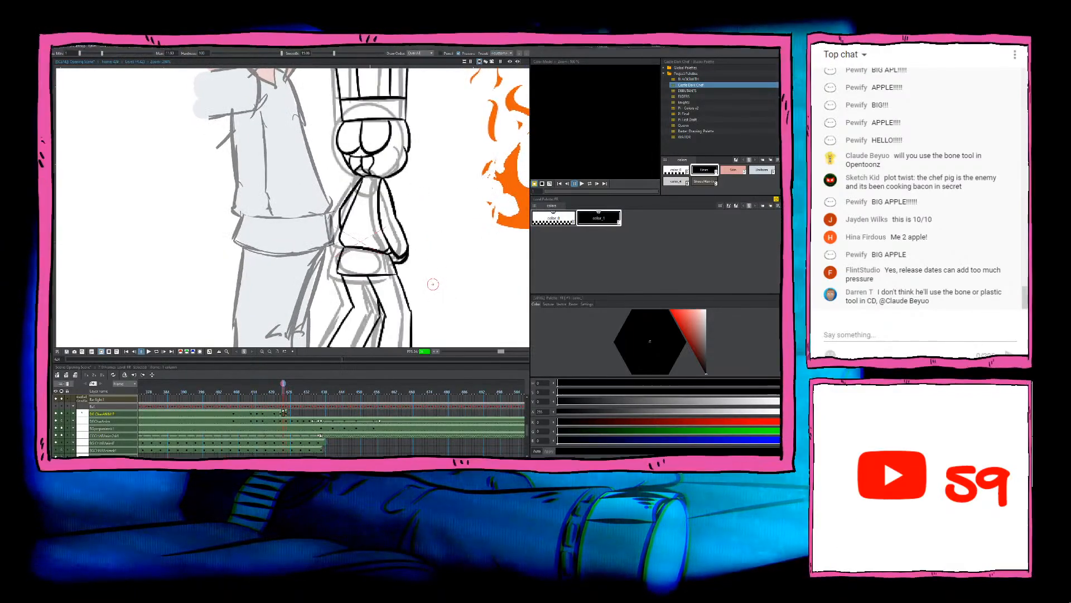
{"action": "key", "text": "Right"}
{"action": "key", "text": "Left"}
{"action": "key", "text": "Right"}
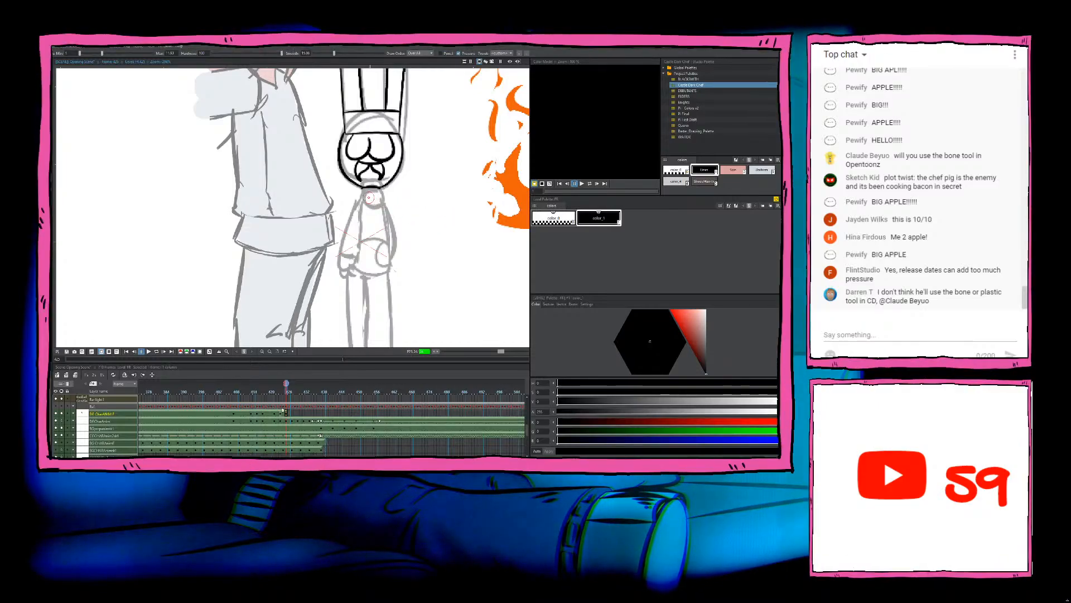
Step: Ink the left edge of the chef's torso and the outer line and cuff of the left sleeve over the sketch
{"action": "key", "text": "comma"}
{"action": "key", "text": "period"}
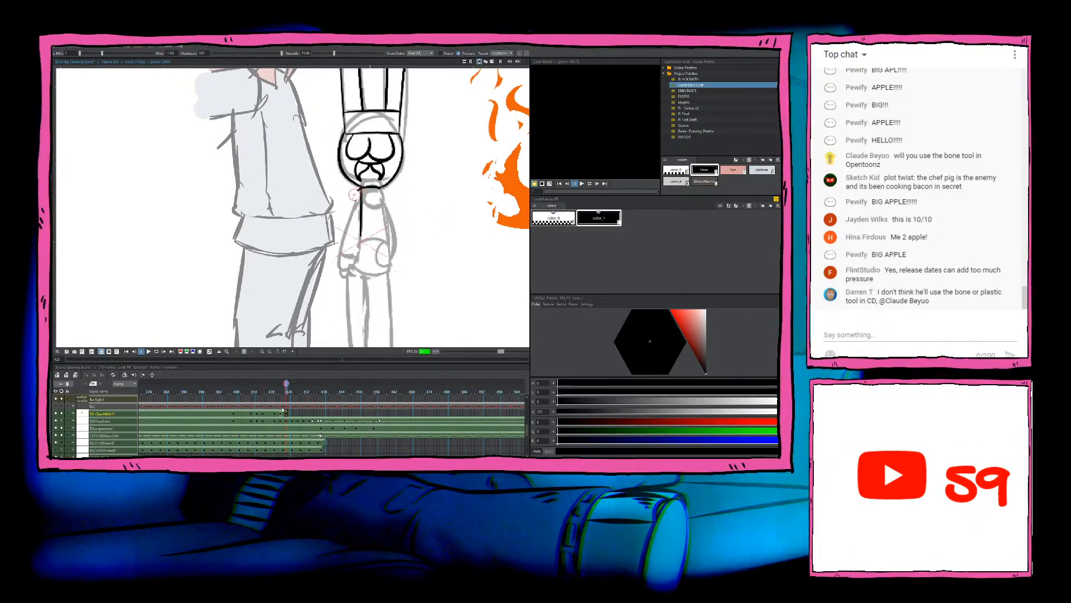
{"action": "left_click_drag", "start_coordinate": [354, 194], "coordinate": [345, 235]}
{"action": "key", "text": "ctrl+z"}
{"action": "left_click_drag", "start_coordinate": [362, 189], "coordinate": [348, 234]}
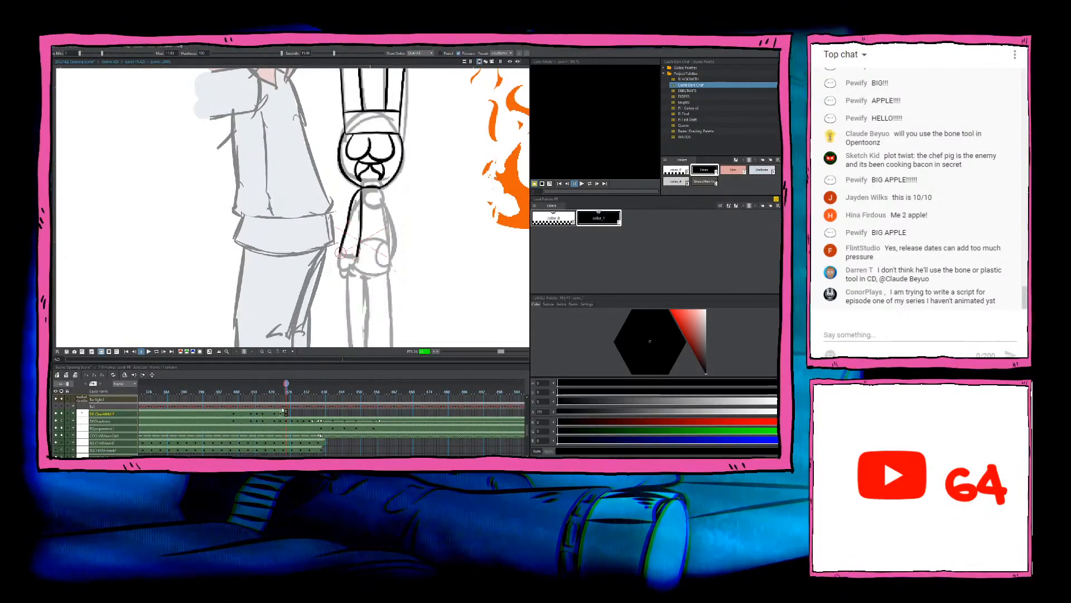
{"action": "left_click_drag", "start_coordinate": [340, 254], "coordinate": [357, 257]}
{"action": "key", "text": "ctrl+z"}
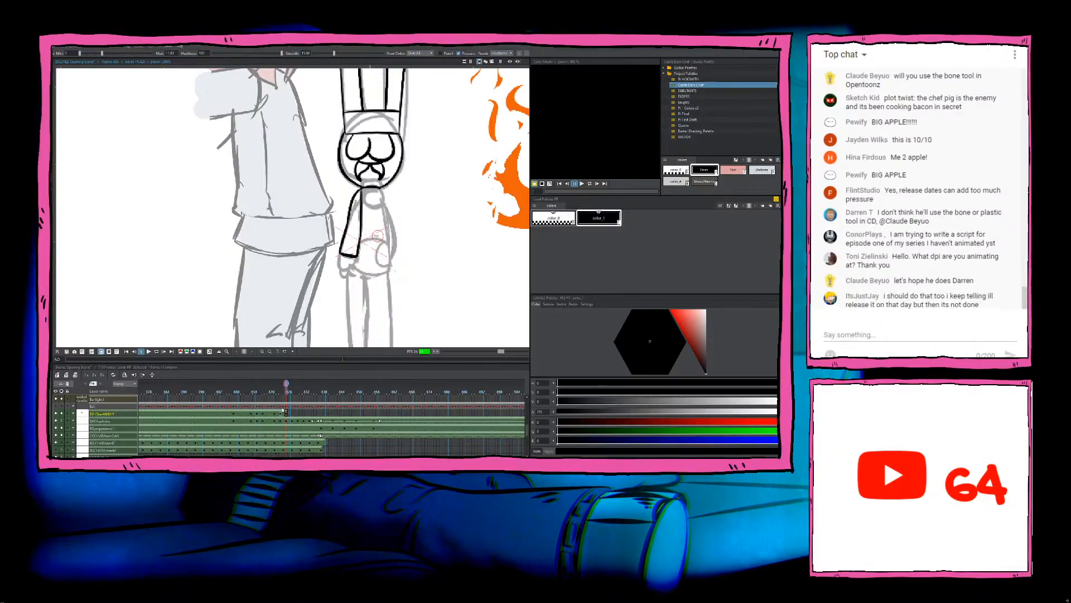
Step: Check the previous frame and ink the chef's hand below the left sleeve cuff
{"action": "key", "text": "comma"}
{"action": "key", "text": "period"}
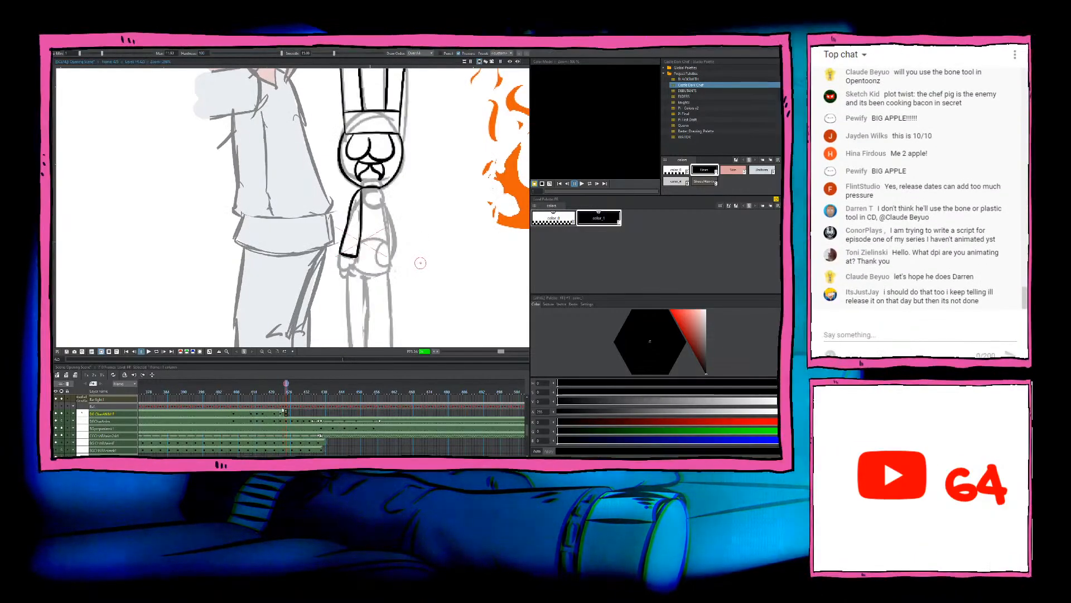
{"action": "left_click_drag", "start_coordinate": [338, 254], "coordinate": [356, 257]}
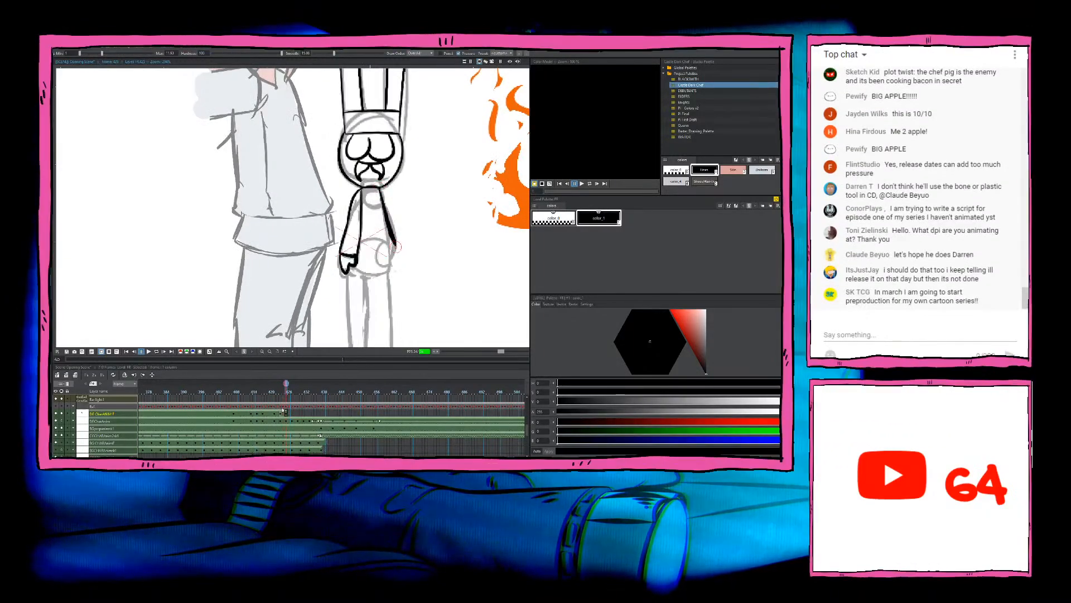
Step: Ink the right edge of the chef's torso from the neck down and the line across the waist
{"action": "mouse_move", "coordinate": [379, 190]}
{"action": "left_mouse_down"}
{"action": "mouse_move", "coordinate": [393, 250]}
{"action": "mouse_move", "coordinate": [394, 240]}
{"action": "mouse_move", "coordinate": [389, 255]}
{"action": "mouse_move", "coordinate": [363, 249]}
{"action": "mouse_move", "coordinate": [387, 247]}
{"action": "left_mouse_up"}
{"action": "key", "text": "ctrl+z"}
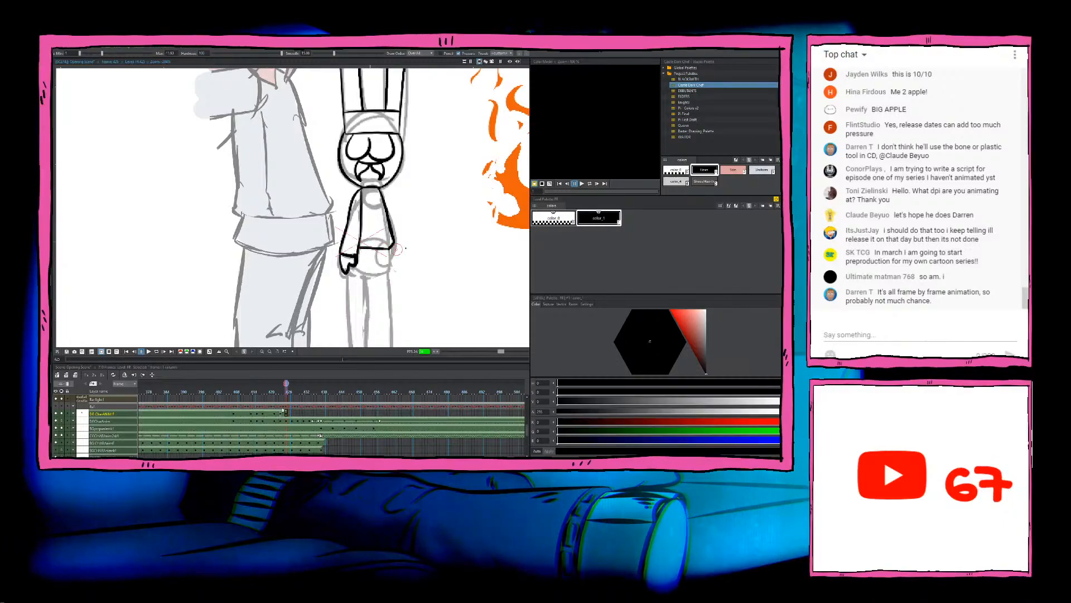
{"action": "key", "text": "comma"}
{"action": "key", "text": "period"}
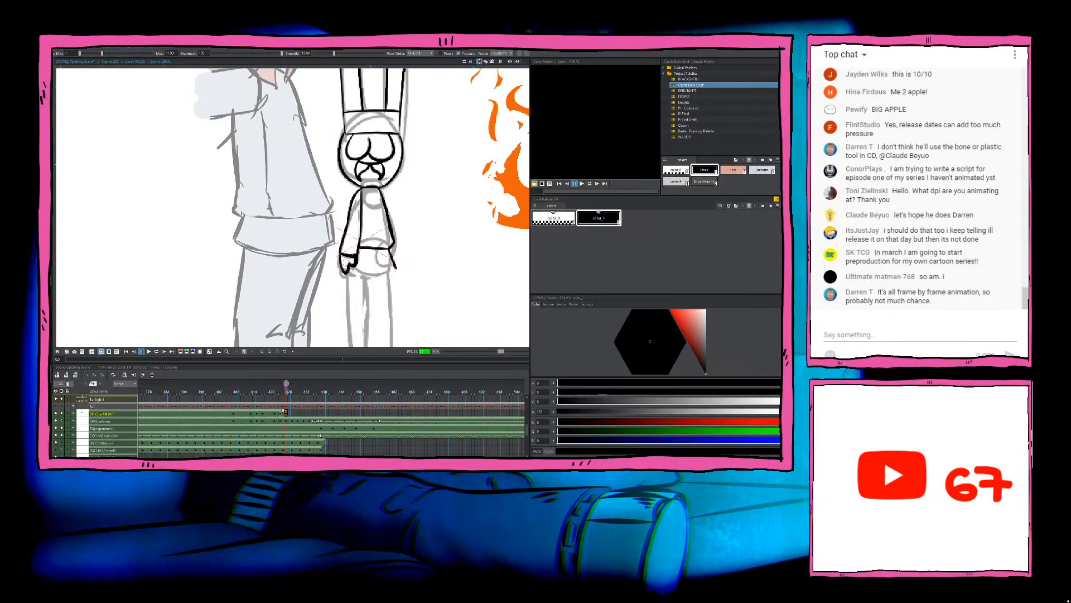
Step: Ink the flared hem of the chef's jacket below the waist and the outer line of the right arm
{"action": "left_click_drag", "start_coordinate": [352, 269], "coordinate": [396, 269]}
{"action": "key", "text": "ctrl+z"}
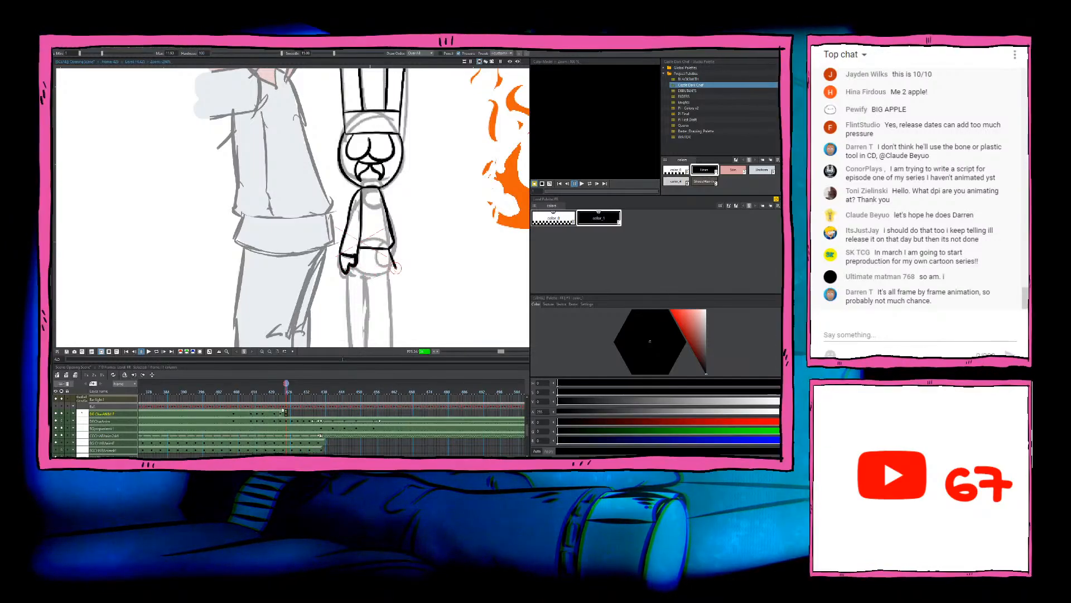
{"action": "key", "text": "comma"}
{"action": "key", "text": "period"}
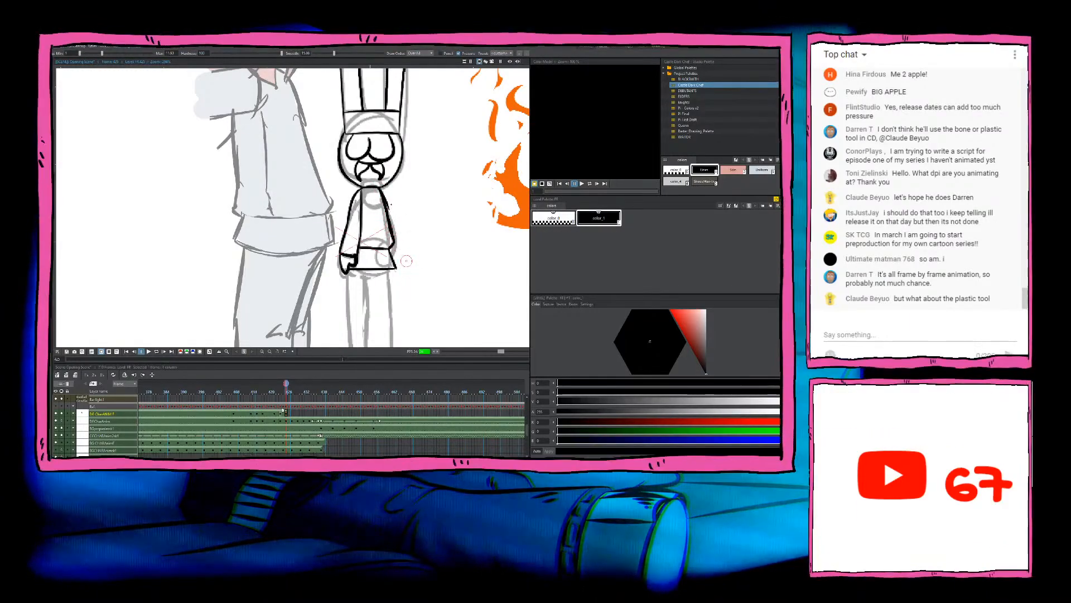
{"action": "left_click_drag", "start_coordinate": [380, 189], "coordinate": [394, 262]}
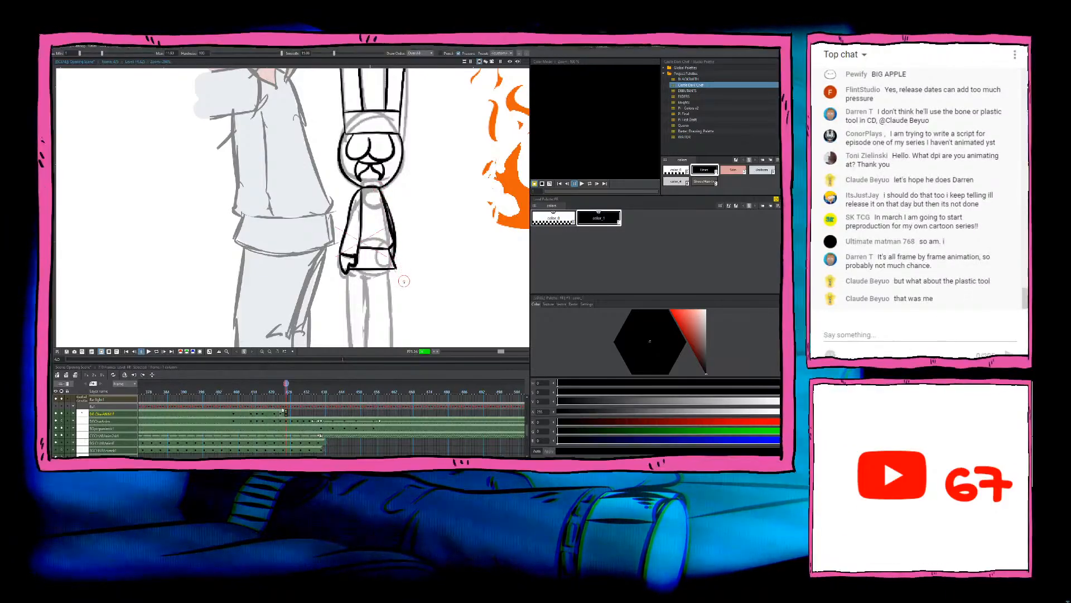
Step: Ink the outer line of the chef's right leg from the jacket hem to the foot, redoing the stroke until it fits
{"action": "left_click_drag", "start_coordinate": [436, 309], "coordinate": [447, 234]}
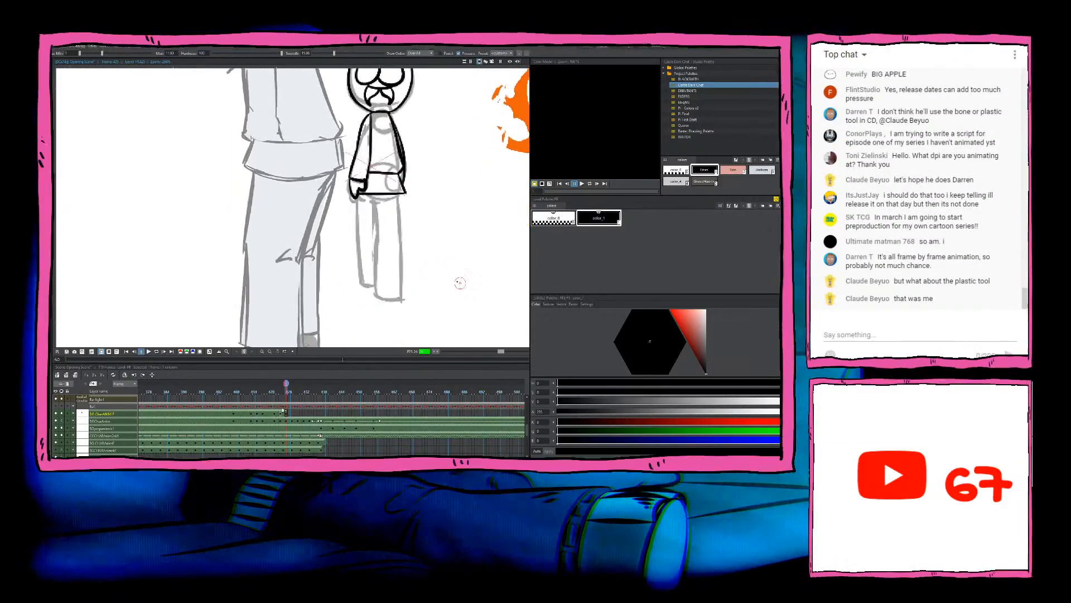
{"action": "left_click_drag", "start_coordinate": [398, 194], "coordinate": [405, 296]}
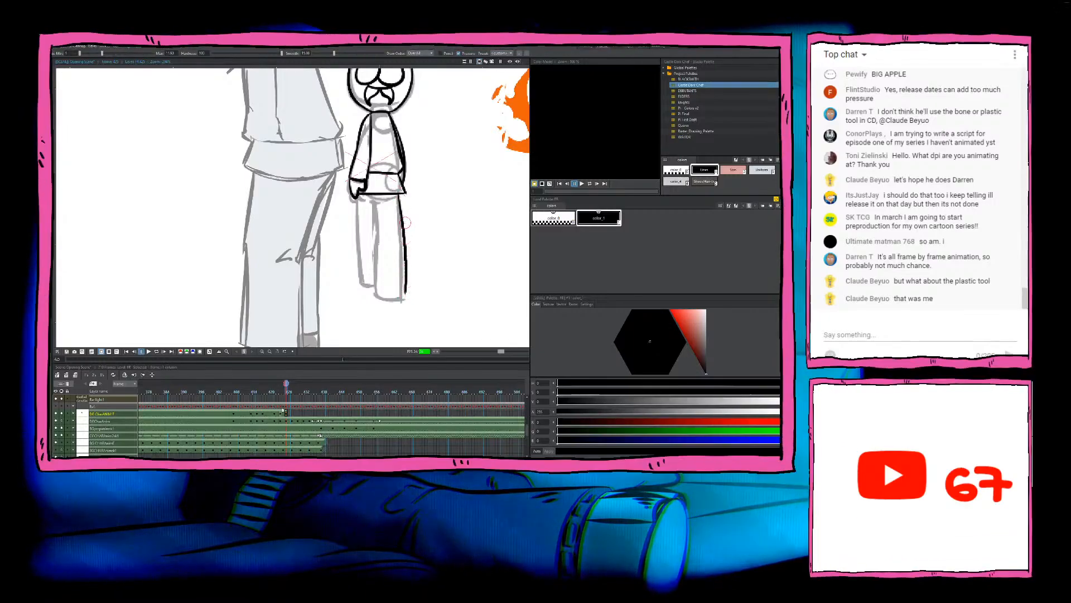
{"action": "key", "text": "ctrl+z"}
{"action": "left_click_drag", "start_coordinate": [399, 195], "coordinate": [403, 299]}
{"action": "key", "text": "ctrl+z"}
{"action": "left_click_drag", "start_coordinate": [399, 194], "coordinate": [402, 246]}
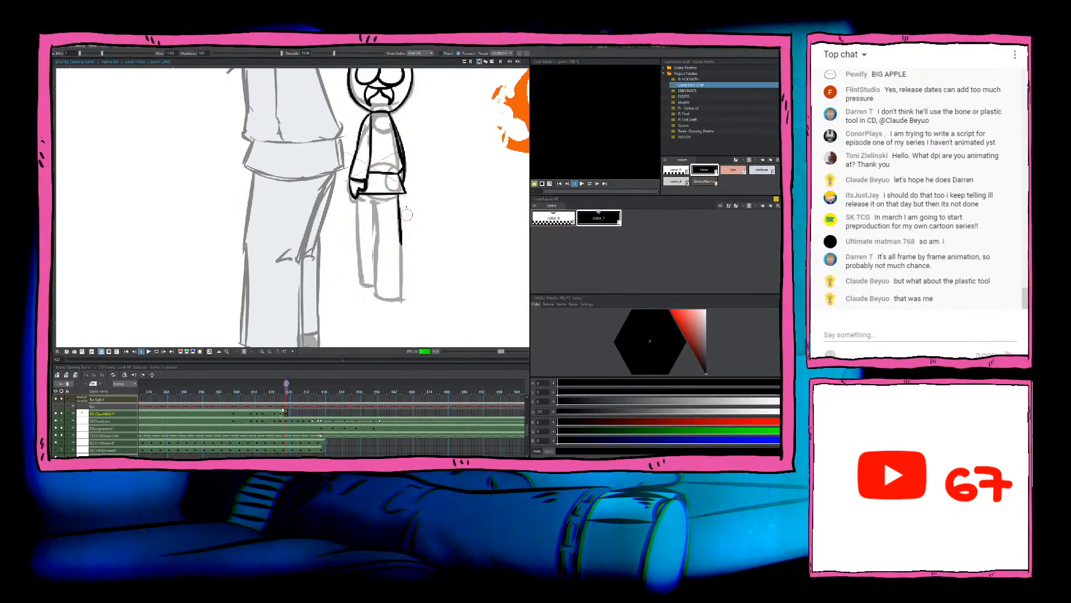
{"action": "key", "text": "ctrl+z"}
{"action": "left_click_drag", "start_coordinate": [398, 194], "coordinate": [402, 298]}
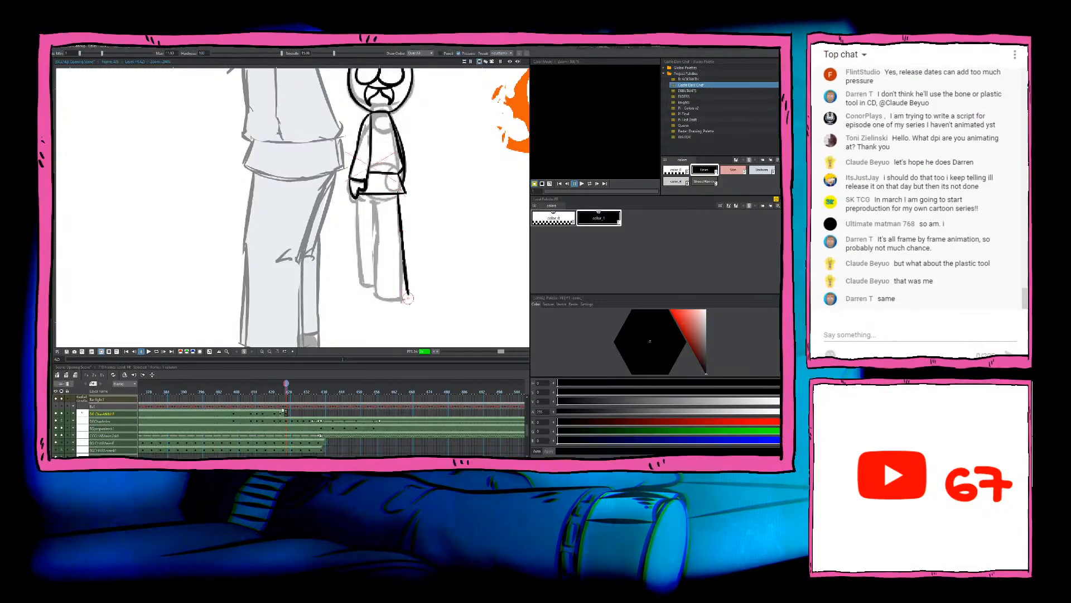
{"action": "key", "text": "ctrl+z"}
{"action": "key", "text": "ctrl+z"}
{"action": "left_click_drag", "start_coordinate": [398, 194], "coordinate": [402, 240]}
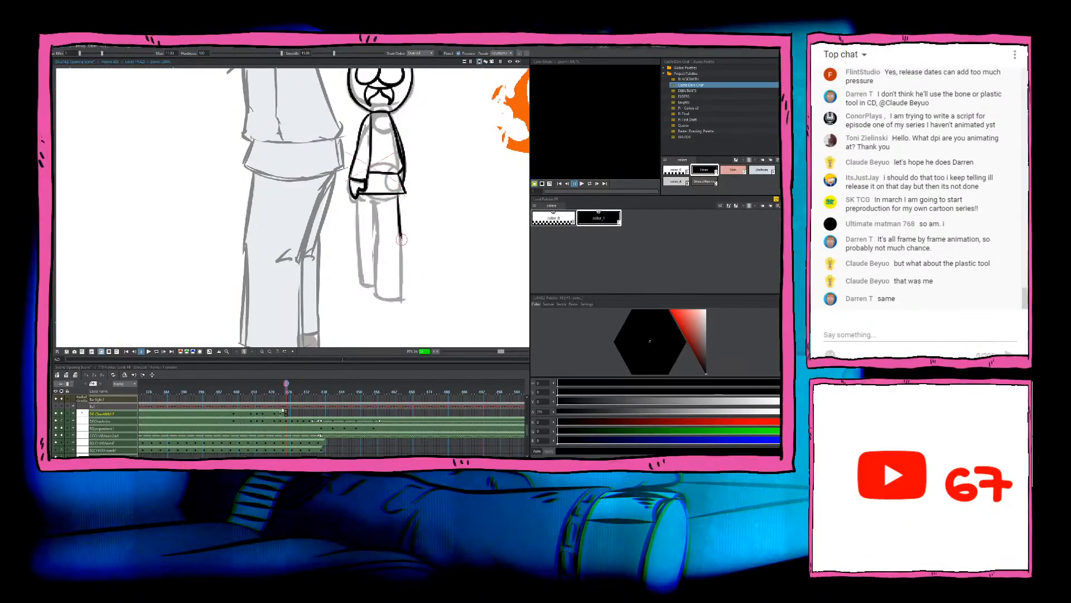
{"action": "key", "text": "ctrl+z"}
{"action": "left_click_drag", "start_coordinate": [399, 195], "coordinate": [403, 300]}
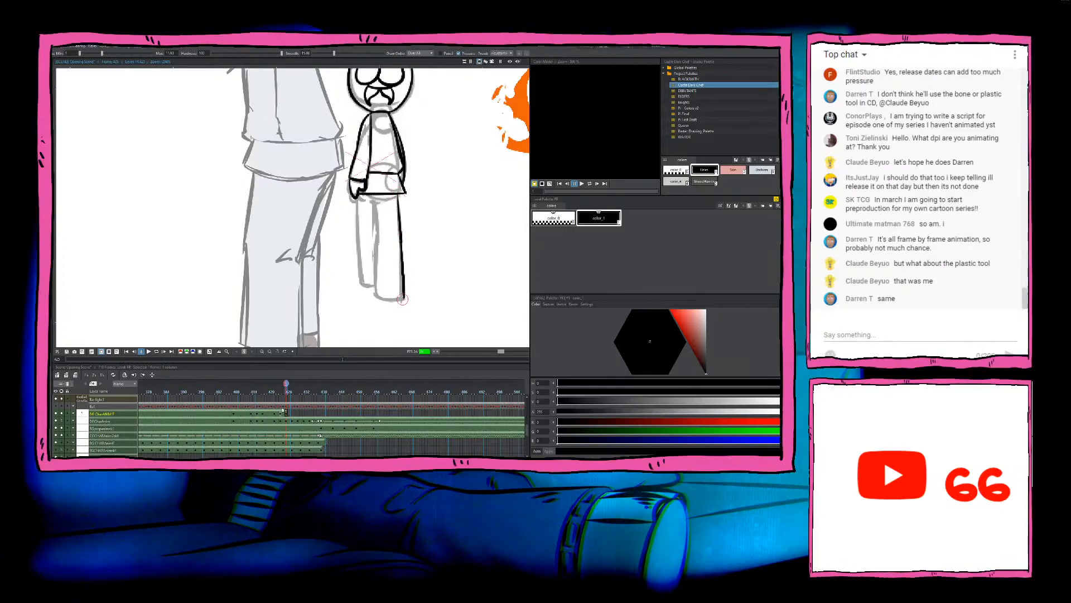
Step: Ink the inner line and bottom edge of the chef's right leg and add the cuff line above the foot
{"action": "mouse_move", "coordinate": [375, 200]}
{"action": "left_mouse_down"}
{"action": "mouse_move", "coordinate": [376, 295]}
{"action": "mouse_move", "coordinate": [405, 298]}
{"action": "left_mouse_up"}
{"action": "key", "text": "ctrl+z"}
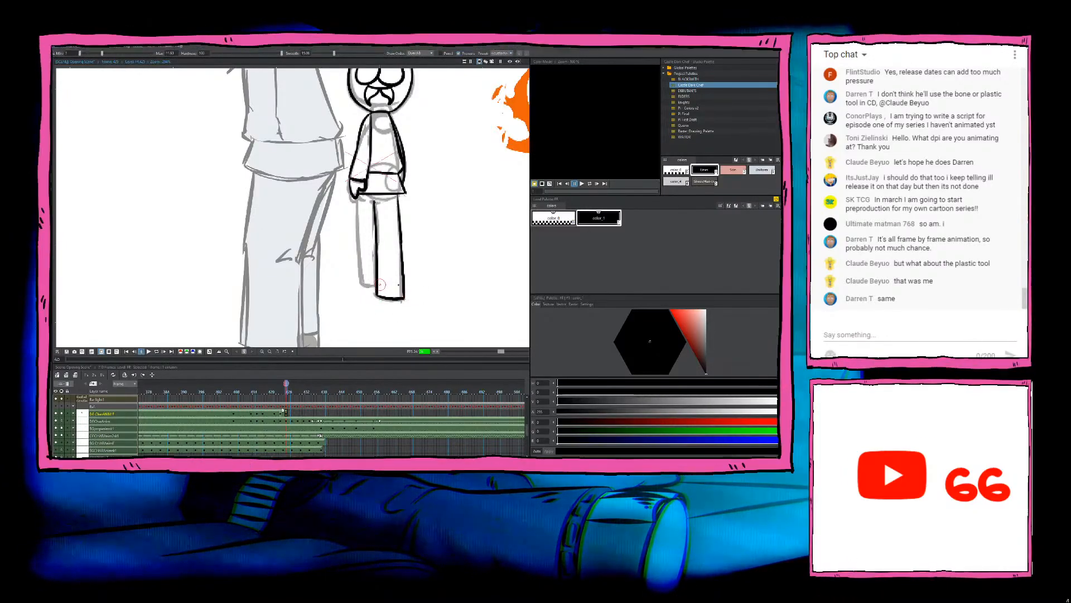
{"action": "left_click_drag", "start_coordinate": [376, 284], "coordinate": [404, 281]}
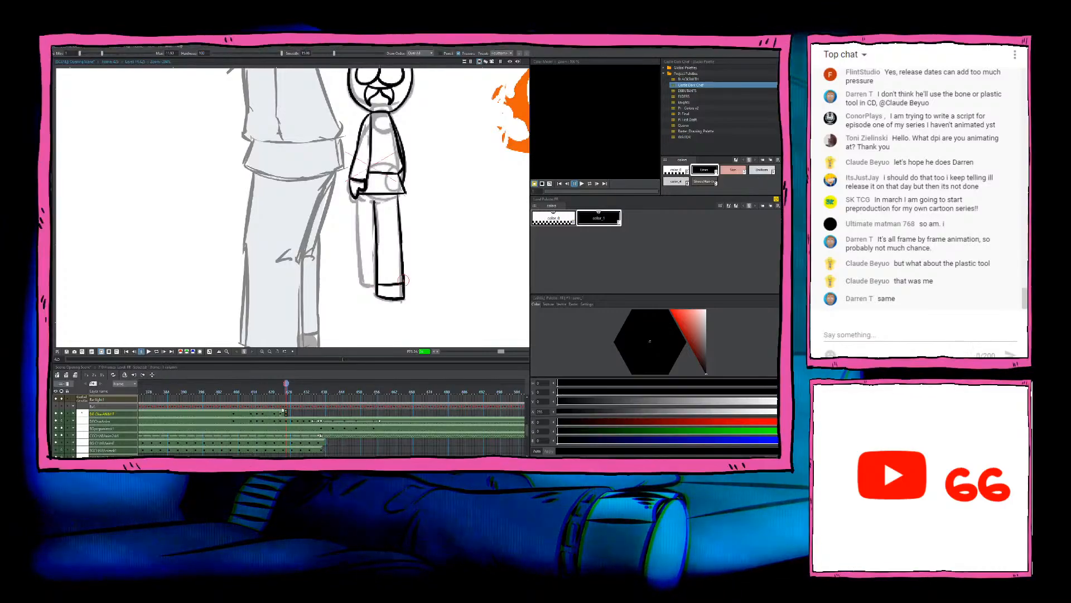
Step: Ink the outer line of the chef's left leg down to the foot and close it with the bottom and cuff lines
{"action": "mouse_move", "coordinate": [443, 224]}
{"action": "left_mouse_down"}
{"action": "mouse_move", "coordinate": [433, 285]}
{"action": "mouse_move", "coordinate": [429, 236]}
{"action": "left_mouse_up"}
{"action": "left_click_drag", "start_coordinate": [341, 208], "coordinate": [348, 295]}
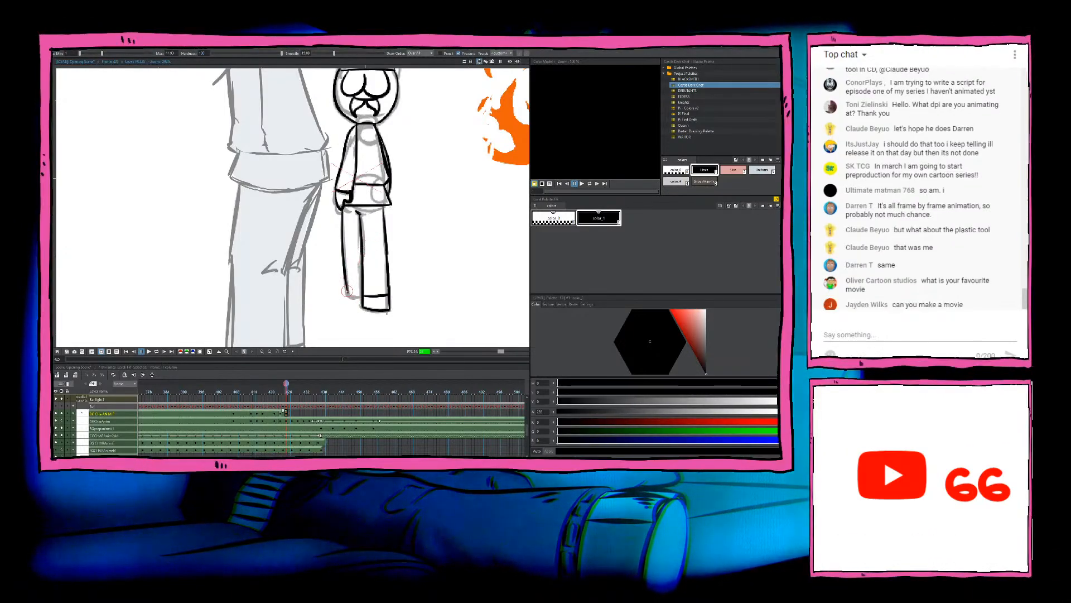
{"action": "left_click_drag", "start_coordinate": [348, 294], "coordinate": [362, 288]}
{"action": "key", "text": "ctrl+z"}
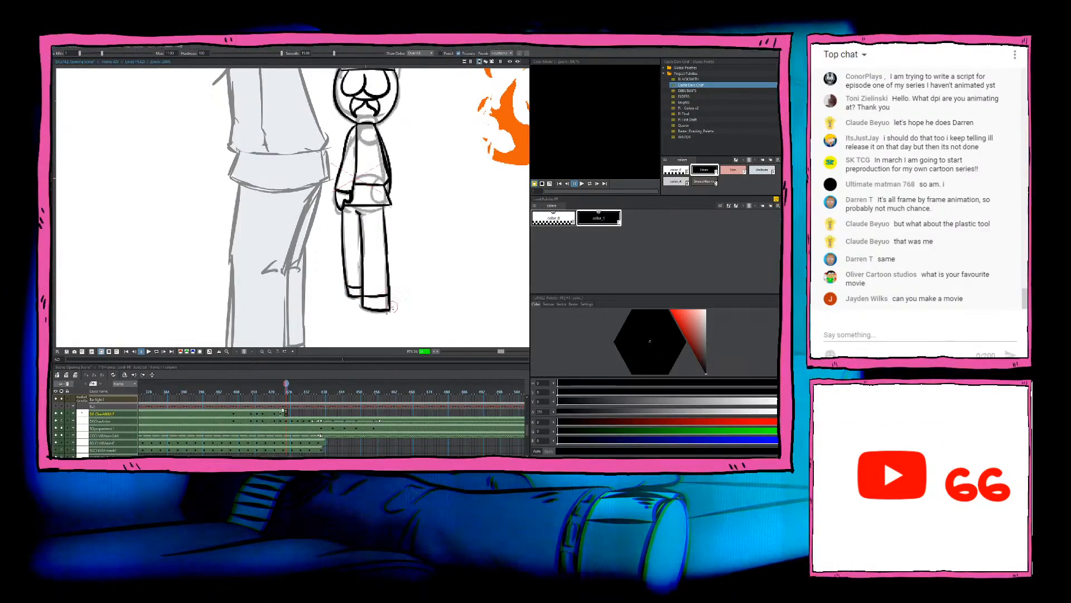
Step: Flip between the finished standing drawing and the preceding walking drawings to check how the chef's legs move
{"action": "key", "text": "Left"}
{"action": "key", "text": "Right"}
{"action": "key", "text": "Left"}
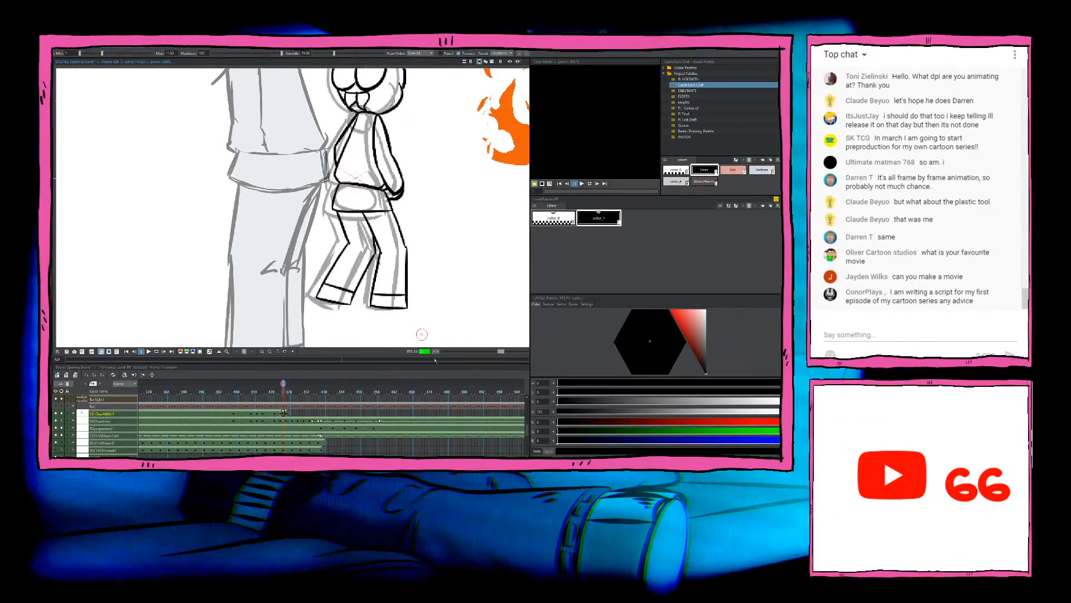
{"action": "key", "text": "Right"}
{"action": "key", "text": "Left"}
{"action": "key", "text": "Right"}
{"action": "key", "text": "Left"}
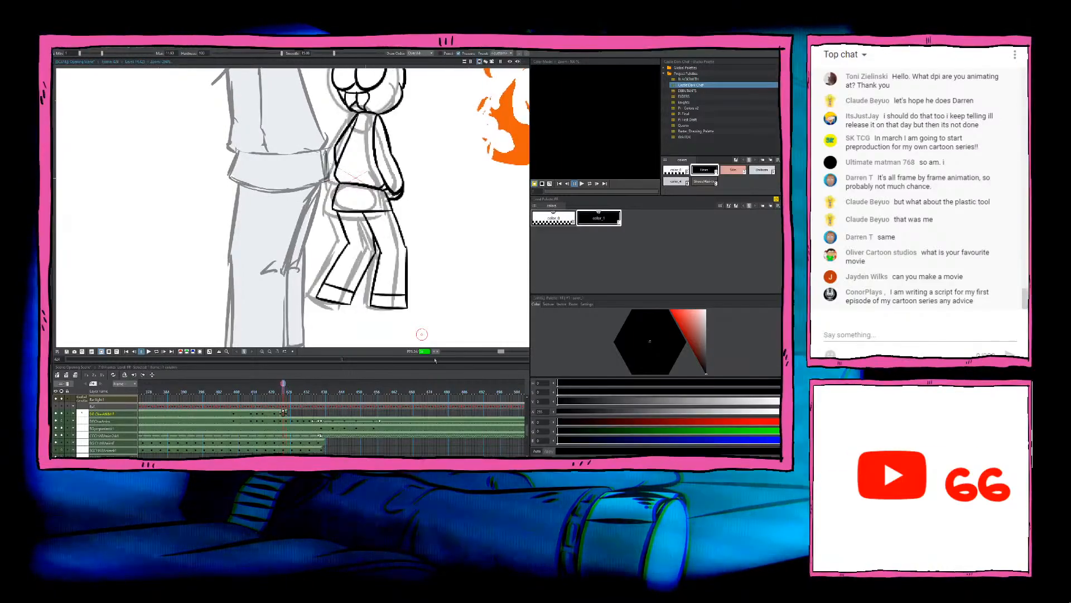
{"action": "key", "text": "Right"}
{"action": "key", "text": "Left"}
{"action": "key", "text": "Right"}
{"action": "key", "text": "Left"}
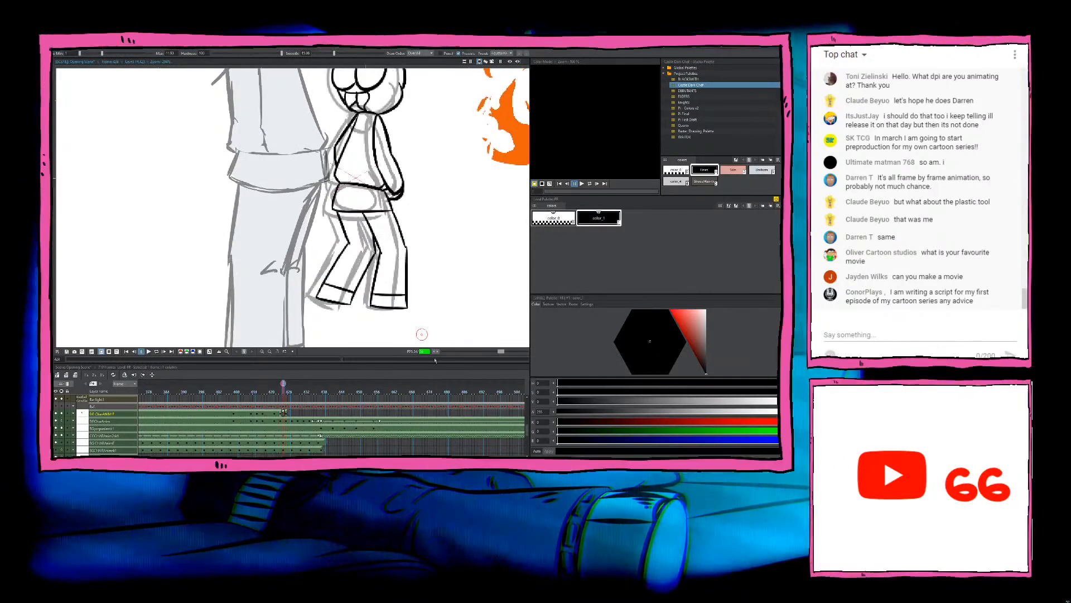
{"action": "key", "text": "Right"}
{"action": "key", "text": "Left"}
{"action": "key", "text": "Left"}
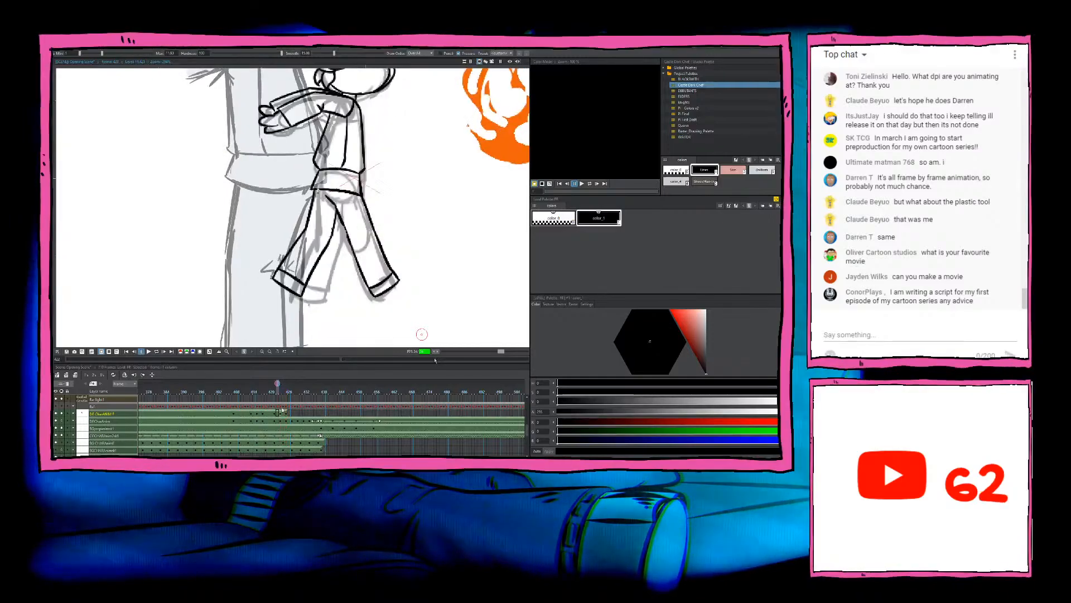
{"action": "key", "text": "Right"}
{"action": "key", "text": "Left"}
Step: Erase and redraw the outer line of the chef's right lower leg in the preceding walking drawing, and return to the standing drawing
{"action": "left_click_drag", "start_coordinate": [407, 245], "coordinate": [407, 311]}
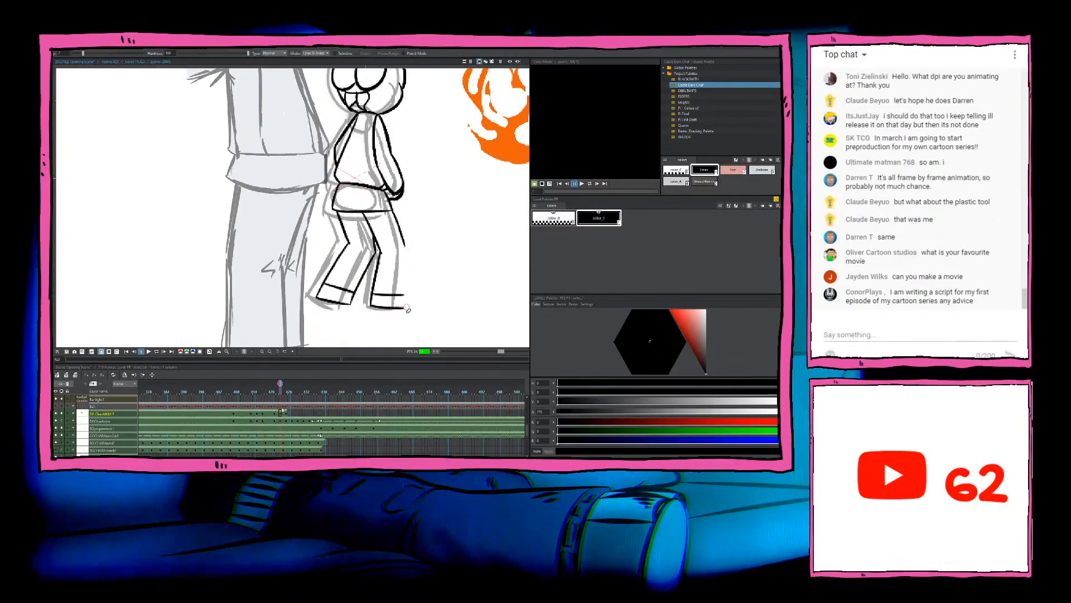
{"action": "left_click_drag", "start_coordinate": [405, 246], "coordinate": [407, 308]}
{"action": "key", "text": "a"}
{"action": "key", "text": "Right"}
{"action": "key", "text": "Right"}
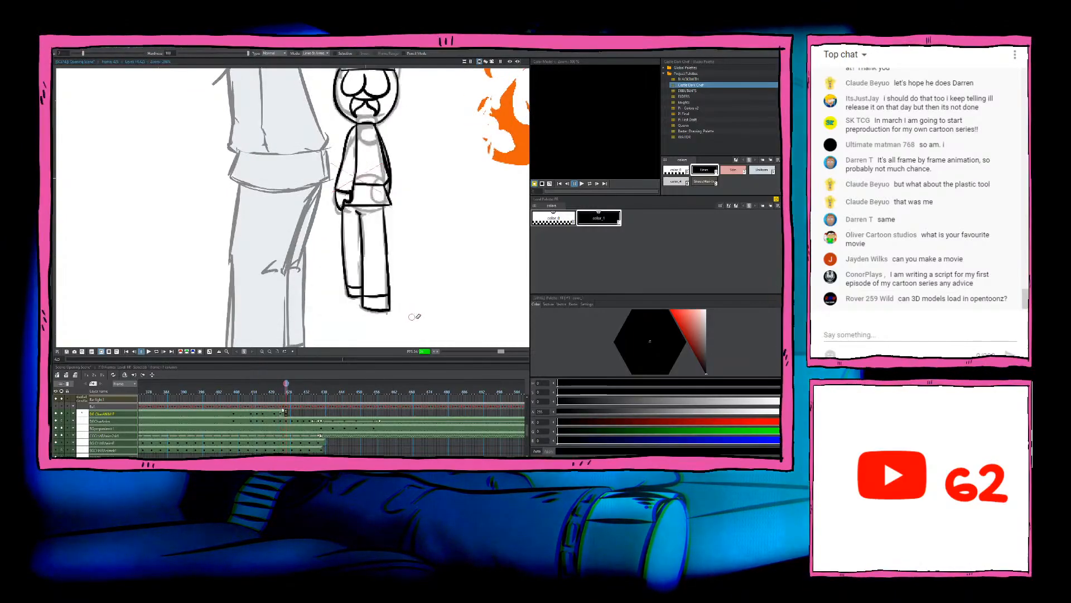
Step: Examine the whole inked chef and compare the standing pose with the walking poses in the neighbouring frames
{"action": "key", "text": "Right"}
{"action": "key", "text": "Left"}
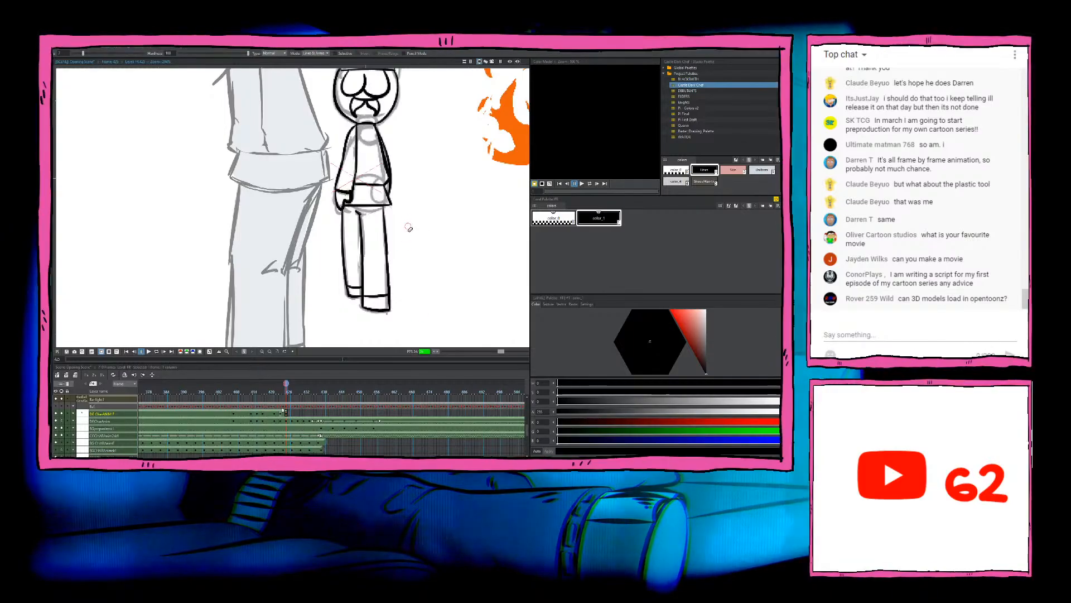
{"action": "left_click_drag", "start_coordinate": [409, 227], "coordinate": [408, 249]}
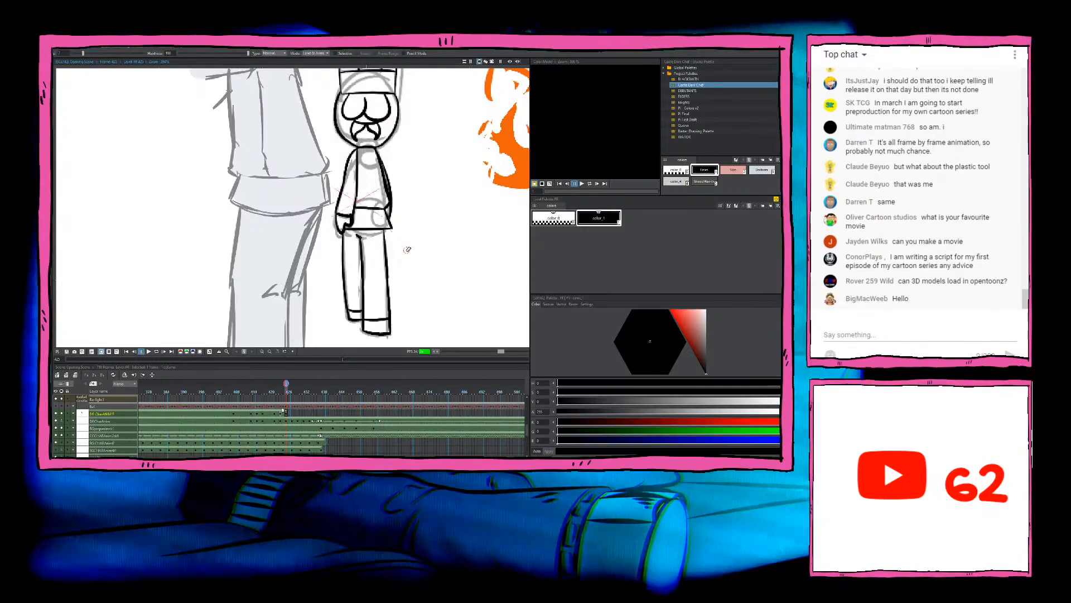
{"action": "scroll", "coordinate": [408, 250], "scroll_direction": "down", "scroll_amount": 3}
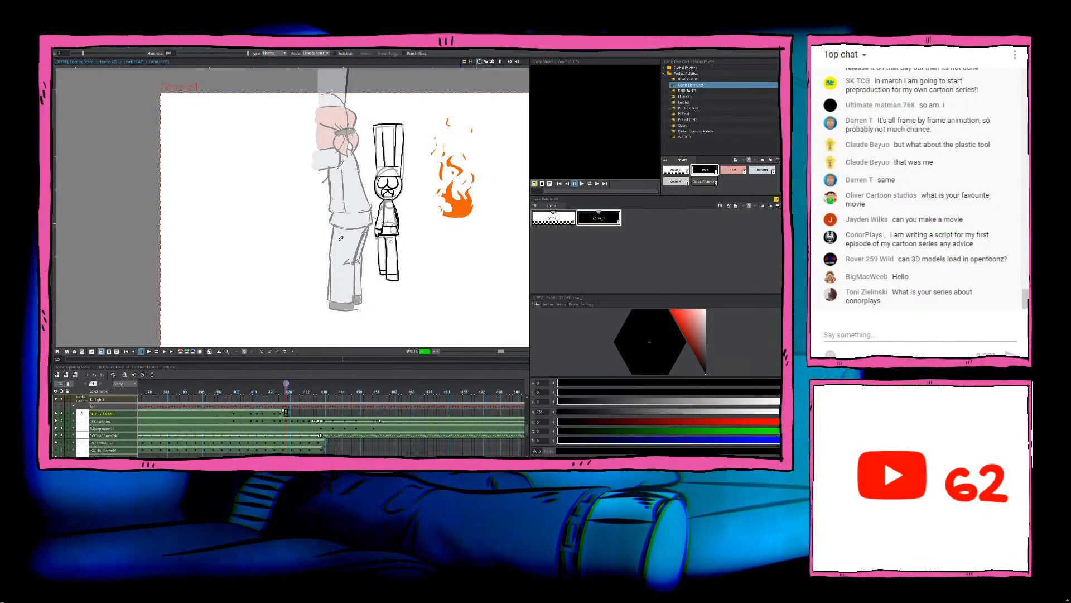
{"action": "scroll", "coordinate": [373, 206], "scroll_direction": "down", "scroll_amount": 4}
{"action": "scroll", "coordinate": [378, 208], "scroll_direction": "up", "scroll_amount": 5}
{"action": "scroll", "coordinate": [413, 216], "scroll_direction": "up", "scroll_amount": 1}
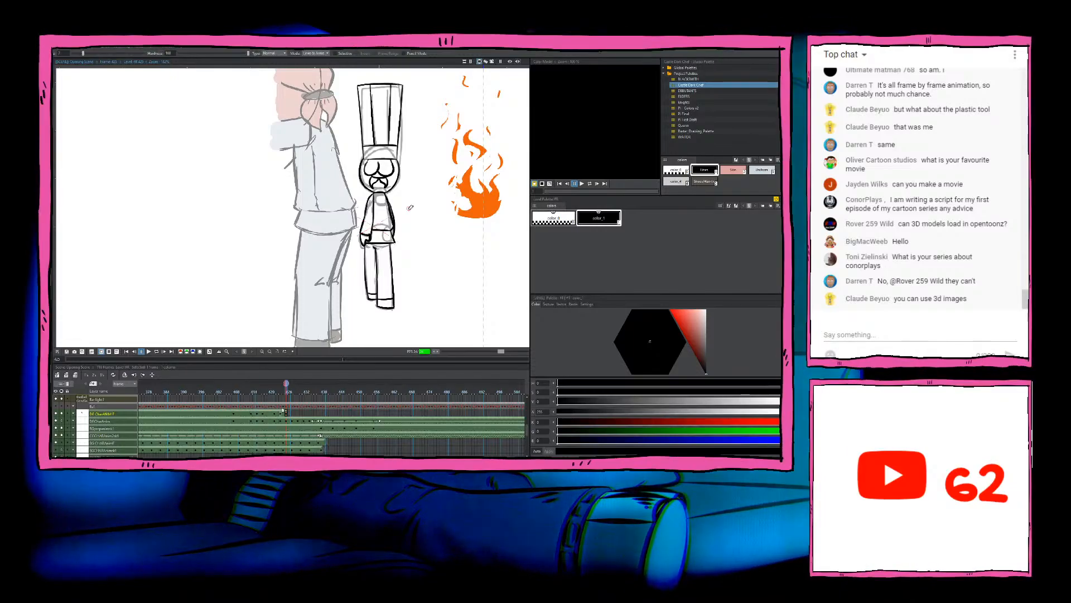
{"action": "key", "text": "Left"}
{"action": "key", "text": "Right"}
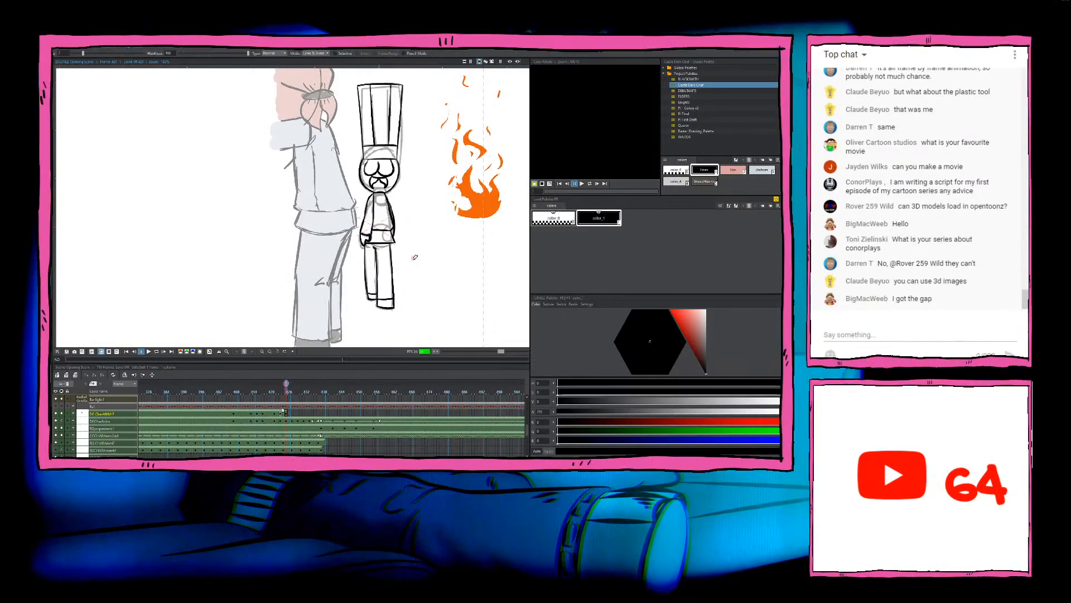
{"action": "key", "text": "Left"}
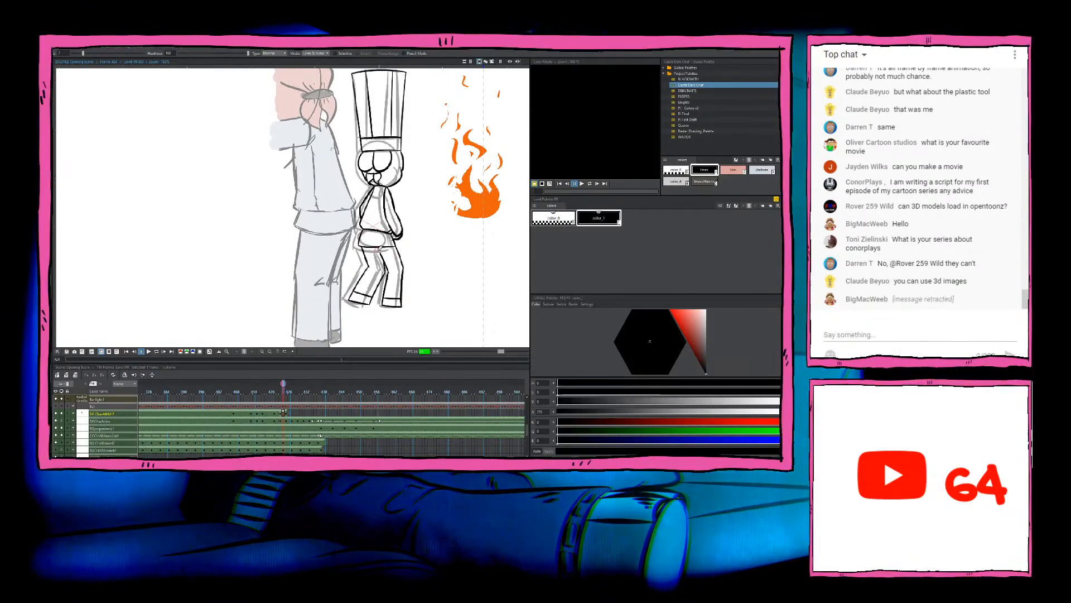
{"action": "key", "text": "b"}
{"action": "key", "text": "Right"}
{"action": "key", "text": "Left"}
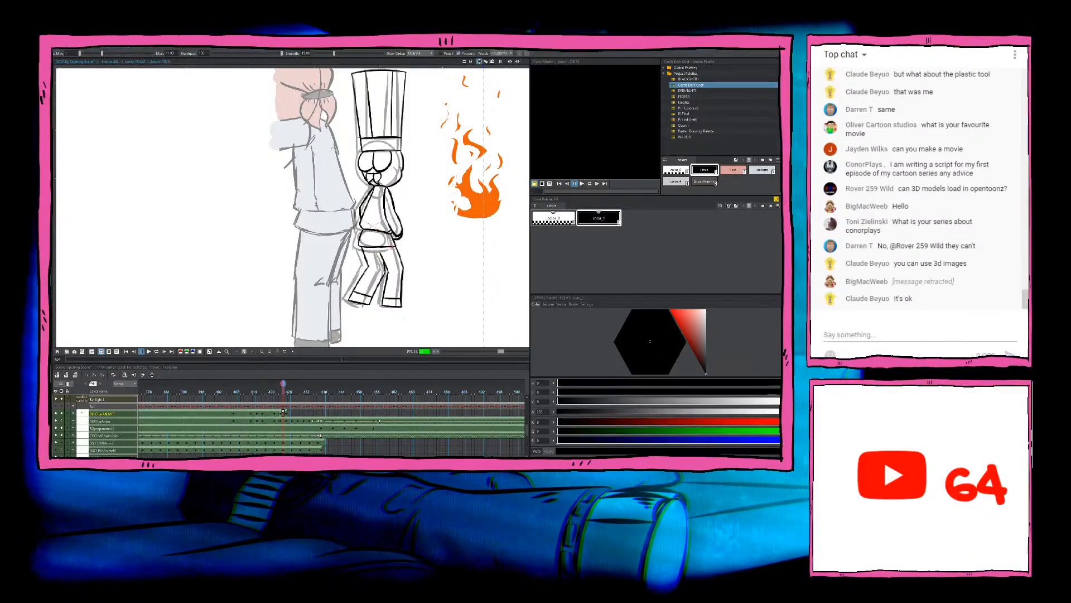
{"action": "key", "text": "Left"}
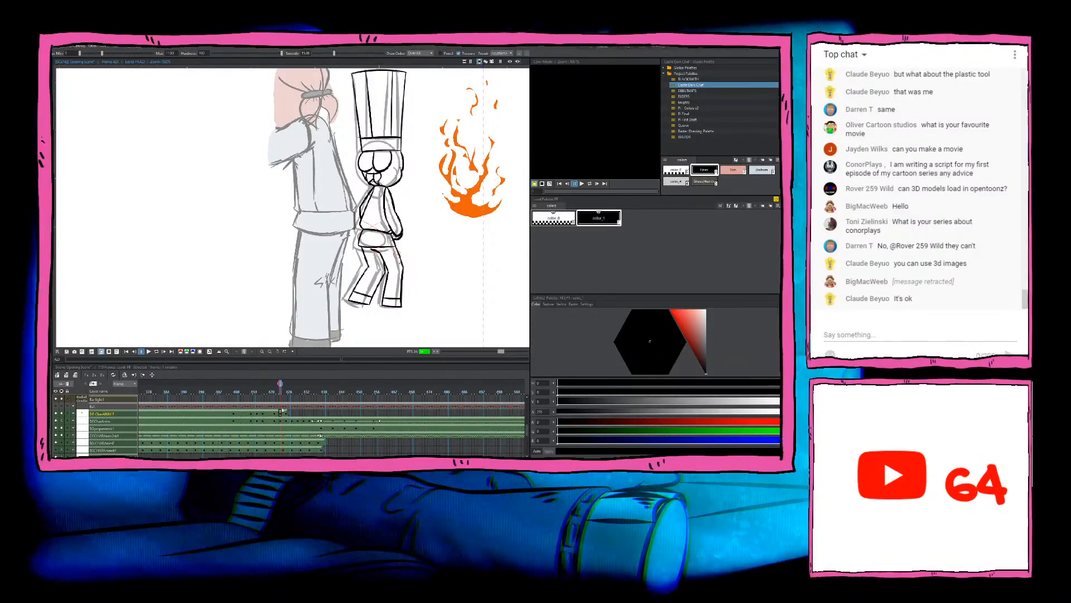
{"action": "key", "text": "Right"}
{"action": "key", "text": "Left"}
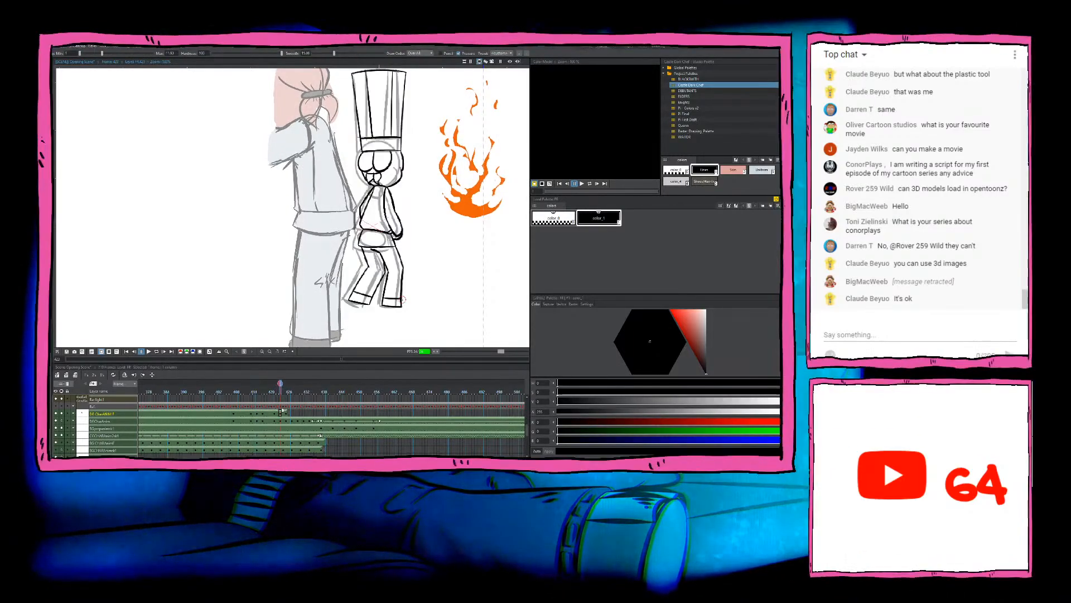
{"action": "key", "text": "Right"}
{"action": "key", "text": "Right"}
{"action": "key", "text": "Right"}
{"action": "key", "text": "Left"}
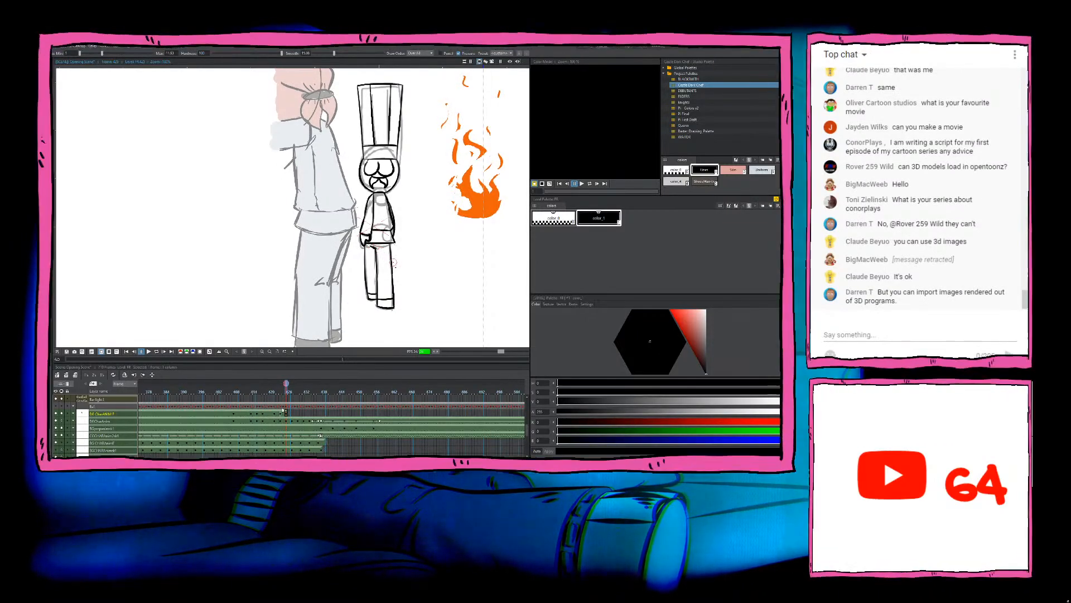
{"action": "scroll", "coordinate": [389, 277], "scroll_direction": "down", "scroll_amount": 4}
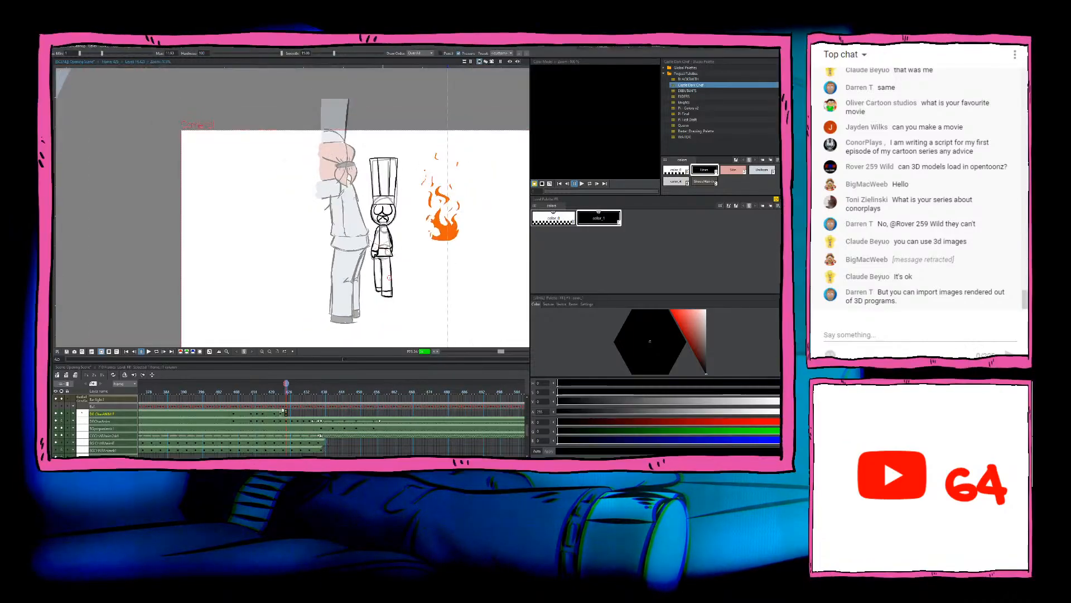
{"action": "key", "text": "Left"}
{"action": "key", "text": "Right"}
{"action": "scroll", "coordinate": [398, 224], "scroll_direction": "up", "scroll_amount": 3}
{"action": "scroll", "coordinate": [398, 224], "scroll_direction": "up", "scroll_amount": 2}
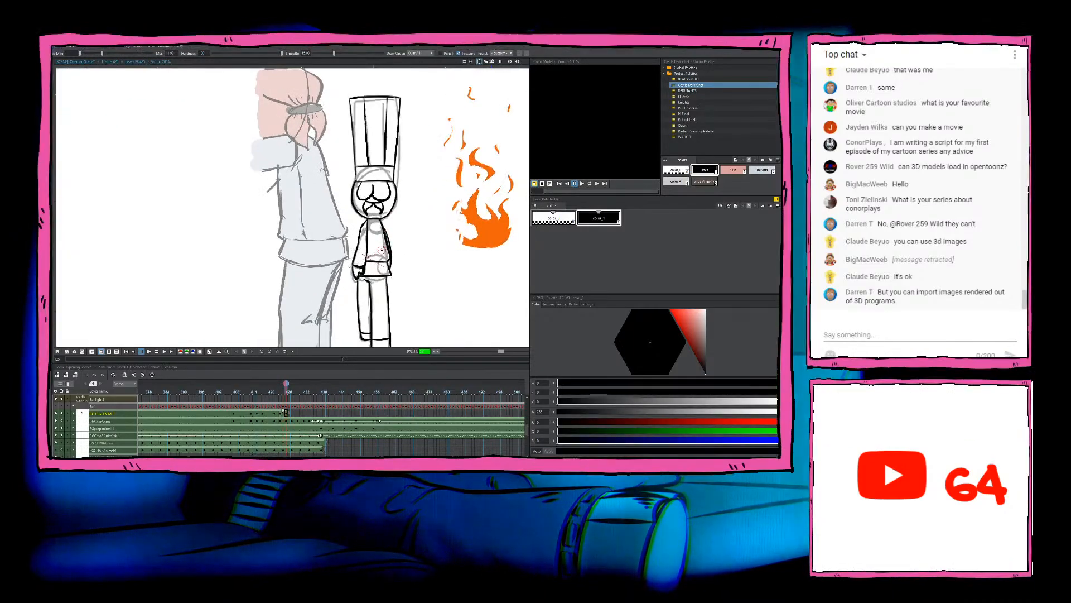
Step: Start a new line-art drawing on the next sketched frame after the standing pose and switch to the eraser
{"action": "key", "text": "Right"}
{"action": "key", "text": "Right"}
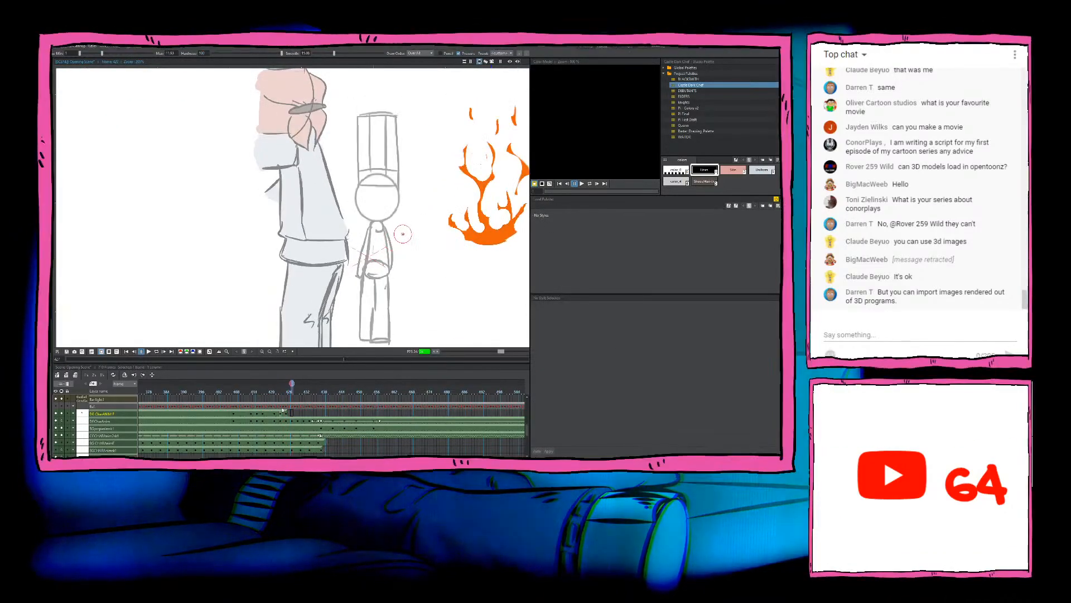
{"action": "left_click", "coordinate": [407, 229]}
{"action": "key", "text": "a"}
{"action": "key", "text": "Left"}
{"action": "key", "text": "Right"}
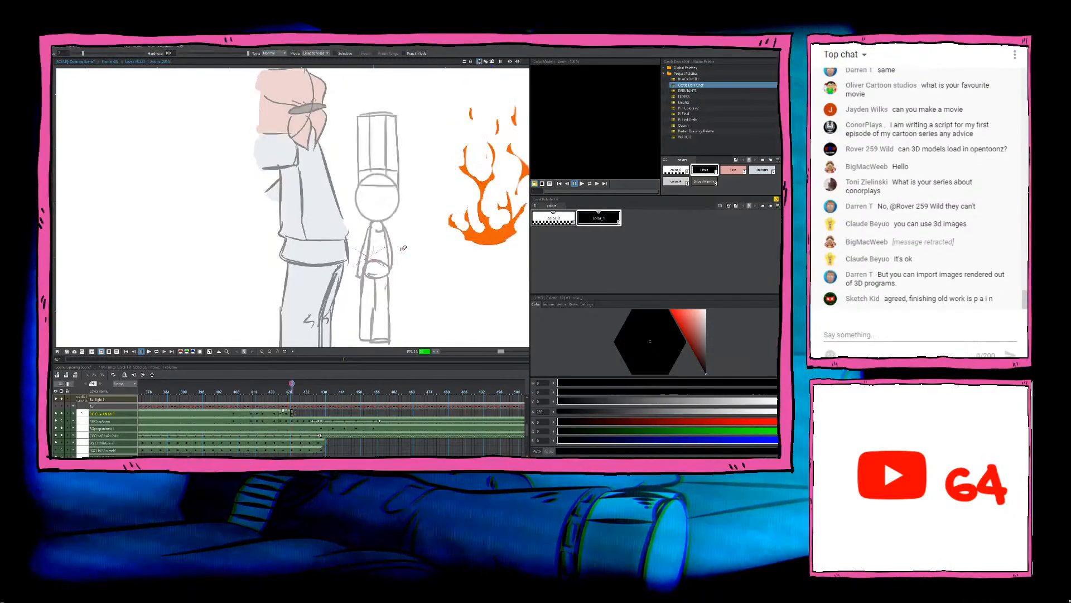
Step: Compare the inked standing chef with the next frame's rough sketch to see how the hat and head shift
{"action": "key", "text": "Left"}
{"action": "scroll", "coordinate": [401, 249], "scroll_direction": "down", "scroll_amount": 5}
{"action": "scroll", "coordinate": [417, 261], "scroll_direction": "up", "scroll_amount": 5}
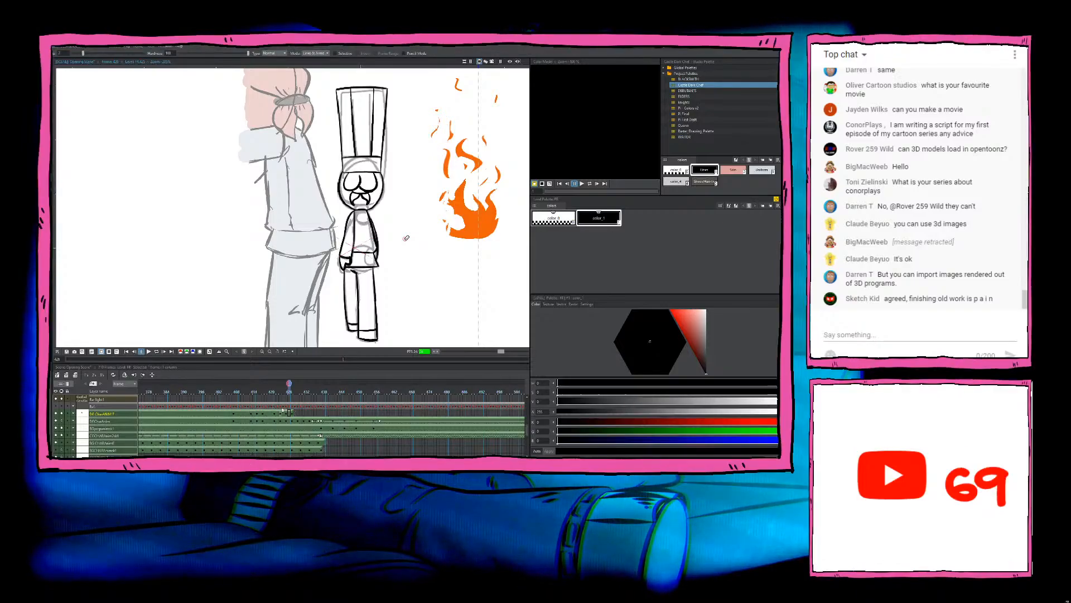
{"action": "key", "text": "period"}
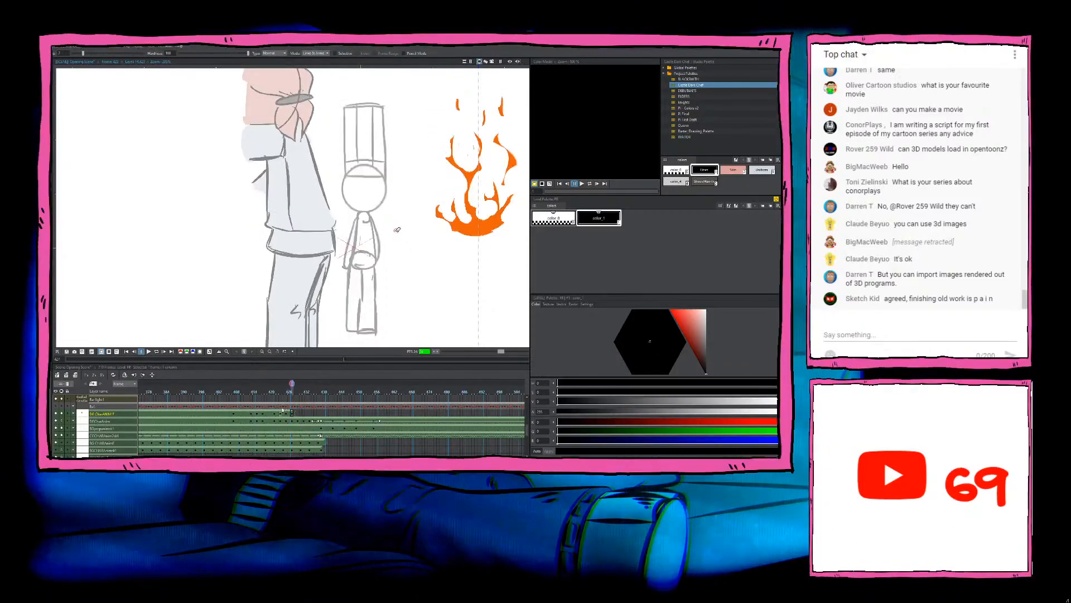
{"action": "key", "text": "period"}
{"action": "key", "text": "comma"}
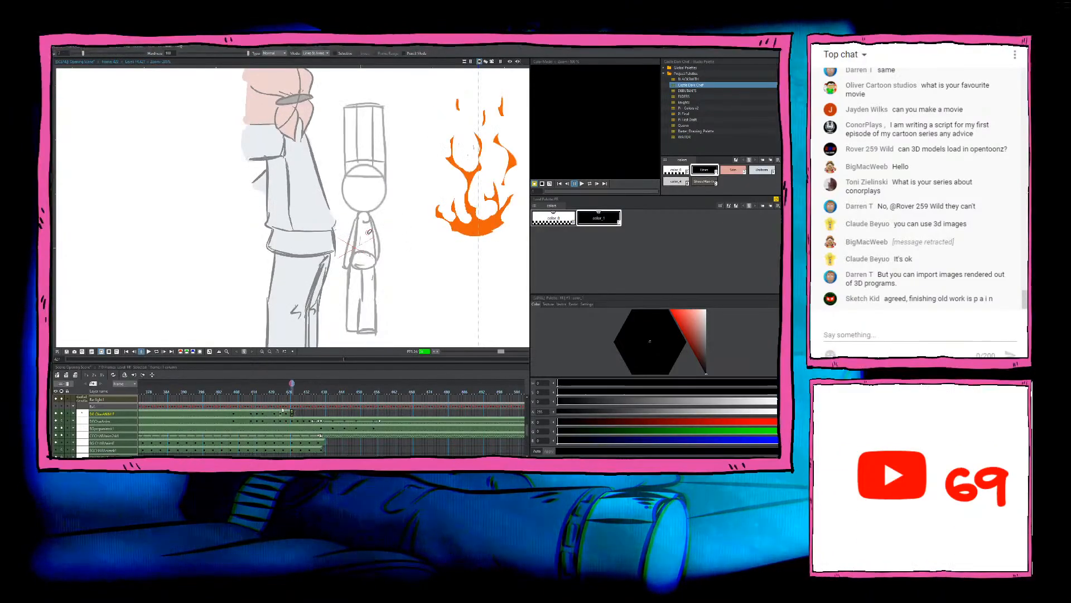
{"action": "key", "text": "comma"}
{"action": "key", "text": "period"}
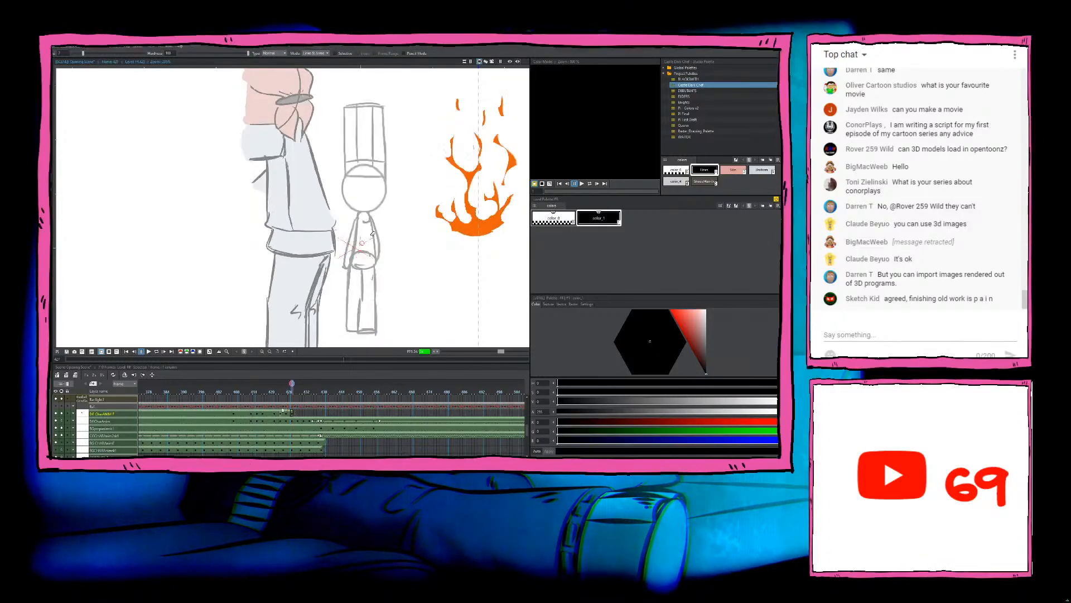
{"action": "key", "text": "comma"}
{"action": "scroll", "coordinate": [369, 231], "scroll_direction": "down", "scroll_amount": 2}
Step: Copy the chef's inked hat and head from the standing drawing and paste them into the next frame's drawing
{"action": "key", "text": "s"}
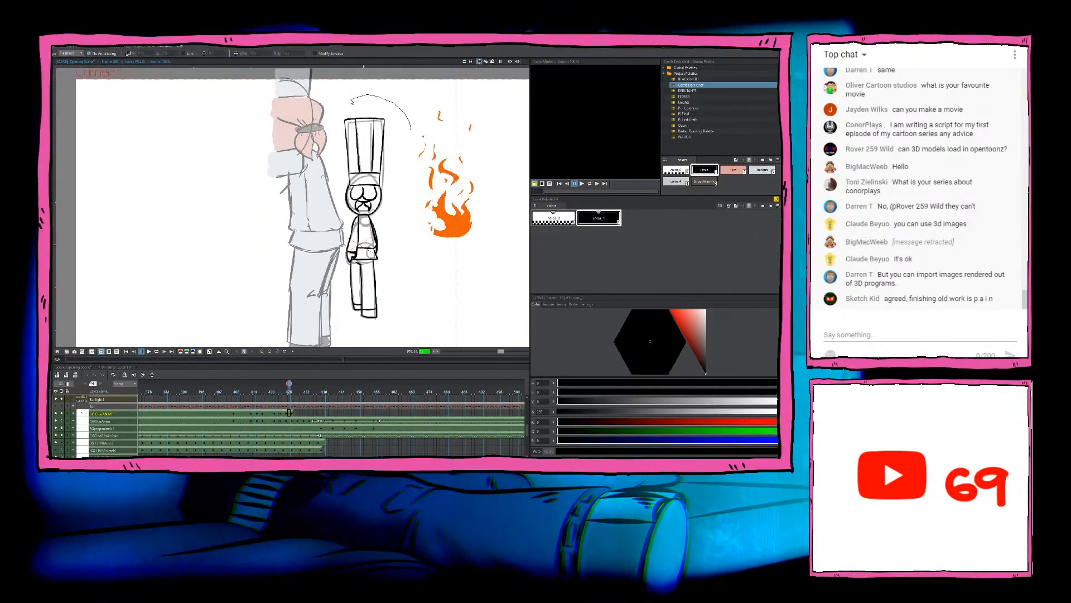
{"action": "scroll", "coordinate": [438, 175], "scroll_direction": "up", "scroll_amount": 2}
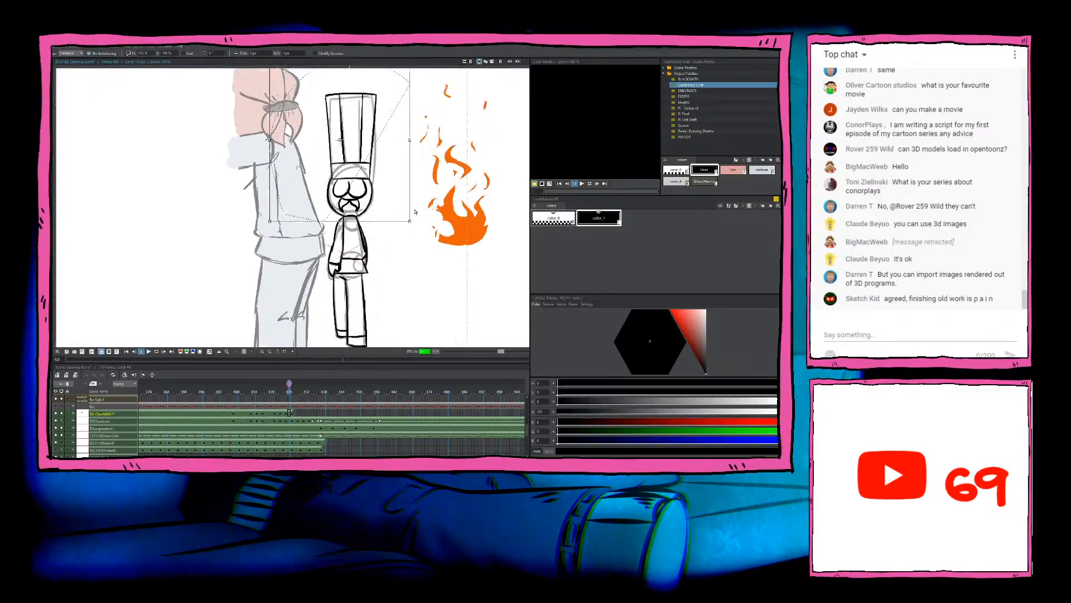
{"action": "mouse_move", "coordinate": [443, 97]}
{"action": "left_mouse_down"}
{"action": "mouse_move", "coordinate": [242, 162]}
{"action": "mouse_move", "coordinate": [304, 246]}
{"action": "mouse_move", "coordinate": [329, 259]}
{"action": "mouse_move", "coordinate": [354, 252]}
{"action": "mouse_move", "coordinate": [399, 262]}
{"action": "mouse_move", "coordinate": [437, 121]}
{"action": "left_mouse_up"}
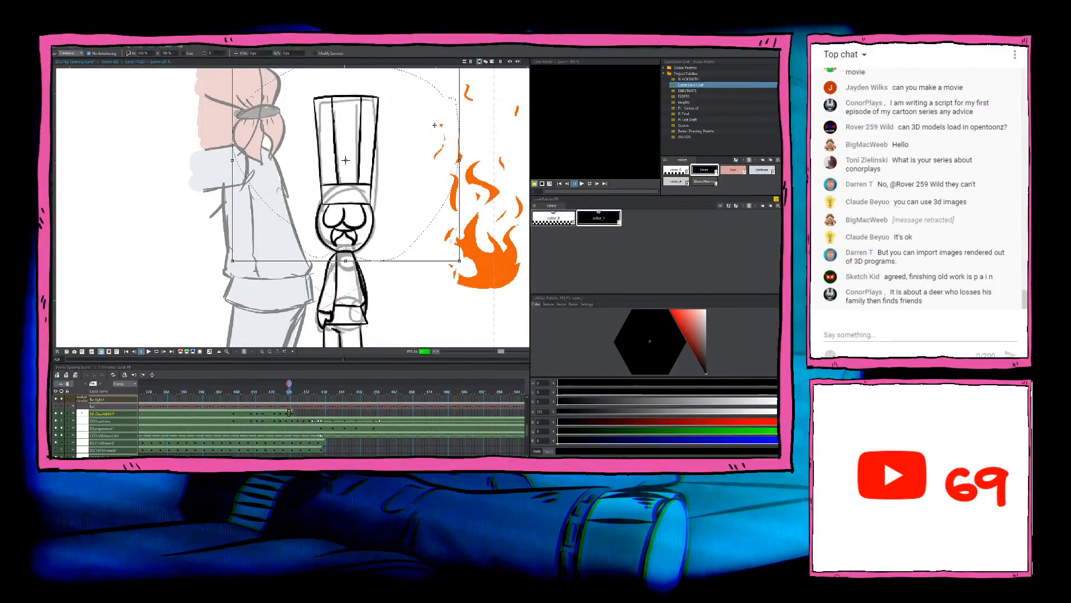
{"action": "key", "text": "ctrl+c"}
{"action": "left_click", "coordinate": [291, 413]}
{"action": "scroll", "coordinate": [395, 284], "scroll_direction": "down", "scroll_amount": 2}
{"action": "key", "text": "ctrl+v"}
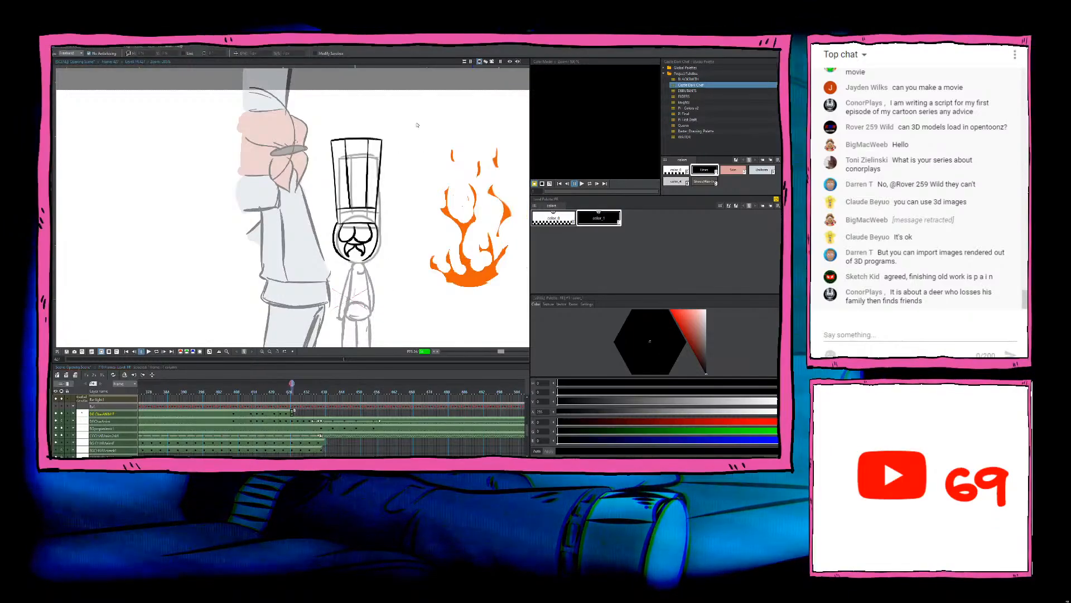
Step: Move and slightly adjust the pasted hat and head to fit the rough sketch, checking them against the previous drawing
{"action": "mouse_move", "coordinate": [417, 125]}
{"action": "left_mouse_down"}
{"action": "mouse_move", "coordinate": [254, 228]}
{"action": "mouse_move", "coordinate": [442, 205]}
{"action": "left_mouse_up"}
{"action": "left_click_drag", "start_coordinate": [367, 245], "coordinate": [369, 248]}
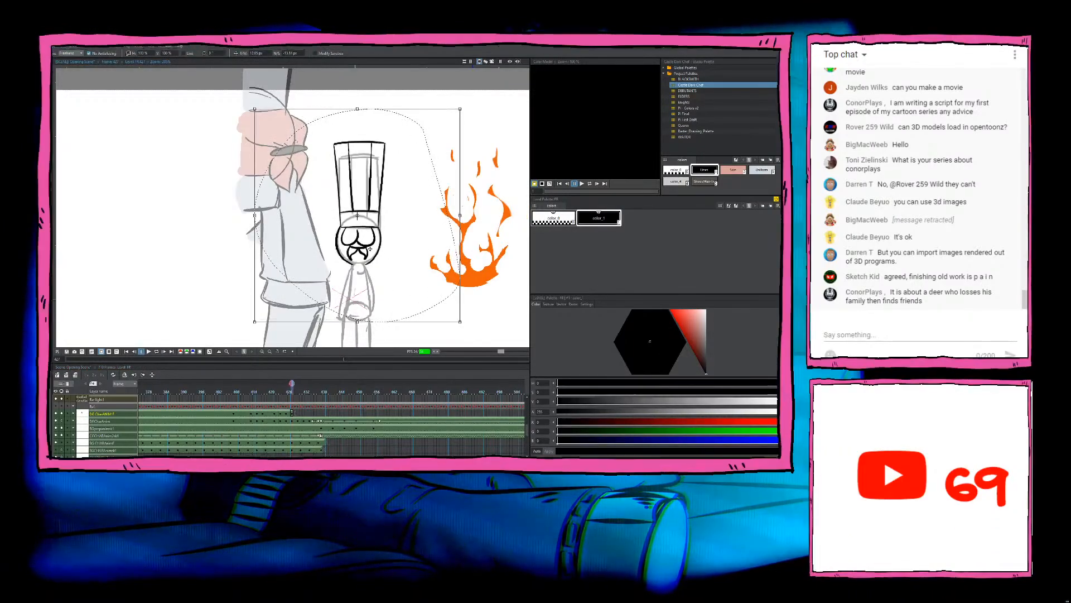
{"action": "left_click_drag", "start_coordinate": [255, 109], "coordinate": [259, 111]}
{"action": "left_click_drag", "start_coordinate": [408, 217], "coordinate": [406, 215]}
{"action": "left_click", "coordinate": [481, 216]}
{"action": "key", "text": "comma"}
{"action": "key", "text": "period"}
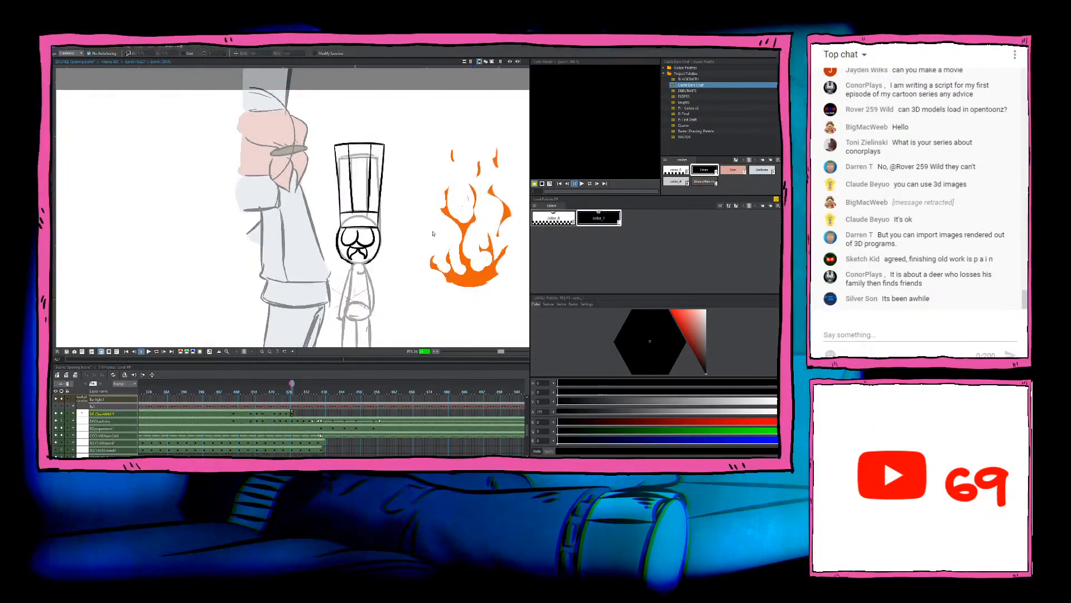
{"action": "key", "text": "comma"}
{"action": "key", "text": "period"}
{"action": "key", "text": "comma"}
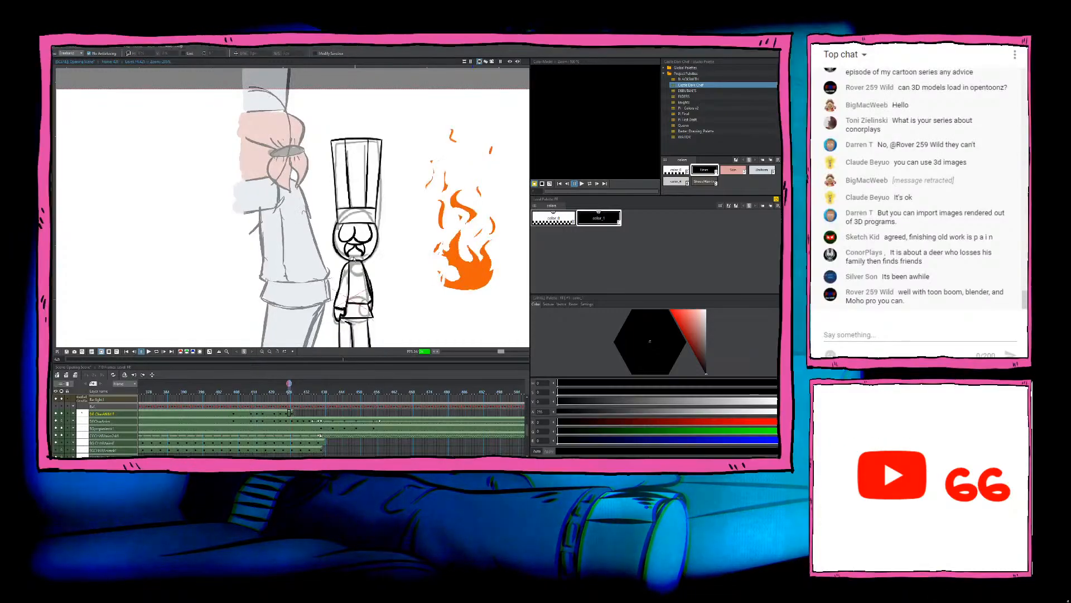
Step: Check the pasted hat and head against the previous drawing and delete them from the new frame's drawing
{"action": "key", "text": "period"}
{"action": "key", "text": "comma"}
{"action": "key", "text": "period"}
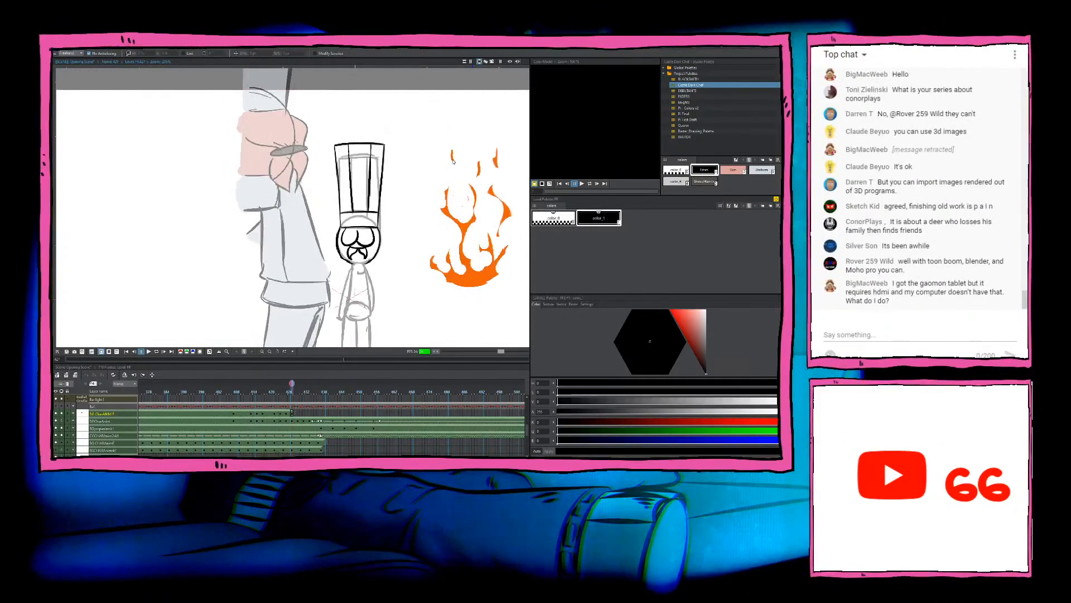
{"action": "mouse_move", "coordinate": [453, 153]}
{"action": "left_mouse_down"}
{"action": "mouse_move", "coordinate": [365, 306]}
{"action": "mouse_move", "coordinate": [454, 245]}
{"action": "left_mouse_up"}
{"action": "key", "text": "Delete"}
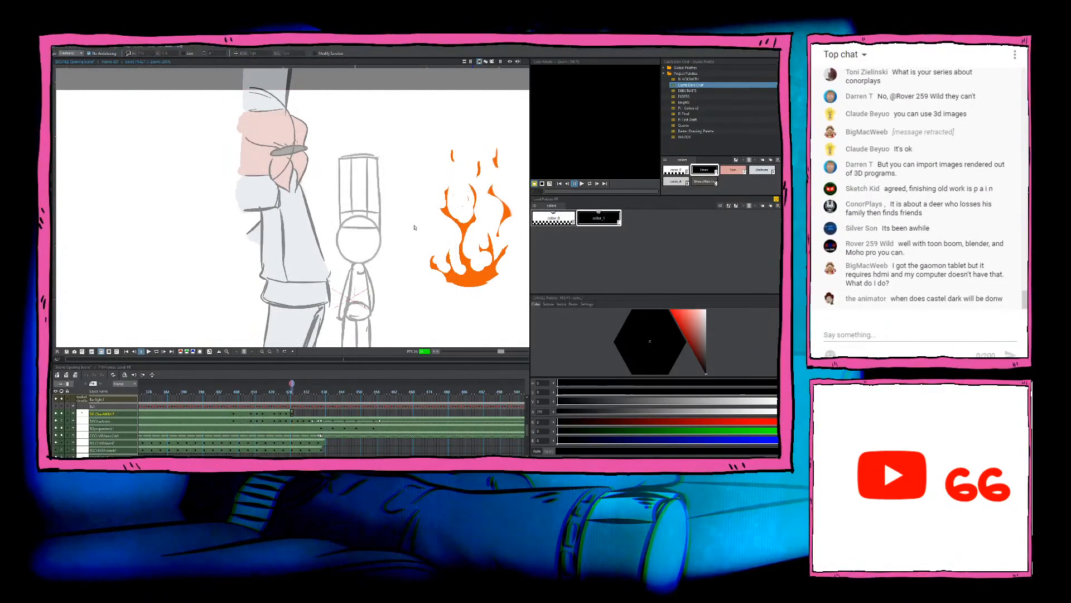
{"action": "scroll", "coordinate": [388, 214], "scroll_direction": "up", "scroll_amount": 2}
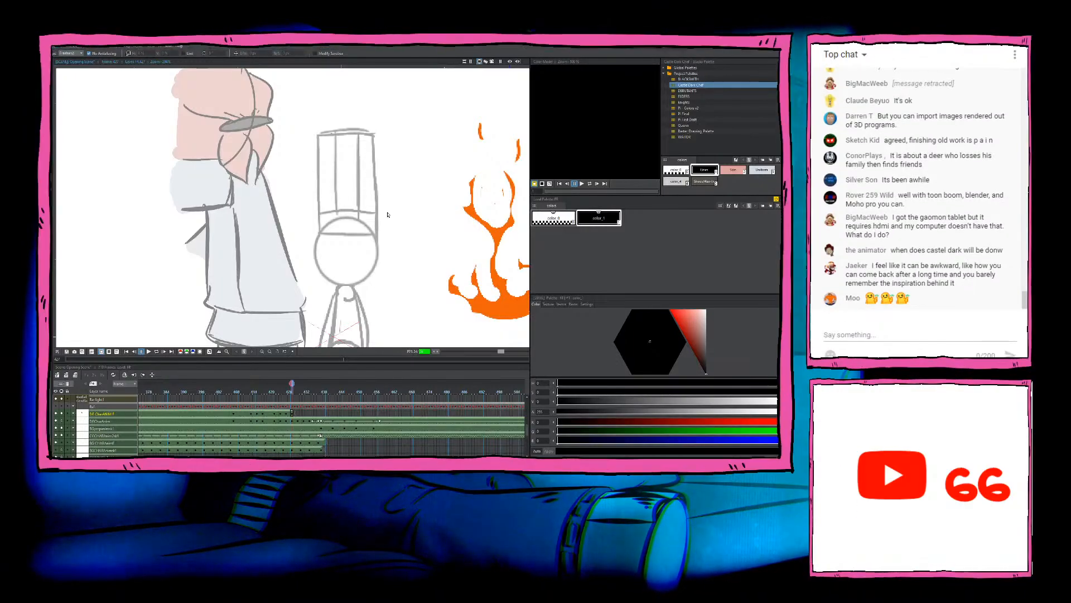
Step: Switch to the brush and compare the inked standing chef with the next frame's rough sketch
{"action": "key", "text": "b"}
{"action": "key", "text": "comma"}
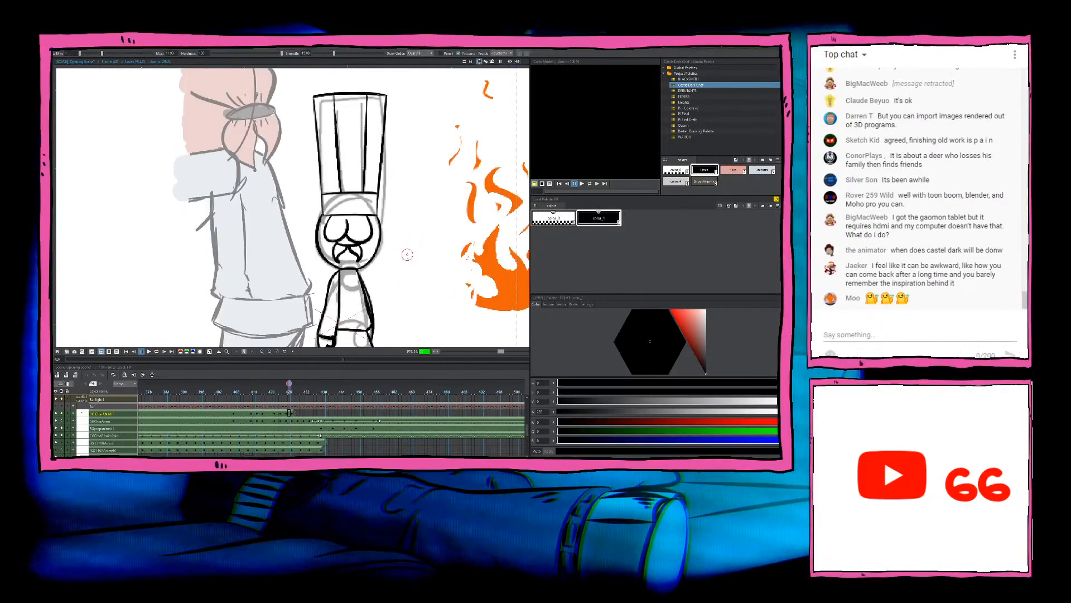
{"action": "key", "text": "period"}
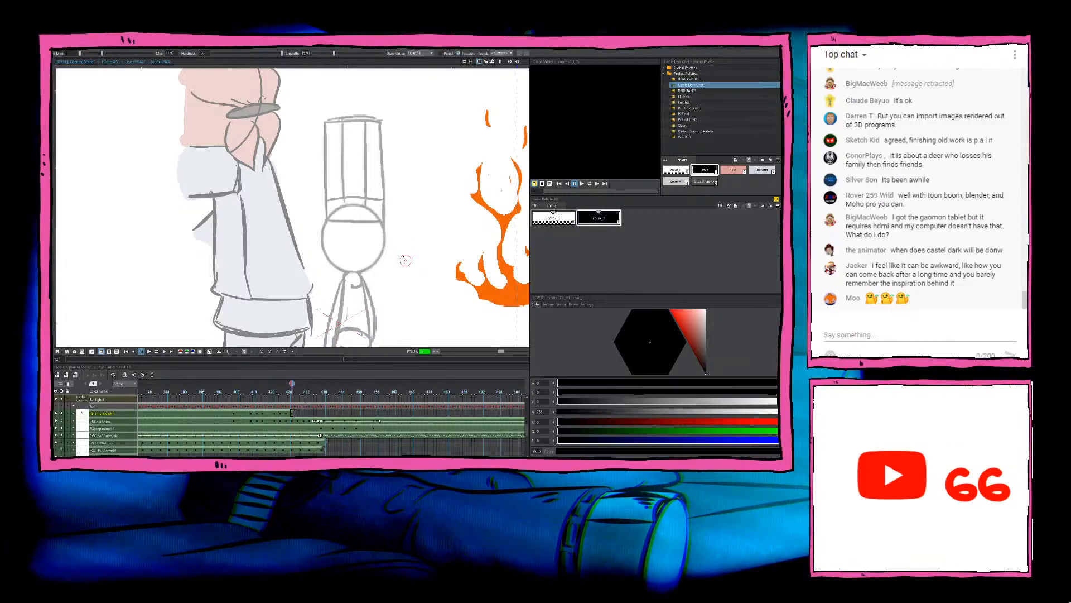
{"action": "key", "text": "comma"}
{"action": "key", "text": "period"}
{"action": "key", "text": "comma"}
{"action": "key", "text": "period"}
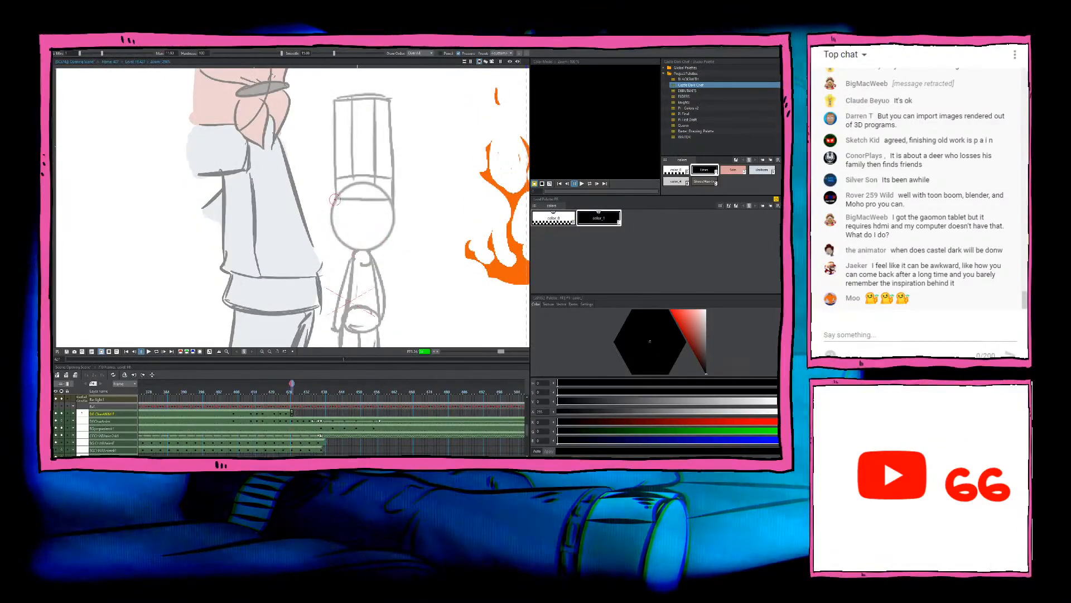
Step: Try to ink the left side of the chef's head over the rough circle
{"action": "mouse_move", "coordinate": [334, 199]}
{"action": "left_mouse_down"}
{"action": "mouse_move", "coordinate": [335, 237]}
{"action": "mouse_move", "coordinate": [361, 253]}
{"action": "left_mouse_up"}
{"action": "key", "text": "ctrl+z"}
{"action": "left_click_drag", "start_coordinate": [335, 200], "coordinate": [359, 249]}
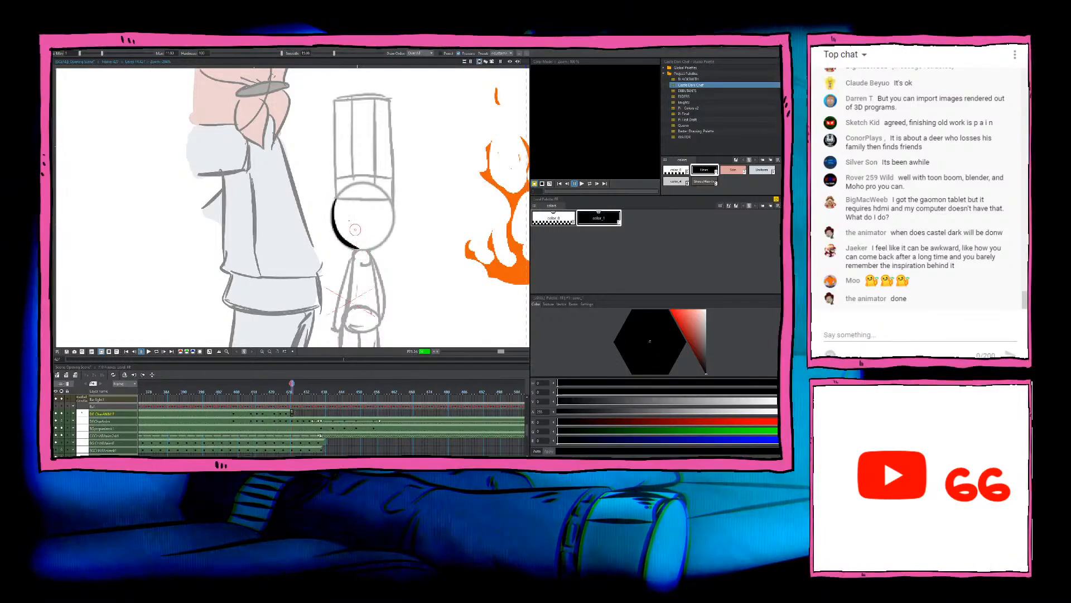
{"action": "key", "text": "ctrl+z"}
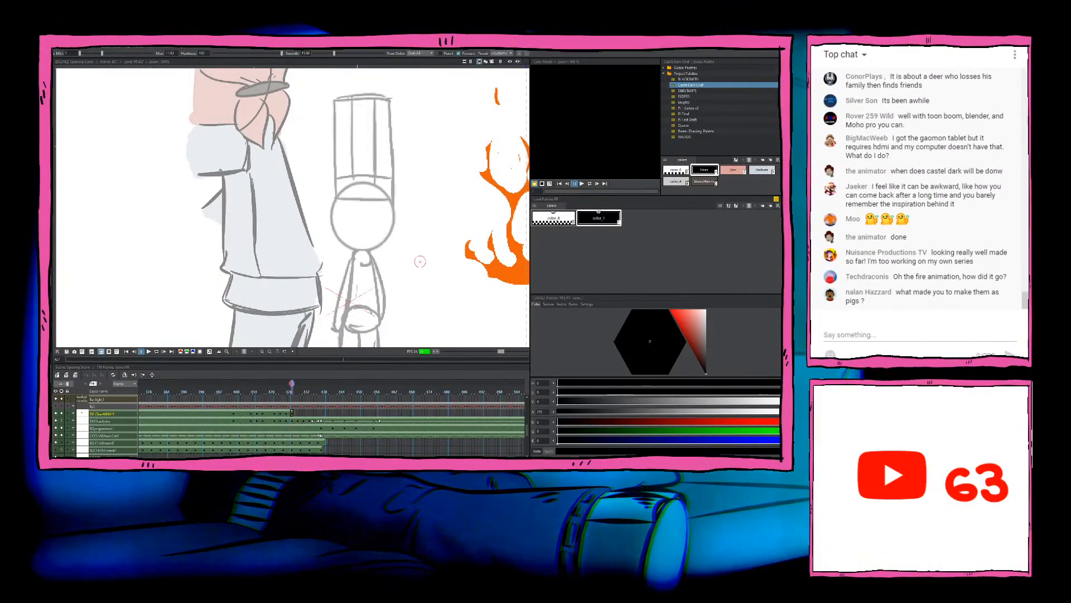
{"action": "scroll", "coordinate": [456, 263], "scroll_direction": "down", "scroll_amount": 1}
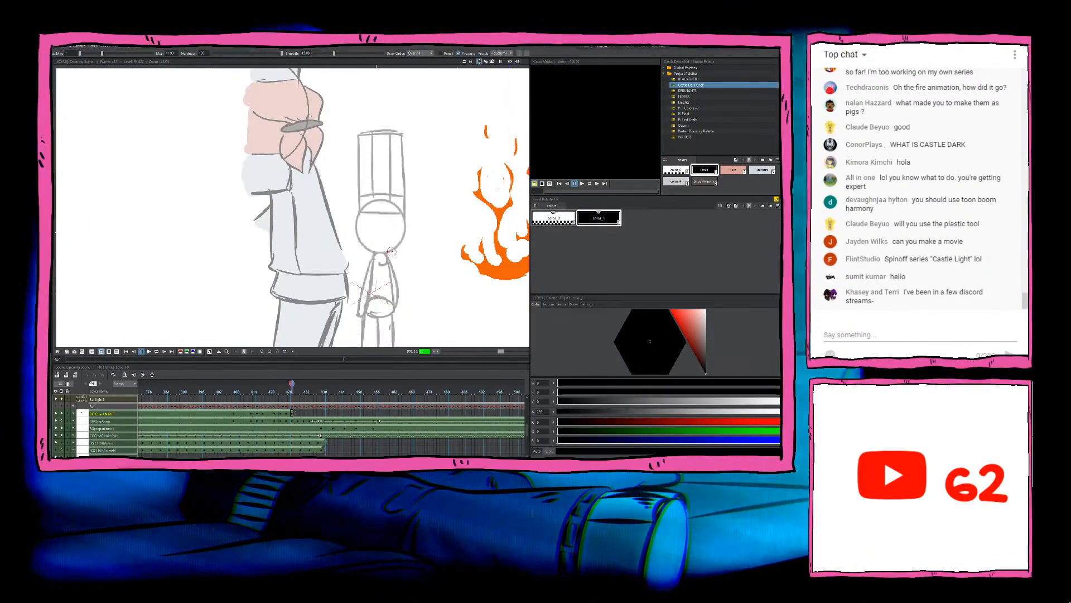
{"action": "scroll", "coordinate": [392, 251], "scroll_direction": "down", "scroll_amount": 1}
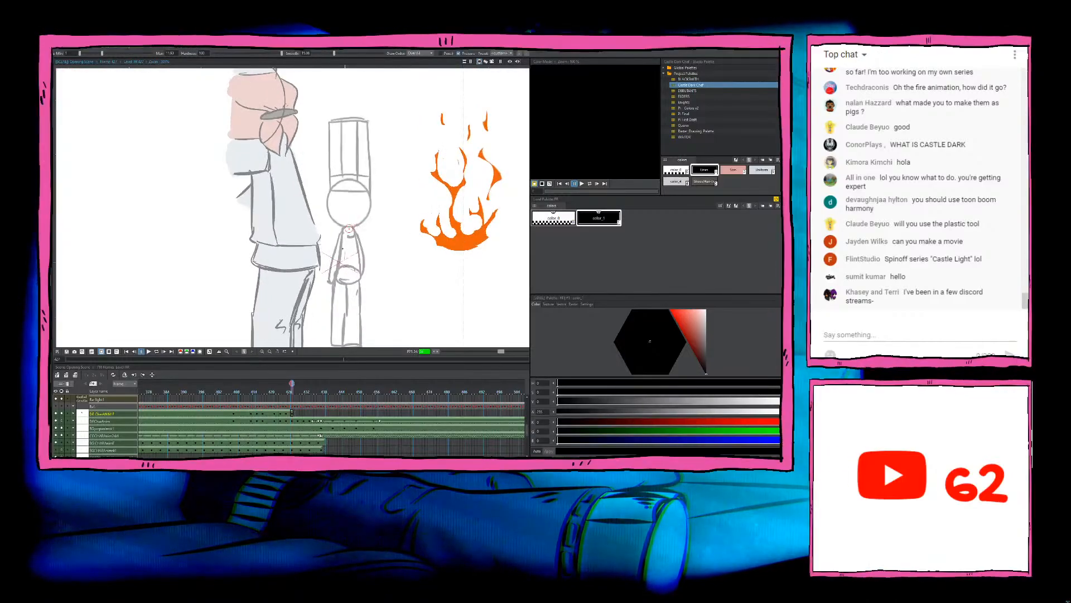
{"action": "key", "text": "comma"}
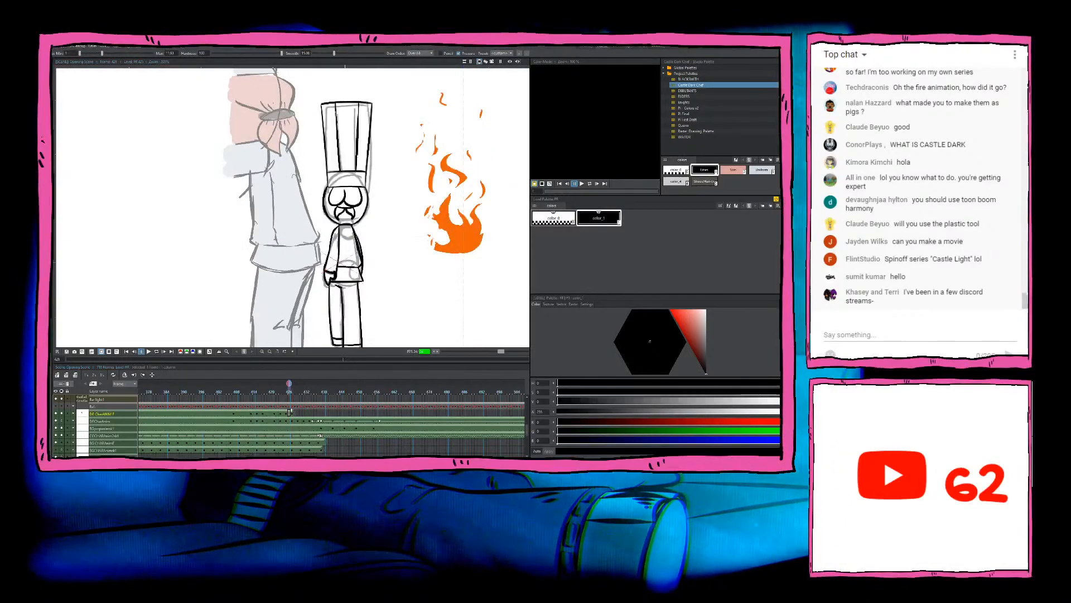
{"action": "key", "text": "comma"}
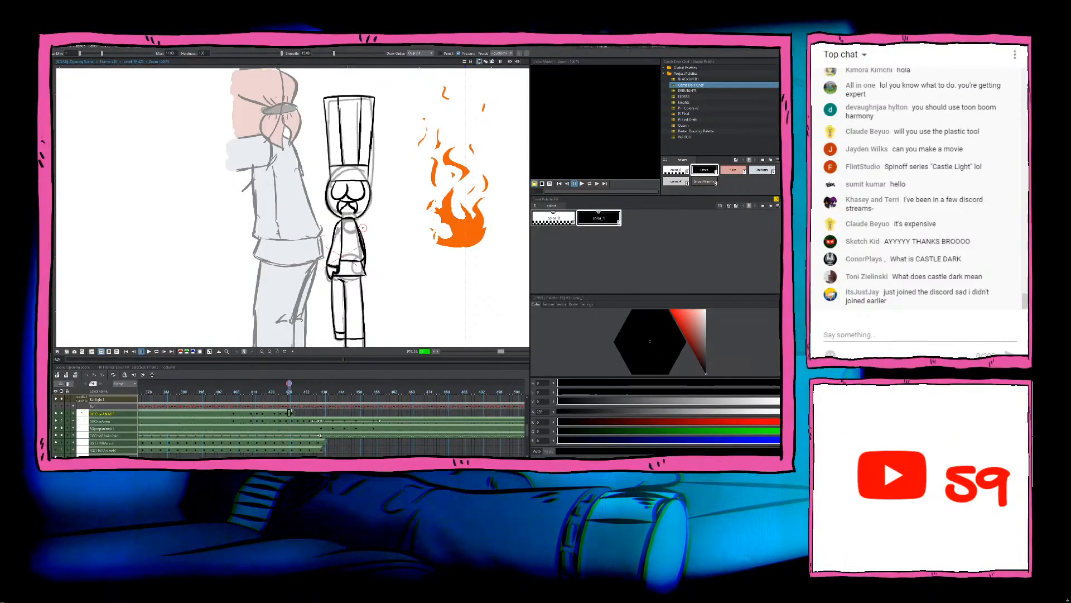
{"action": "scroll", "coordinate": [363, 226], "scroll_direction": "down", "scroll_amount": 1}
{"action": "scroll", "coordinate": [367, 225], "scroll_direction": "up", "scroll_amount": 1}
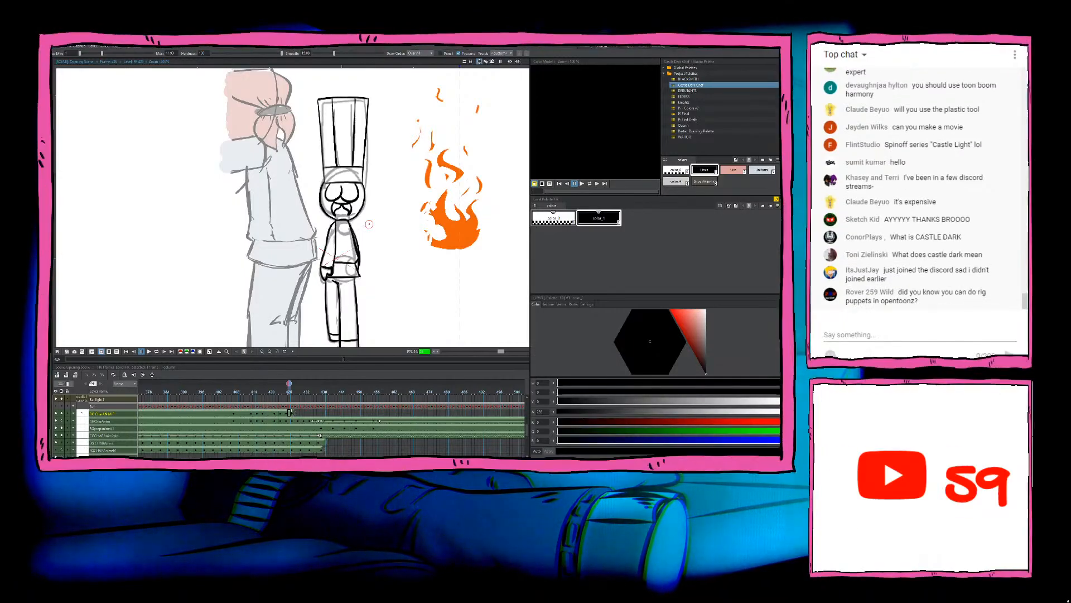
{"action": "scroll", "coordinate": [369, 224], "scroll_direction": "down", "scroll_amount": 1}
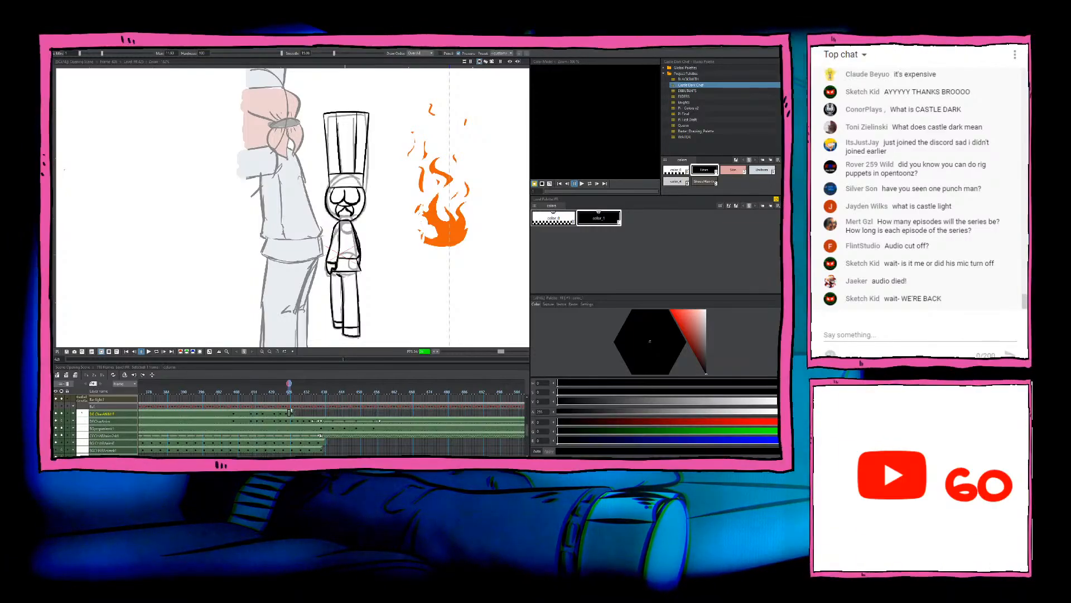
{"action": "scroll", "coordinate": [314, 247], "scroll_direction": "down", "scroll_amount": 2}
{"action": "scroll", "coordinate": [339, 234], "scroll_direction": "up", "scroll_amount": 3}
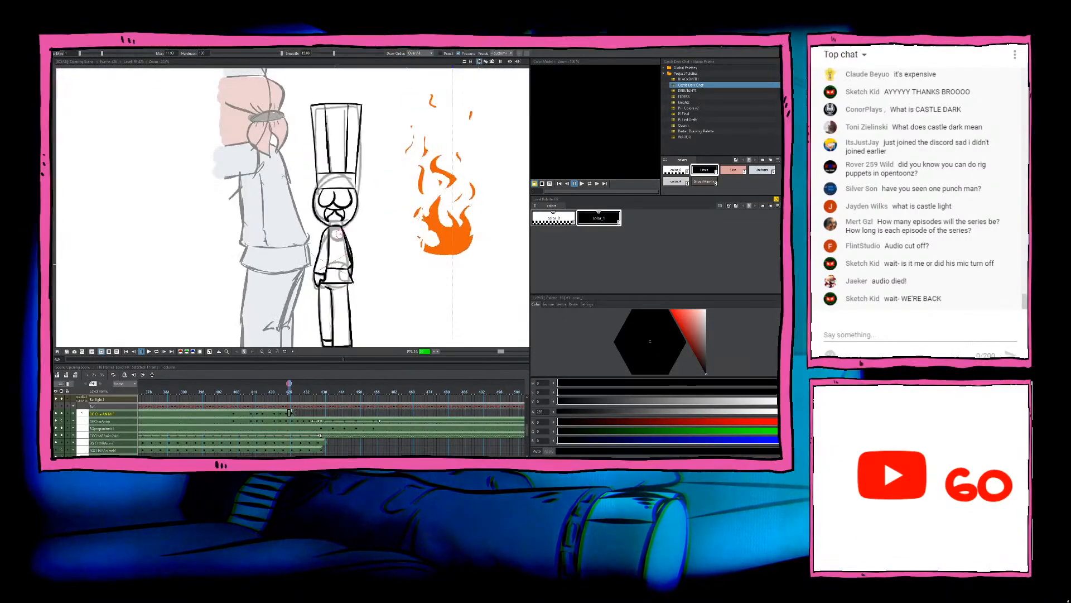
{"action": "left_click_drag", "start_coordinate": [372, 240], "coordinate": [349, 217]}
{"action": "left_click", "coordinate": [292, 414]}
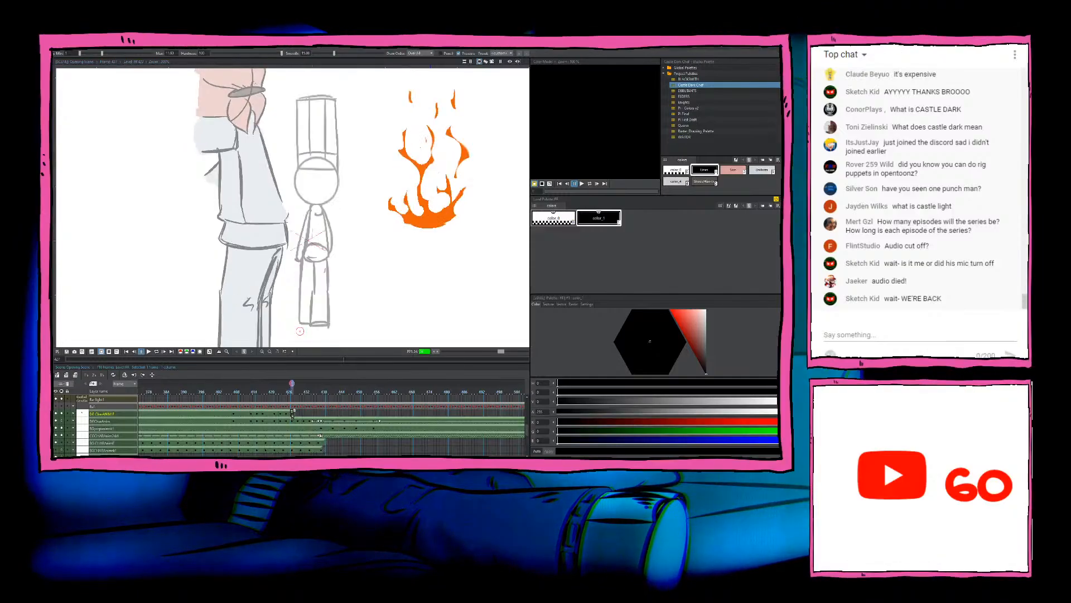
{"action": "left_click", "coordinate": [287, 413]}
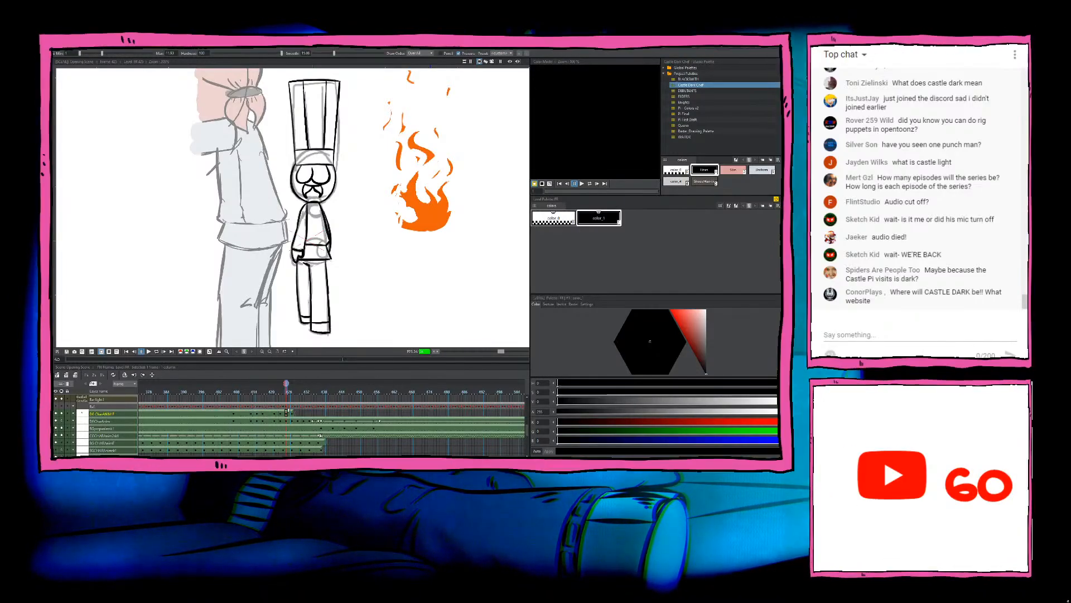
{"action": "scroll", "coordinate": [331, 208], "scroll_direction": "down", "scroll_amount": 1}
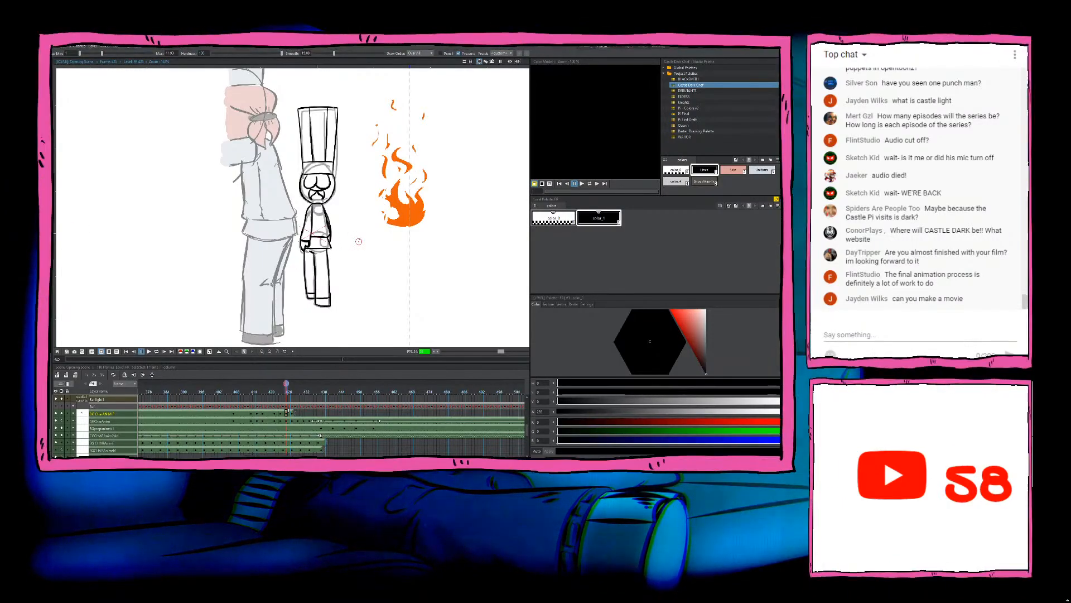
{"action": "scroll", "coordinate": [359, 242], "scroll_direction": "down", "scroll_amount": 2}
Step: Flip between the inked standing chef and the bent pose before it to check the motion
{"action": "key", "text": "Left"}
{"action": "key", "text": "Right"}
{"action": "key", "text": "Left"}
{"action": "key", "text": "Right"}
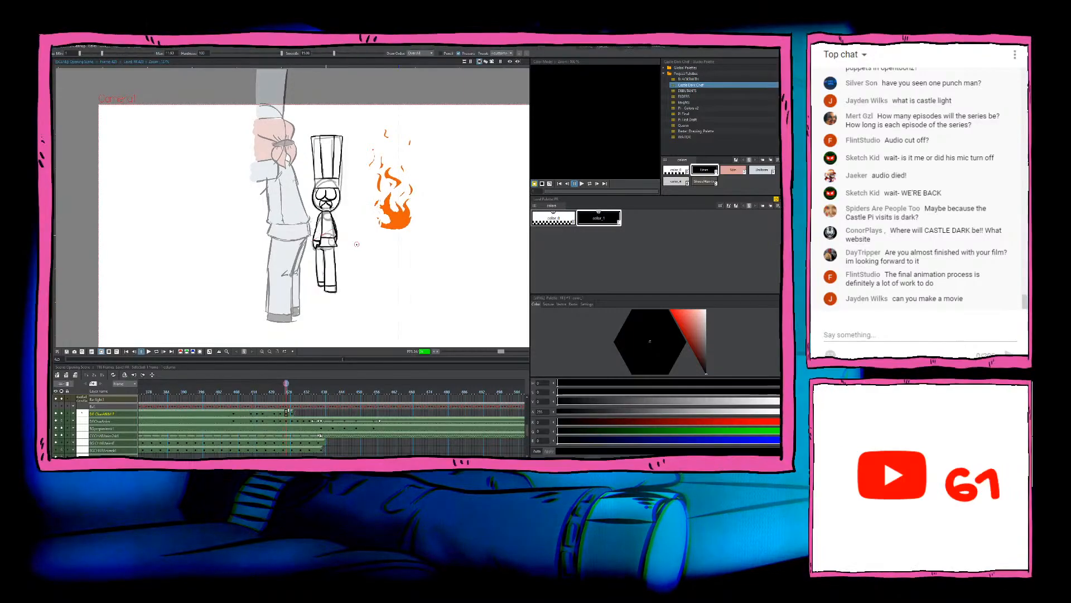
{"action": "key", "text": "Left"}
{"action": "key", "text": "Right"}
{"action": "scroll", "coordinate": [356, 244], "scroll_direction": "up", "scroll_amount": 2}
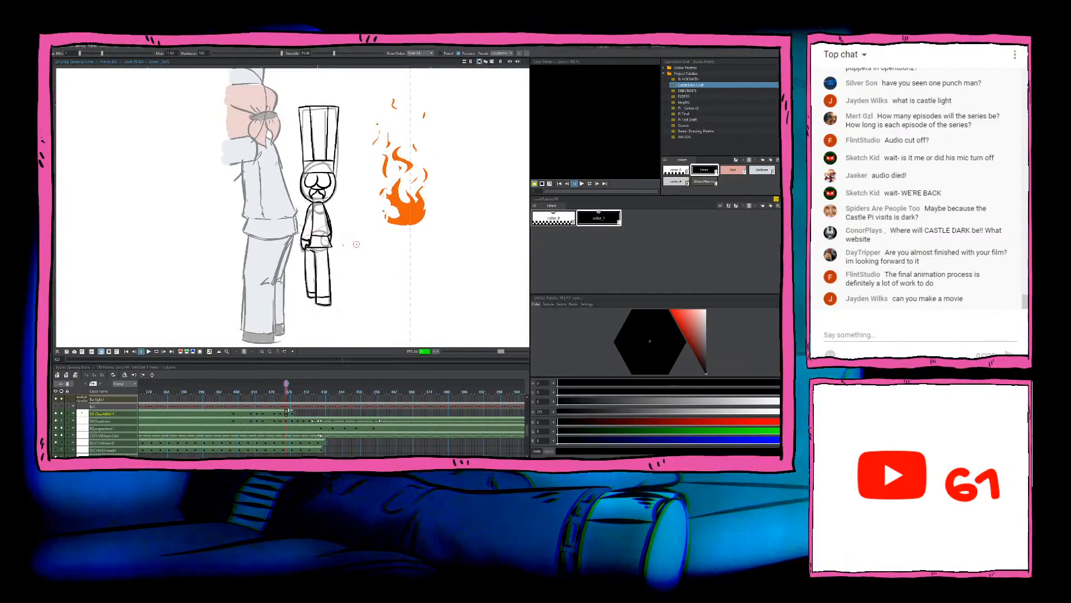
{"action": "scroll", "coordinate": [311, 240], "scroll_direction": "up", "scroll_amount": 1}
{"action": "key", "text": "Left"}
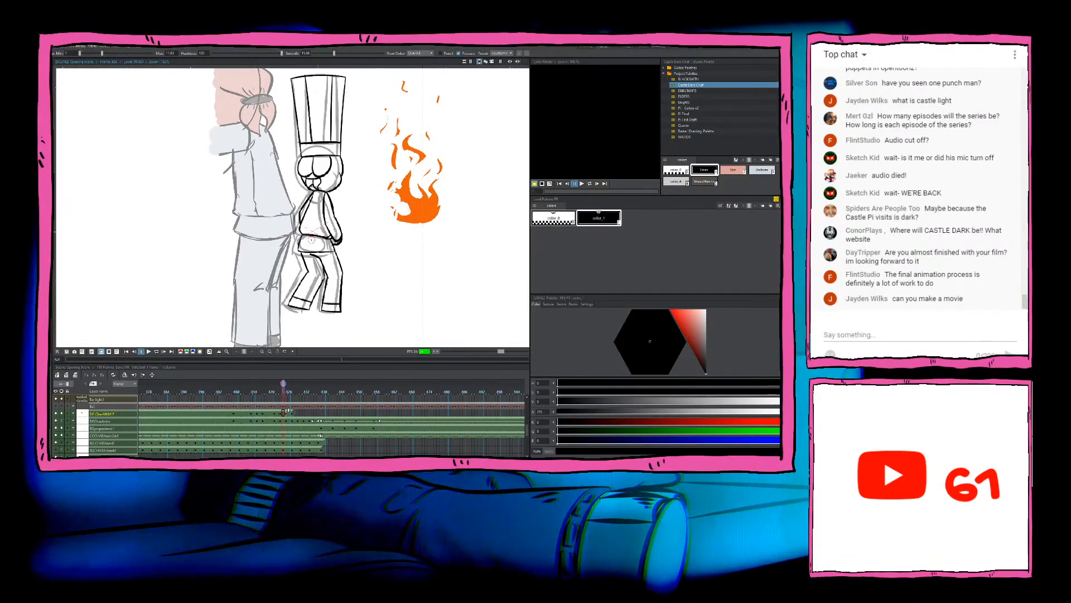
{"action": "key", "text": "Right"}
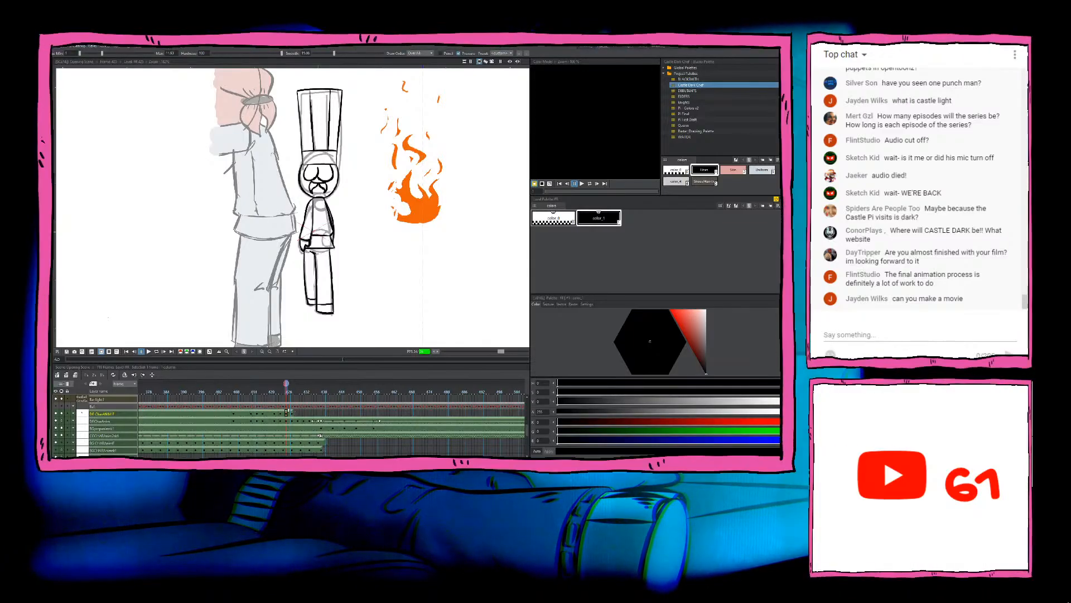
{"action": "scroll", "coordinate": [360, 235], "scroll_direction": "down", "scroll_amount": 1}
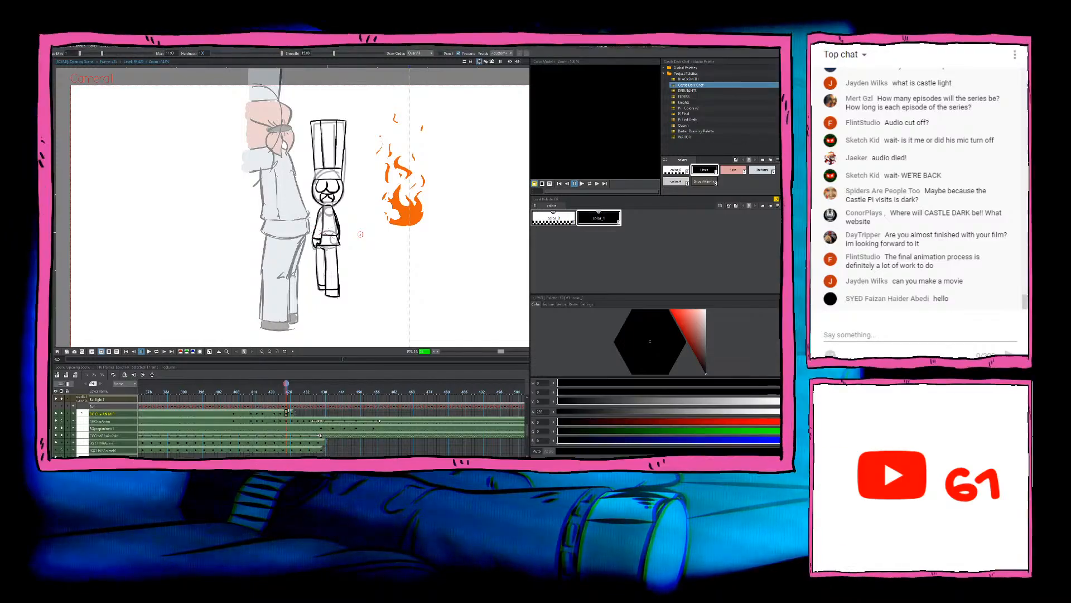
{"action": "scroll", "coordinate": [360, 234], "scroll_direction": "up", "scroll_amount": 3}
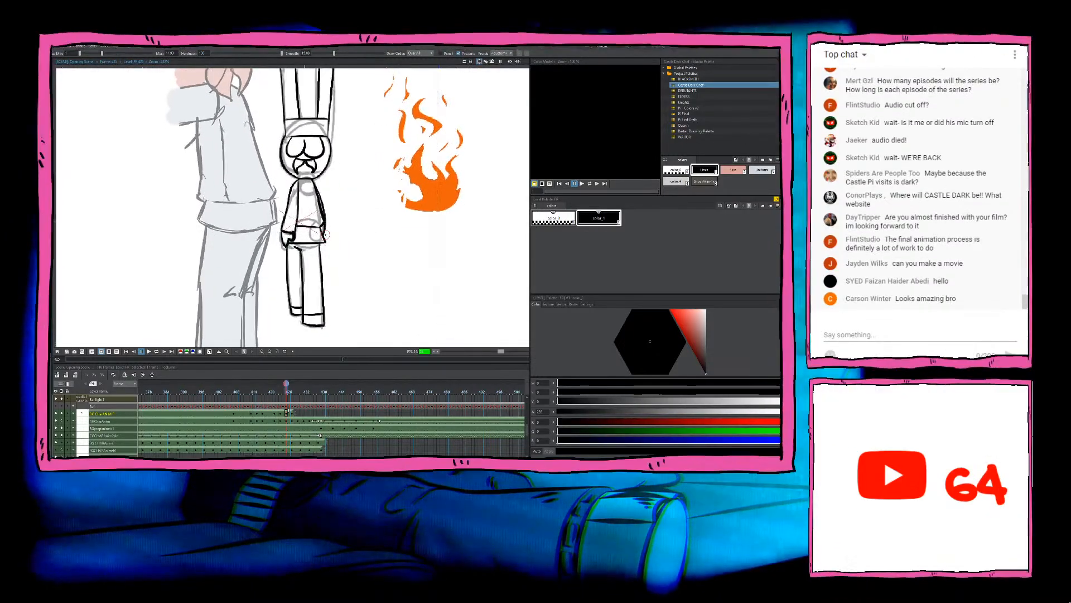
Step: Return to the empty drawing on the next sketched frame and compare its head sketch with the previous inked drawing
{"action": "key", "text": "period"}
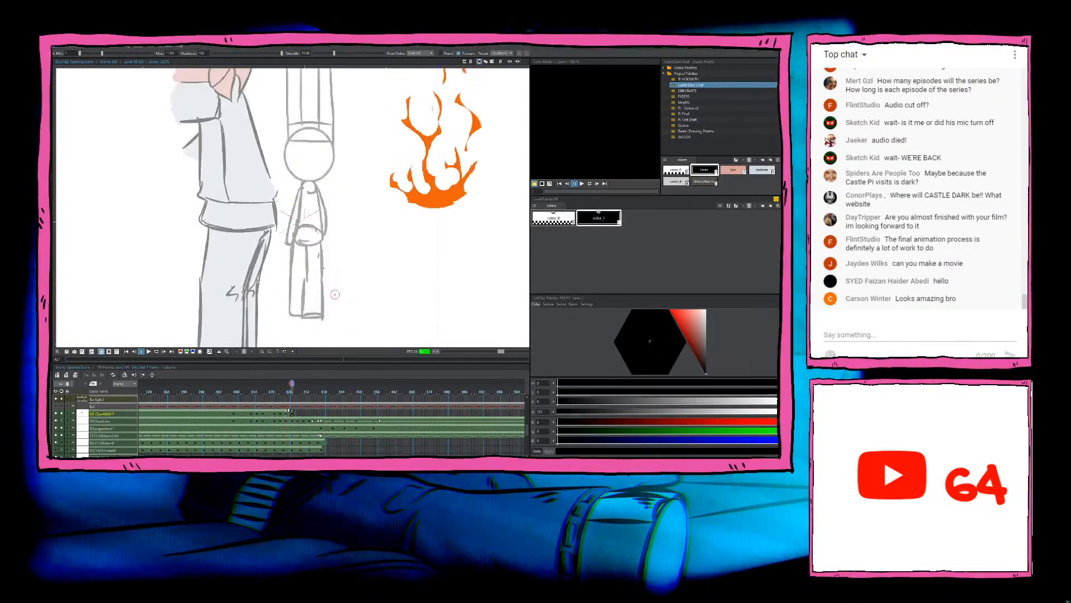
{"action": "scroll", "coordinate": [306, 219], "scroll_direction": "up", "scroll_amount": 2}
{"action": "mouse_move", "coordinate": [307, 218]}
{"action": "left_mouse_down"}
{"action": "mouse_move", "coordinate": [304, 294]}
{"action": "mouse_move", "coordinate": [350, 278]}
{"action": "left_mouse_up"}
{"action": "key", "text": "comma"}
{"action": "key", "text": "period"}
Step: Try several ink strokes for the left and right edges of the chef's head, undoing each one
{"action": "left_click_drag", "start_coordinate": [343, 193], "coordinate": [360, 247]}
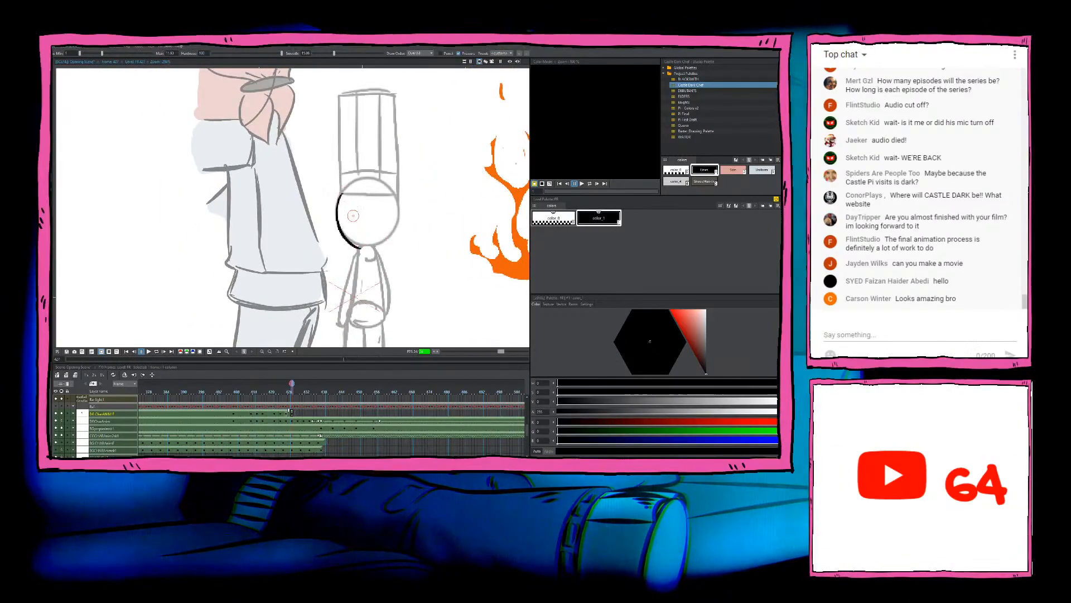
{"action": "key", "text": "ctrl+z"}
{"action": "left_click_drag", "start_coordinate": [342, 193], "coordinate": [360, 240]}
{"action": "key", "text": "ctrl+z"}
{"action": "mouse_move", "coordinate": [342, 193]}
{"action": "left_mouse_down"}
{"action": "mouse_move", "coordinate": [343, 233]}
{"action": "mouse_move", "coordinate": [367, 243]}
{"action": "left_mouse_up"}
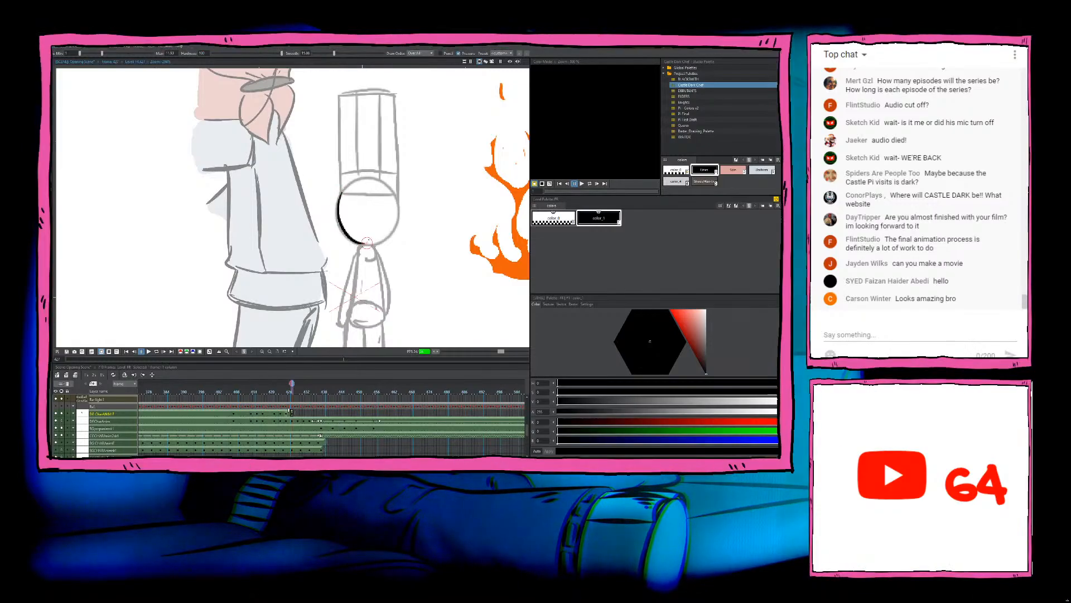
{"action": "key", "text": "ctrl+z"}
{"action": "left_click_drag", "start_coordinate": [341, 194], "coordinate": [367, 243]}
{"action": "key", "text": "ctrl+z"}
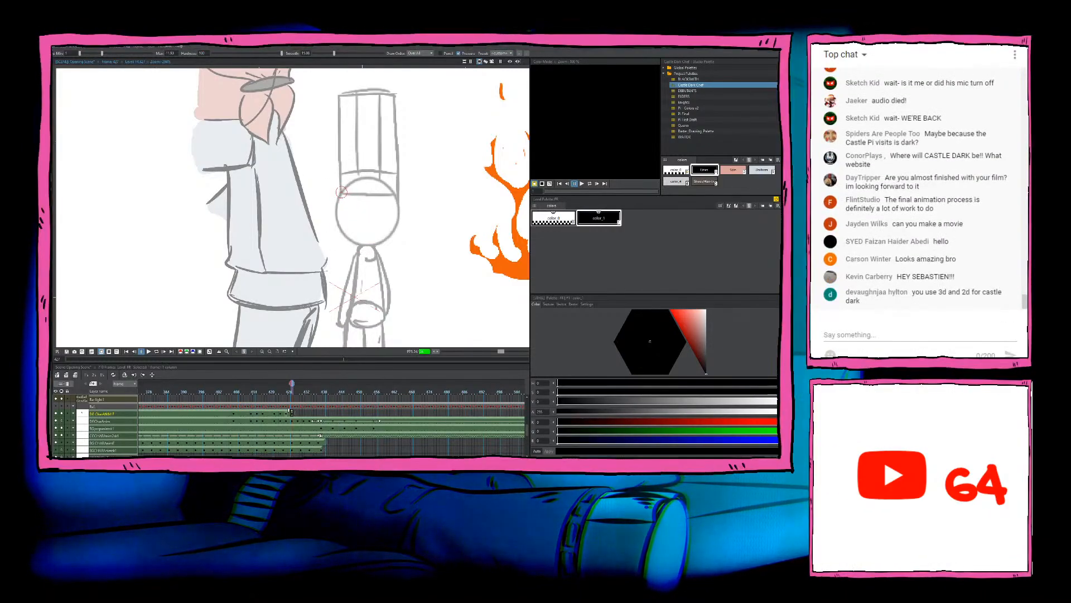
{"action": "left_click_drag", "start_coordinate": [342, 193], "coordinate": [362, 243]}
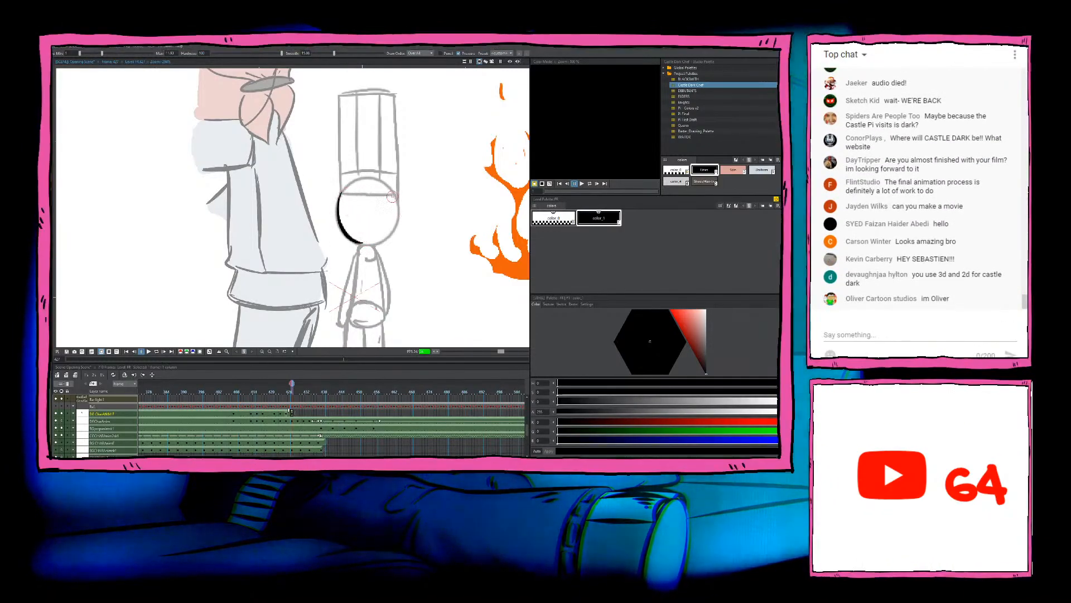
{"action": "left_click_drag", "start_coordinate": [394, 204], "coordinate": [370, 254]}
{"action": "key", "text": "ctrl+z"}
{"action": "key", "text": "ctrl+z"}
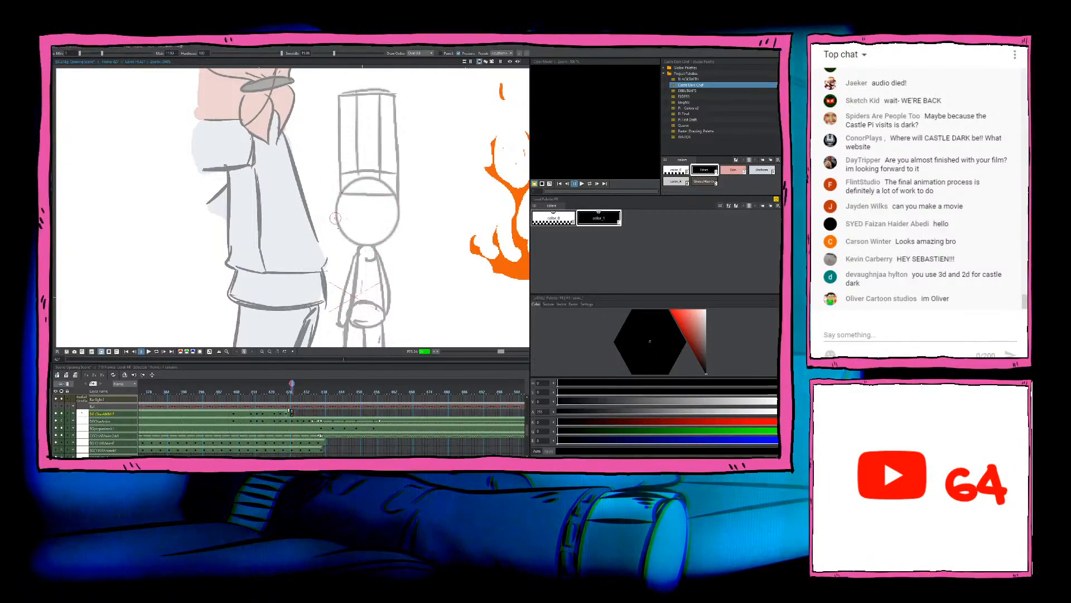
Step: Ink the left and right sides of the chef's head from the hat brim down to the chin, redoing the right curve until it fits
{"action": "left_click_drag", "start_coordinate": [341, 193], "coordinate": [363, 243]}
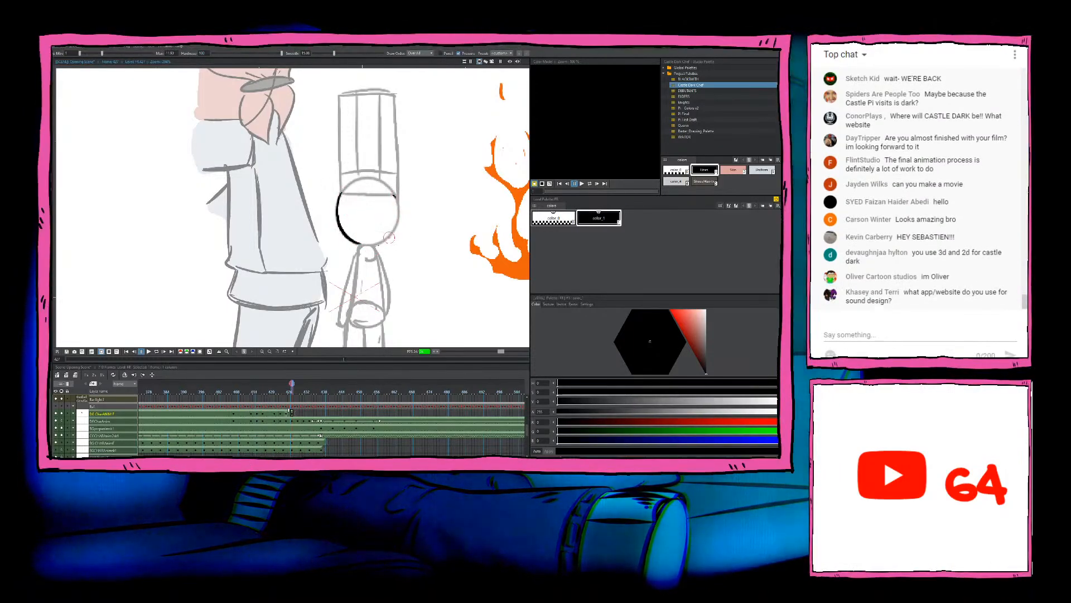
{"action": "mouse_move", "coordinate": [393, 193]}
{"action": "left_mouse_down"}
{"action": "mouse_move", "coordinate": [399, 218]}
{"action": "mouse_move", "coordinate": [373, 243]}
{"action": "left_mouse_up"}
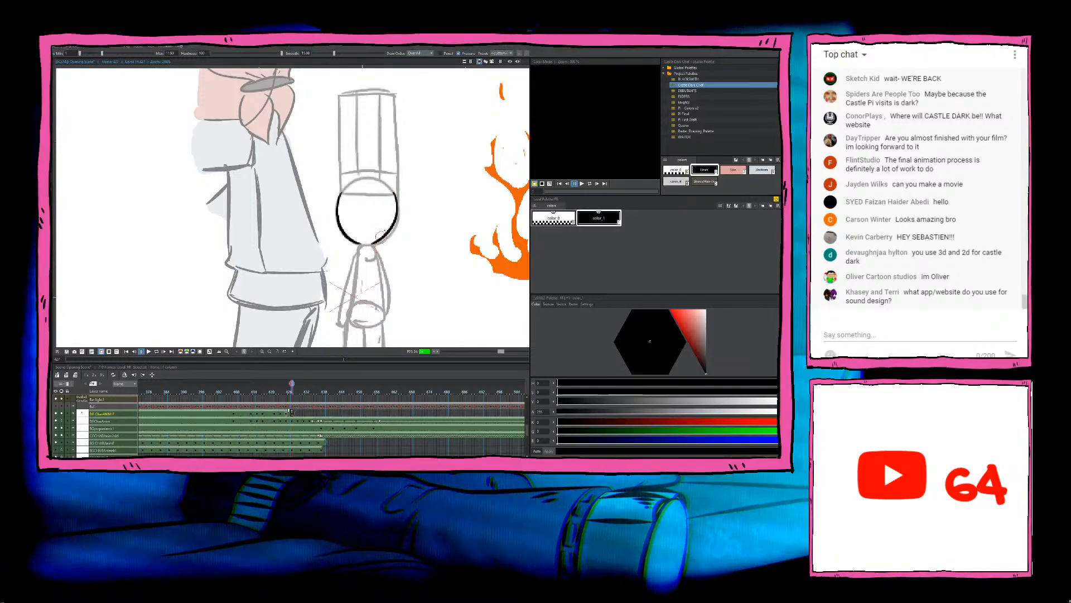
{"action": "key", "text": "ctrl+z"}
{"action": "left_click_drag", "start_coordinate": [395, 198], "coordinate": [371, 249]}
{"action": "key", "text": "ctrl+z"}
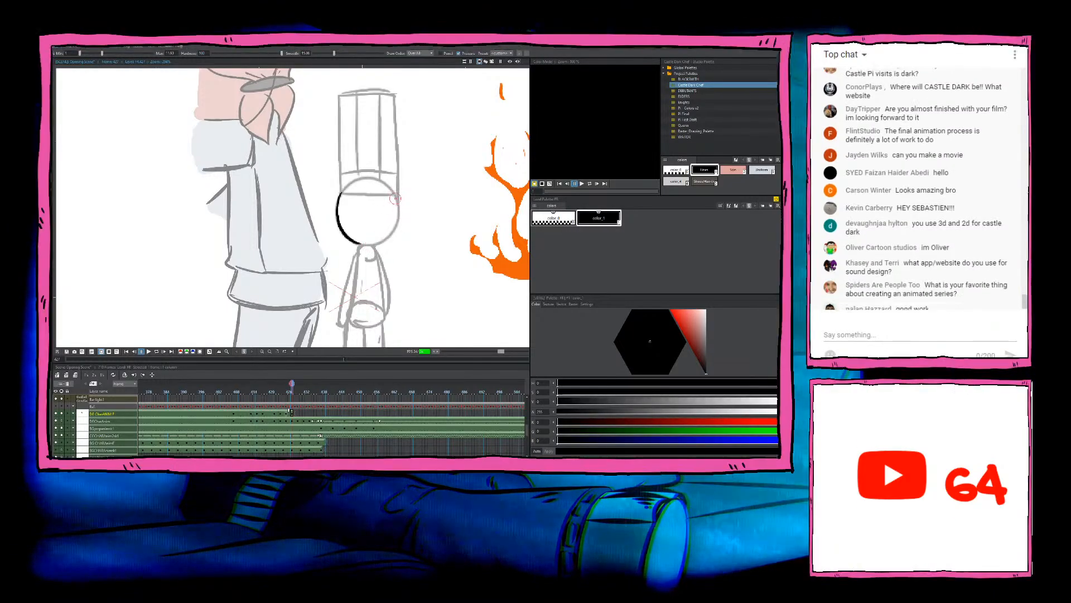
{"action": "mouse_move", "coordinate": [395, 199]}
{"action": "left_mouse_down"}
{"action": "mouse_move", "coordinate": [385, 239]}
{"action": "mouse_move", "coordinate": [372, 248]}
{"action": "left_mouse_up"}
{"action": "scroll", "coordinate": [373, 250], "scroll_direction": "up", "scroll_amount": 1}
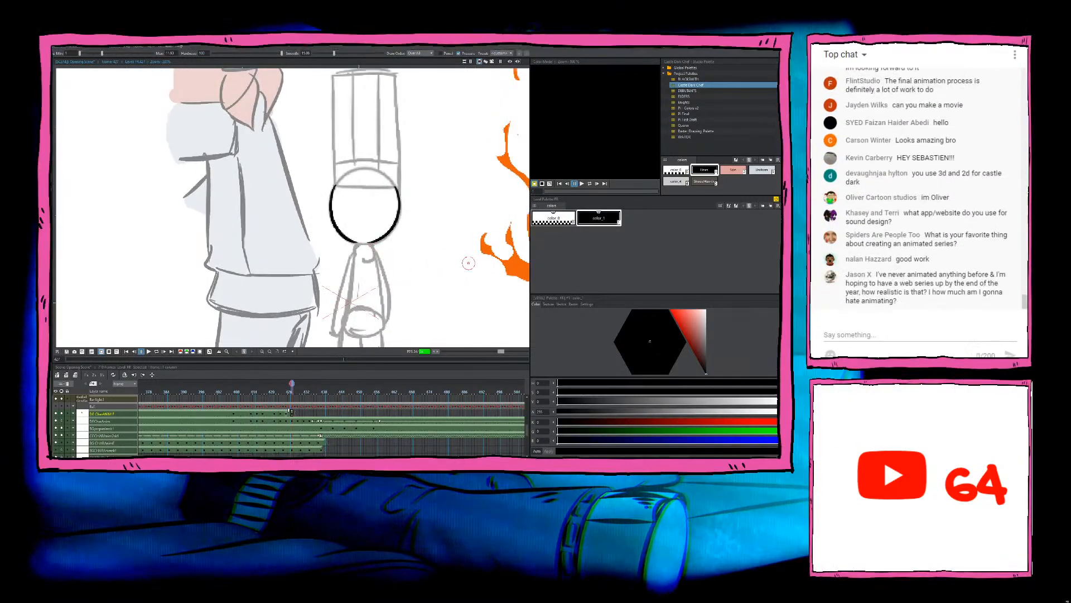
{"action": "left_click_drag", "start_coordinate": [465, 275], "coordinate": [467, 271]}
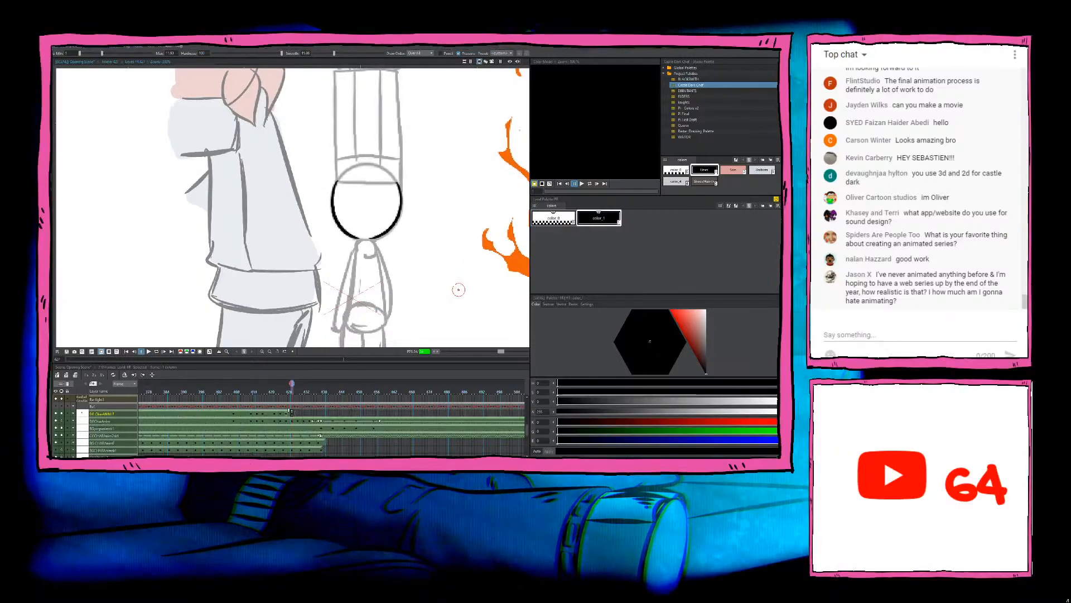
Step: Ink the right side of the chef's tall hat from the head up to its top corner
{"action": "left_click_drag", "start_coordinate": [410, 234], "coordinate": [420, 297]}
{"action": "left_click_drag", "start_coordinate": [412, 241], "coordinate": [405, 256]}
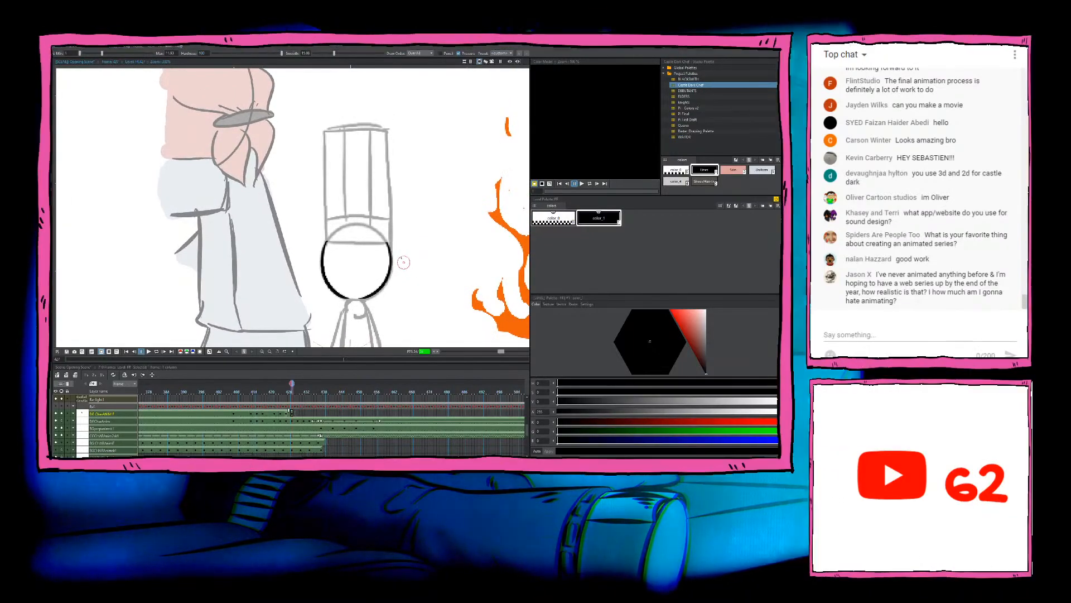
{"action": "left_click_drag", "start_coordinate": [388, 242], "coordinate": [396, 129]}
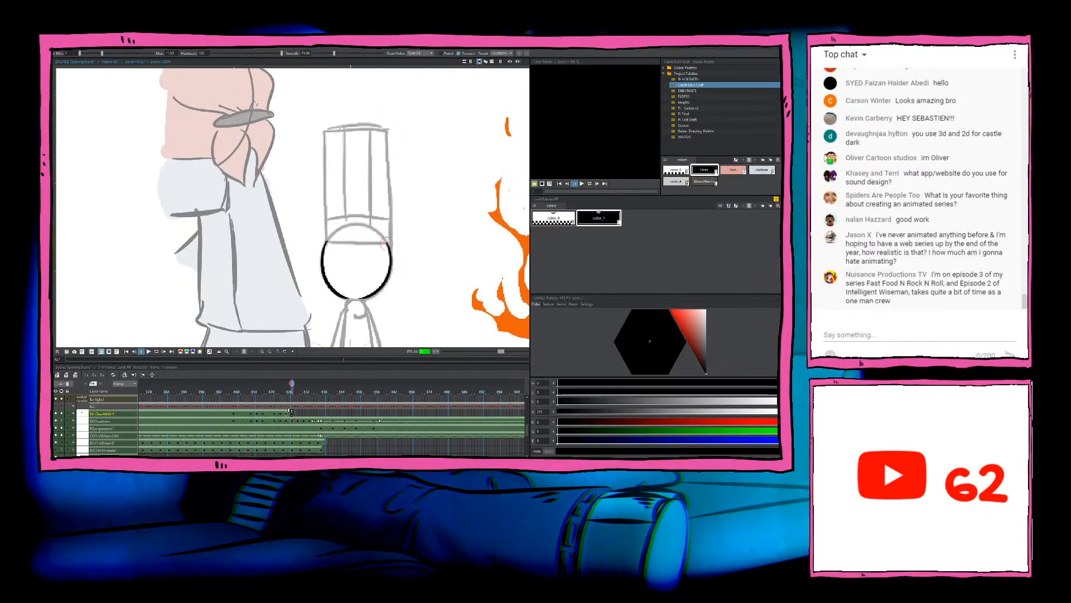
{"action": "left_click_drag", "start_coordinate": [388, 240], "coordinate": [393, 132]}
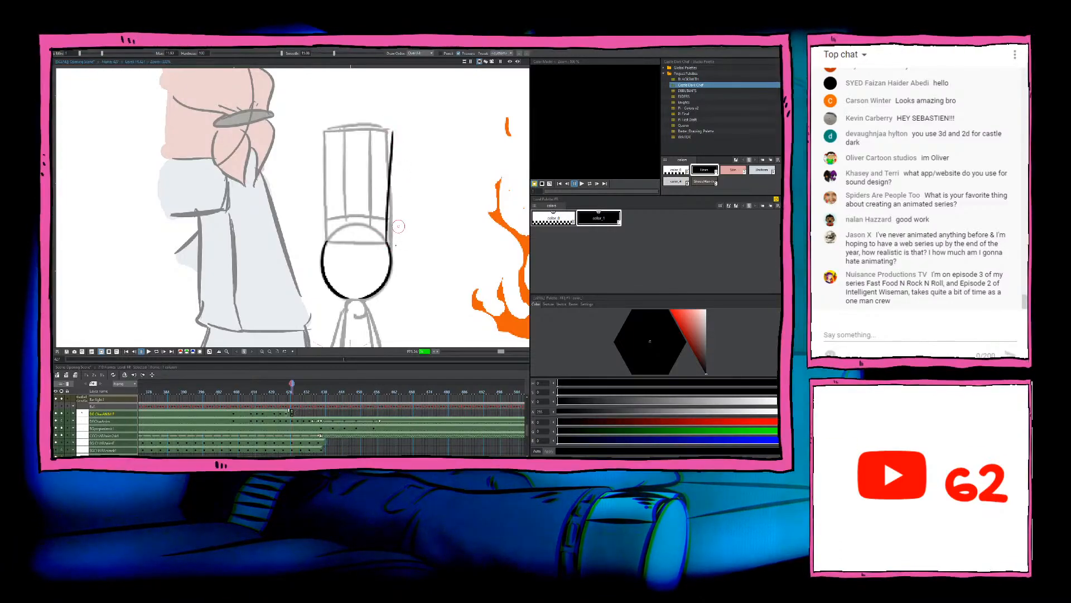
Step: Ink the left side of the chef's hat from the head up to its top corner, redoing the stroke until it flares outward cleanly
{"action": "left_click_drag", "start_coordinate": [328, 240], "coordinate": [318, 137]}
{"action": "key", "text": "ctrl+z"}
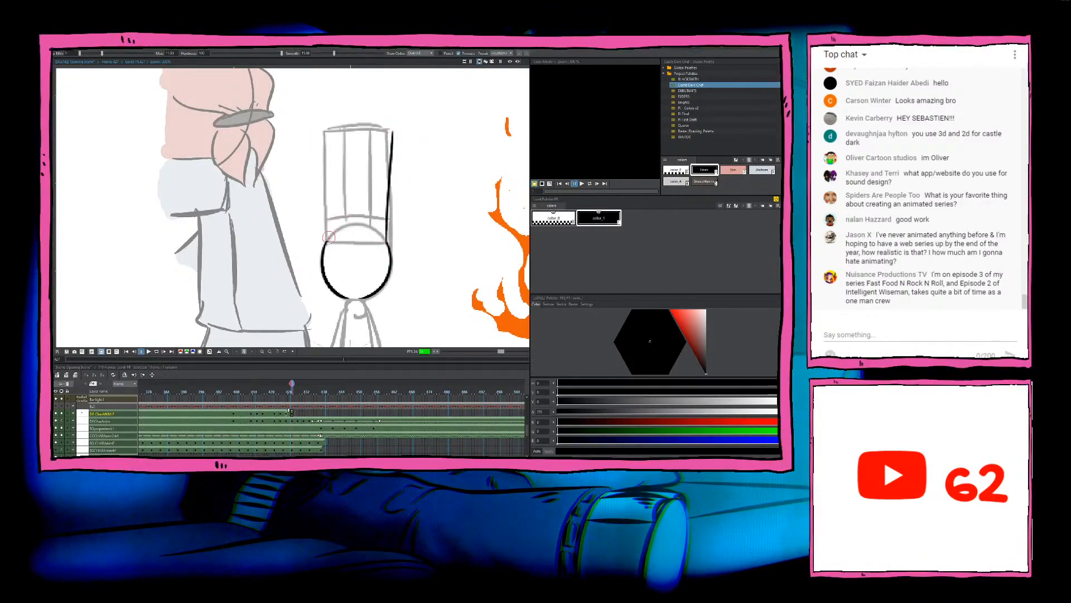
{"action": "left_click_drag", "start_coordinate": [328, 240], "coordinate": [322, 136]}
{"action": "key", "text": "ctrl+z"}
{"action": "left_click_drag", "start_coordinate": [328, 239], "coordinate": [322, 134]}
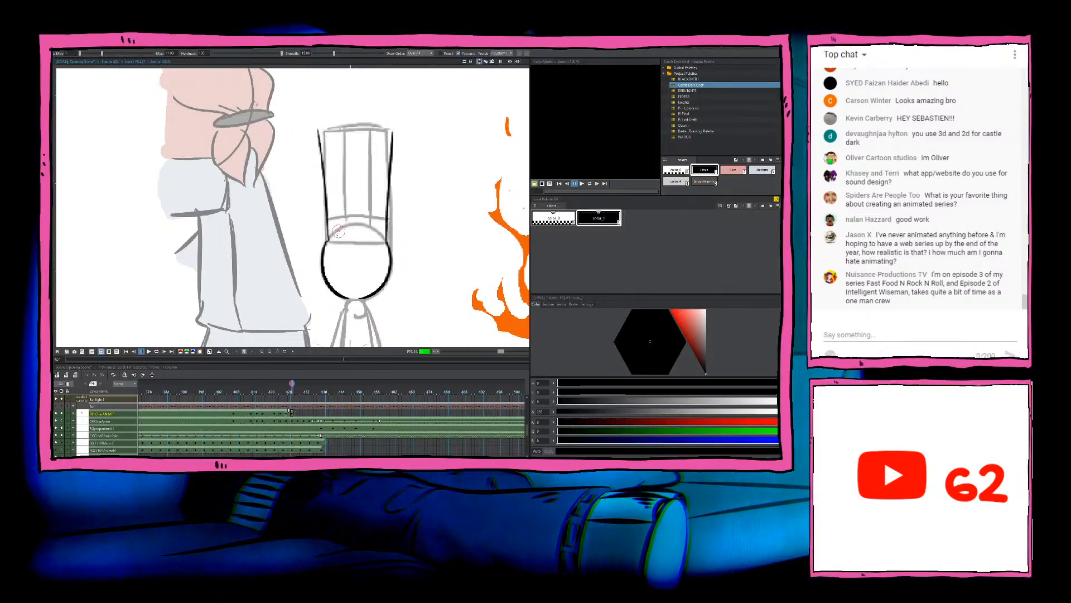
{"action": "key", "text": "ctrl+z"}
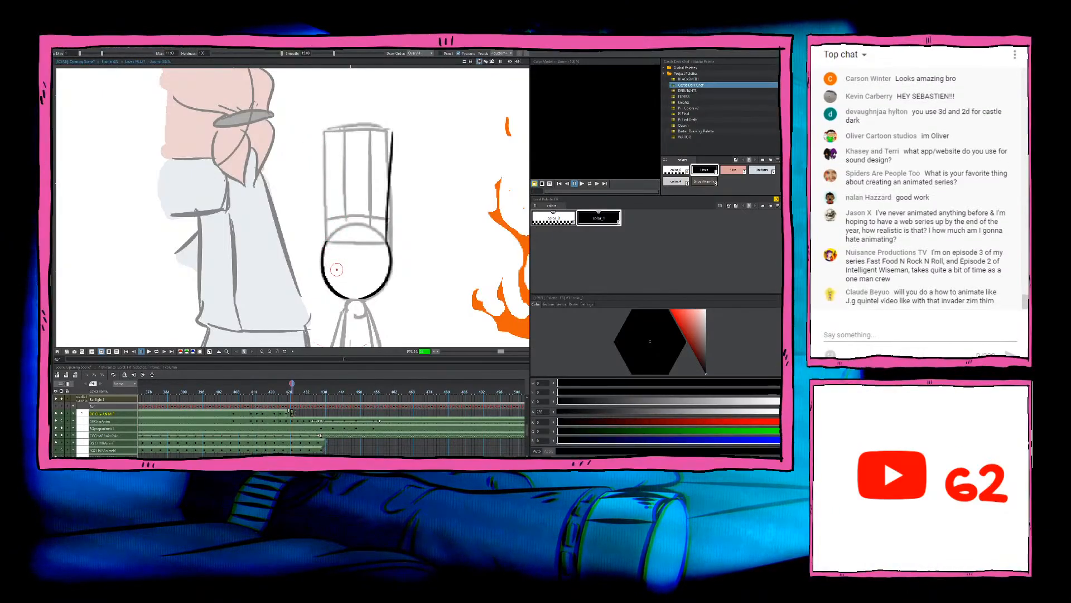
{"action": "left_click_drag", "start_coordinate": [328, 240], "coordinate": [316, 130]}
{"action": "key", "text": "ctrl+z"}
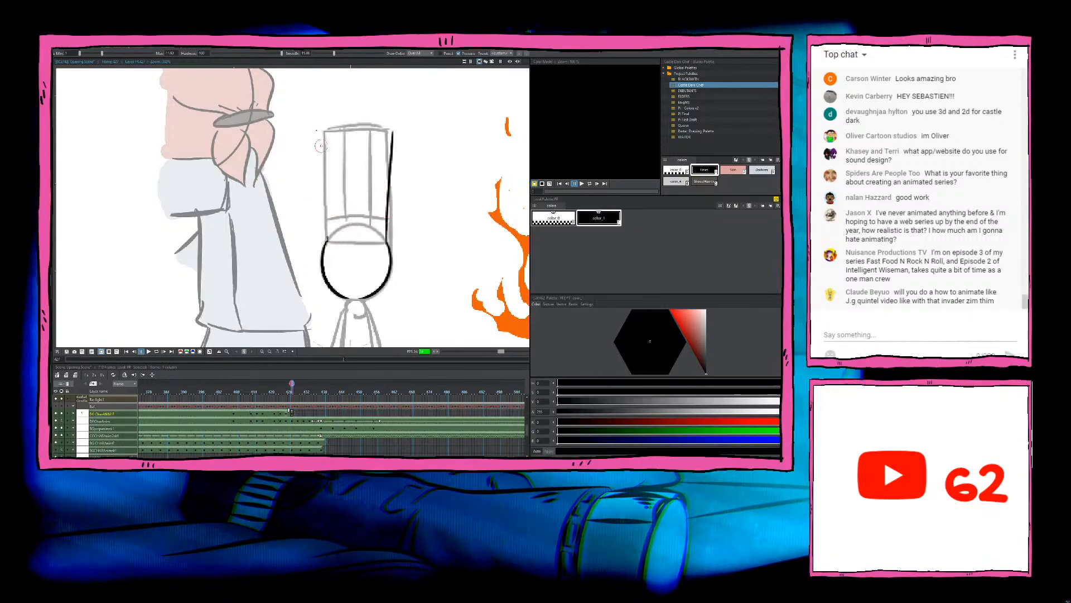
{"action": "left_click_drag", "start_coordinate": [328, 238], "coordinate": [316, 125]}
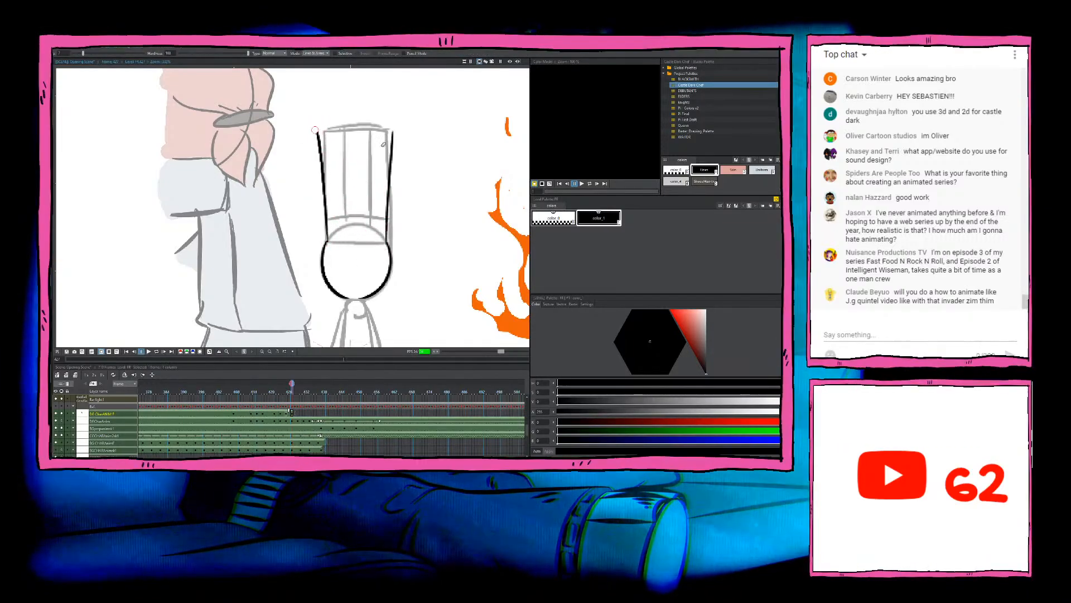
Step: Ink the slightly arched top edge of the hat between its two sides, replacing the straighter attempts
{"action": "left_click_drag", "start_coordinate": [318, 132], "coordinate": [394, 128]}
{"action": "key", "text": "ctrl+z"}
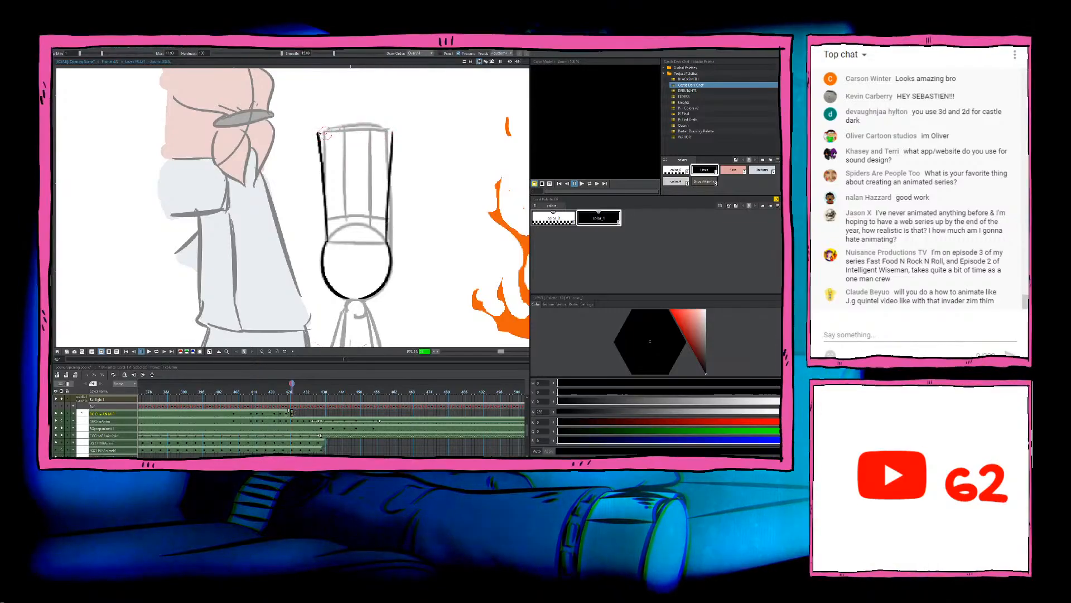
{"action": "left_click_drag", "start_coordinate": [317, 132], "coordinate": [397, 127]}
{"action": "key", "text": "ctrl+z"}
{"action": "left_click_drag", "start_coordinate": [317, 133], "coordinate": [397, 130]}
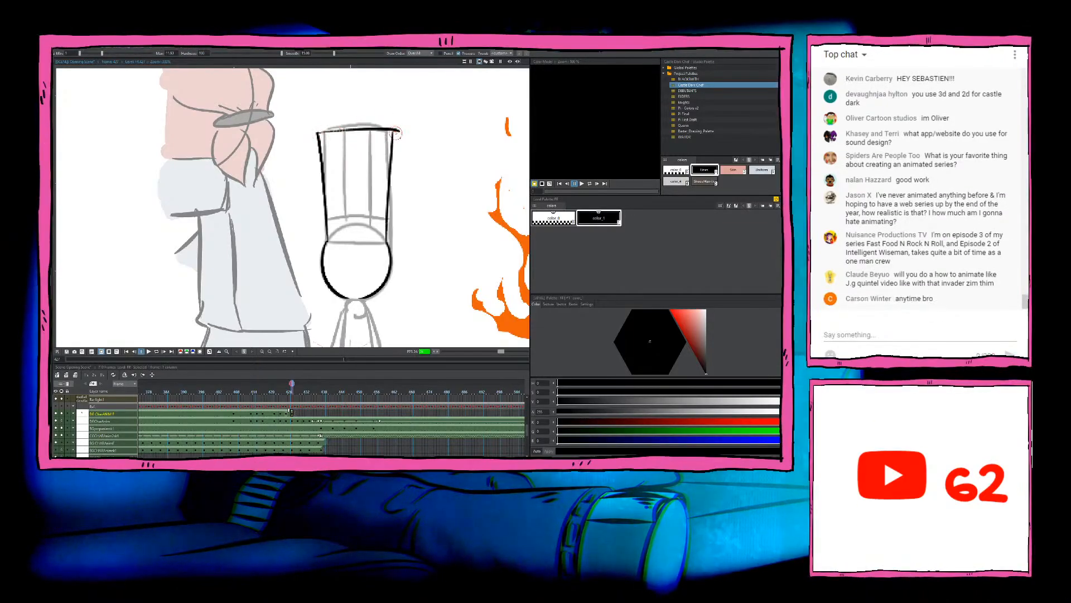
{"action": "key", "text": "a"}
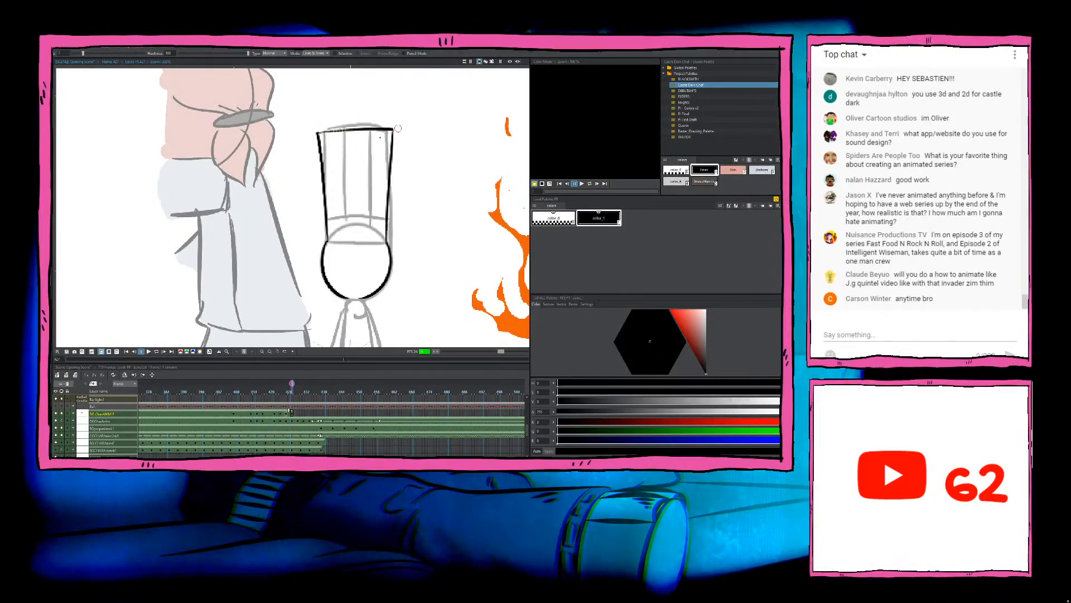
{"action": "key", "text": "b"}
{"action": "key", "text": "ctrl+z"}
{"action": "mouse_move", "coordinate": [313, 133]}
{"action": "left_mouse_down"}
{"action": "mouse_move", "coordinate": [377, 127]}
{"action": "mouse_move", "coordinate": [317, 133]}
{"action": "left_mouse_up"}
{"action": "key", "text": "ctrl+z"}
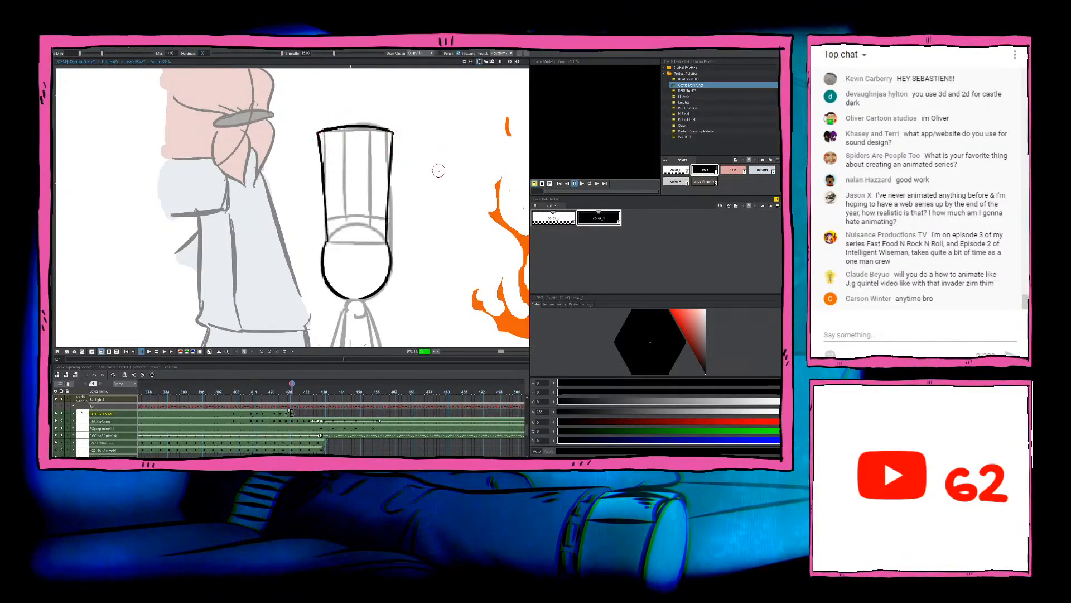
Step: Ink the hat's brim line across the head and a parallel band line just above it, redoing the band line until it fits
{"action": "left_click_drag", "start_coordinate": [328, 242], "coordinate": [388, 241]}
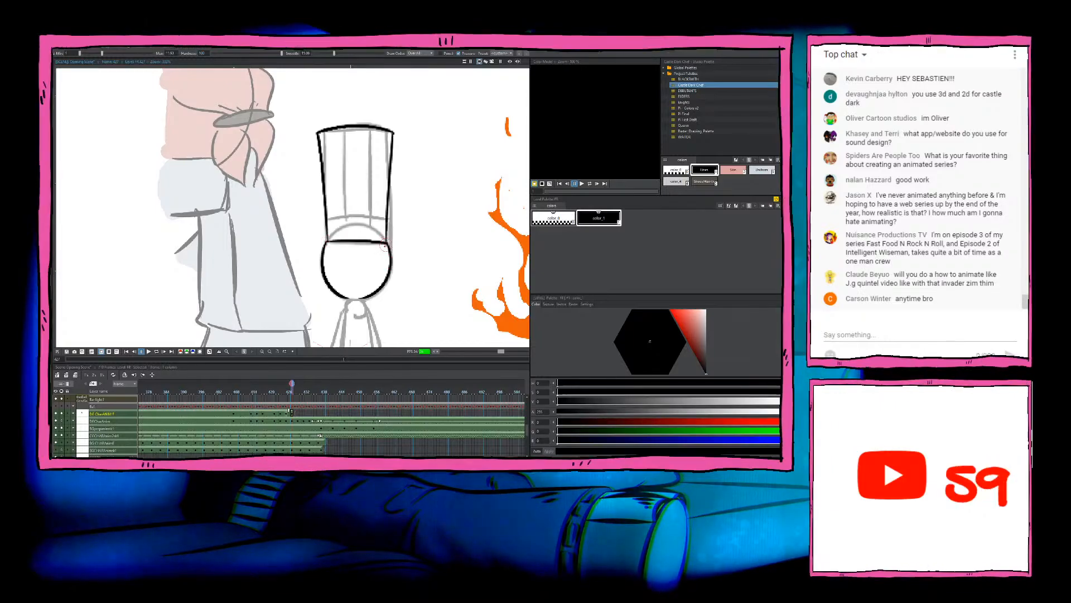
{"action": "left_click_drag", "start_coordinate": [328, 224], "coordinate": [386, 223]}
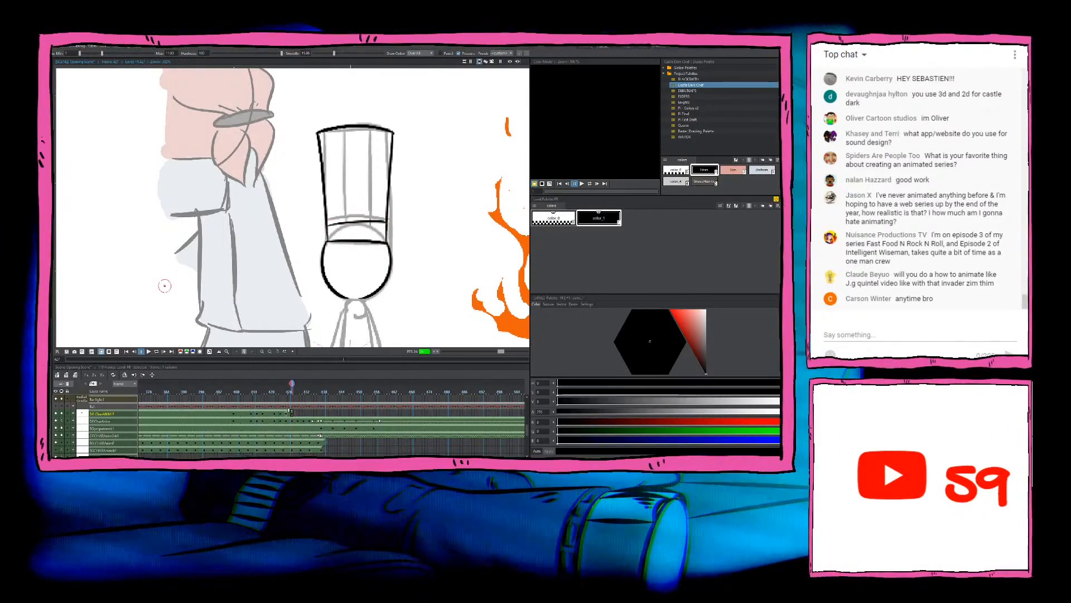
{"action": "key", "text": "ctrl+z"}
{"action": "left_click_drag", "start_coordinate": [385, 222], "coordinate": [321, 224]}
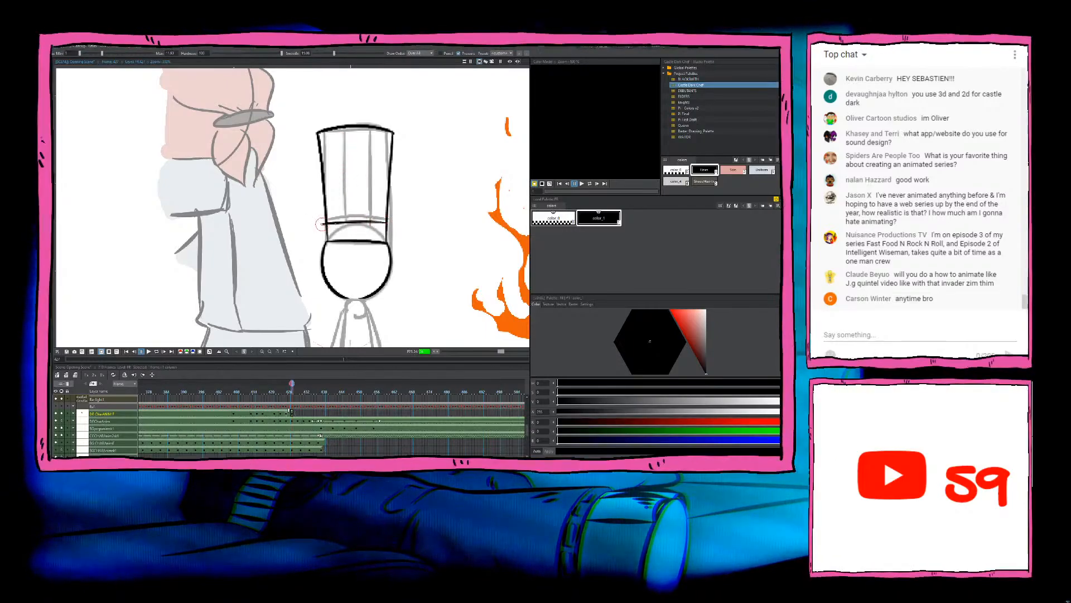
{"action": "key", "text": "ctrl+z"}
{"action": "left_click_drag", "start_coordinate": [385, 222], "coordinate": [321, 225]}
{"action": "key", "text": "ctrl+z"}
{"action": "mouse_move", "coordinate": [386, 222]}
{"action": "left_mouse_down"}
{"action": "mouse_move", "coordinate": [326, 221]}
{"action": "mouse_move", "coordinate": [386, 222]}
{"action": "left_mouse_up"}
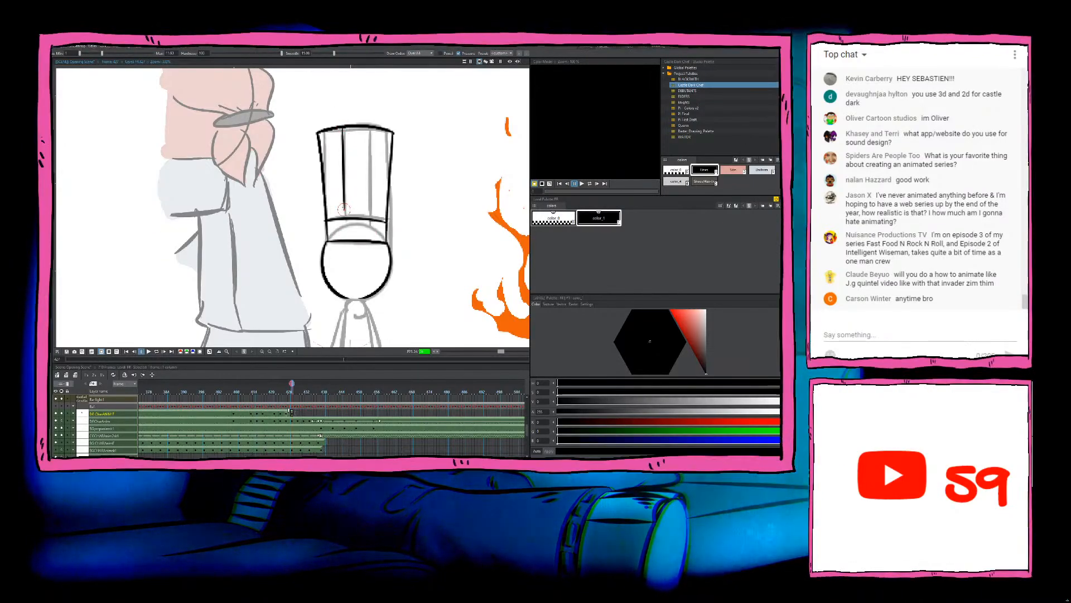
Step: Ink the two vertical pleats from the hat's top edge to the band and erase the band line's overshoot beyond the left side
{"action": "mouse_move", "coordinate": [345, 213]}
{"action": "left_mouse_down"}
{"action": "mouse_move", "coordinate": [343, 142]}
{"action": "mouse_move", "coordinate": [346, 216]}
{"action": "left_mouse_up"}
{"action": "key", "text": "ctrl+z"}
{"action": "left_click_drag", "start_coordinate": [372, 127], "coordinate": [369, 221]}
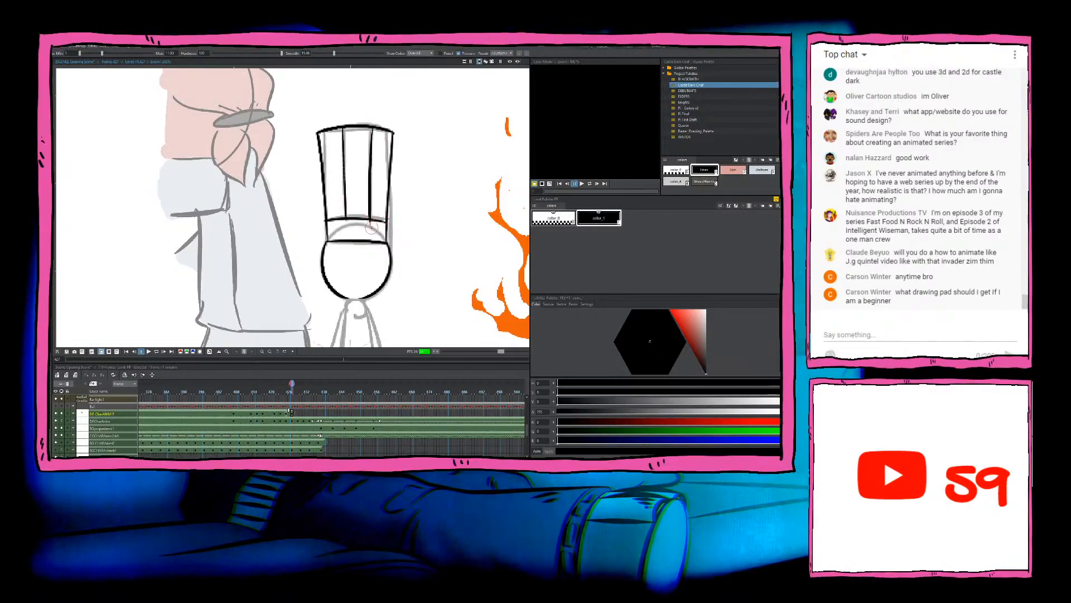
{"action": "key", "text": "e"}
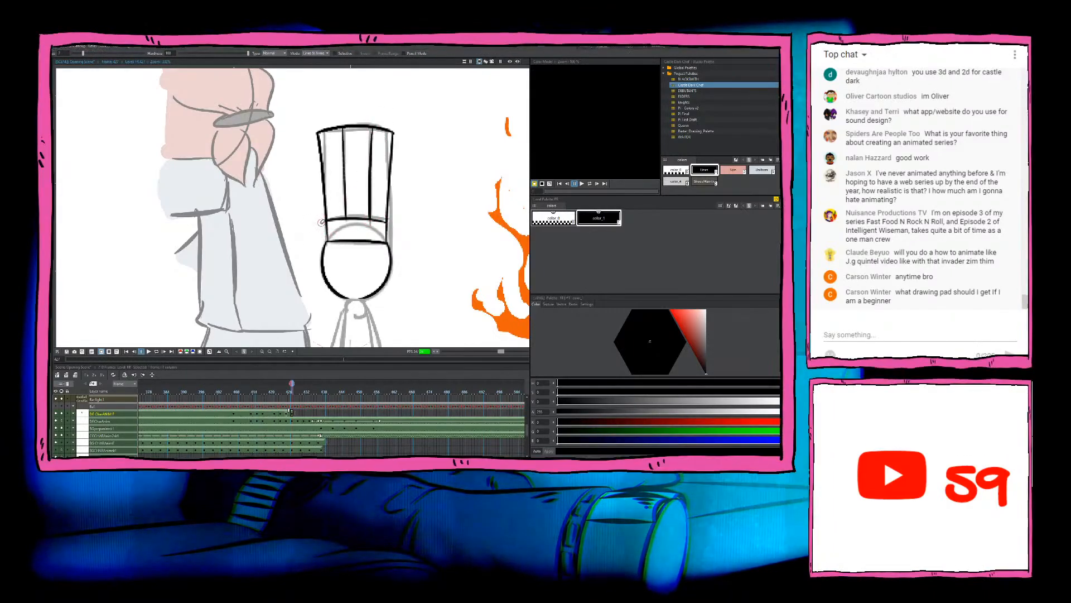
Step: Flip between this drawing and the previous inked frame to compare the hat and head
{"action": "key", "text": "period"}
{"action": "key", "text": "comma"}
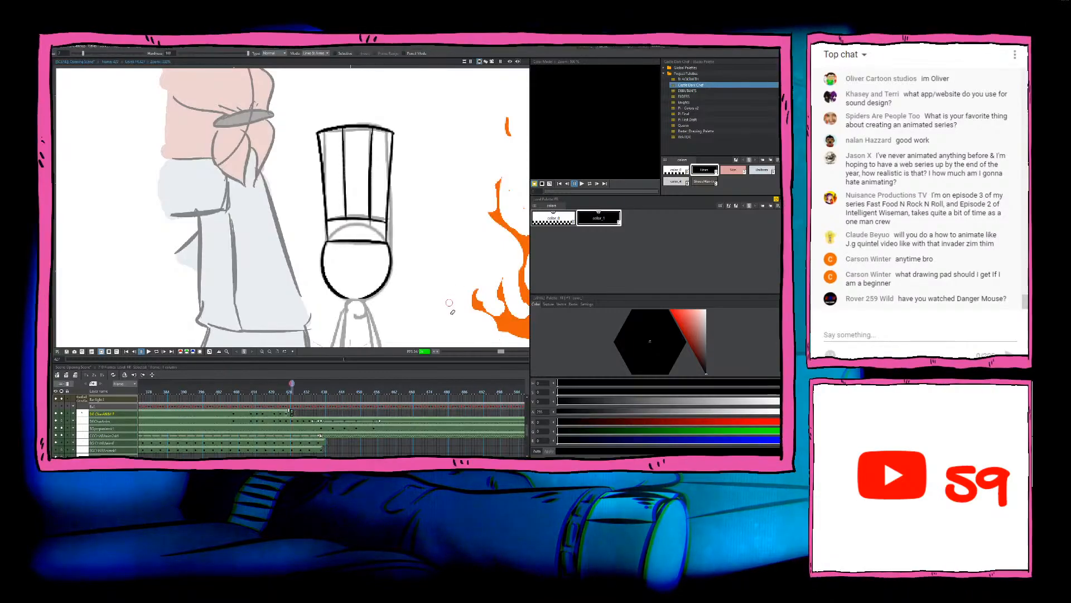
{"action": "key", "text": "period"}
{"action": "key", "text": "comma"}
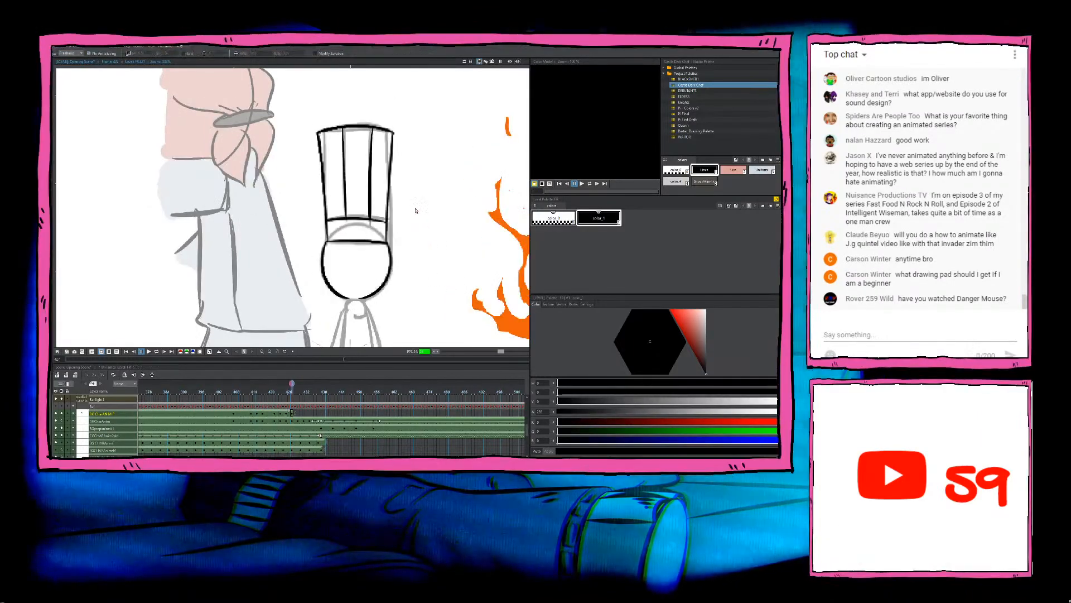
{"action": "left_click_drag", "start_coordinate": [422, 241], "coordinate": [418, 262]}
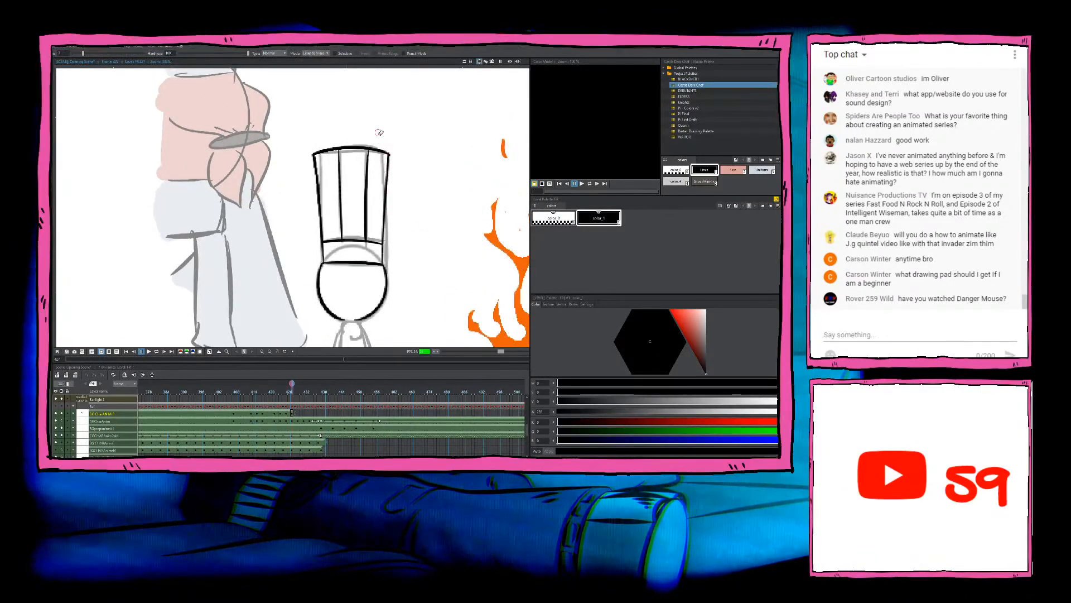
{"action": "key", "text": "period"}
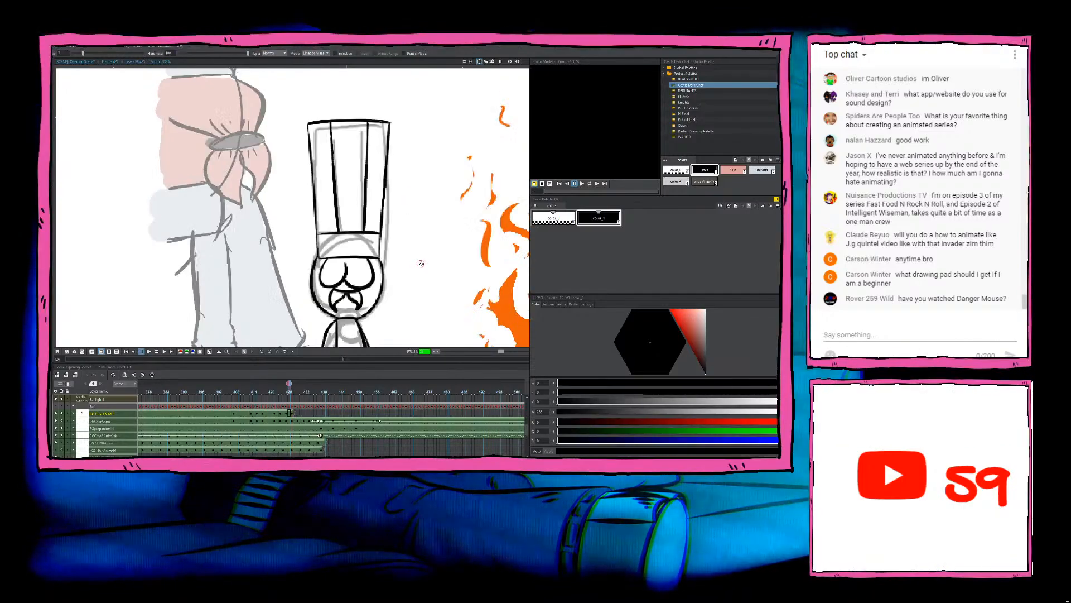
{"action": "key", "text": "comma"}
Step: Ink the chef's two rounded eyes below the brim and the moustache strokes beneath them, using the previous frame's face as reference
{"action": "left_click_drag", "start_coordinate": [426, 286], "coordinate": [443, 181]}
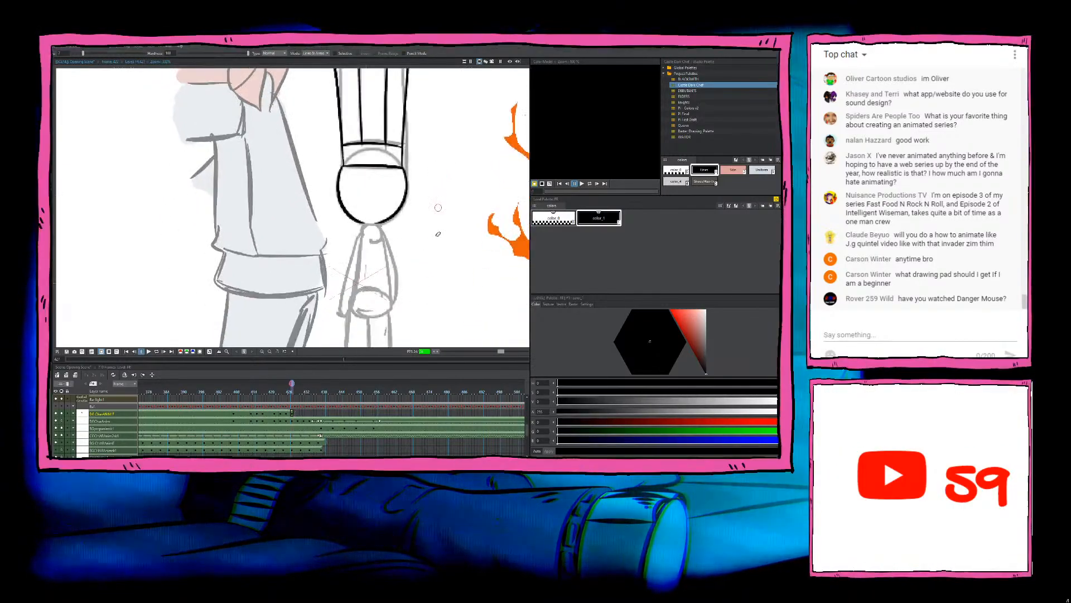
{"action": "key", "text": "b"}
{"action": "key", "text": "comma"}
{"action": "key", "text": "period"}
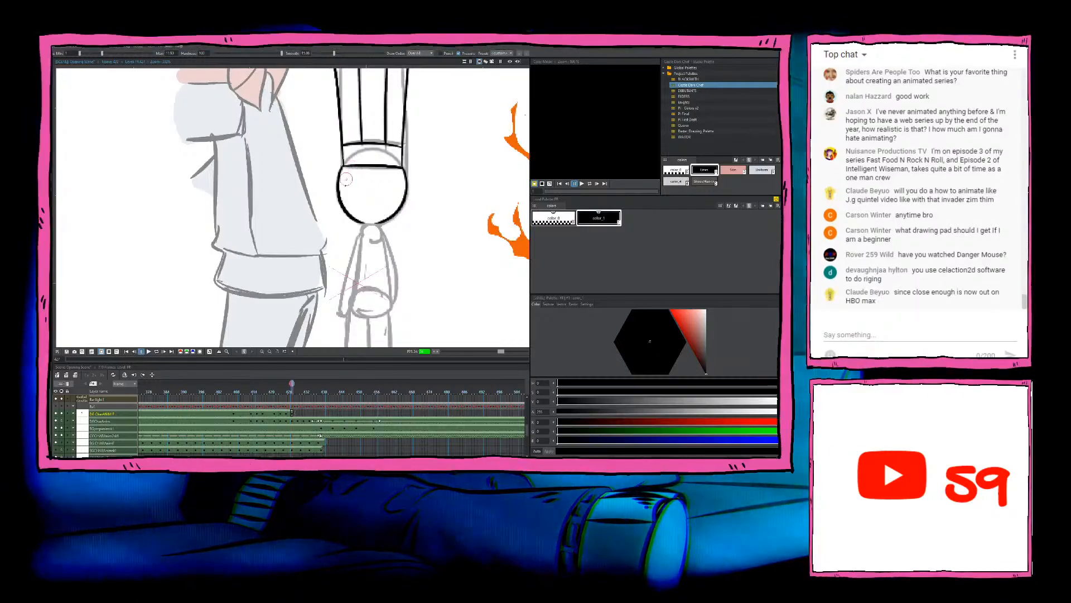
{"action": "left_click_drag", "start_coordinate": [346, 178], "coordinate": [370, 183]}
{"action": "key", "text": "ctrl+z"}
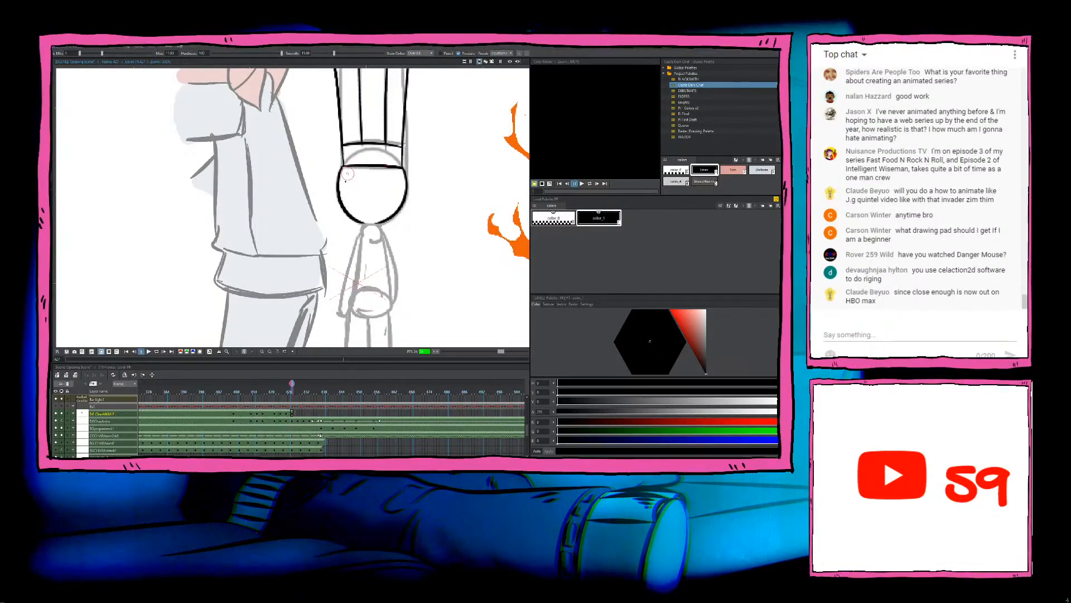
{"action": "mouse_move", "coordinate": [353, 165]}
{"action": "left_mouse_down"}
{"action": "mouse_move", "coordinate": [365, 192]}
{"action": "mouse_move", "coordinate": [368, 173]}
{"action": "mouse_move", "coordinate": [347, 192]}
{"action": "mouse_move", "coordinate": [370, 177]}
{"action": "left_mouse_up"}
{"action": "key", "text": "ctrl+z"}
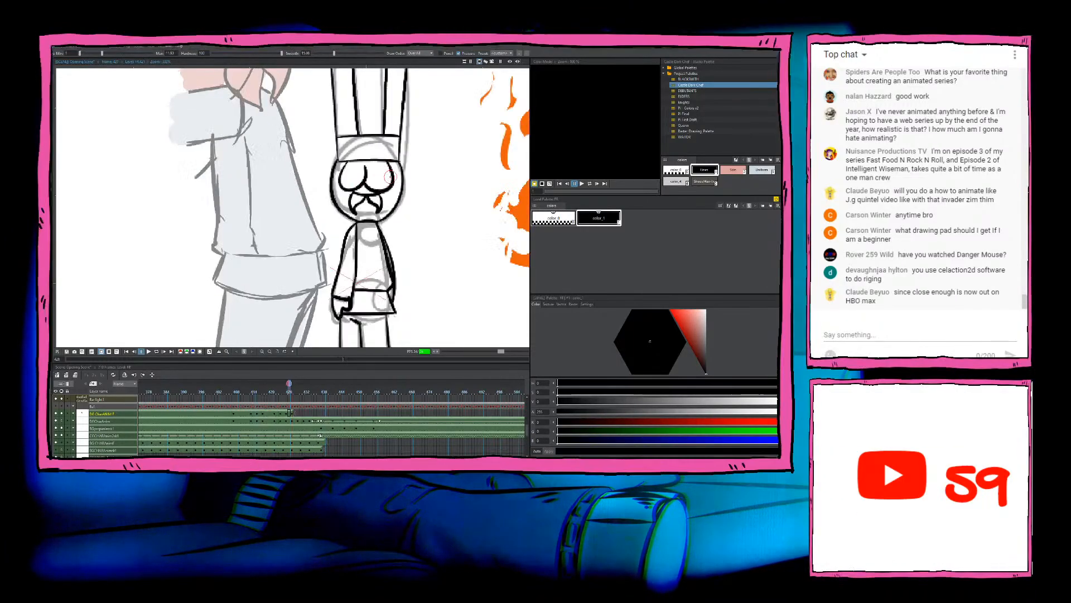
{"action": "key", "text": "."}
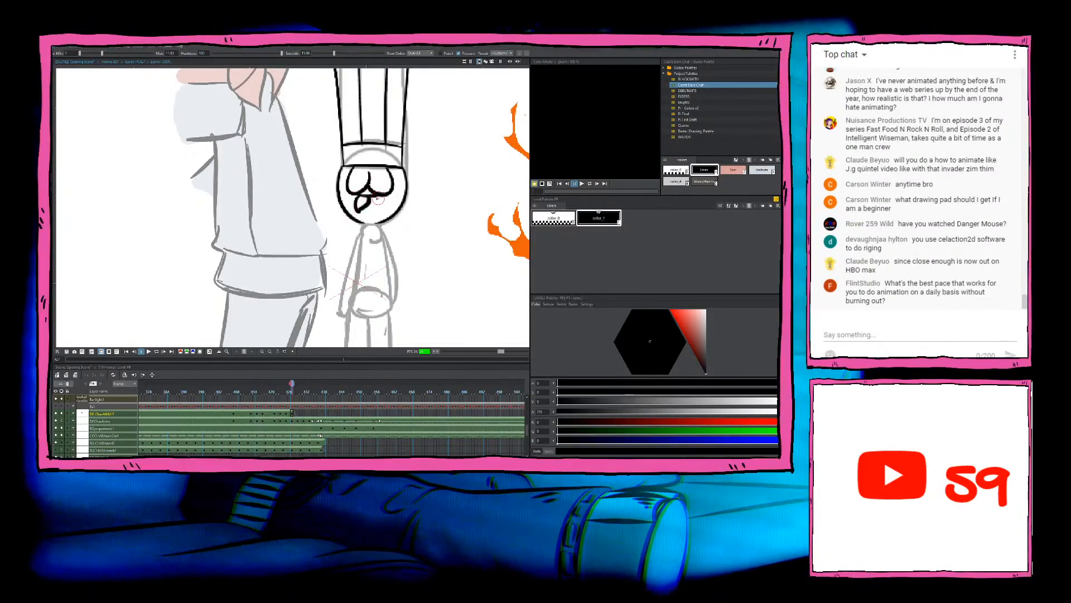
{"action": "left_click_drag", "start_coordinate": [379, 200], "coordinate": [360, 211]}
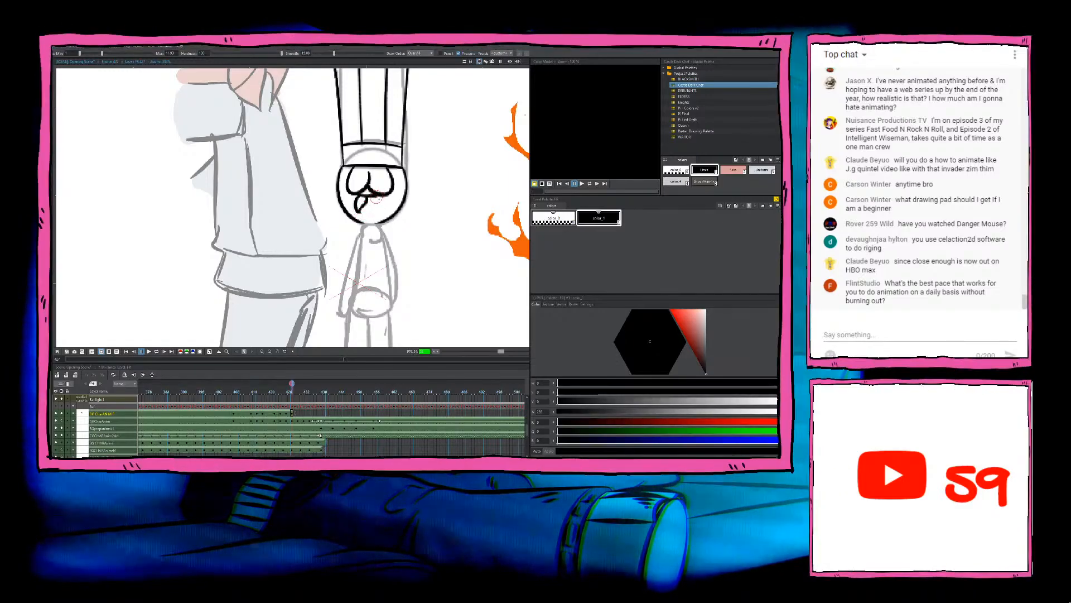
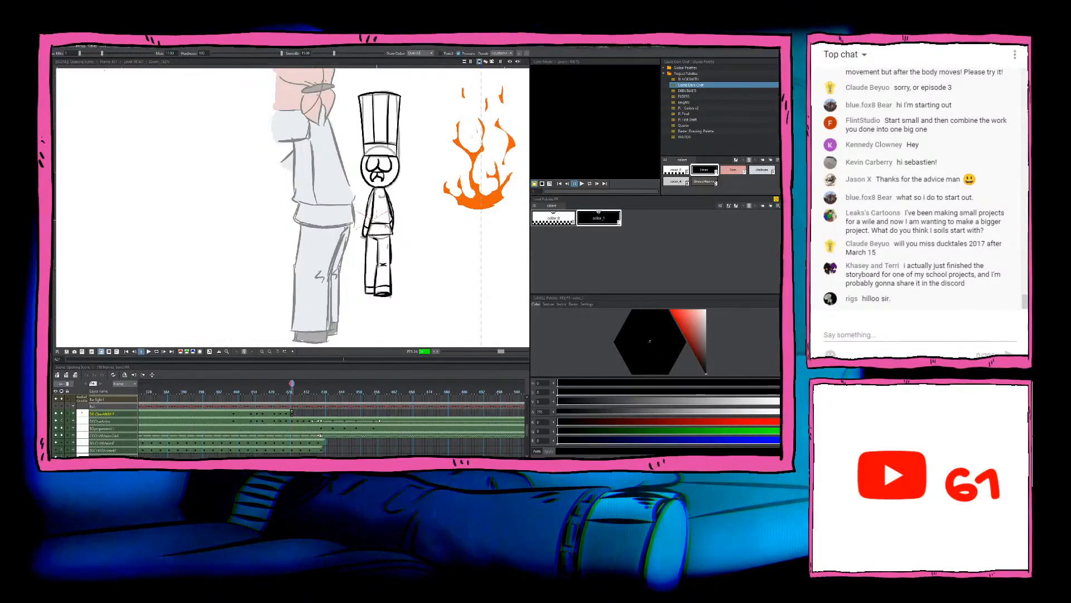
{"action": "scroll", "coordinate": [375, 261], "scroll_direction": "down", "scroll_amount": 1}
{"action": "scroll", "coordinate": [374, 261], "scroll_direction": "up", "scroll_amount": 2}
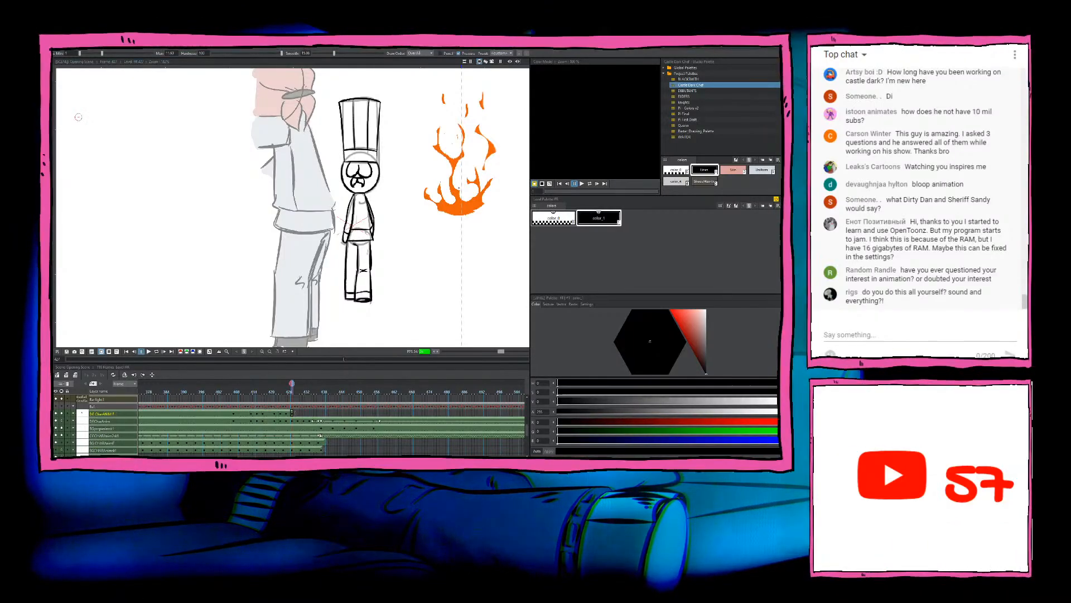
{"action": "scroll", "coordinate": [444, 184], "scroll_direction": "down", "scroll_amount": 3}
{"action": "scroll", "coordinate": [410, 206], "scroll_direction": "up", "scroll_amount": 4}
{"action": "left_click_drag", "start_coordinate": [418, 203], "coordinate": [404, 217]}
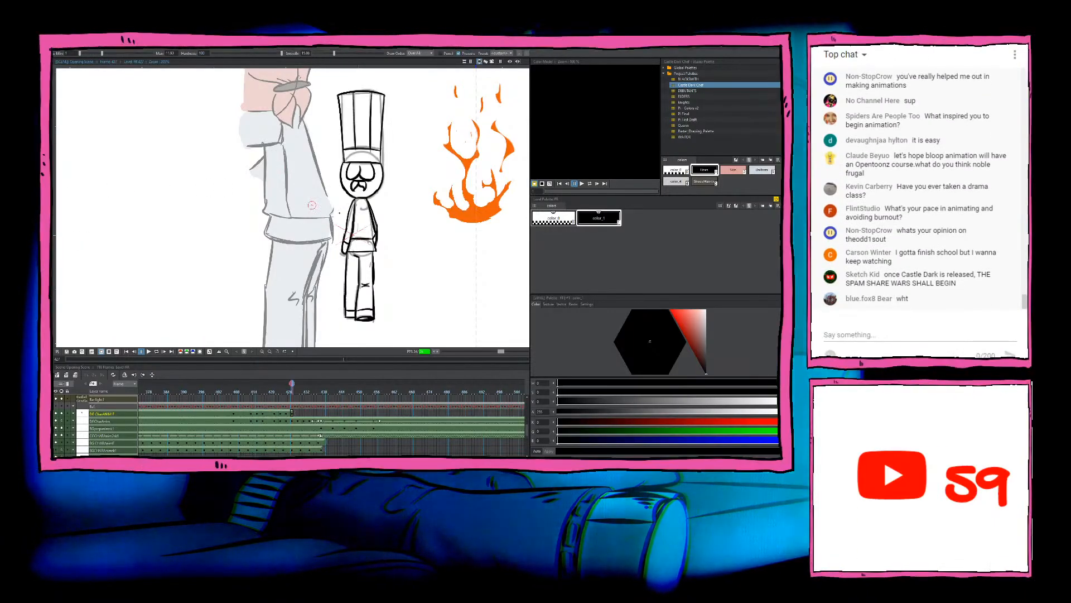
Step: Advance to the next rough pose of the chef and start a new blank drawing there on the line art layer
{"action": "key", "text": "period"}
{"action": "key", "text": "period"}
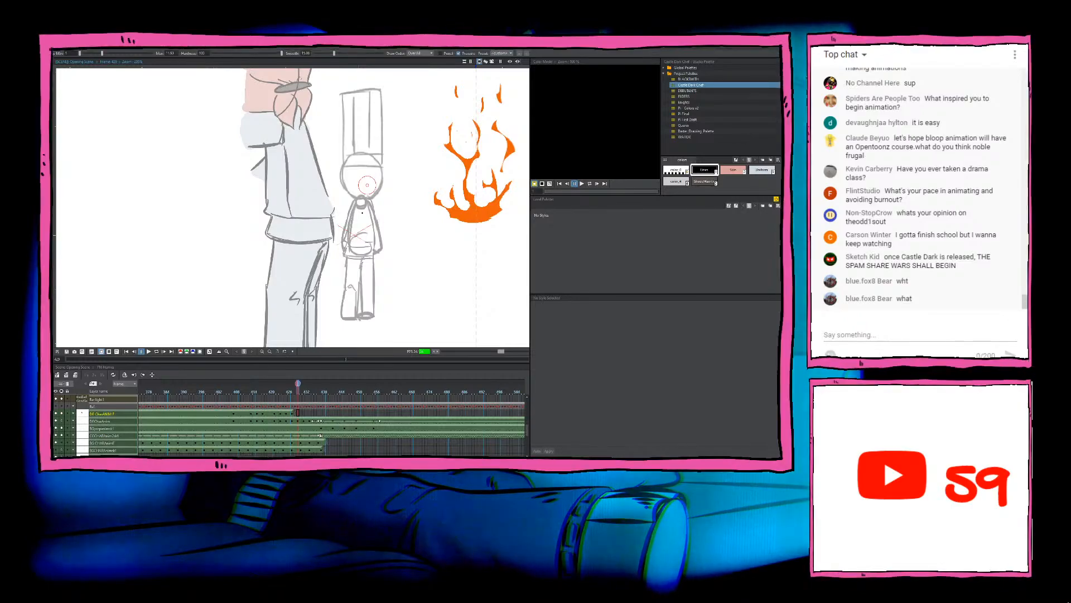
{"action": "key", "text": "a"}
{"action": "left_click", "coordinate": [391, 206]}
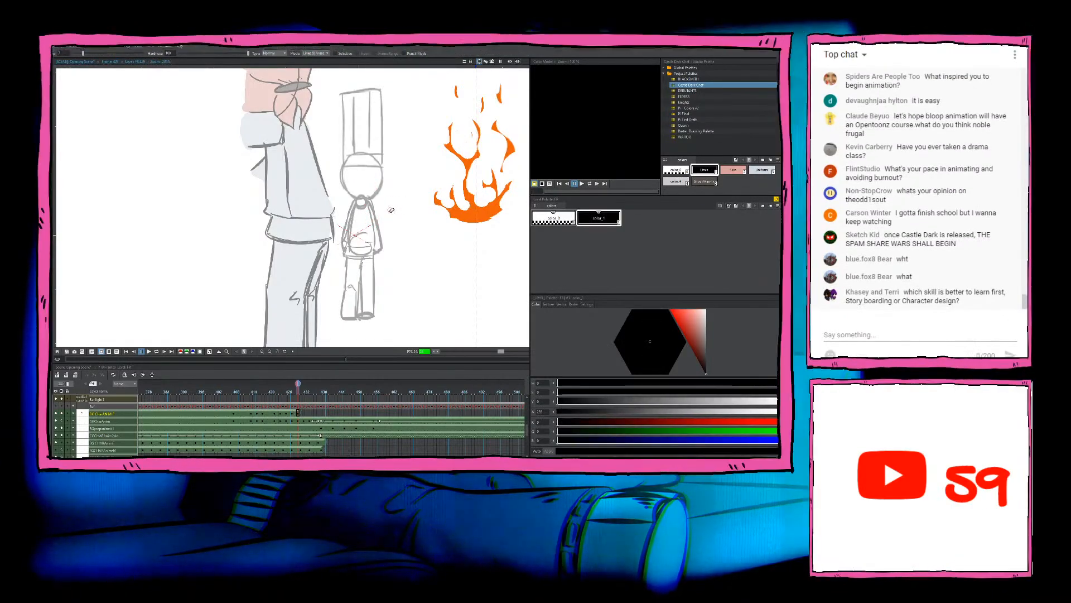
Step: Flip between the previous inked frame and this rough sketch to compare the chef's head, hat and body positions
{"action": "scroll", "coordinate": [391, 210], "scroll_direction": "down", "scroll_amount": 3}
{"action": "scroll", "coordinate": [391, 207], "scroll_direction": "up", "scroll_amount": 4}
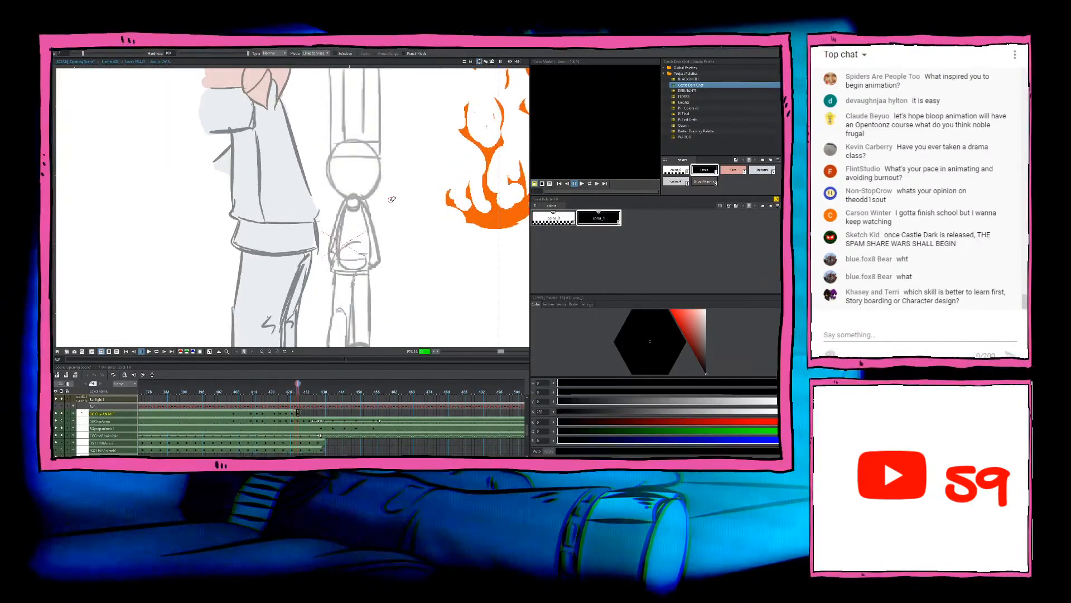
{"action": "key", "text": "comma"}
{"action": "key", "text": "period"}
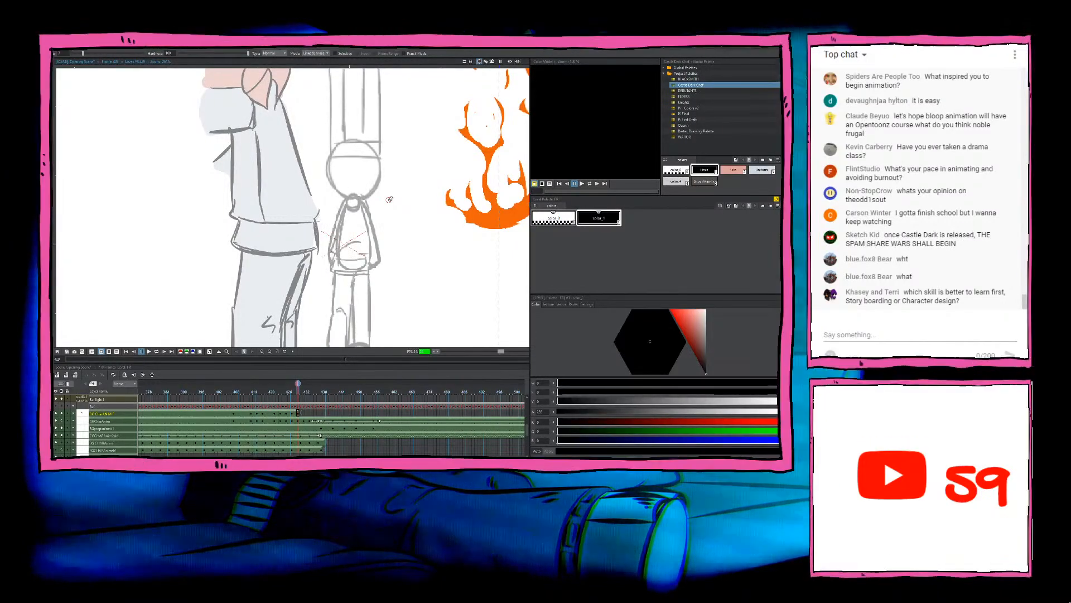
{"action": "left_click_drag", "start_coordinate": [421, 246], "coordinate": [419, 252]}
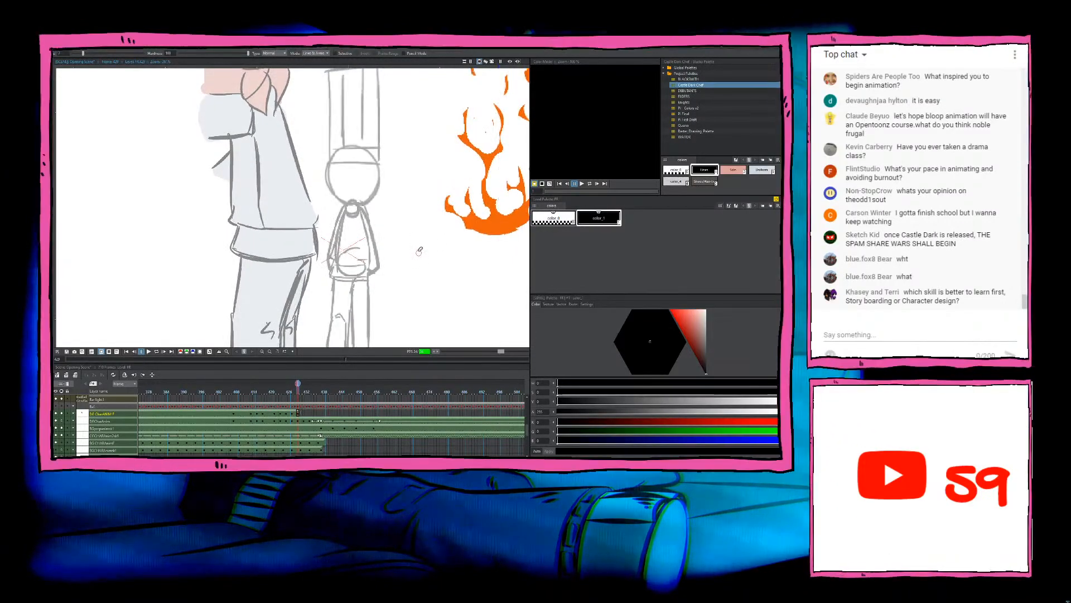
{"action": "scroll", "coordinate": [419, 251], "scroll_direction": "up", "scroll_amount": 3}
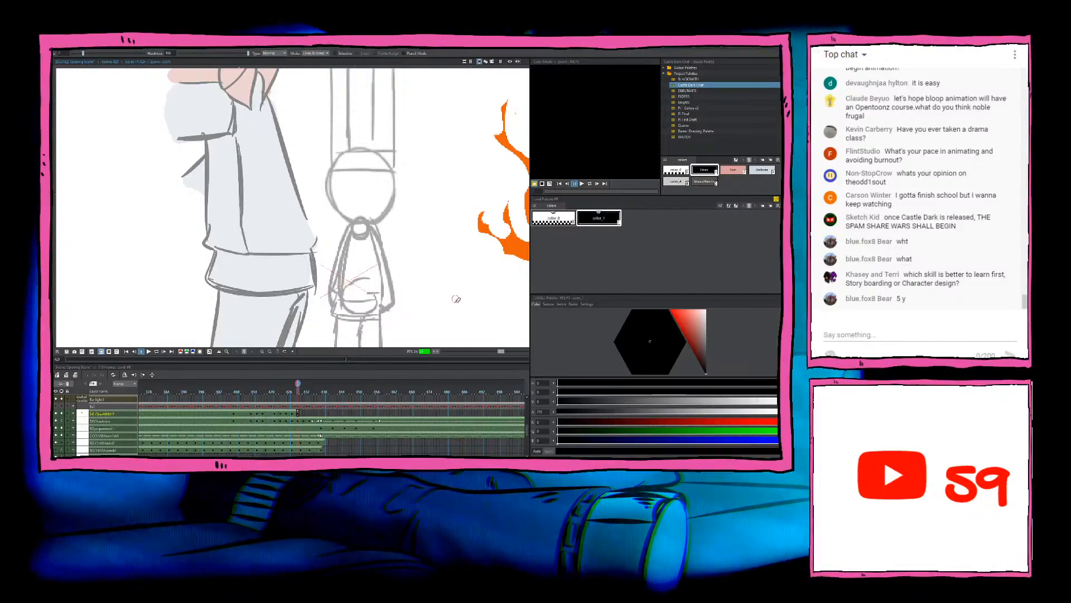
{"action": "key", "text": "comma"}
{"action": "key", "text": "b"}
{"action": "key", "text": "period"}
{"action": "key", "text": "comma"}
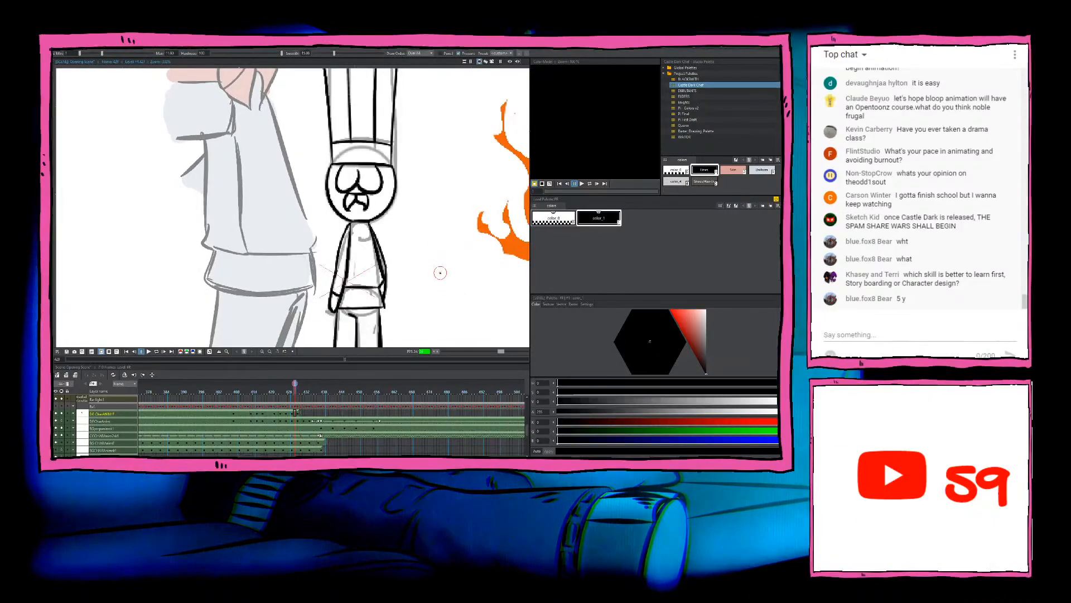
{"action": "key", "text": "comma"}
{"action": "key", "text": "period"}
{"action": "key", "text": "period"}
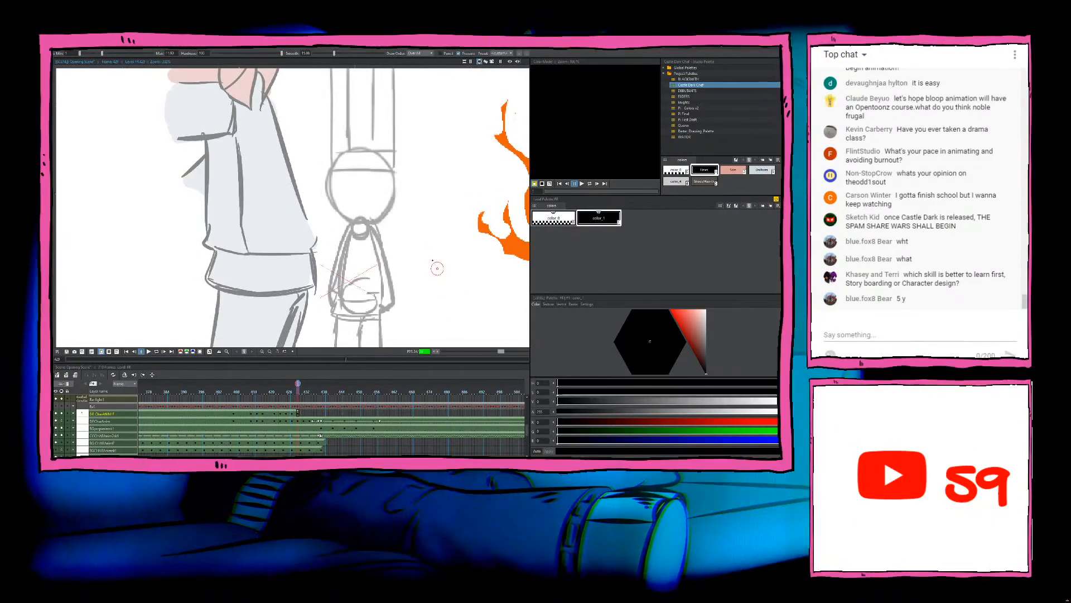
{"action": "key", "text": "comma"}
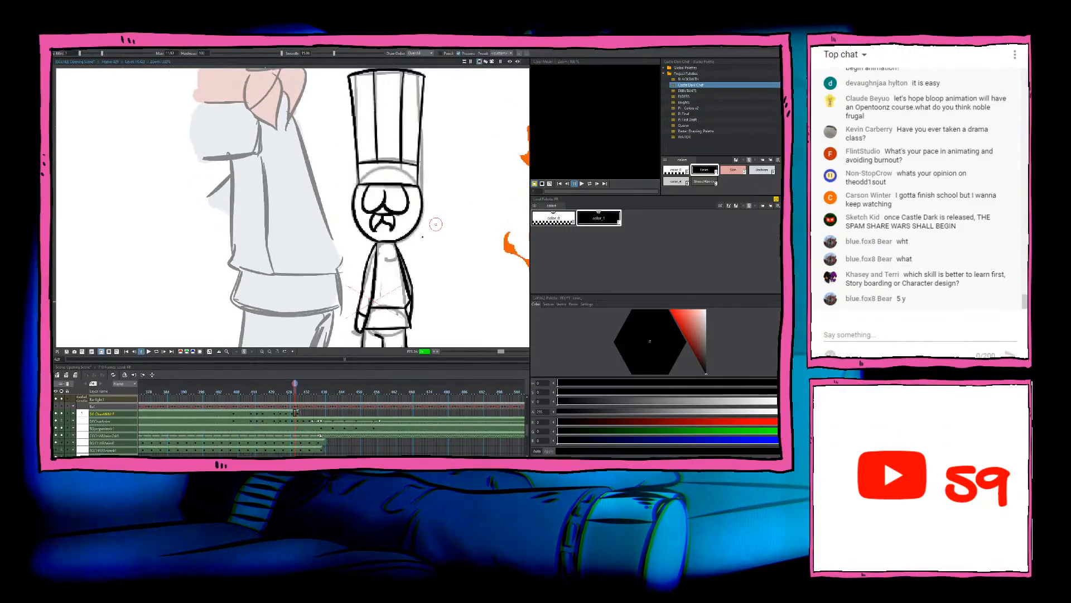
Step: Ink the hat's brim line across the chef's head on the new frame, redoing it slightly above the sketched line
{"action": "key", "text": "period"}
{"action": "left_click_drag", "start_coordinate": [358, 188], "coordinate": [413, 187]}
{"action": "key", "text": "ctrl+z"}
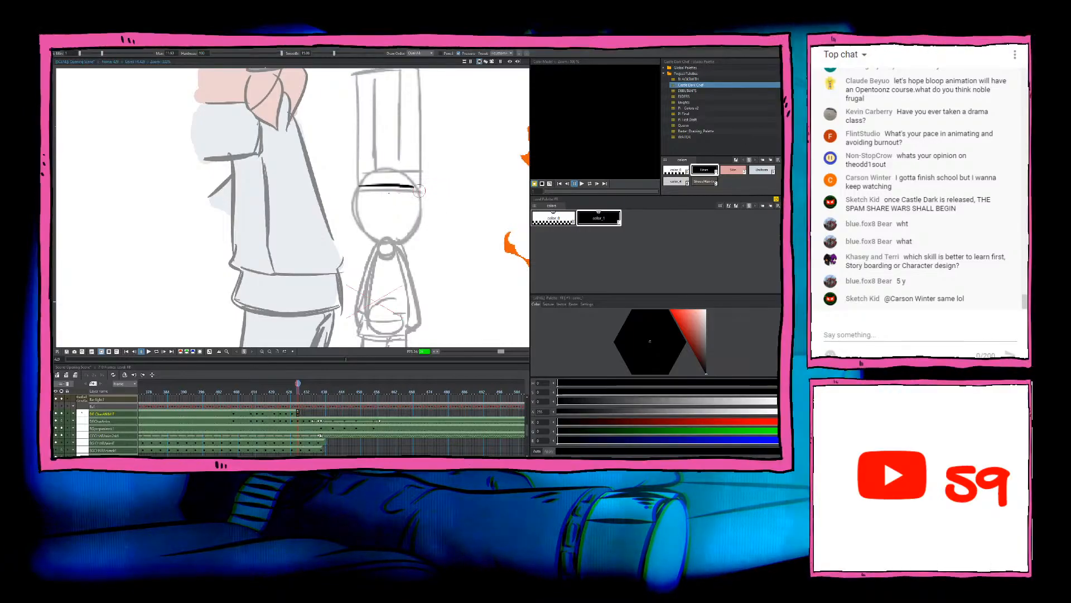
{"action": "key", "text": "ctrl+z"}
{"action": "left_click_drag", "start_coordinate": [360, 185], "coordinate": [416, 184]}
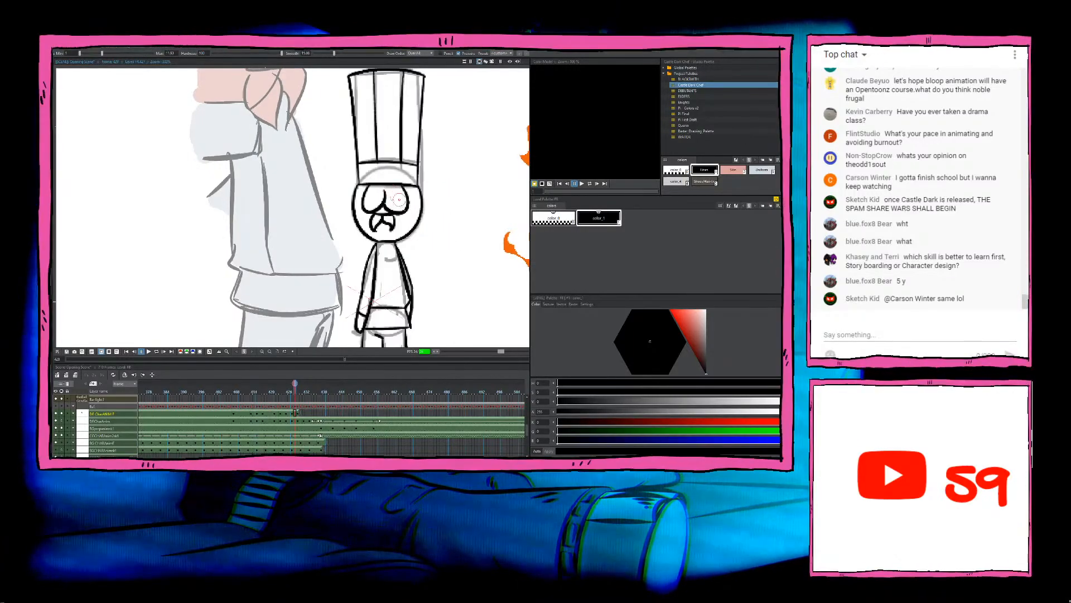
Step: Ink the chef's two rounded eyes hanging from the brim line and the moustache beneath them, matching the previous frame's face
{"action": "key", "text": "."}
{"action": "left_click_drag", "start_coordinate": [369, 185], "coordinate": [372, 213]}
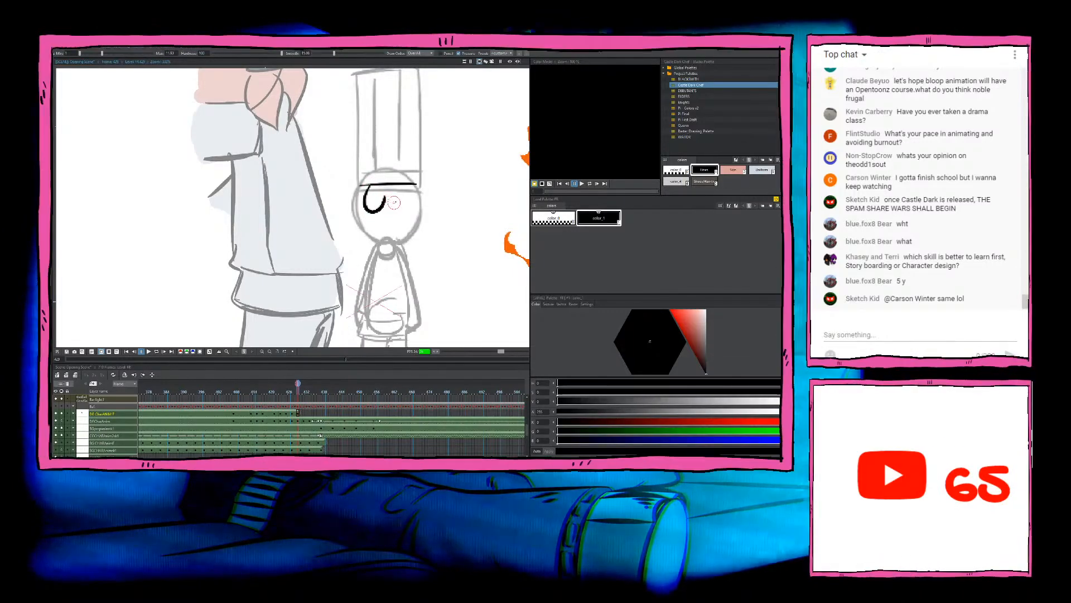
{"action": "key", "text": "ctrl+z"}
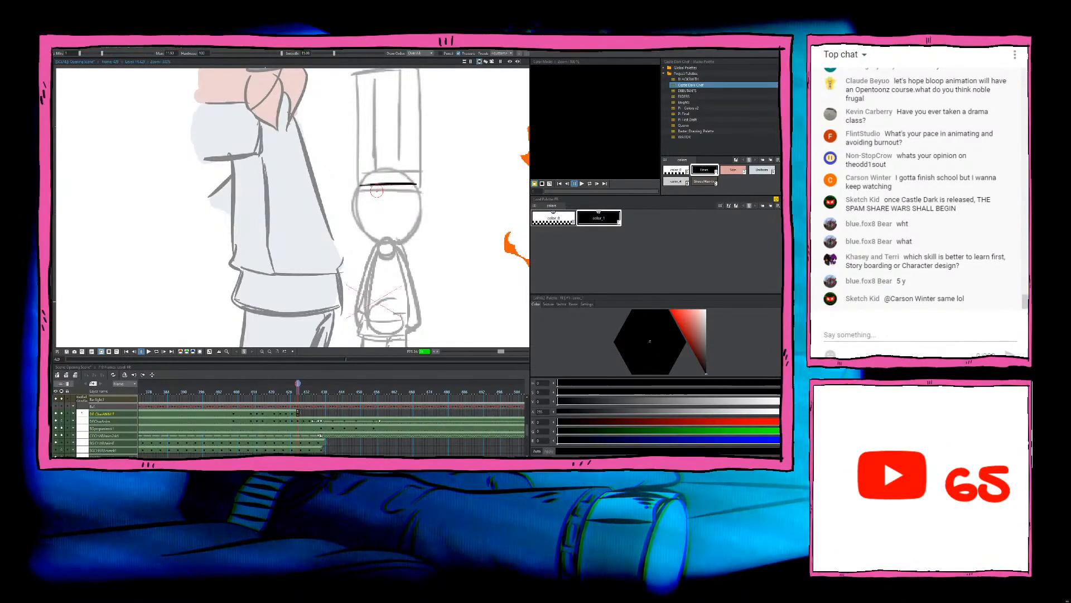
{"action": "key", "text": "."}
{"action": "left_click_drag", "start_coordinate": [372, 187], "coordinate": [369, 211]}
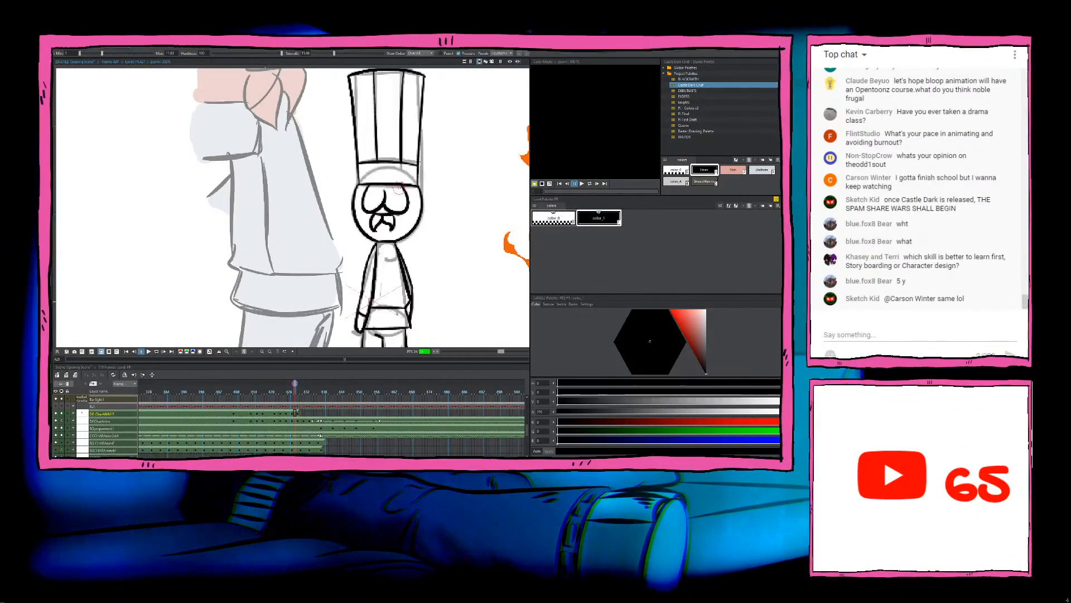
{"action": "key", "text": "."}
{"action": "left_click_drag", "start_coordinate": [411, 188], "coordinate": [388, 207]}
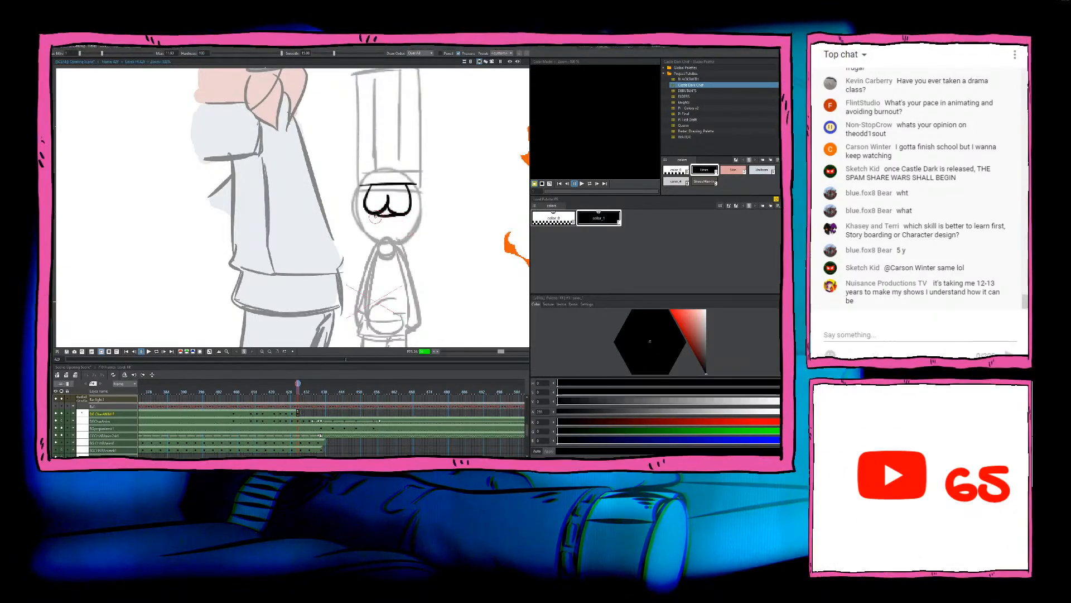
{"action": "mouse_move", "coordinate": [376, 232]}
{"action": "left_mouse_down"}
{"action": "mouse_move", "coordinate": [373, 222]}
{"action": "mouse_move", "coordinate": [399, 222]}
{"action": "mouse_move", "coordinate": [386, 222]}
{"action": "left_mouse_up"}
{"action": "key", "text": "ctrl+z"}
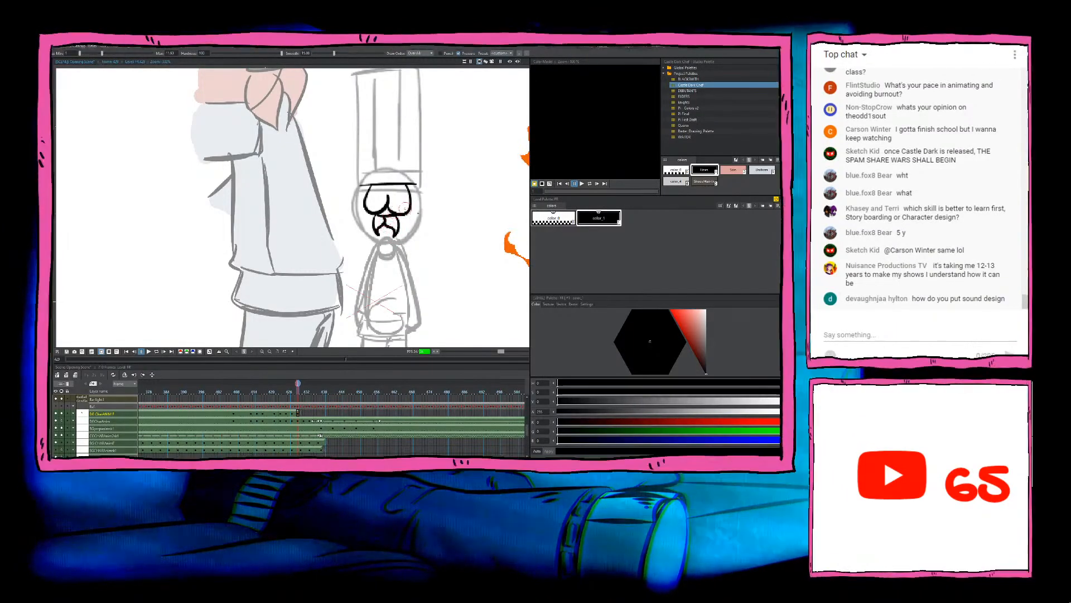
Step: Flip between this drawing and the previous inked frame to compare the face and the hat's placement
{"action": "key", "text": "Left"}
{"action": "key", "text": "Right"}
{"action": "left_click_drag", "start_coordinate": [447, 248], "coordinate": [433, 268]}
{"action": "key", "text": "Left"}
{"action": "key", "text": "Right"}
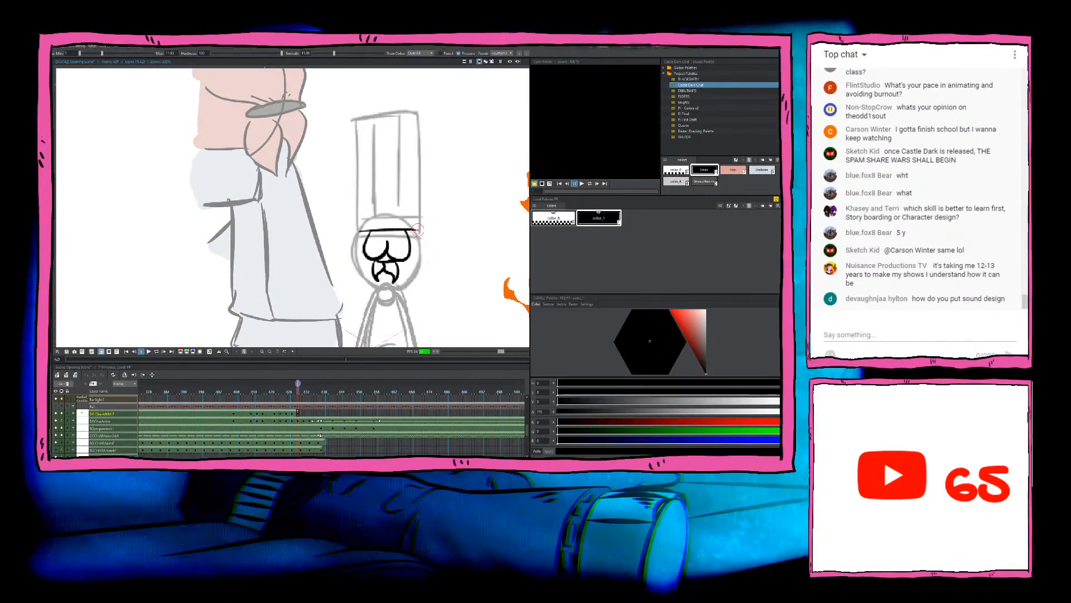
{"action": "key", "text": "a"}
{"action": "mouse_move", "coordinate": [420, 220]}
{"action": "left_mouse_down"}
{"action": "mouse_move", "coordinate": [417, 230]}
{"action": "mouse_move", "coordinate": [437, 192]}
{"action": "left_mouse_up"}
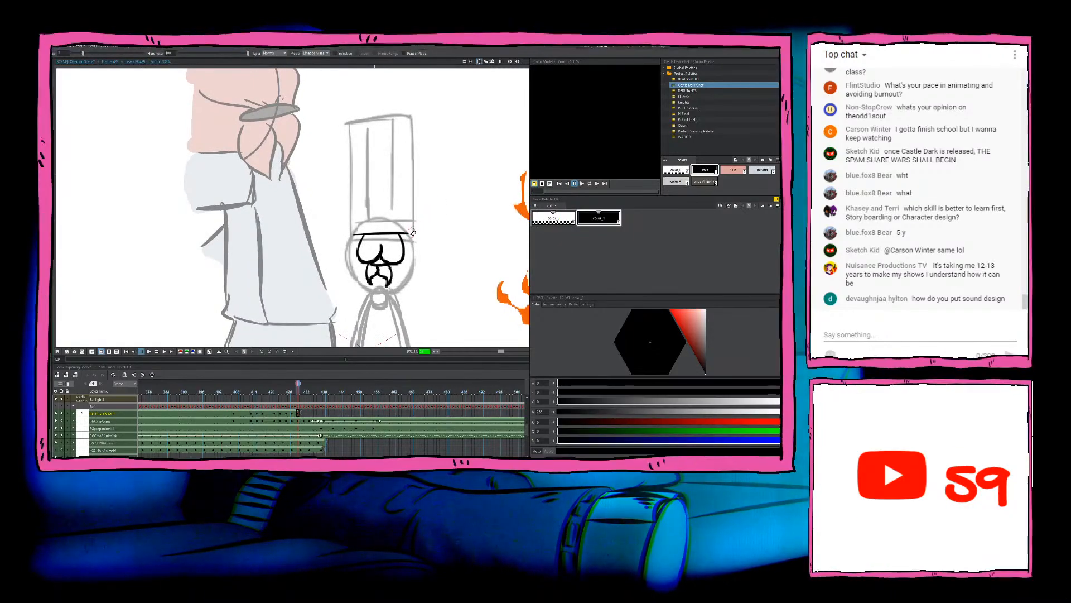
{"action": "key", "text": "comma"}
{"action": "key", "text": "period"}
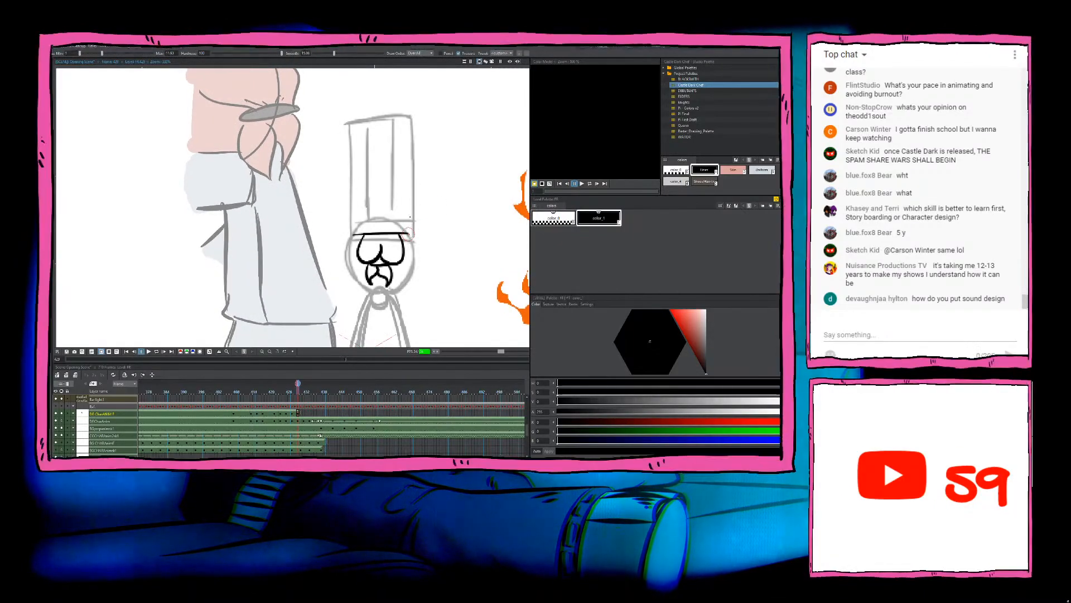
Step: Try to ink the hat's right side as a line slanting outward from the brim, checking it against the previous frame, and erase it
{"action": "left_click_drag", "start_coordinate": [409, 233], "coordinate": [422, 135]}
{"action": "key", "text": "ctrl+z"}
{"action": "left_click_drag", "start_coordinate": [410, 219], "coordinate": [420, 126]}
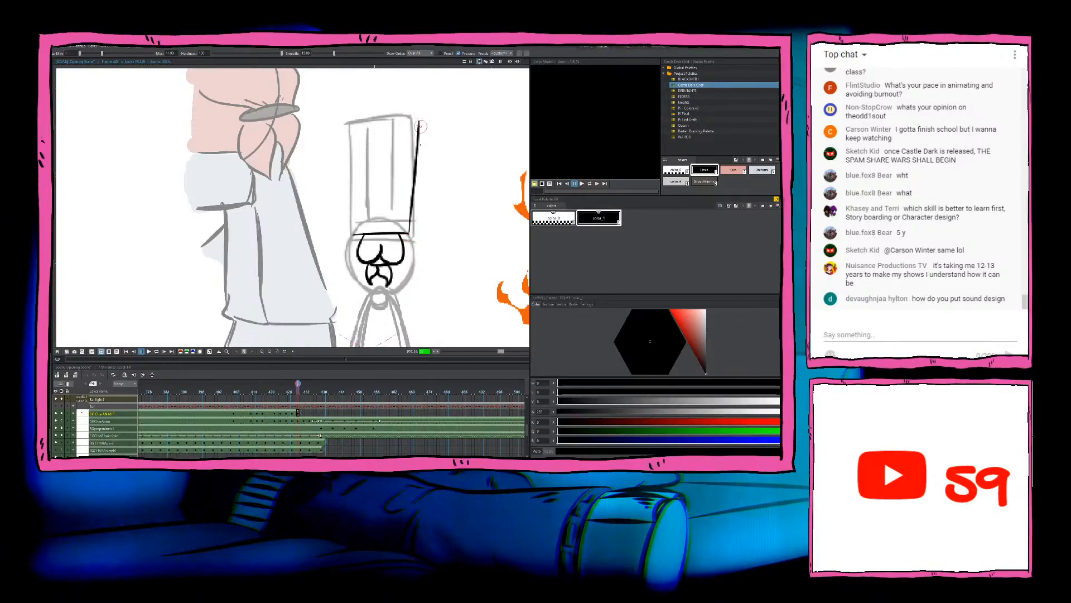
{"action": "key", "text": "ctrl+z"}
{"action": "left_click_drag", "start_coordinate": [409, 232], "coordinate": [423, 110]}
{"action": "key", "text": "comma"}
{"action": "key", "text": "period"}
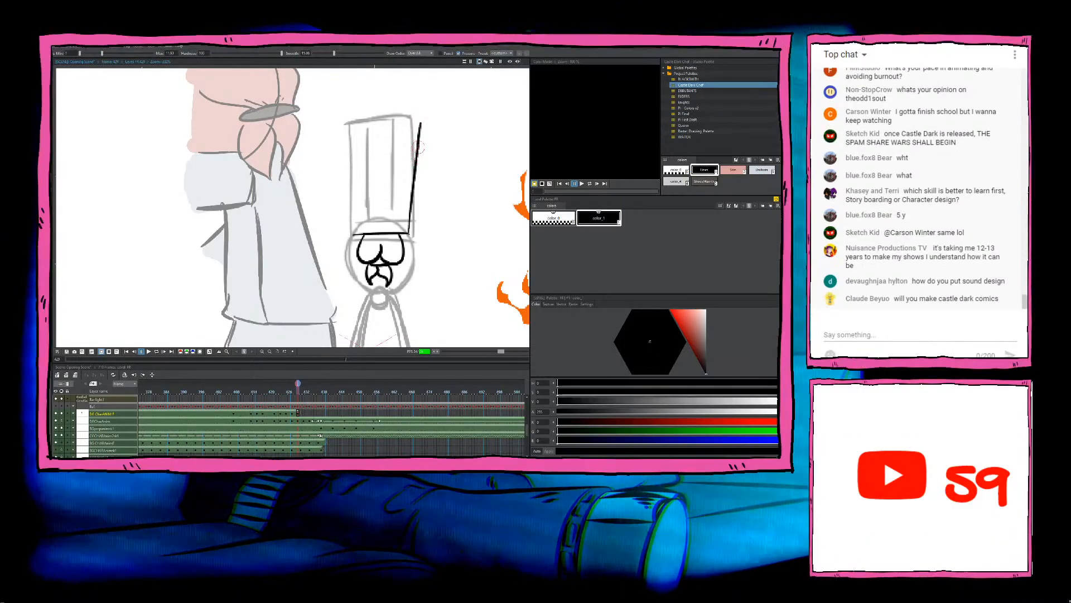
{"action": "key", "text": "comma"}
{"action": "key", "text": "period"}
{"action": "key", "text": "comma"}
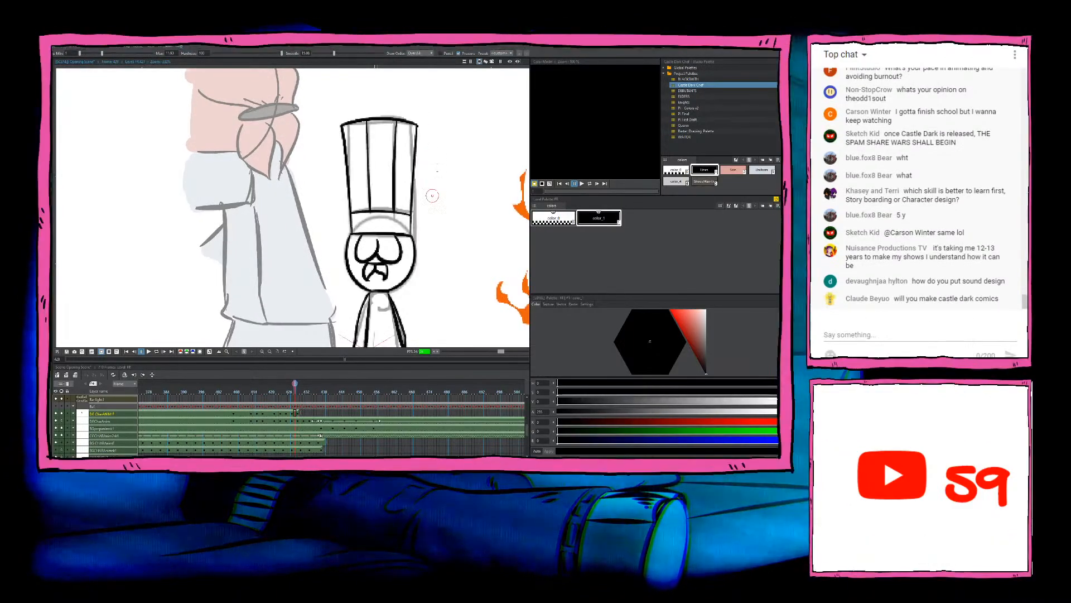
{"action": "key", "text": "period"}
{"action": "mouse_move", "coordinate": [439, 226]}
{"action": "left_mouse_down"}
{"action": "mouse_move", "coordinate": [444, 119]}
{"action": "mouse_move", "coordinate": [447, 170]}
{"action": "mouse_move", "coordinate": [430, 236]}
{"action": "left_mouse_up"}
{"action": "key", "text": "comma"}
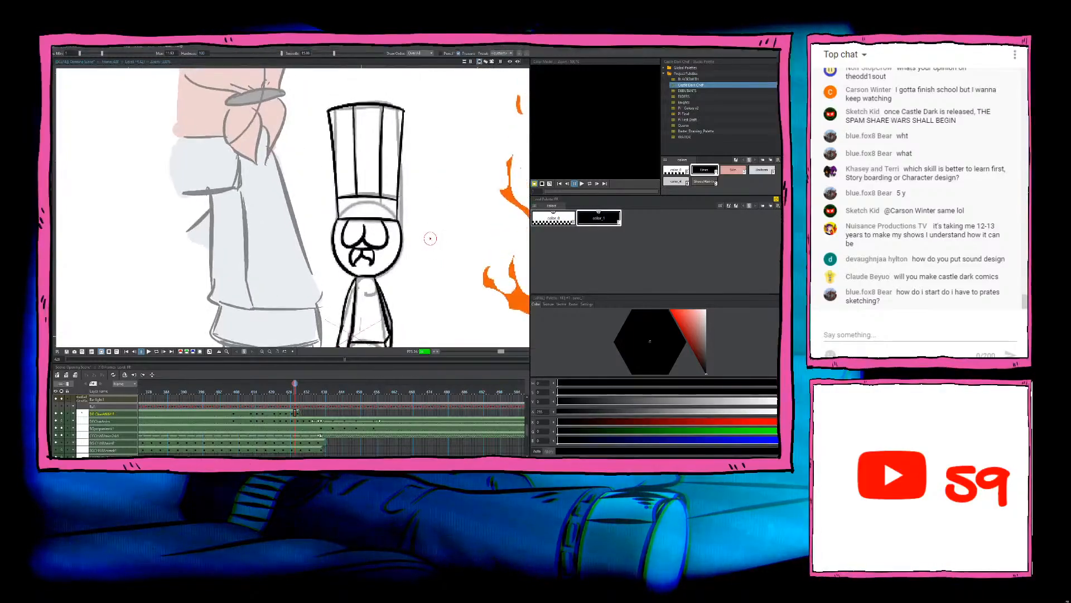
{"action": "key", "text": "period"}
{"action": "left_click_drag", "start_coordinate": [408, 106], "coordinate": [397, 208]}
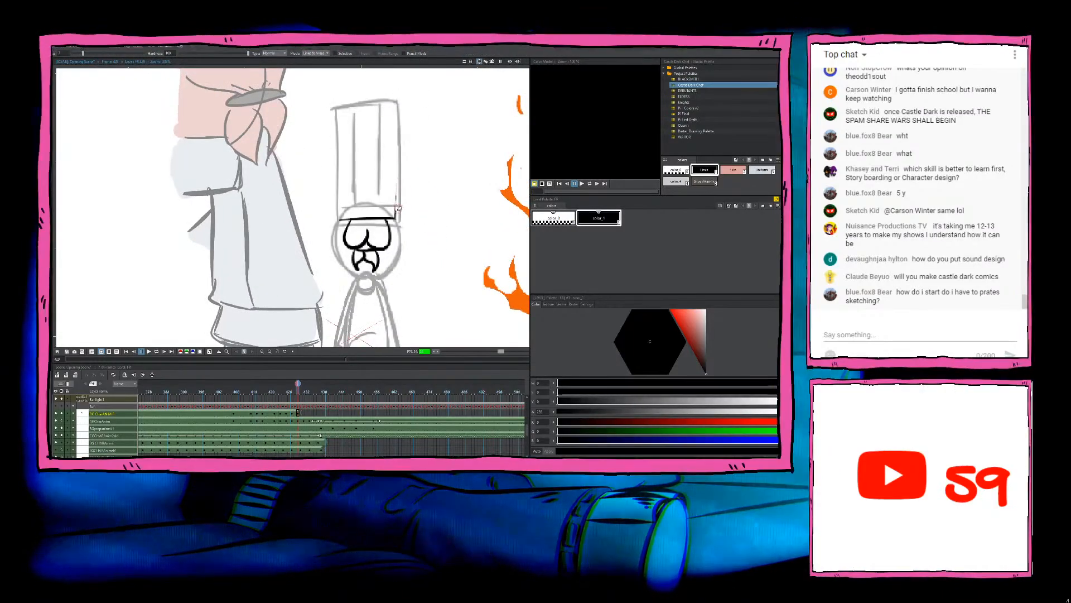
Step: Ink the hat's right side from the top corner down to the brim line's end, redoing the stroke to match the previous frame
{"action": "key", "text": "b"}
{"action": "key", "text": "comma"}
{"action": "key", "text": "period"}
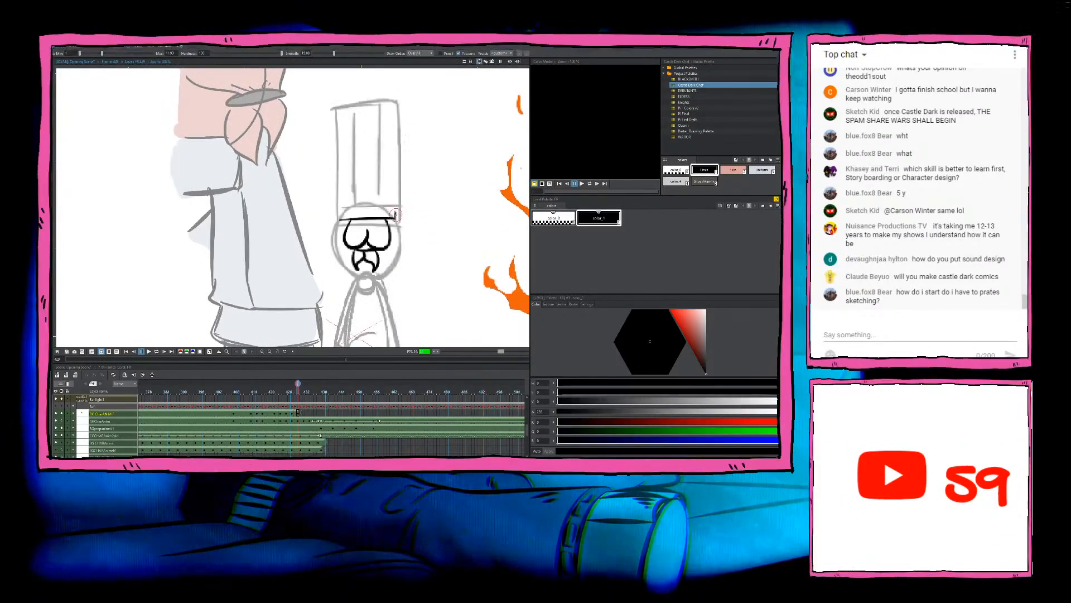
{"action": "mouse_move", "coordinate": [396, 212]}
{"action": "left_mouse_down"}
{"action": "mouse_move", "coordinate": [404, 103]}
{"action": "mouse_move", "coordinate": [395, 216]}
{"action": "left_mouse_up"}
{"action": "key", "text": "ctrl+z"}
{"action": "key", "text": "ctrl+z"}
{"action": "left_click_drag", "start_coordinate": [402, 113], "coordinate": [393, 220]}
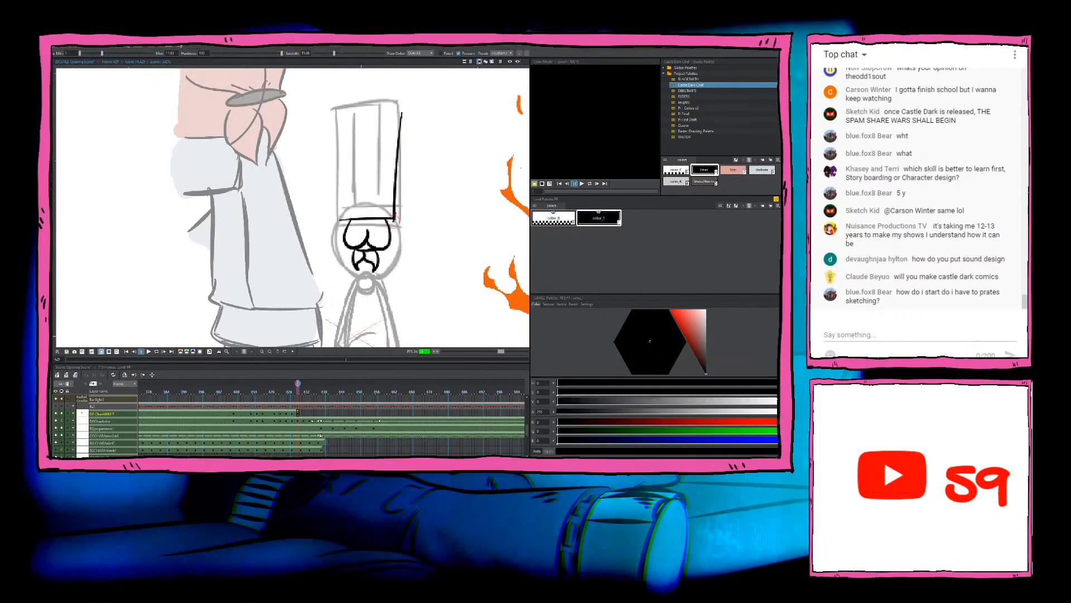
{"action": "key", "text": "ctrl+z"}
{"action": "left_click_drag", "start_coordinate": [401, 113], "coordinate": [395, 219]}
{"action": "key", "text": "comma"}
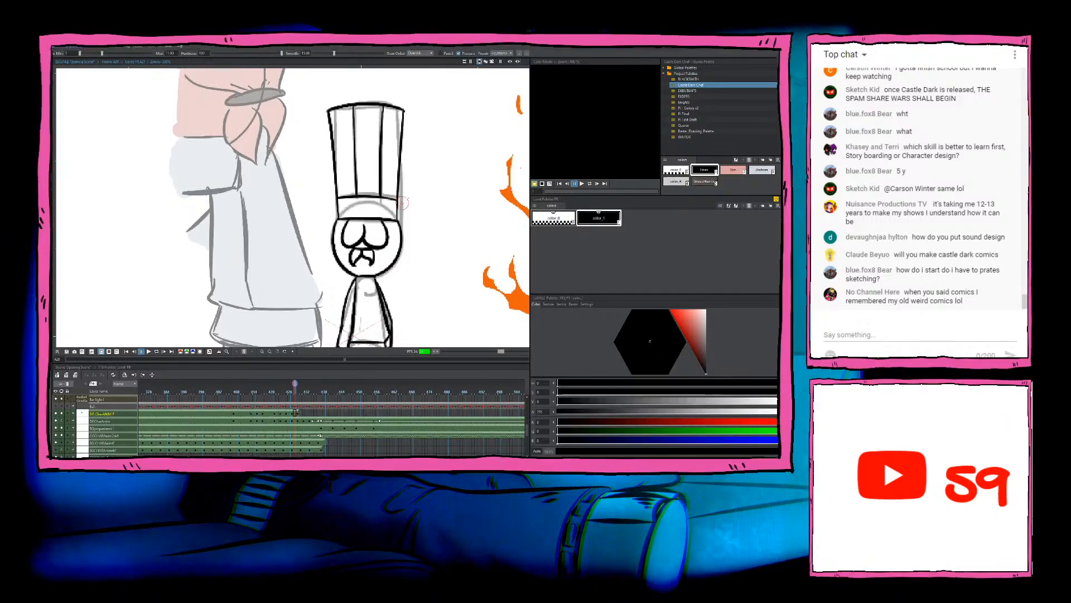
{"action": "key", "text": "period"}
Step: Ink the hat's curved top edge and its left side down to the brim, redoing the left side until it fits
{"action": "mouse_move", "coordinate": [403, 111]}
{"action": "left_mouse_down"}
{"action": "mouse_move", "coordinate": [329, 112]}
{"action": "mouse_move", "coordinate": [339, 219]}
{"action": "left_mouse_up"}
{"action": "key", "text": "comma"}
{"action": "key", "text": "period"}
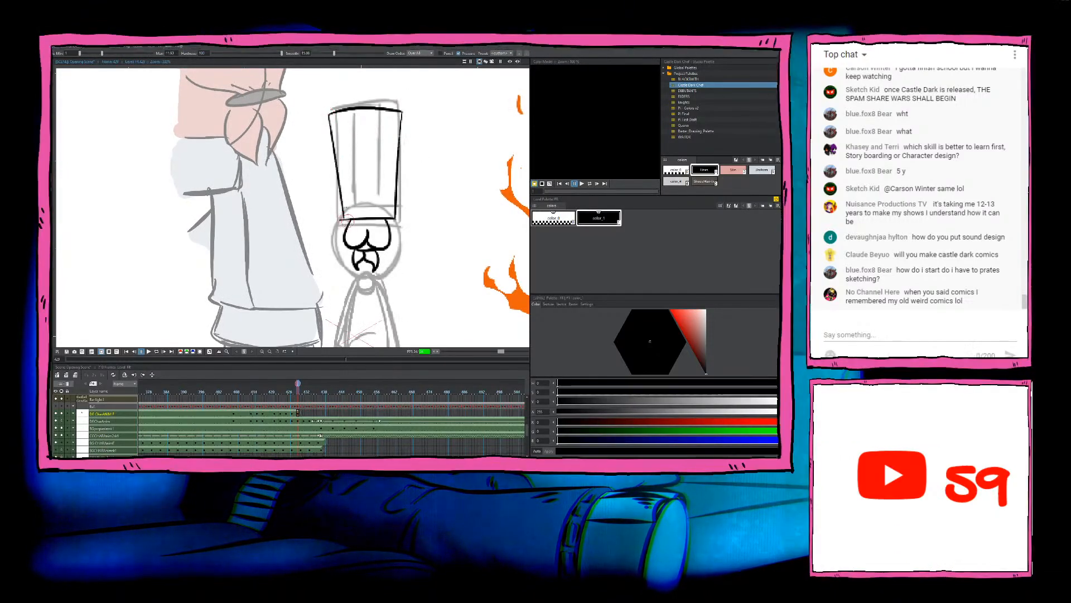
{"action": "key", "text": "ctrl+z"}
{"action": "left_click_drag", "start_coordinate": [329, 120], "coordinate": [339, 219]}
{"action": "key", "text": "ctrl+z"}
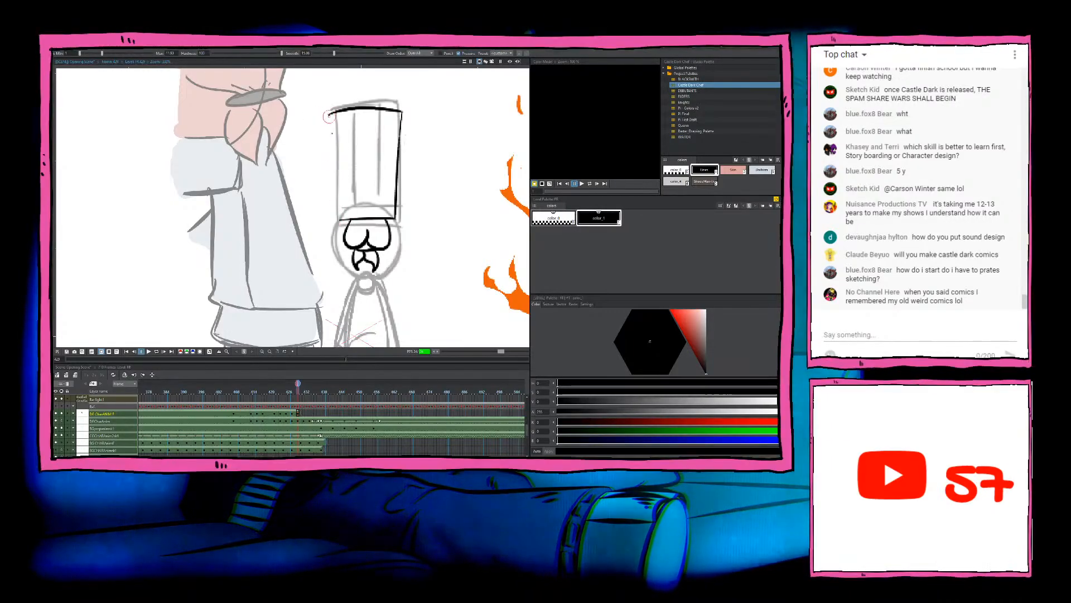
{"action": "left_click_drag", "start_coordinate": [329, 116], "coordinate": [340, 217]}
{"action": "key", "text": "ctrl+z"}
{"action": "left_click_drag", "start_coordinate": [329, 115], "coordinate": [340, 219]}
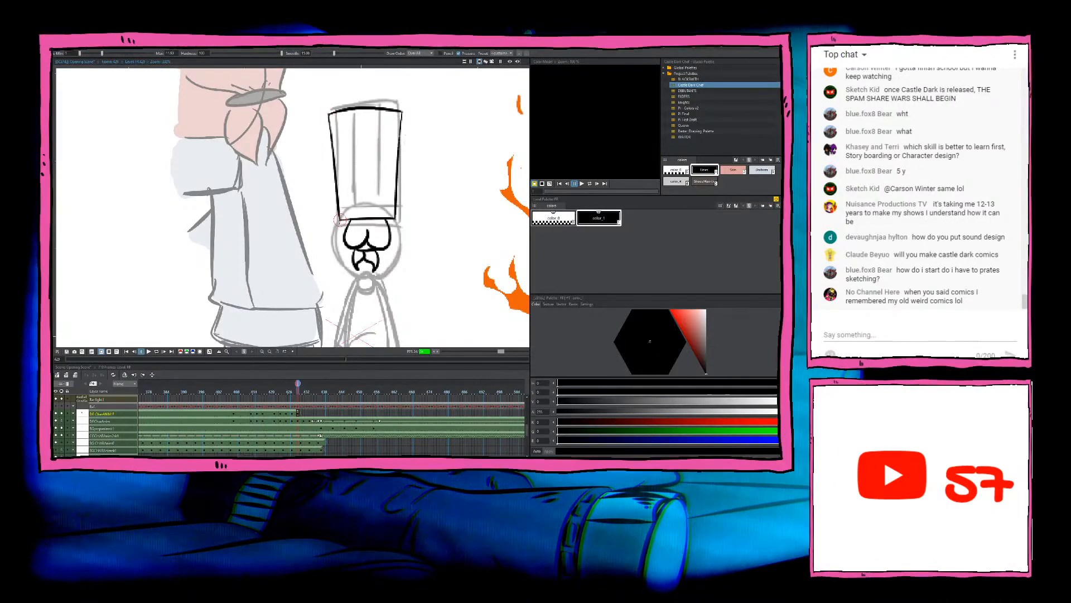
{"action": "key", "text": "comma"}
{"action": "key", "text": "period"}
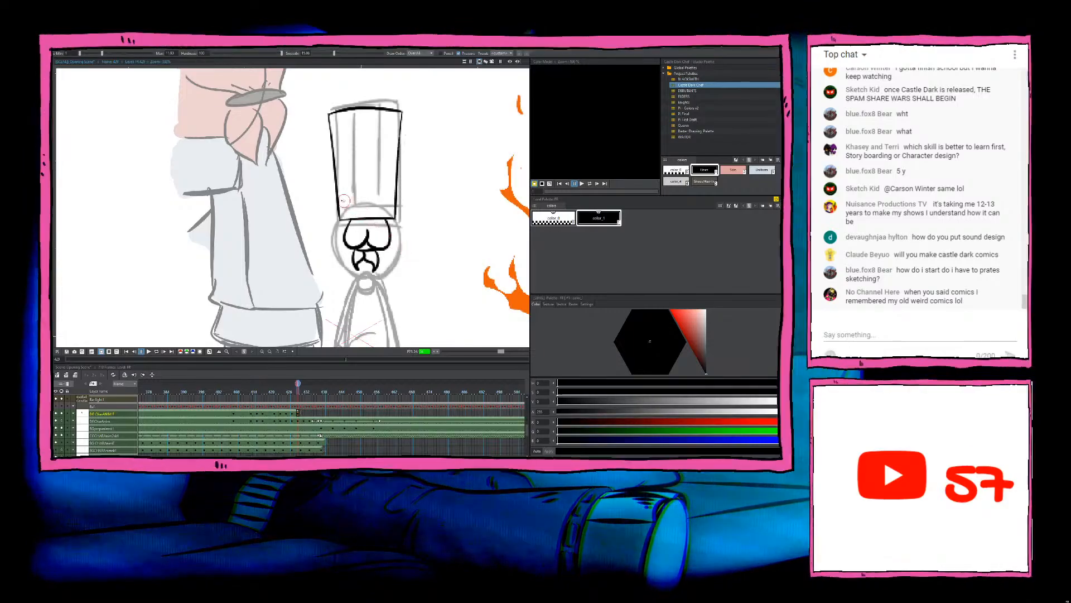
Step: Ink the band line just above the brim and the hat's left pleat from the top edge to the band, redoing the pleat stroke
{"action": "left_click_drag", "start_coordinate": [340, 197], "coordinate": [396, 195]}
{"action": "key", "text": "ctrl+z"}
{"action": "key", "text": "ctrl+z"}
{"action": "key", "text": "ctrl+z"}
{"action": "left_click_drag", "start_coordinate": [350, 110], "coordinate": [358, 197]}
{"action": "key", "text": "ctrl+z"}
{"action": "left_click_drag", "start_coordinate": [350, 111], "coordinate": [354, 196]}
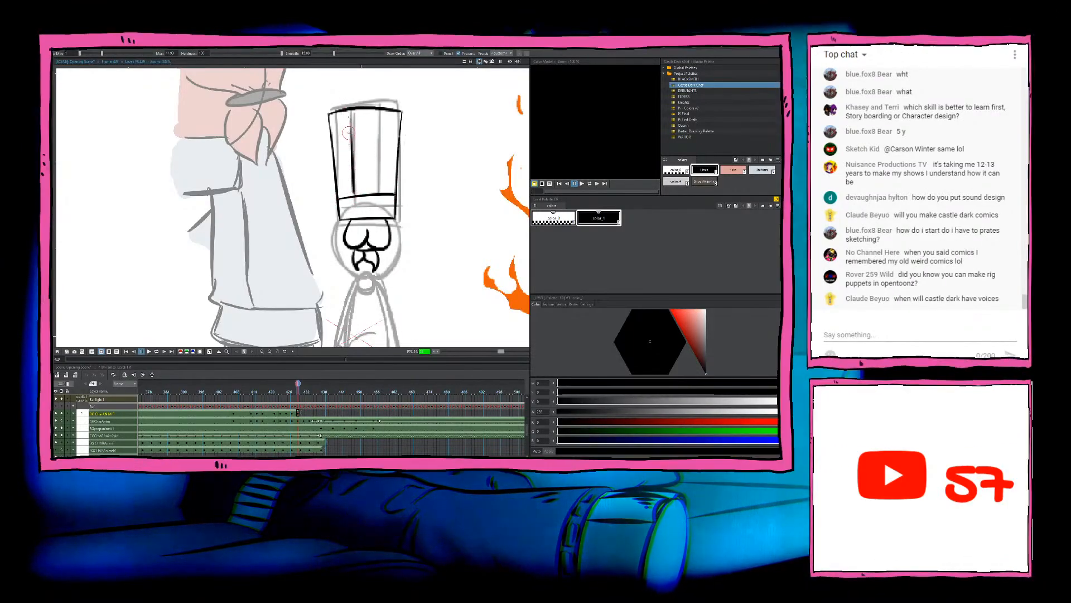
{"action": "key", "text": "ctrl+z"}
{"action": "left_click_drag", "start_coordinate": [350, 111], "coordinate": [353, 195]}
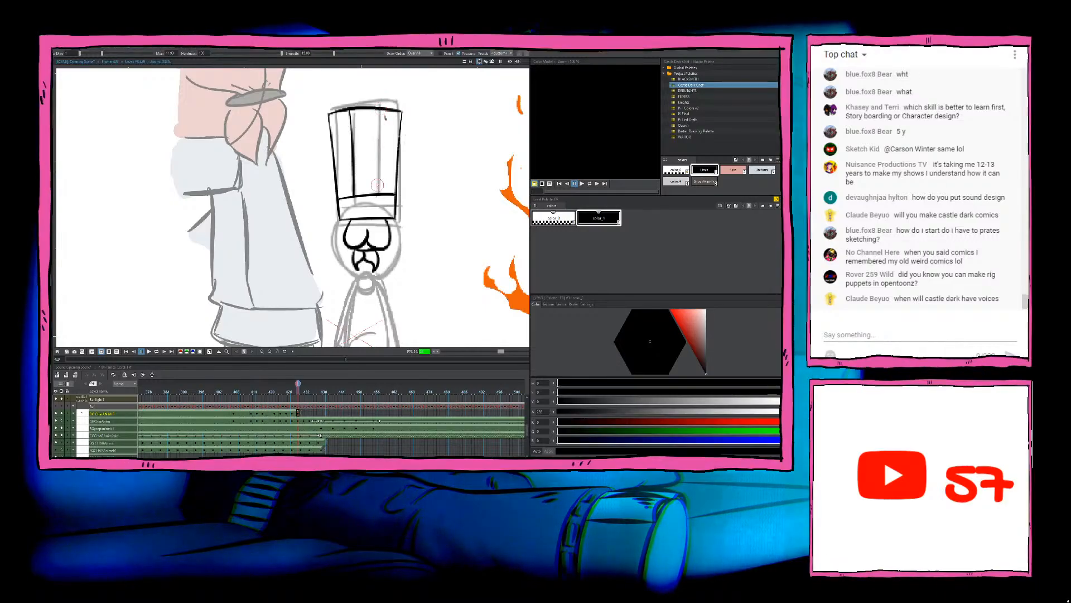
Step: Ink the hat's right pleat from the top edge down to the band, redoing the stroke once
{"action": "left_click_drag", "start_coordinate": [382, 110], "coordinate": [379, 194]}
{"action": "key", "text": "ctrl+z"}
{"action": "left_click_drag", "start_coordinate": [382, 112], "coordinate": [380, 195]}
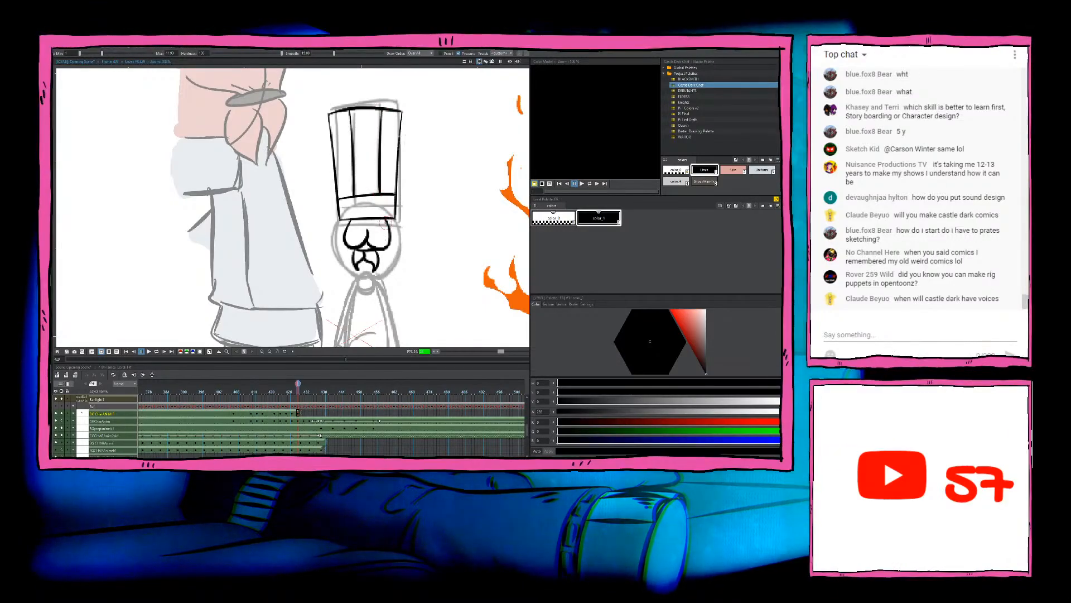
Step: Try to ink the left and right sides of the head below the hat brim, comparing with the previous frame, and undo both strokes
{"action": "left_click_drag", "start_coordinate": [472, 303], "coordinate": [445, 225]}
{"action": "key", "text": "Left"}
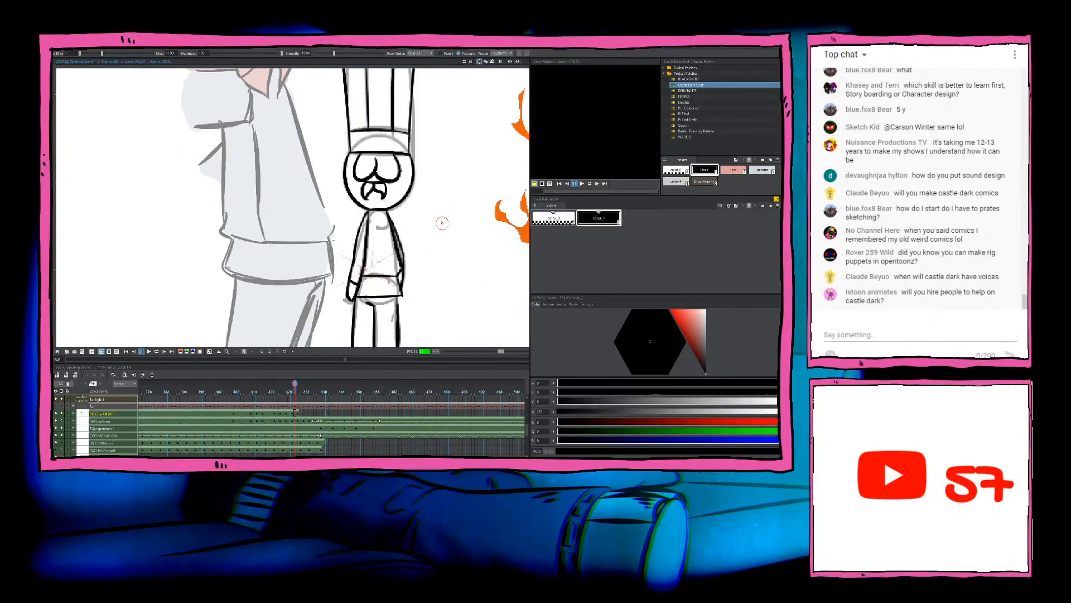
{"action": "key", "text": "Right"}
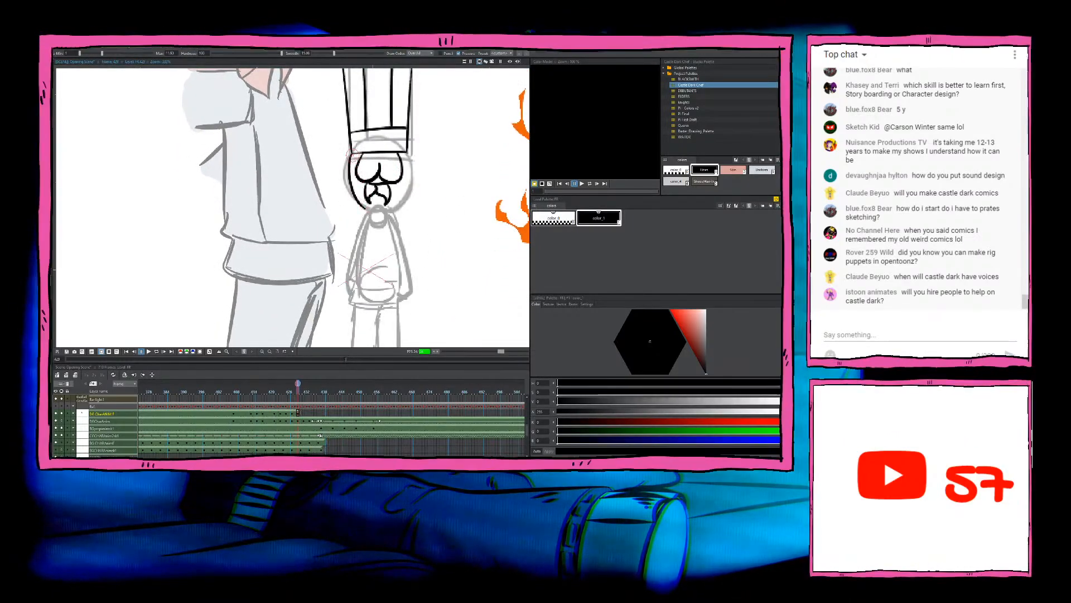
{"action": "left_click_drag", "start_coordinate": [350, 155], "coordinate": [365, 209]}
{"action": "key", "text": "ctrl+z"}
{"action": "mouse_move", "coordinate": [352, 155]}
{"action": "left_mouse_down"}
{"action": "mouse_move", "coordinate": [350, 177]}
{"action": "mouse_move", "coordinate": [371, 209]}
{"action": "left_mouse_up"}
{"action": "key", "text": "ctrl+z"}
{"action": "left_click_drag", "start_coordinate": [352, 155], "coordinate": [371, 210]}
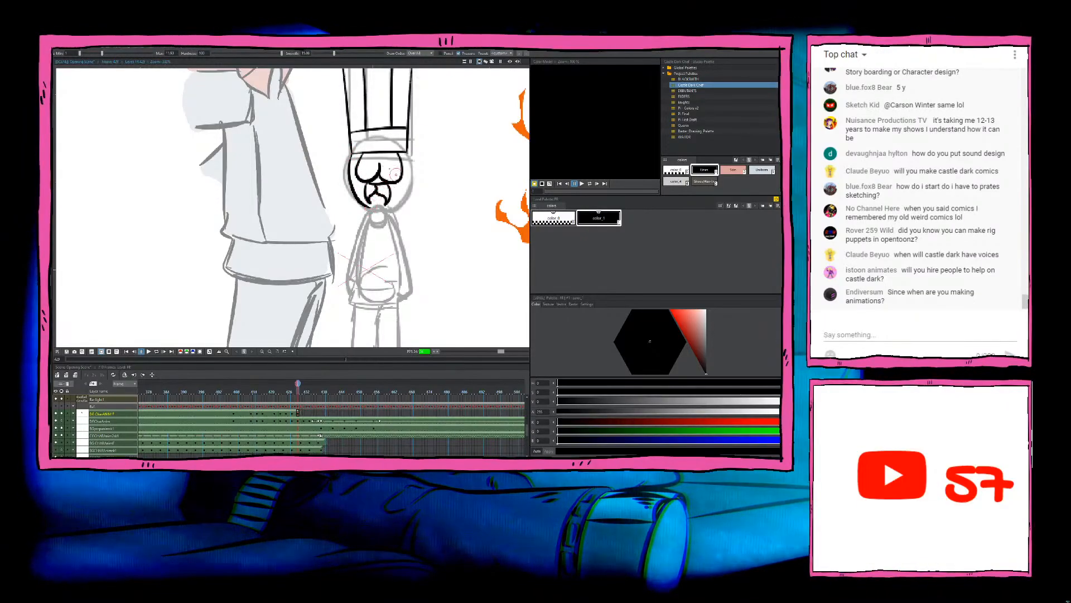
{"action": "key", "text": "ctrl+z"}
{"action": "mouse_move", "coordinate": [353, 155]}
{"action": "left_mouse_down"}
{"action": "mouse_move", "coordinate": [347, 183]}
{"action": "mouse_move", "coordinate": [369, 211]}
{"action": "left_mouse_up"}
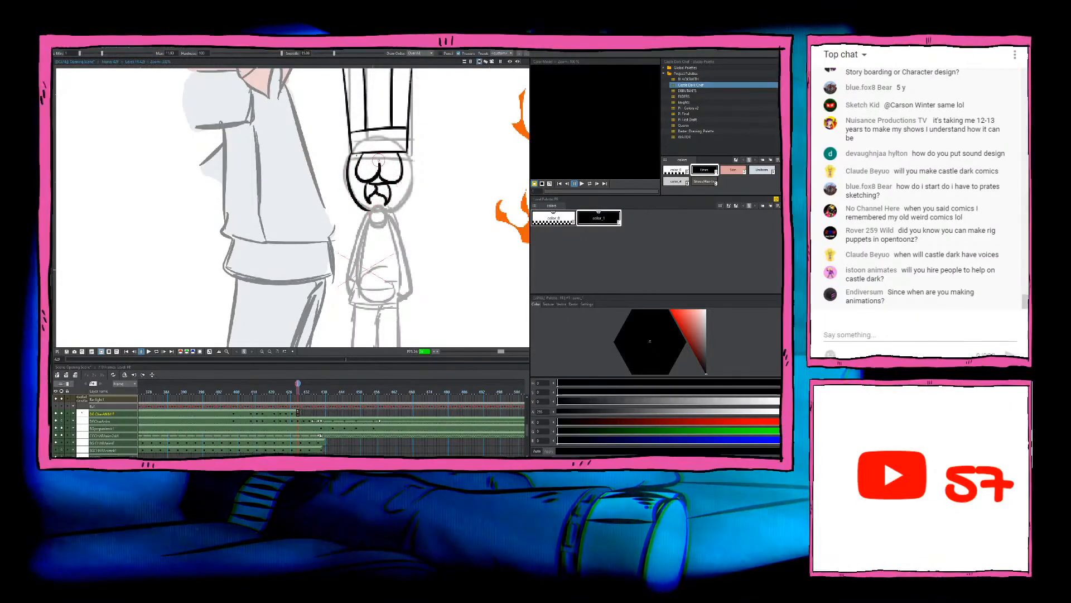
{"action": "key", "text": "ctrl+z"}
{"action": "mouse_move", "coordinate": [351, 155]}
{"action": "left_mouse_down"}
{"action": "mouse_move", "coordinate": [349, 185]}
{"action": "mouse_move", "coordinate": [370, 209]}
{"action": "left_mouse_up"}
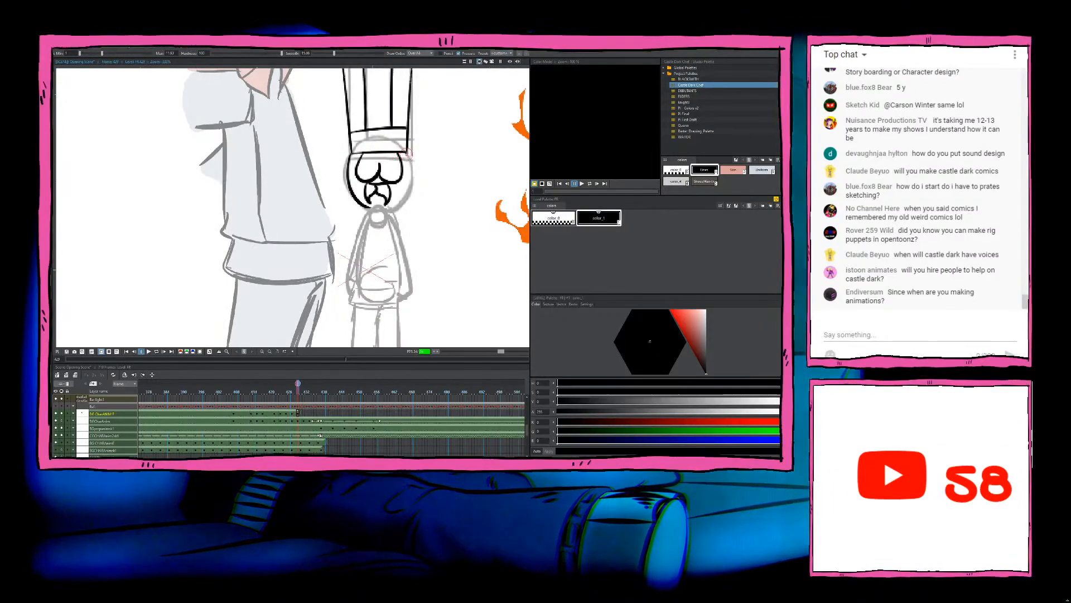
{"action": "left_click_drag", "start_coordinate": [408, 155], "coordinate": [393, 208]}
{"action": "key", "text": "ctrl+z"}
{"action": "key", "text": "ctrl+z"}
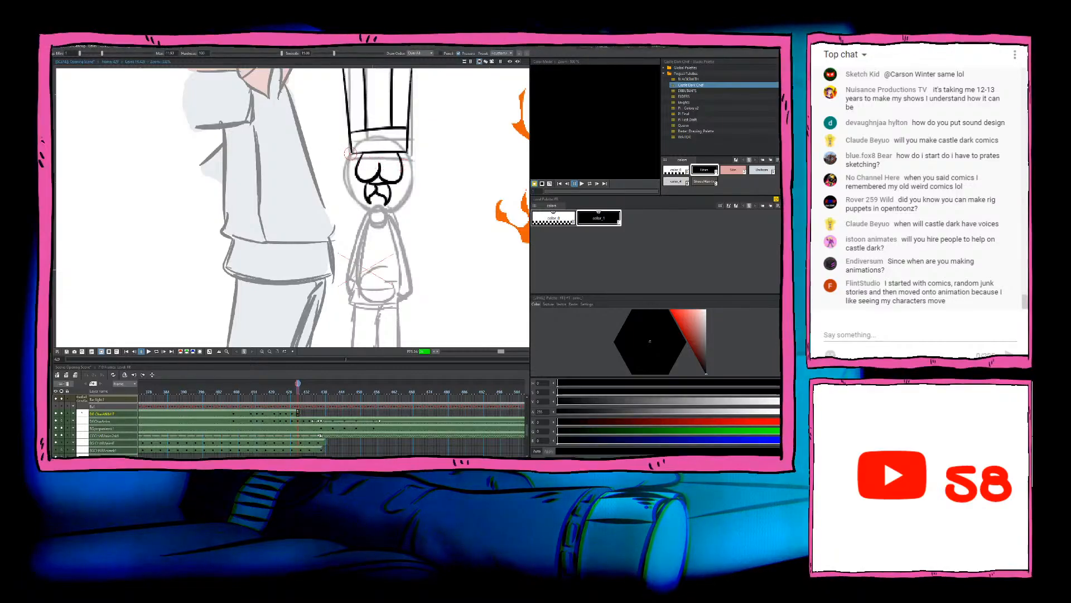
Step: Ink the head outline from both ends of the hat brim down to the chin, redoing the right side once
{"action": "left_click_drag", "start_coordinate": [351, 154], "coordinate": [377, 211]}
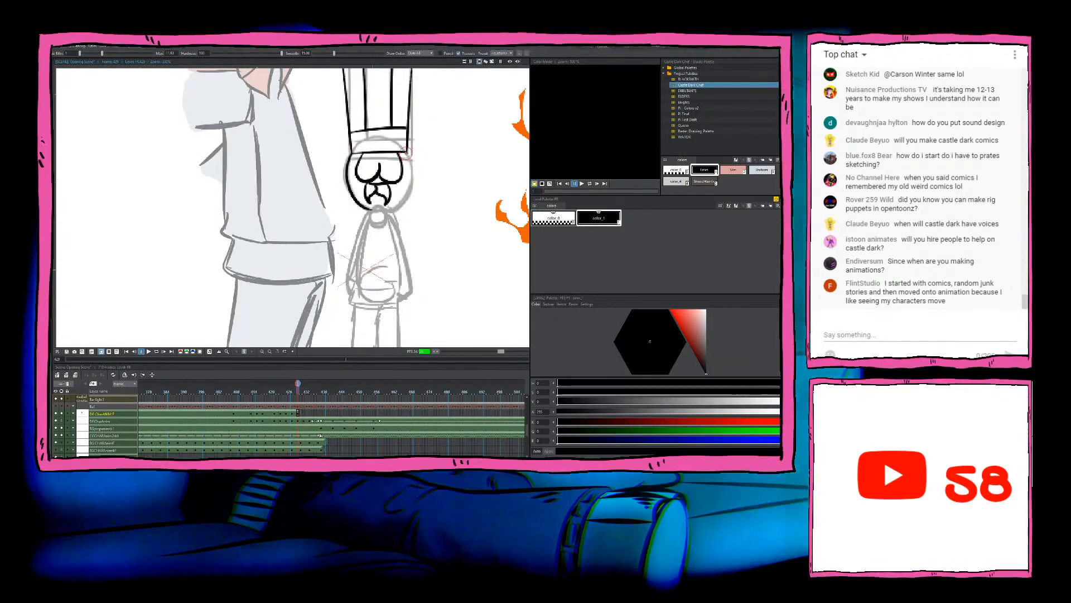
{"action": "left_click_drag", "start_coordinate": [408, 155], "coordinate": [392, 210]}
{"action": "key", "text": "ctrl+z"}
{"action": "left_click_drag", "start_coordinate": [409, 154], "coordinate": [390, 211]}
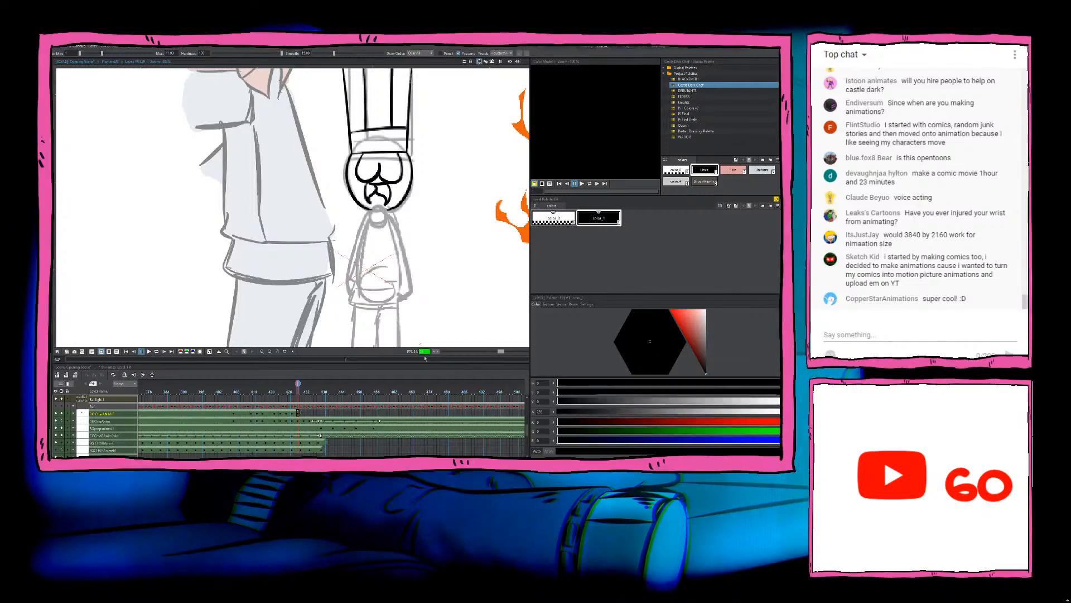
Step: Compare the body with the previous frame and ink the outer arm lines from the neck to the hands, plus the right arm's inner line
{"action": "left_click_drag", "start_coordinate": [400, 229], "coordinate": [409, 236]}
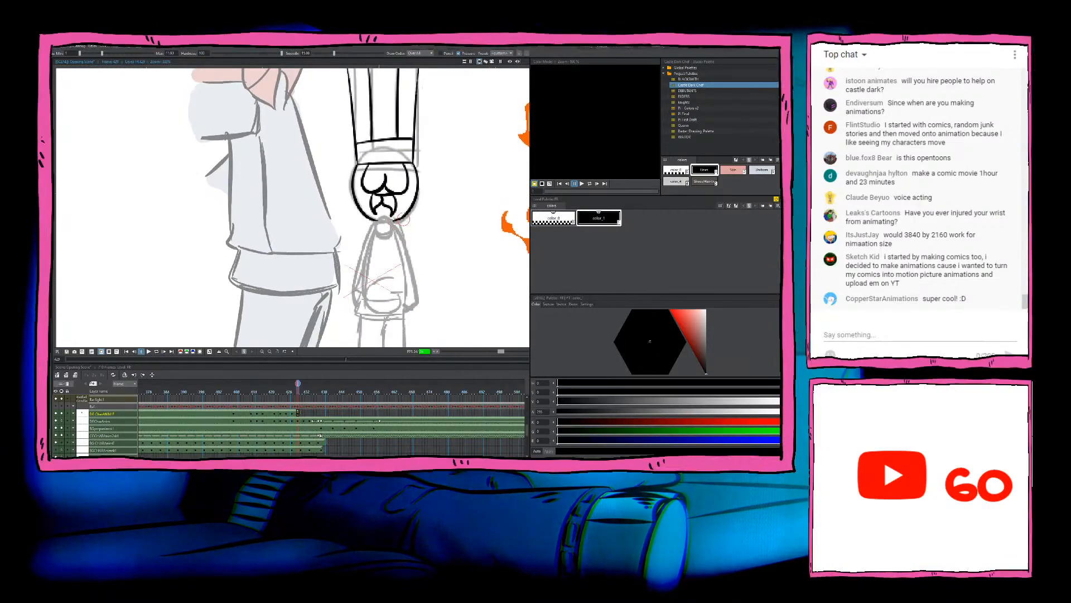
{"action": "key", "text": "comma"}
{"action": "key", "text": "period"}
{"action": "key", "text": "comma"}
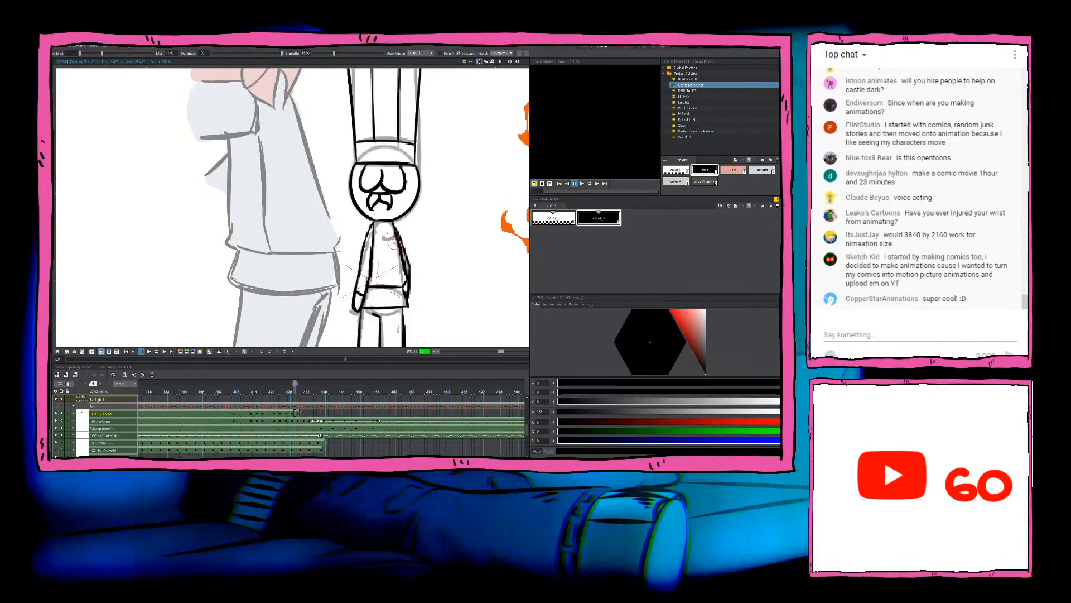
{"action": "key", "text": "period"}
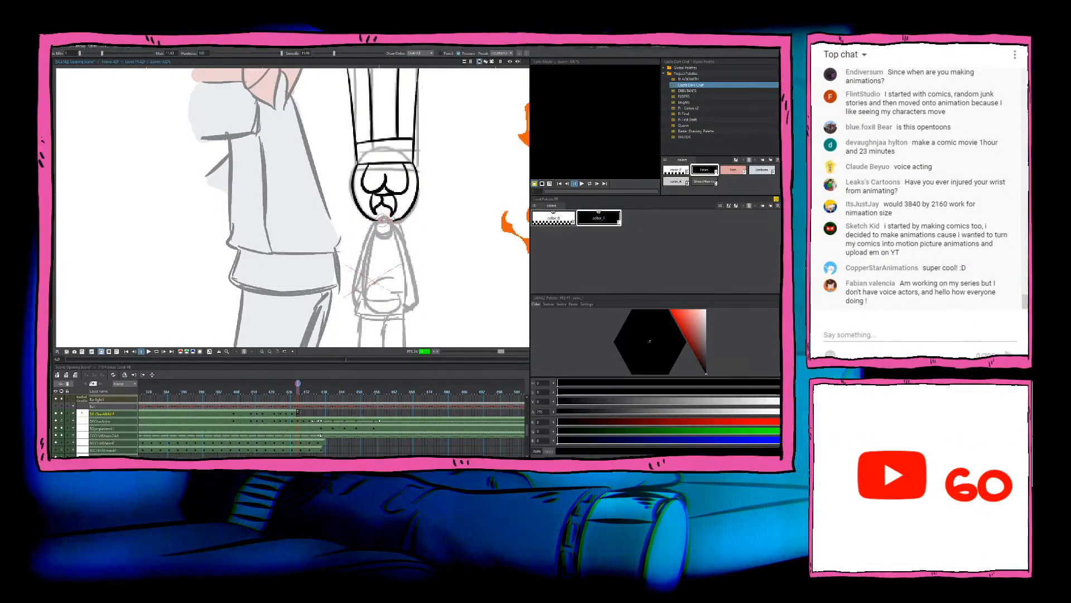
{"action": "key", "text": "comma"}
{"action": "key", "text": "period"}
{"action": "key", "text": "comma"}
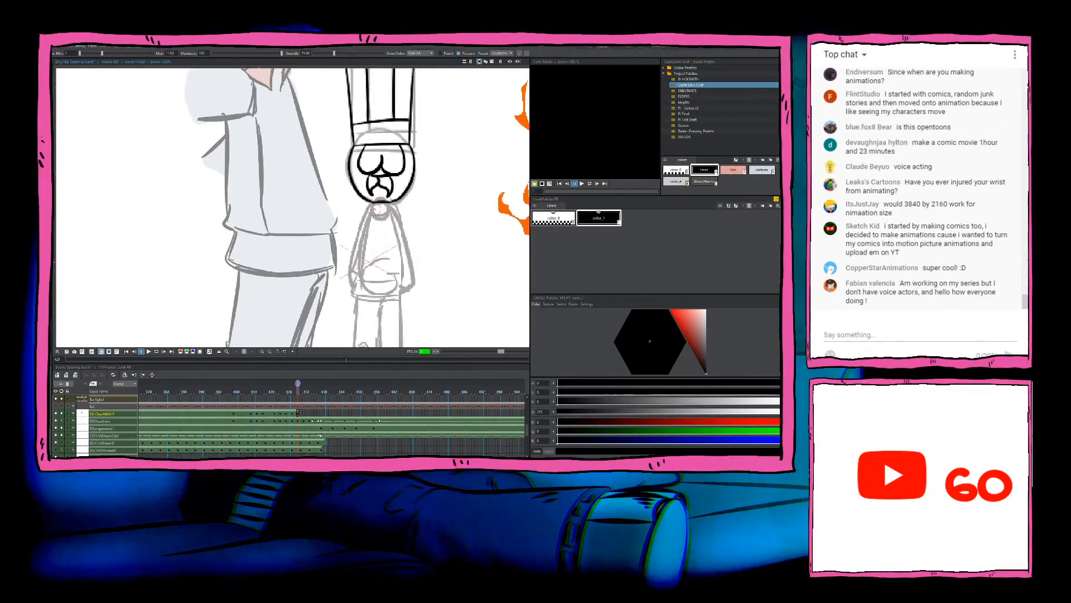
{"action": "mouse_move", "coordinate": [373, 204]}
{"action": "left_mouse_down"}
{"action": "mouse_move", "coordinate": [349, 264]}
{"action": "mouse_move", "coordinate": [361, 273]}
{"action": "mouse_move", "coordinate": [347, 265]}
{"action": "mouse_move", "coordinate": [355, 287]}
{"action": "left_mouse_up"}
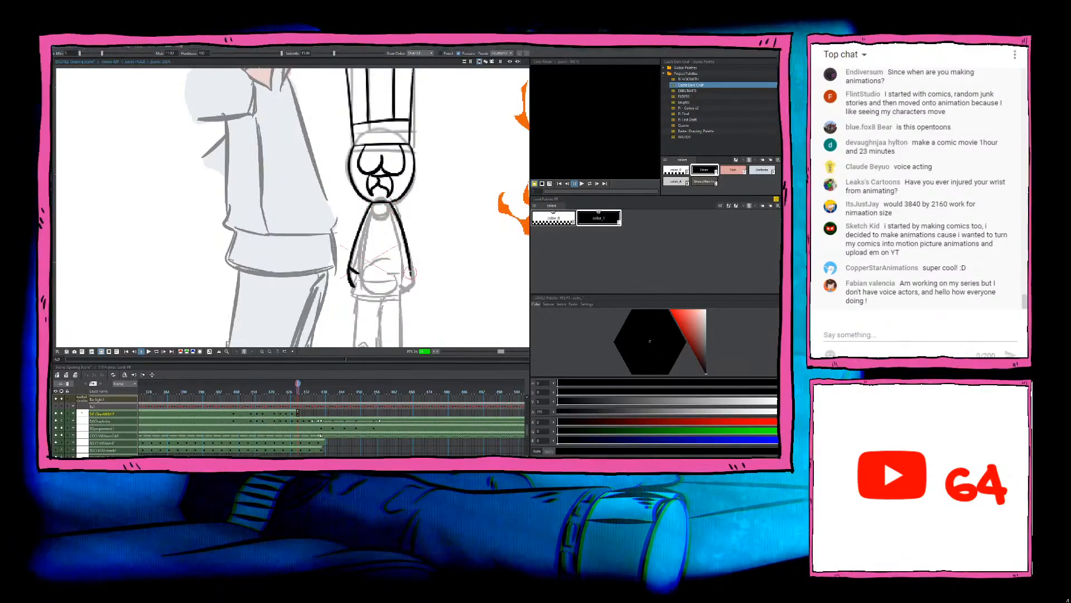
{"action": "mouse_move", "coordinate": [389, 204]}
{"action": "left_mouse_down"}
{"action": "mouse_move", "coordinate": [413, 278]}
{"action": "mouse_move", "coordinate": [405, 293]}
{"action": "mouse_move", "coordinate": [404, 253]}
{"action": "left_mouse_up"}
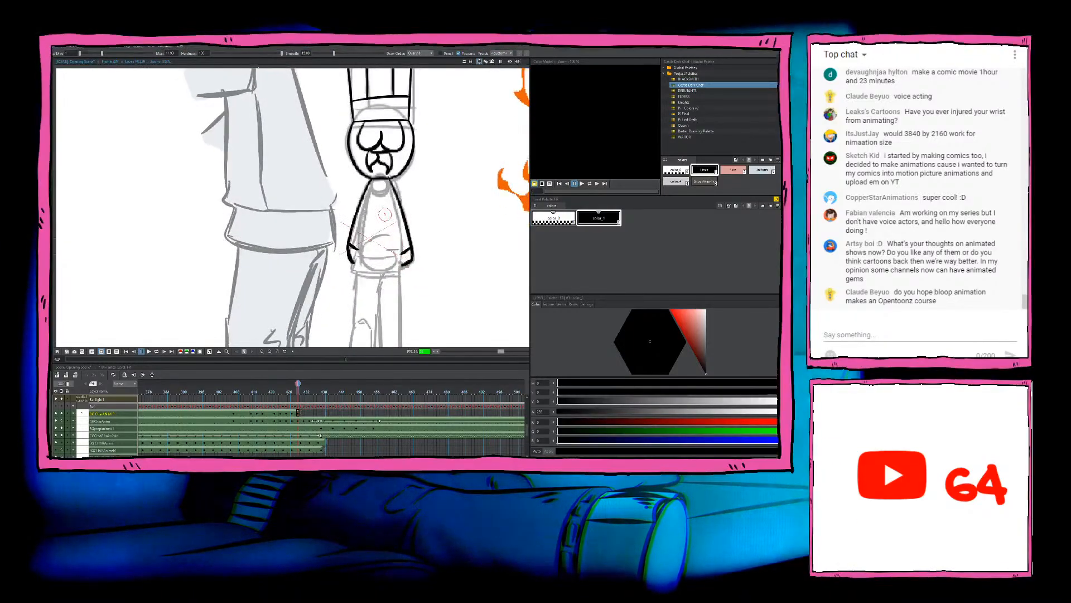
Step: Ink the left arm's inner line down to the hand and the horizontal line across the torso between the hands
{"action": "key", "text": "Left"}
{"action": "key", "text": "Right"}
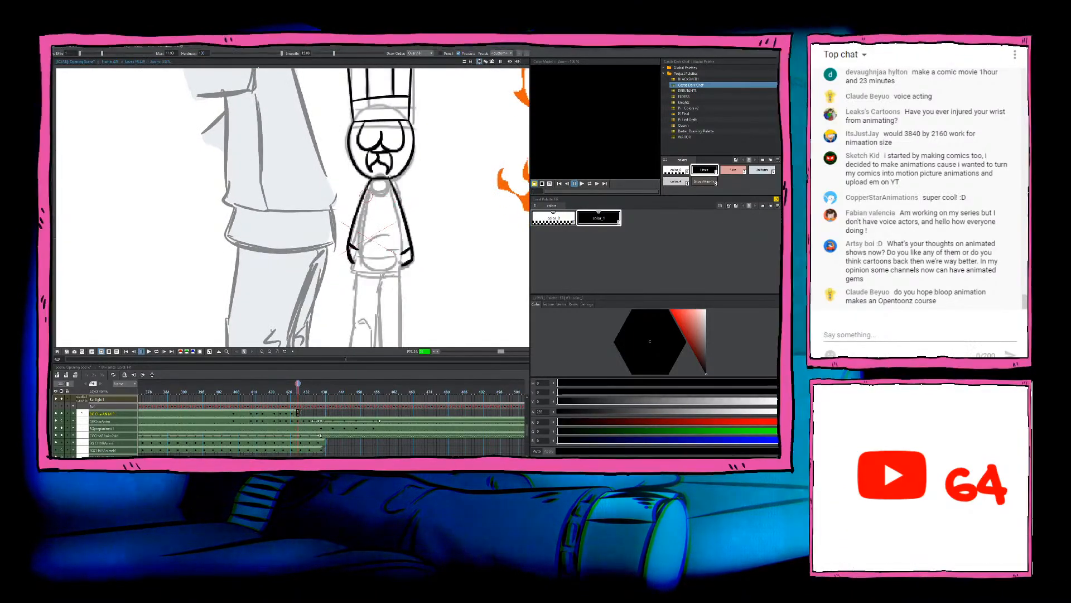
{"action": "left_click_drag", "start_coordinate": [371, 188], "coordinate": [353, 243]}
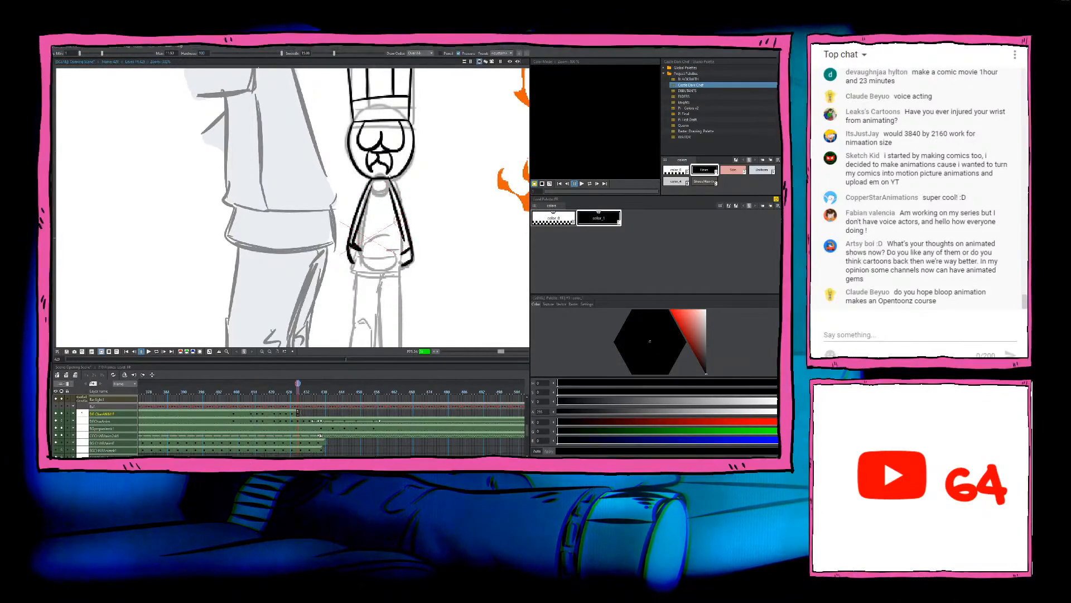
{"action": "left_click_drag", "start_coordinate": [354, 247], "coordinate": [403, 250]}
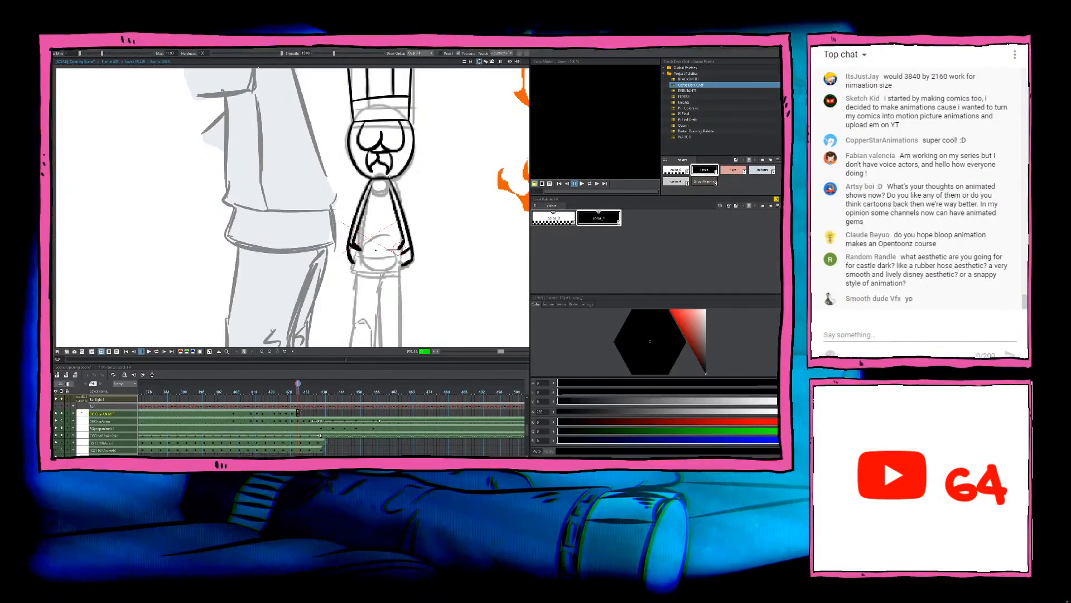
{"action": "key", "text": "b"}
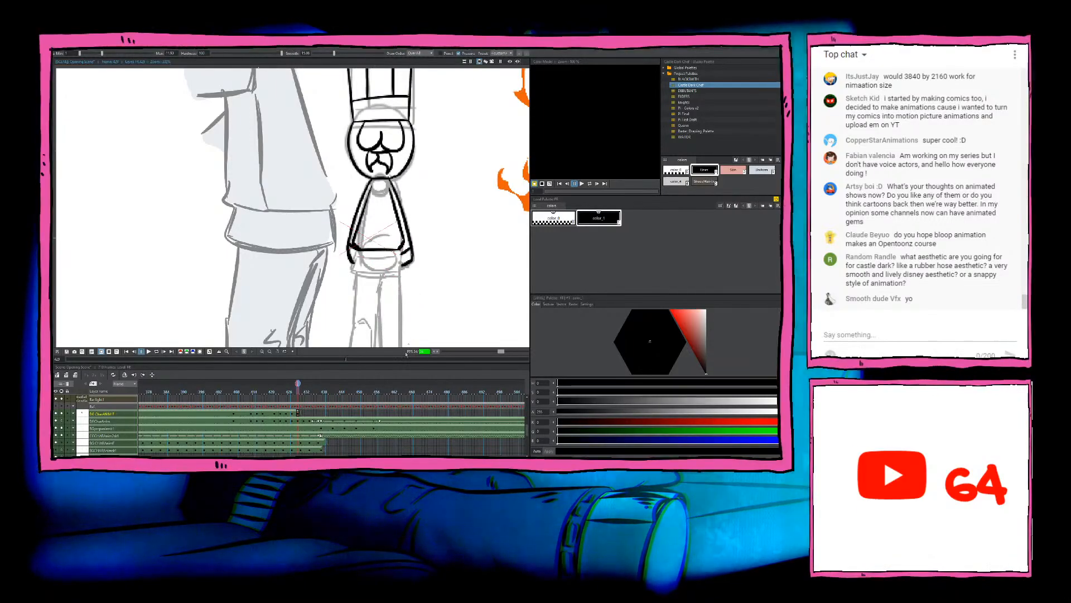
Step: Ink the shirt's bottom hem from one hand to the other, checking the previous frame and redoing the strokes until they fit
{"action": "key", "text": "comma"}
{"action": "key", "text": "period"}
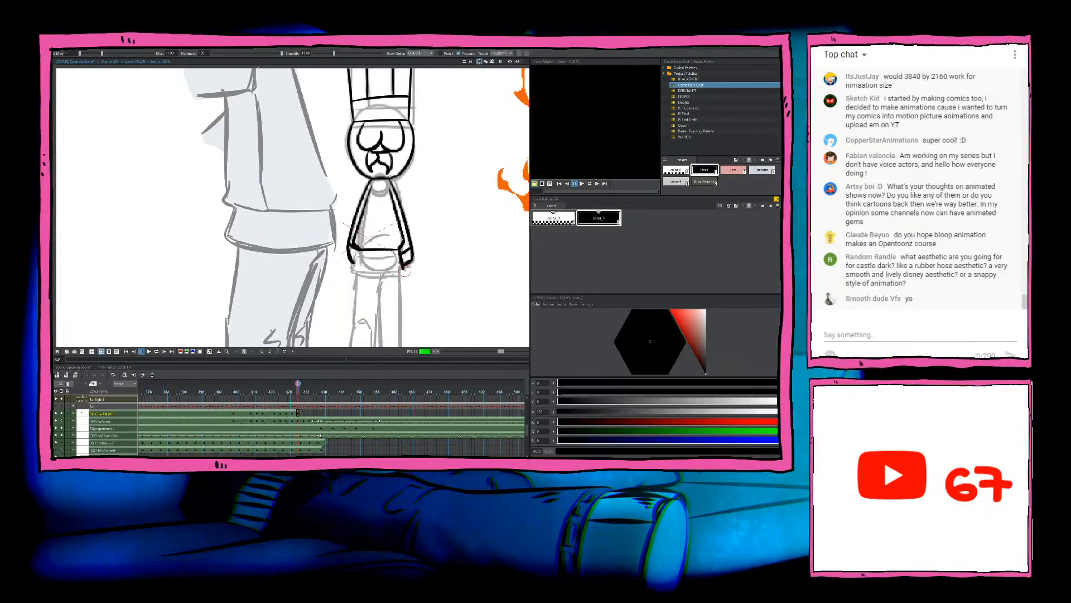
{"action": "left_click_drag", "start_coordinate": [350, 265], "coordinate": [362, 254]}
{"action": "key", "text": "ctrl+z"}
{"action": "key", "text": "ctrl+z"}
{"action": "key", "text": "e"}
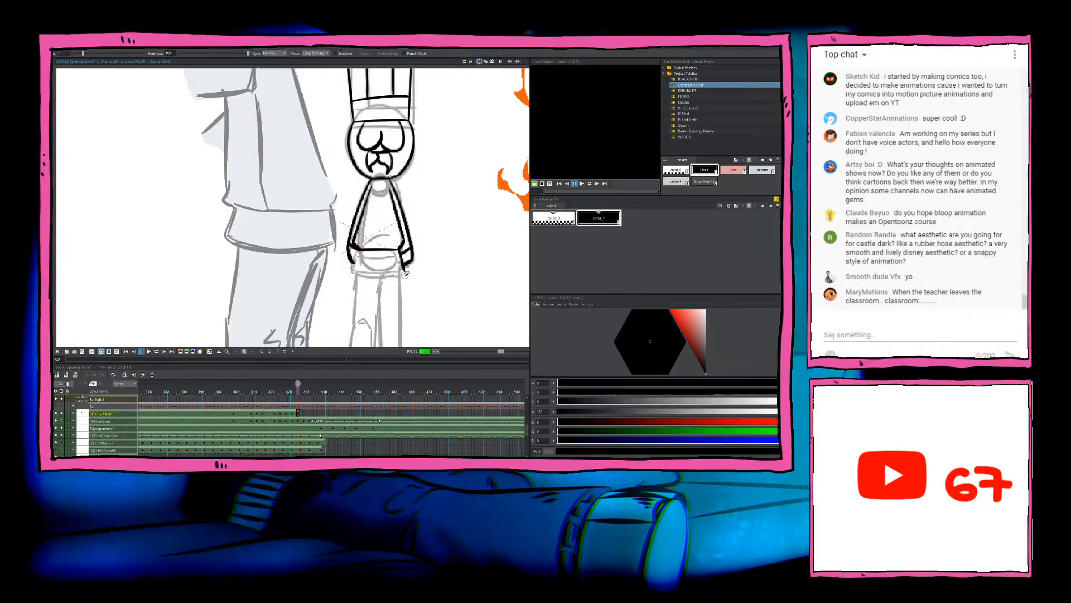
{"action": "mouse_move", "coordinate": [359, 251]}
{"action": "left_mouse_down"}
{"action": "mouse_move", "coordinate": [351, 269]}
{"action": "mouse_move", "coordinate": [408, 270]}
{"action": "left_mouse_up"}
{"action": "key", "text": "ctrl+z"}
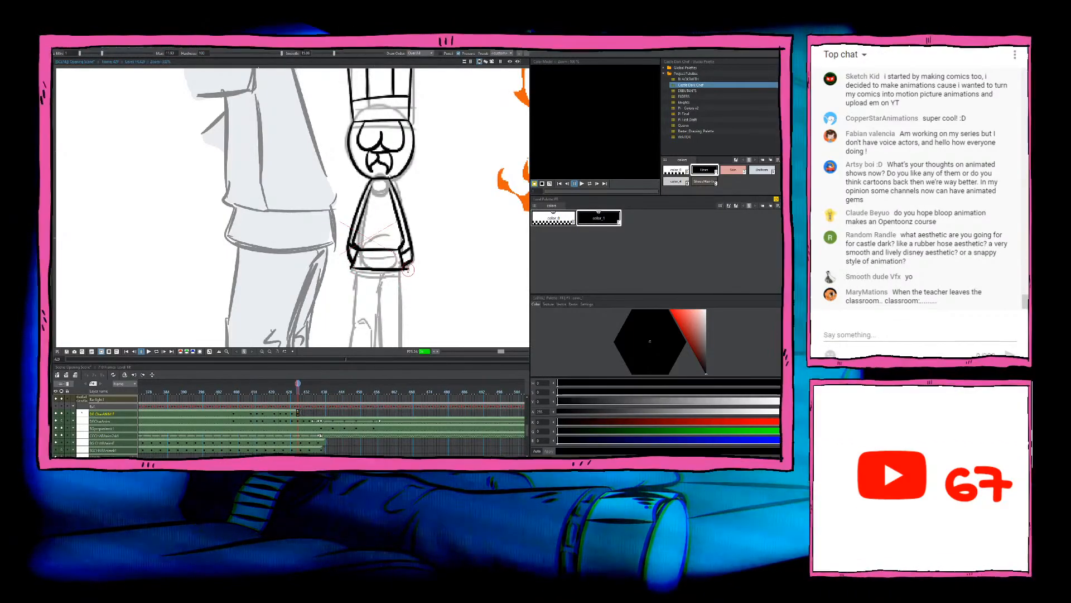
Step: Ink the left leg's outer line from the shirt hem to the knee and a short crotch mark, comparing with the previous frame
{"action": "key", "text": "b"}
{"action": "key", "text": "Left"}
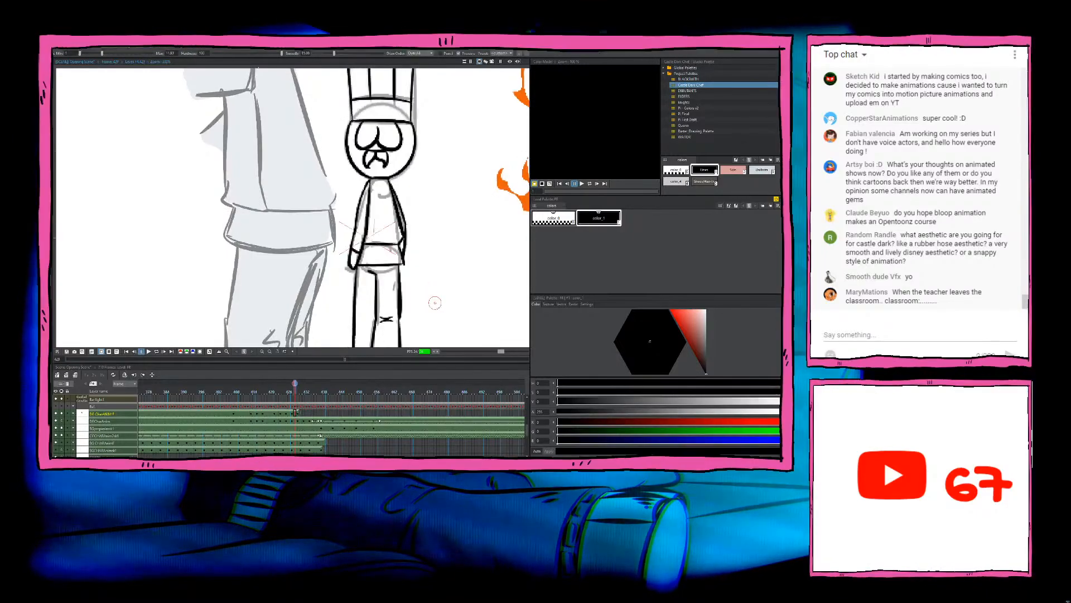
{"action": "key", "text": "Right"}
{"action": "left_click_drag", "start_coordinate": [437, 313], "coordinate": [427, 267]}
{"action": "key", "text": "Left"}
{"action": "key", "text": "Right"}
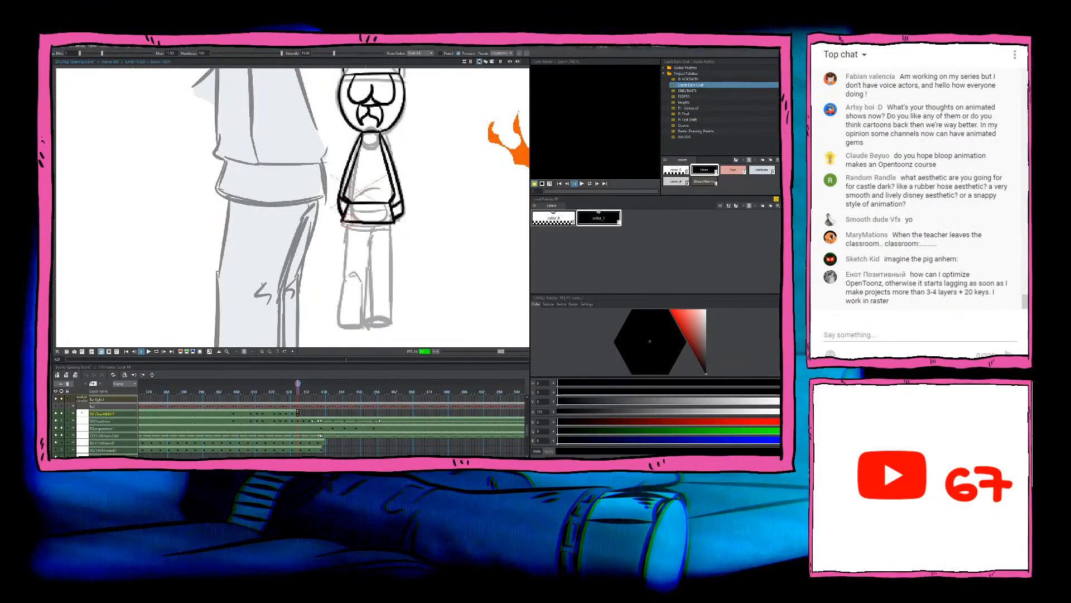
{"action": "left_click_drag", "start_coordinate": [347, 223], "coordinate": [347, 274]}
{"action": "key", "text": "ctrl+z"}
{"action": "left_click_drag", "start_coordinate": [348, 223], "coordinate": [347, 273]}
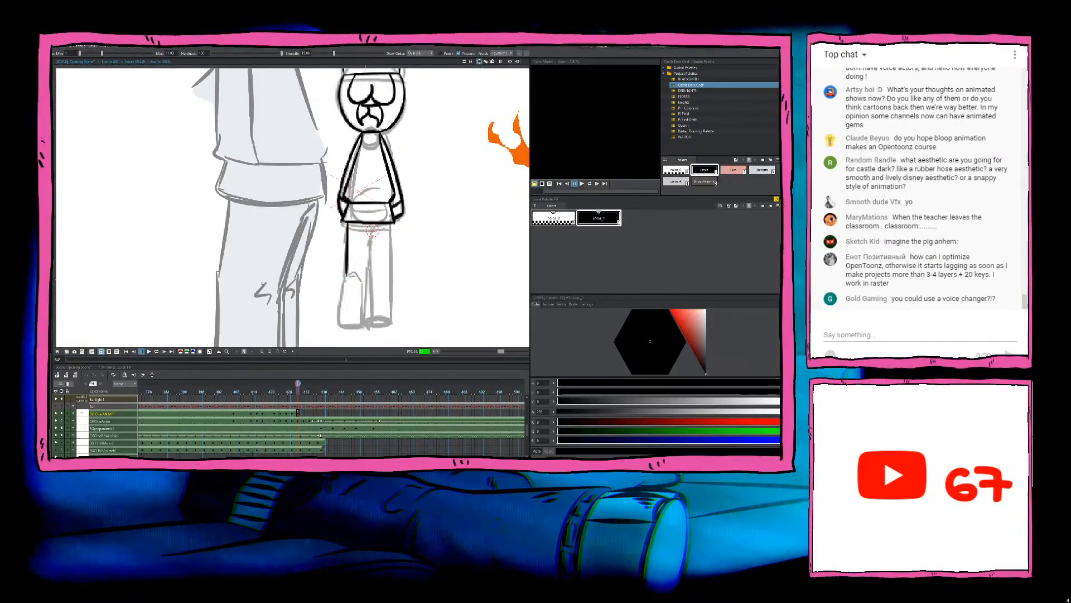
{"action": "key", "text": "comma"}
{"action": "key", "text": "period"}
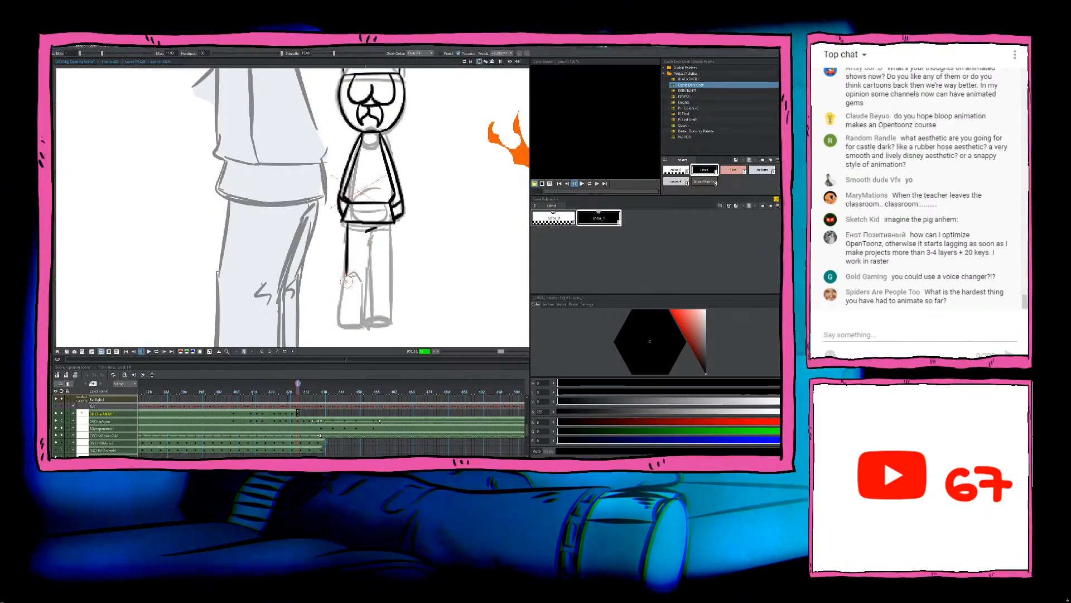
Step: Ink the left leg's outer line from the knee to the foot, the foot's bottom edge and the short knee crease
{"action": "left_click_drag", "start_coordinate": [347, 275], "coordinate": [337, 326]}
{"action": "key", "text": "ctrl+z"}
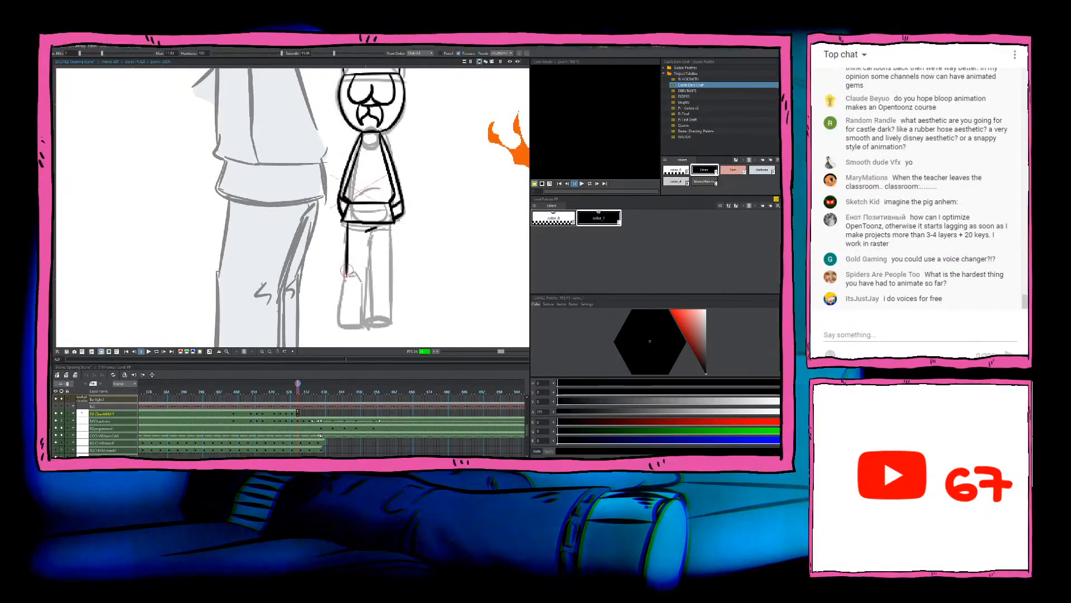
{"action": "left_click_drag", "start_coordinate": [347, 274], "coordinate": [340, 326]}
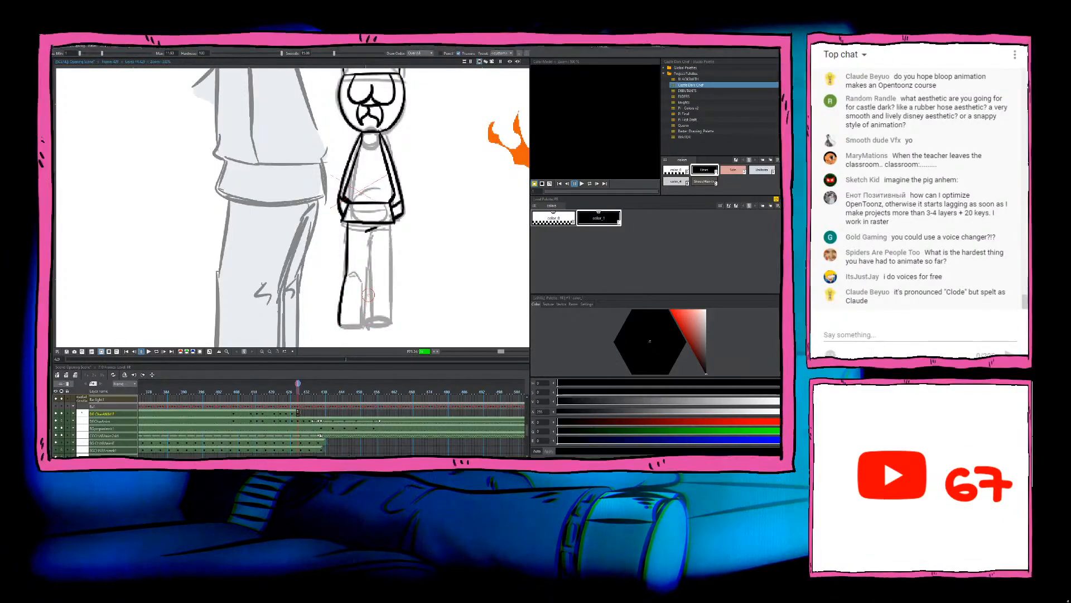
{"action": "left_click_drag", "start_coordinate": [341, 326], "coordinate": [366, 327]}
{"action": "key", "text": "ctrl+z"}
{"action": "left_click_drag", "start_coordinate": [348, 276], "coordinate": [355, 277]}
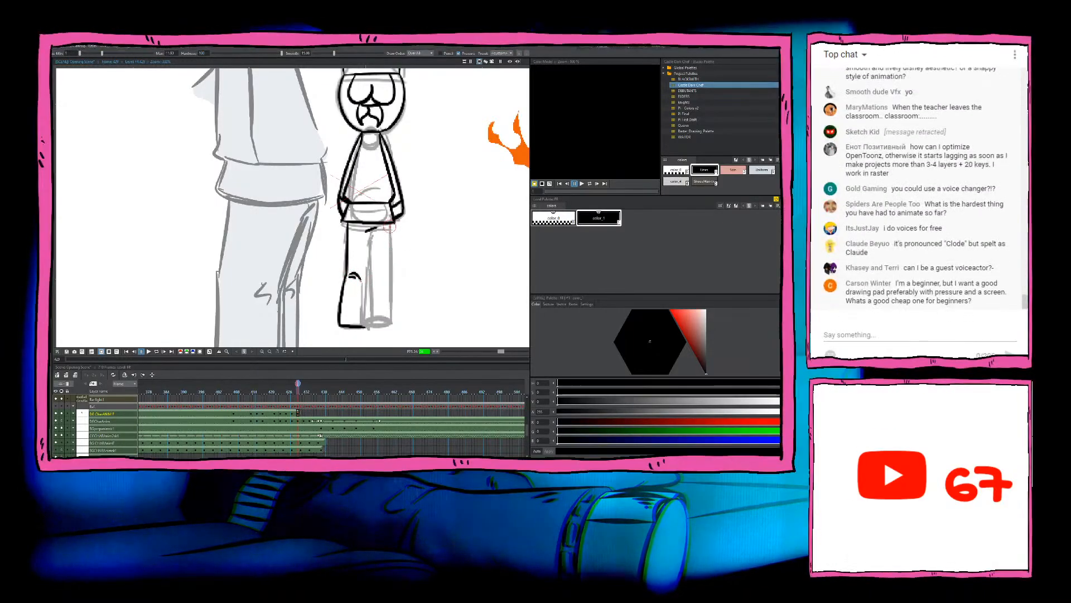
Step: Ink the right leg's outer line, the line between the legs and the right foot's bottom edge, checking them against the previous frame
{"action": "left_click_drag", "start_coordinate": [394, 225], "coordinate": [390, 325]}
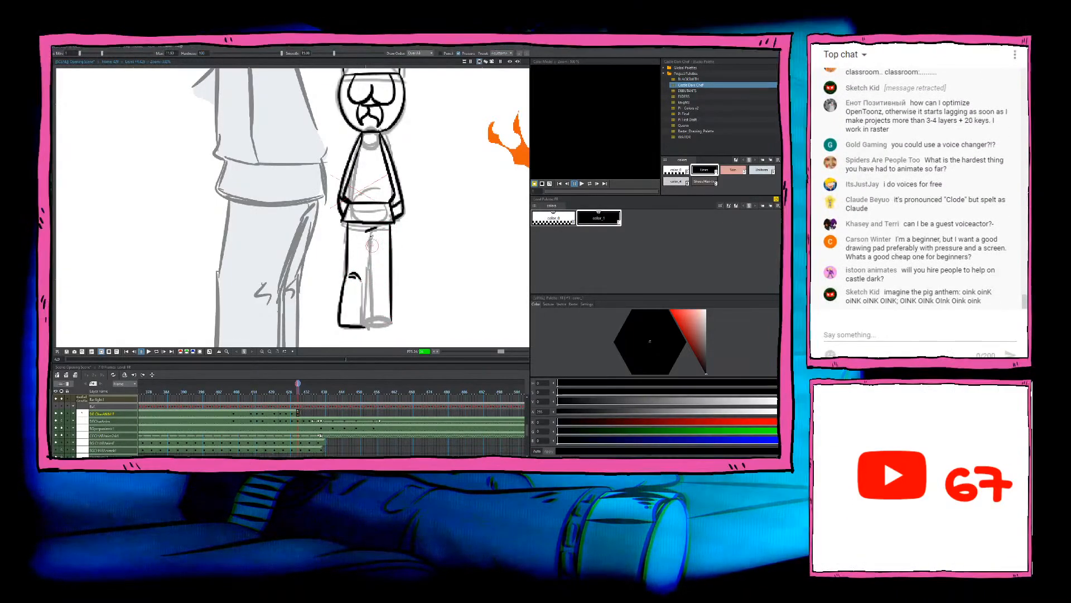
{"action": "mouse_move", "coordinate": [370, 228]}
{"action": "left_mouse_down"}
{"action": "mouse_move", "coordinate": [364, 323]}
{"action": "mouse_move", "coordinate": [392, 323]}
{"action": "mouse_move", "coordinate": [369, 327]}
{"action": "left_mouse_up"}
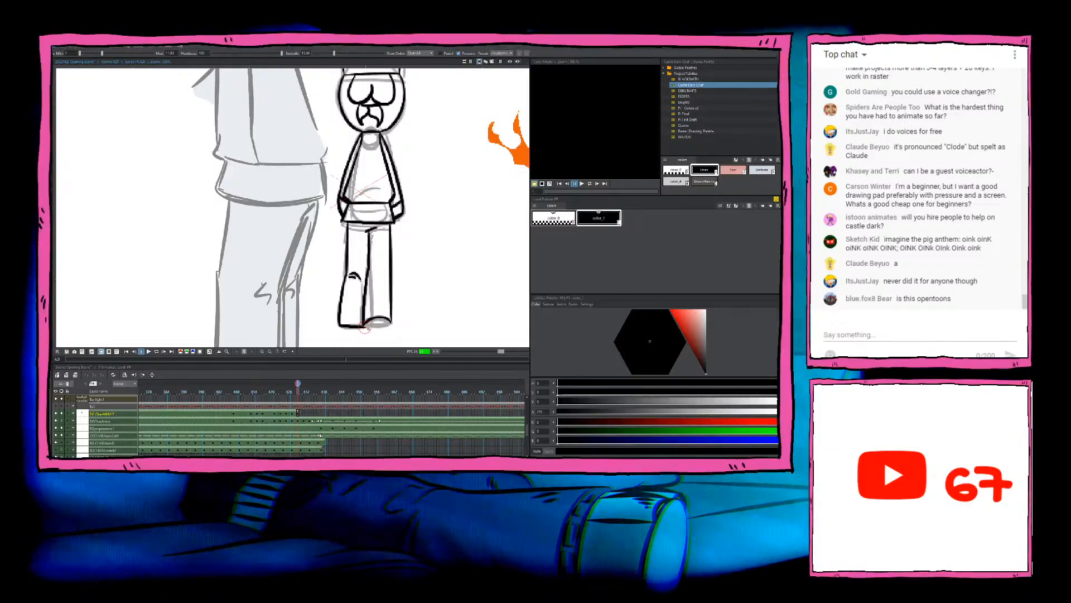
{"action": "left_click_drag", "start_coordinate": [385, 324], "coordinate": [391, 320]}
{"action": "key", "text": "comma"}
{"action": "key", "text": "period"}
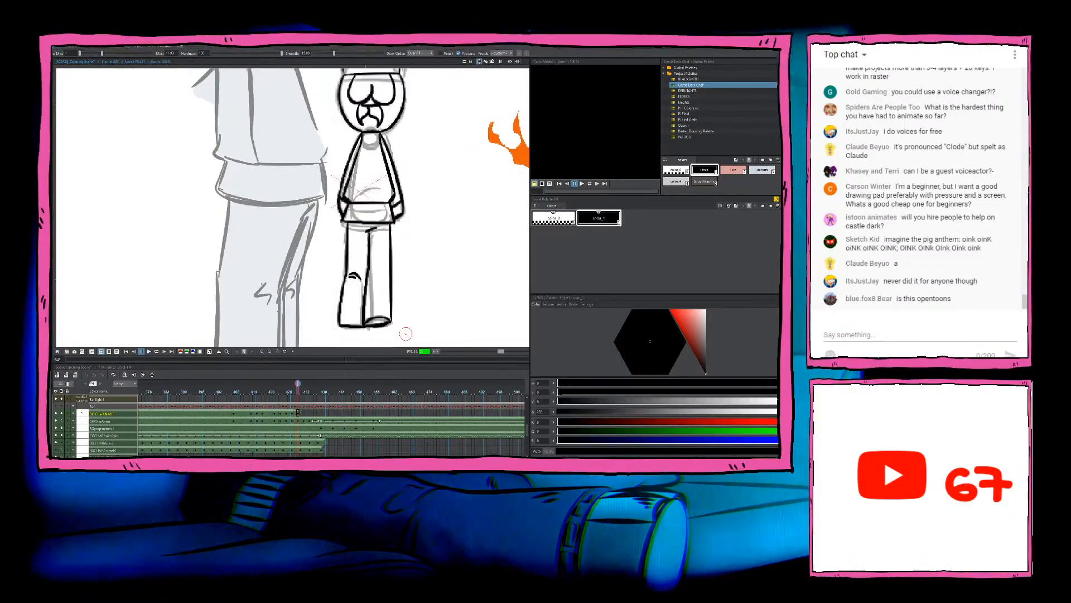
{"action": "key", "text": "comma"}
{"action": "key", "text": "period"}
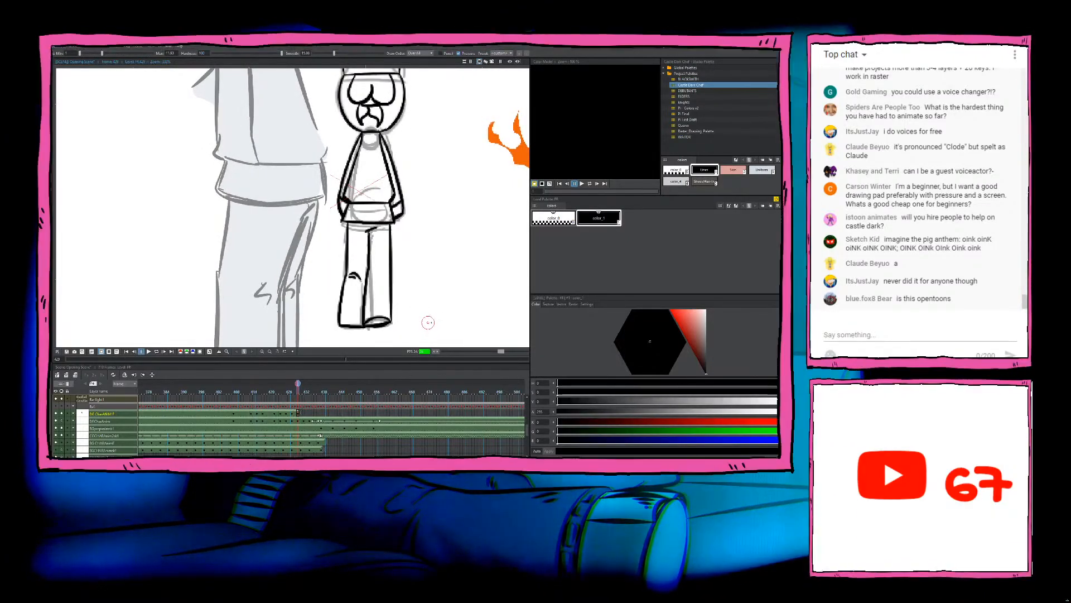
{"action": "key", "text": "comma"}
{"action": "key", "text": "period"}
Step: Reduce the eraser size and clean up the line art of the chef's completed figure
{"action": "left_click_drag", "start_coordinate": [445, 264], "coordinate": [441, 306]}
{"action": "key", "text": "e"}
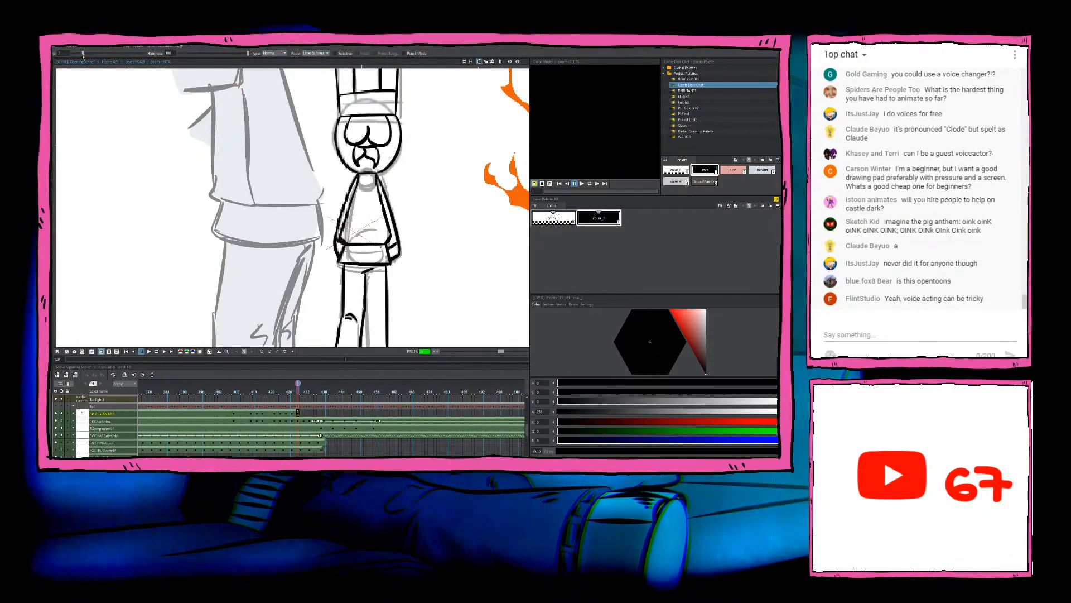
{"action": "left_click_drag", "start_coordinate": [83, 55], "coordinate": [77, 54]}
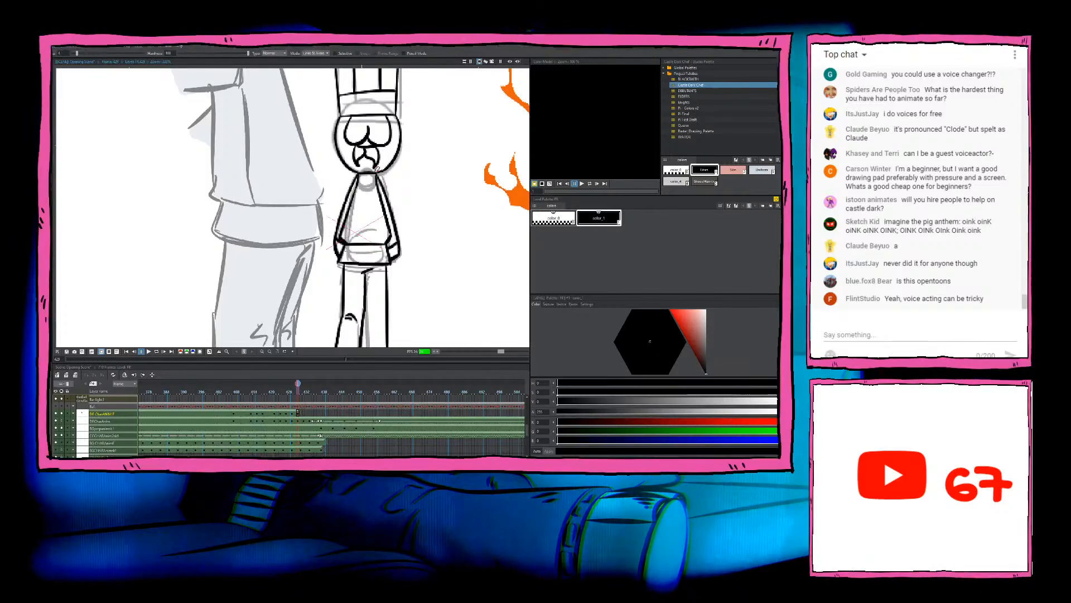
{"action": "key", "text": "b"}
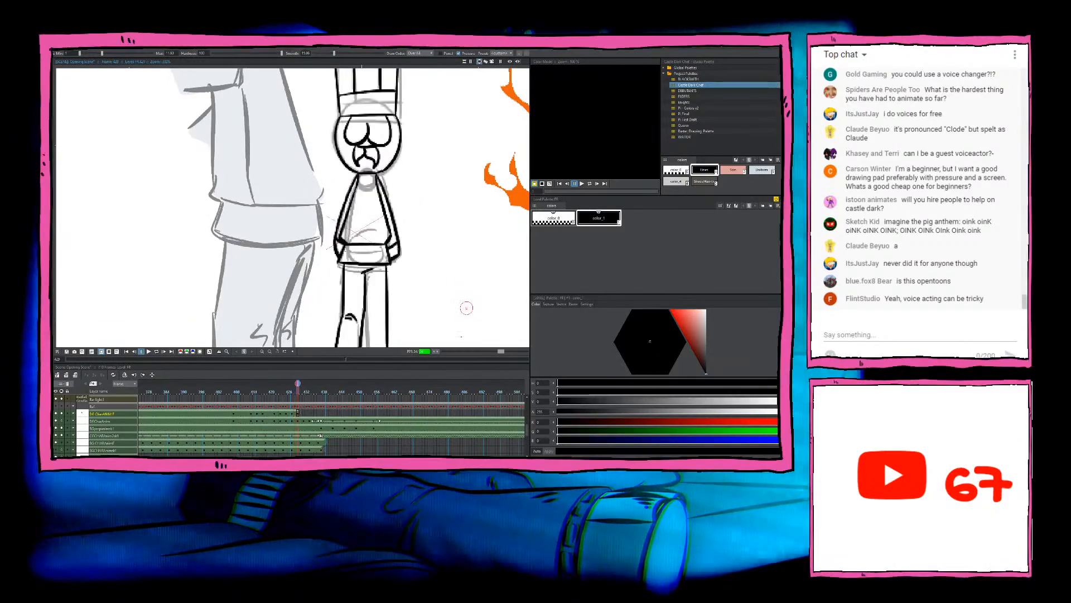
Step: Compare the finished chef drawing with the previous frame and advance to the next frame that has only the rough sketch
{"action": "scroll", "coordinate": [432, 218], "scroll_direction": "down", "scroll_amount": 5}
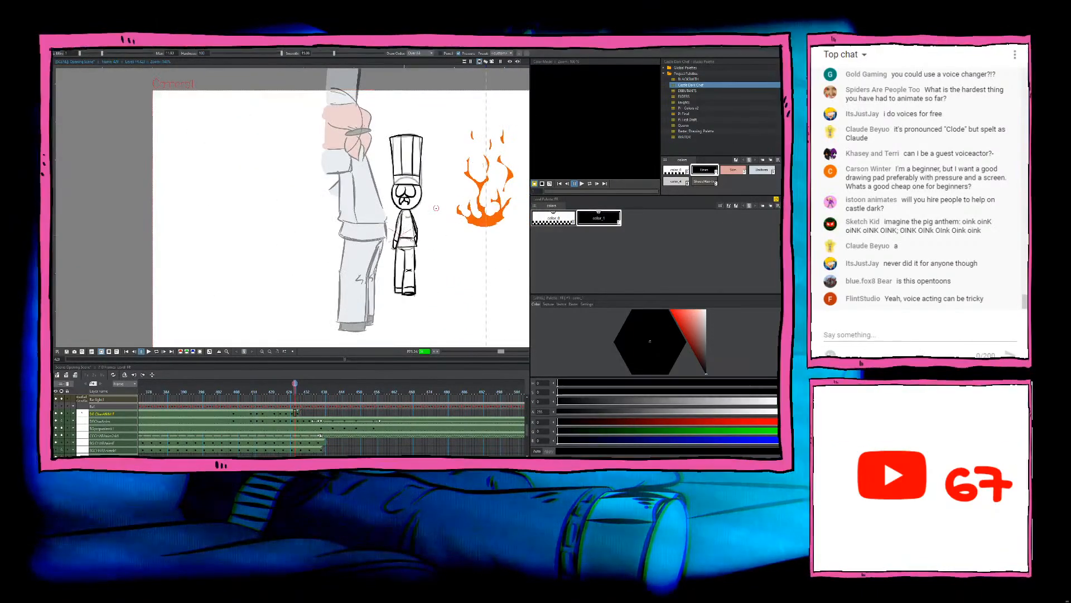
{"action": "scroll", "coordinate": [433, 227], "scroll_direction": "up", "scroll_amount": 4}
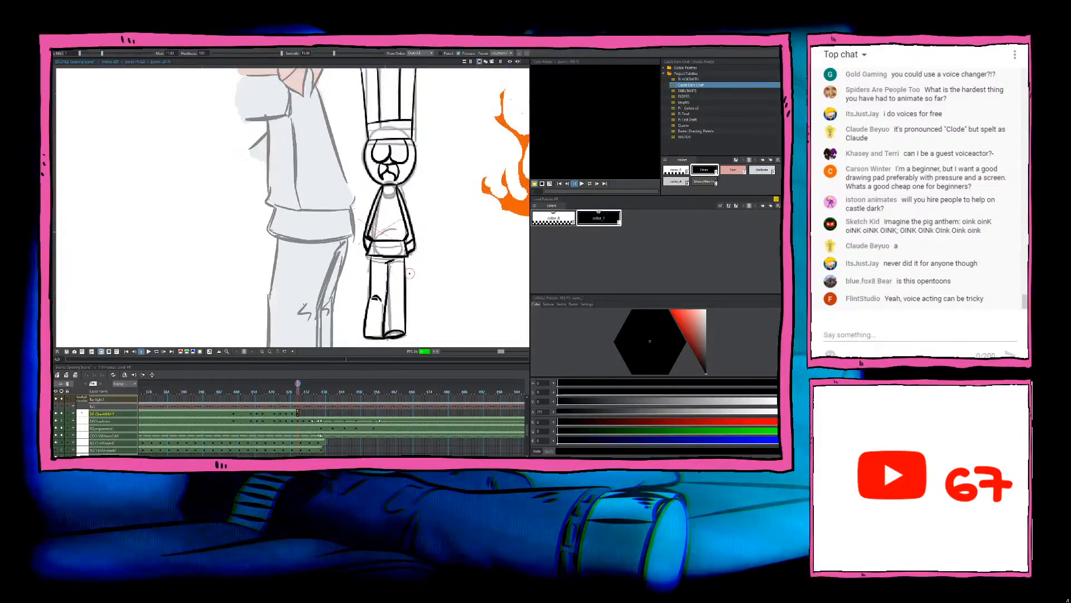
{"action": "key", "text": "comma"}
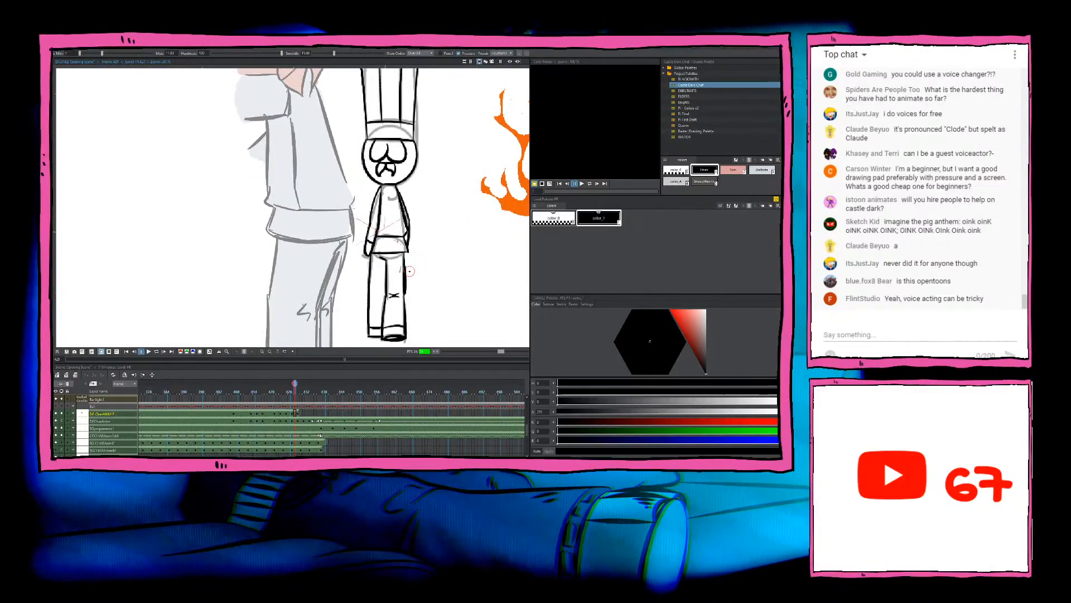
{"action": "key", "text": "period"}
{"action": "key", "text": "period"}
{"action": "key", "text": "period"}
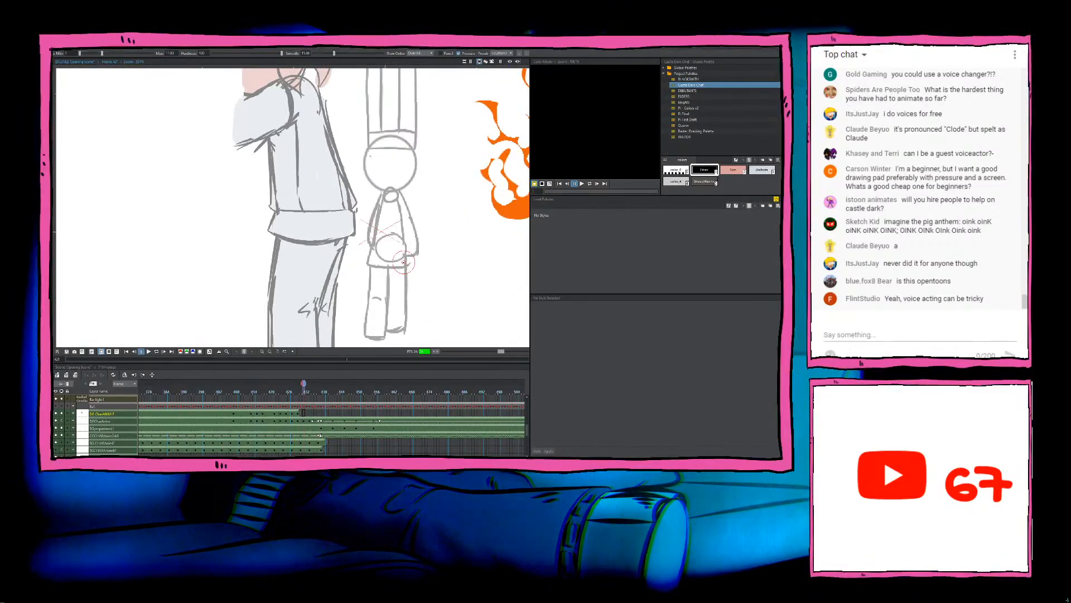
Step: Compare the new frame's rough chef sketch with the inked chef on the previous frame
{"action": "key", "text": "e"}
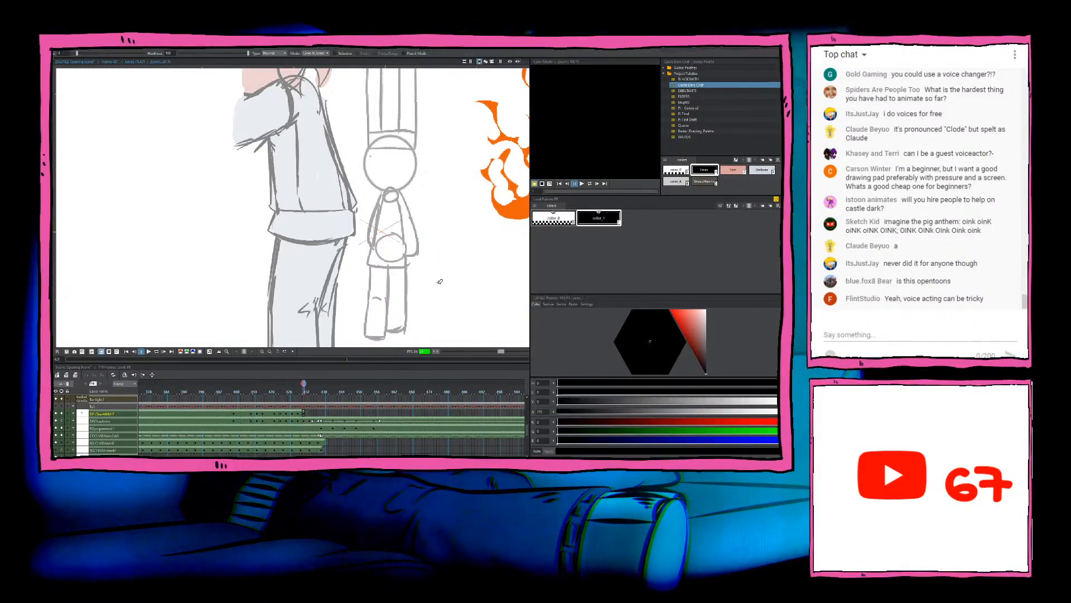
{"action": "scroll", "coordinate": [438, 282], "scroll_direction": "up", "scroll_amount": 1}
{"action": "key", "text": "b"}
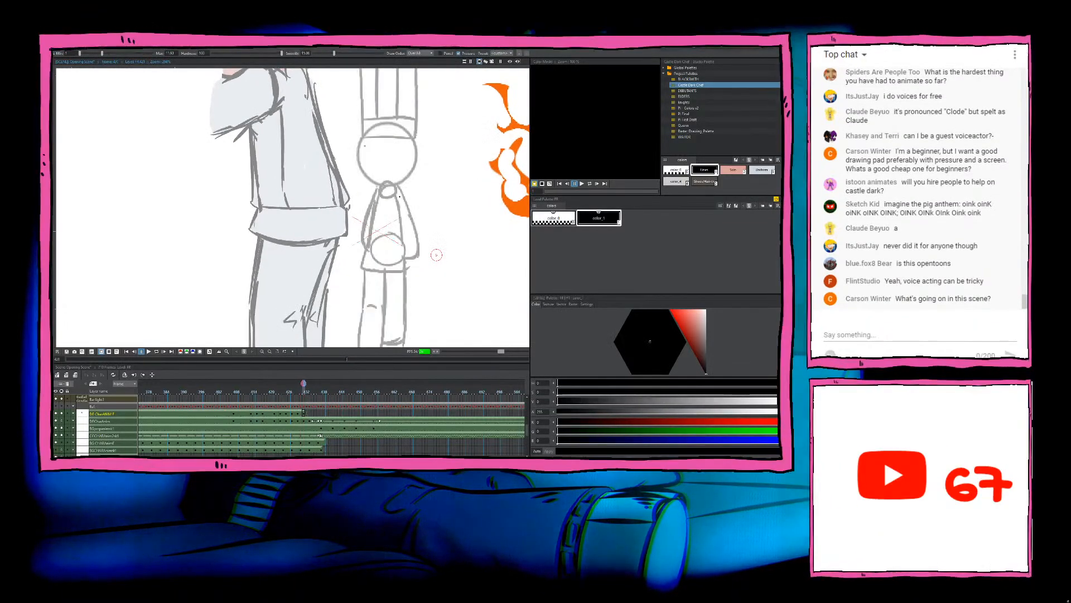
{"action": "key", "text": "comma"}
{"action": "key", "text": "period"}
{"action": "left_click_drag", "start_coordinate": [440, 224], "coordinate": [437, 298]}
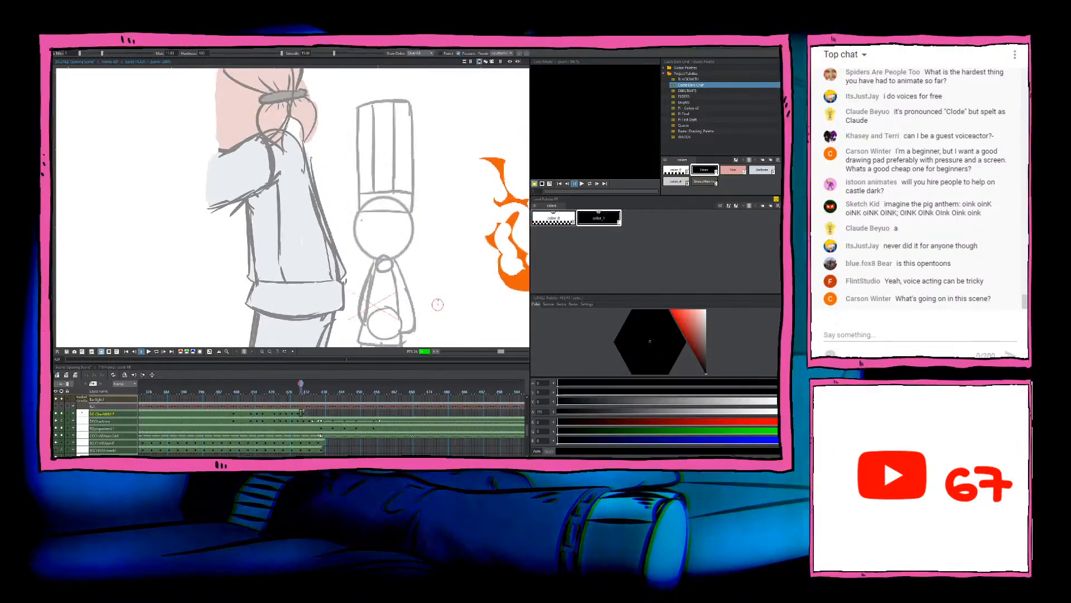
{"action": "key", "text": "comma"}
{"action": "key", "text": "period"}
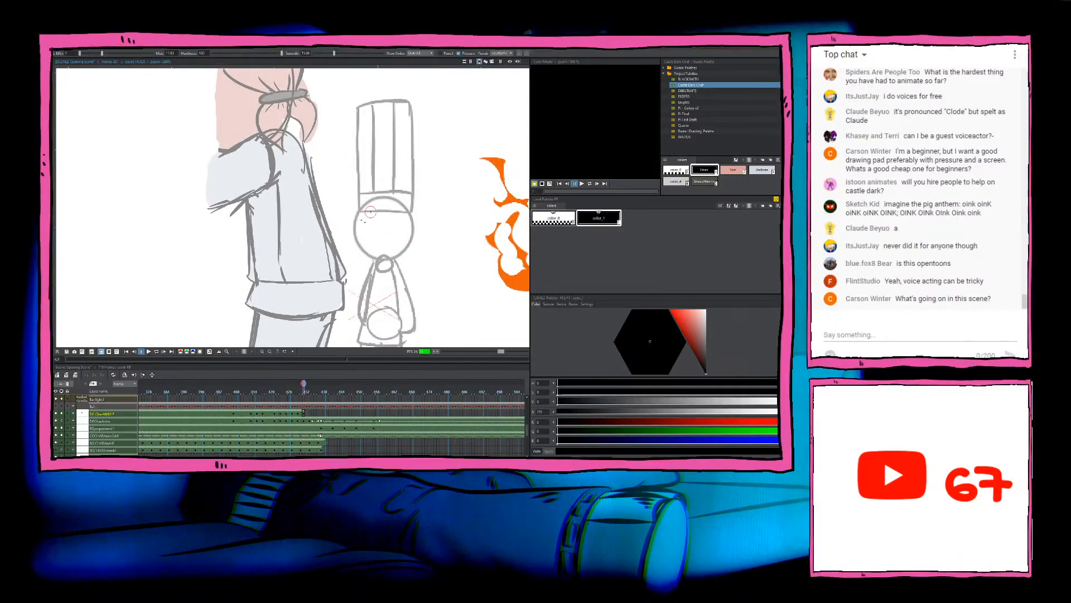
Step: Ink the chef's two rounded eye curves inside the rough head, redoing the first stroke and checking it against the previous frame
{"action": "key", "text": "ctrl+z"}
{"action": "left_click_drag", "start_coordinate": [371, 211], "coordinate": [383, 234]}
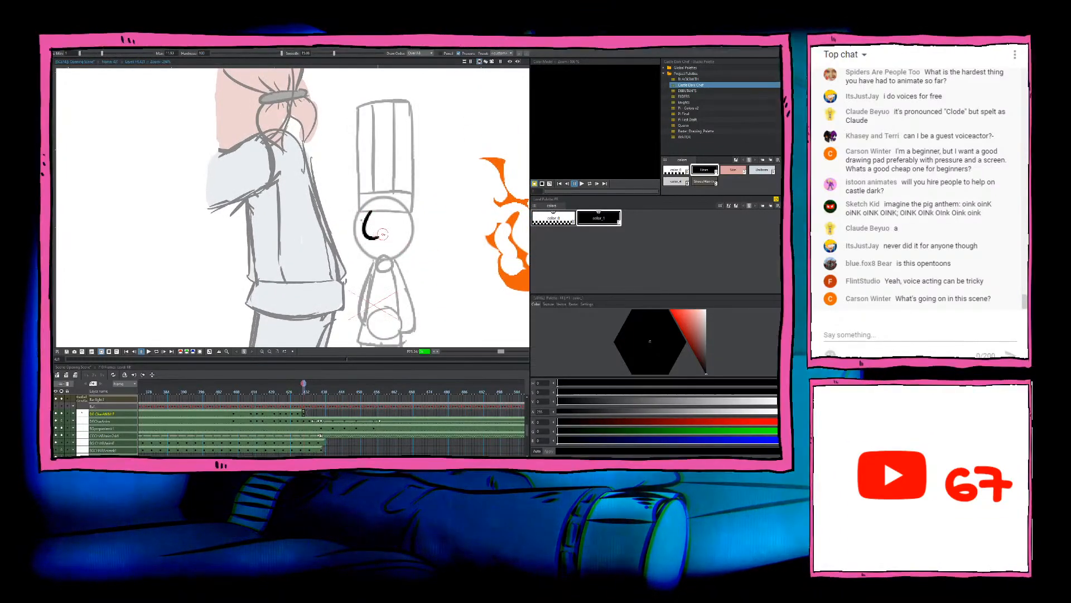
{"action": "key", "text": "Right"}
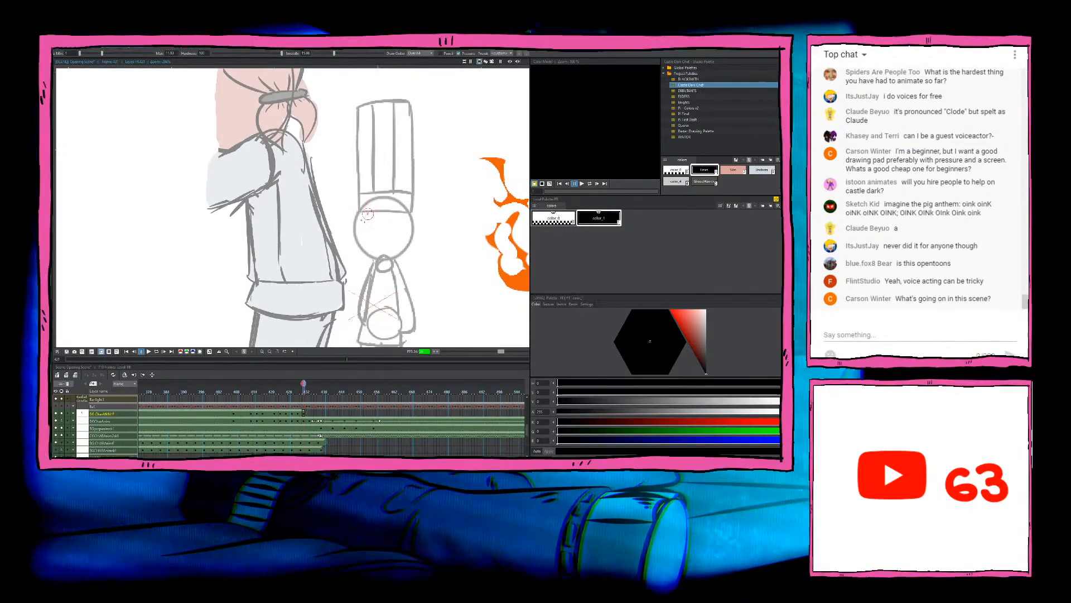
{"action": "key", "text": "Left"}
{"action": "key", "text": "Right"}
{"action": "key", "text": "ctrl+z"}
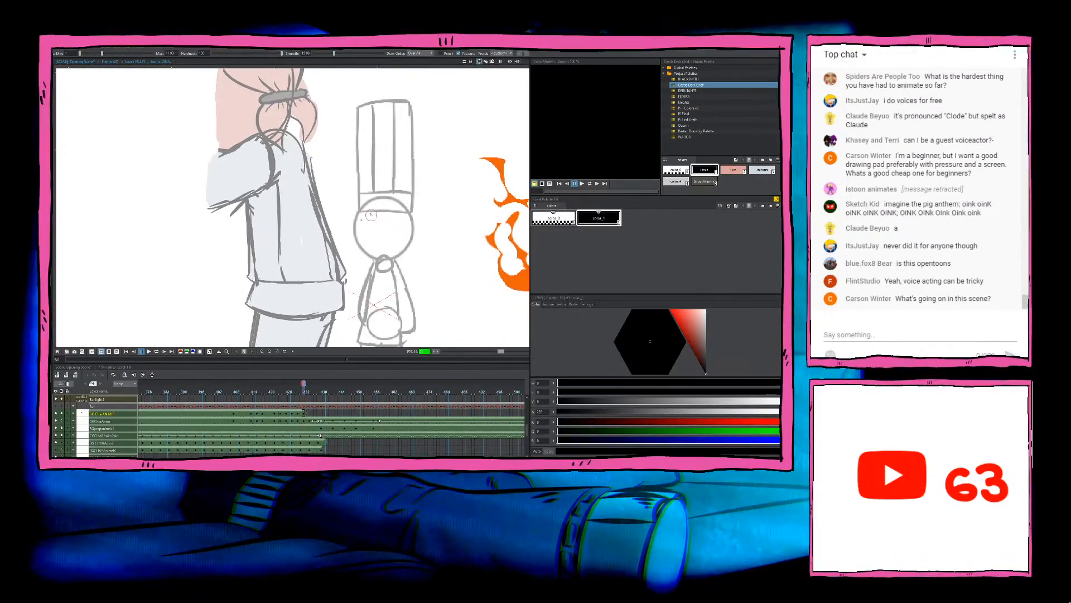
{"action": "left_click_drag", "start_coordinate": [371, 212], "coordinate": [383, 227]}
{"action": "key", "text": "Left"}
{"action": "key", "text": "Right"}
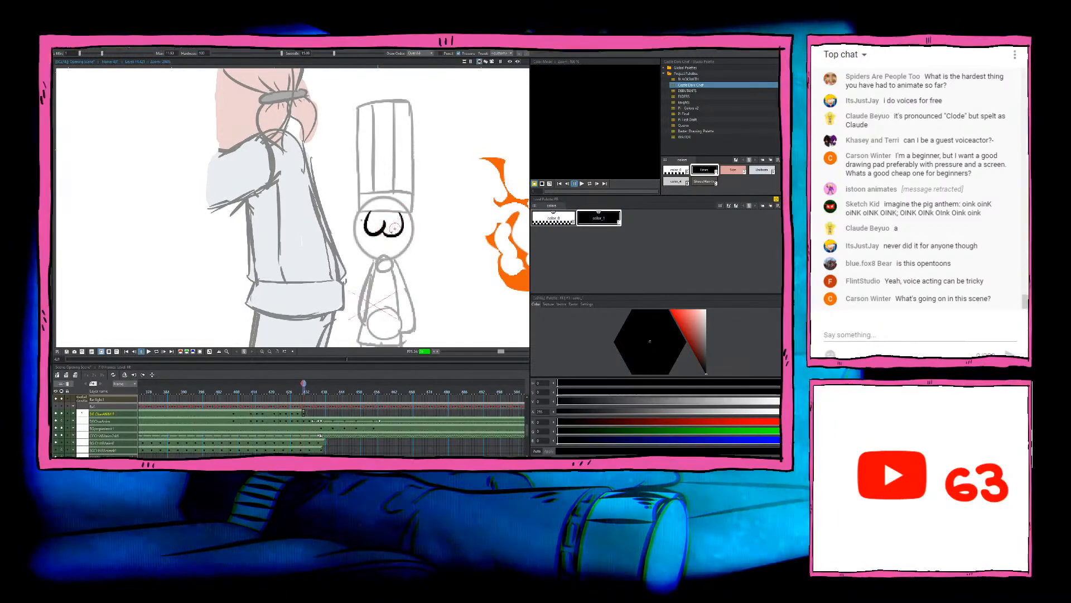
{"action": "key", "text": "Left"}
{"action": "key", "text": "Right"}
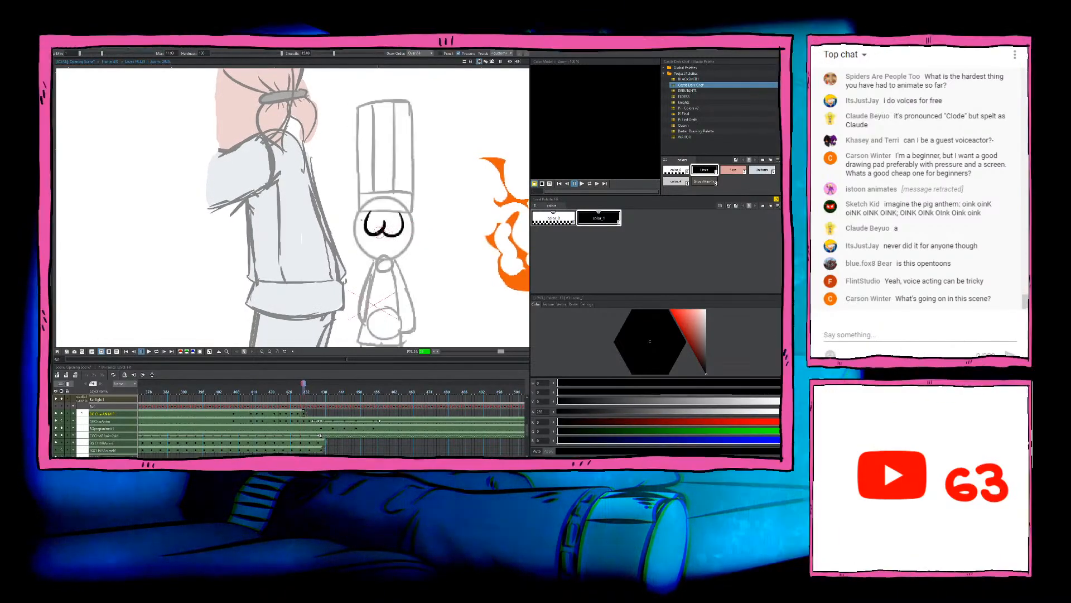
Step: Ink the nose and the mouth lines below the eyes, comparing them with the previous frame
{"action": "left_click_drag", "start_coordinate": [383, 241], "coordinate": [393, 244]}
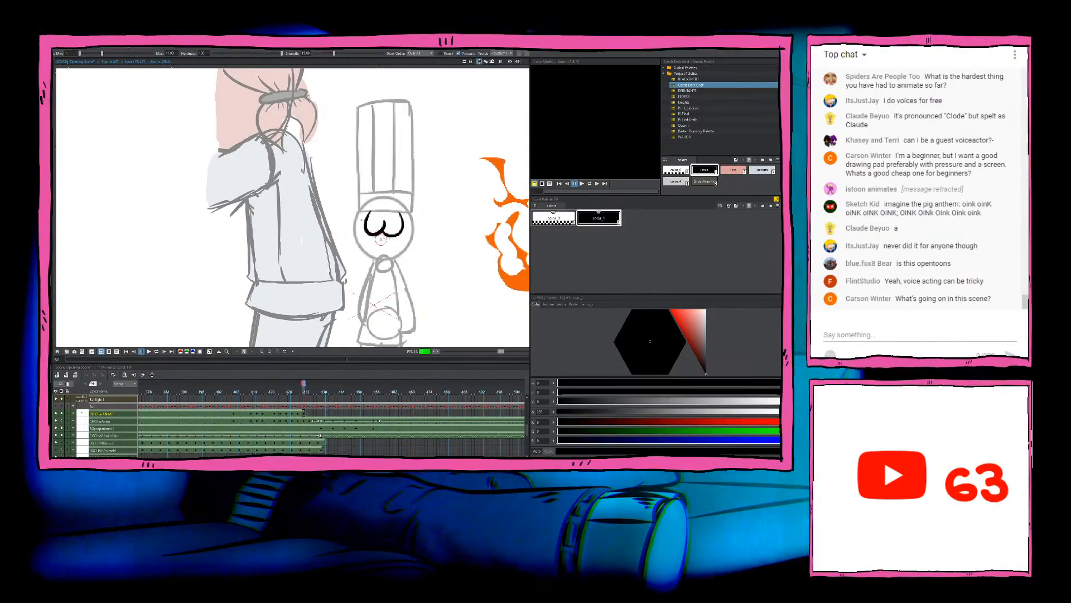
{"action": "key", "text": "Left"}
{"action": "key", "text": "Right"}
{"action": "mouse_move", "coordinate": [374, 255]}
{"action": "left_mouse_down"}
{"action": "mouse_move", "coordinate": [384, 237]}
{"action": "mouse_move", "coordinate": [394, 252]}
{"action": "left_mouse_up"}
{"action": "key", "text": "Left"}
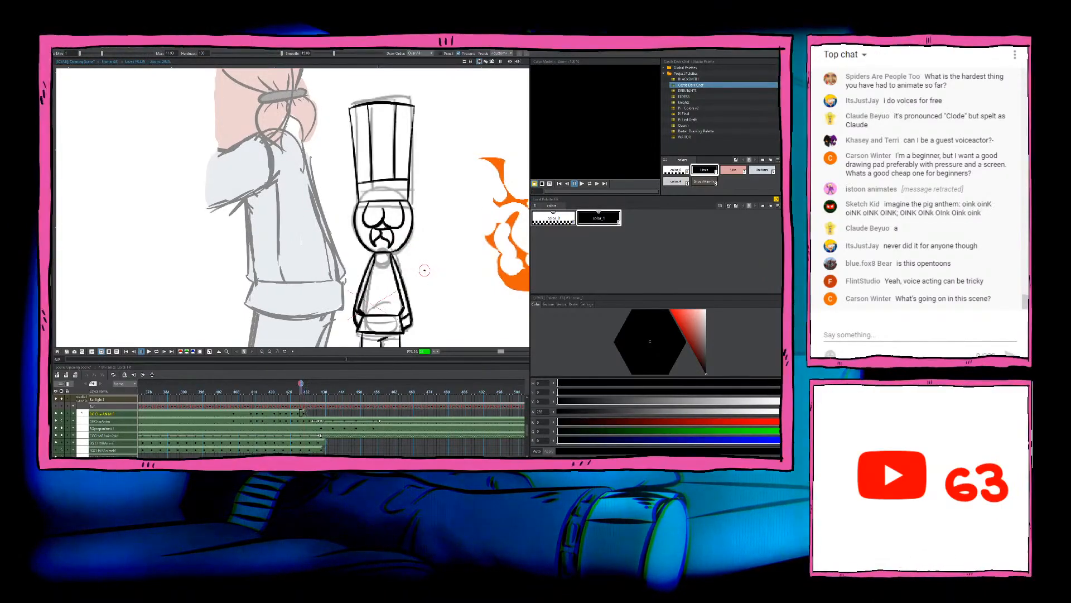
{"action": "key", "text": "Right"}
Step: Ink the left side of the head outline from the hat line to the chin, redoing the curve until it fits
{"action": "left_click_drag", "start_coordinate": [359, 212], "coordinate": [375, 258]}
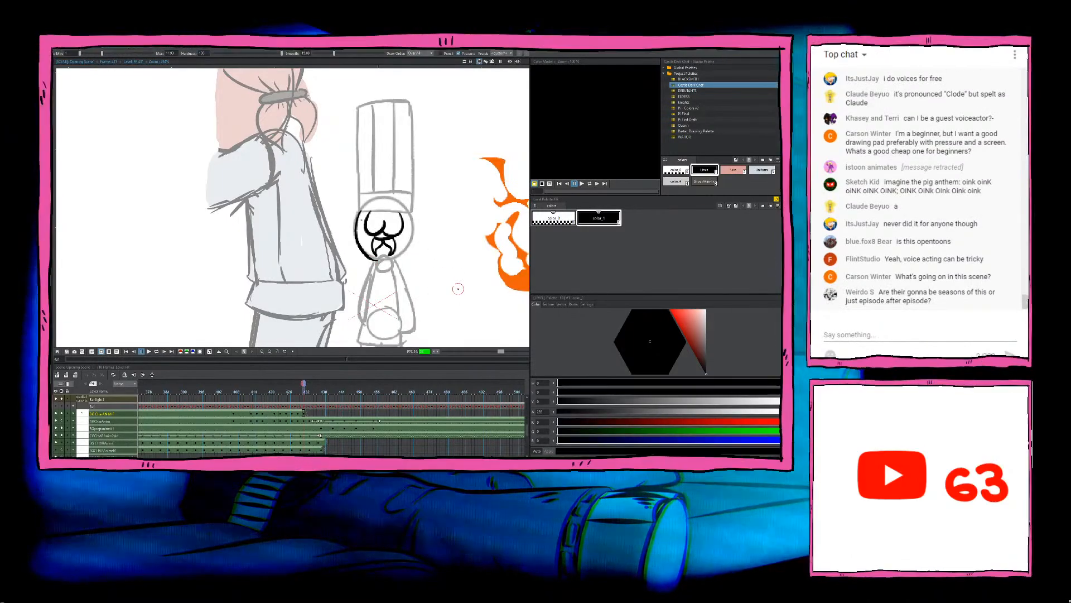
{"action": "key", "text": "ctrl+z"}
{"action": "key", "text": "ctrl+z"}
{"action": "mouse_move", "coordinate": [361, 210]}
{"action": "left_mouse_down"}
{"action": "mouse_move", "coordinate": [355, 237]}
{"action": "mouse_move", "coordinate": [382, 261]}
{"action": "left_mouse_up"}
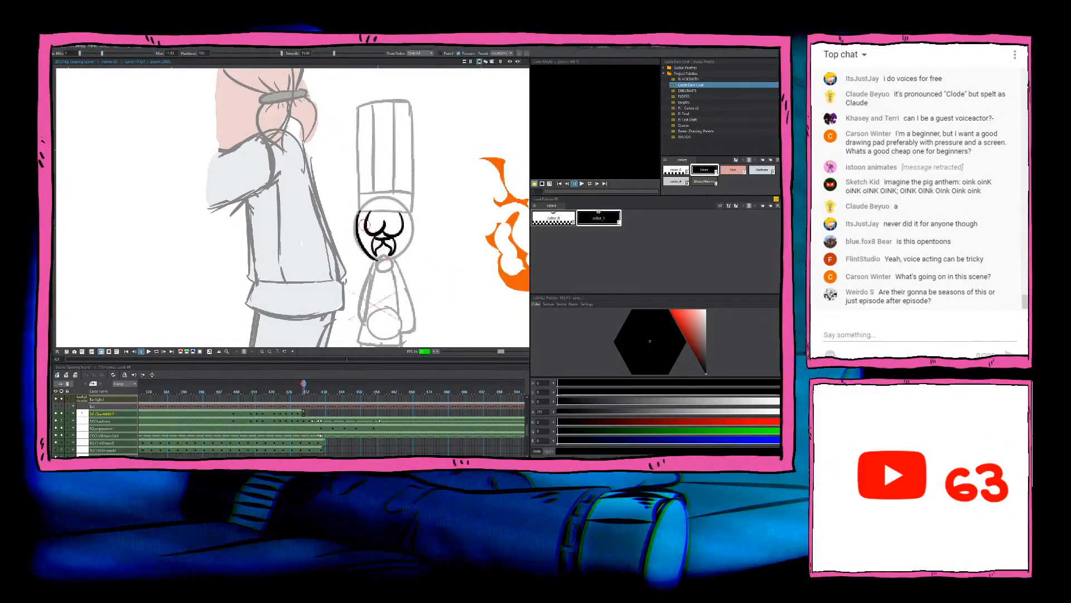
{"action": "key", "text": "ctrl+z"}
{"action": "left_click_drag", "start_coordinate": [358, 212], "coordinate": [379, 259]}
{"action": "key", "text": "ctrl+z"}
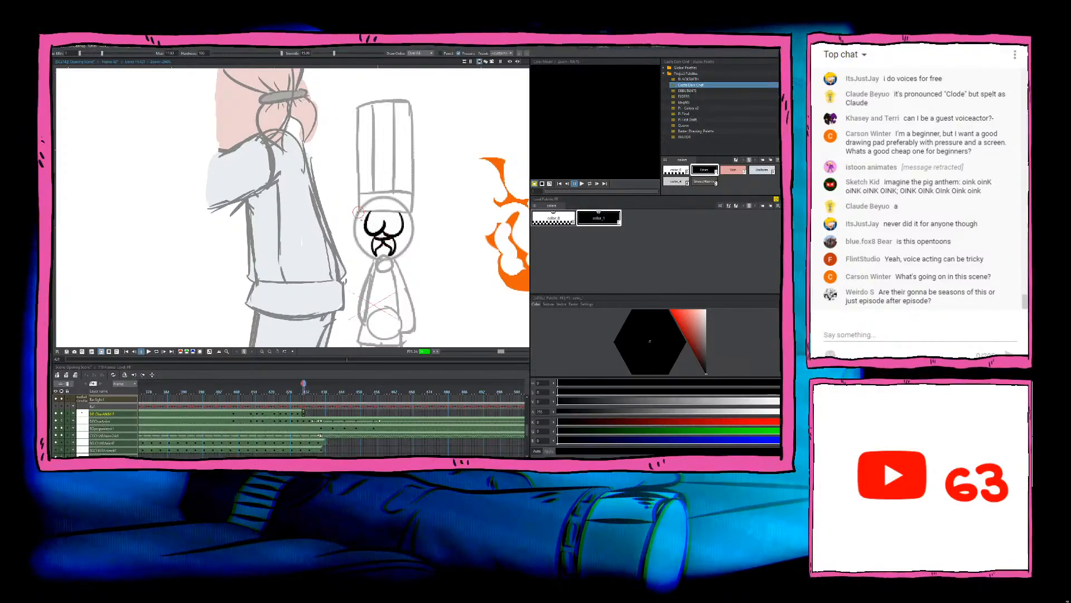
{"action": "left_click_drag", "start_coordinate": [359, 211], "coordinate": [382, 262]}
{"action": "key", "text": "ctrl+z"}
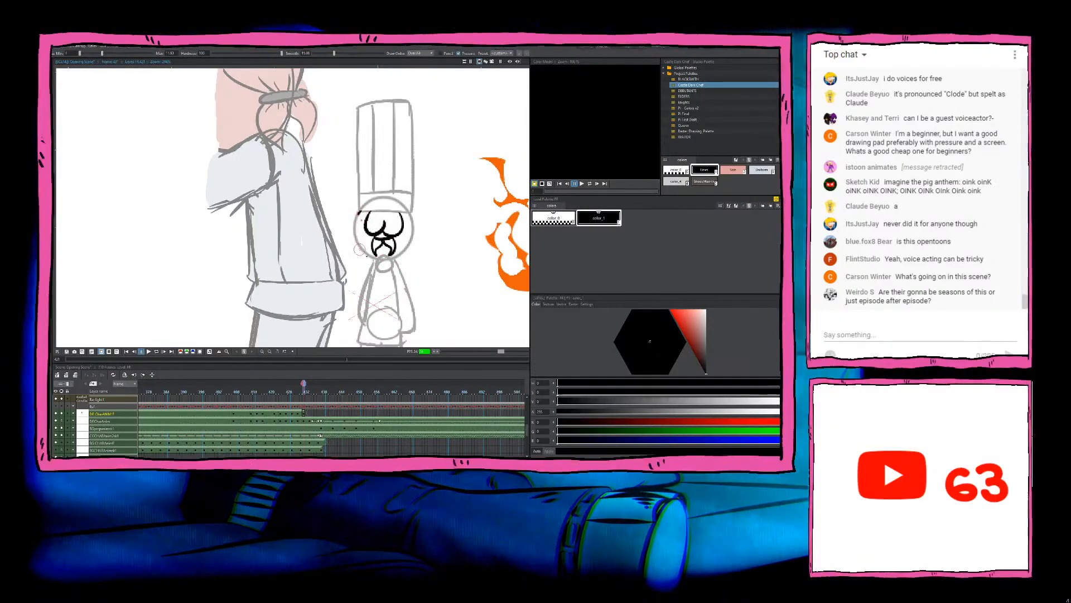
{"action": "left_click_drag", "start_coordinate": [358, 212], "coordinate": [390, 264]}
{"action": "key", "text": "ctrl+z"}
{"action": "left_click_drag", "start_coordinate": [358, 212], "coordinate": [381, 256]}
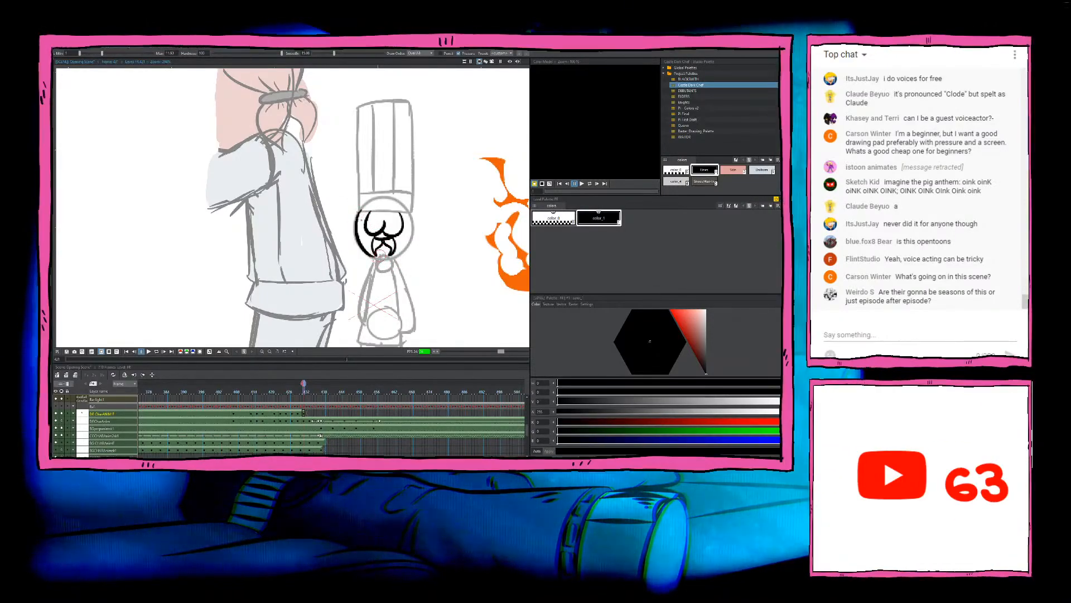
{"action": "key", "text": "ctrl+z"}
{"action": "left_click_drag", "start_coordinate": [358, 212], "coordinate": [382, 258]}
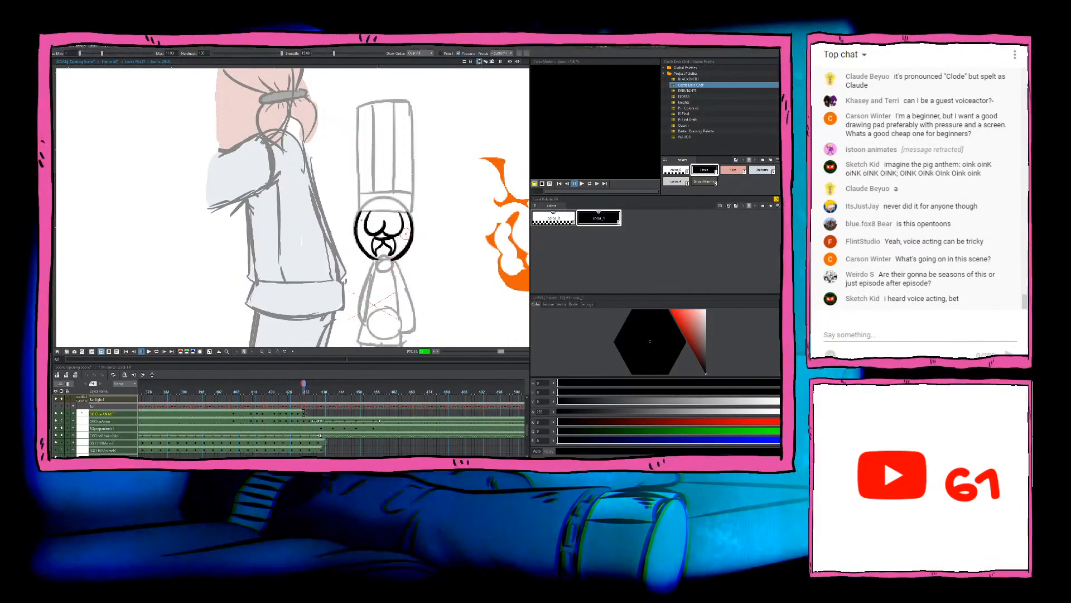
Step: Ink the right side of the head outline down to the chin and check the head against the preceding frames
{"action": "mouse_move", "coordinate": [411, 217]}
{"action": "left_mouse_down"}
{"action": "mouse_move", "coordinate": [405, 254]}
{"action": "mouse_move", "coordinate": [380, 258]}
{"action": "left_mouse_up"}
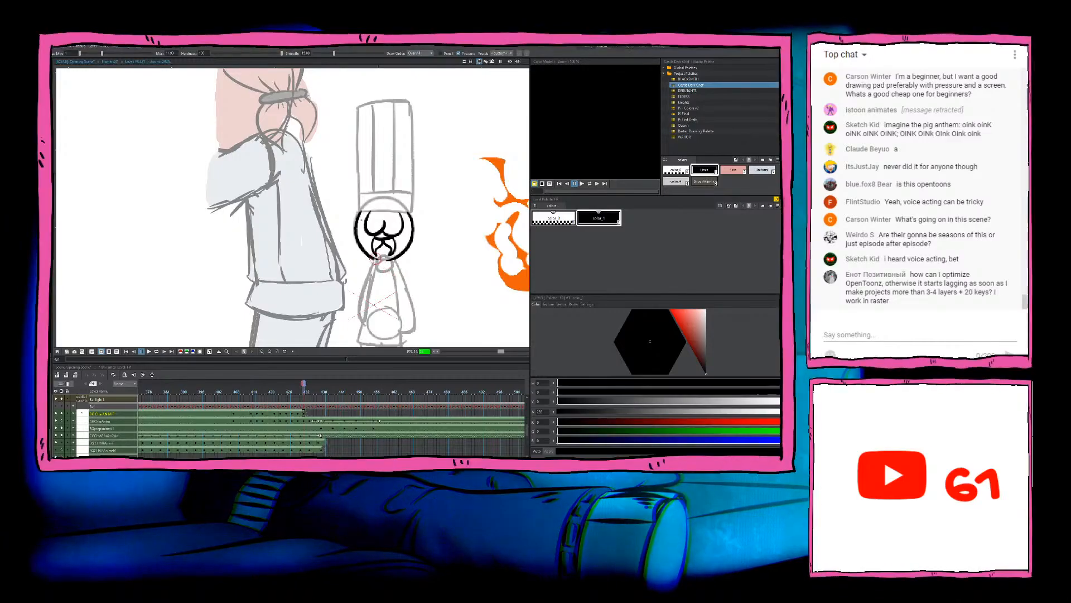
{"action": "key", "text": "comma"}
{"action": "key", "text": "period"}
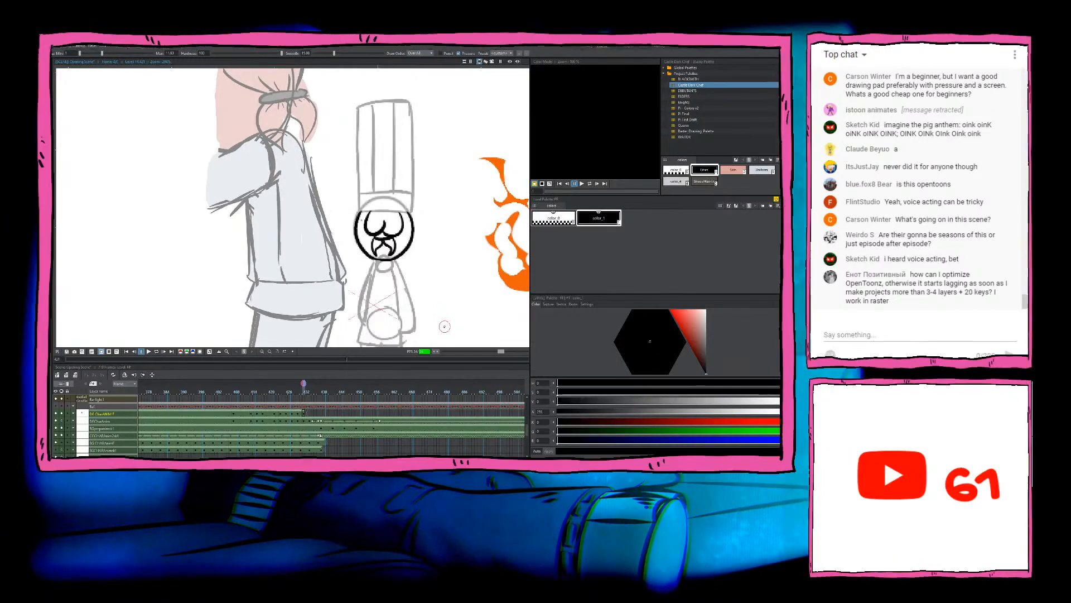
{"action": "key", "text": "comma"}
{"action": "key", "text": "period"}
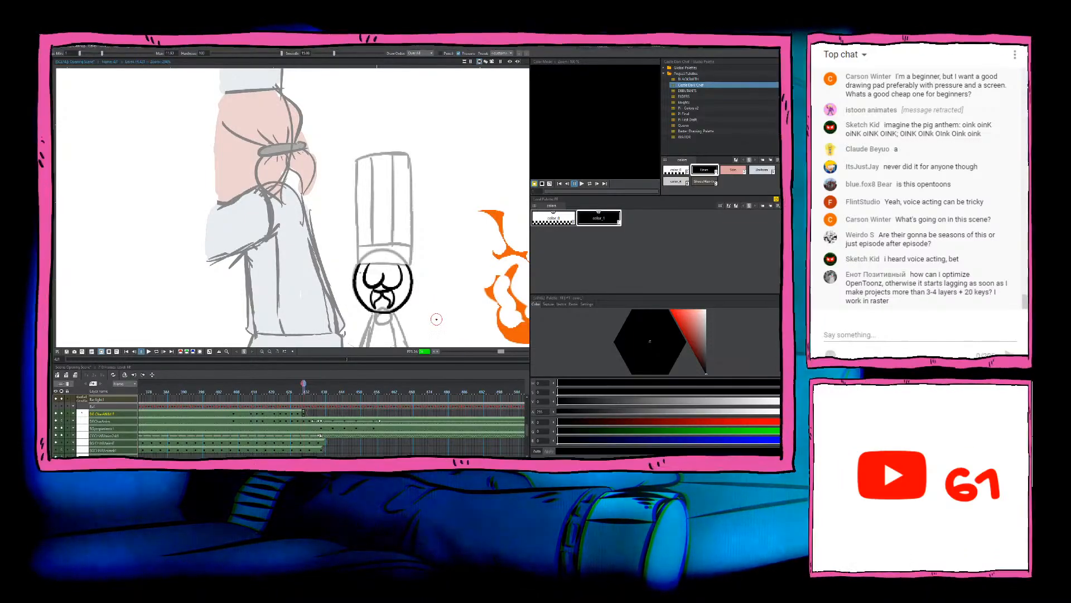
{"action": "key", "text": "comma"}
{"action": "key", "text": "comma"}
{"action": "key", "text": "period"}
{"action": "key", "text": "period"}
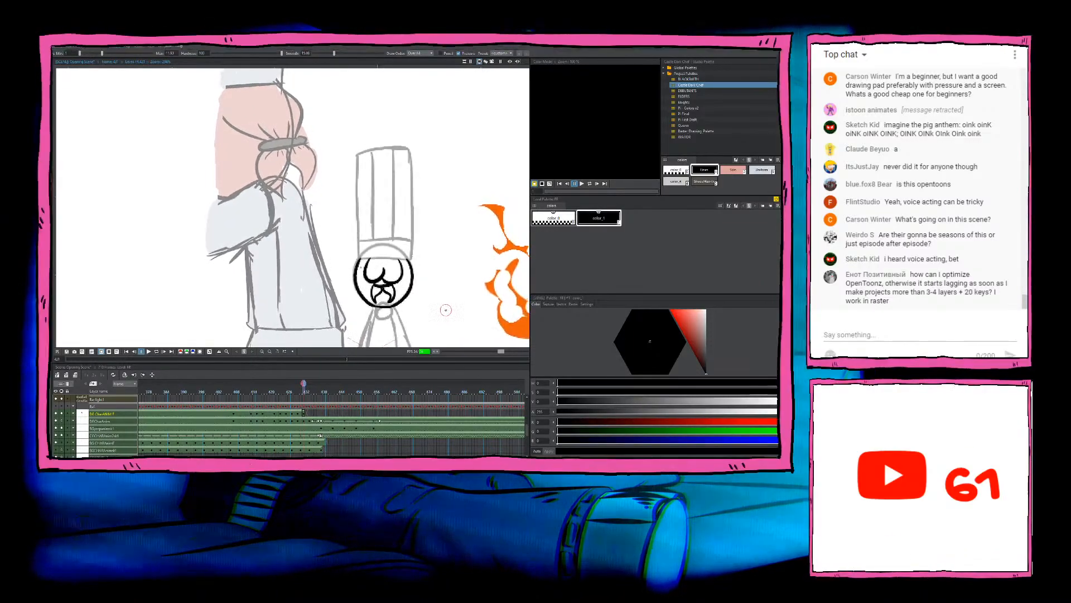
{"action": "left_click_drag", "start_coordinate": [445, 321], "coordinate": [438, 296]}
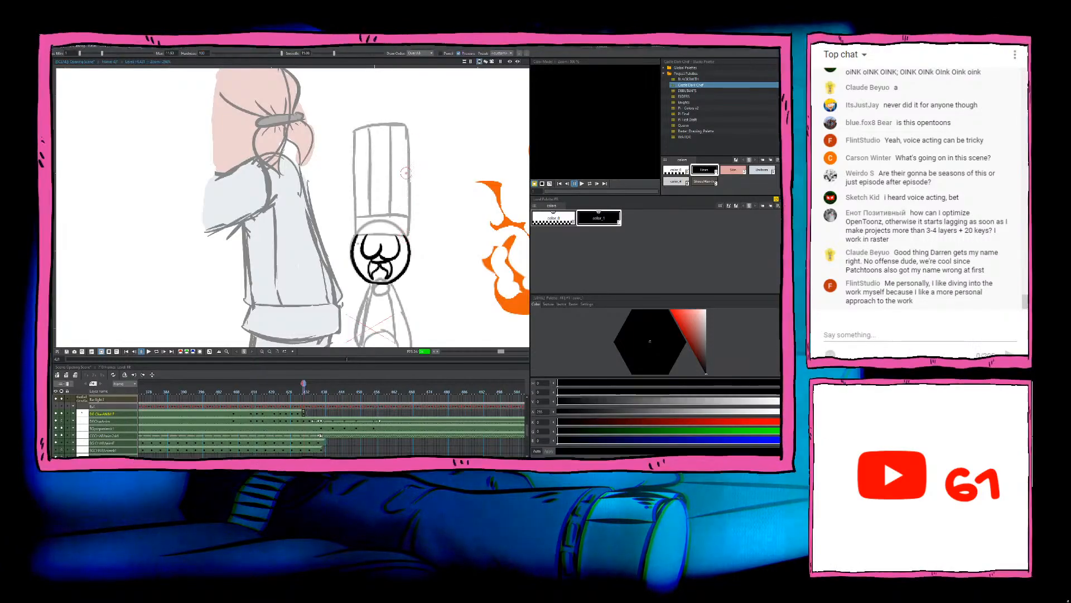
Step: Ink the chef hat's right edge slanting outward from the head, redoing the stroke and comparing it with the previous frame
{"action": "left_click_drag", "start_coordinate": [405, 234], "coordinate": [410, 147]}
{"action": "key", "text": "ctrl+z"}
{"action": "left_click_drag", "start_coordinate": [404, 234], "coordinate": [409, 139]}
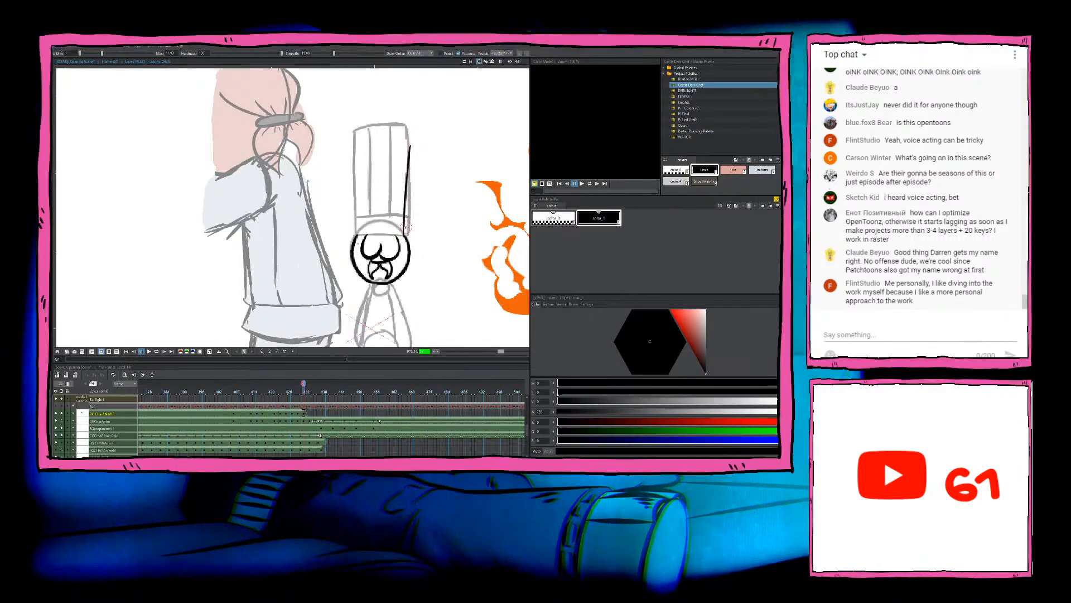
{"action": "key", "text": "ctrl+z"}
{"action": "left_click_drag", "start_coordinate": [405, 234], "coordinate": [413, 146]}
{"action": "key", "text": "comma"}
{"action": "key", "text": "period"}
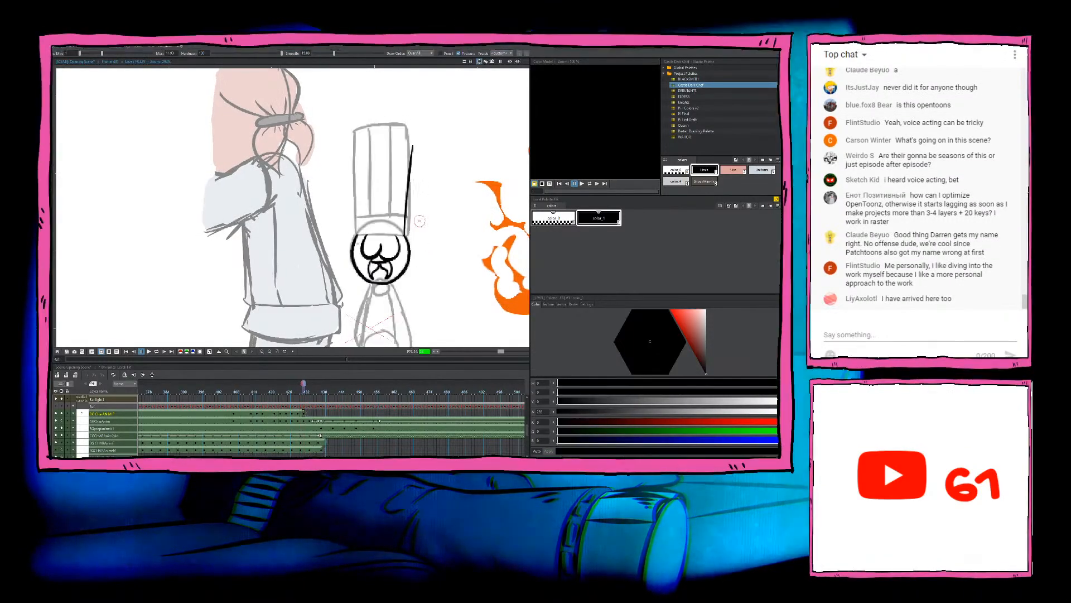
{"action": "key", "text": "comma"}
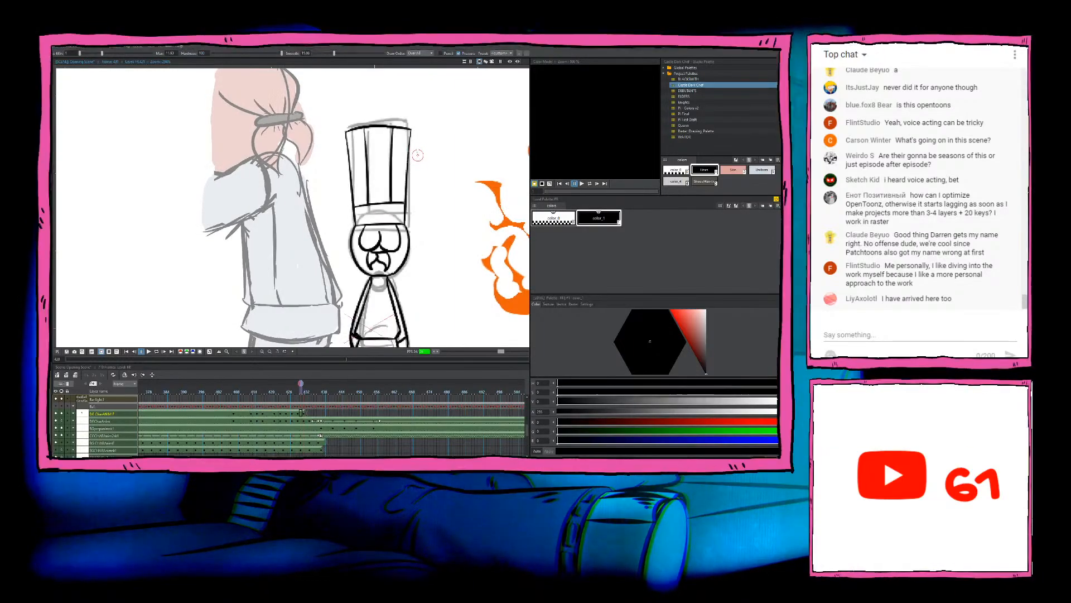
{"action": "key", "text": "period"}
Step: Ink the chef hat's top edge and its left edge down to the head, redoing the left stroke until it fits
{"action": "left_click_drag", "start_coordinate": [413, 140], "coordinate": [346, 142]}
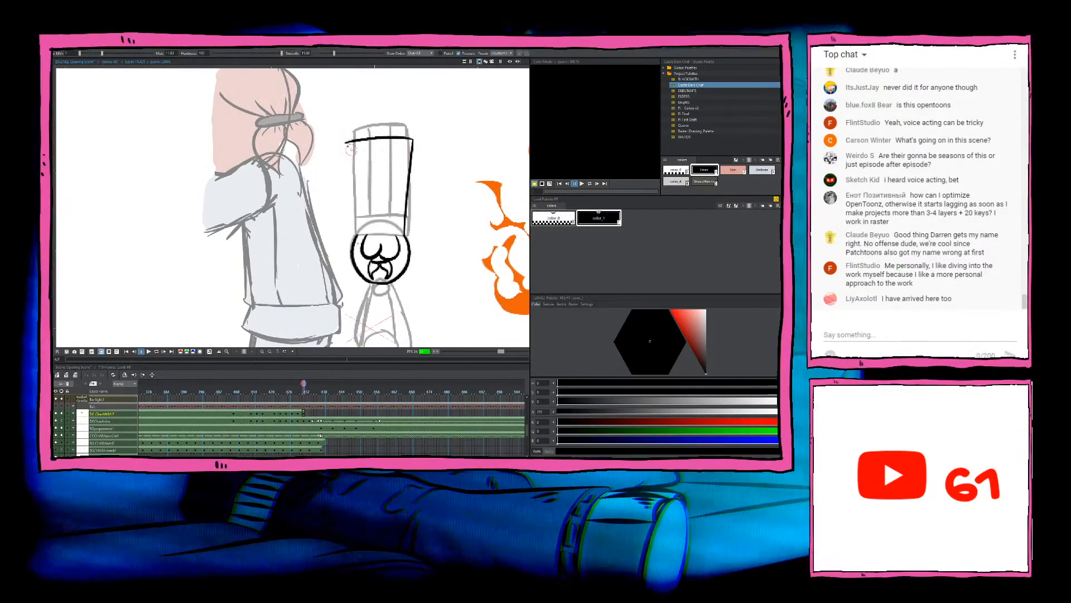
{"action": "left_click_drag", "start_coordinate": [356, 214], "coordinate": [357, 232]}
{"action": "key", "text": "ctrl+z"}
{"action": "left_click_drag", "start_coordinate": [348, 143], "coordinate": [356, 234]}
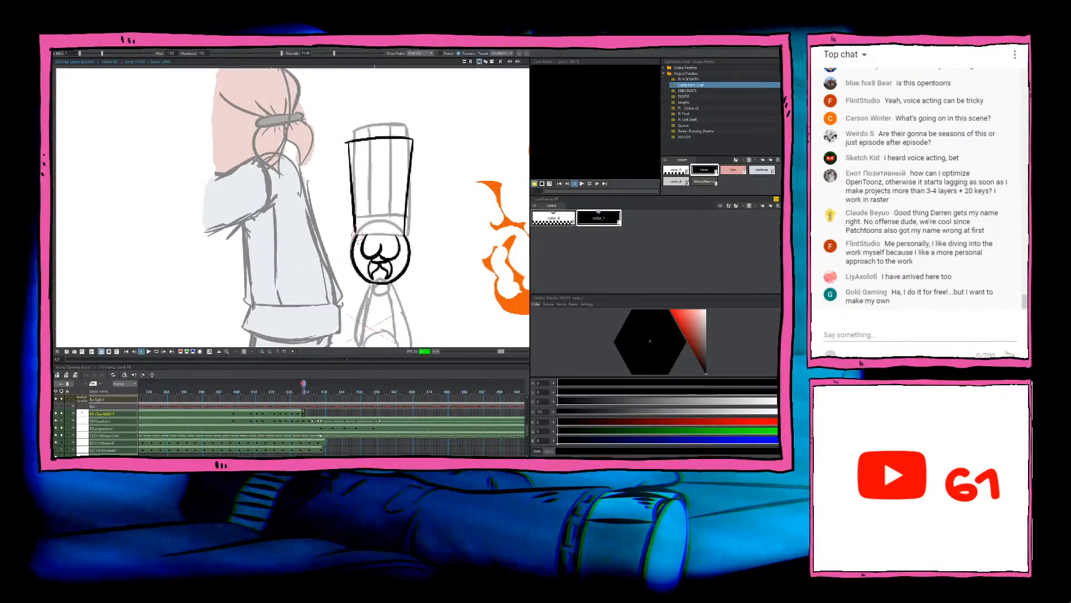
{"action": "key", "text": "ctrl+z"}
{"action": "left_click_drag", "start_coordinate": [349, 143], "coordinate": [357, 235]}
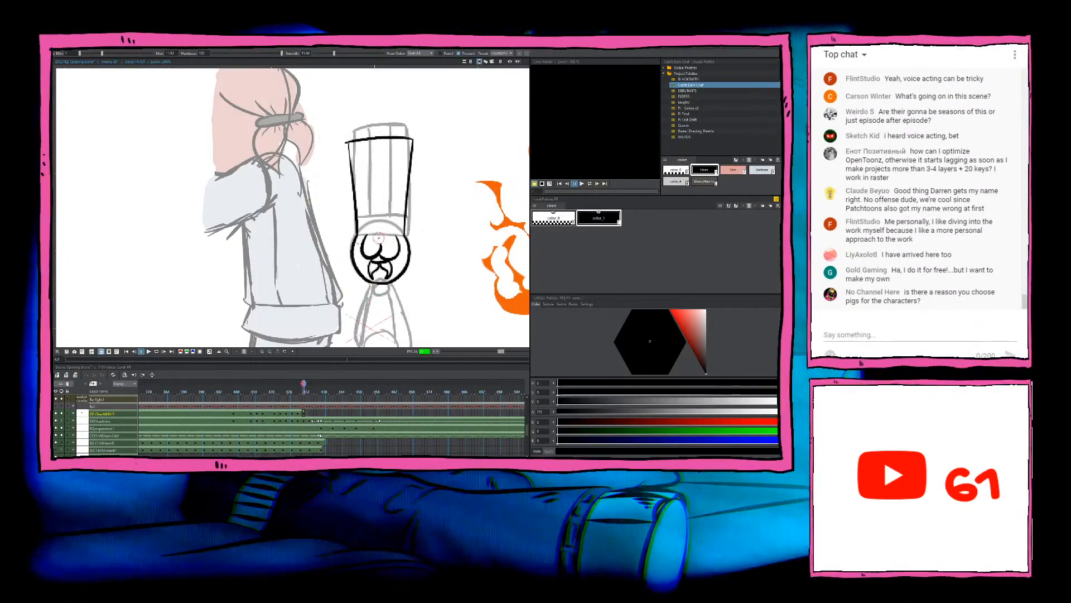
Step: Ink the band line across the lower part of the chef hat, comparing it with the previous frame
{"action": "key", "text": "comma"}
{"action": "key", "text": "period"}
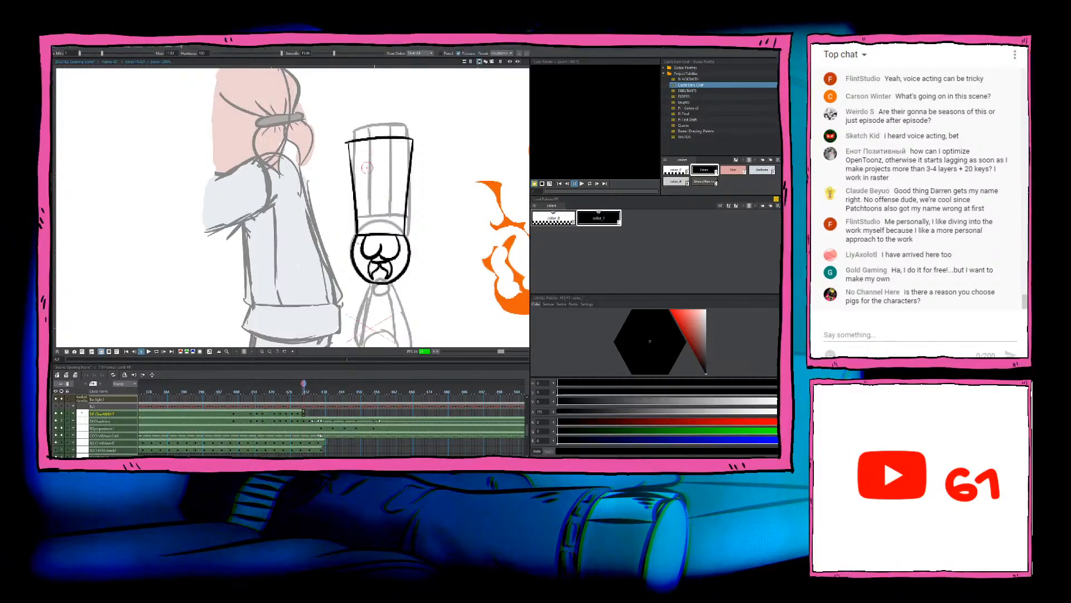
{"action": "key", "text": "comma"}
{"action": "key", "text": "period"}
{"action": "left_click_drag", "start_coordinate": [357, 217], "coordinate": [407, 217]}
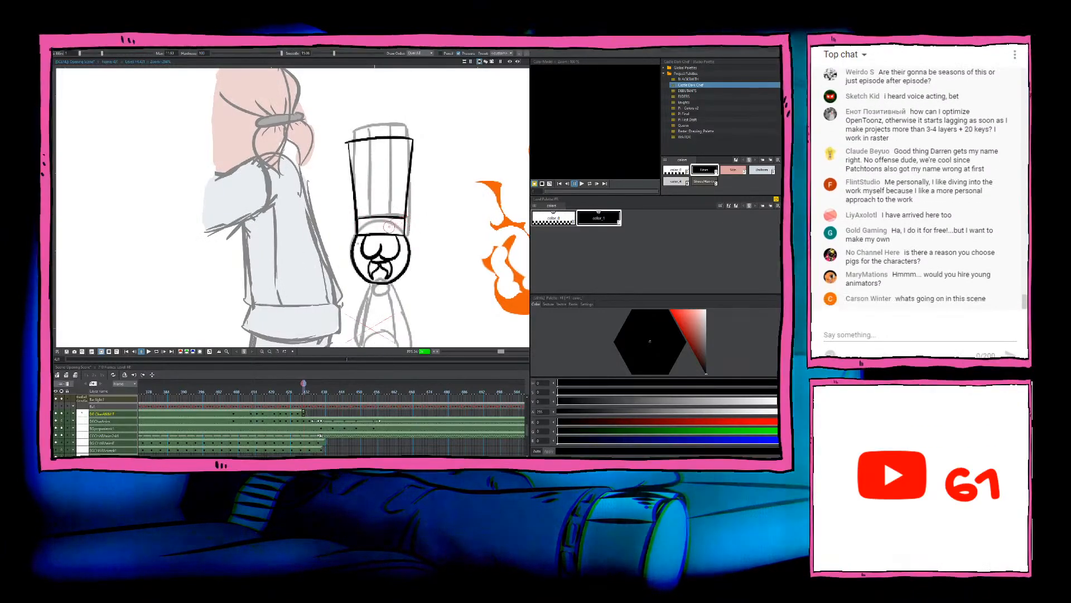
Step: Ink two vertical fold lines from the hat's top edge down to the band, redoing the right one
{"action": "key", "text": "comma"}
{"action": "key", "text": "period"}
{"action": "left_click_drag", "start_coordinate": [368, 138], "coordinate": [371, 216]}
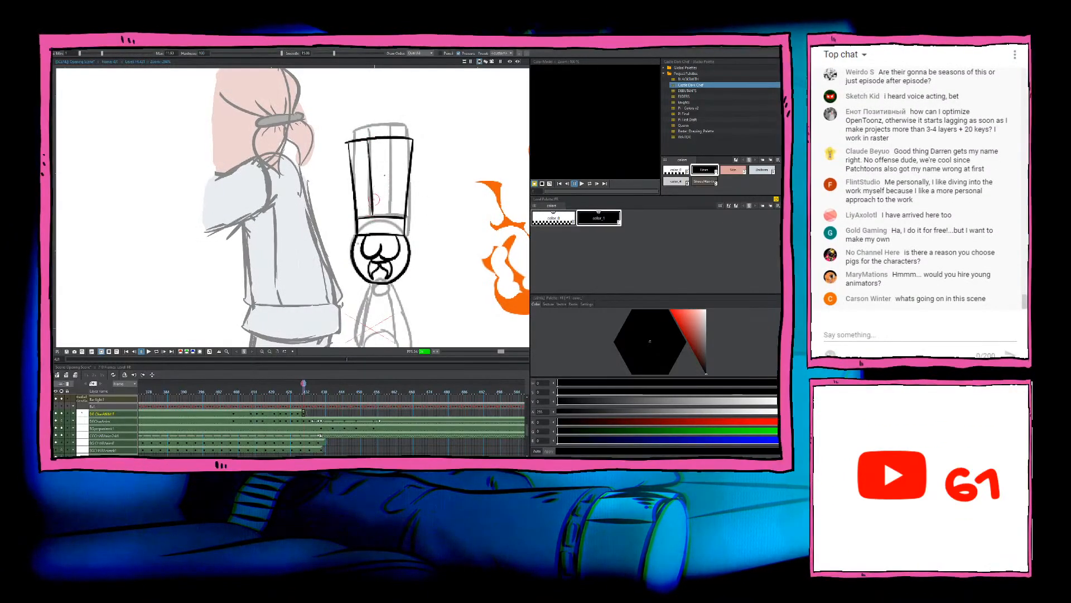
{"action": "left_click_drag", "start_coordinate": [395, 138], "coordinate": [391, 215]}
{"action": "key", "text": "ctrl+z"}
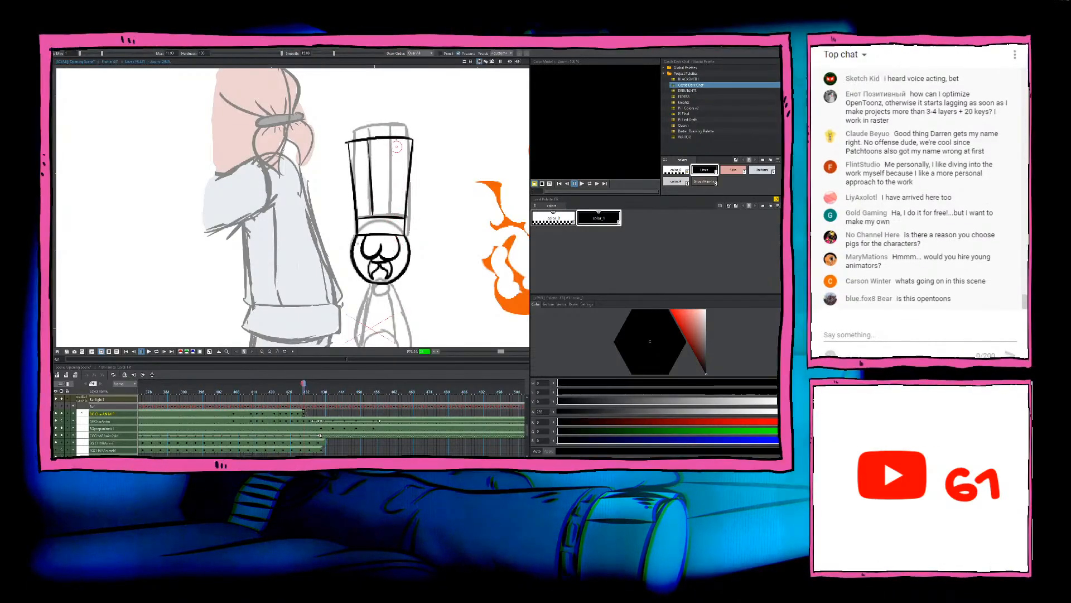
{"action": "left_click_drag", "start_coordinate": [395, 139], "coordinate": [390, 215]}
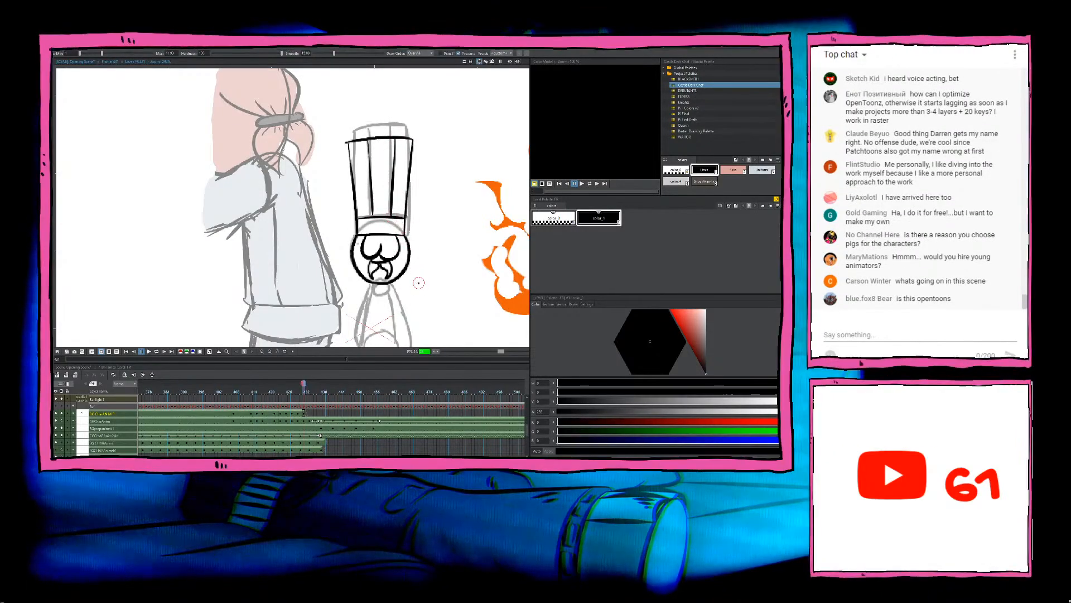
Step: Ink the left side of the chef's torso from the neck down to the waist, redoing the stroke until it follows the sketch
{"action": "left_click_drag", "start_coordinate": [418, 283], "coordinate": [438, 219]}
{"action": "left_click_drag", "start_coordinate": [443, 297], "coordinate": [442, 243]}
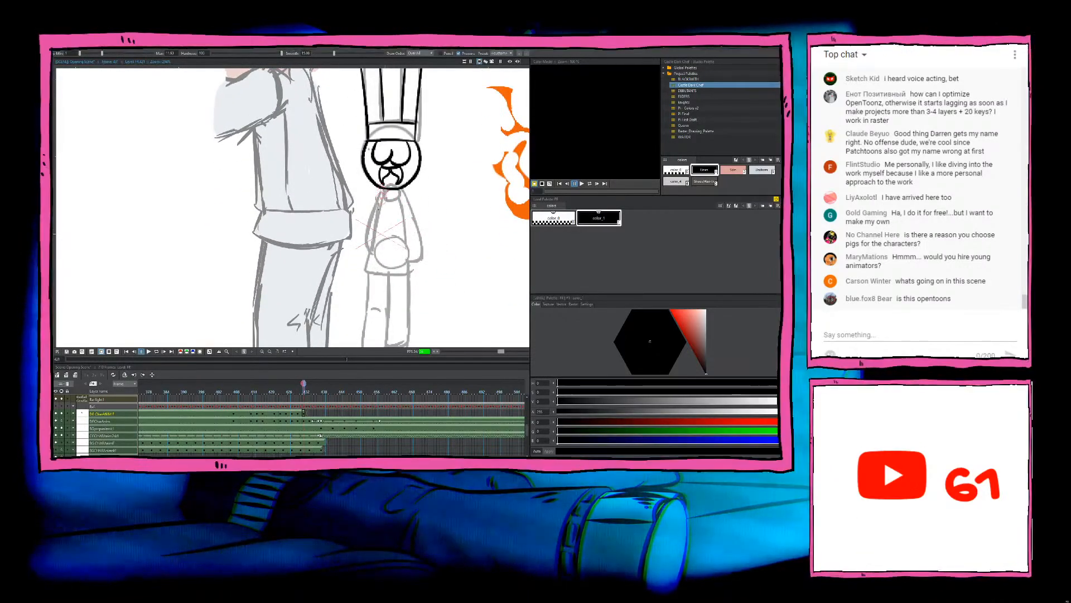
{"action": "left_click_drag", "start_coordinate": [382, 192], "coordinate": [371, 249]}
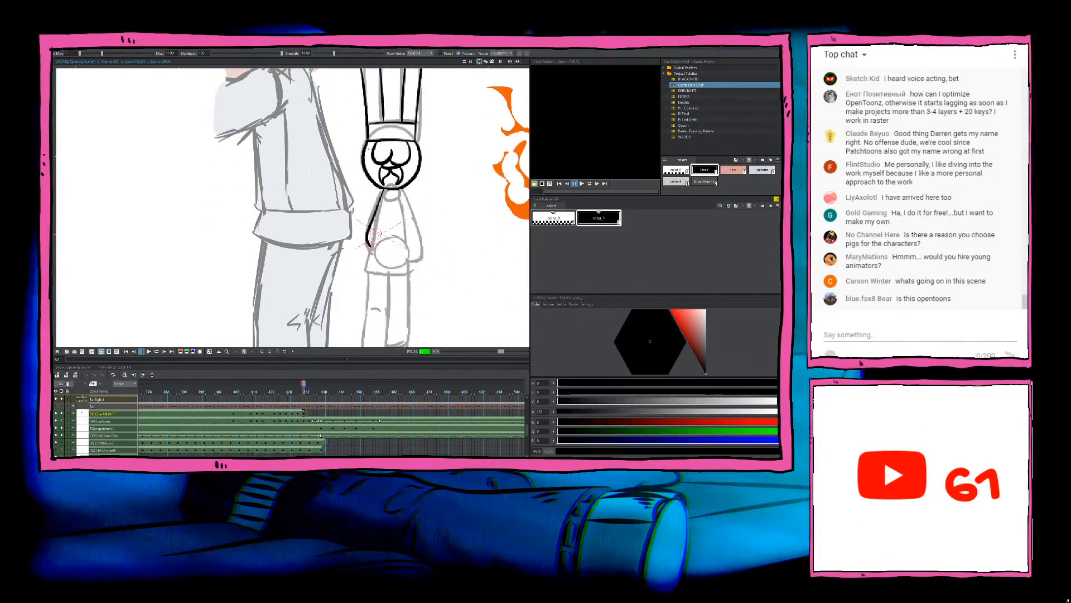
{"action": "left_click_drag", "start_coordinate": [373, 218], "coordinate": [368, 252]}
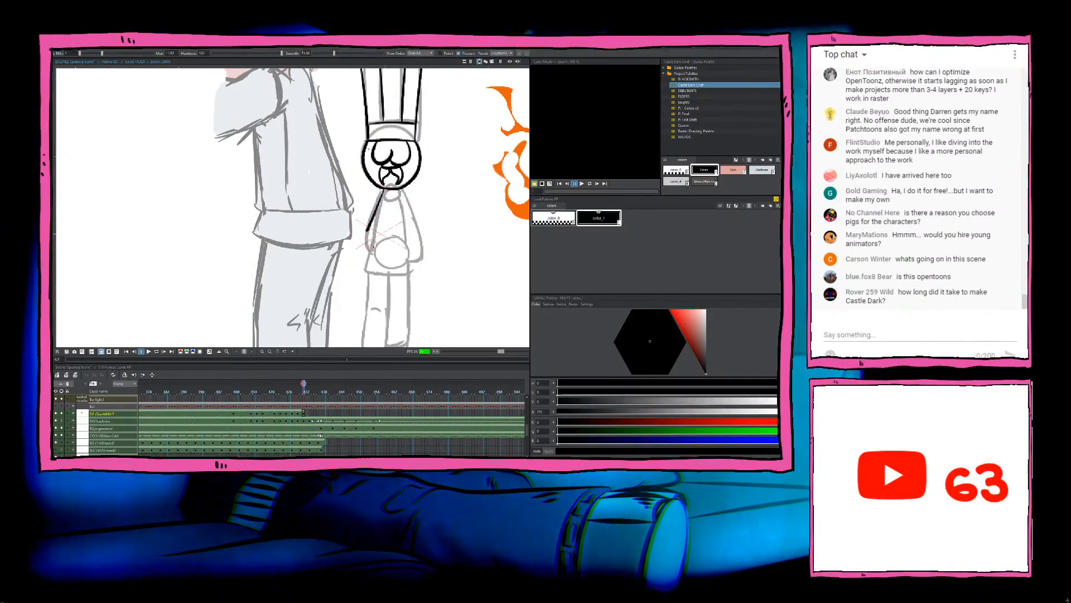
{"action": "key", "text": "ctrl+z"}
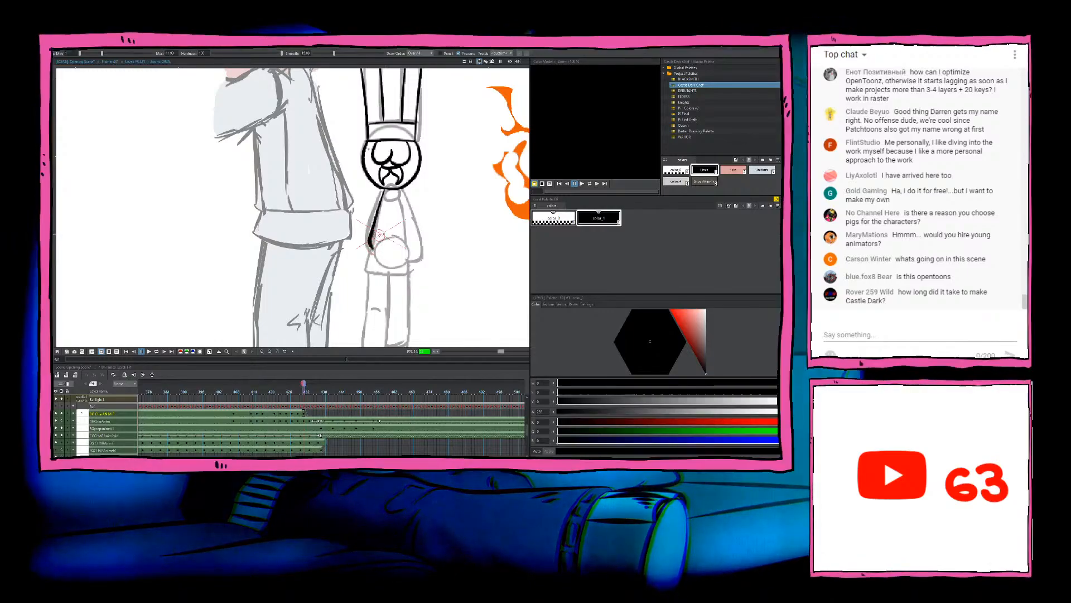
{"action": "left_click_drag", "start_coordinate": [383, 191], "coordinate": [366, 240]}
{"action": "key", "text": "ctrl+z"}
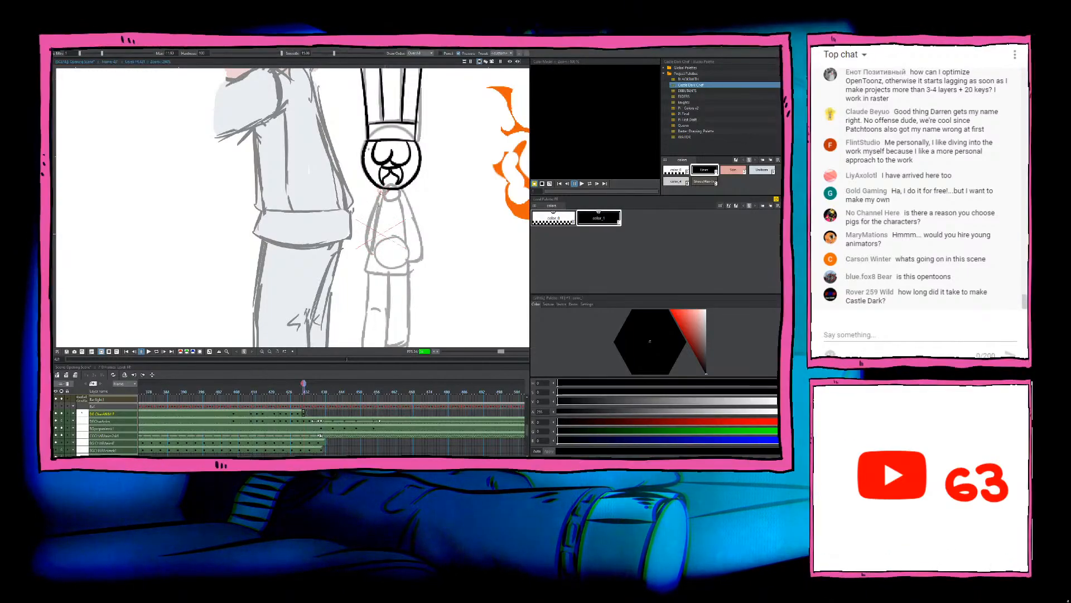
{"action": "left_click_drag", "start_coordinate": [382, 190], "coordinate": [368, 242]}
Step: Ink the right side and curved lower edge of the torso, comparing the shape with the previous frame
{"action": "key", "text": "Left"}
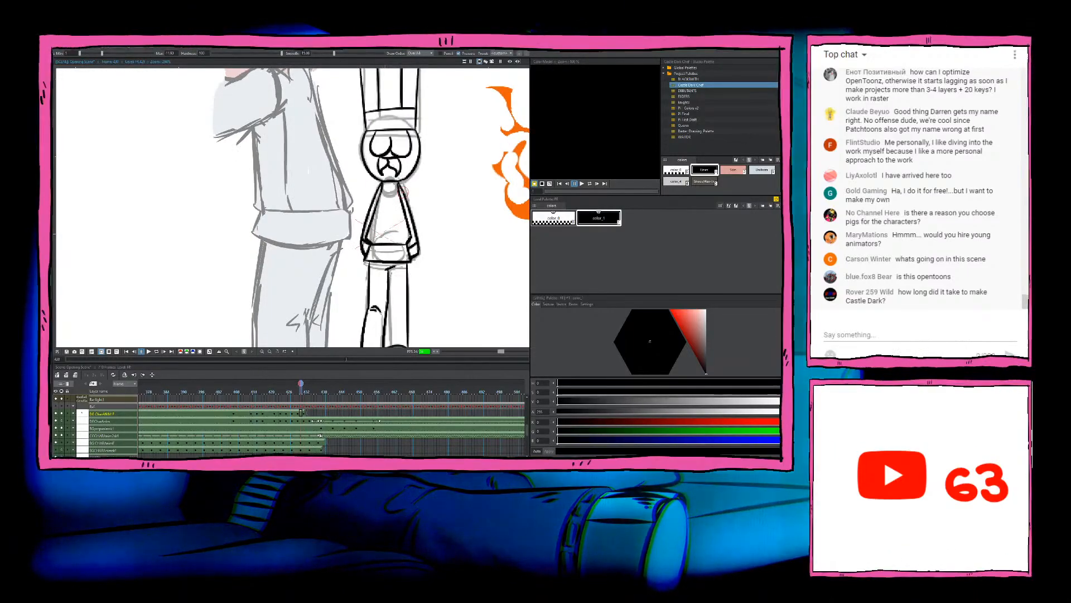
{"action": "key", "text": "Right"}
{"action": "mouse_move", "coordinate": [399, 191]}
{"action": "left_mouse_down"}
{"action": "mouse_move", "coordinate": [408, 246]}
{"action": "mouse_move", "coordinate": [370, 246]}
{"action": "left_mouse_up"}
{"action": "key", "text": "Left"}
{"action": "key", "text": "Right"}
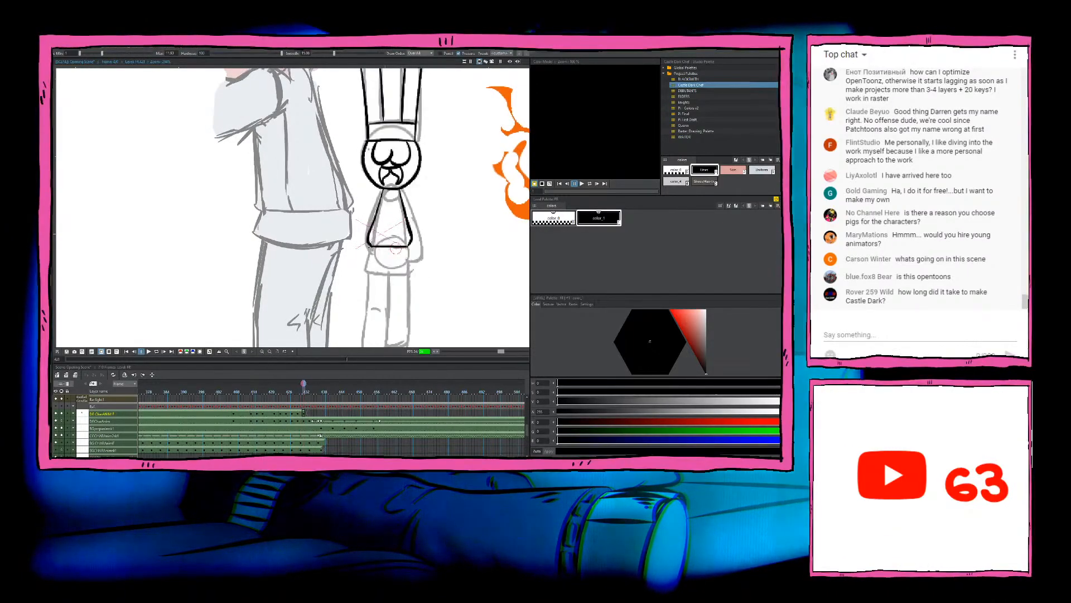
Step: Ink the coat's hem section below the torso with its two short sides and bottom edge, checking it against the previous frame
{"action": "left_click_drag", "start_coordinate": [370, 247], "coordinate": [366, 267]}
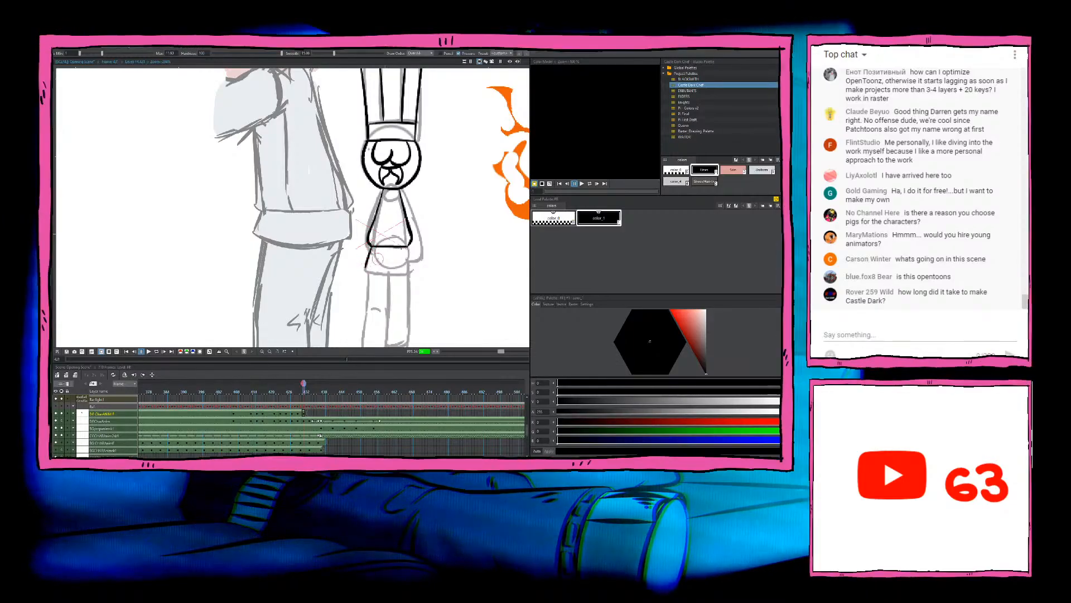
{"action": "key", "text": "e"}
{"action": "key", "text": "Left"}
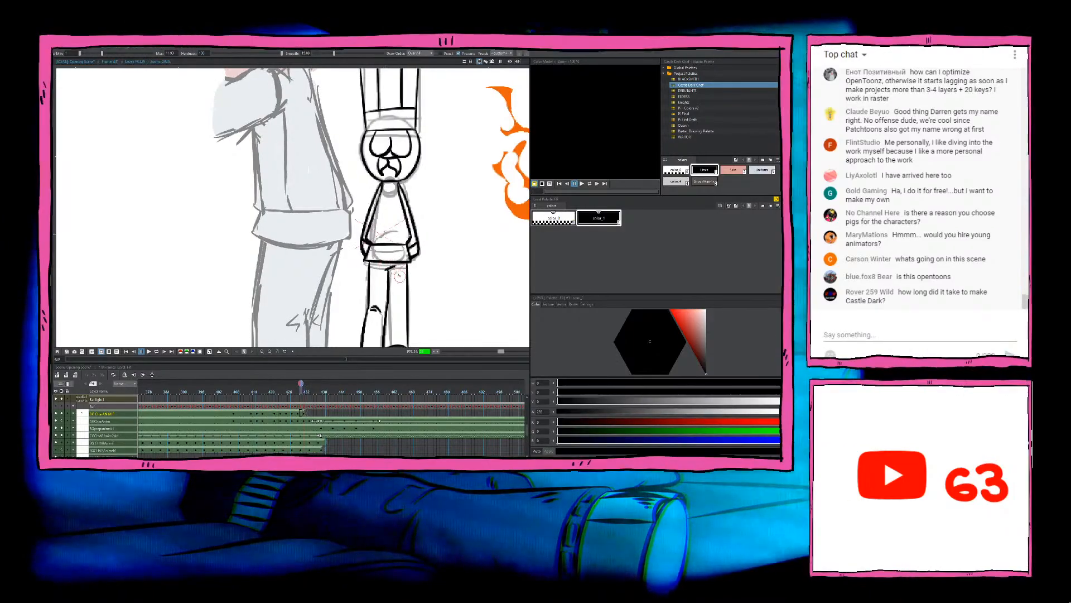
{"action": "key", "text": "Right"}
{"action": "key", "text": "b"}
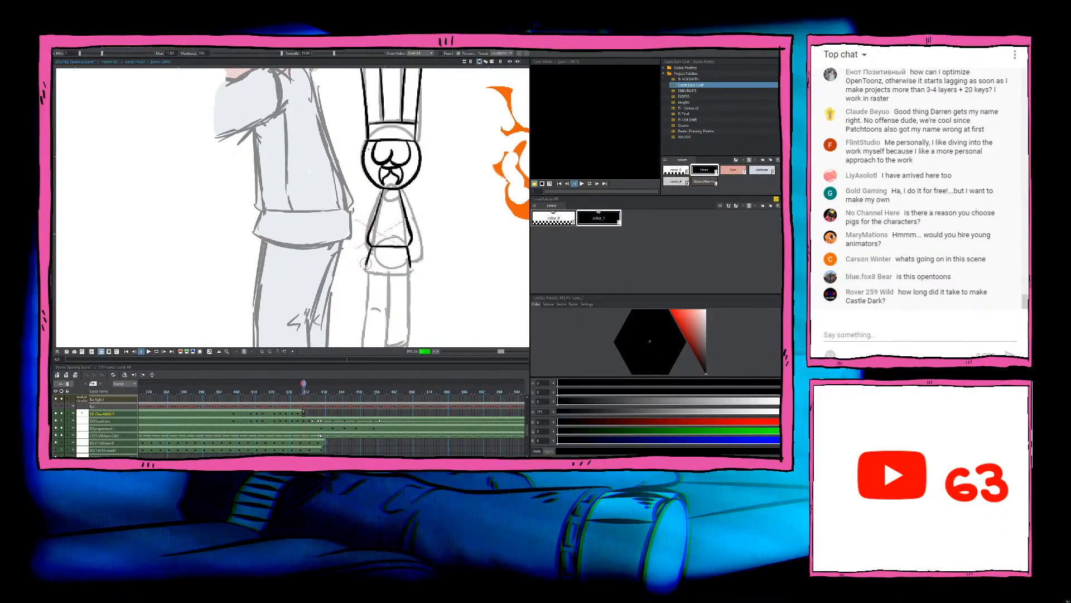
{"action": "left_click_drag", "start_coordinate": [367, 265], "coordinate": [414, 264]}
{"action": "key", "text": "ctrl+z"}
{"action": "key", "text": "e"}
{"action": "key", "text": "comma"}
{"action": "key", "text": "period"}
{"action": "key", "text": "b"}
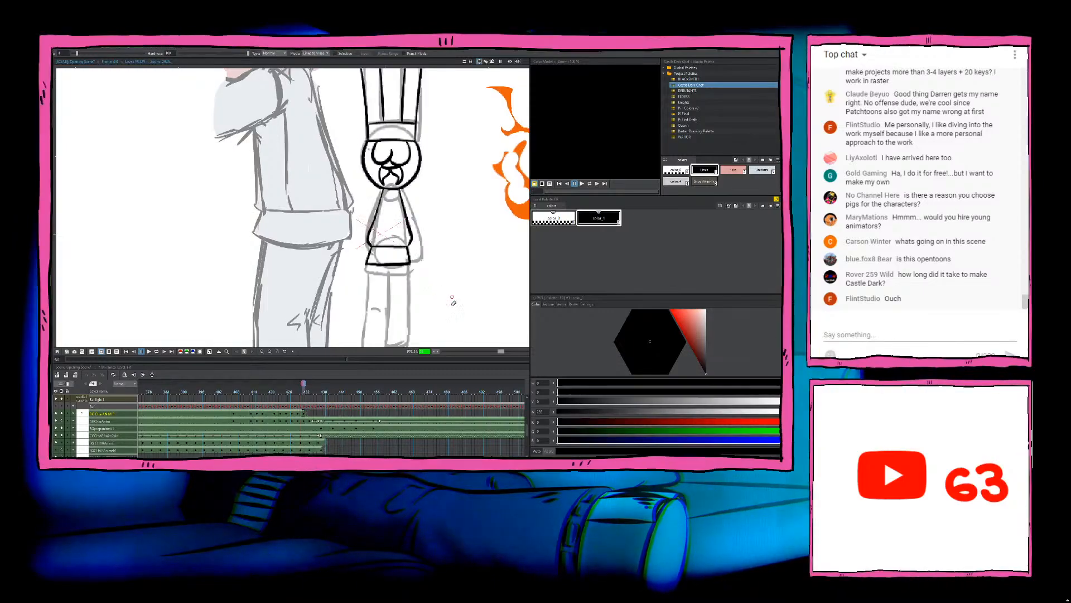
Step: Ink the chef's right-hand arm from the shoulder down to the hem with its cuff line, comparing it with the previous frame
{"action": "left_click_drag", "start_coordinate": [443, 313], "coordinate": [437, 277]}
{"action": "key", "text": "comma"}
{"action": "key", "text": "period"}
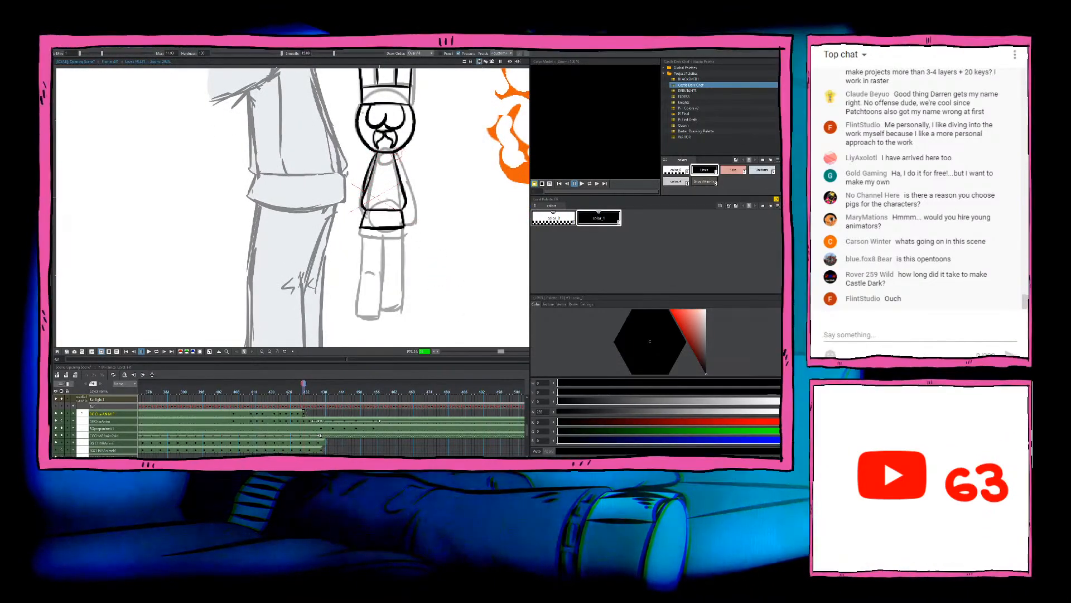
{"action": "key", "text": "comma"}
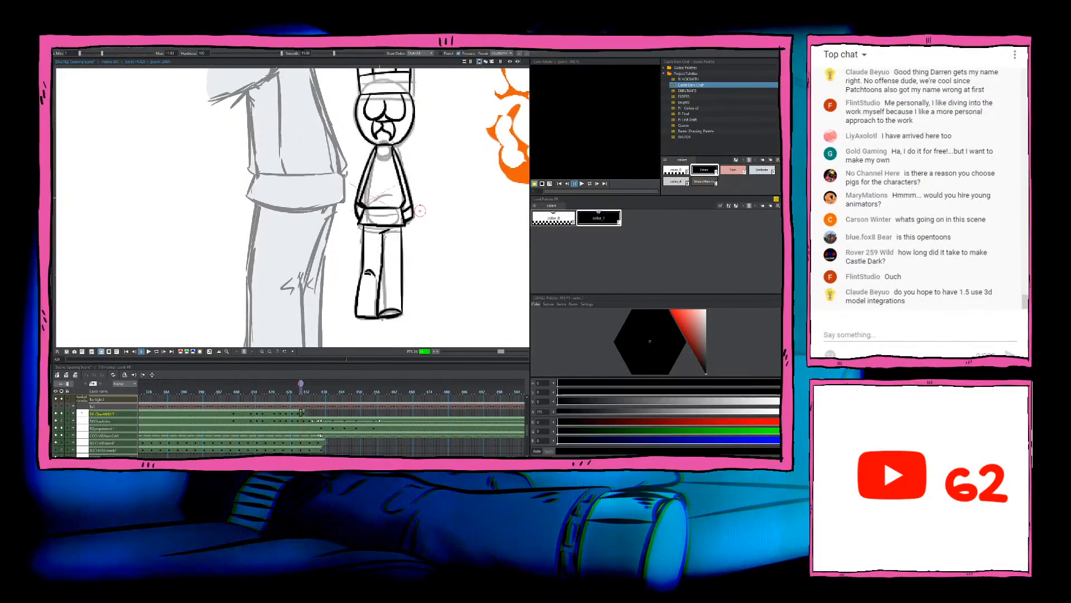
{"action": "key", "text": "period"}
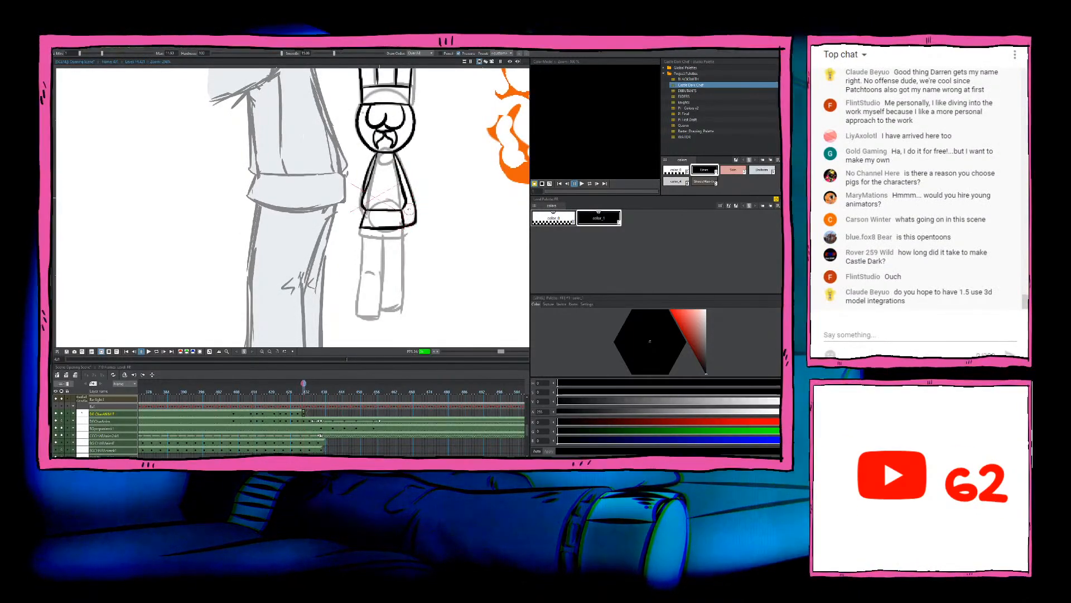
{"action": "key", "text": "period"}
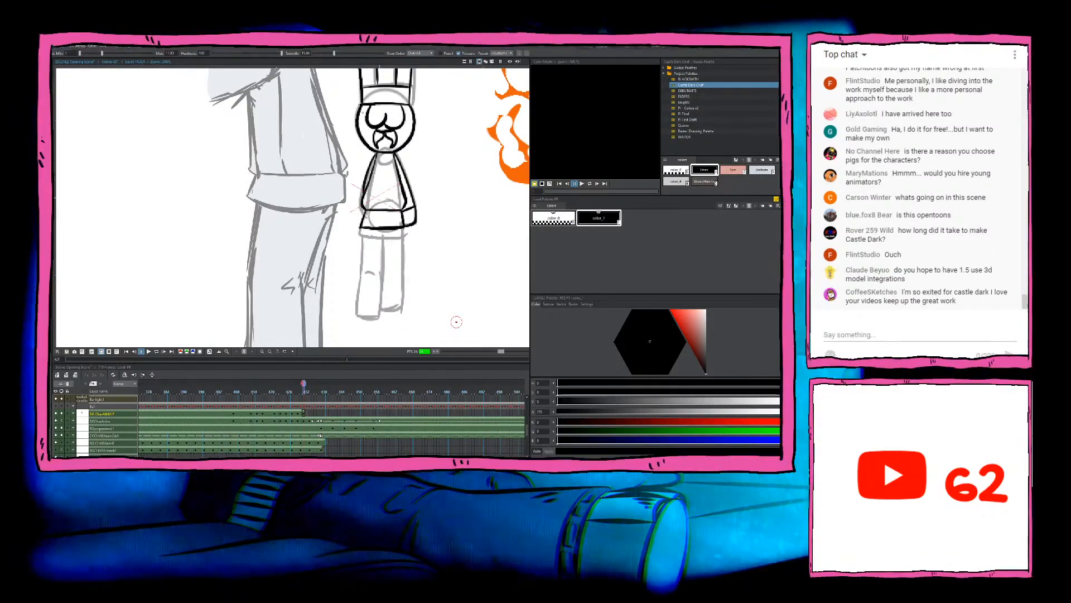
Step: Ink the outer edge of the right leg from the coat hem to the foot, using the previous frame as reference
{"action": "left_click_drag", "start_coordinate": [389, 245], "coordinate": [394, 208]}
{"action": "key", "text": "Left"}
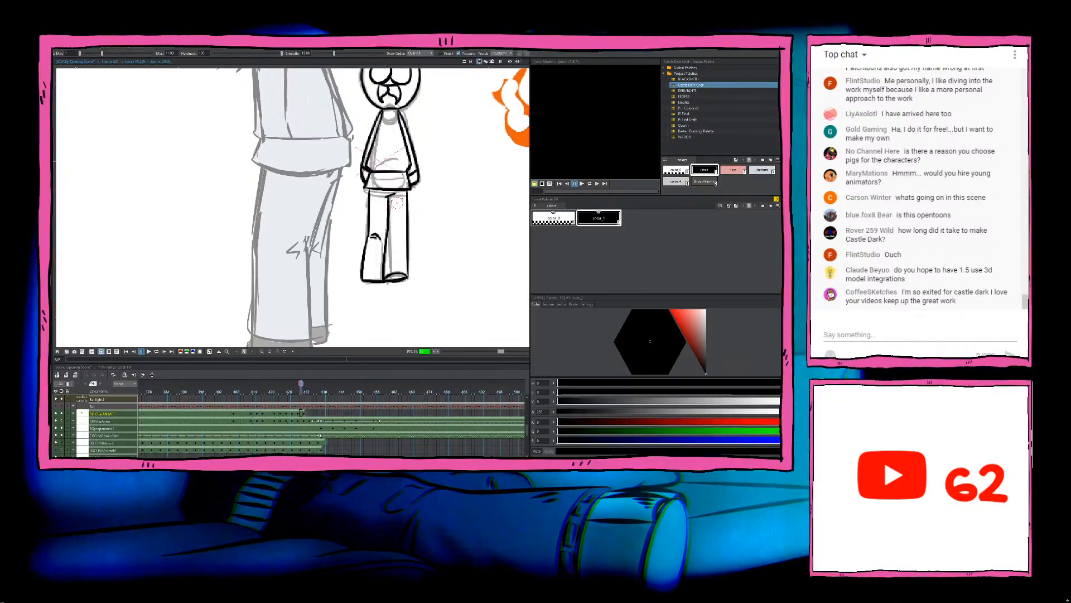
{"action": "key", "text": "Right"}
{"action": "key", "text": "Left"}
{"action": "key", "text": "Right"}
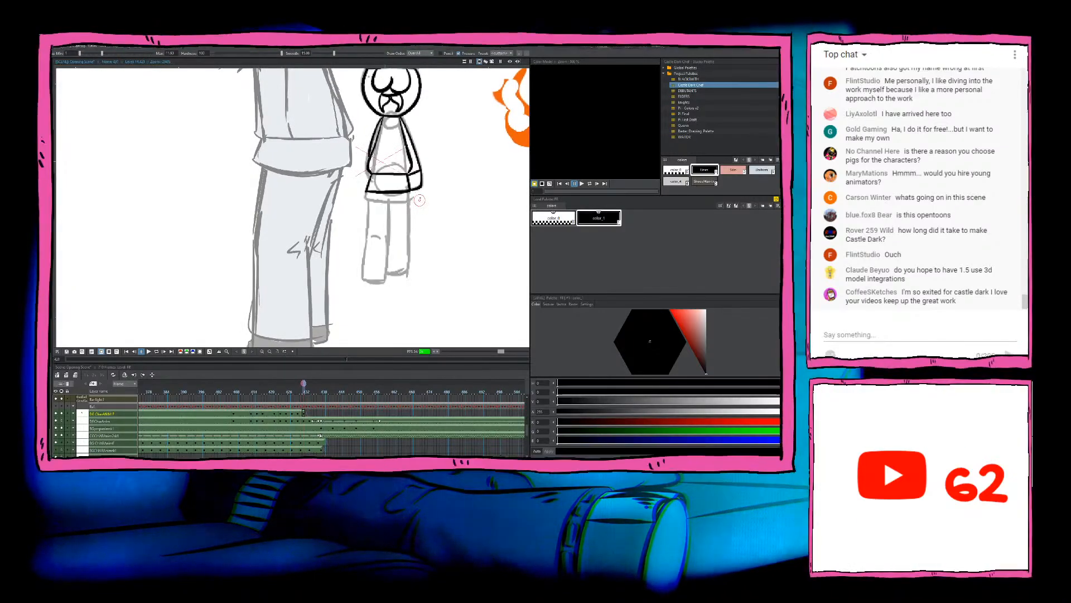
{"action": "left_click_drag", "start_coordinate": [406, 195], "coordinate": [406, 273]}
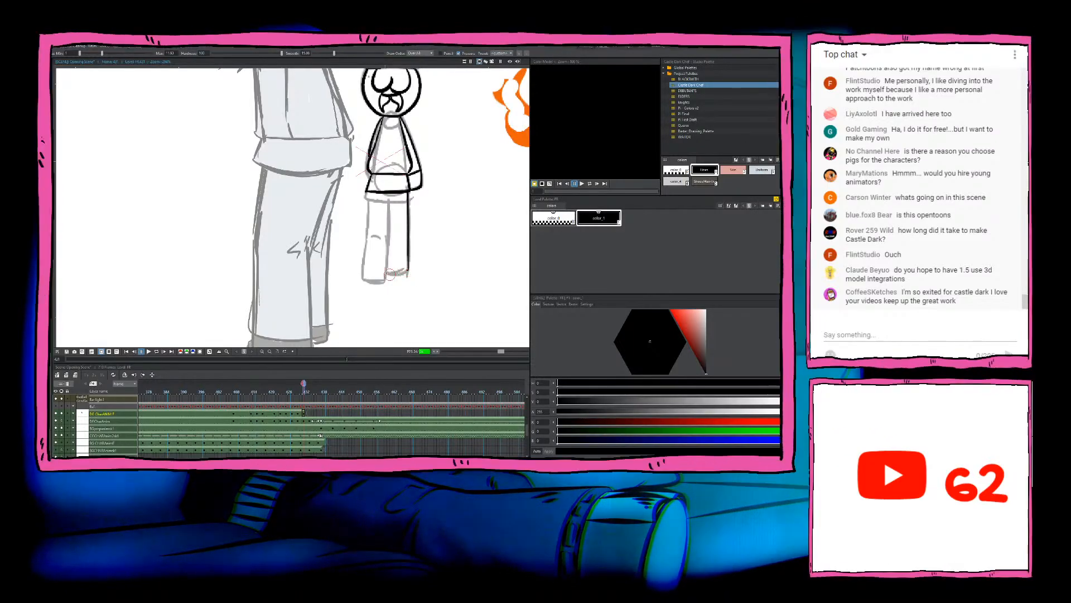
Step: Ink the right foot's sole and shoe line, and draw the leg's inner edge up to the coat hem
{"action": "key", "text": "b"}
{"action": "left_click_drag", "start_coordinate": [388, 263], "coordinate": [409, 260]}
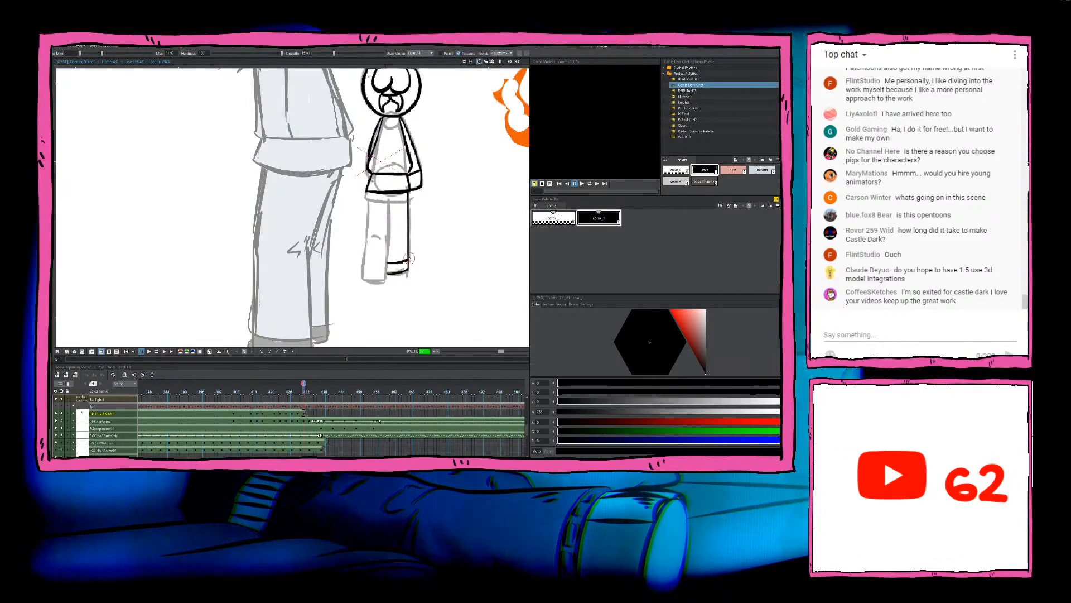
{"action": "key", "text": "ctrl+z"}
{"action": "left_click_drag", "start_coordinate": [389, 196], "coordinate": [388, 240]}
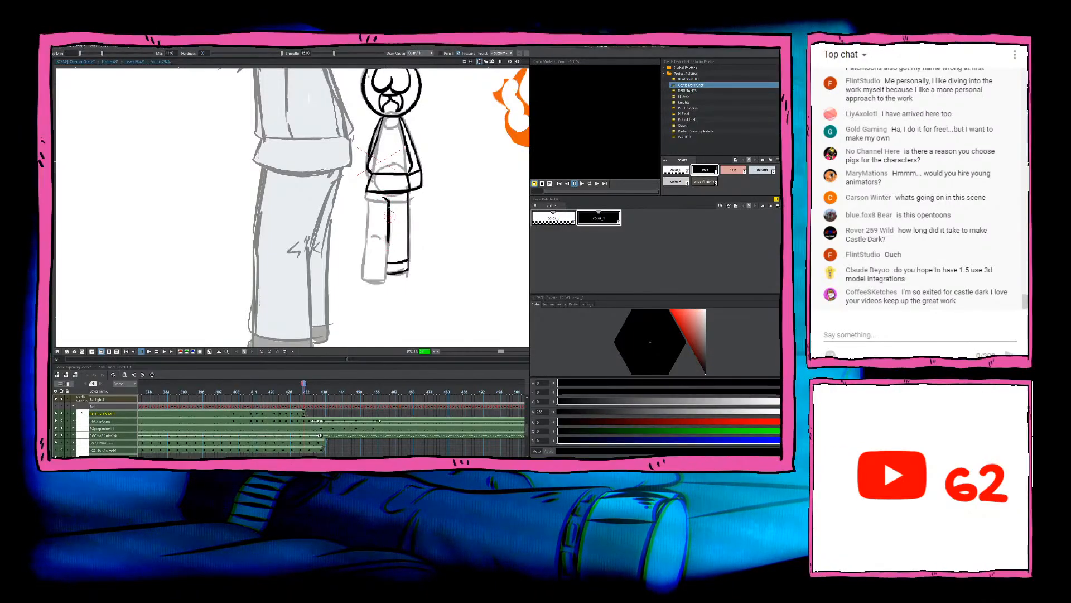
Step: Ink the left leg's outline down to a flat sole, with a short crease at the knee
{"action": "mouse_move", "coordinate": [368, 196]}
{"action": "left_mouse_down"}
{"action": "mouse_move", "coordinate": [370, 237]}
{"action": "mouse_move", "coordinate": [380, 239]}
{"action": "mouse_move", "coordinate": [362, 279]}
{"action": "mouse_move", "coordinate": [388, 239]}
{"action": "mouse_move", "coordinate": [389, 279]}
{"action": "mouse_move", "coordinate": [362, 279]}
{"action": "mouse_move", "coordinate": [386, 280]}
{"action": "left_mouse_up"}
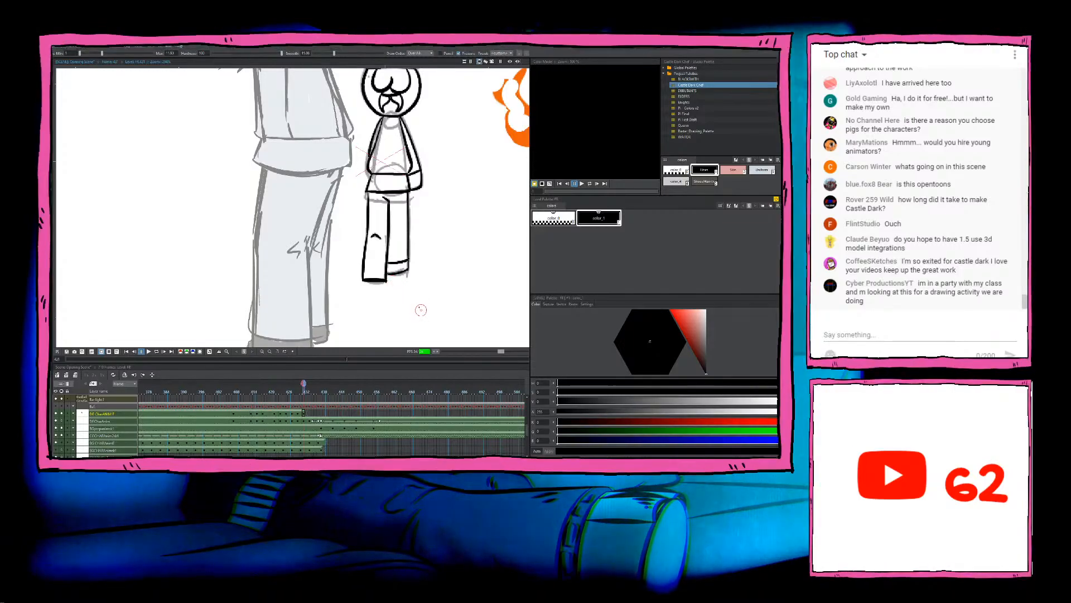
{"action": "key", "text": "e"}
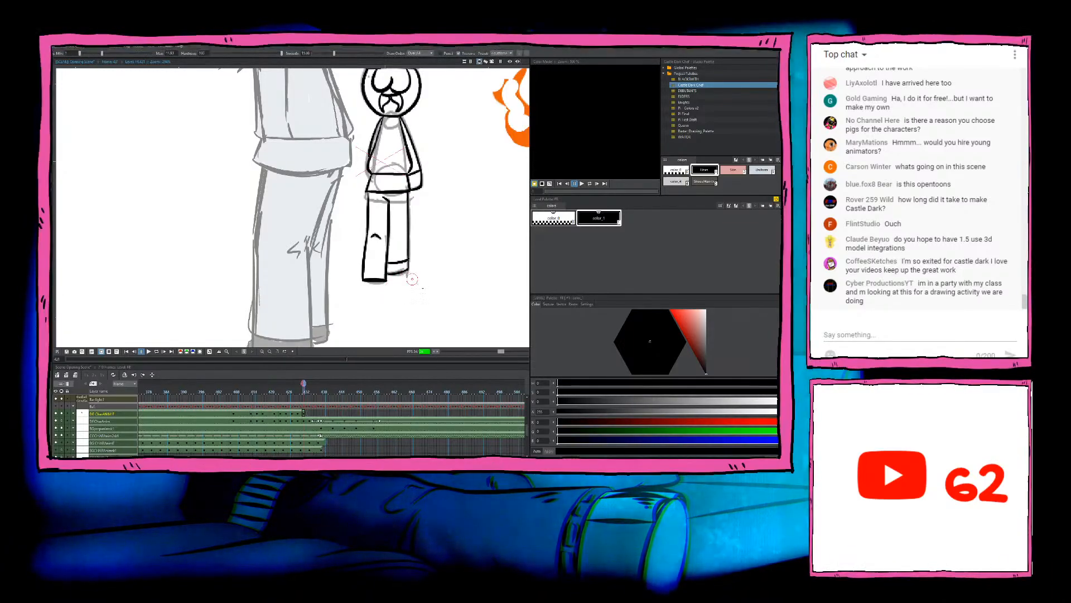
{"action": "key", "text": "b"}
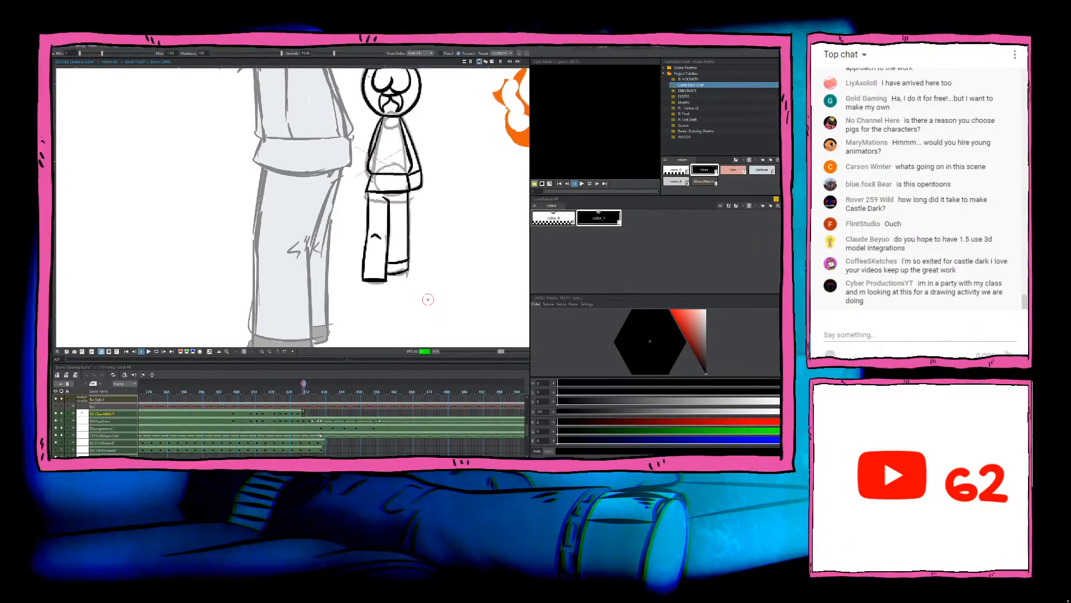
Step: Advance to the next changed sketch pose and start a new chef drawing on that frame
{"action": "key", "text": "period"}
{"action": "key", "text": "period"}
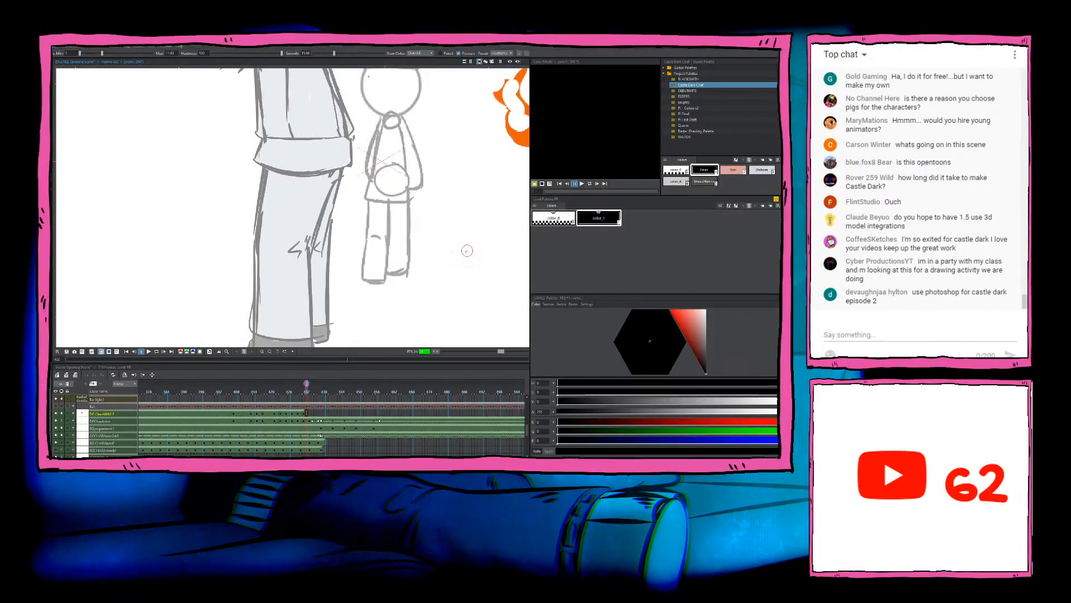
{"action": "key", "text": "e"}
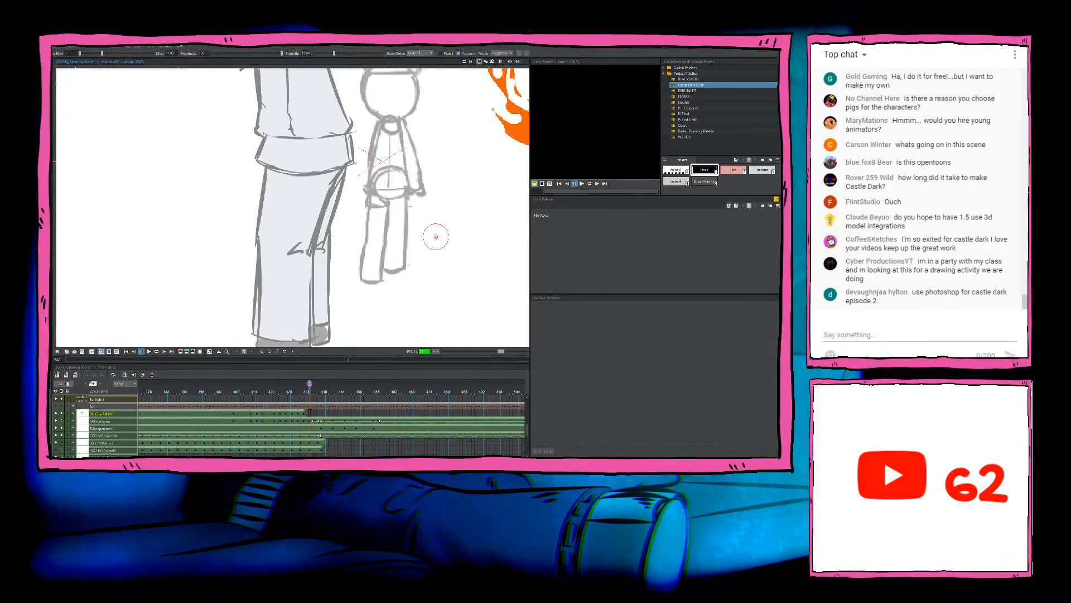
{"action": "left_click", "coordinate": [436, 237]}
{"action": "key", "text": "b"}
{"action": "key", "text": "comma"}
{"action": "key", "text": "period"}
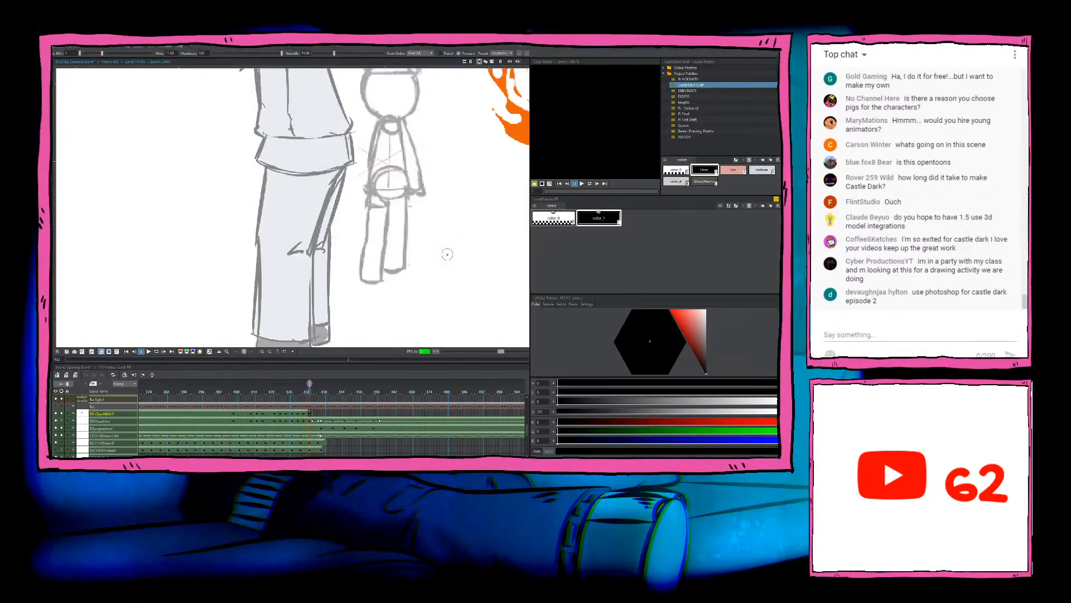
Step: Return to the finished chef drawing and ink the shoe line across its left foot, comparing it with the preceding frames
{"action": "key", "text": "comma"}
{"action": "key", "text": "comma"}
{"action": "key", "text": "comma"}
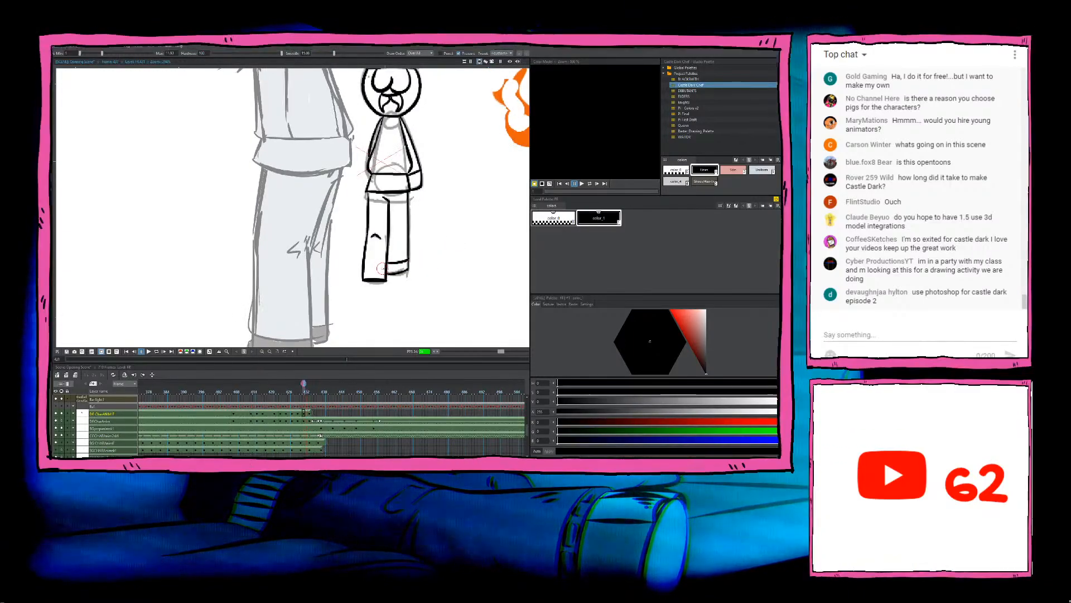
{"action": "key", "text": "comma"}
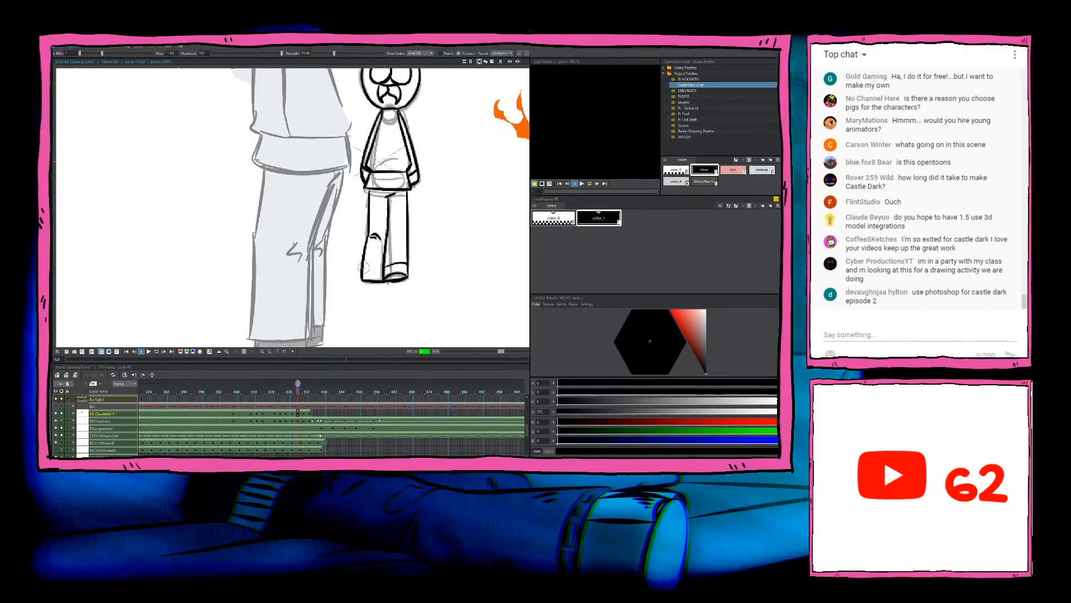
{"action": "key", "text": "period"}
{"action": "key", "text": "period"}
{"action": "key", "text": "period"}
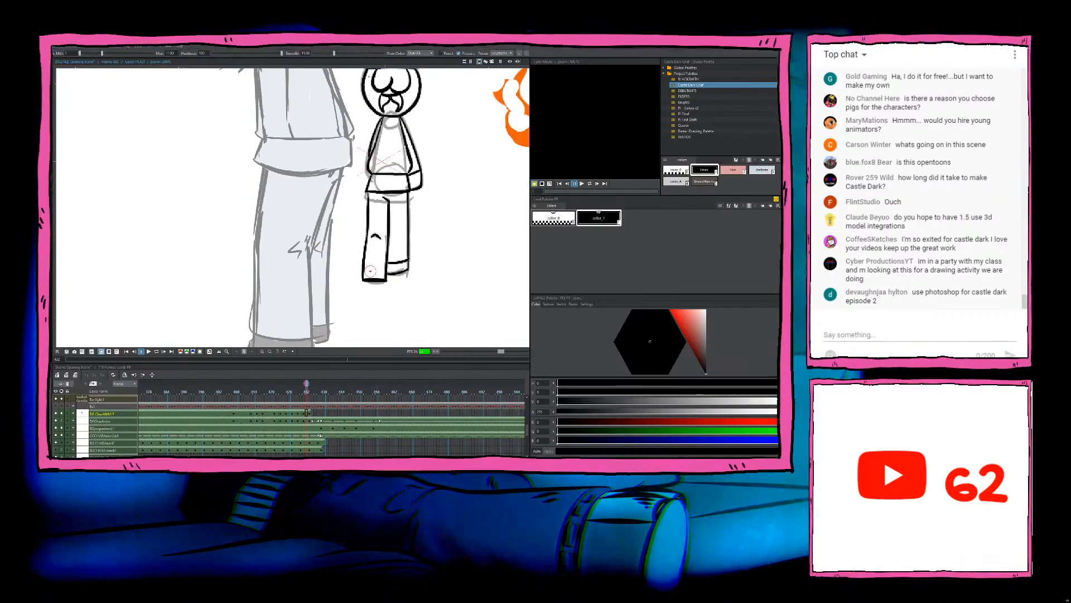
{"action": "key", "text": "comma"}
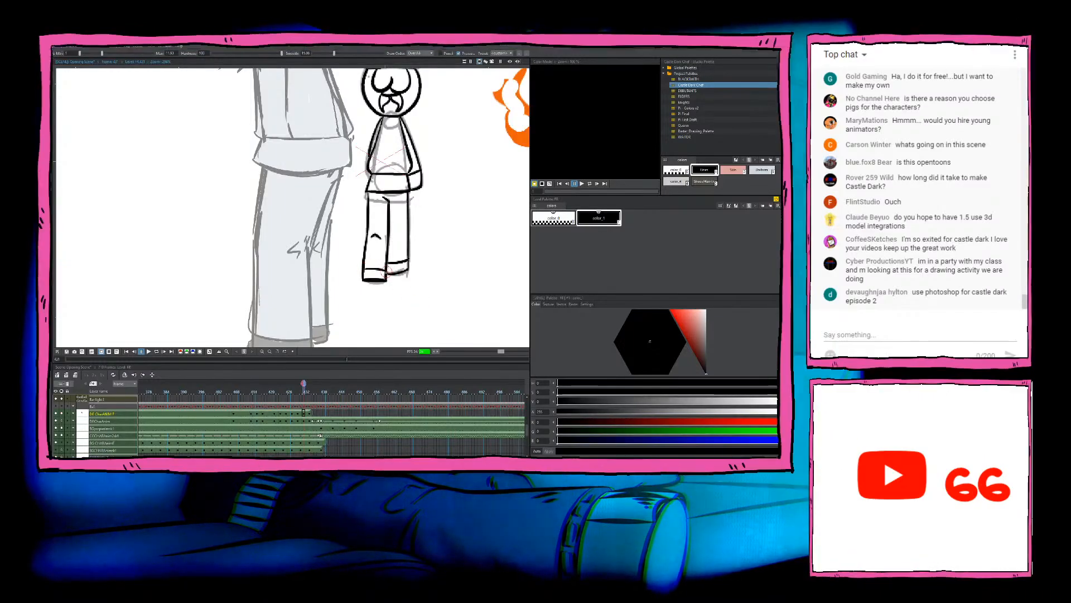
Step: Flip between the finished chef drawing and the next rough sketch pose to compare them
{"action": "key", "text": "period"}
{"action": "key", "text": "period"}
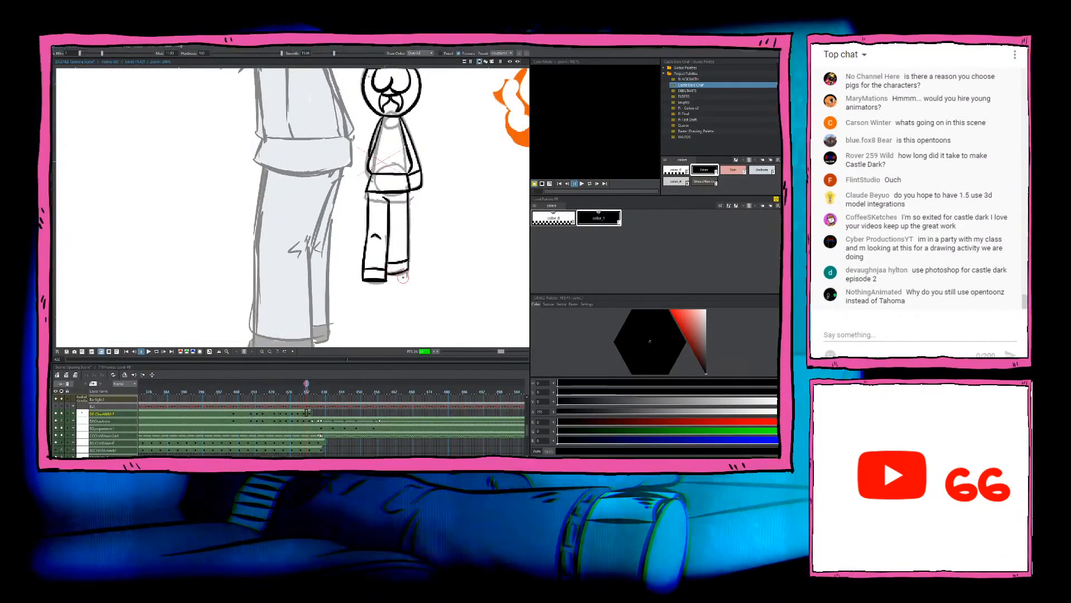
{"action": "key", "text": "comma"}
{"action": "key", "text": "period"}
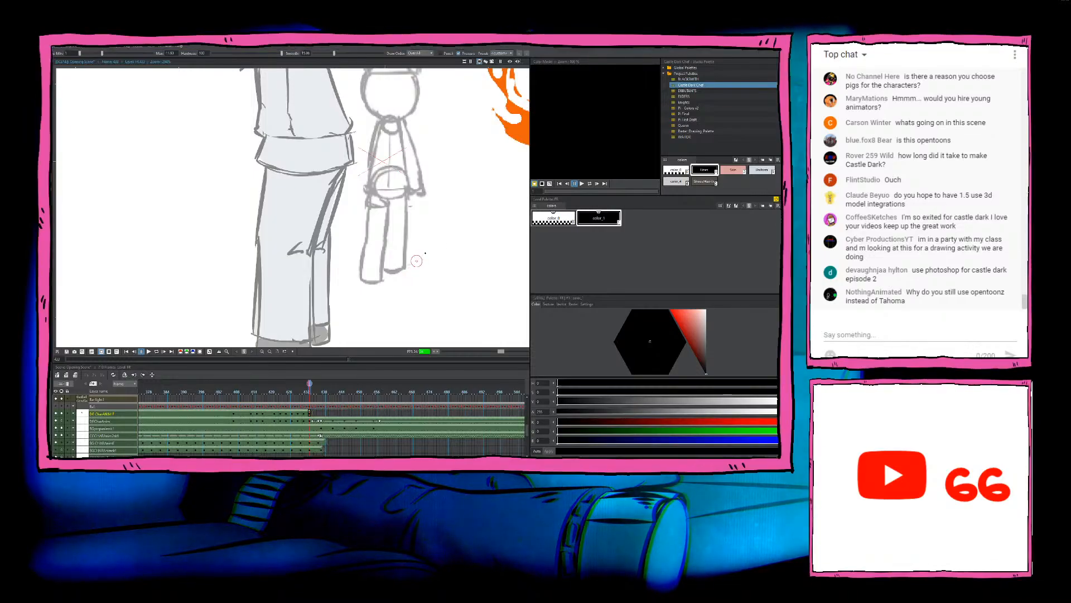
{"action": "key", "text": "comma"}
{"action": "key", "text": "period"}
{"action": "left_click_drag", "start_coordinate": [430, 264], "coordinate": [424, 296]}
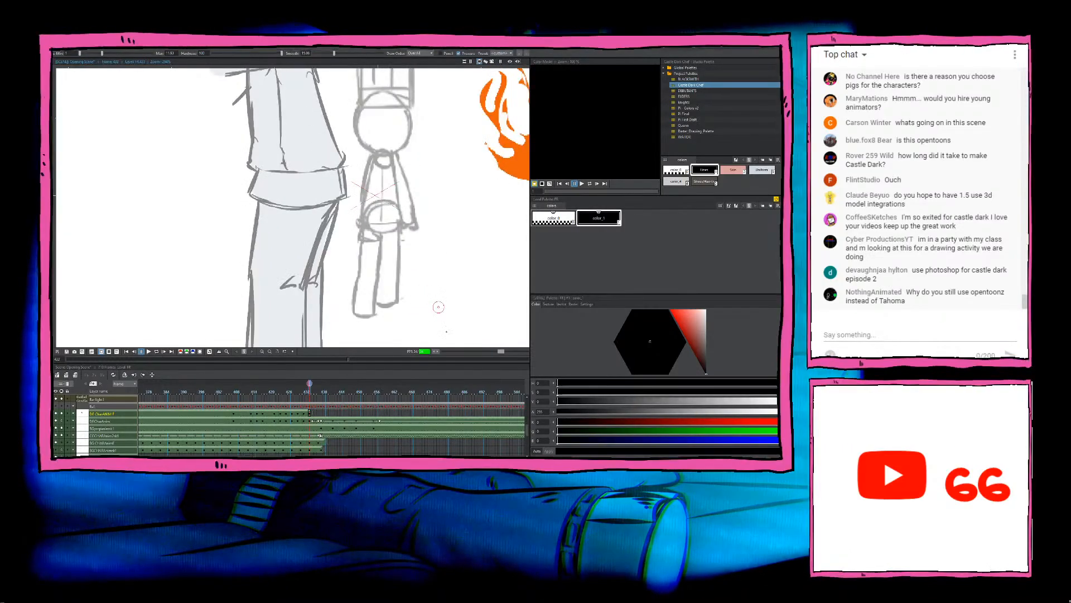
Step: Find the following changed sketch pose with the feet together and start an empty chef drawing on that frame
{"action": "key", "text": "period"}
{"action": "key", "text": "period"}
{"action": "key", "text": "period"}
{"action": "key", "text": "period"}
{"action": "key", "text": "period"}
{"action": "key", "text": "period"}
{"action": "key", "text": "period"}
{"action": "key", "text": "period"}
{"action": "key", "text": "period"}
{"action": "key", "text": "period"}
{"action": "key", "text": "period"}
{"action": "key", "text": "period"}
{"action": "key", "text": "period"}
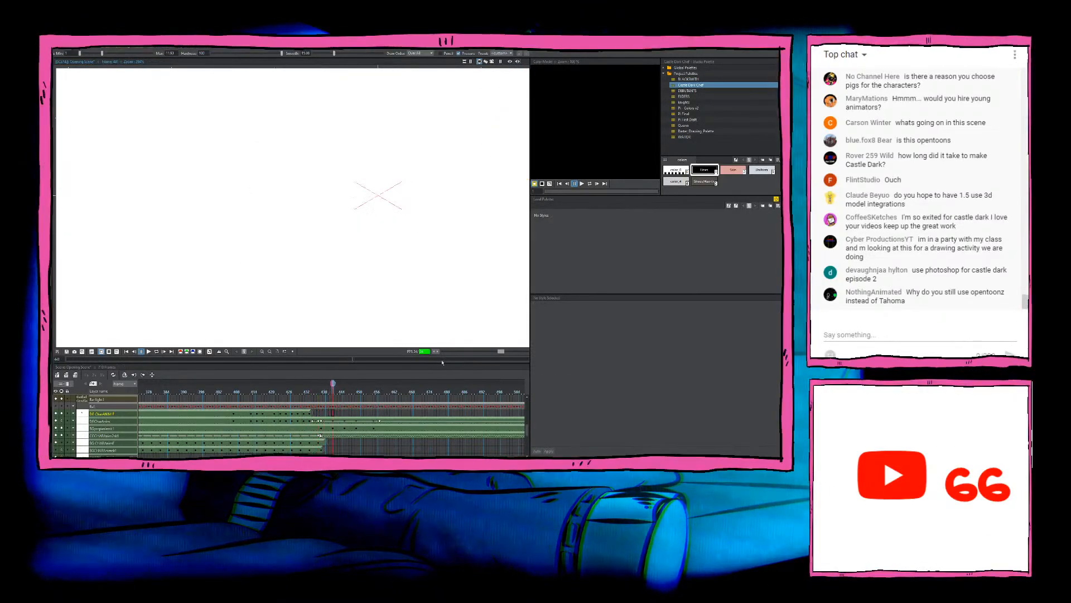
{"action": "key", "text": "comma"}
{"action": "key", "text": "comma"}
{"action": "key", "text": "comma"}
{"action": "key", "text": "comma"}
{"action": "key", "text": "comma"}
{"action": "key", "text": "comma"}
{"action": "key", "text": "comma"}
{"action": "key", "text": "comma"}
{"action": "key", "text": "comma"}
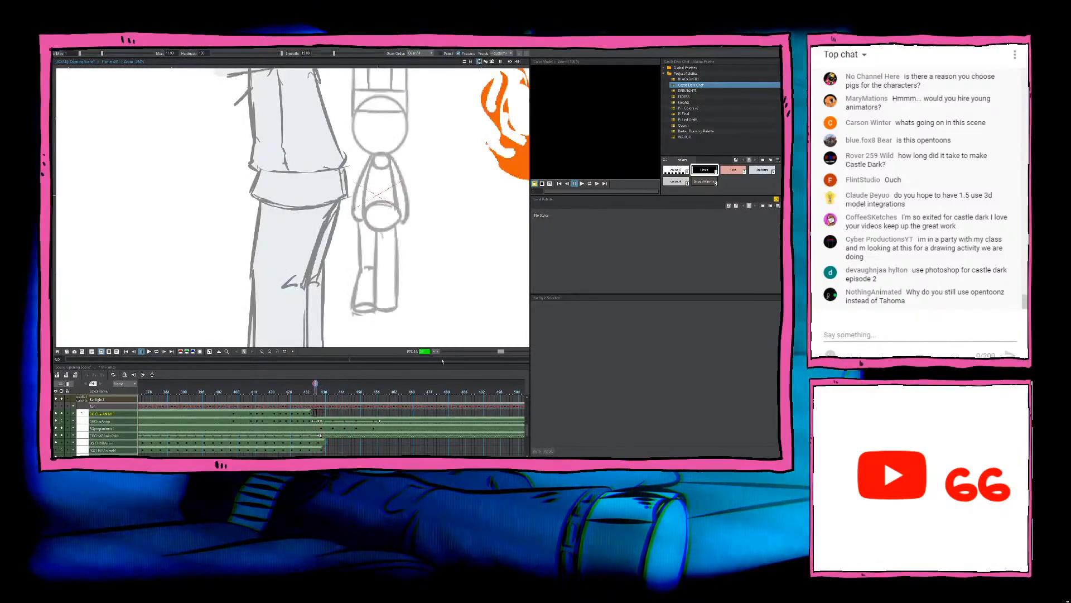
{"action": "key", "text": "comma"}
{"action": "key", "text": "comma"}
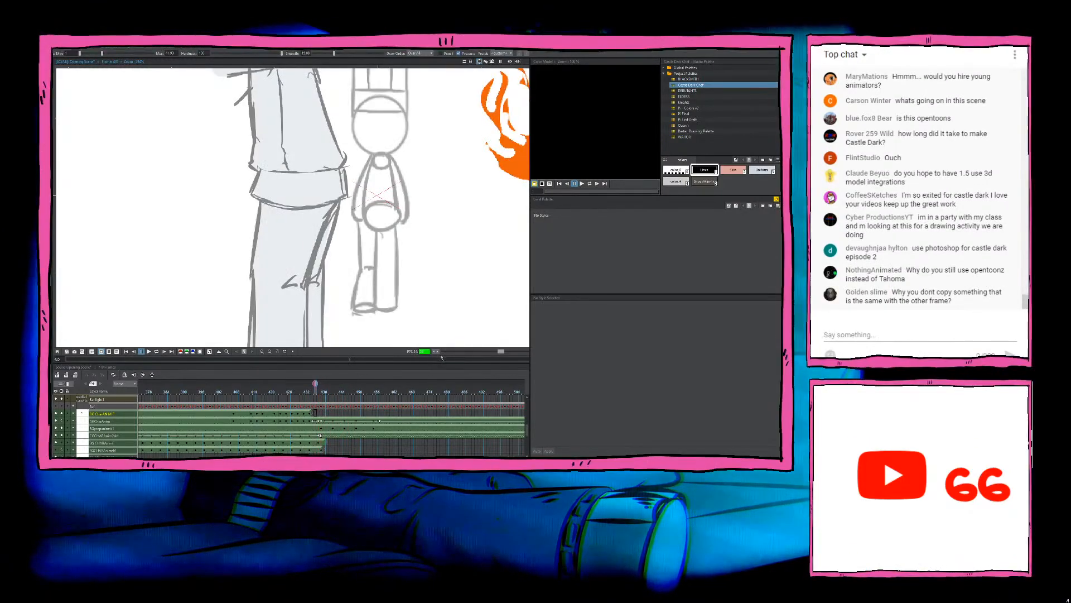
{"action": "key", "text": "comma"}
{"action": "key", "text": "period"}
{"action": "key", "text": "a"}
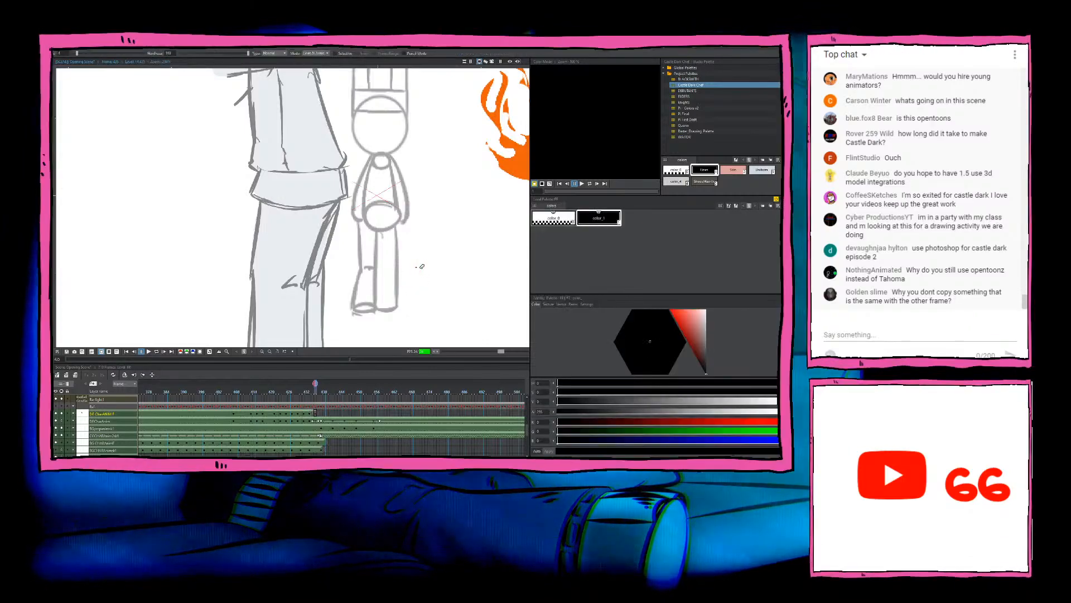
Step: Review the inked chef frames backwards from the uninked sketch pose to the earlier crossed-arm pose
{"action": "key", "text": "comma"}
{"action": "key", "text": "comma"}
{"action": "key", "text": "b"}
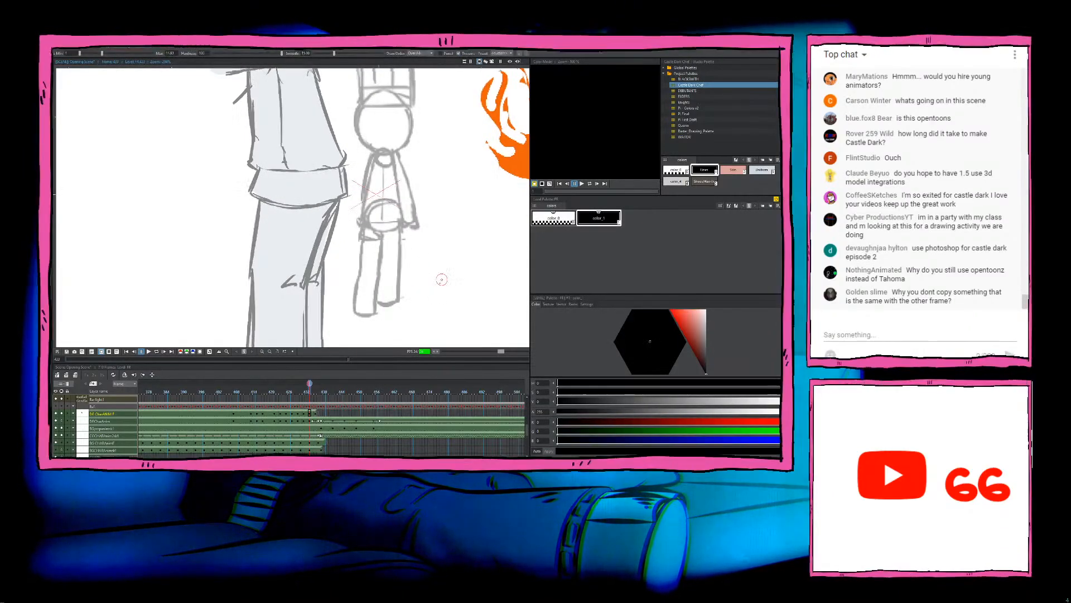
{"action": "left_click_drag", "start_coordinate": [440, 270], "coordinate": [436, 305]}
{"action": "key", "text": "comma"}
{"action": "key", "text": "period"}
{"action": "key", "text": "comma"}
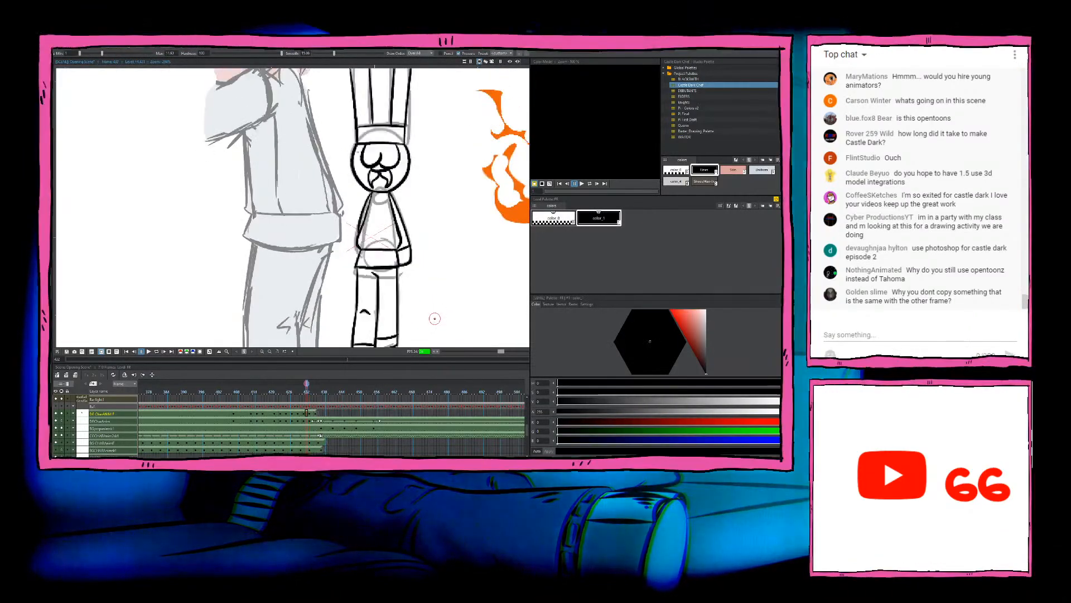
{"action": "key", "text": "comma"}
{"action": "key", "text": "comma"}
{"action": "key", "text": "comma"}
{"action": "key", "text": "comma"}
{"action": "key", "text": "comma"}
{"action": "key", "text": "comma"}
{"action": "key", "text": "comma"}
{"action": "key", "text": "comma"}
{"action": "key", "text": "comma"}
{"action": "key", "text": "comma"}
{"action": "key", "text": "comma"}
{"action": "key", "text": "comma"}
{"action": "key", "text": "comma"}
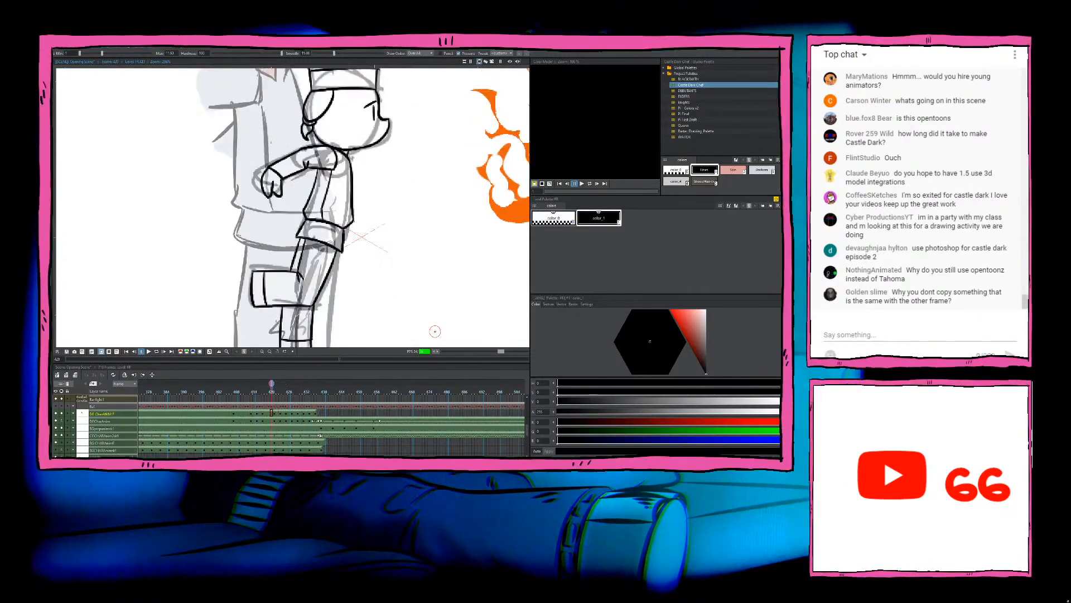
{"action": "key", "text": "period"}
{"action": "key", "text": "period"}
{"action": "key", "text": "period"}
{"action": "key", "text": "period"}
{"action": "key", "text": "period"}
{"action": "key", "text": "period"}
{"action": "key", "text": "comma"}
{"action": "key", "text": "comma"}
{"action": "key", "text": "comma"}
{"action": "key", "text": "comma"}
{"action": "key", "text": "comma"}
{"action": "key", "text": "comma"}
{"action": "key", "text": "comma"}
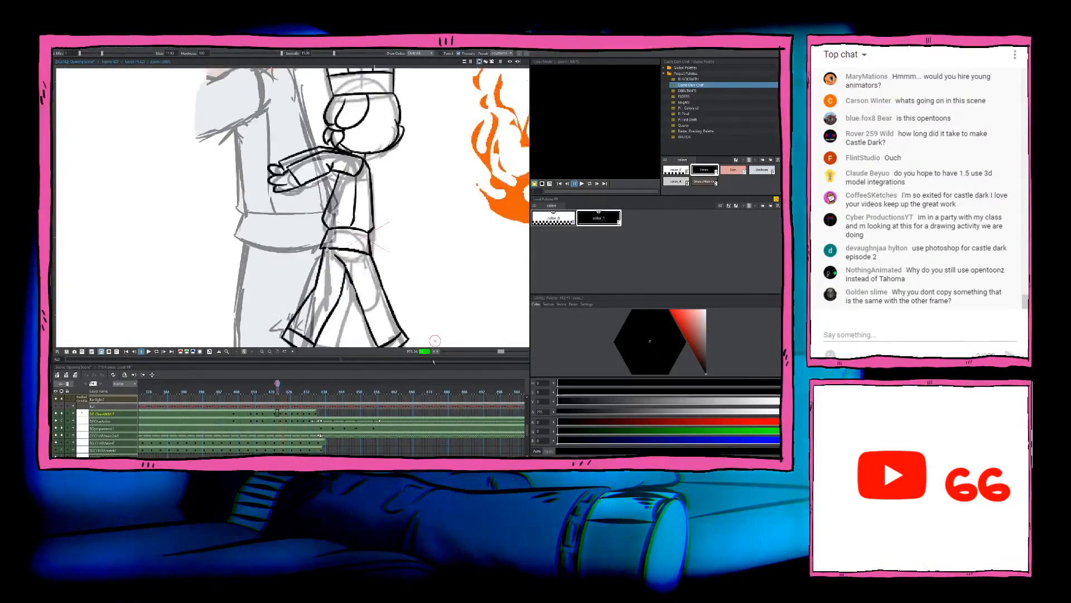
{"action": "key", "text": "comma"}
{"action": "key", "text": "comma"}
{"action": "key", "text": "comma"}
{"action": "key", "text": "comma"}
{"action": "key", "text": "comma"}
{"action": "key", "text": "comma"}
{"action": "key", "text": "comma"}
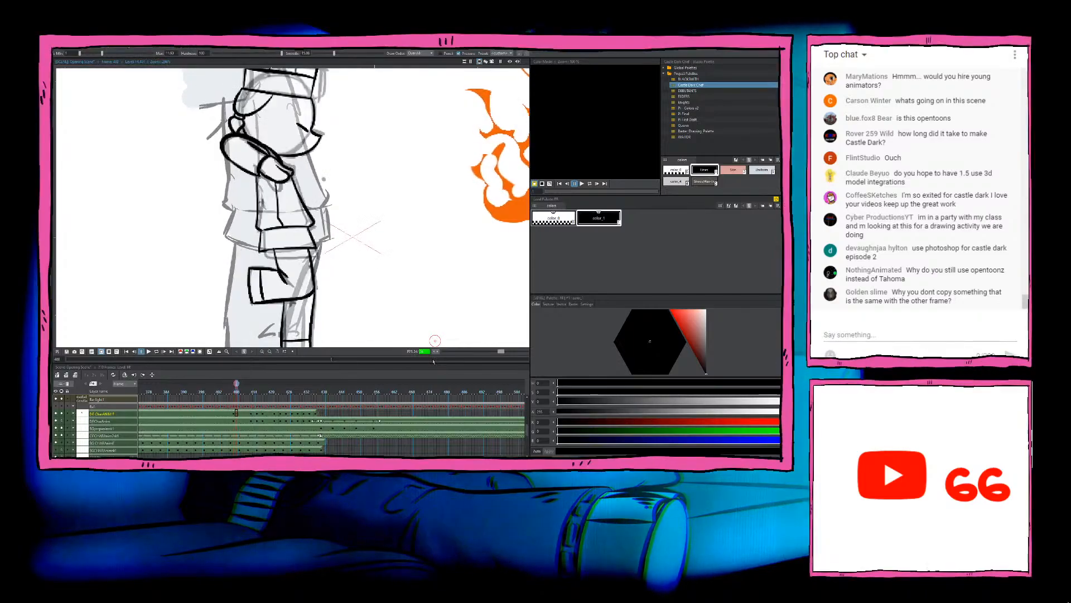
Step: Step forward through the inked chef frames to check the motion up to the uninked sketch pose
{"action": "key", "text": "period"}
{"action": "key", "text": "period"}
{"action": "key", "text": "period"}
{"action": "key", "text": "period"}
{"action": "key", "text": "period"}
{"action": "key", "text": "period"}
{"action": "key", "text": "period"}
{"action": "key", "text": "period"}
{"action": "key", "text": "period"}
{"action": "key", "text": "period"}
{"action": "key", "text": "period"}
{"action": "key", "text": "period"}
{"action": "key", "text": "period"}
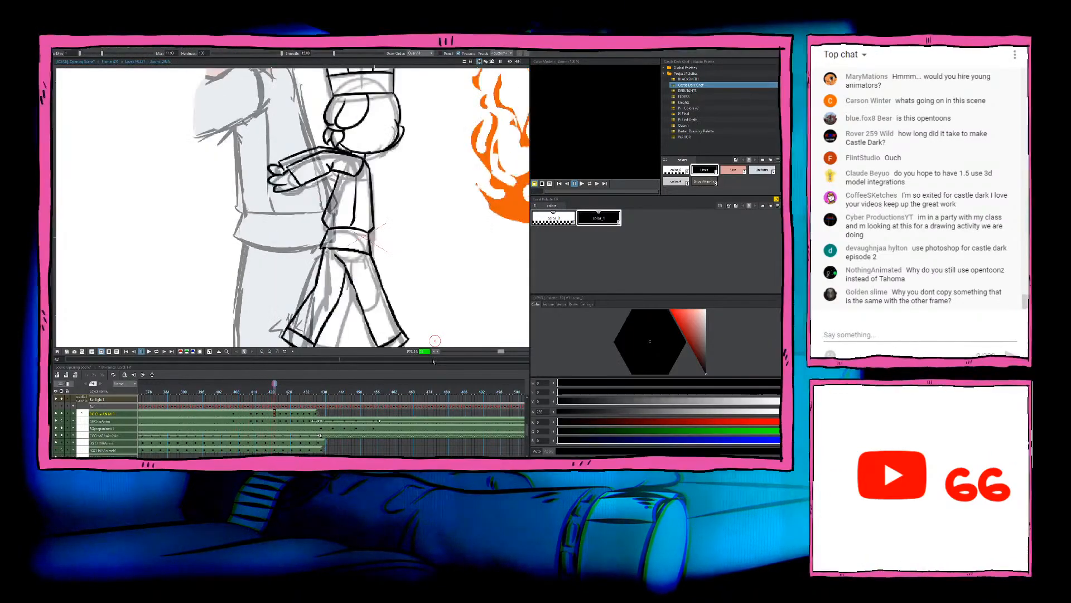
{"action": "key", "text": "period"}
{"action": "key", "text": "period"}
{"action": "key", "text": "period"}
{"action": "key", "text": "period"}
{"action": "key", "text": "period"}
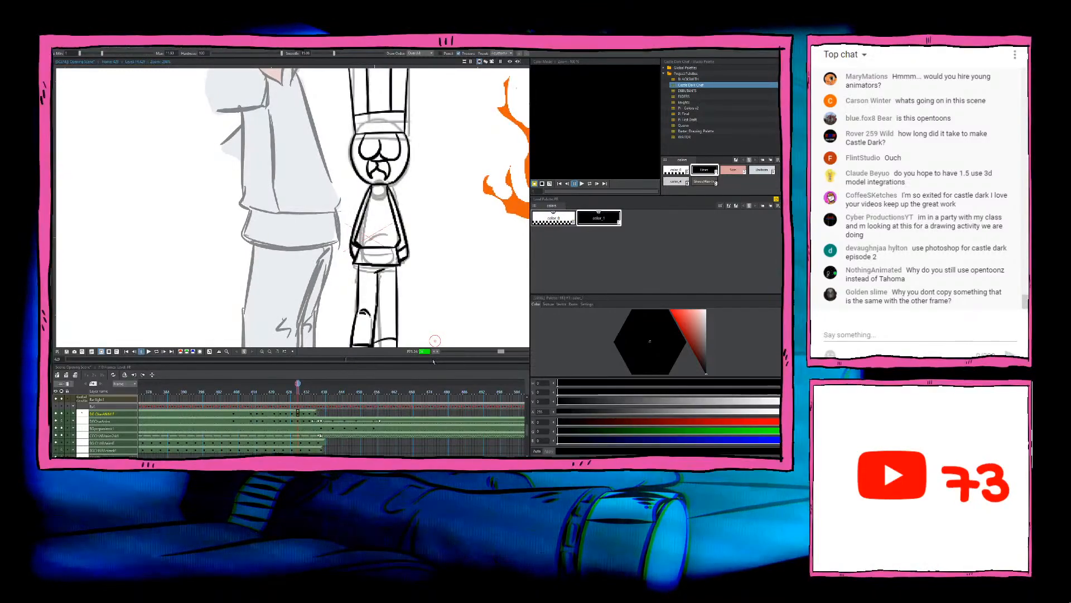
{"action": "key", "text": "period"}
{"action": "key", "text": "period"}
{"action": "key", "text": "period"}
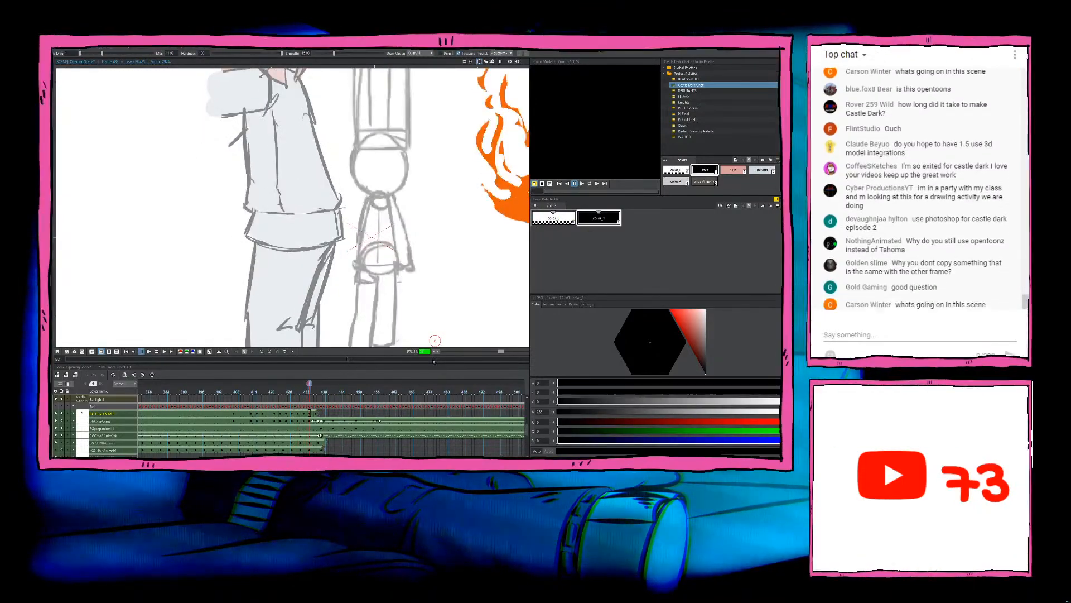
{"action": "key", "text": "period"}
{"action": "key", "text": "period"}
{"action": "key", "text": "period"}
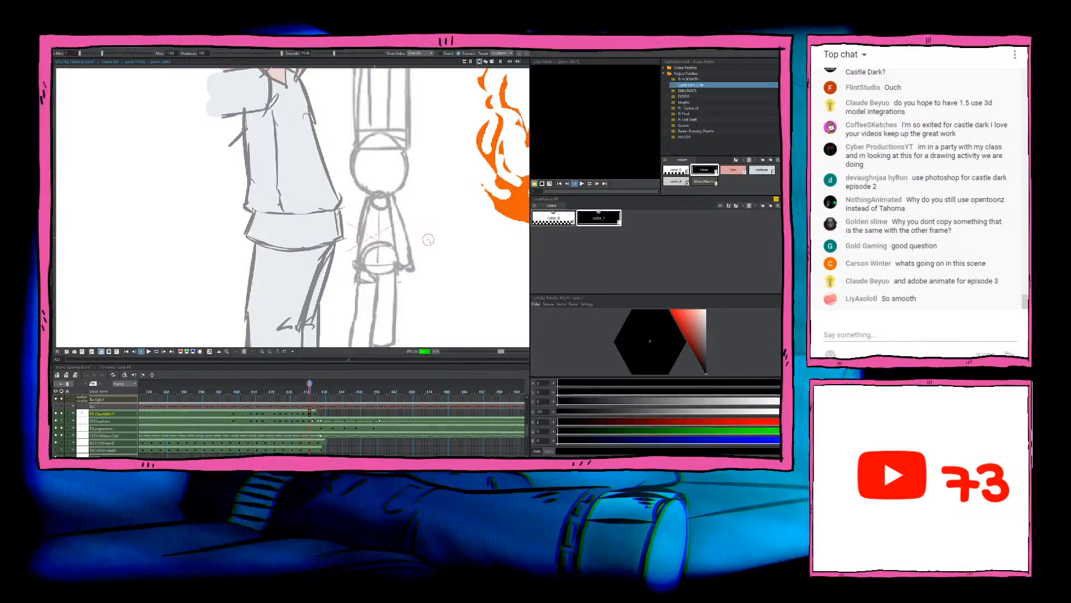
{"action": "key", "text": "comma"}
{"action": "key", "text": "comma"}
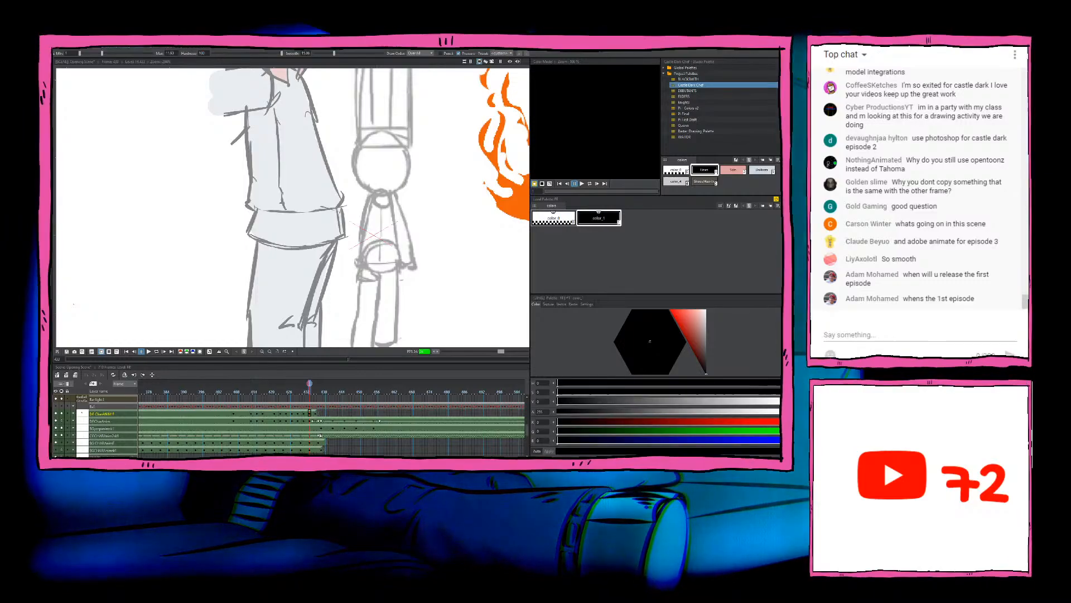
Step: Ink the left curve of the chef's head from the hat brim to the chin, matching the preceding drawing
{"action": "key", "text": "Left"}
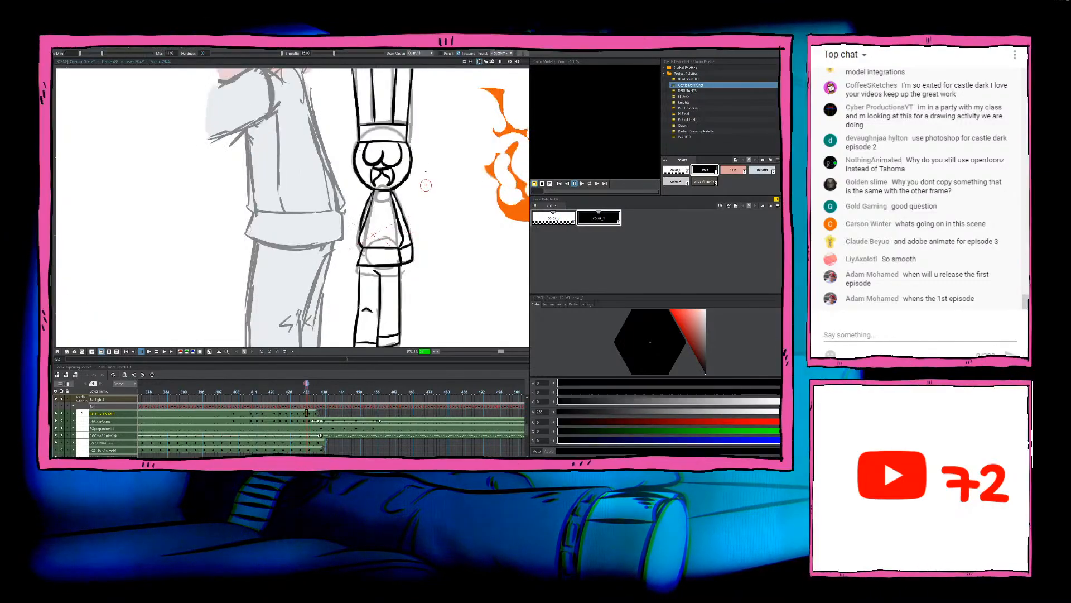
{"action": "key", "text": "Right"}
{"action": "key", "text": "Left"}
{"action": "key", "text": "Right"}
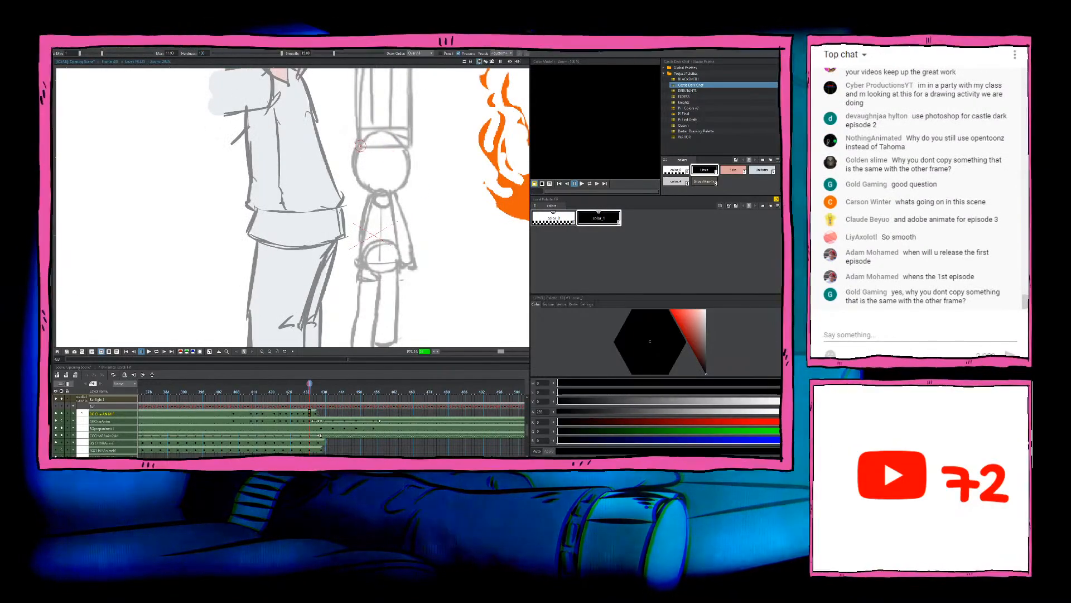
{"action": "mouse_move", "coordinate": [360, 145]}
{"action": "left_mouse_down"}
{"action": "mouse_move", "coordinate": [355, 172]}
{"action": "mouse_move", "coordinate": [377, 194]}
{"action": "left_mouse_up"}
{"action": "key", "text": "ctrl+z"}
{"action": "left_click_drag", "start_coordinate": [360, 146], "coordinate": [377, 194]}
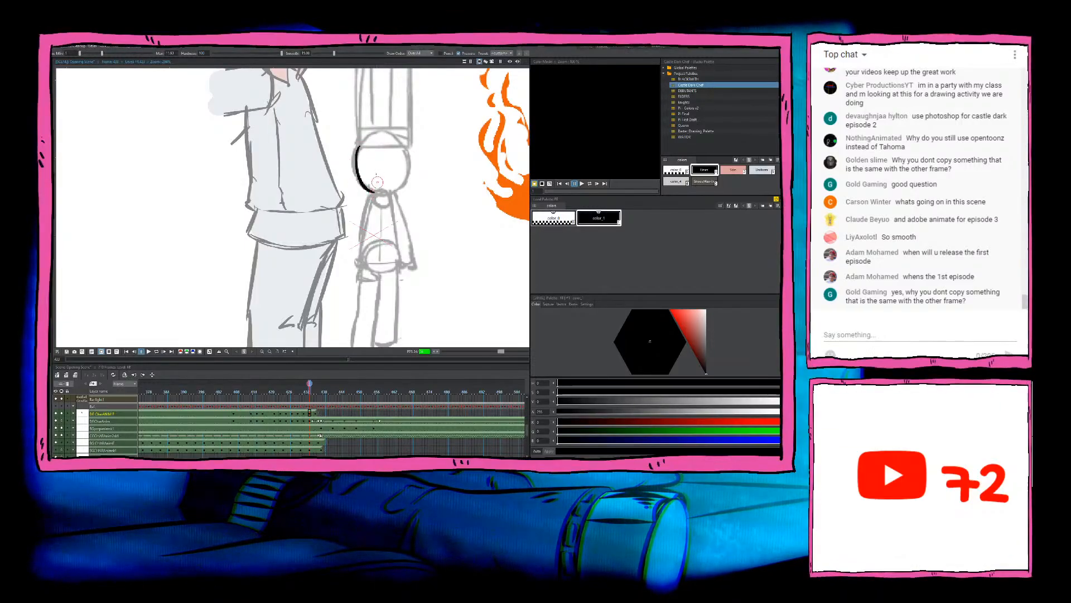
{"action": "key", "text": "ctrl+z"}
{"action": "left_click_drag", "start_coordinate": [360, 146], "coordinate": [377, 194]}
{"action": "key", "text": "ctrl+z"}
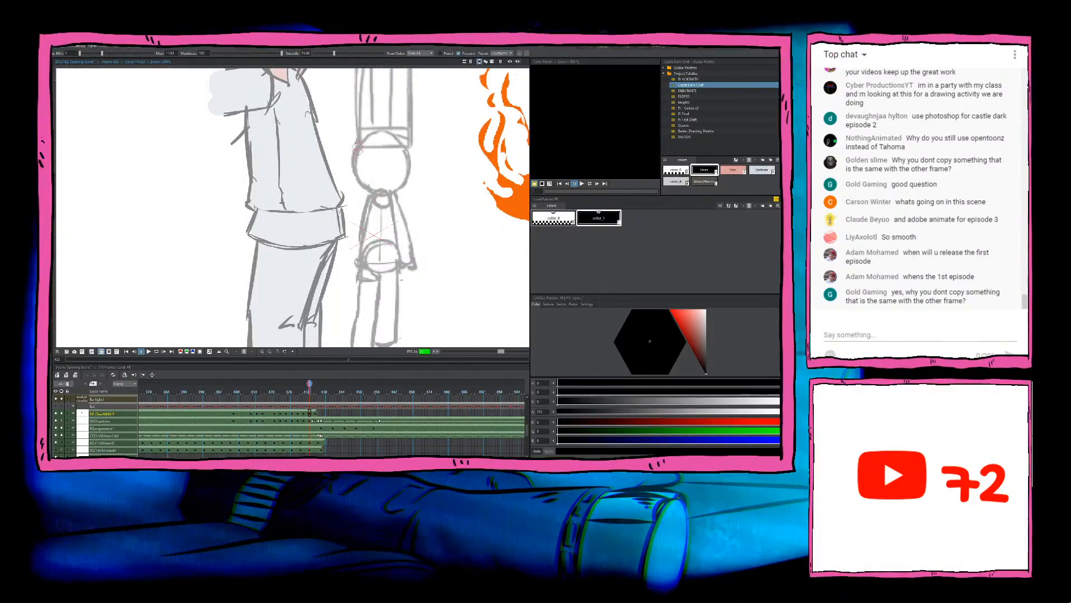
{"action": "left_click_drag", "start_coordinate": [359, 147], "coordinate": [378, 193]}
{"action": "key", "text": "ctrl+z"}
{"action": "left_click_drag", "start_coordinate": [359, 146], "coordinate": [382, 193]}
{"action": "key", "text": "ctrl+z"}
{"action": "mouse_move", "coordinate": [359, 146]}
{"action": "left_mouse_down"}
{"action": "mouse_move", "coordinate": [355, 167]}
{"action": "mouse_move", "coordinate": [380, 194]}
{"action": "left_mouse_up"}
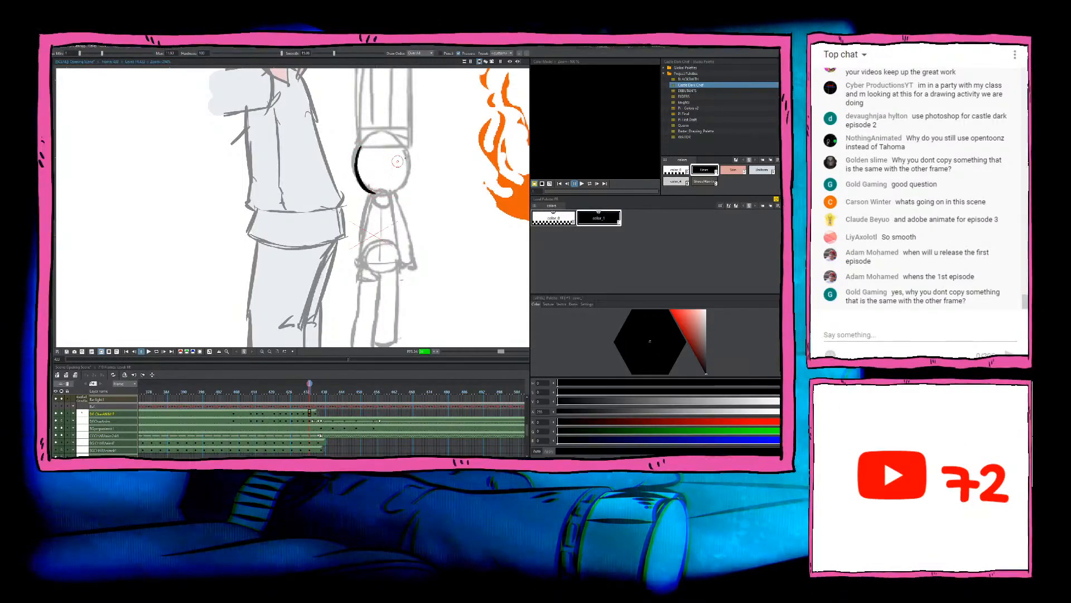
Step: Ink the right curve of the chef's head from the hat brim to the chin and compare it with the preceding drawing
{"action": "left_click_drag", "start_coordinate": [404, 147], "coordinate": [390, 194]}
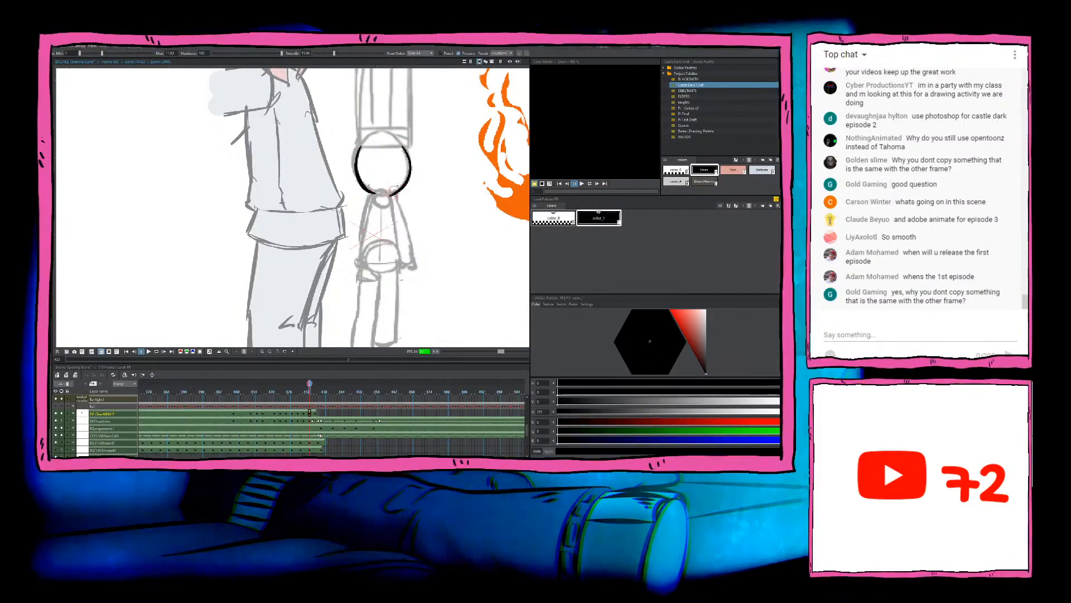
{"action": "key", "text": "ctrl+z"}
{"action": "mouse_move", "coordinate": [403, 147]}
{"action": "left_mouse_down"}
{"action": "mouse_move", "coordinate": [409, 162]}
{"action": "mouse_move", "coordinate": [386, 194]}
{"action": "left_mouse_up"}
{"action": "key", "text": "ctrl+z"}
{"action": "key", "text": "ctrl+z"}
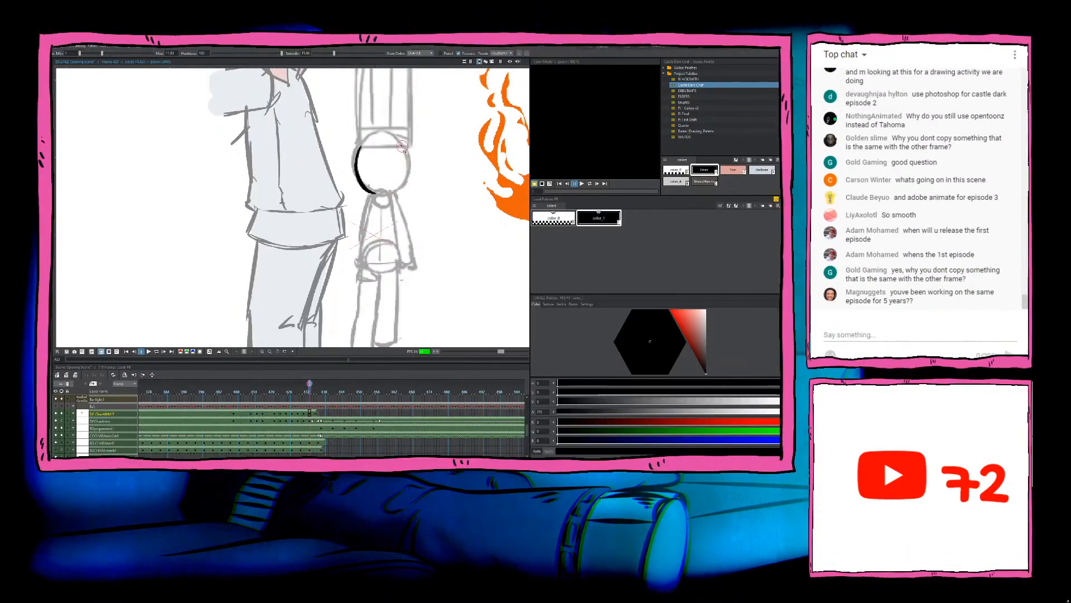
{"action": "mouse_move", "coordinate": [402, 146]}
{"action": "left_mouse_down"}
{"action": "mouse_move", "coordinate": [403, 183]}
{"action": "mouse_move", "coordinate": [382, 196]}
{"action": "left_mouse_up"}
{"action": "key", "text": "ctrl+z"}
{"action": "mouse_move", "coordinate": [403, 147]}
{"action": "left_mouse_down"}
{"action": "mouse_move", "coordinate": [409, 168]}
{"action": "mouse_move", "coordinate": [389, 194]}
{"action": "left_mouse_up"}
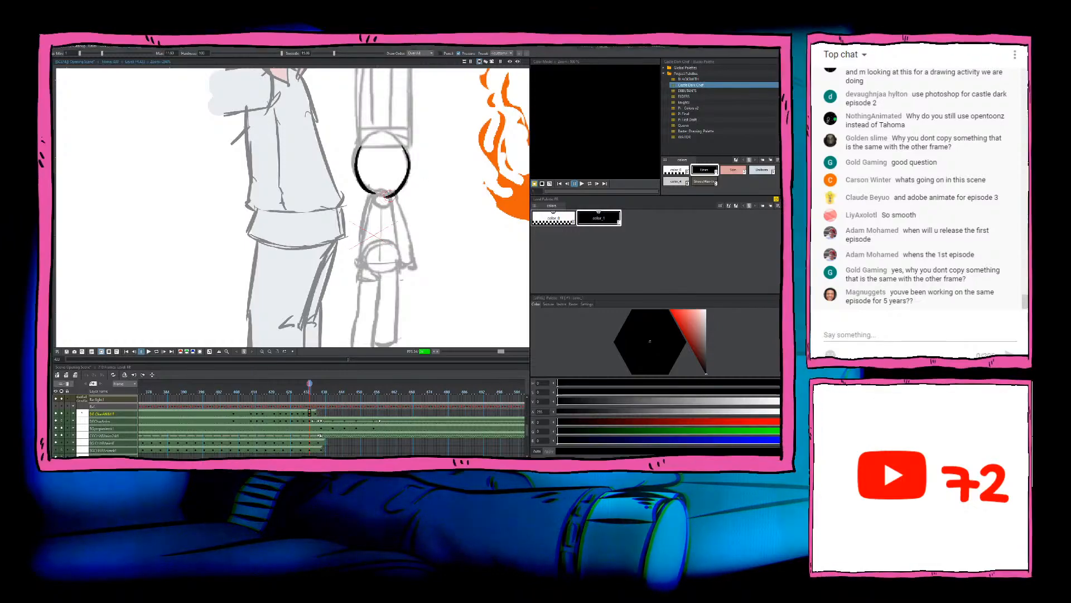
{"action": "key", "text": "ctrl+z"}
{"action": "mouse_move", "coordinate": [403, 145]}
{"action": "left_mouse_down"}
{"action": "mouse_move", "coordinate": [407, 184]}
{"action": "mouse_move", "coordinate": [384, 194]}
{"action": "left_mouse_up"}
{"action": "key", "text": "ctrl+z"}
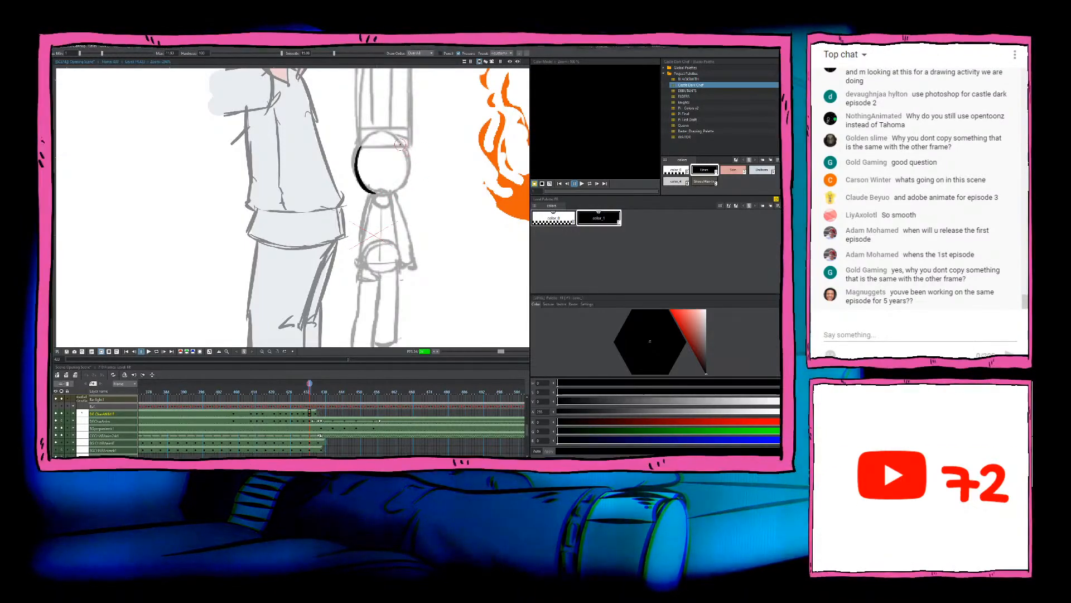
{"action": "key", "text": "period"}
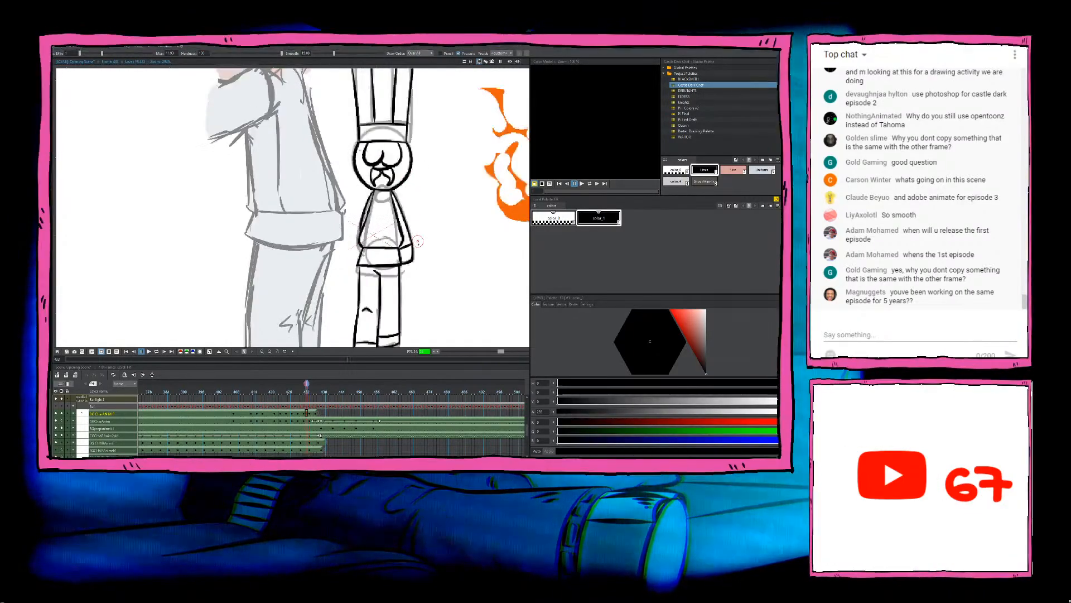
{"action": "key", "text": "comma"}
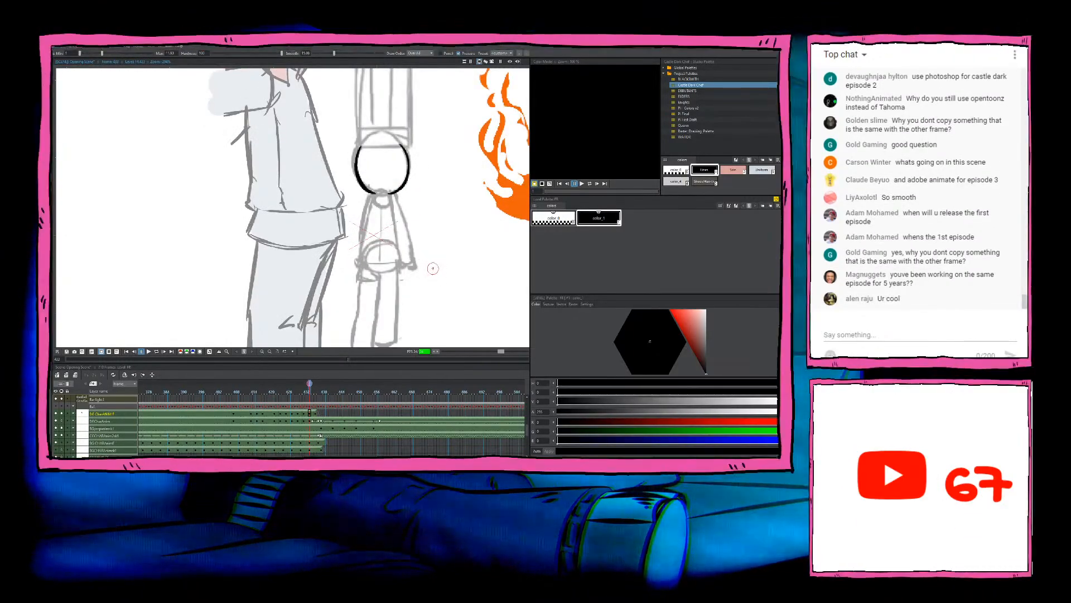
Step: Ink the right edge and top edge of the chef's tall hat, using the preceding drawing as reference
{"action": "left_click_drag", "start_coordinate": [438, 191], "coordinate": [445, 205]}
{"action": "key", "text": "a"}
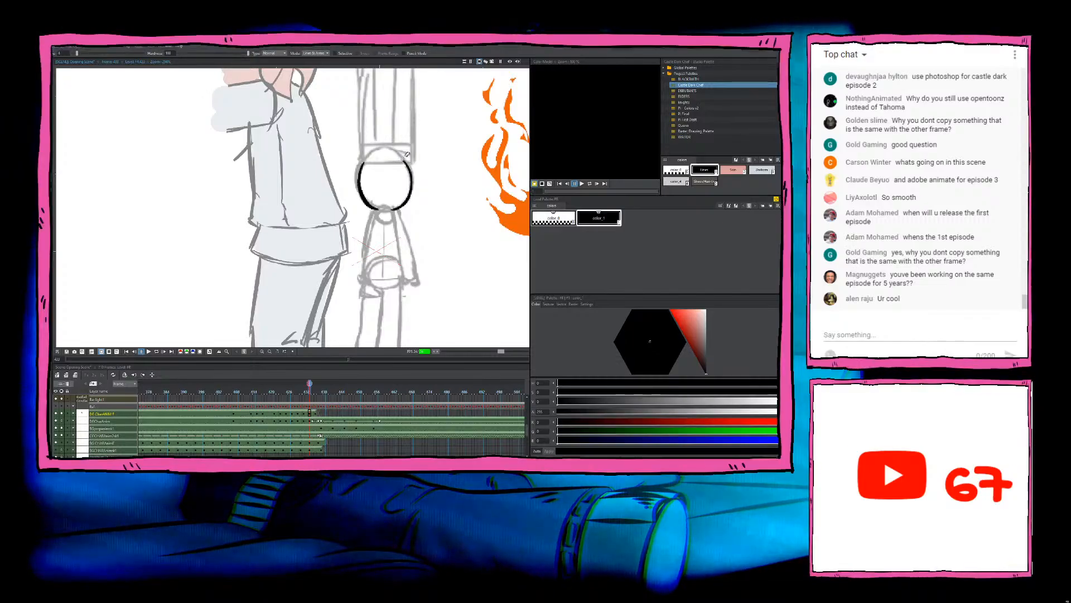
{"action": "mouse_move", "coordinate": [413, 153]}
{"action": "left_mouse_down"}
{"action": "mouse_move", "coordinate": [423, 171]}
{"action": "mouse_move", "coordinate": [413, 203]}
{"action": "left_mouse_up"}
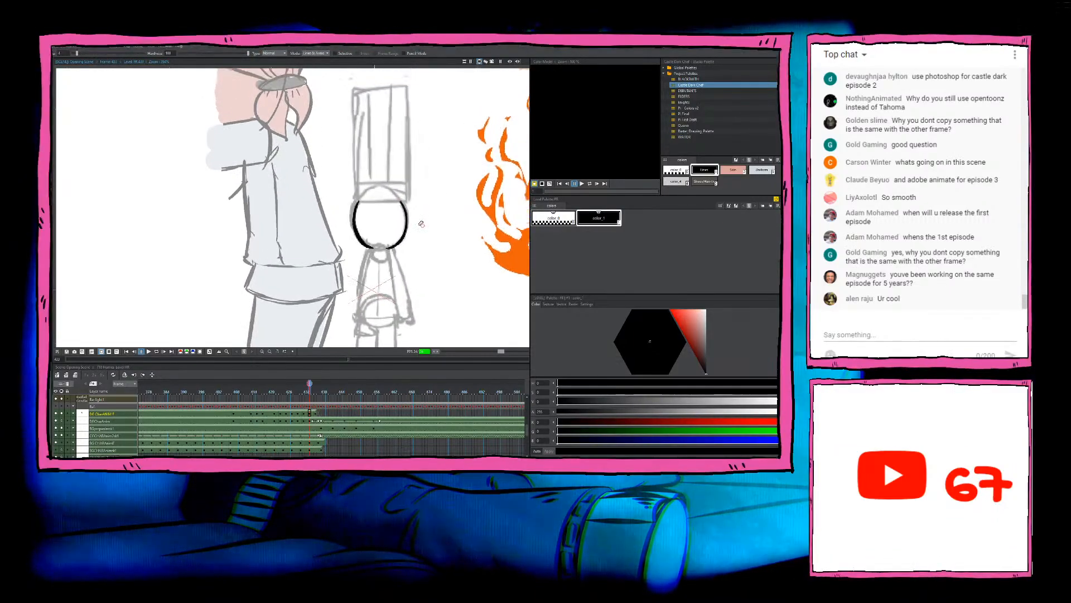
{"action": "key", "text": "b"}
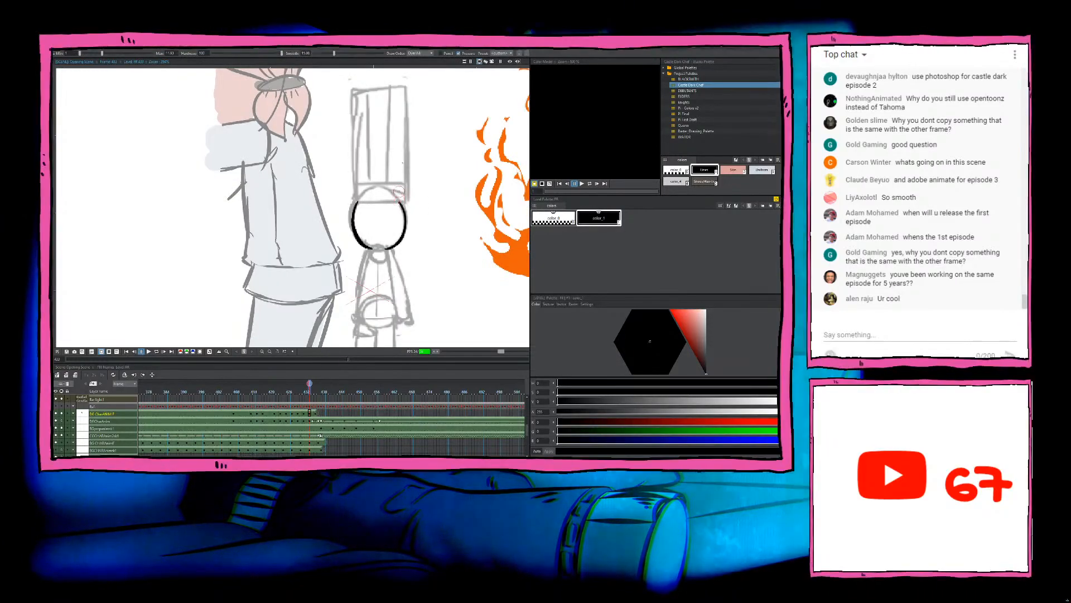
{"action": "key", "text": "Left"}
{"action": "key", "text": "Right"}
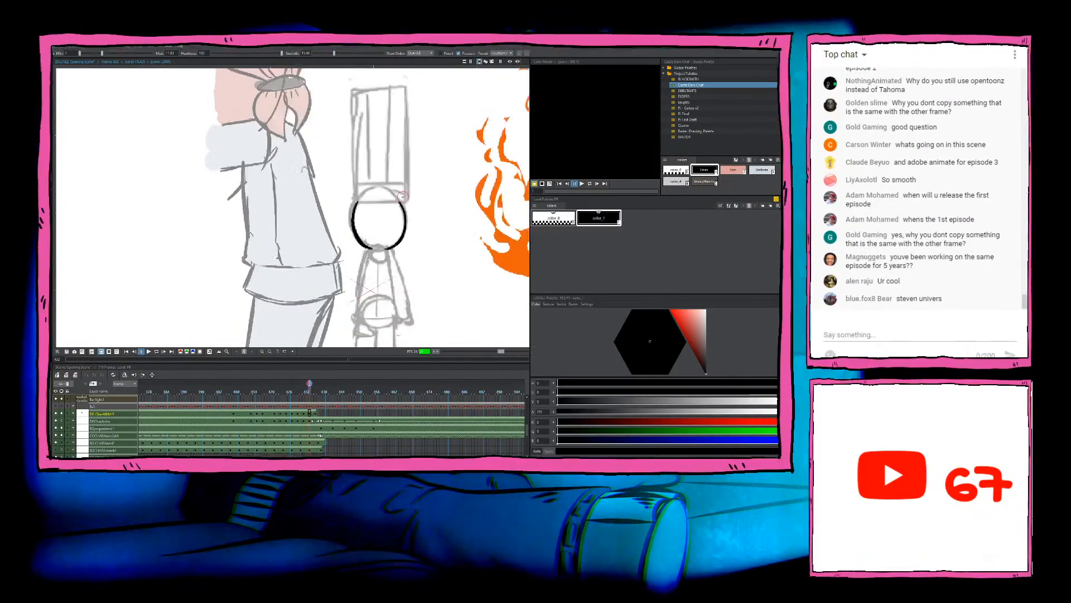
{"action": "left_click_drag", "start_coordinate": [411, 107], "coordinate": [401, 201]}
{"action": "key", "text": "Left"}
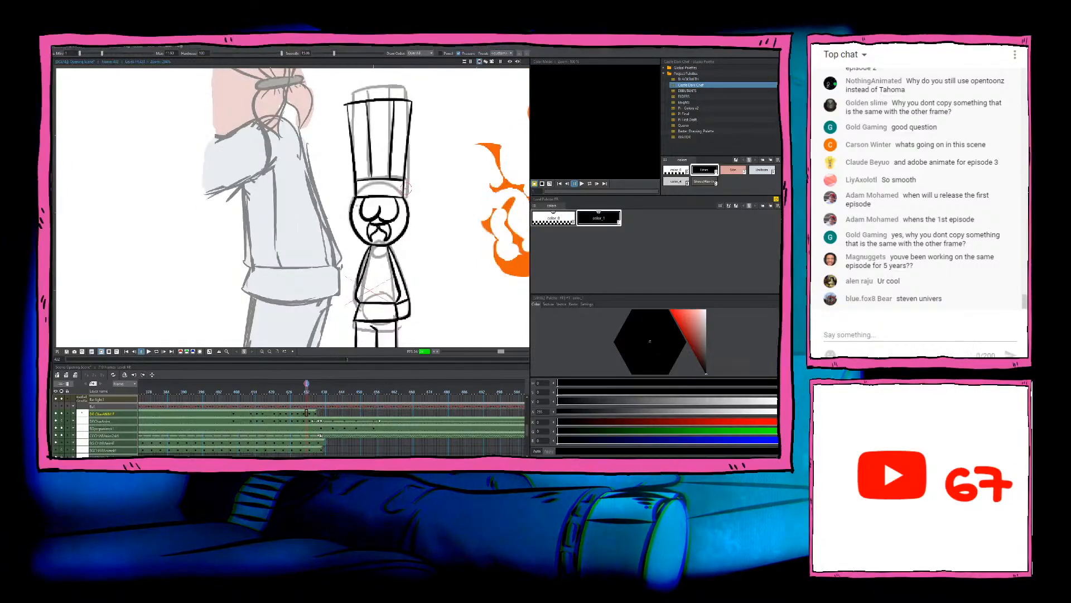
{"action": "key", "text": "Right"}
{"action": "key", "text": "Left"}
{"action": "key", "text": "Right"}
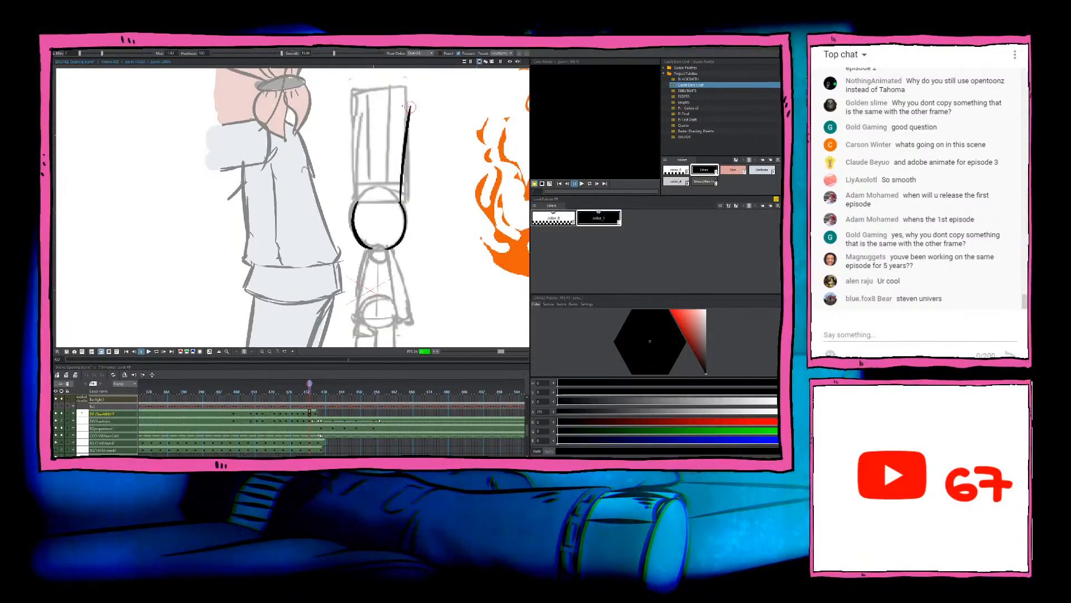
{"action": "left_click_drag", "start_coordinate": [409, 106], "coordinate": [345, 109]}
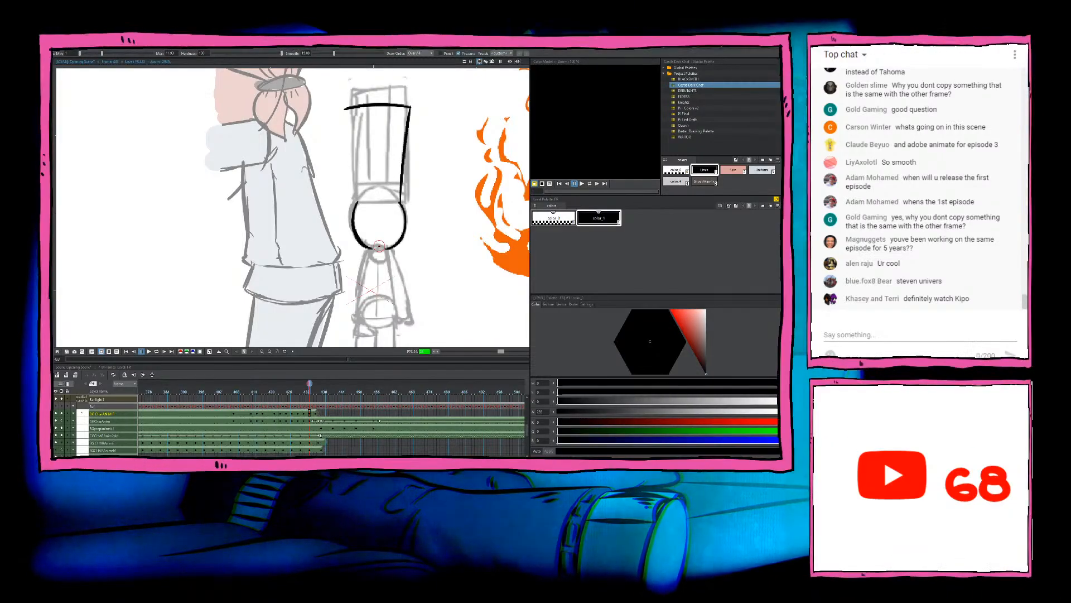
Step: Ink the left edge of the chef's tall hat and compare it with the preceding drawing
{"action": "left_click_drag", "start_coordinate": [379, 246], "coordinate": [388, 263]}
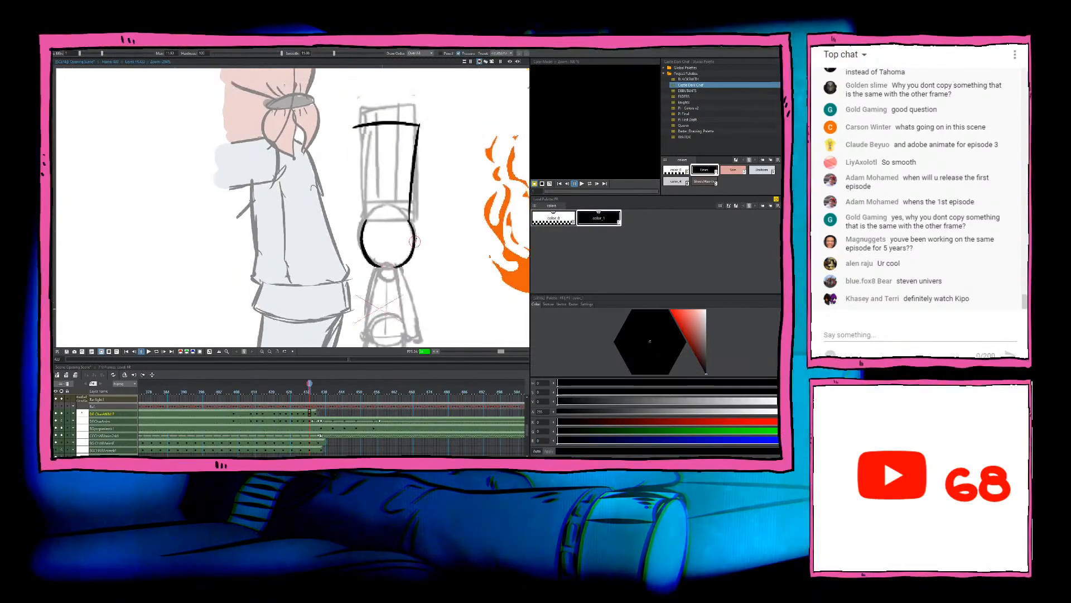
{"action": "left_click_drag", "start_coordinate": [356, 126], "coordinate": [363, 222]}
{"action": "key", "text": "ctrl+z"}
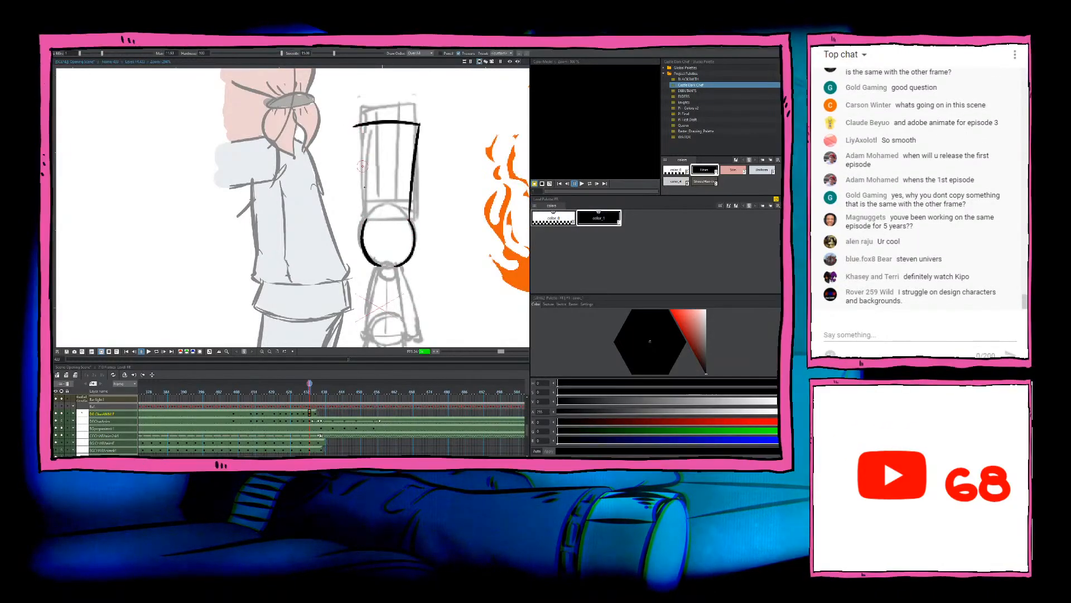
{"action": "left_click_drag", "start_coordinate": [356, 126], "coordinate": [364, 222]}
{"action": "key", "text": "comma"}
{"action": "key", "text": "period"}
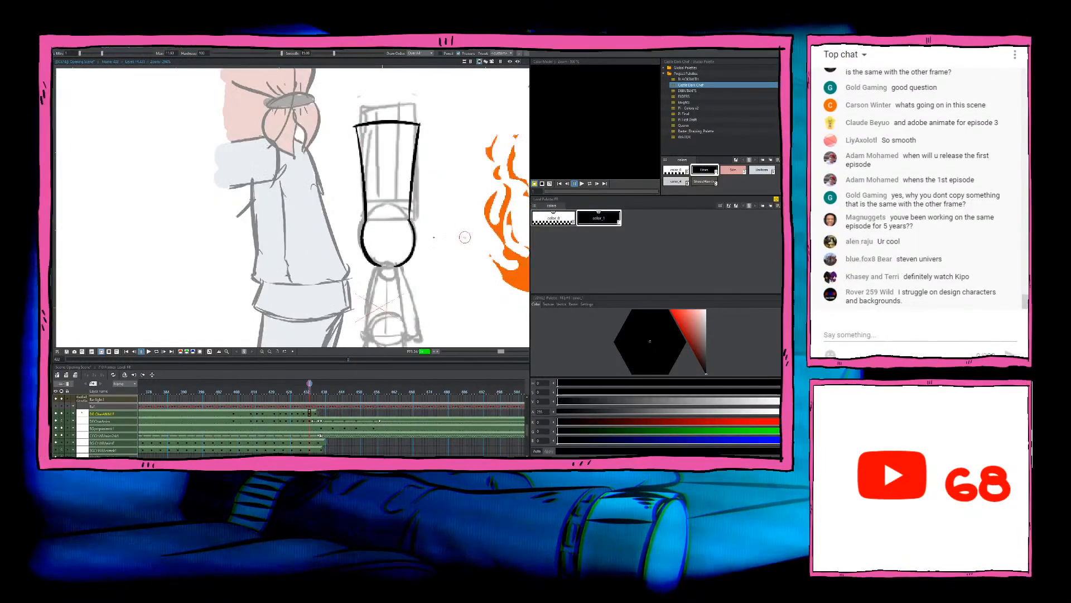
Step: Ink the band lines across the base of the chef's hat, matching the preceding drawing
{"action": "mouse_move", "coordinate": [412, 219]}
{"action": "left_mouse_down"}
{"action": "mouse_move", "coordinate": [370, 223]}
{"action": "mouse_move", "coordinate": [401, 198]}
{"action": "mouse_move", "coordinate": [366, 201]}
{"action": "mouse_move", "coordinate": [406, 206]}
{"action": "mouse_move", "coordinate": [366, 205]}
{"action": "mouse_move", "coordinate": [410, 203]}
{"action": "left_mouse_up"}
{"action": "key", "text": "ctrl+z"}
{"action": "key", "text": "comma"}
{"action": "key", "text": "period"}
{"action": "key", "text": "ctrl+z"}
Step: Ink two vertical pleat lines inside the chef's hat, running from its top edge to the band
{"action": "left_click_drag", "start_coordinate": [373, 126], "coordinate": [380, 199]}
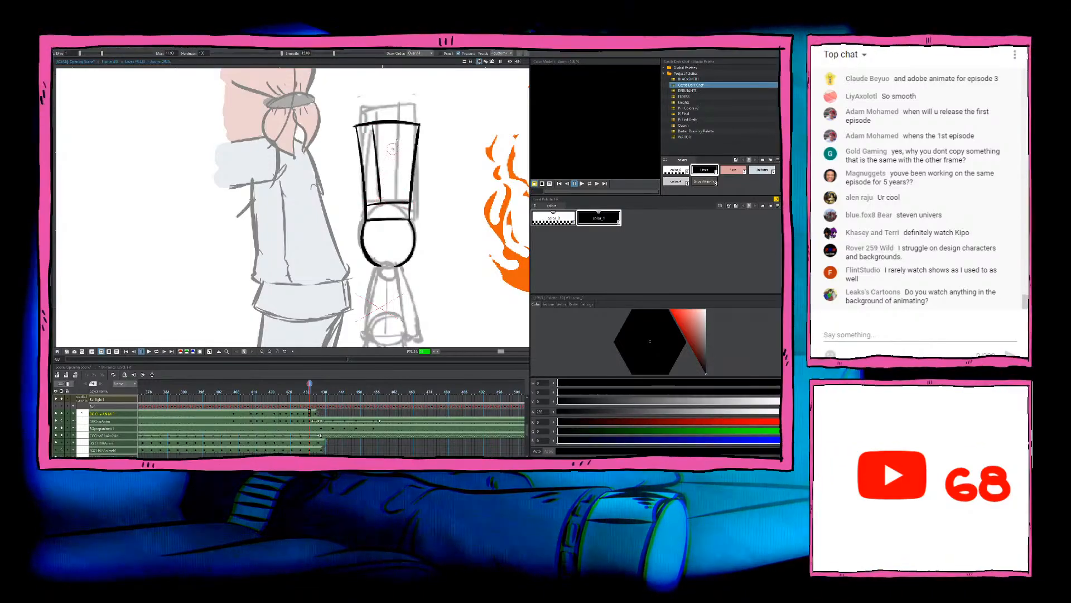
{"action": "left_click_drag", "start_coordinate": [402, 123], "coordinate": [398, 199]}
{"action": "key", "text": "comma"}
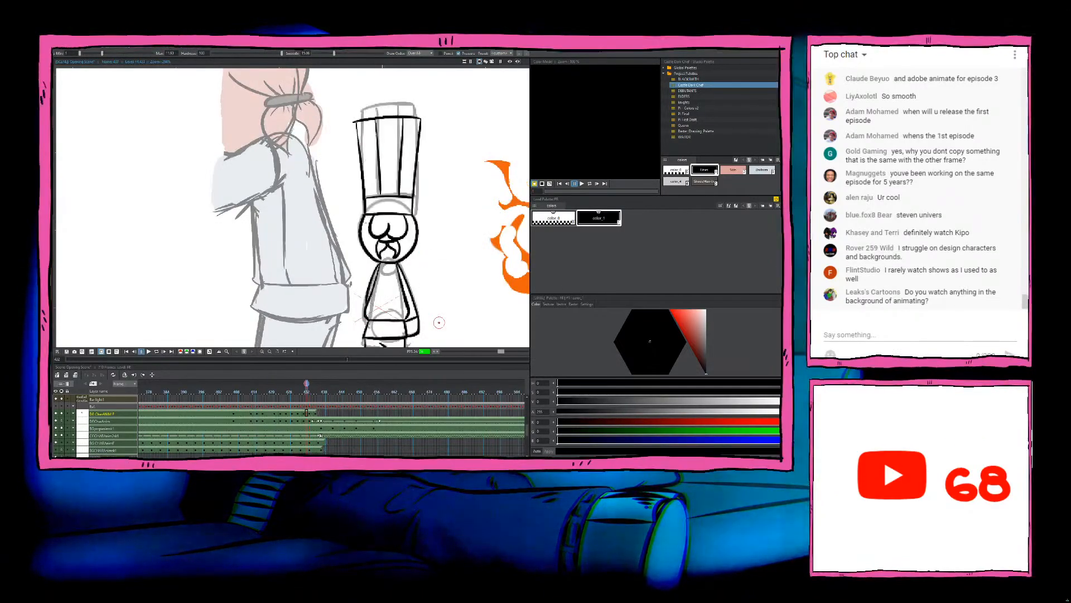
{"action": "key", "text": "period"}
{"action": "scroll", "coordinate": [440, 235], "scroll_direction": "down", "scroll_amount": 2}
{"action": "scroll", "coordinate": [440, 235], "scroll_direction": "up", "scroll_amount": 2}
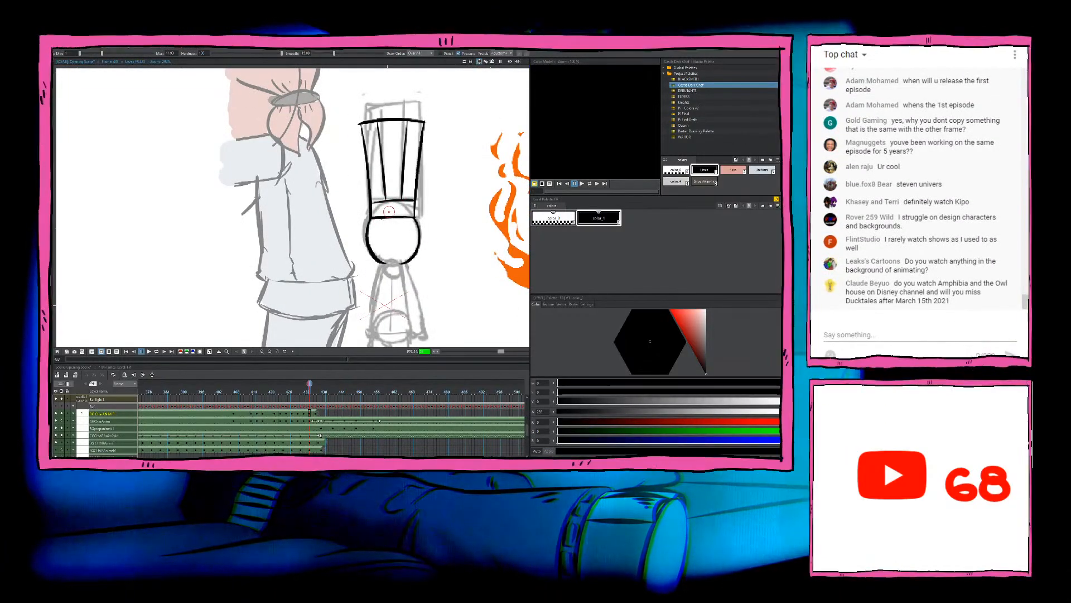
Step: Ink the chef's eyes, nose and moustache inside the head, using the preceding drawing as reference
{"action": "mouse_move", "coordinate": [374, 236]}
{"action": "left_mouse_down"}
{"action": "mouse_move", "coordinate": [390, 234]}
{"action": "mouse_move", "coordinate": [399, 242]}
{"action": "mouse_move", "coordinate": [383, 257]}
{"action": "mouse_move", "coordinate": [395, 252]}
{"action": "left_mouse_up"}
{"action": "key", "text": "comma"}
{"action": "key", "text": "period"}
{"action": "key", "text": "ctrl+z"}
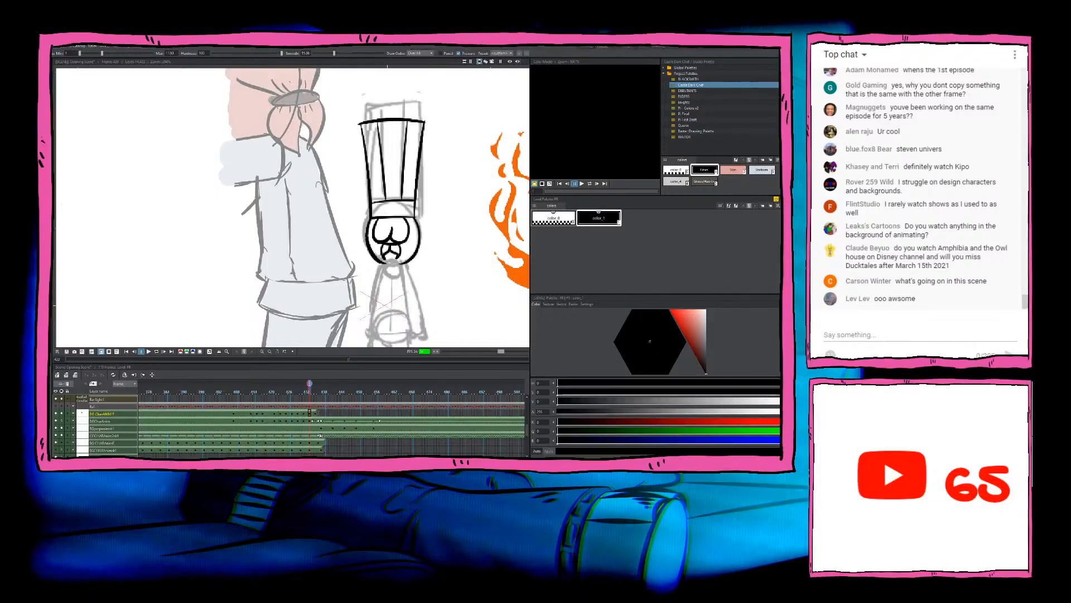
{"action": "scroll", "coordinate": [474, 225], "scroll_direction": "up", "scroll_amount": 2}
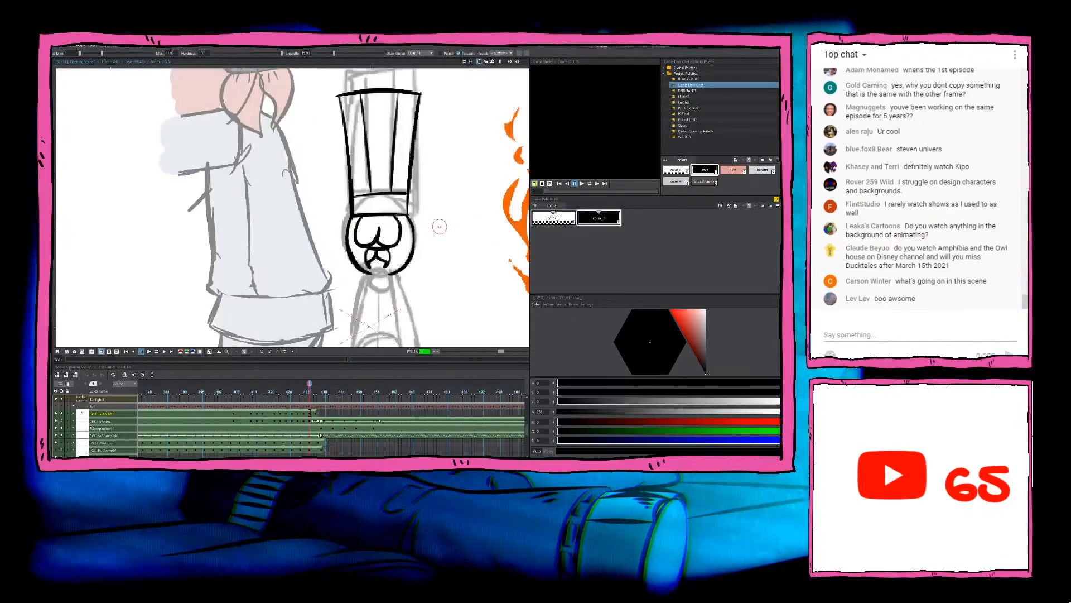
Step: Ink the left side of the chef's torso from the chin down to a small corner at the waist
{"action": "left_click_drag", "start_coordinate": [379, 279], "coordinate": [398, 189]}
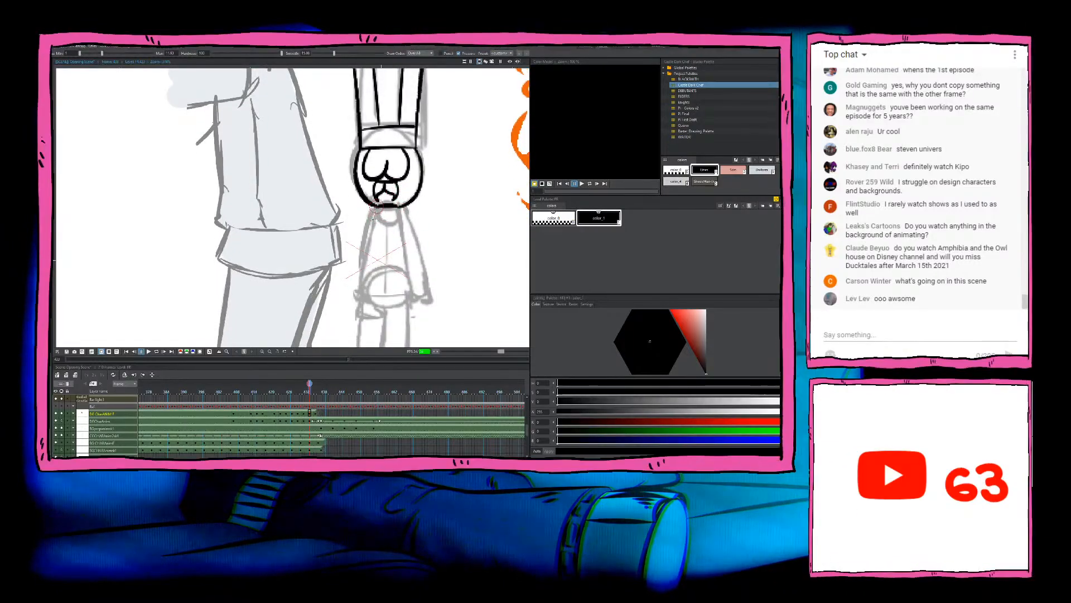
{"action": "key", "text": "comma"}
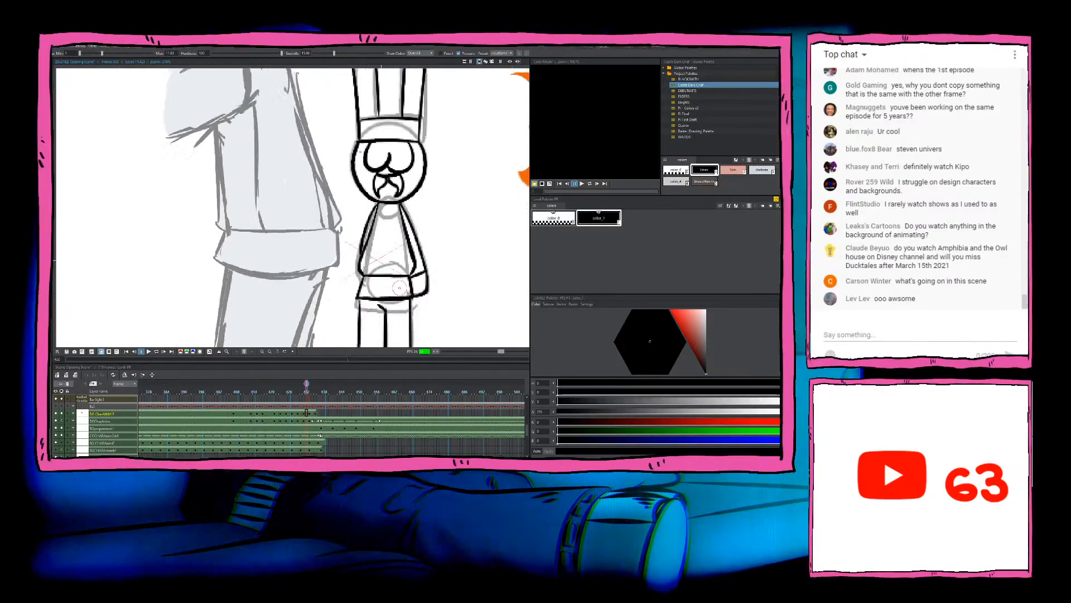
{"action": "key", "text": "period"}
{"action": "key", "text": "a"}
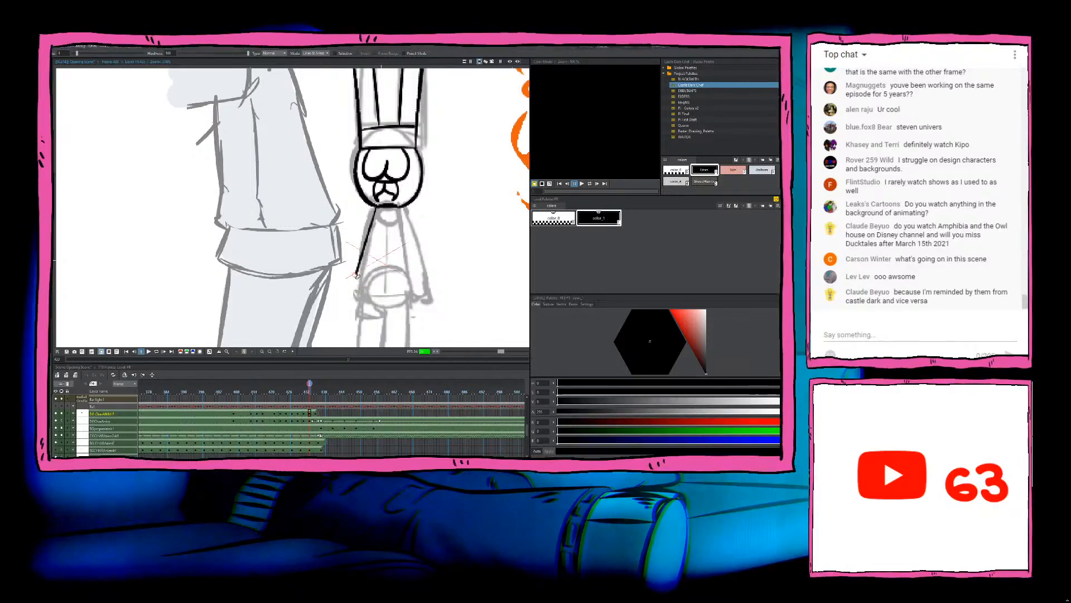
{"action": "left_click_drag", "start_coordinate": [357, 276], "coordinate": [358, 280]}
{"action": "key", "text": "b"}
{"action": "key", "text": "comma"}
{"action": "key", "text": "period"}
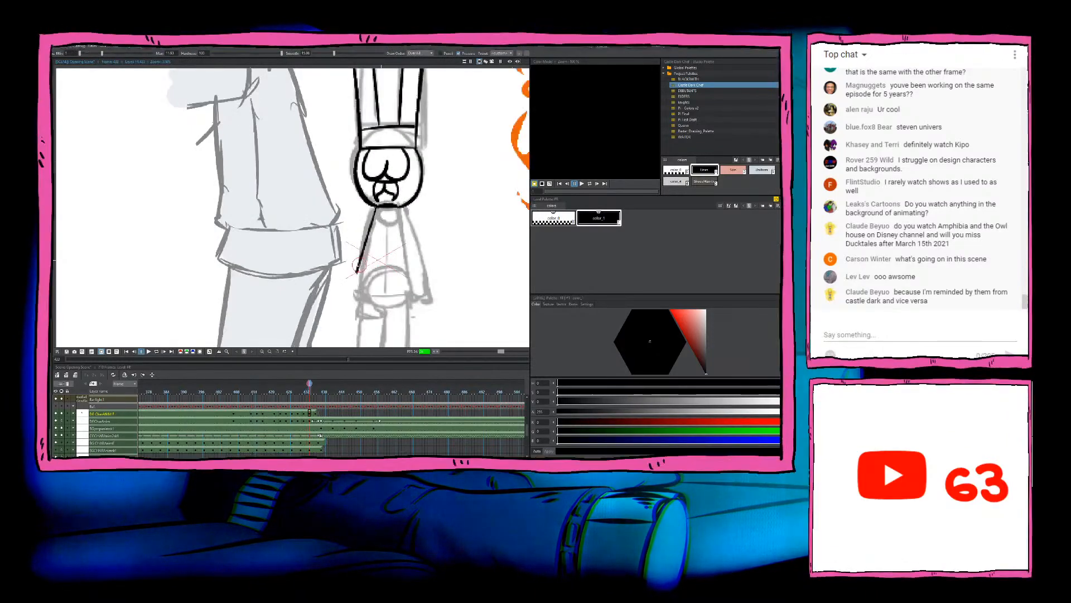
Step: Ink a thin horizontal waistline across the bottom of the chef's torso, redoing strokes that do not fit
{"action": "key", "text": "comma"}
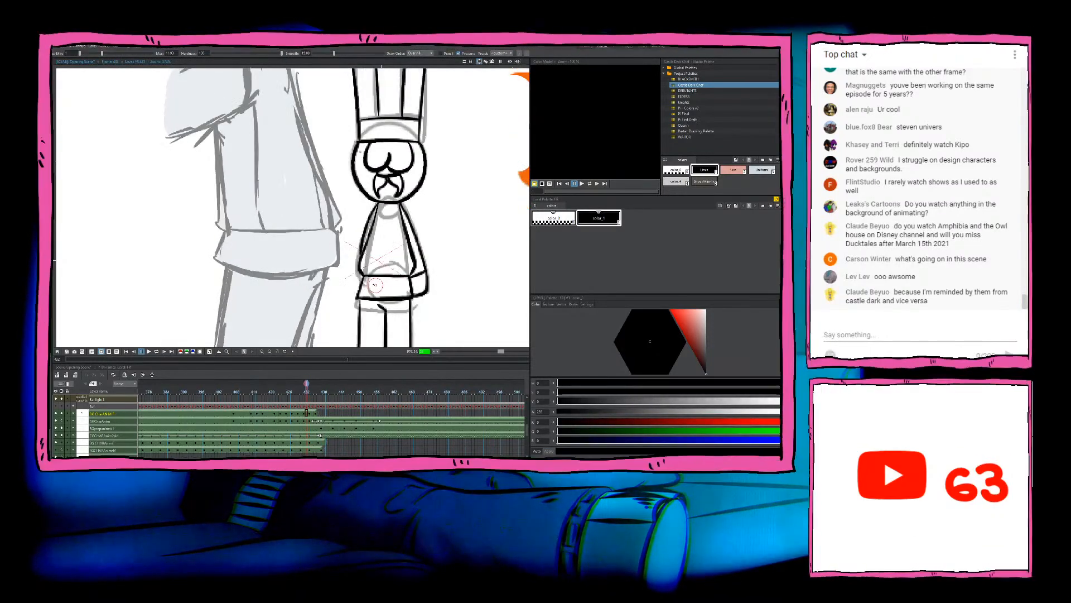
{"action": "key", "text": "period"}
{"action": "left_click_drag", "start_coordinate": [360, 282], "coordinate": [413, 282]}
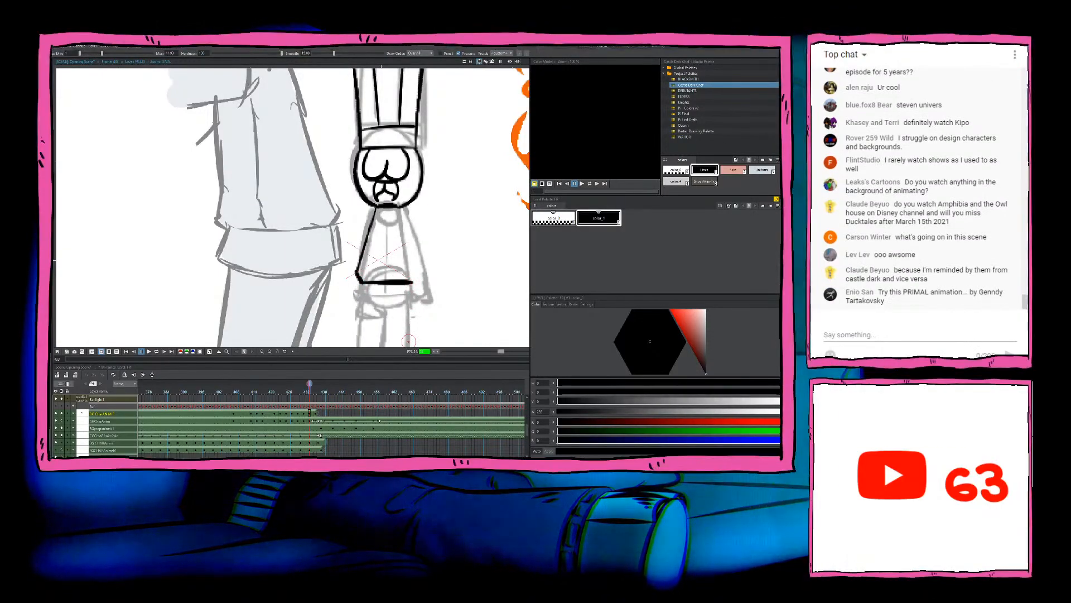
{"action": "key", "text": "ctrl+z"}
{"action": "left_click_drag", "start_coordinate": [362, 283], "coordinate": [443, 289]}
{"action": "key", "text": "ctrl+z"}
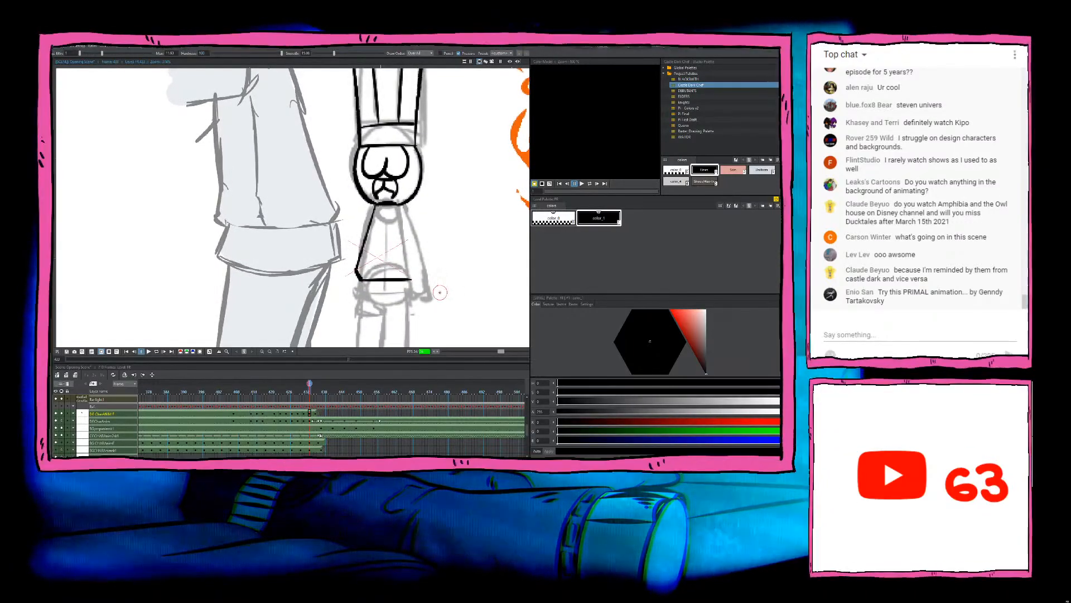
{"action": "key", "text": "a"}
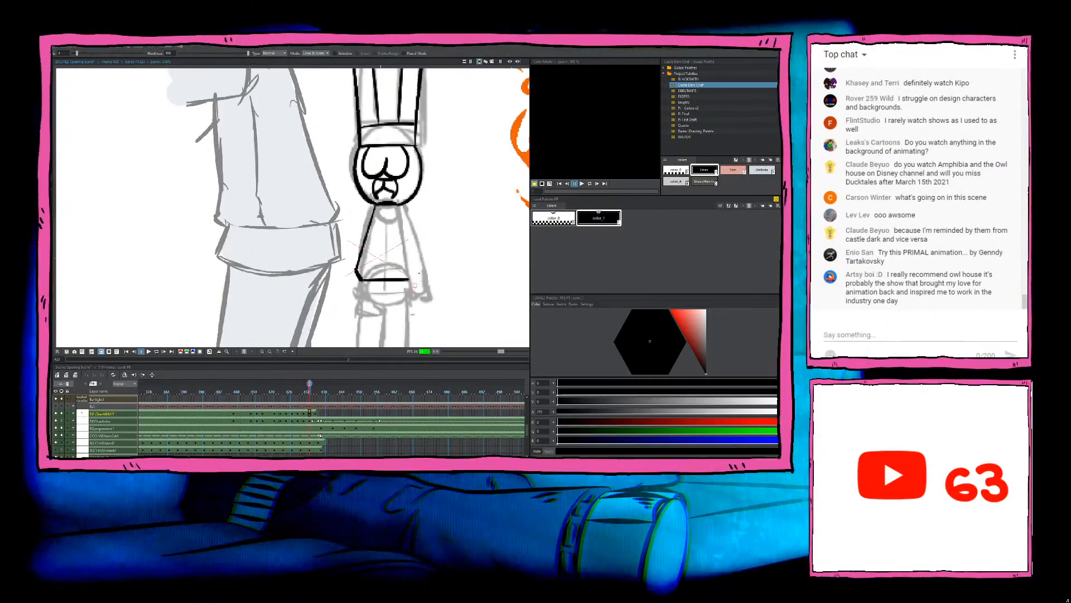
{"action": "key", "text": "b"}
Step: Thicken the left shoulder line of the chef's torso and ink its right side down to the waistline
{"action": "left_click_drag", "start_coordinate": [374, 206], "coordinate": [362, 249]}
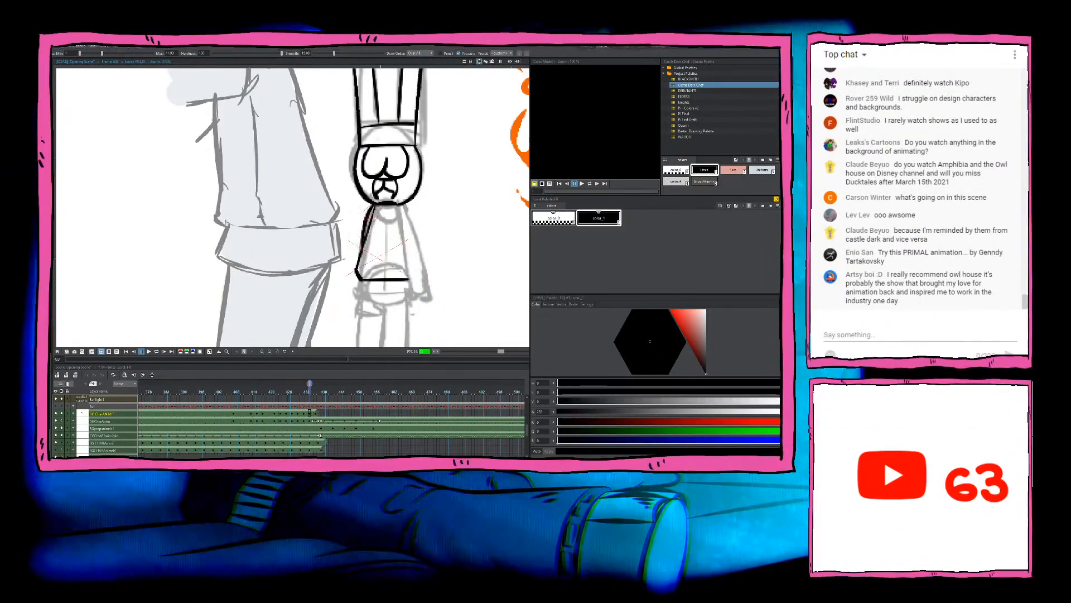
{"action": "key", "text": "comma"}
{"action": "key", "text": "period"}
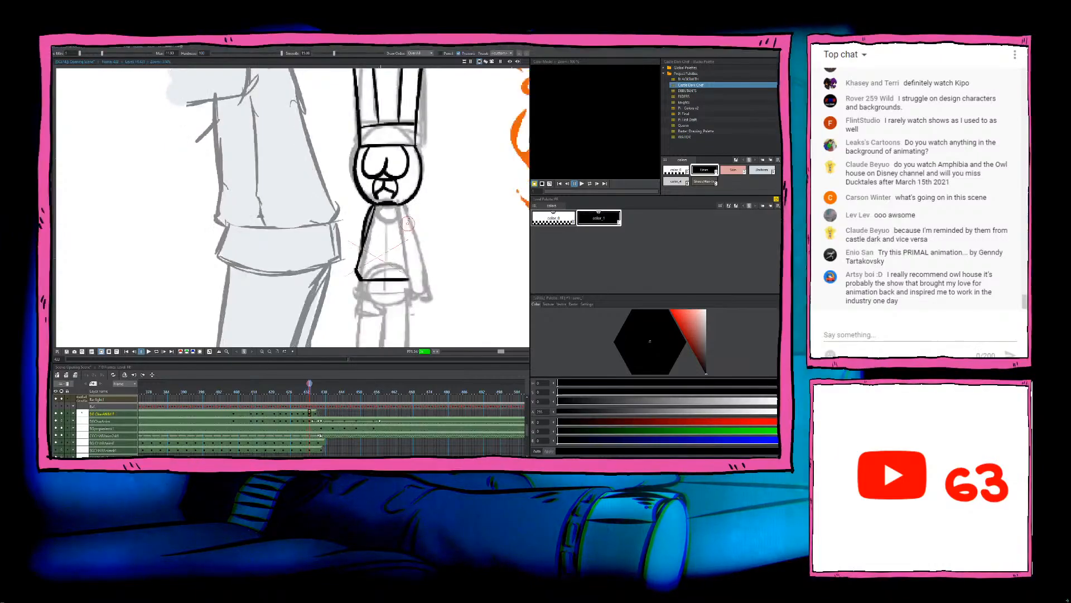
{"action": "left_click_drag", "start_coordinate": [403, 207], "coordinate": [409, 277]}
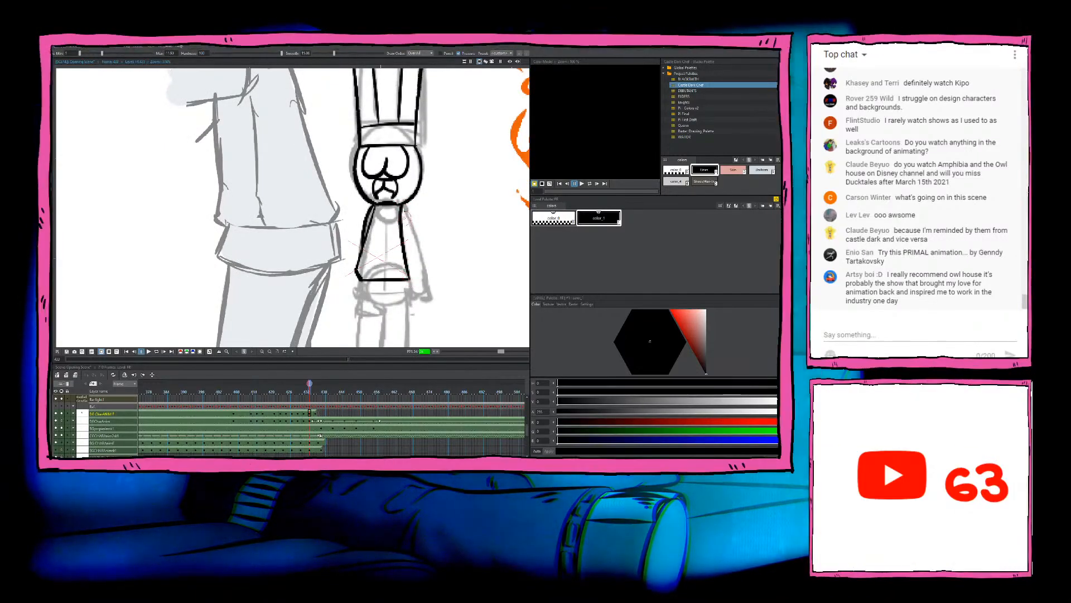
Step: Ink the chef's right-hand arm from the shoulder to the wrist, add the hand, and compare with the preceding drawing
{"action": "left_click_drag", "start_coordinate": [404, 207], "coordinate": [428, 293]}
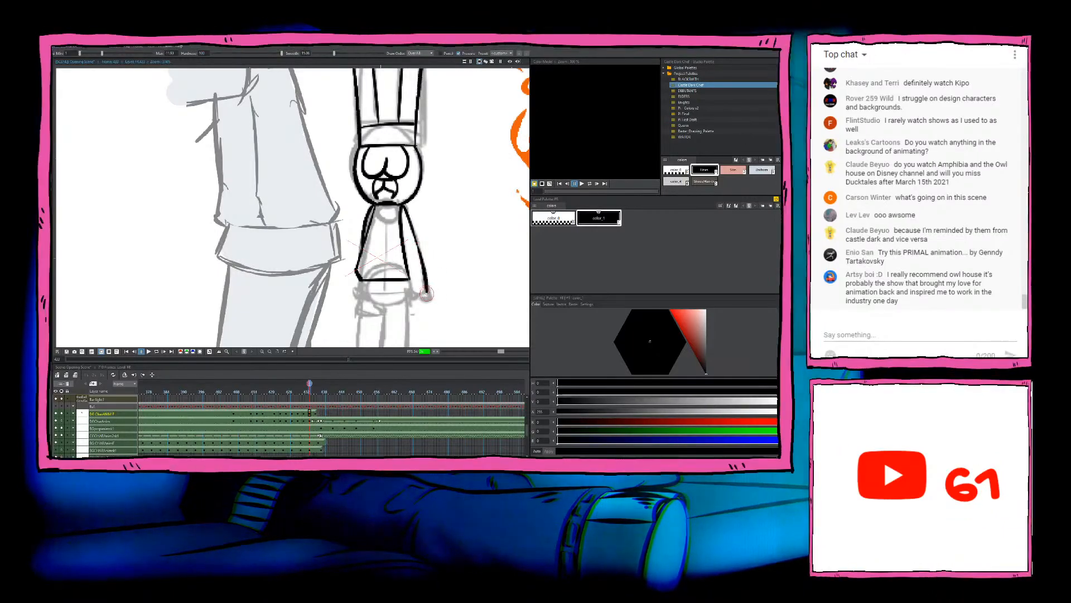
{"action": "left_click_drag", "start_coordinate": [408, 275], "coordinate": [425, 287]}
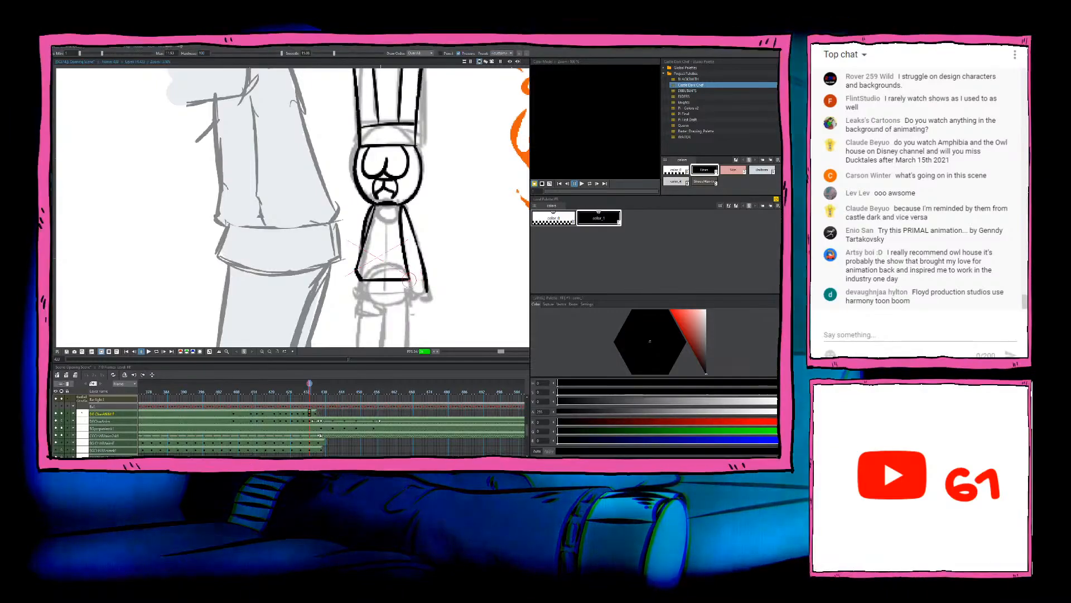
{"action": "key", "text": "f"}
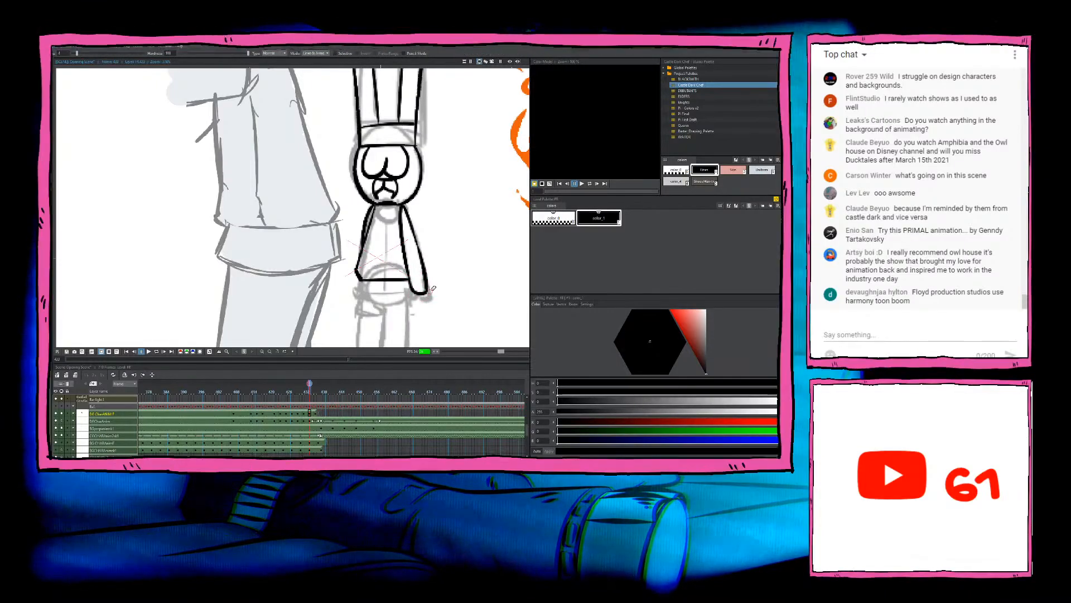
{"action": "mouse_move", "coordinate": [427, 283]}
{"action": "left_mouse_down"}
{"action": "mouse_move", "coordinate": [432, 296]}
{"action": "mouse_move", "coordinate": [415, 297]}
{"action": "mouse_move", "coordinate": [433, 258]}
{"action": "left_mouse_up"}
{"action": "key", "text": "comma"}
{"action": "key", "text": "period"}
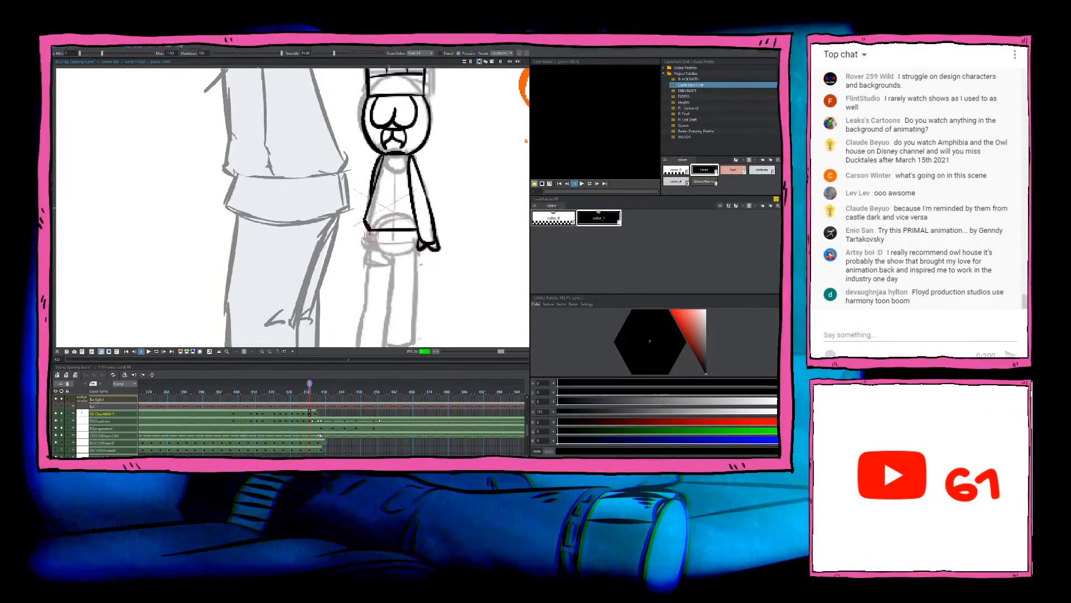
Step: Ink the flared coat hem below the chef's waistline, reaching across to the hand
{"action": "mouse_move", "coordinate": [370, 234]}
{"action": "left_mouse_down"}
{"action": "mouse_move", "coordinate": [362, 254]}
{"action": "mouse_move", "coordinate": [423, 249]}
{"action": "left_mouse_up"}
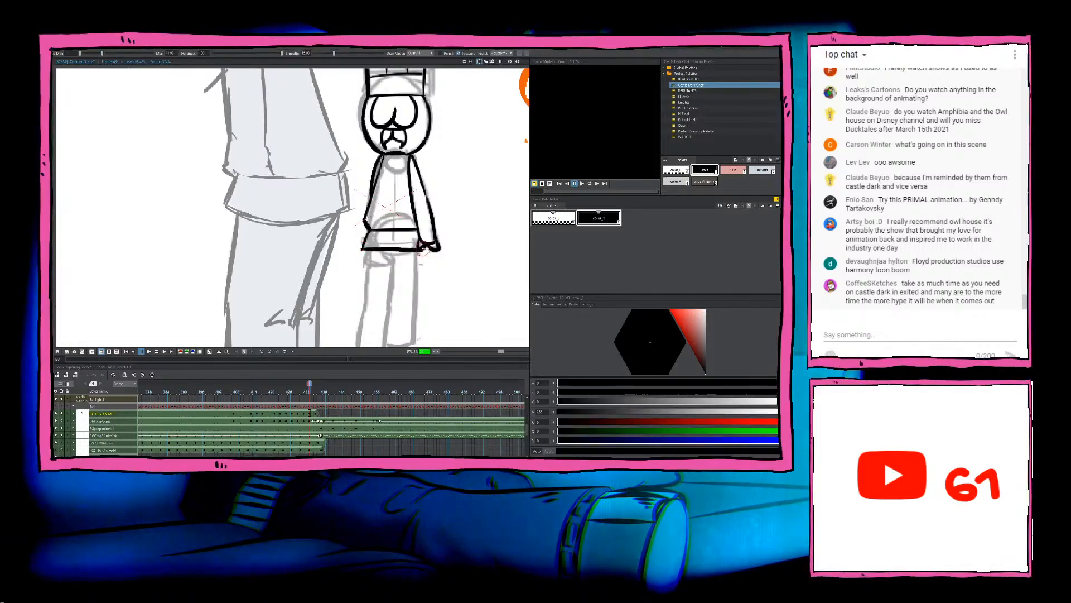
{"action": "key", "text": "e"}
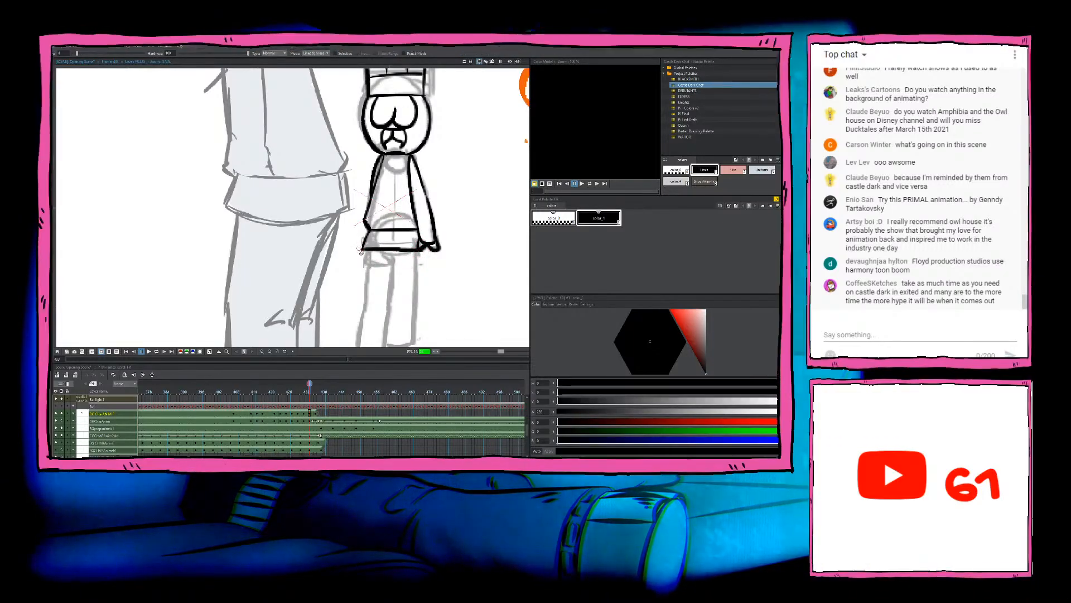
Step: Ink the outer edge of the chef's right-hand leg from the coat hem to the foot, matching the preceding drawing
{"action": "scroll", "coordinate": [423, 311], "scroll_direction": "down", "scroll_amount": 2}
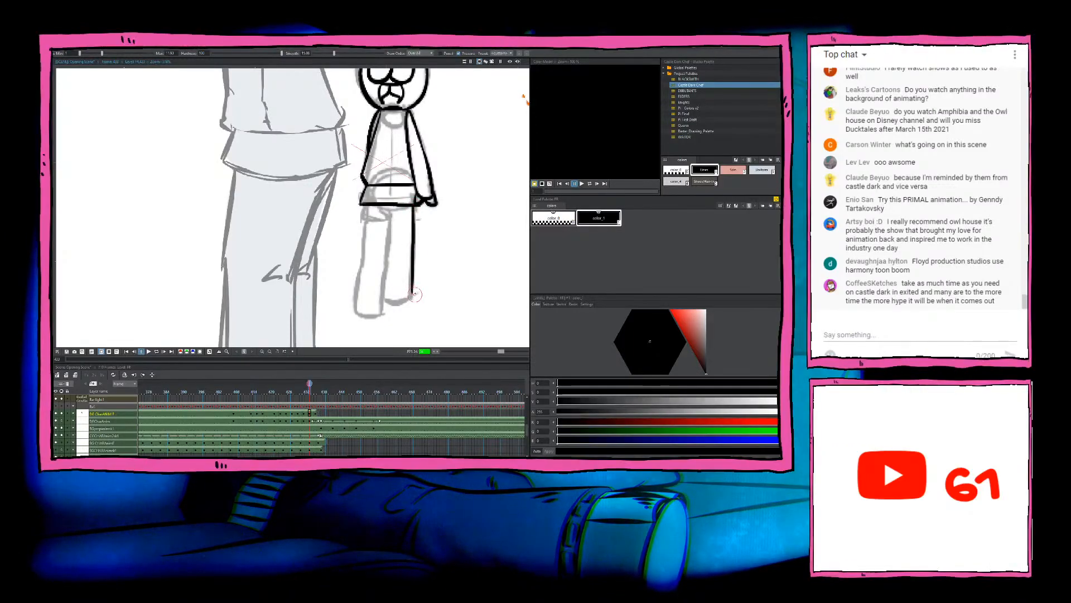
{"action": "key", "text": "comma"}
{"action": "key", "text": "period"}
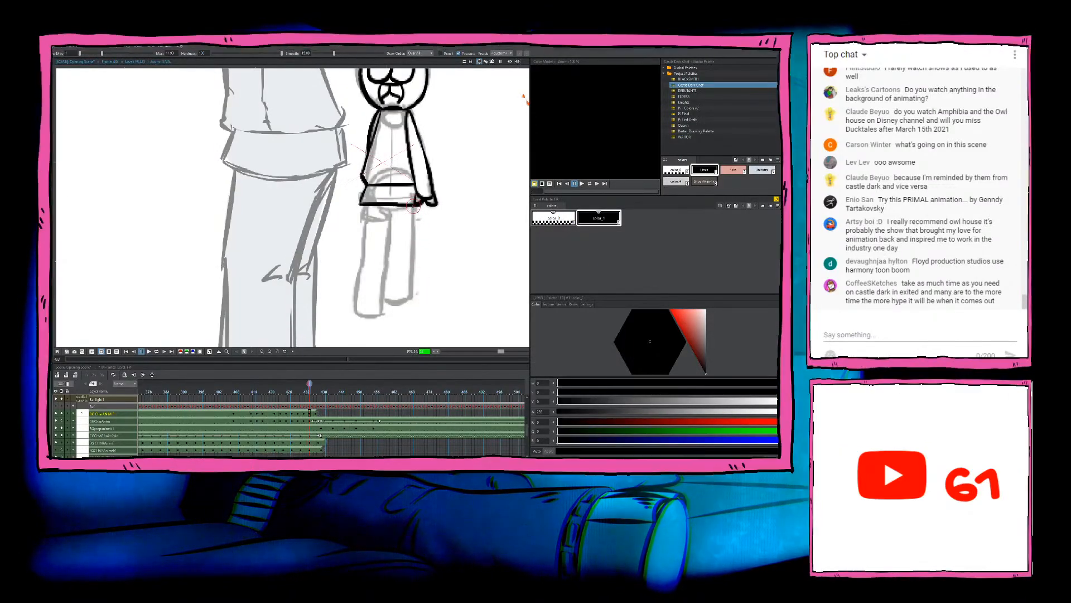
{"action": "left_click_drag", "start_coordinate": [414, 208], "coordinate": [410, 296]}
{"action": "key", "text": "ctrl+z"}
{"action": "left_click_drag", "start_coordinate": [413, 208], "coordinate": [411, 295]}
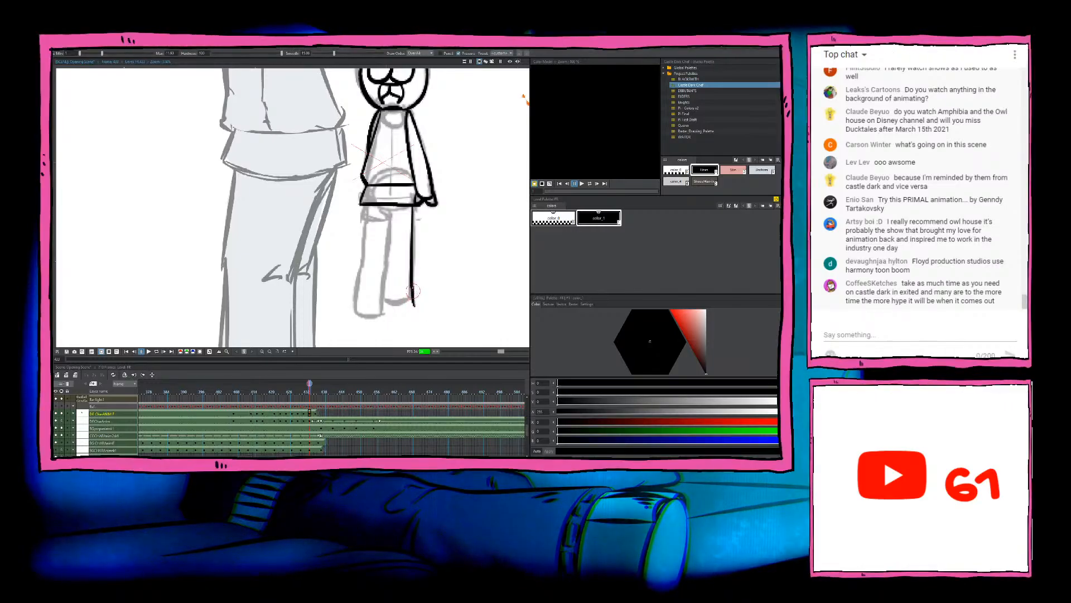
{"action": "key", "text": "ctrl+z"}
{"action": "left_click_drag", "start_coordinate": [414, 209], "coordinate": [411, 303]}
{"action": "key", "text": "comma"}
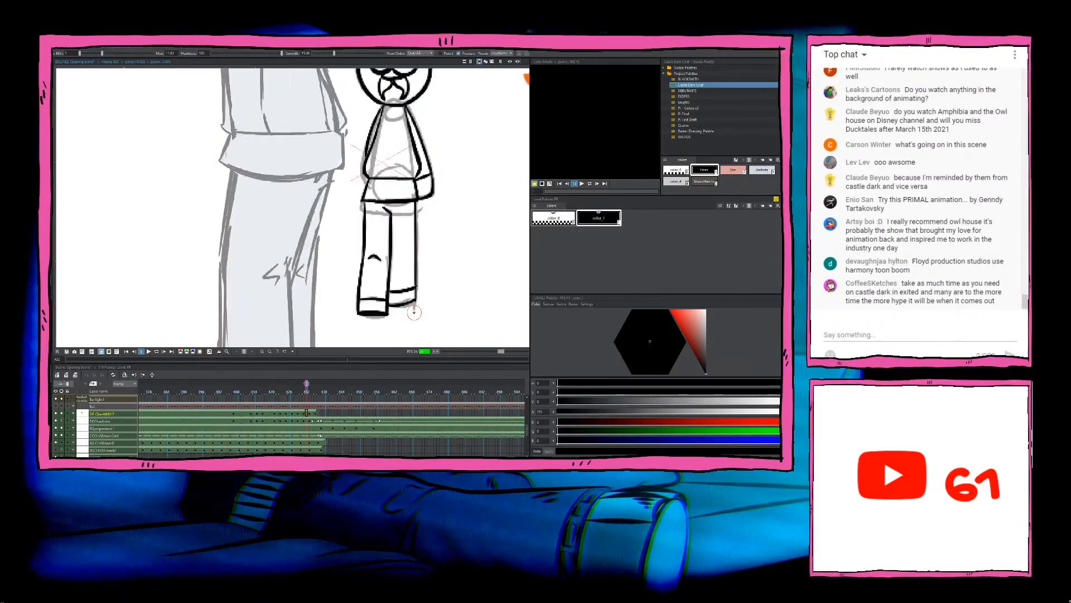
{"action": "key", "text": "period"}
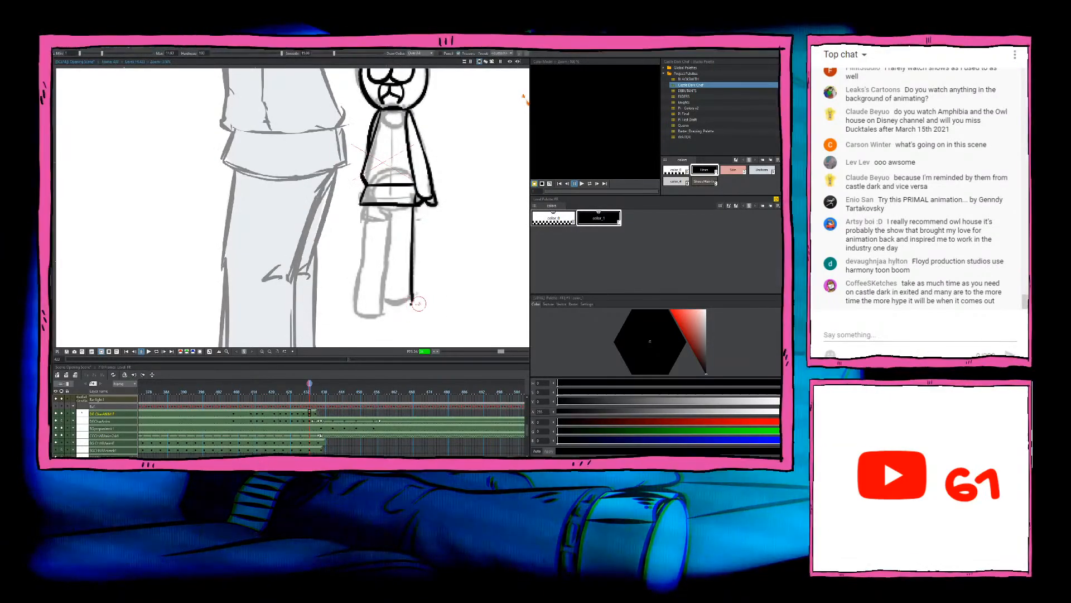
{"action": "key", "text": "comma"}
{"action": "key", "text": "period"}
Step: Ink the bottom edge of the chef's right-hand leg and compare it with the preceding drawing
{"action": "key", "text": "b"}
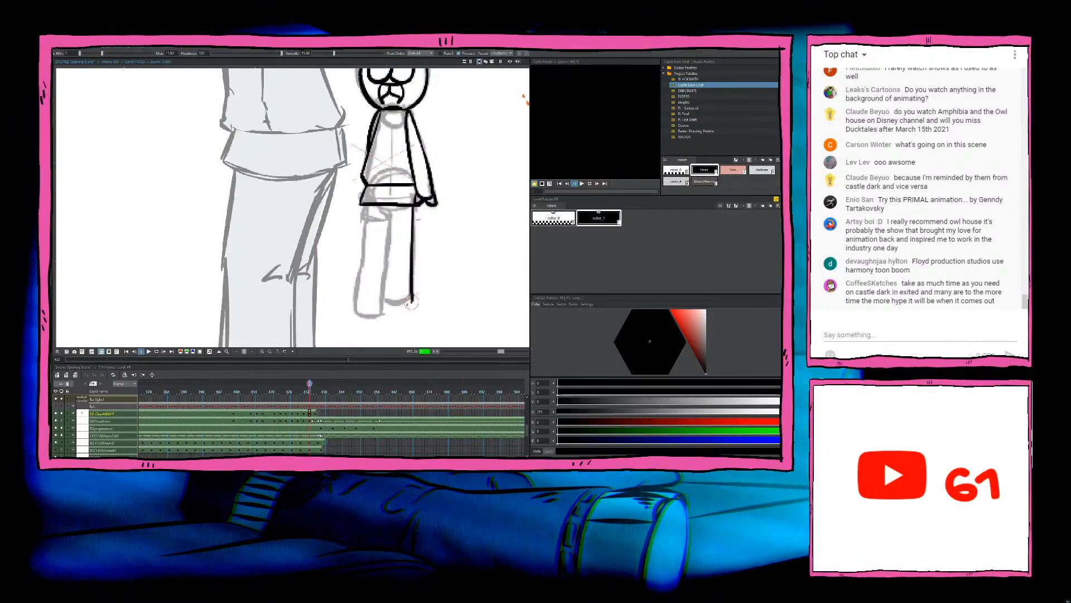
{"action": "key", "text": "comma"}
{"action": "key", "text": "period"}
{"action": "left_click_drag", "start_coordinate": [412, 302], "coordinate": [384, 302]}
{"action": "key", "text": "ctrl+z"}
{"action": "key", "text": "a"}
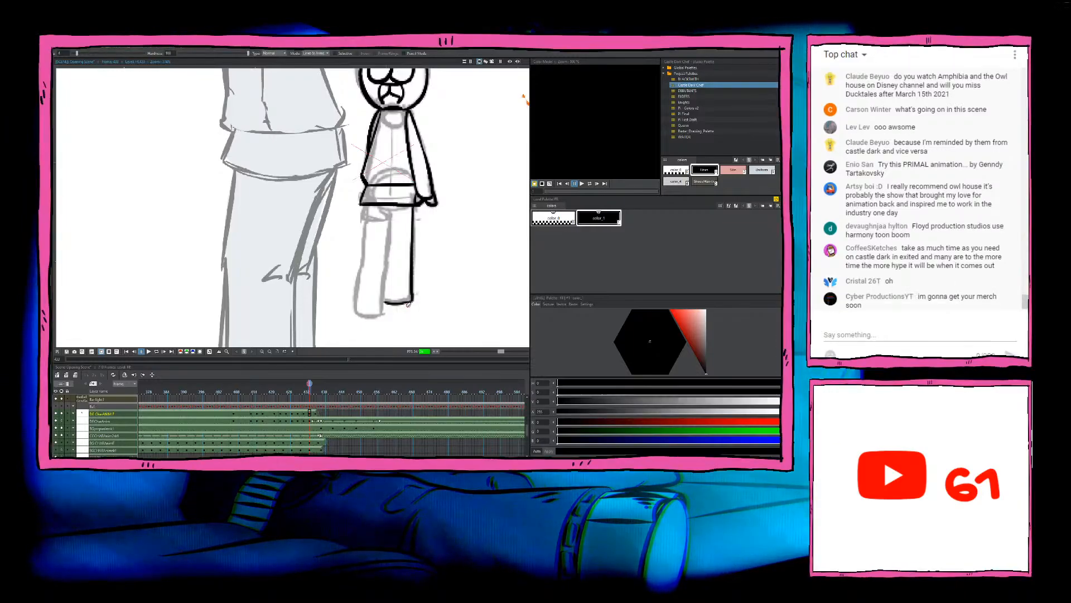
{"action": "key", "text": "b"}
{"action": "key", "text": "comma"}
{"action": "key", "text": "period"}
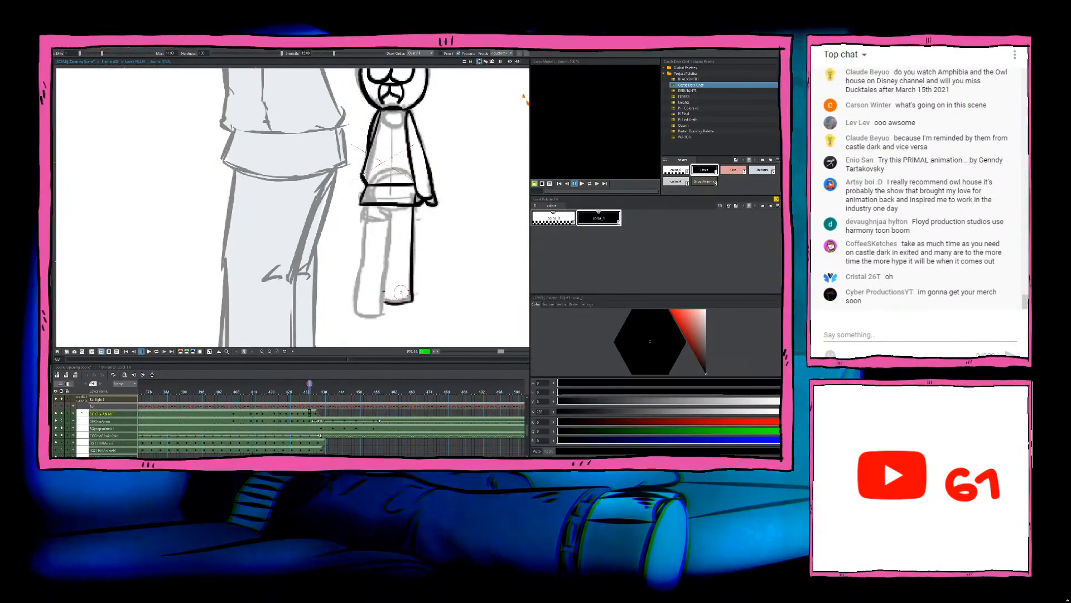
Step: Ink the cuff line just above the bottom of the chef's right-hand leg and check the preceding drawing
{"action": "left_click_drag", "start_coordinate": [411, 291], "coordinate": [384, 291]}
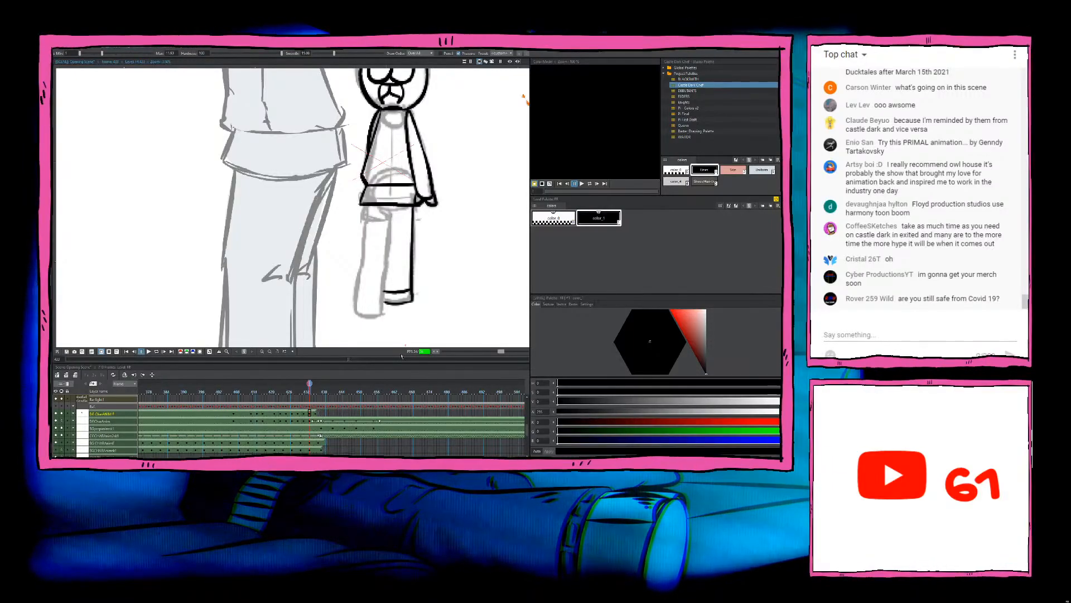
{"action": "left_click_drag", "start_coordinate": [400, 261], "coordinate": [403, 254]}
{"action": "key", "text": "comma"}
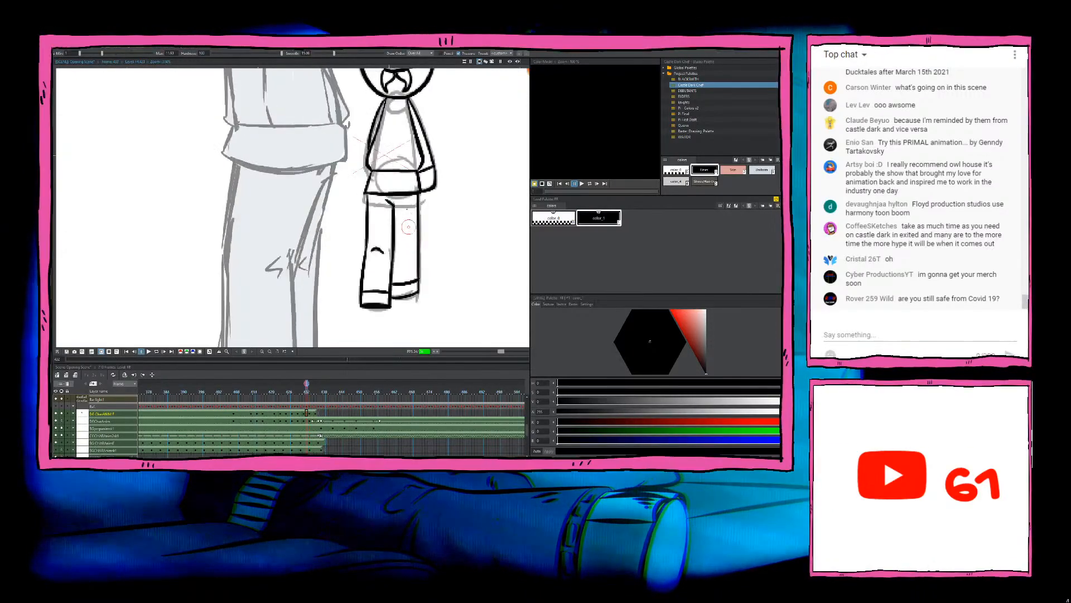
Step: Start inking the top of the chef's left-hand leg just below the coat hem, comparing it with the preceding drawing
{"action": "key", "text": "period"}
{"action": "mouse_move", "coordinate": [393, 211]}
{"action": "left_mouse_down"}
{"action": "mouse_move", "coordinate": [394, 238]}
{"action": "mouse_move", "coordinate": [393, 209]}
{"action": "left_mouse_up"}
{"action": "key", "text": "ctrl+z"}
{"action": "key", "text": "comma"}
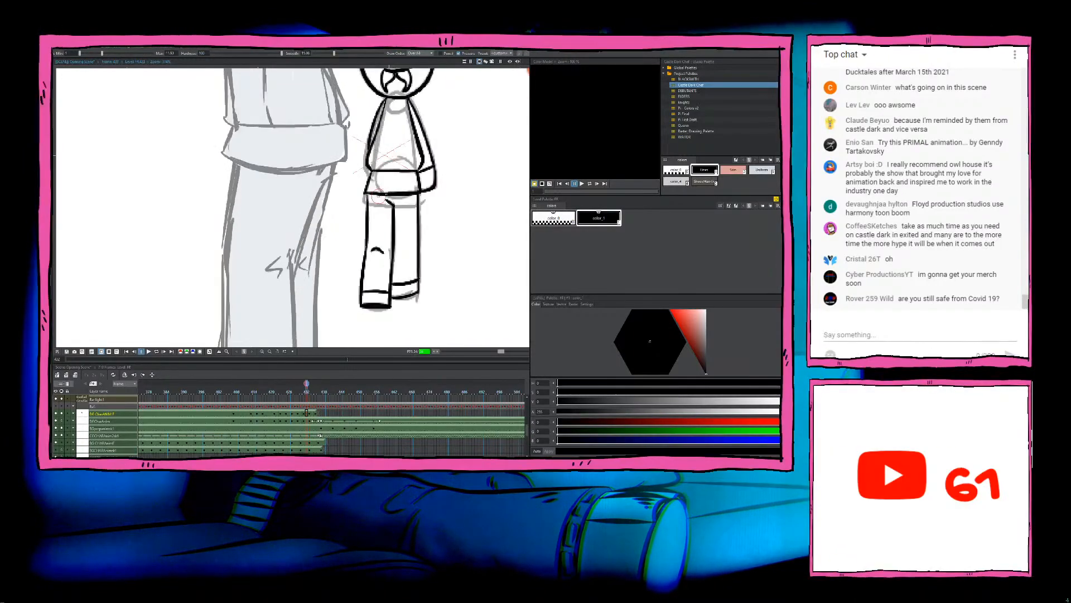
{"action": "key", "text": "period"}
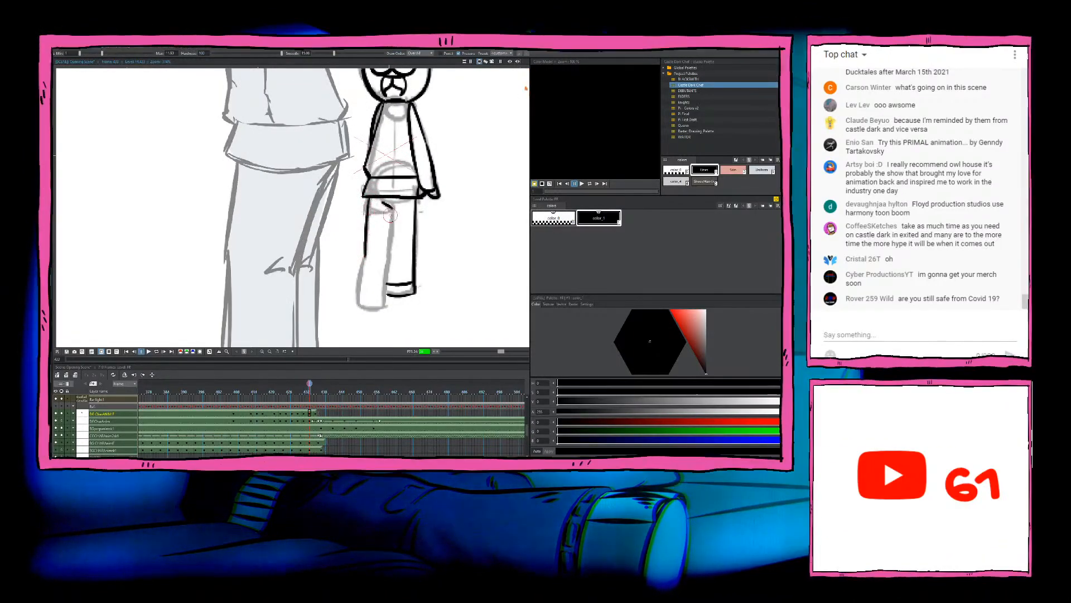
{"action": "key", "text": "comma"}
{"action": "key", "text": "period"}
Step: Ink both long edges of the chef's left-hand leg from the coat hem down to the foot
{"action": "mouse_move", "coordinate": [393, 208]}
{"action": "left_mouse_down"}
{"action": "mouse_move", "coordinate": [391, 259]}
{"action": "mouse_move", "coordinate": [359, 303]}
{"action": "left_mouse_up"}
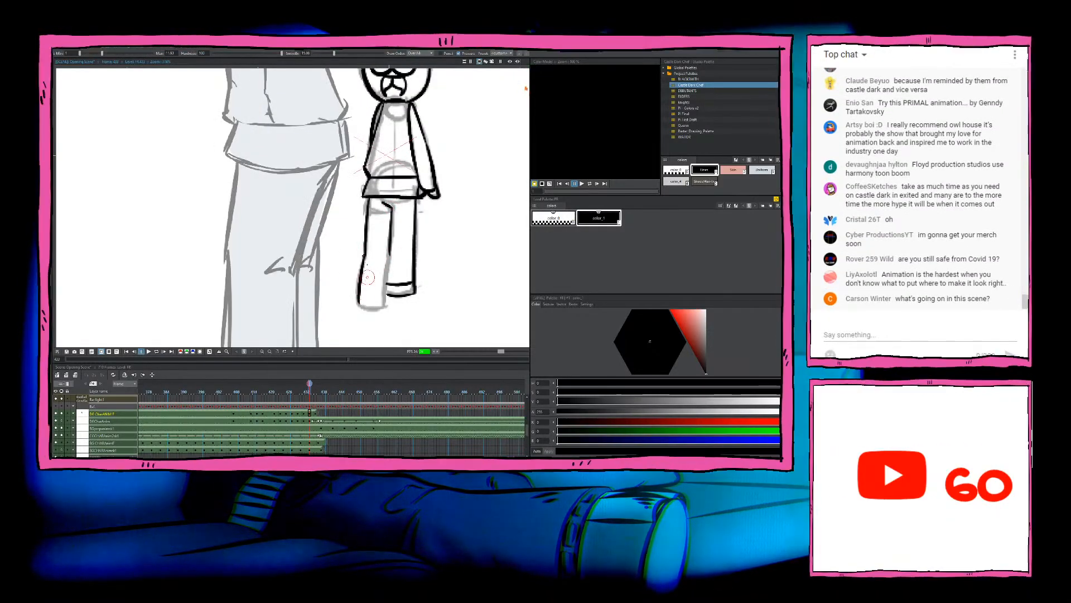
{"action": "key", "text": "ctrl+z"}
{"action": "left_click_drag", "start_coordinate": [365, 254], "coordinate": [359, 304]}
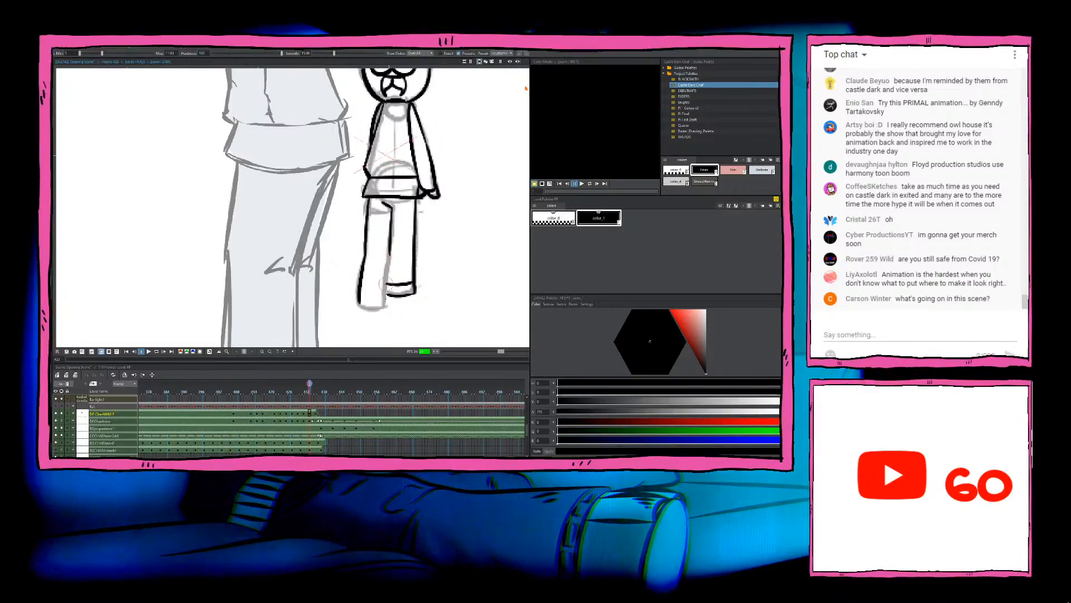
{"action": "left_click_drag", "start_coordinate": [391, 253], "coordinate": [387, 301]}
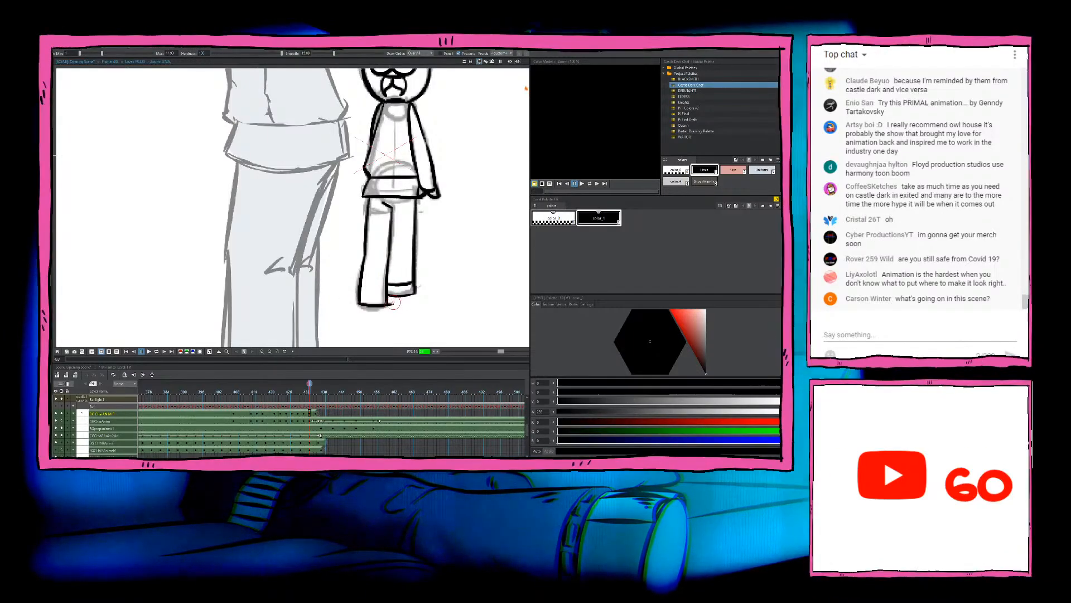
Step: Ink the bottom edge, cuff line and knee crease of the chef's left-hand leg and compare it with the neighbouring drawings
{"action": "left_click_drag", "start_coordinate": [368, 307], "coordinate": [387, 304]}
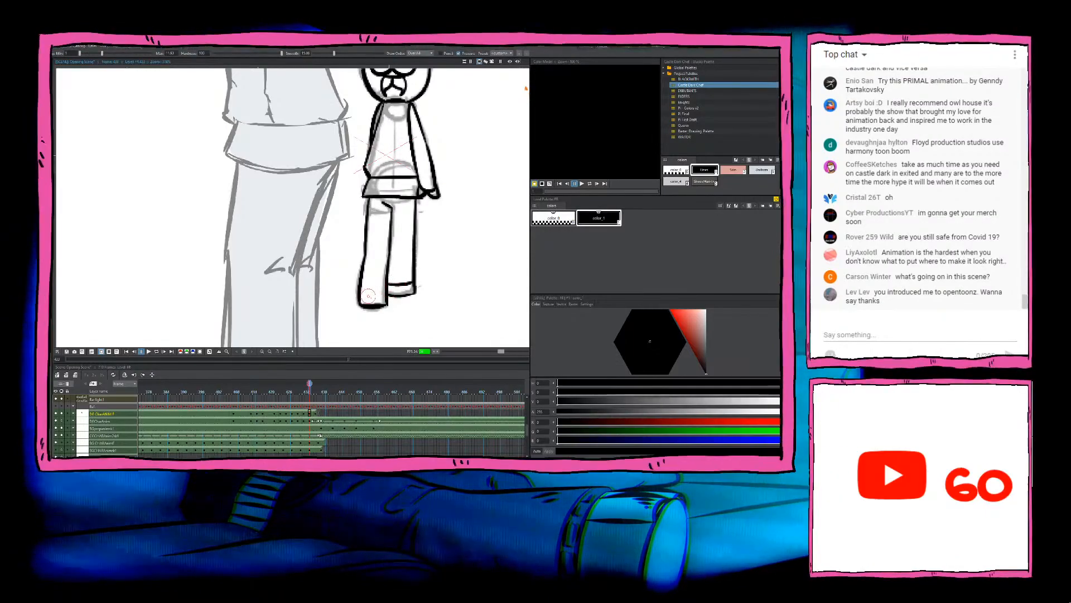
{"action": "mouse_move", "coordinate": [362, 291]}
{"action": "left_mouse_down"}
{"action": "mouse_move", "coordinate": [386, 289]}
{"action": "mouse_move", "coordinate": [376, 248]}
{"action": "mouse_move", "coordinate": [382, 256]}
{"action": "left_mouse_up"}
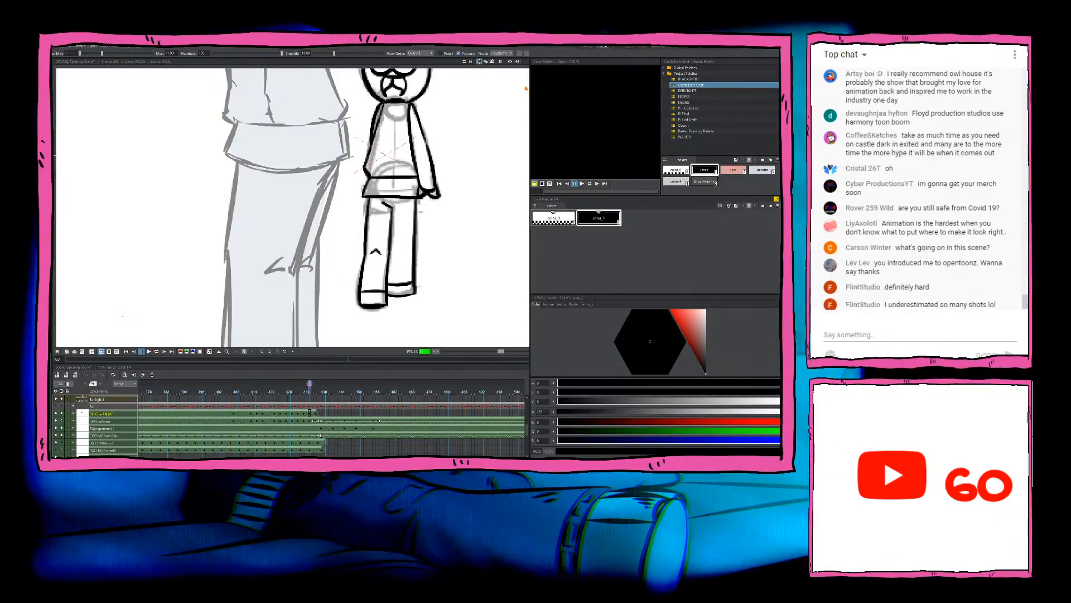
{"action": "key", "text": "comma"}
{"action": "key", "text": "period"}
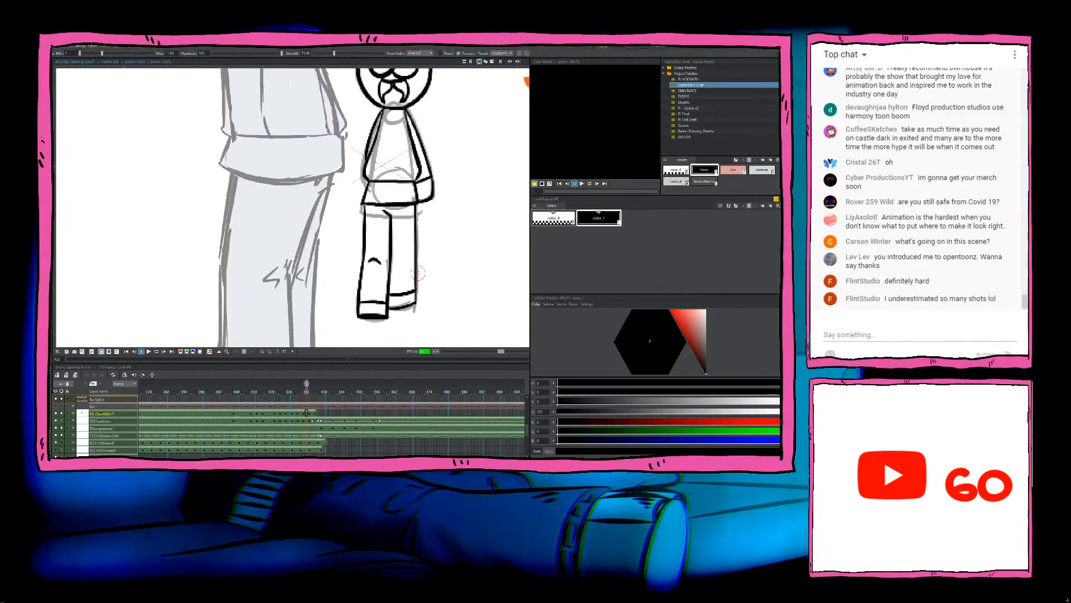
{"action": "key", "text": "comma"}
{"action": "key", "text": "period"}
{"action": "key", "text": "period"}
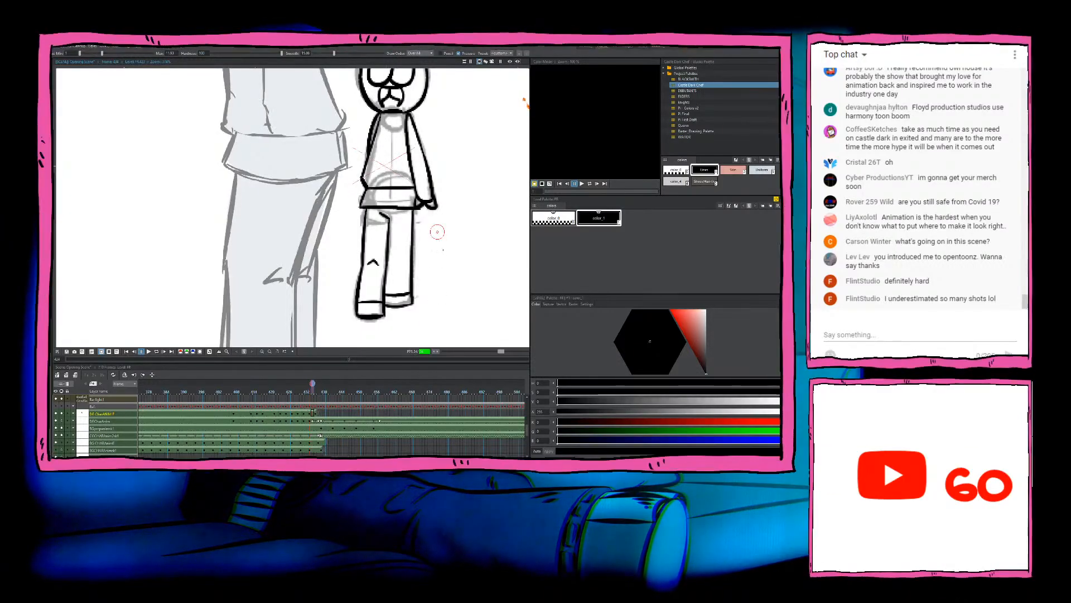
Step: Review the chef's inked drawings in sequence and stop on the next sketch that has no ink yet
{"action": "key", "text": "comma"}
{"action": "scroll", "coordinate": [436, 277], "scroll_direction": "down", "scroll_amount": 4}
{"action": "key", "text": "comma"}
{"action": "key", "text": "comma"}
{"action": "key", "text": "comma"}
{"action": "key", "text": "comma"}
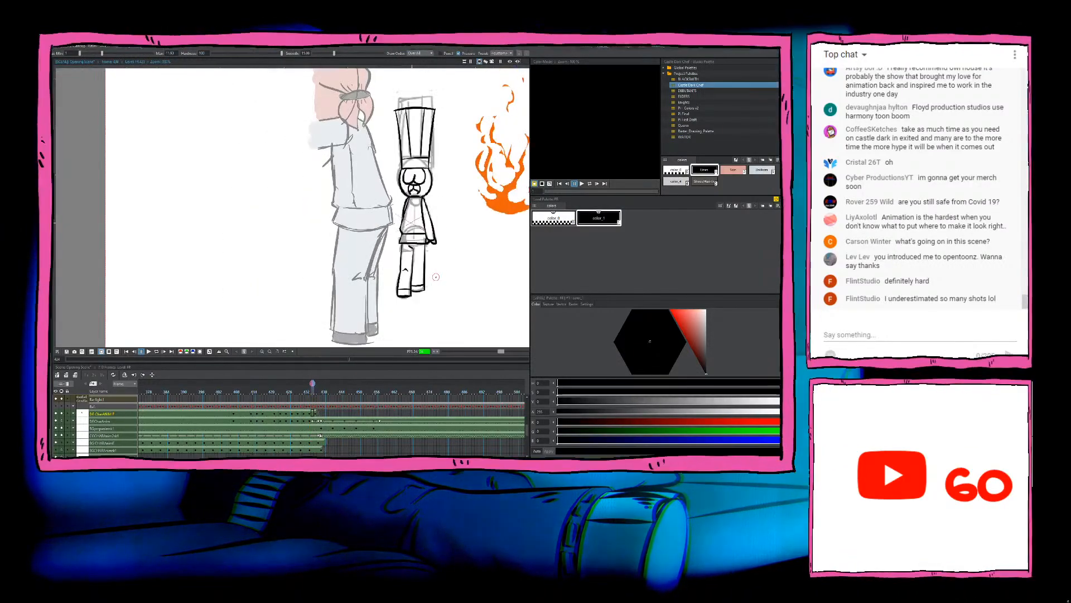
{"action": "key", "text": "comma"}
{"action": "key", "text": "comma"}
{"action": "key", "text": "comma"}
{"action": "key", "text": "comma"}
{"action": "key", "text": "comma"}
{"action": "key", "text": "comma"}
{"action": "key", "text": "comma"}
{"action": "key", "text": "comma"}
{"action": "key", "text": "comma"}
{"action": "key", "text": "comma"}
{"action": "key", "text": "comma"}
{"action": "key", "text": "comma"}
{"action": "key", "text": "comma"}
{"action": "key", "text": "comma"}
{"action": "key", "text": "comma"}
{"action": "key", "text": "comma"}
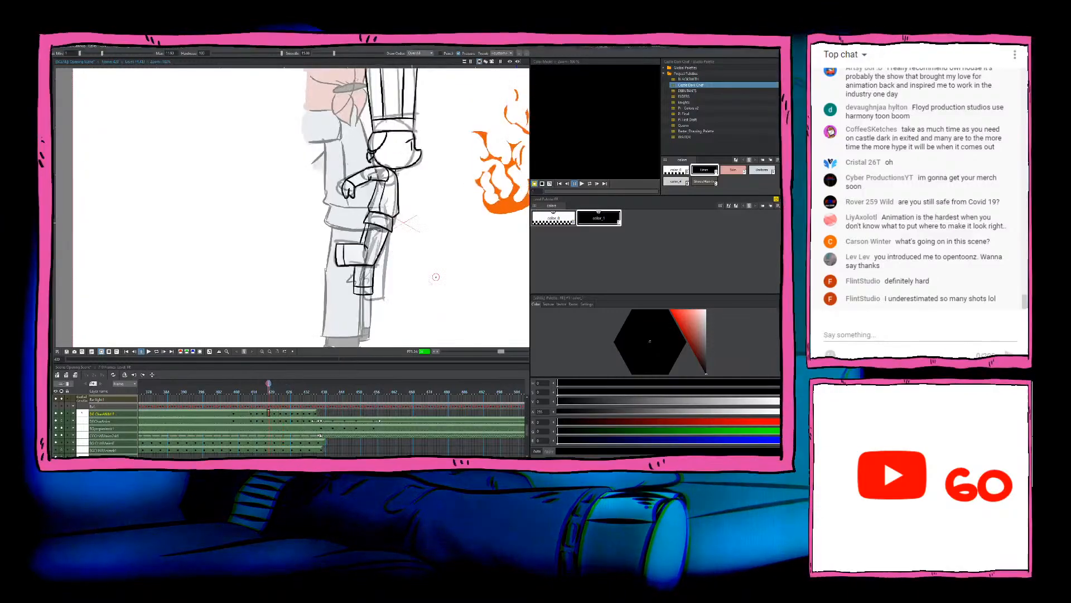
{"action": "key", "text": "period"}
{"action": "key", "text": "period"}
{"action": "key", "text": "period"}
{"action": "key", "text": "period"}
{"action": "key", "text": "period"}
{"action": "key", "text": "period"}
{"action": "key", "text": "period"}
{"action": "key", "text": "period"}
{"action": "key", "text": "period"}
{"action": "key", "text": "period"}
{"action": "key", "text": "period"}
{"action": "key", "text": "period"}
{"action": "key", "text": "period"}
{"action": "key", "text": "period"}
{"action": "key", "text": "period"}
{"action": "key", "text": "period"}
{"action": "key", "text": "period"}
{"action": "key", "text": "period"}
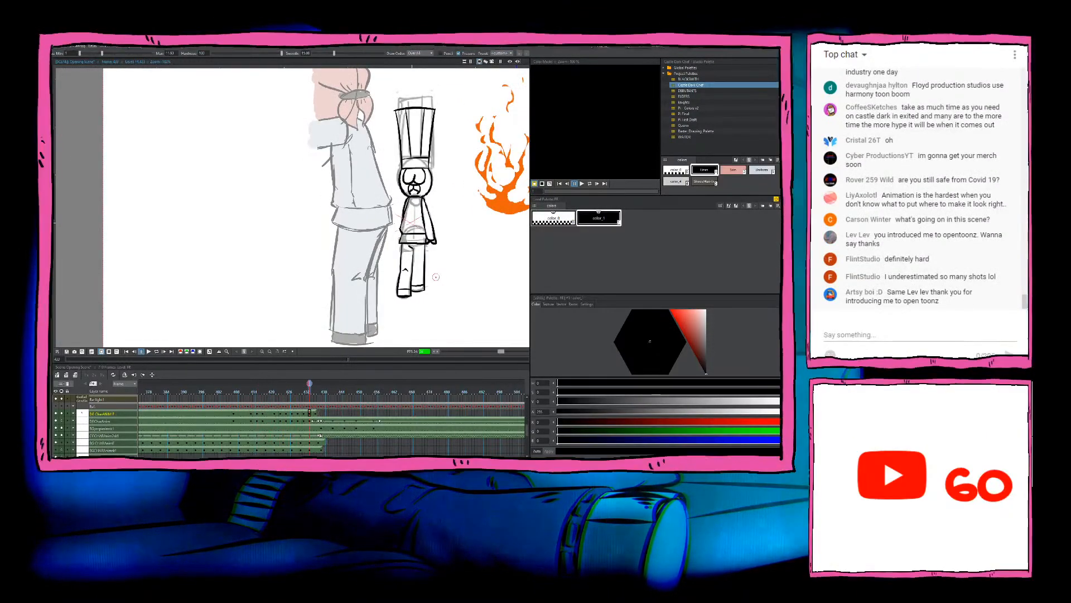
{"action": "key", "text": "period"}
{"action": "key", "text": "period"}
{"action": "key", "text": "period"}
{"action": "key", "text": "period"}
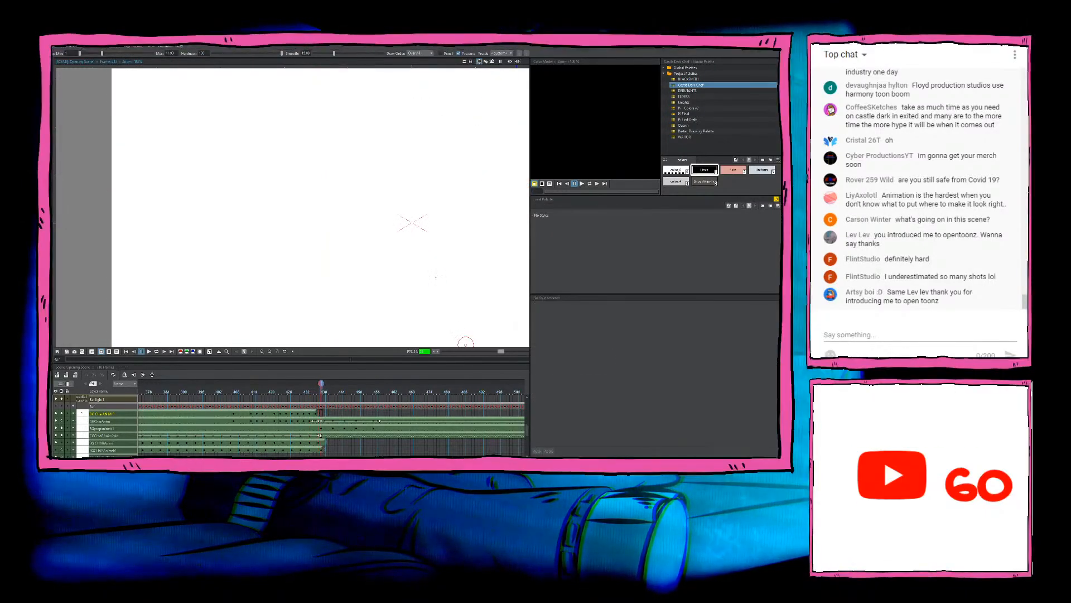
{"action": "key", "text": "comma"}
{"action": "key", "text": "comma"}
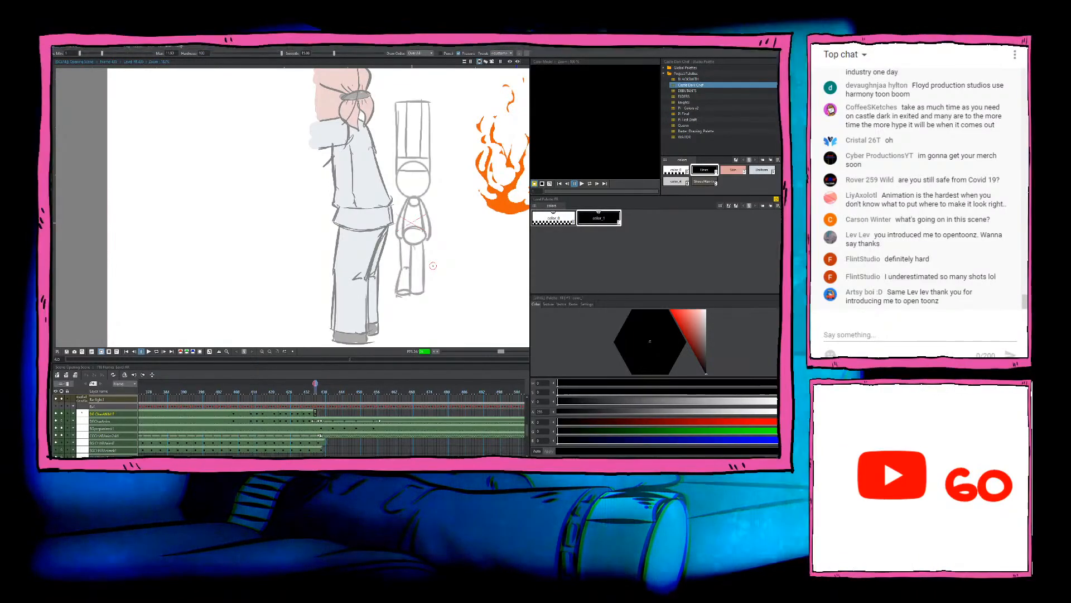
Step: Examine the chef's earlier inked poses against the uninked sketch to judge the head, body and movement across the frames
{"action": "scroll", "coordinate": [416, 203], "scroll_direction": "up", "scroll_amount": 1}
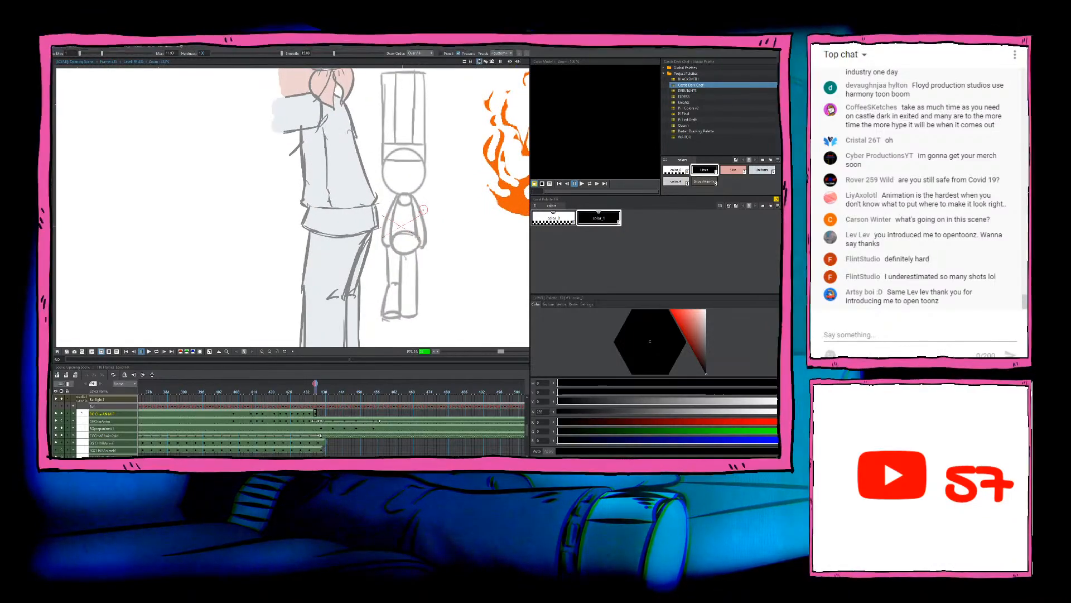
{"action": "key", "text": "comma"}
{"action": "key", "text": "period"}
{"action": "key", "text": "comma"}
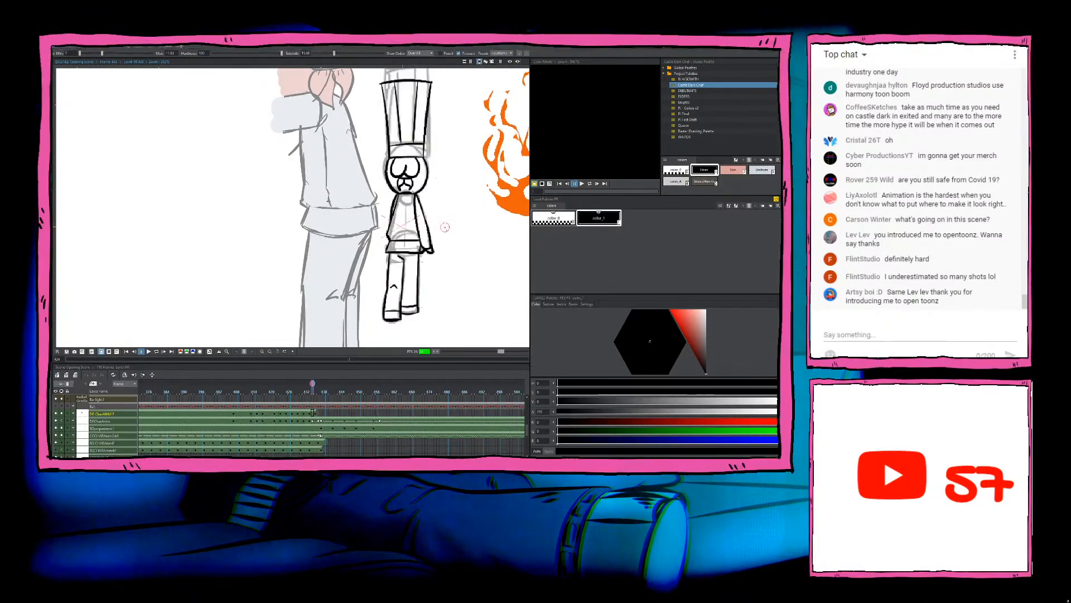
{"action": "key", "text": "comma"}
{"action": "key", "text": "comma"}
{"action": "key", "text": "comma"}
{"action": "key", "text": "comma"}
{"action": "key", "text": "comma"}
{"action": "key", "text": "comma"}
{"action": "key", "text": "comma"}
{"action": "key", "text": "comma"}
{"action": "key", "text": "comma"}
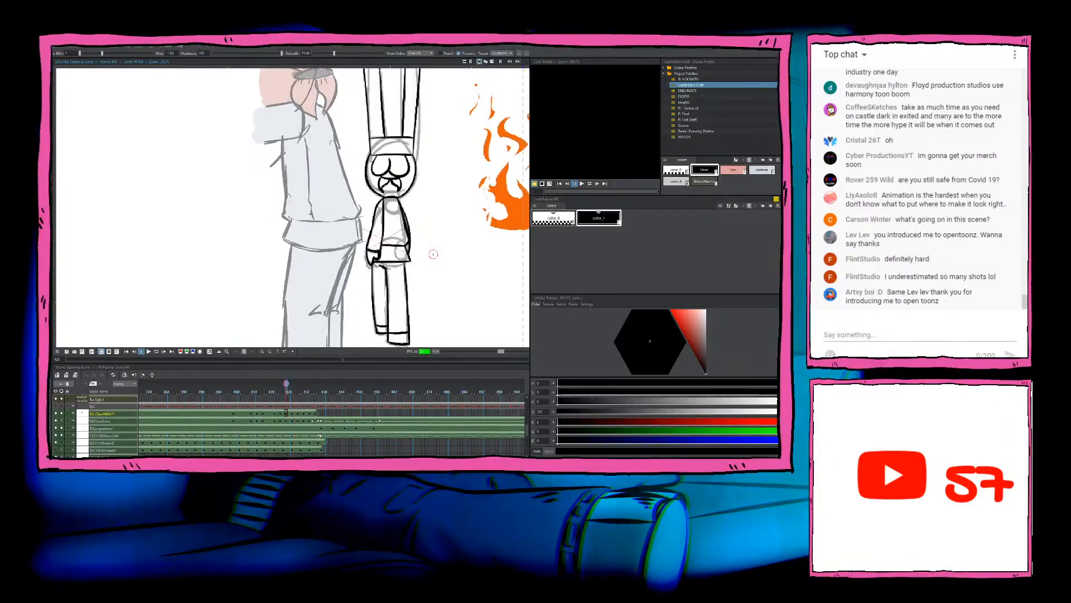
{"action": "key", "text": "period"}
{"action": "key", "text": "period"}
{"action": "key", "text": "period"}
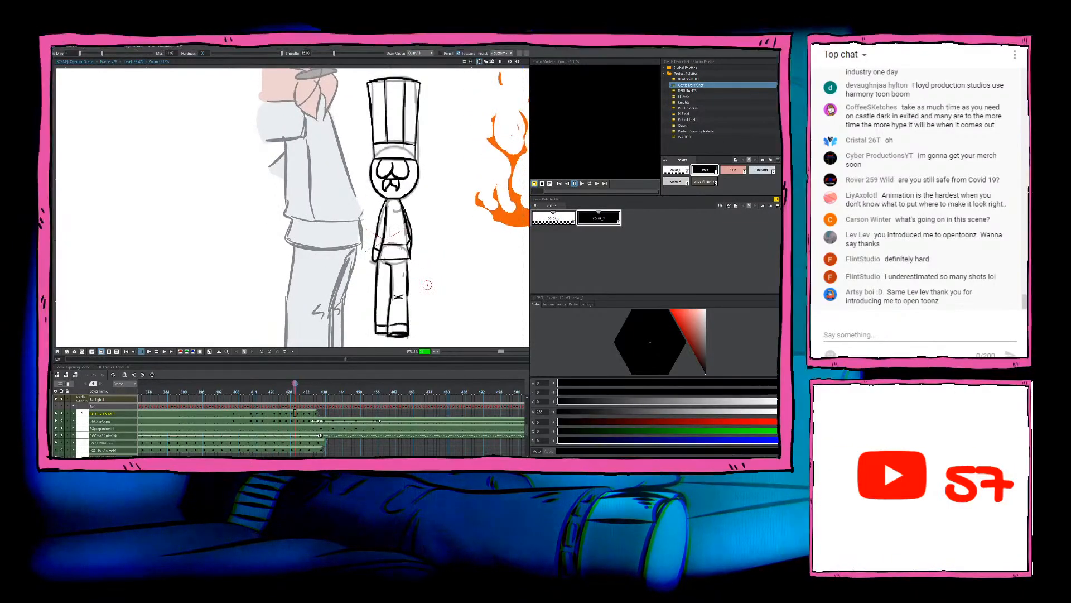
{"action": "key", "text": "comma"}
{"action": "key", "text": "comma"}
{"action": "key", "text": "comma"}
{"action": "key", "text": "comma"}
{"action": "key", "text": "comma"}
{"action": "key", "text": "comma"}
{"action": "key", "text": "comma"}
{"action": "key", "text": "comma"}
{"action": "key", "text": "comma"}
{"action": "key", "text": "comma"}
{"action": "key", "text": "comma"}
{"action": "key", "text": "comma"}
{"action": "key", "text": "comma"}
{"action": "key", "text": "comma"}
{"action": "key", "text": "comma"}
{"action": "key", "text": "comma"}
{"action": "key", "text": "comma"}
{"action": "key", "text": "comma"}
{"action": "key", "text": "comma"}
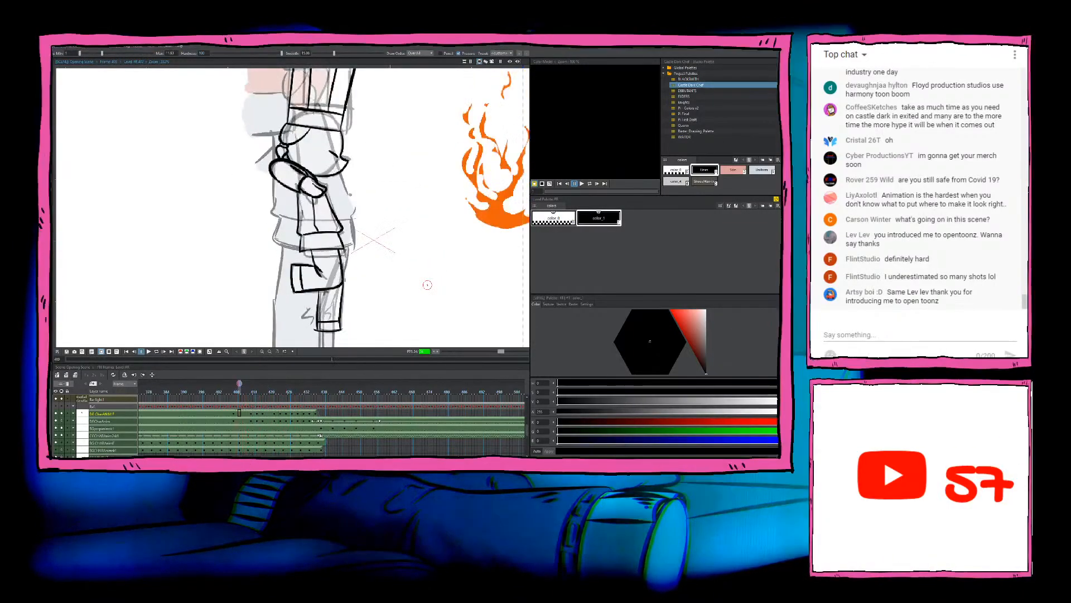
{"action": "key", "text": "period"}
{"action": "key", "text": "period"}
{"action": "key", "text": "period"}
{"action": "key", "text": "period"}
{"action": "key", "text": "period"}
{"action": "key", "text": "period"}
{"action": "key", "text": "period"}
{"action": "key", "text": "period"}
{"action": "key", "text": "period"}
{"action": "key", "text": "period"}
{"action": "key", "text": "period"}
{"action": "key", "text": "period"}
{"action": "key", "text": "period"}
{"action": "key", "text": "period"}
{"action": "key", "text": "period"}
{"action": "key", "text": "period"}
{"action": "key", "text": "period"}
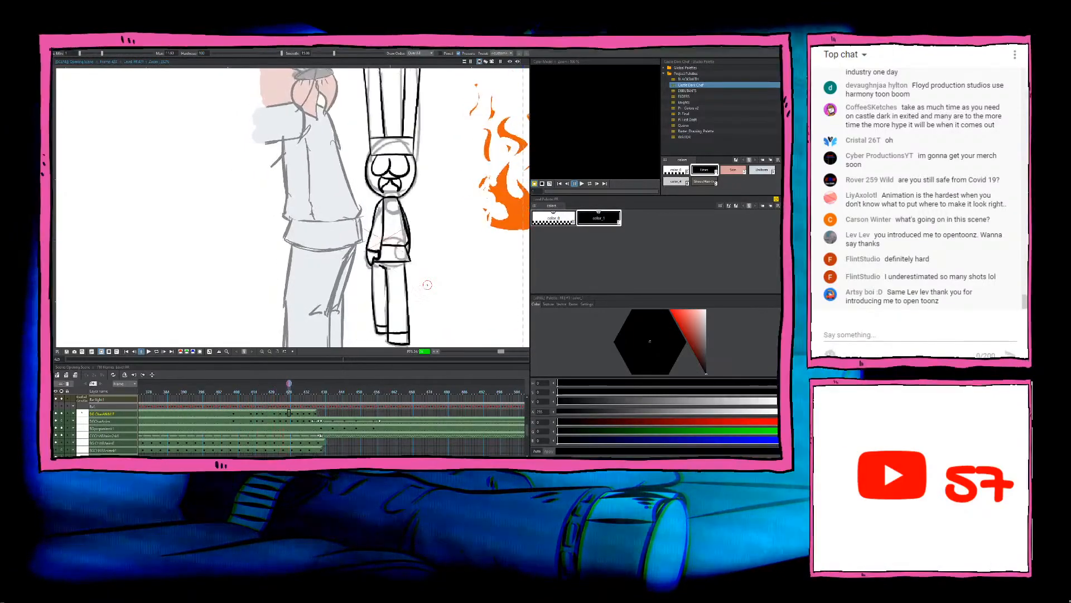
{"action": "key", "text": "period"}
{"action": "key", "text": "period"}
{"action": "key", "text": "period"}
{"action": "key", "text": "period"}
{"action": "key", "text": "period"}
{"action": "key", "text": "period"}
{"action": "key", "text": "period"}
{"action": "key", "text": "period"}
{"action": "key", "text": "period"}
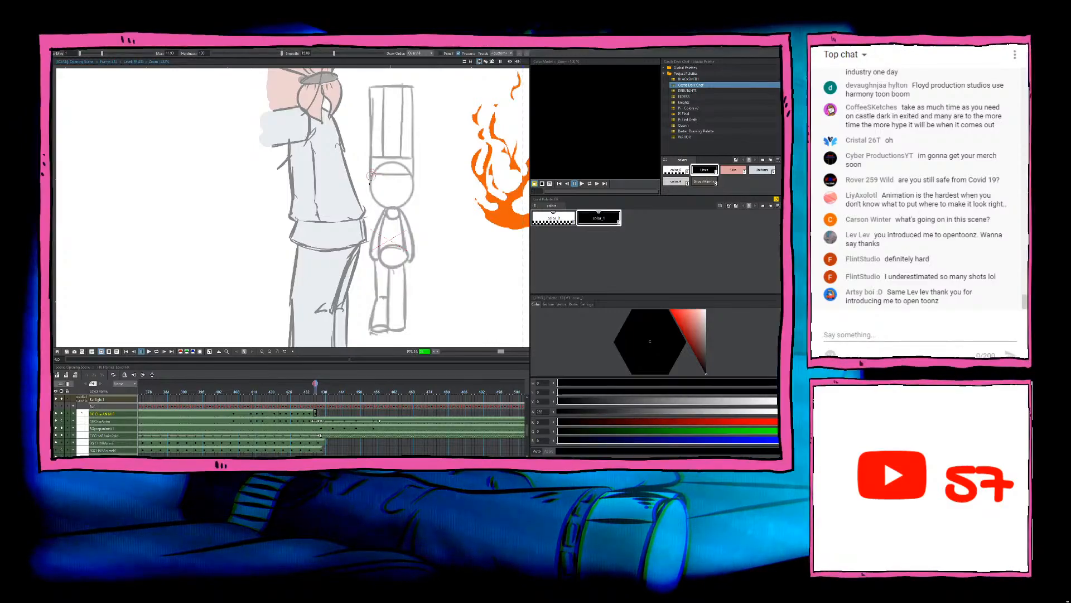
Step: Ink both sides of the chef's round head over the new sketch and compare it with the preceding drawing
{"action": "left_click_drag", "start_coordinate": [371, 176], "coordinate": [378, 206]}
{"action": "key", "text": "ctrl+z"}
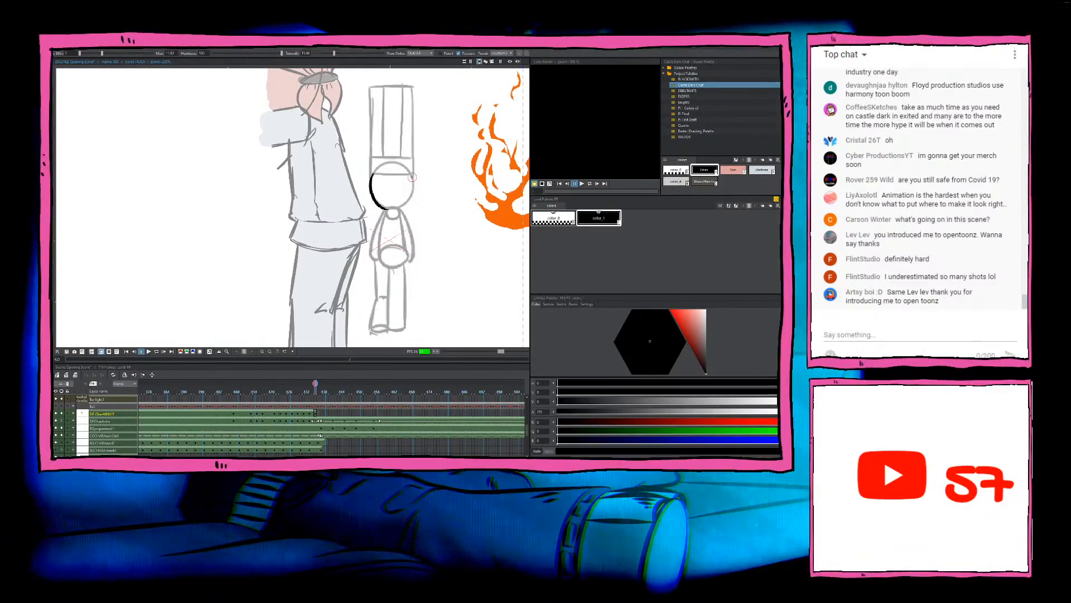
{"action": "left_click_drag", "start_coordinate": [410, 174], "coordinate": [397, 208]}
{"action": "key", "text": "ctrl+z"}
{"action": "key", "text": "ctrl+z"}
{"action": "key", "text": "ctrl+z"}
{"action": "key", "text": "ctrl+z"}
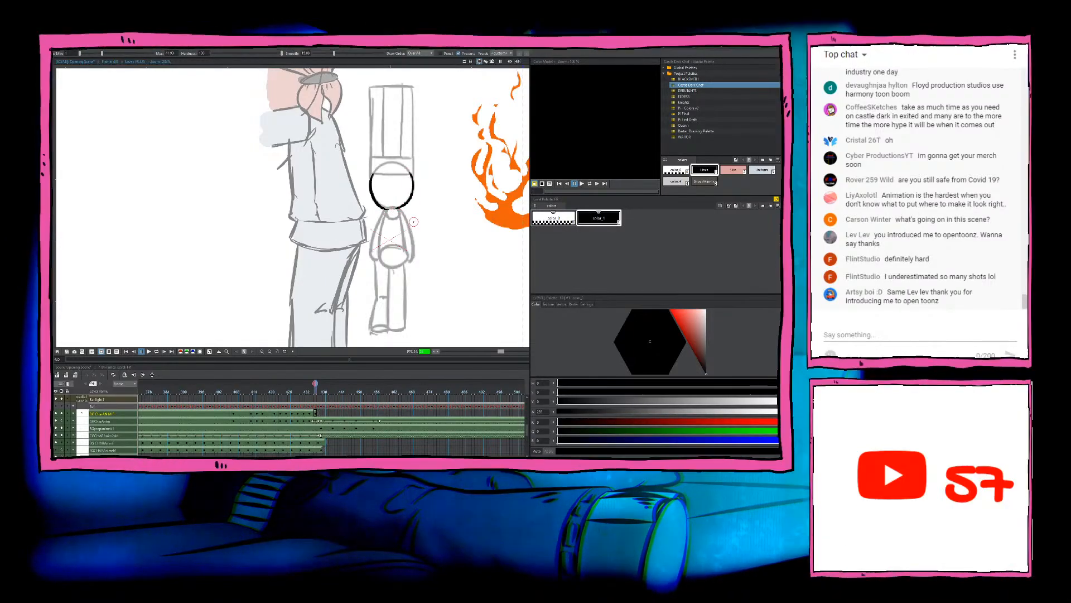
{"action": "key", "text": "Left"}
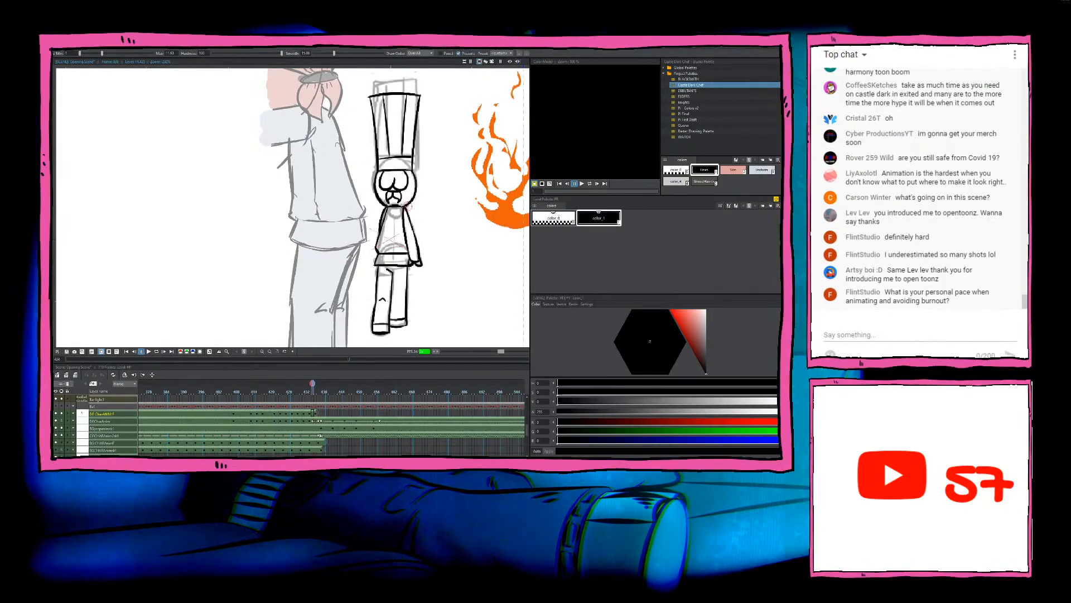
{"action": "key", "text": "Right"}
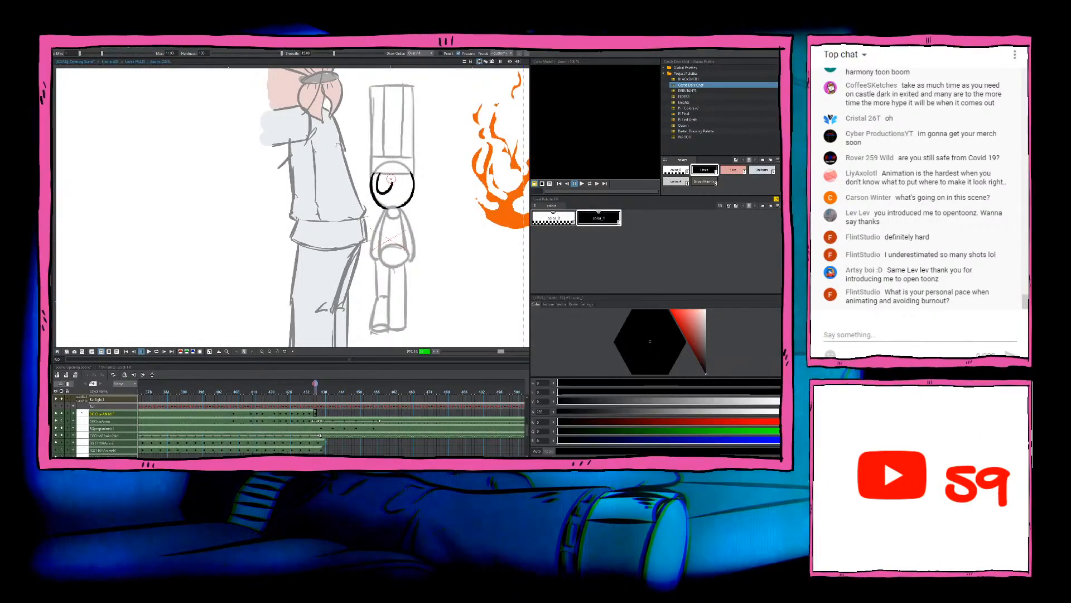
Step: Ink the chef's eyes, moustache and the right-hand edge of the tall hat, matching the preceding drawing
{"action": "mouse_move", "coordinate": [389, 176]}
{"action": "left_mouse_down"}
{"action": "mouse_move", "coordinate": [385, 193]}
{"action": "mouse_move", "coordinate": [401, 193]}
{"action": "mouse_move", "coordinate": [386, 206]}
{"action": "mouse_move", "coordinate": [430, 244]}
{"action": "mouse_move", "coordinate": [413, 137]}
{"action": "left_mouse_up"}
{"action": "key", "text": "comma"}
{"action": "key", "text": "period"}
{"action": "key", "text": "comma"}
{"action": "key", "text": "period"}
Step: Trim the upper end of the hat's right-hand edge and save the scene
{"action": "key", "text": "a"}
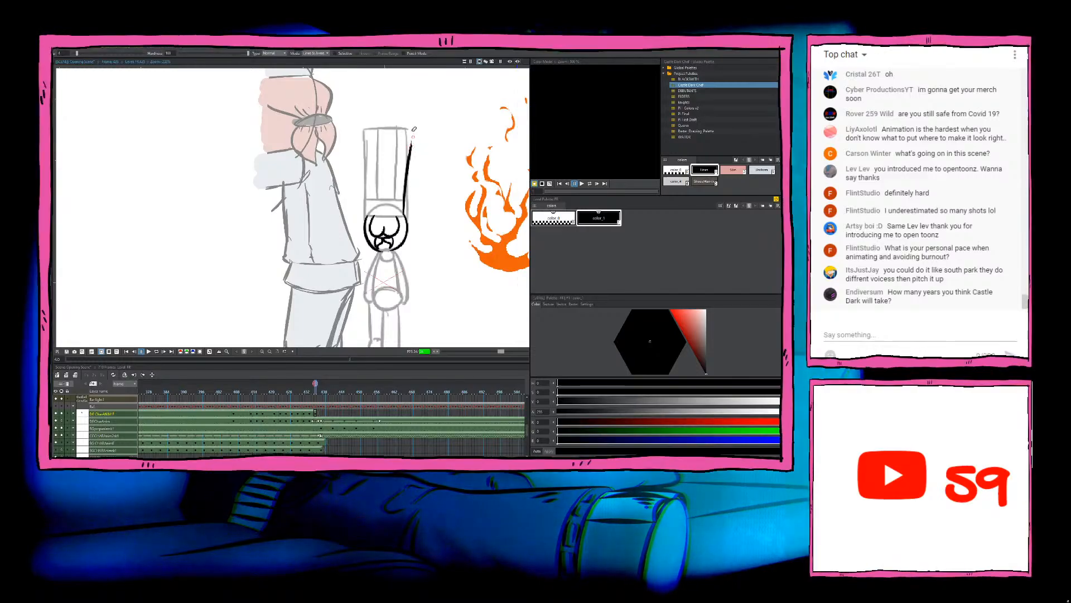
{"action": "key", "text": "b"}
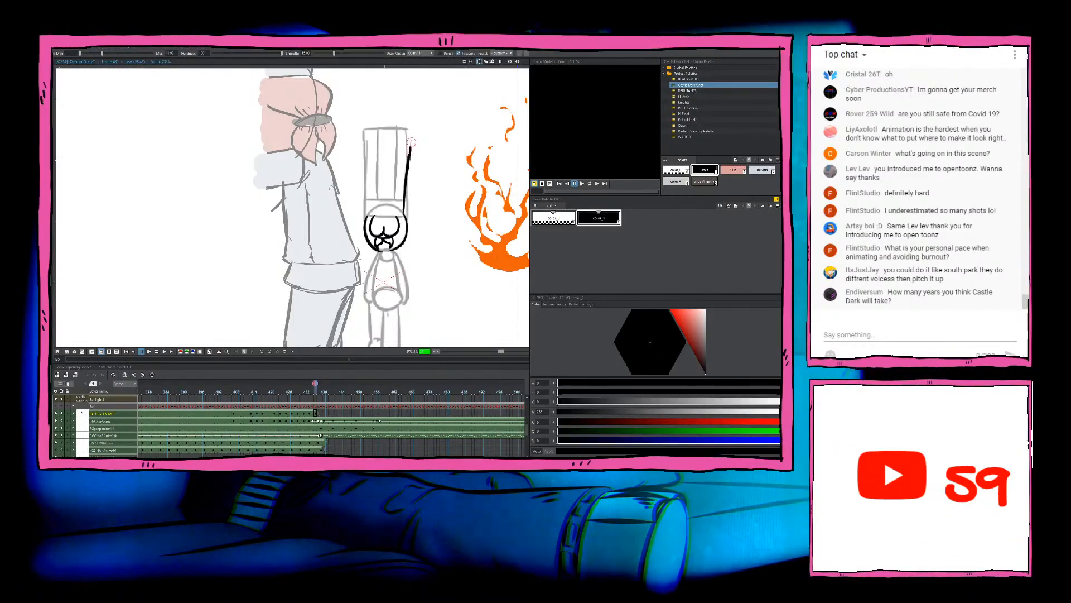
{"action": "key", "text": "comma"}
{"action": "key", "text": "period"}
{"action": "key", "text": "ctrl+s"}
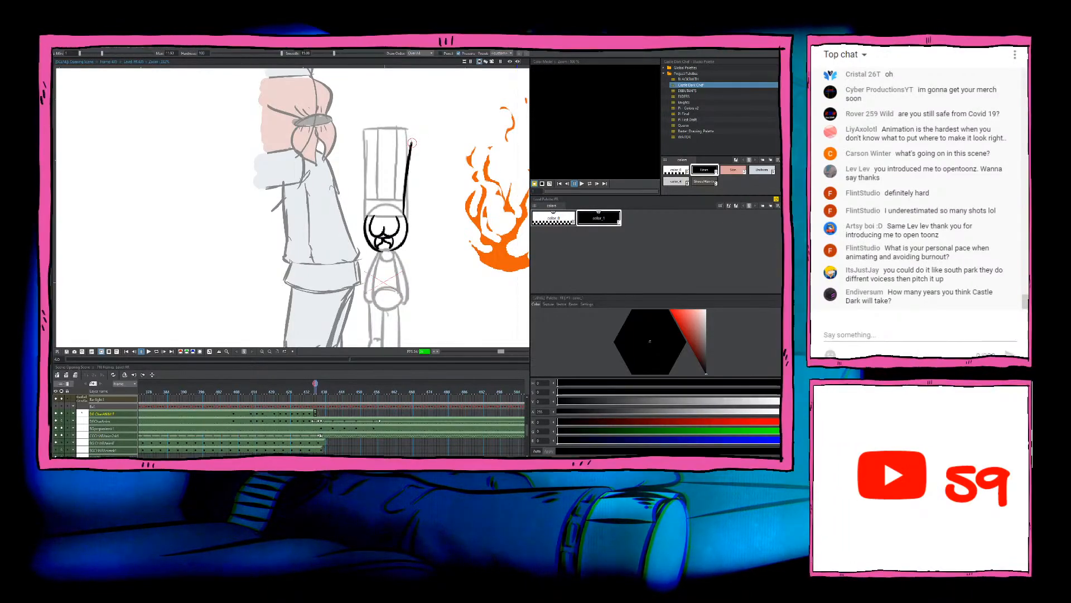
Step: Ink the top and left-hand edge of the chef's hat and the band line across its base
{"action": "mouse_move", "coordinate": [412, 143]}
{"action": "left_mouse_down"}
{"action": "mouse_move", "coordinate": [357, 146]}
{"action": "mouse_move", "coordinate": [367, 215]}
{"action": "left_mouse_up"}
{"action": "key", "text": "ctrl+z"}
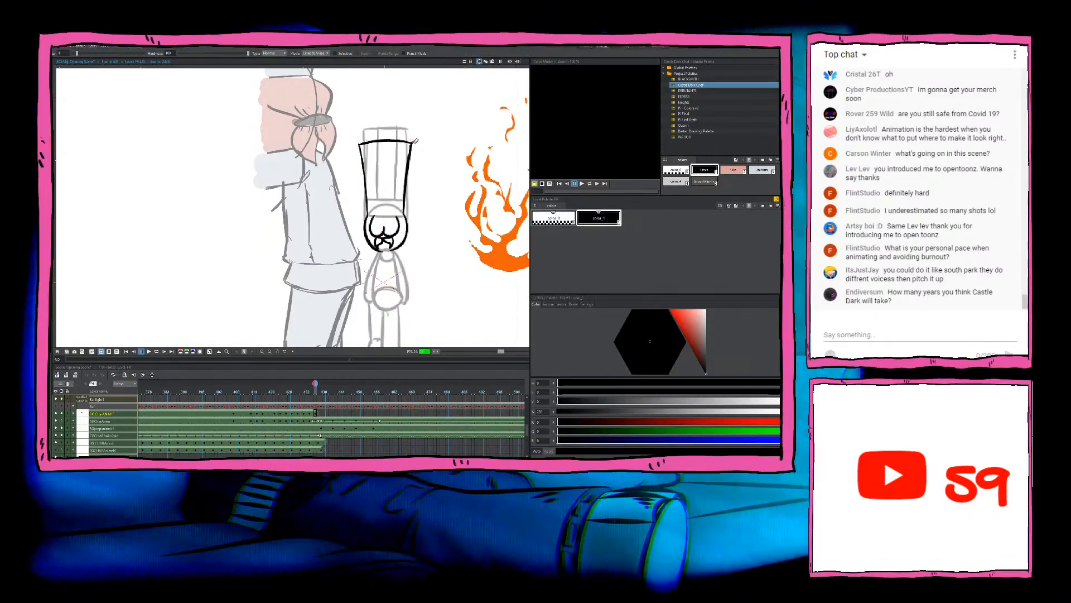
{"action": "left_click_drag", "start_coordinate": [368, 206], "coordinate": [403, 207]}
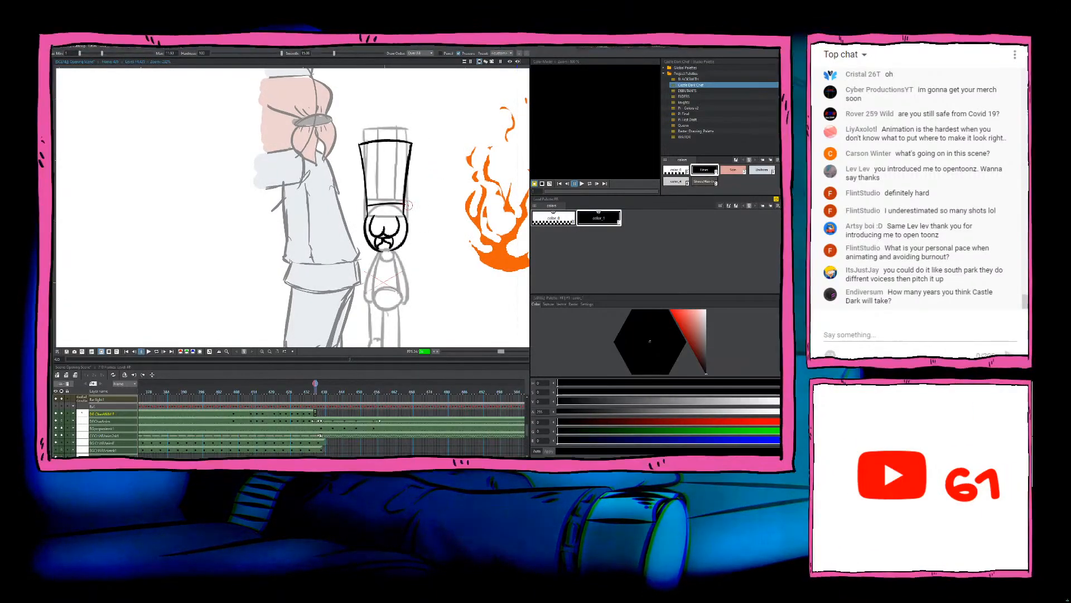
Step: Ink the vertical pleat lines inside the chef's hat and compare them with the preceding drawing
{"action": "left_click_drag", "start_coordinate": [373, 142], "coordinate": [381, 199]}
{"action": "key", "text": "ctrl+z"}
{"action": "left_click_drag", "start_coordinate": [373, 144], "coordinate": [379, 199]}
{"action": "key", "text": "ctrl+z"}
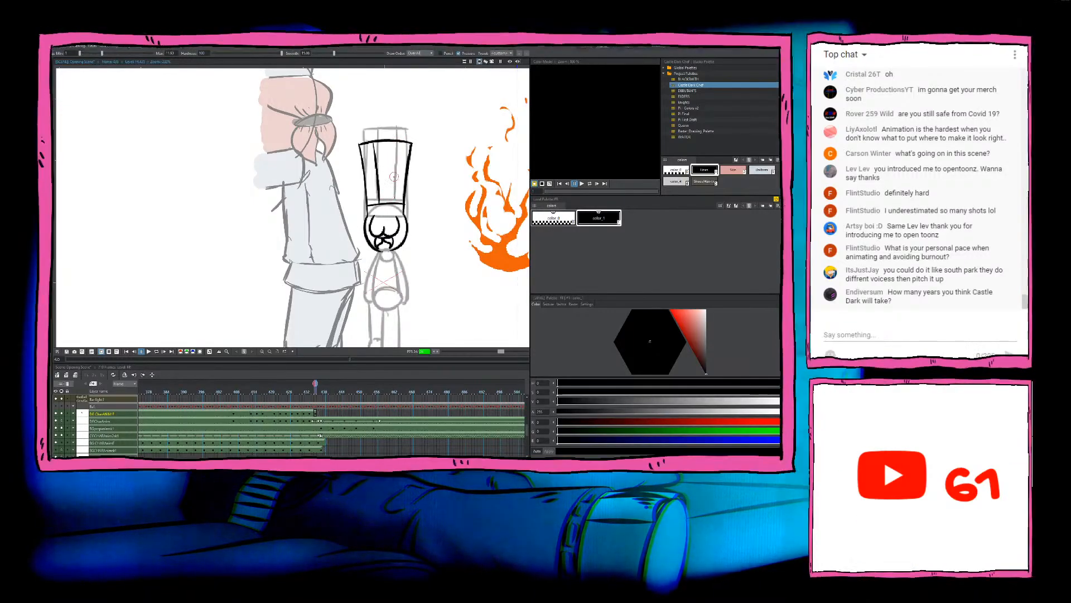
{"action": "key", "text": "comma"}
{"action": "key", "text": "period"}
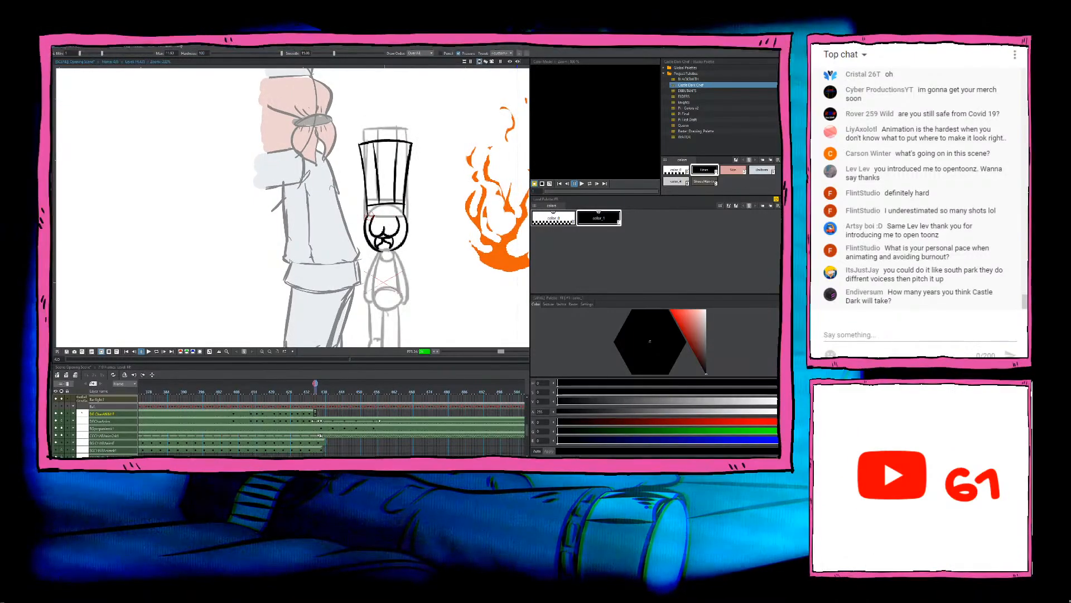
Step: Compare the newly inked head and hat with the preceding drawings to check the chef's movement and body pose
{"action": "left_click_drag", "start_coordinate": [457, 323], "coordinate": [476, 210]}
{"action": "key", "text": "comma"}
{"action": "key", "text": "period"}
{"action": "key", "text": "comma"}
{"action": "key", "text": "period"}
{"action": "key", "text": "comma"}
{"action": "key", "text": "comma"}
{"action": "key", "text": "comma"}
{"action": "key", "text": "comma"}
{"action": "key", "text": "comma"}
{"action": "key", "text": "comma"}
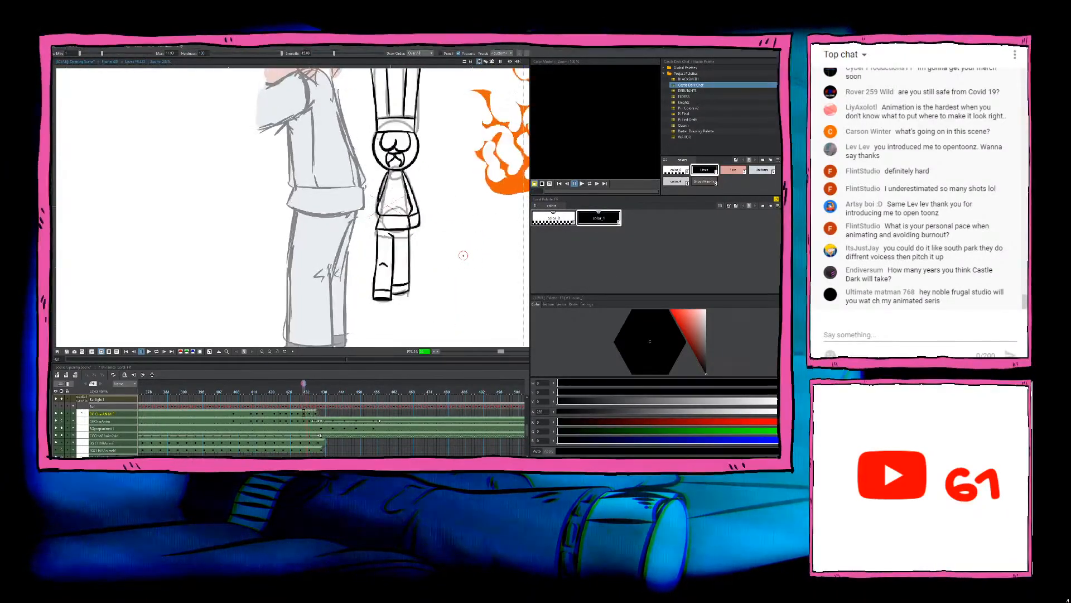
{"action": "key", "text": "period"}
{"action": "key", "text": "period"}
{"action": "key", "text": "period"}
{"action": "key", "text": "period"}
{"action": "key", "text": "period"}
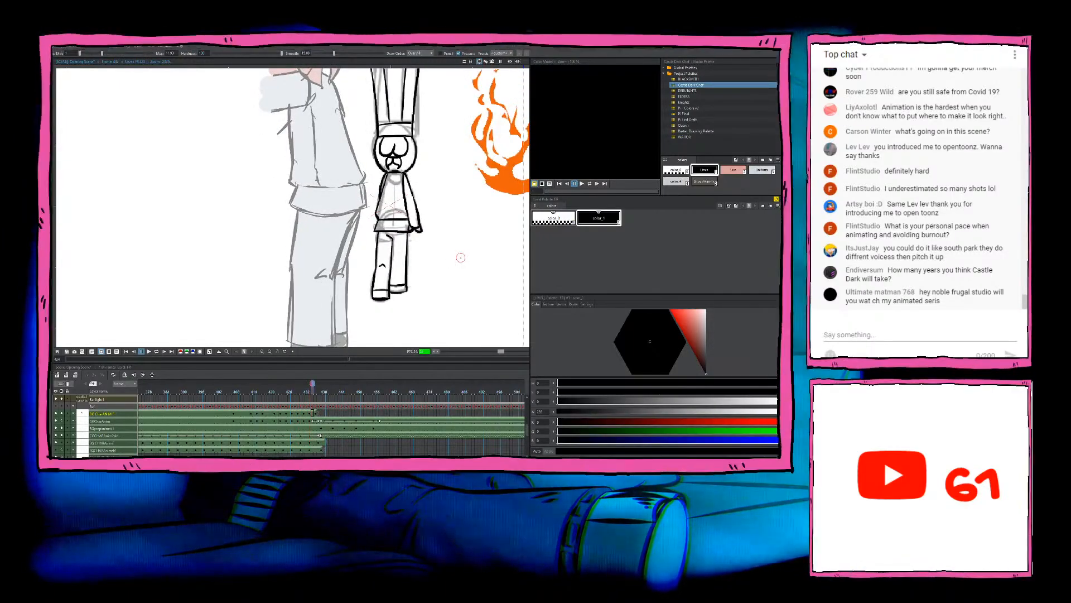
{"action": "key", "text": "period"}
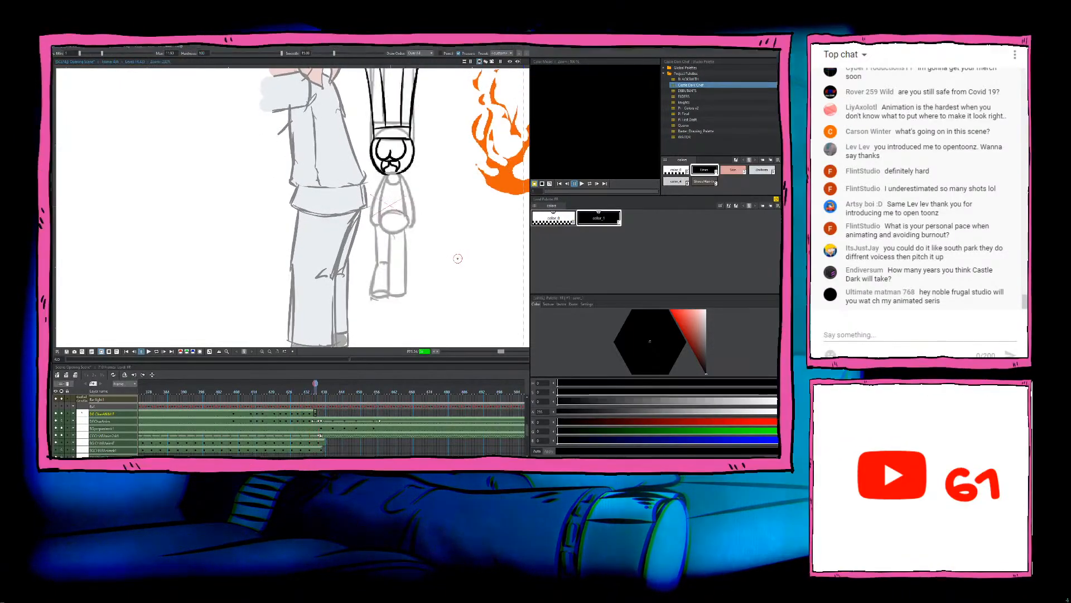
Step: Ink the outer lines of the chef's two arms from the neck downward, checking them against the preceding drawing
{"action": "key", "text": "comma"}
{"action": "key", "text": "period"}
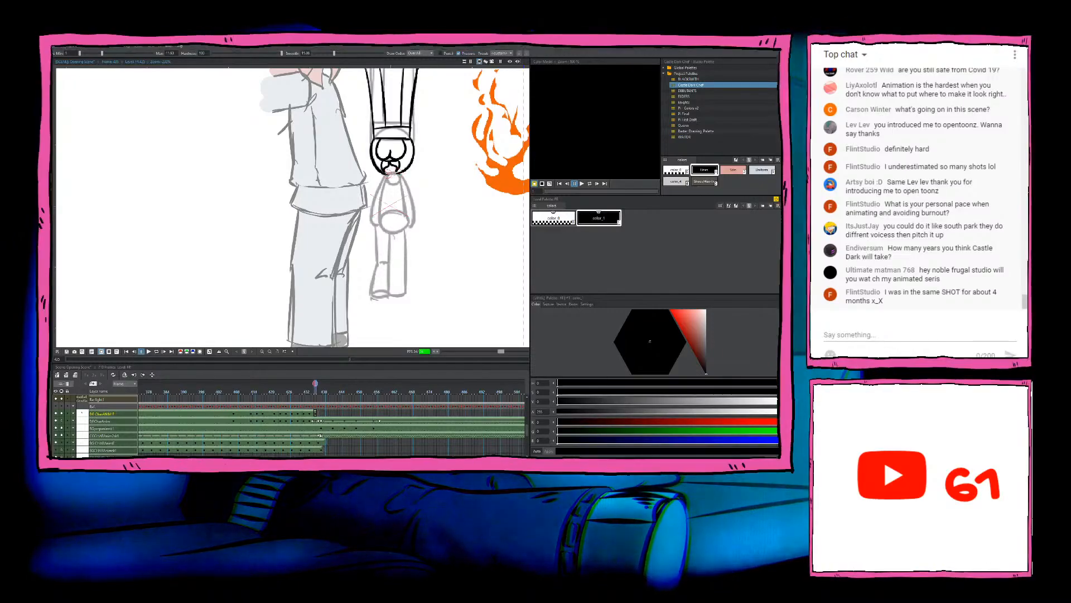
{"action": "key", "text": "comma"}
{"action": "key", "text": "period"}
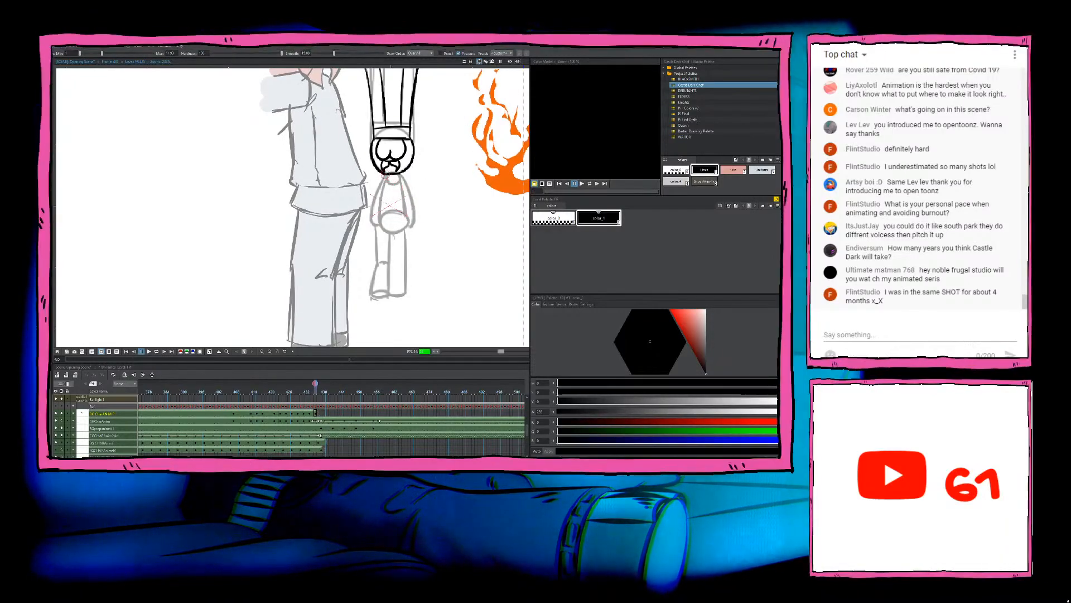
{"action": "key", "text": "comma"}
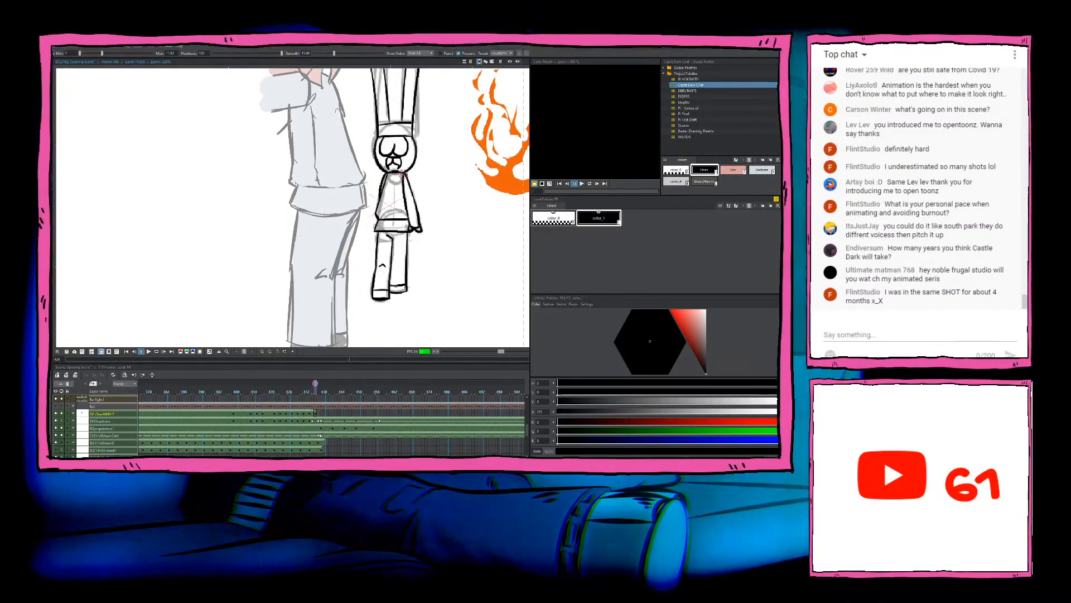
{"action": "key", "text": "period"}
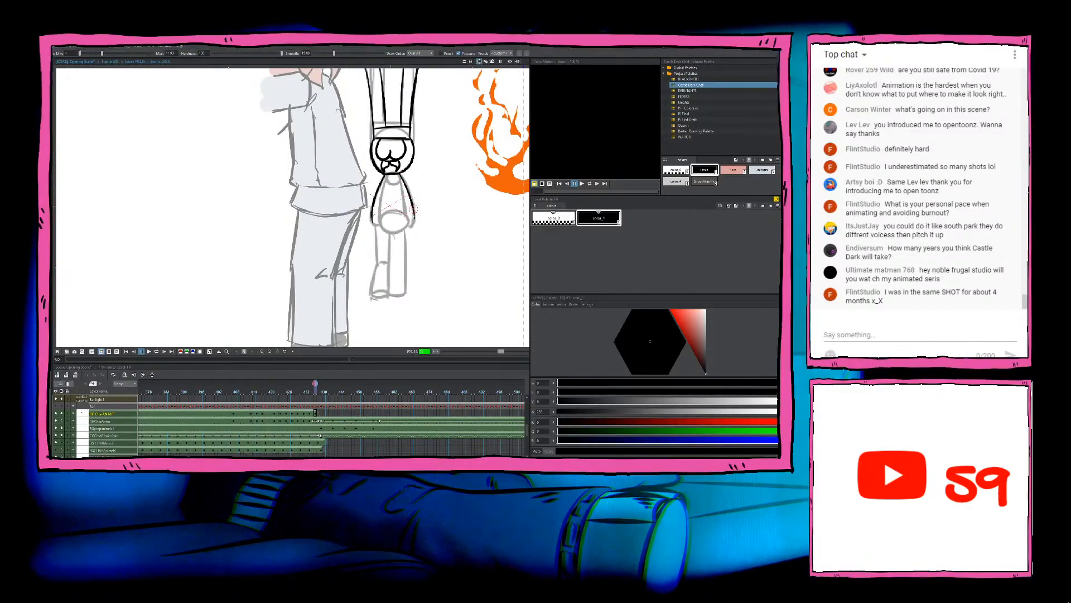
{"action": "key", "text": "comma"}
{"action": "key", "text": "period"}
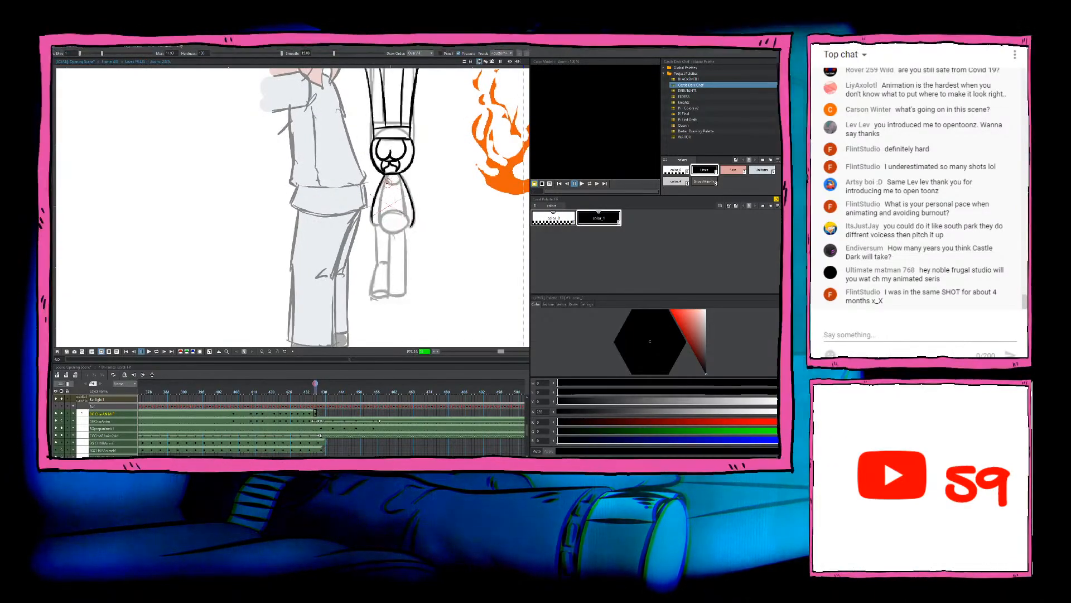
Step: Ink the inner lines of both arms along the sides of the torso, redoing the right-hand one, and compare with the preceding drawing
{"action": "key", "text": "comma"}
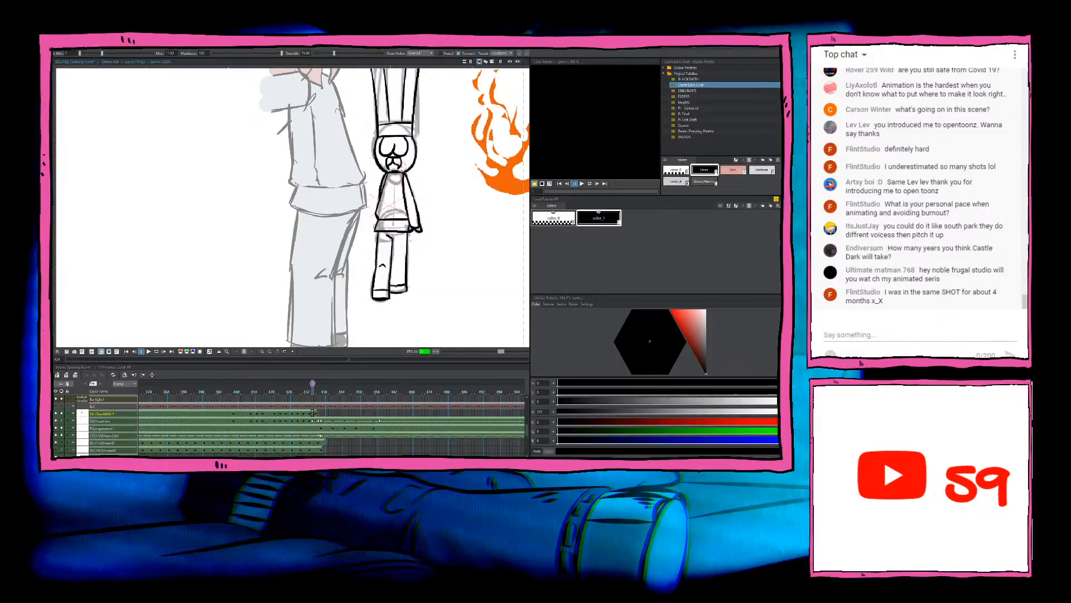
{"action": "key", "text": "period"}
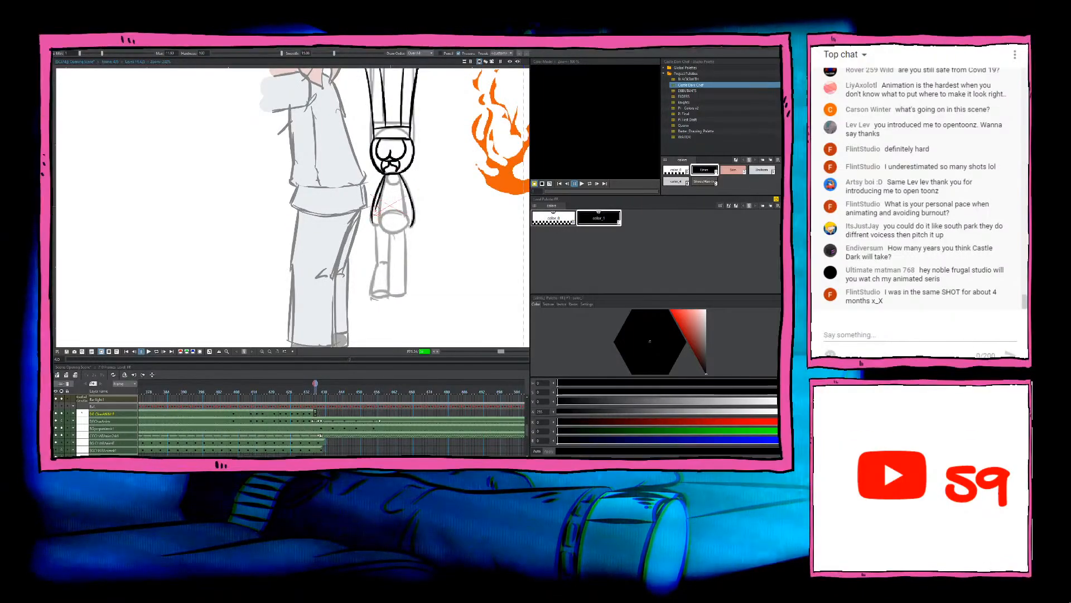
{"action": "key", "text": "comma"}
{"action": "key", "text": "period"}
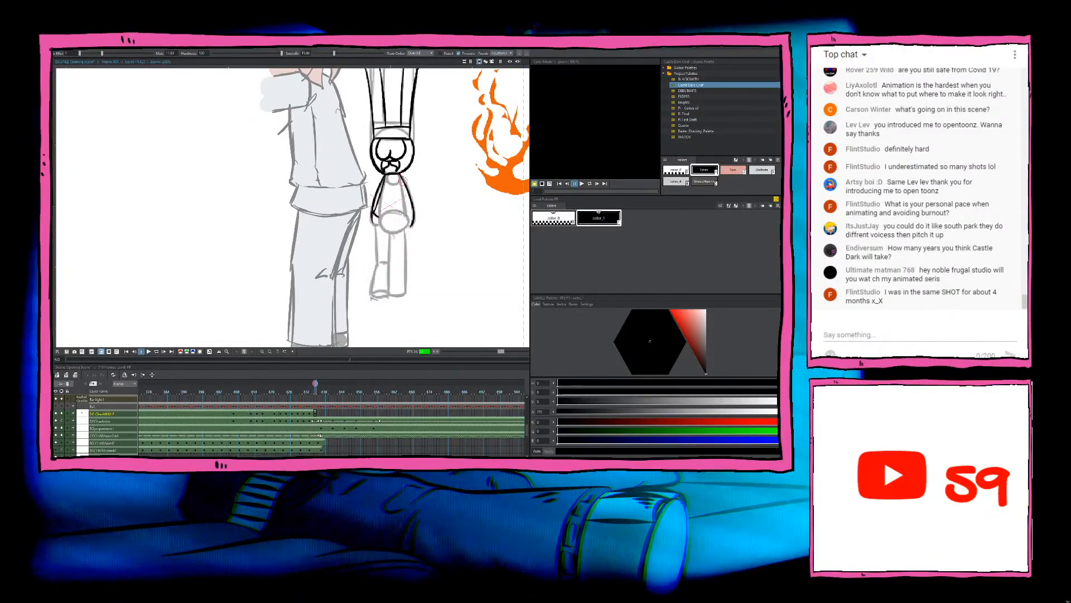
{"action": "left_click_drag", "start_coordinate": [400, 176], "coordinate": [412, 221]}
{"action": "key", "text": "ctrl+z"}
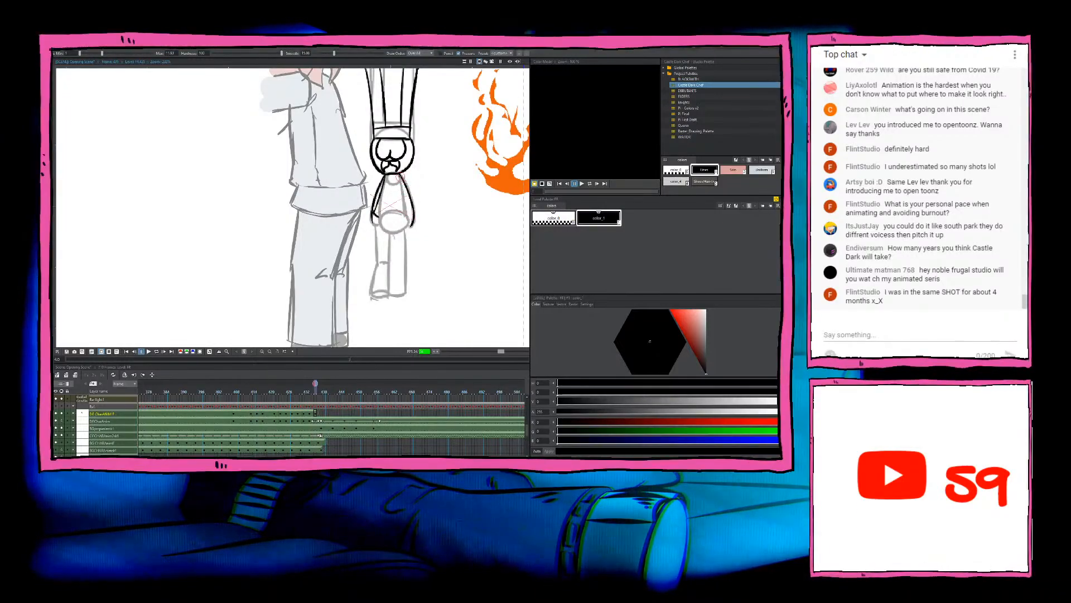
{"action": "left_click_drag", "start_coordinate": [401, 177], "coordinate": [412, 211]}
{"action": "key", "text": "comma"}
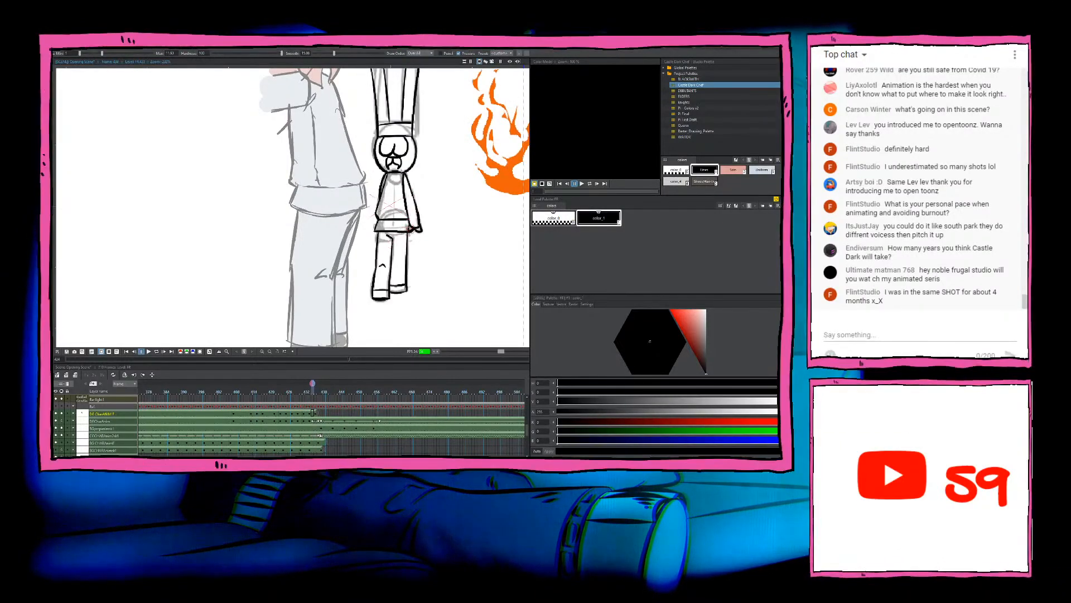
{"action": "key", "text": "period"}
Step: Ink the horizontal hem line across the base of the chef's torso, redrawing it once, and clean up its left-hand end
{"action": "left_click_drag", "start_coordinate": [380, 216], "coordinate": [412, 218]}
{"action": "key", "text": "comma"}
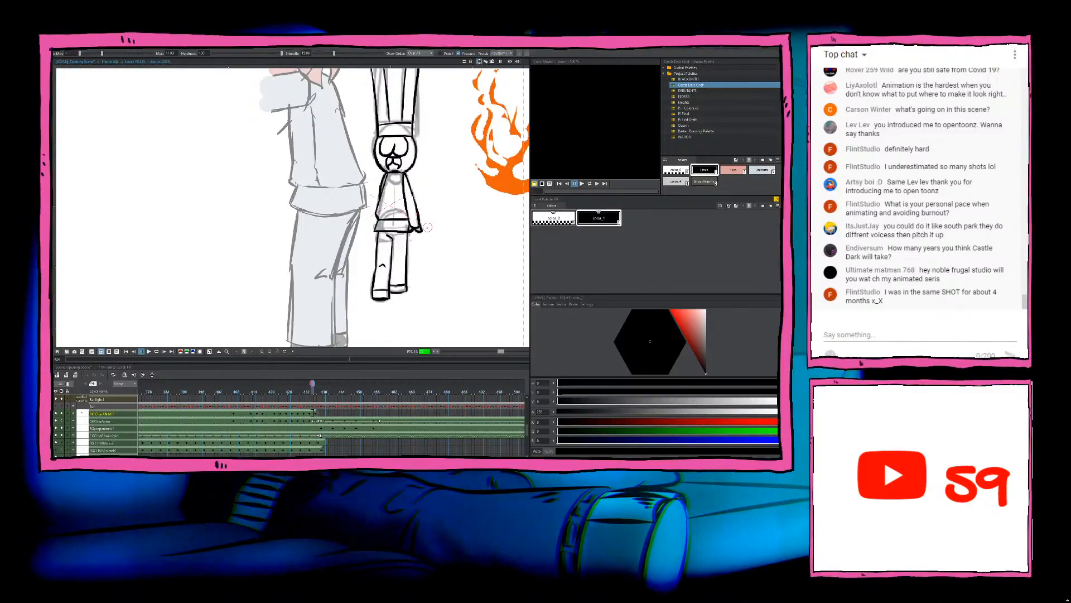
{"action": "key", "text": "period"}
{"action": "key", "text": "ctrl+z"}
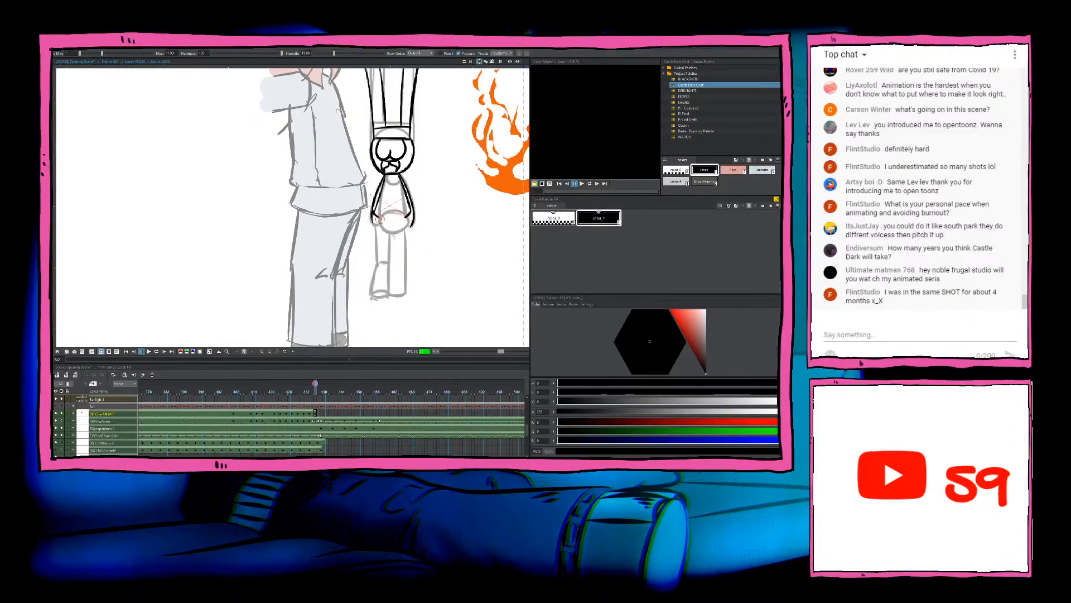
{"action": "left_click_drag", "start_coordinate": [380, 219], "coordinate": [406, 220]}
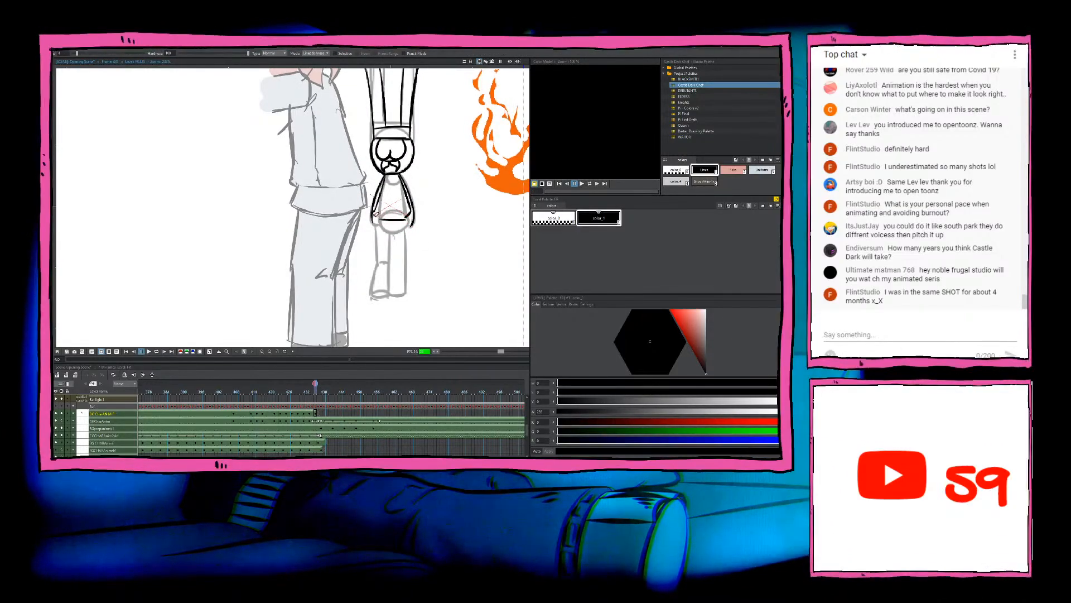
{"action": "key", "text": "b"}
{"action": "left_click_drag", "start_coordinate": [373, 213], "coordinate": [382, 219]}
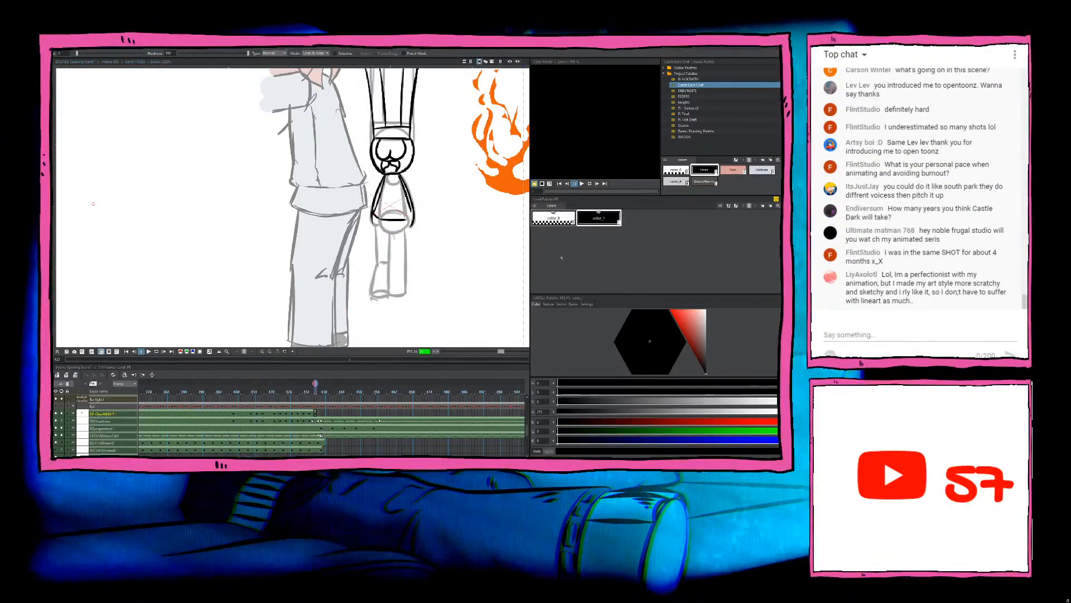
Step: Try to ink the hand at the lower end of the chef's right-hand arm
{"action": "scroll", "coordinate": [435, 225], "scroll_direction": "down", "scroll_amount": 2}
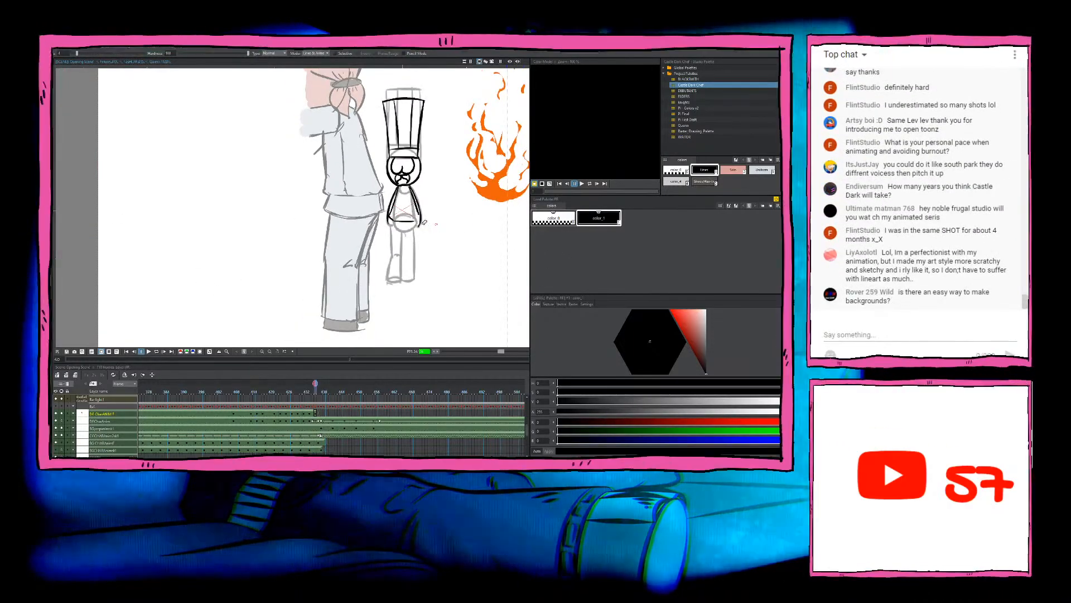
{"action": "scroll", "coordinate": [436, 225], "scroll_direction": "up", "scroll_amount": 2}
{"action": "scroll", "coordinate": [411, 216], "scroll_direction": "down", "scroll_amount": 2}
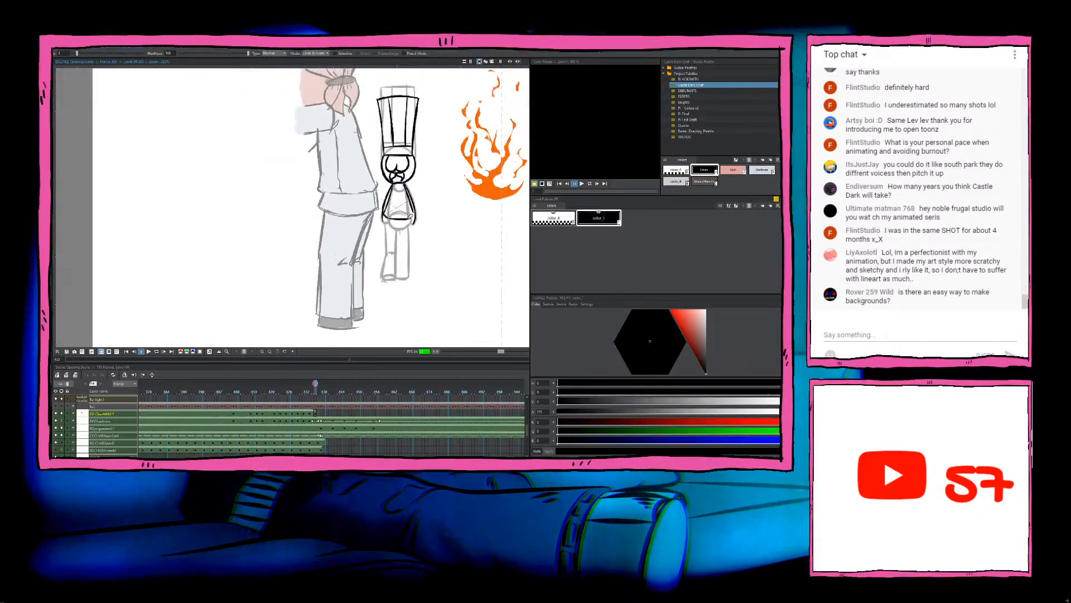
{"action": "scroll", "coordinate": [410, 216], "scroll_direction": "up", "scroll_amount": 2}
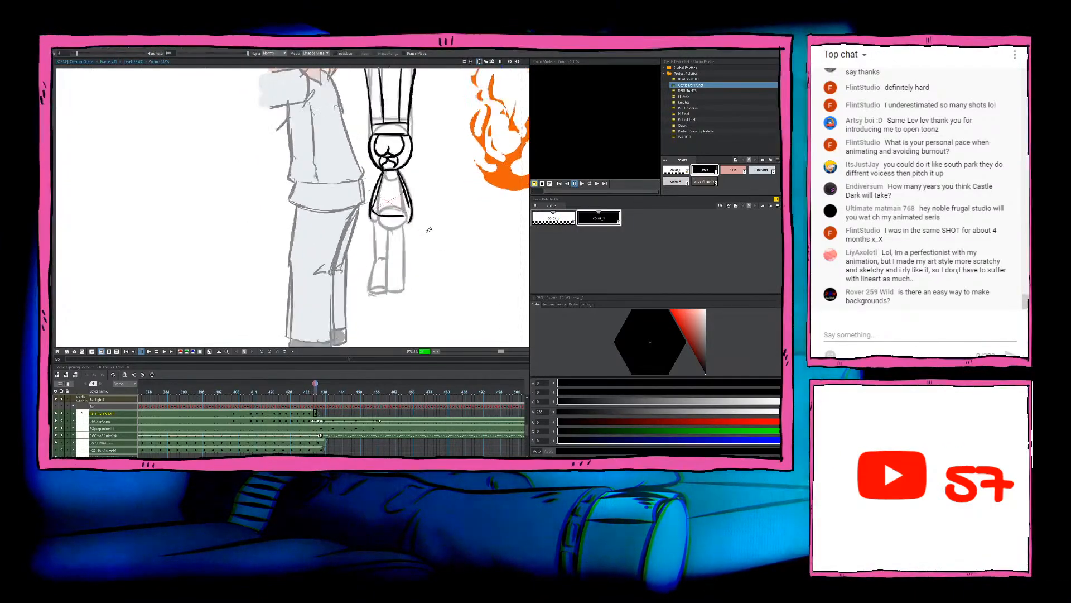
{"action": "key", "text": "b"}
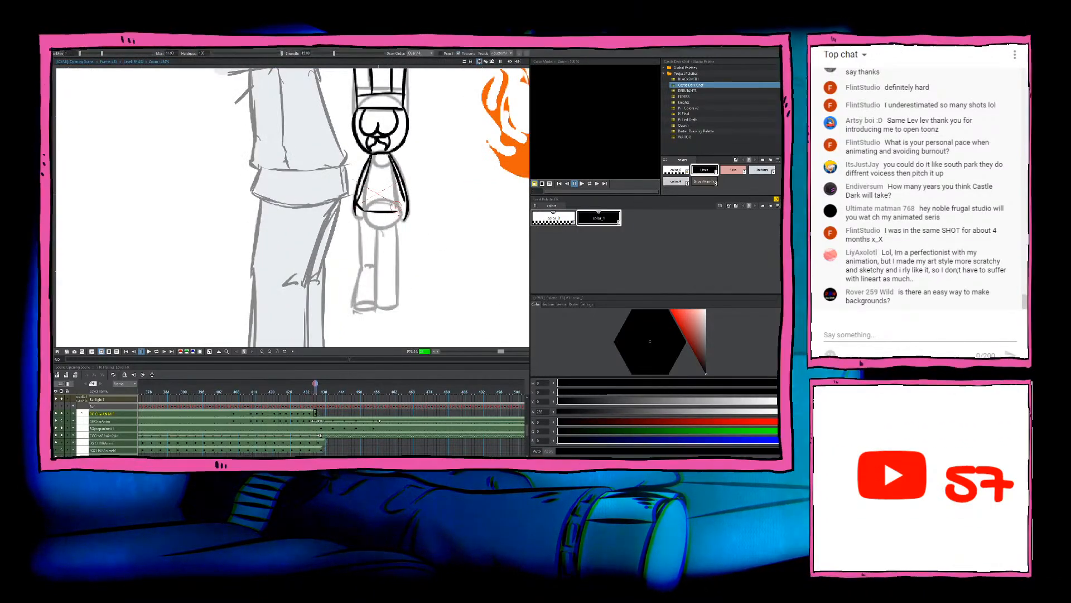
{"action": "left_click_drag", "start_coordinate": [404, 202], "coordinate": [396, 213]}
{"action": "key", "text": "ctrl+z"}
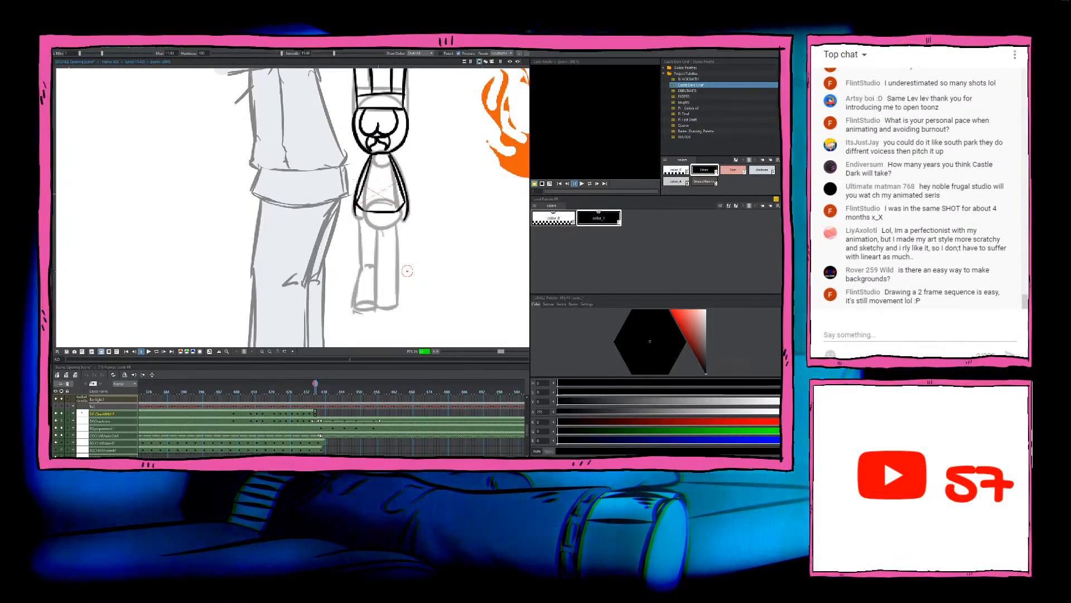
{"action": "left_click_drag", "start_coordinate": [427, 255], "coordinate": [428, 253]}
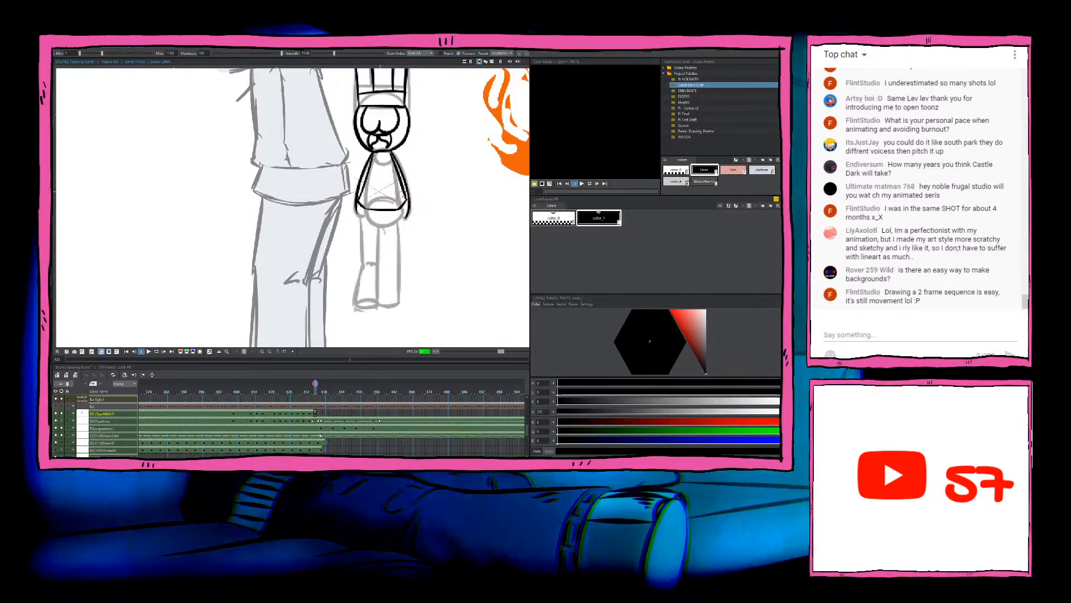
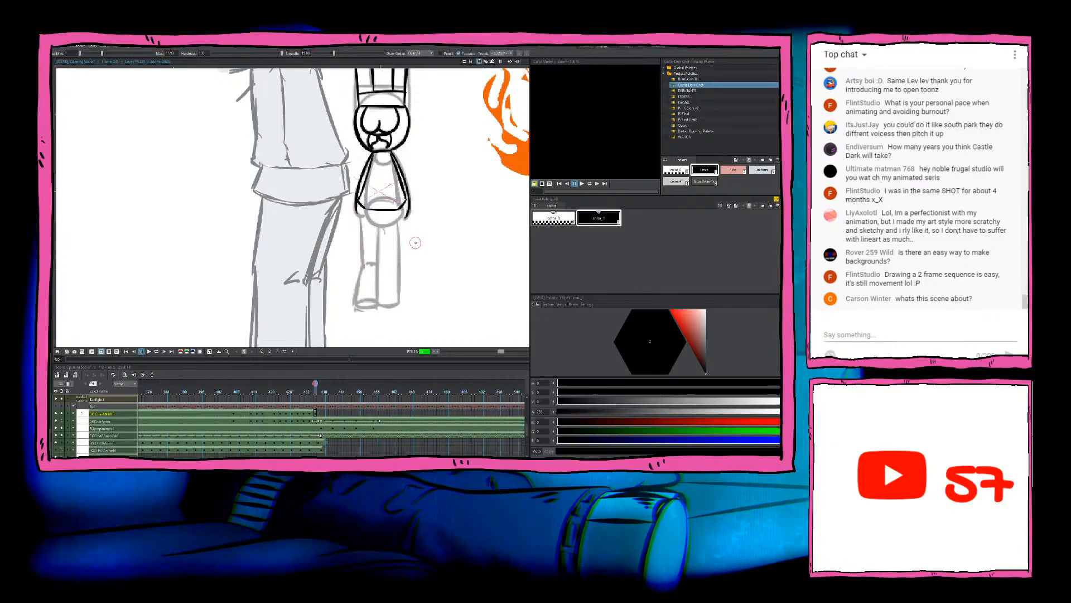
Step: Ink the short left-hand side edge of the chef's jacket below the hem line, comparing it with the preceding drawing
{"action": "left_click_drag", "start_coordinate": [425, 254], "coordinate": [439, 242]}
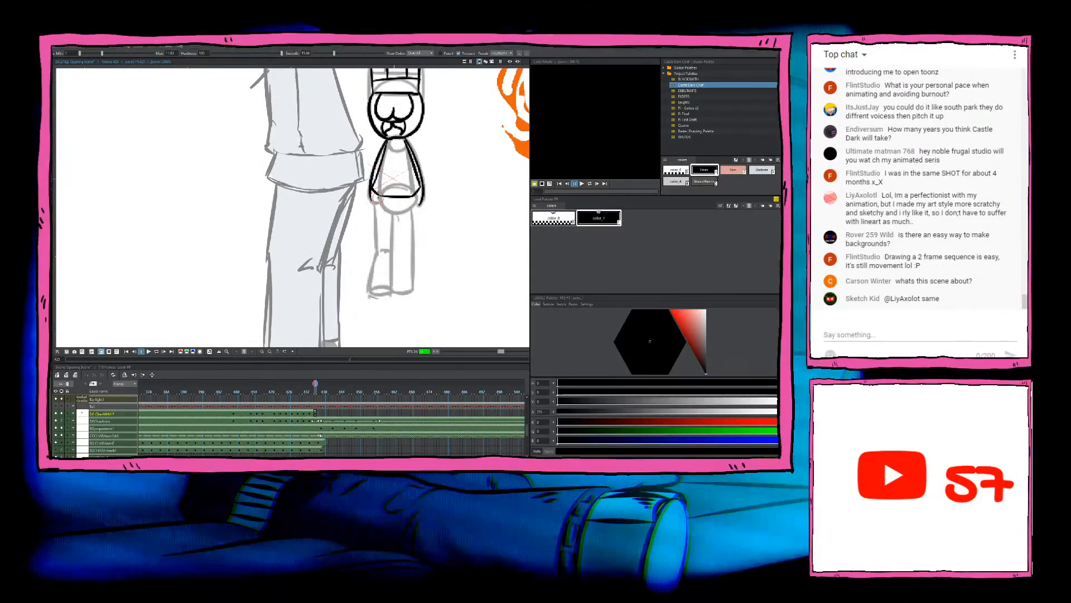
{"action": "left_click_drag", "start_coordinate": [372, 190], "coordinate": [378, 214]}
{"action": "key", "text": "ctrl+z"}
{"action": "key", "text": "Left"}
{"action": "key", "text": "Right"}
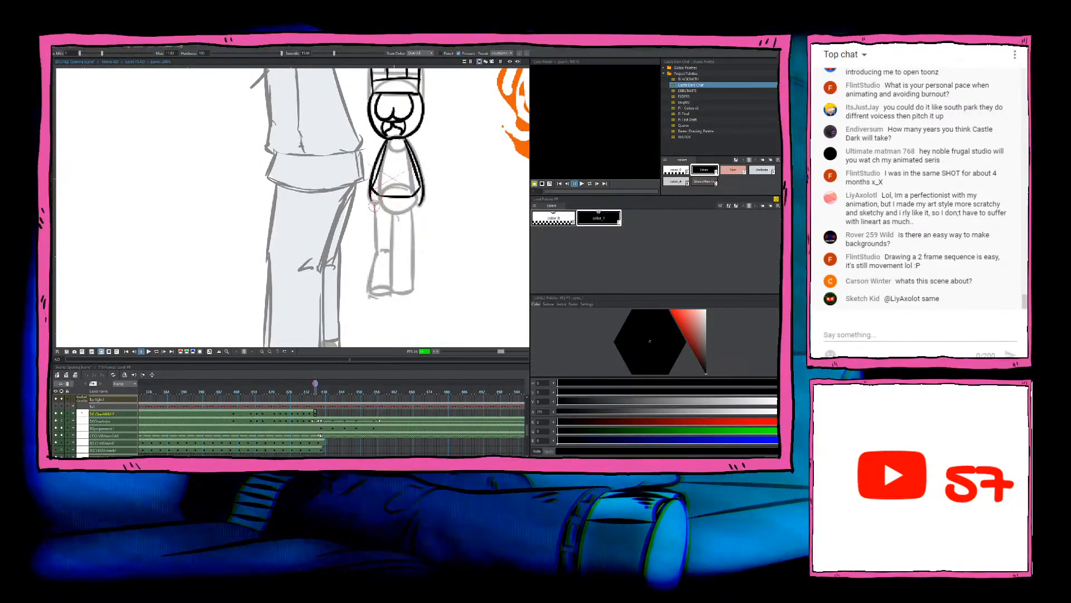
{"action": "key", "text": "Left"}
{"action": "key", "text": "Right"}
{"action": "key", "text": "Left"}
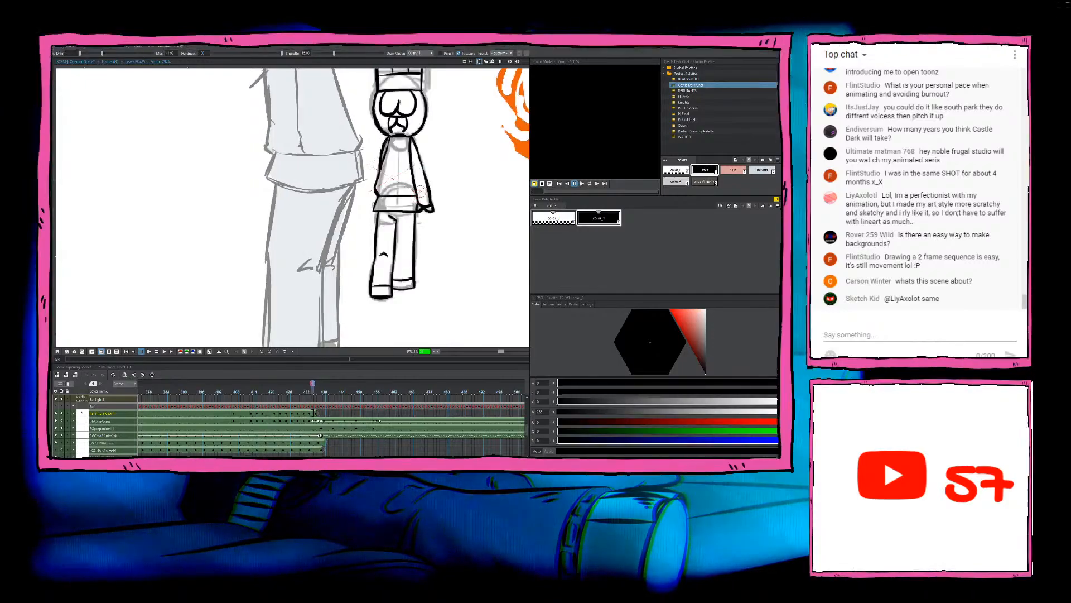
{"action": "key", "text": "Right"}
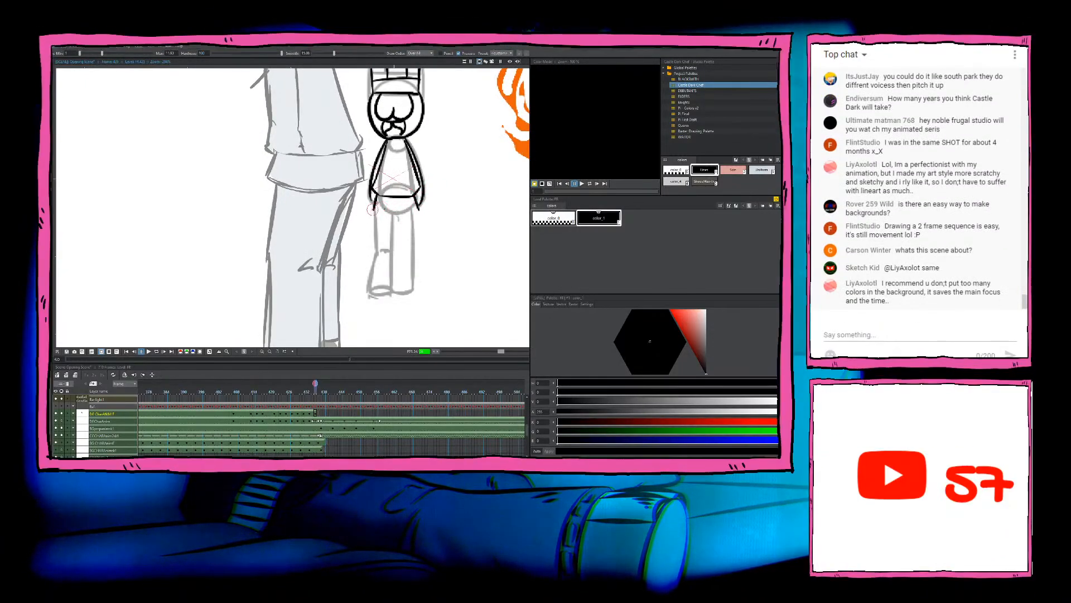
Step: Ink the bottom edge of the chef's jacket, clean up its right-hand end, and compare with the preceding drawing
{"action": "left_click_drag", "start_coordinate": [373, 210], "coordinate": [424, 208]}
{"action": "key", "text": "e"}
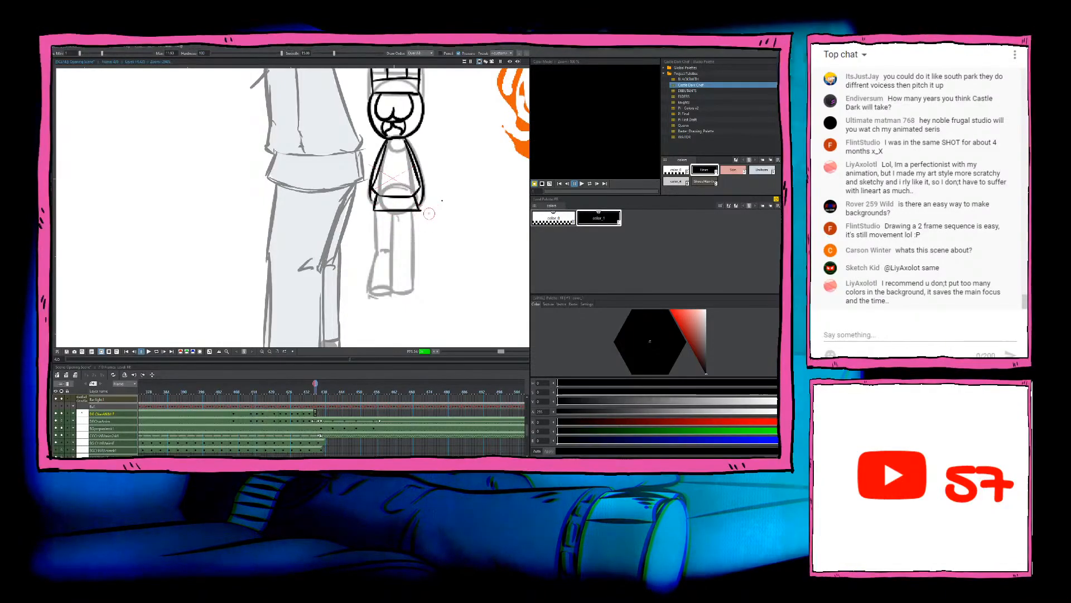
{"action": "key", "text": "b"}
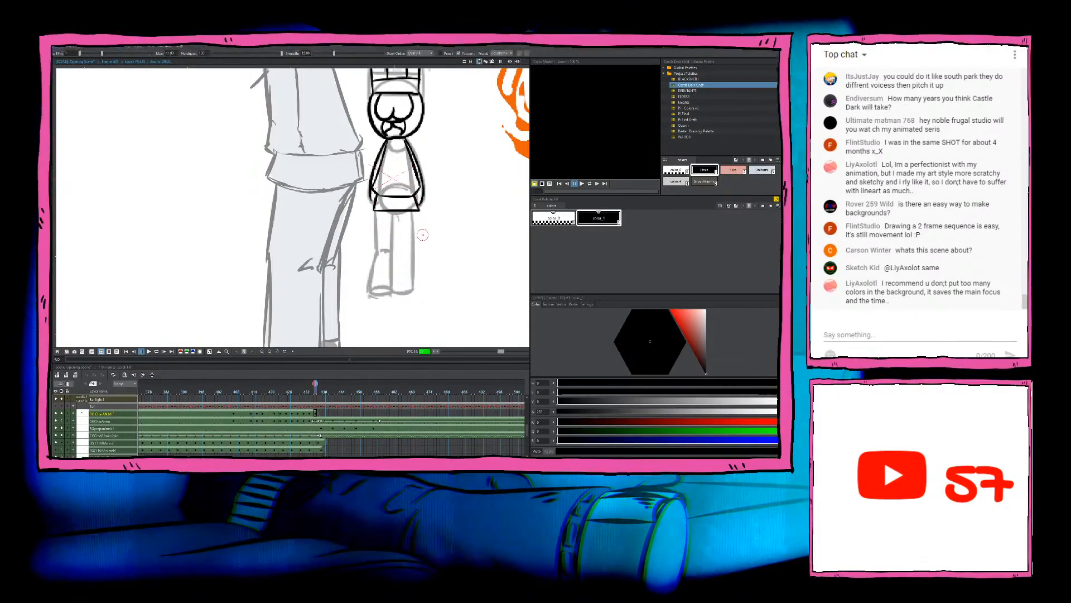
{"action": "key", "text": "Left"}
{"action": "key", "text": "Right"}
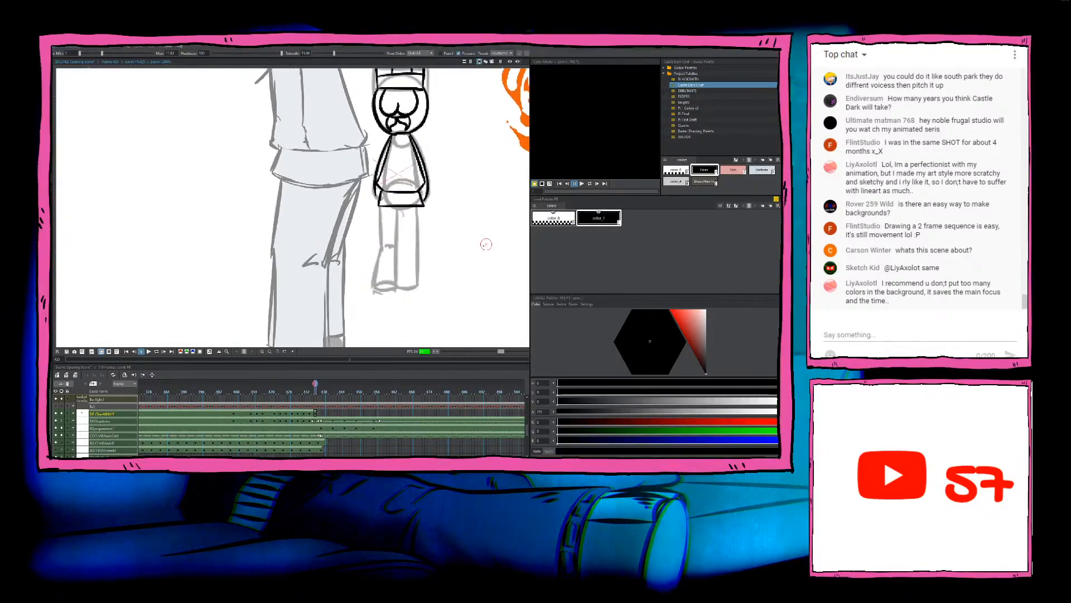
Step: Ink the outer line of the chef's right-hand leg from jacket to foot, redrawing it once and checking the preceding drawing
{"action": "key", "text": "Left"}
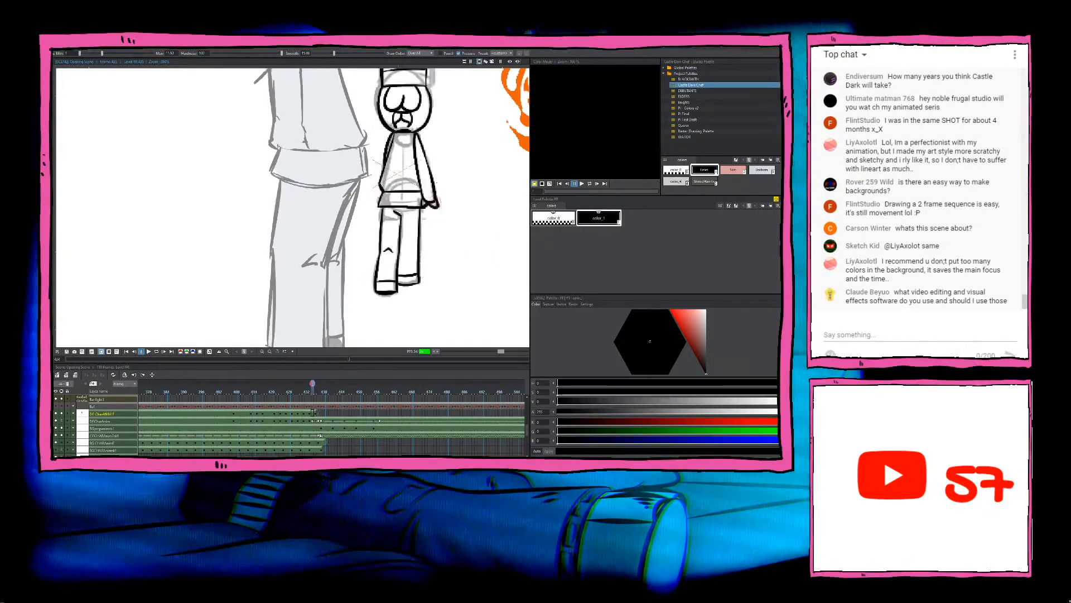
{"action": "key", "text": "Right"}
{"action": "left_click_drag", "start_coordinate": [416, 207], "coordinate": [418, 281]}
{"action": "key", "text": "ctrl+z"}
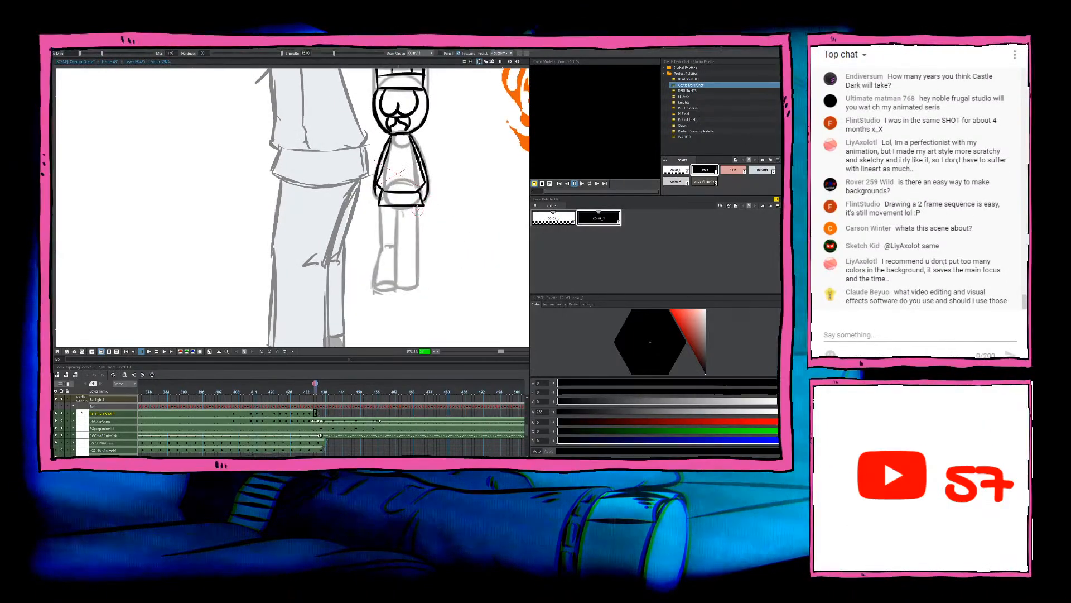
{"action": "left_click_drag", "start_coordinate": [416, 207], "coordinate": [417, 289]}
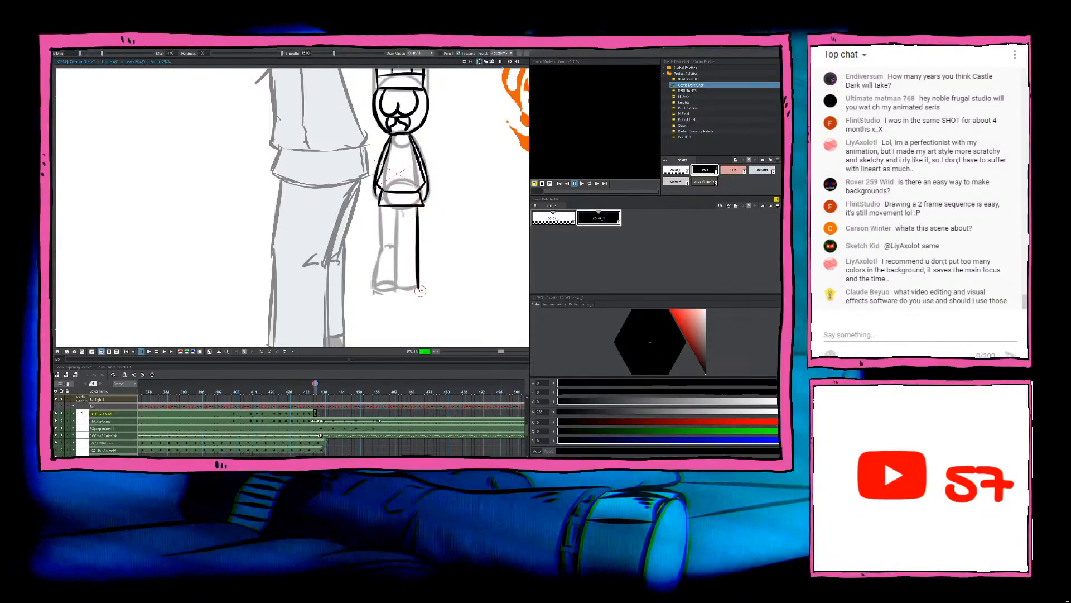
{"action": "key", "text": "Left"}
{"action": "key", "text": "Right"}
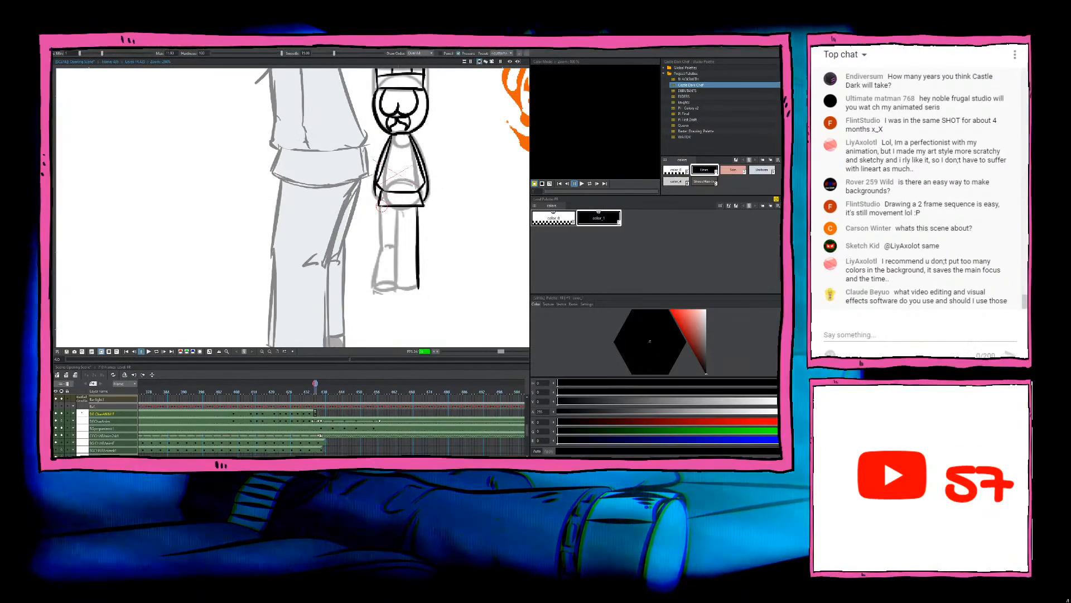
Step: Ink the outer line of the chef's left-hand leg with a bend at the knee, then redo its lower part with the foot's base
{"action": "left_click_drag", "start_coordinate": [381, 207], "coordinate": [375, 289]}
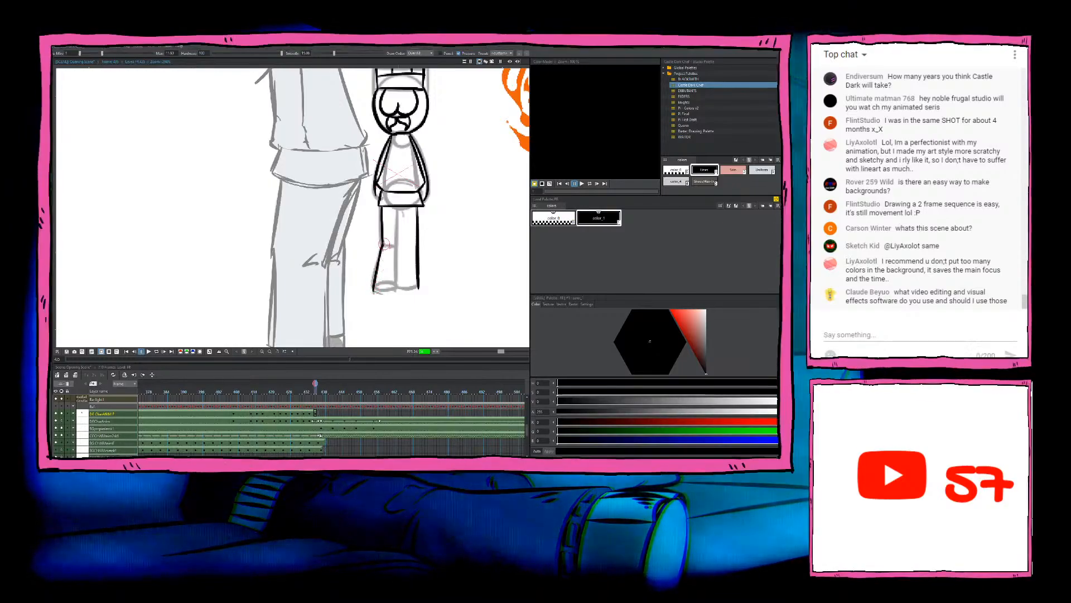
{"action": "key", "text": "ctrl+z"}
{"action": "mouse_move", "coordinate": [384, 246]}
{"action": "left_mouse_down"}
{"action": "mouse_move", "coordinate": [374, 289]}
{"action": "mouse_move", "coordinate": [395, 288]}
{"action": "left_mouse_up"}
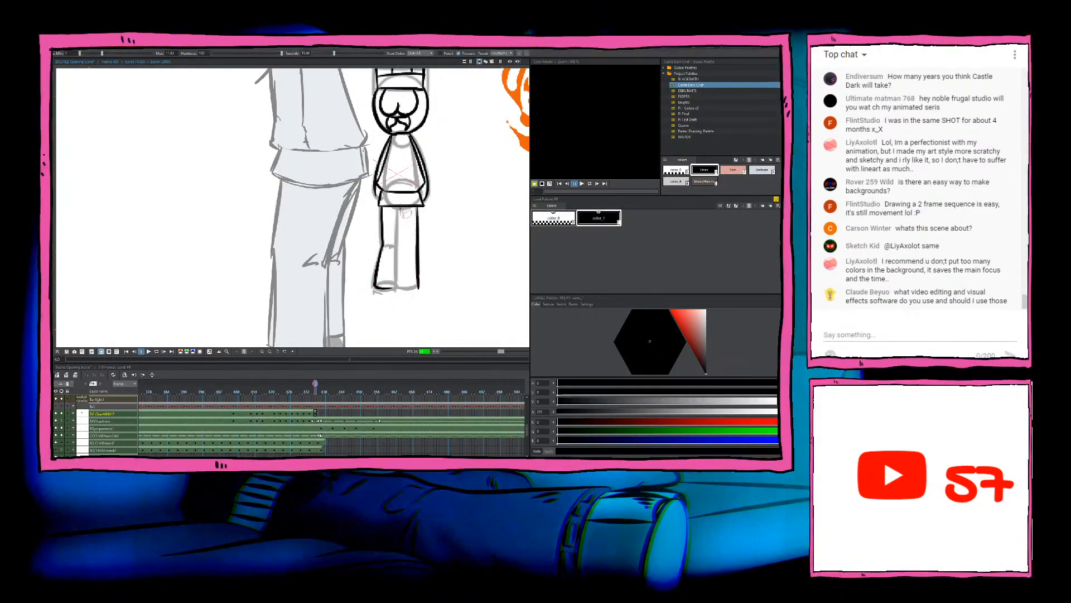
Step: Ink the inner line separating the chef's two legs, redrawing it until it follows the sketch down to the feet
{"action": "left_click_drag", "start_coordinate": [393, 209], "coordinate": [397, 267]}
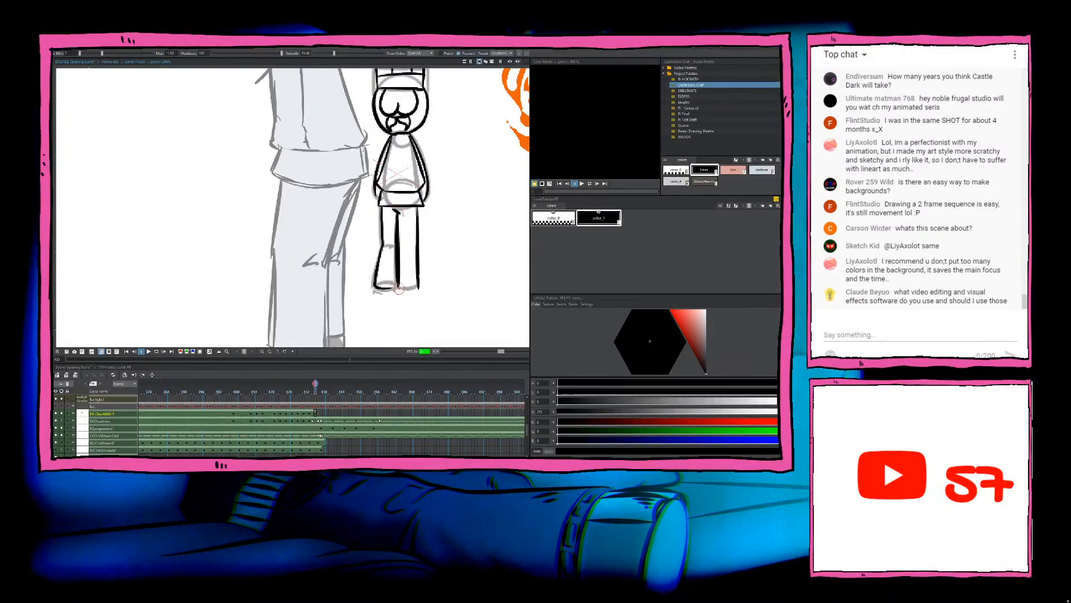
{"action": "key", "text": "ctrl+z"}
{"action": "left_click_drag", "start_coordinate": [396, 212], "coordinate": [400, 280]}
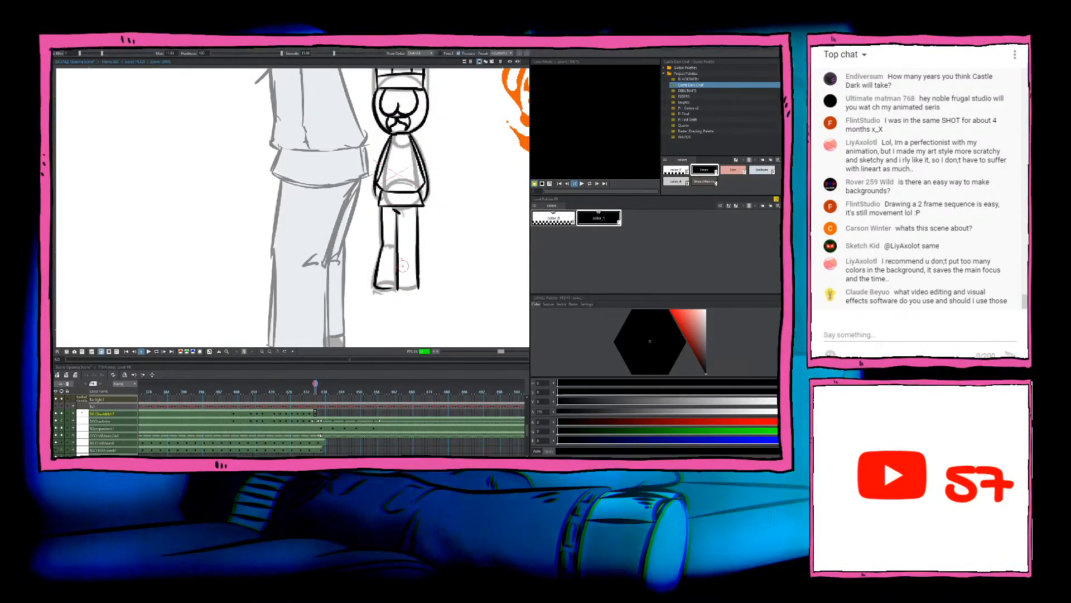
{"action": "key", "text": "ctrl+z"}
{"action": "left_click_drag", "start_coordinate": [396, 215], "coordinate": [398, 290]}
{"action": "key", "text": "ctrl+z"}
{"action": "left_click_drag", "start_coordinate": [395, 212], "coordinate": [398, 267]}
{"action": "key", "text": "ctrl+z"}
{"action": "left_click_drag", "start_coordinate": [395, 213], "coordinate": [398, 286]}
{"action": "key", "text": "e"}
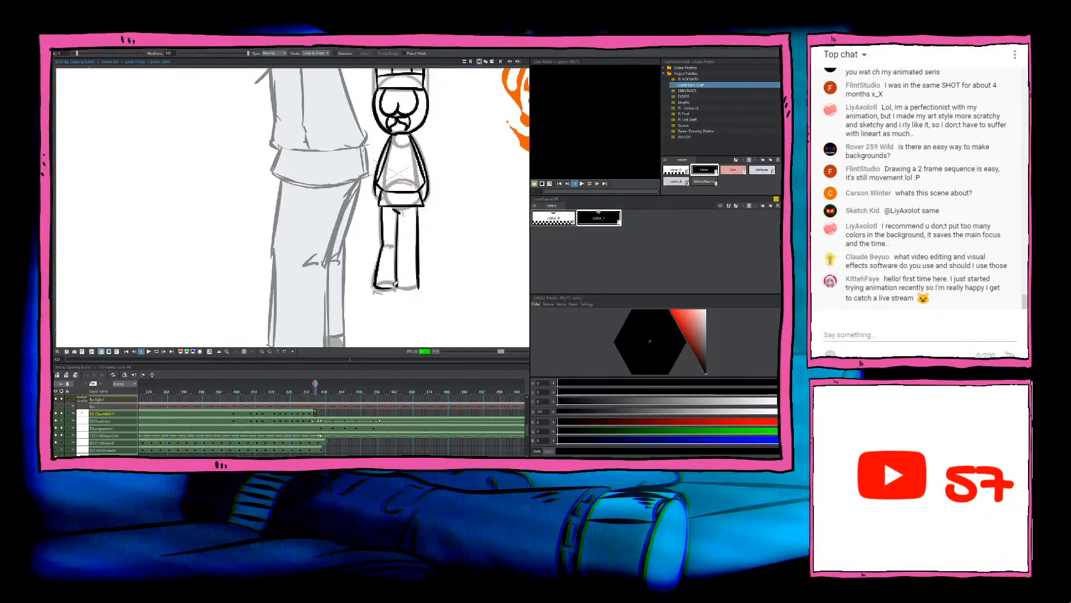
Step: Ink the base of the right-hand leg, redoing it once, and add the knee crease and shoe line on the left-hand leg
{"action": "left_click_drag", "start_coordinate": [401, 287], "coordinate": [417, 284]}
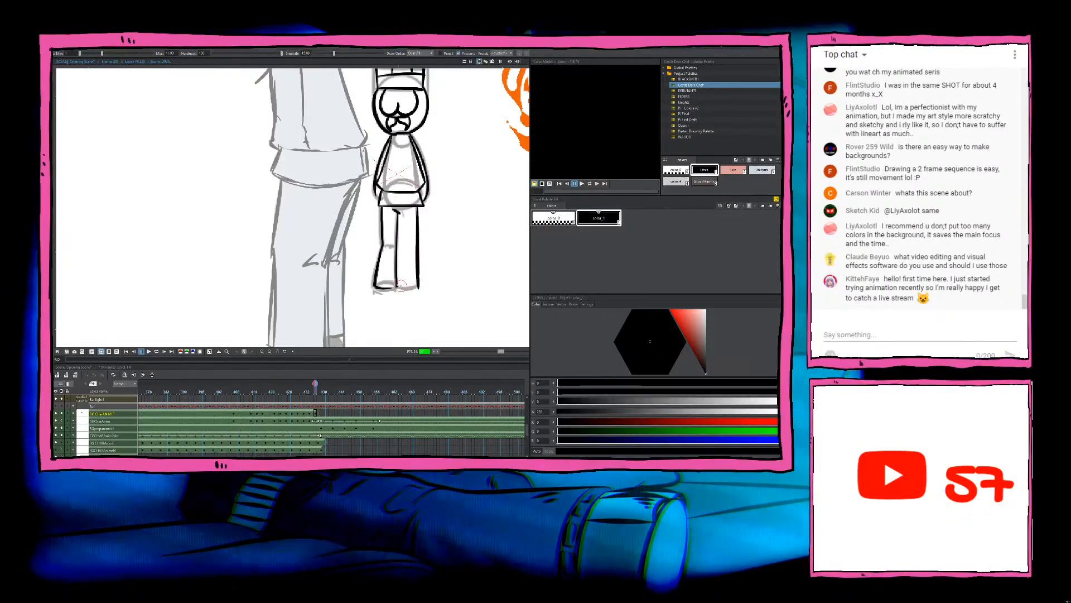
{"action": "key", "text": "ctrl+z"}
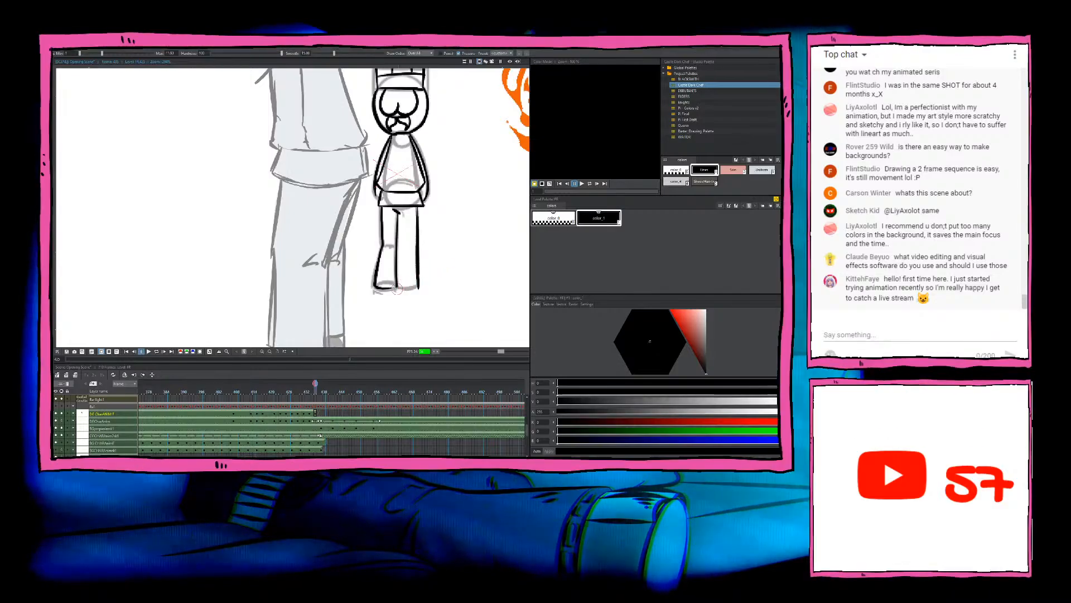
{"action": "left_click_drag", "start_coordinate": [397, 288], "coordinate": [422, 284]}
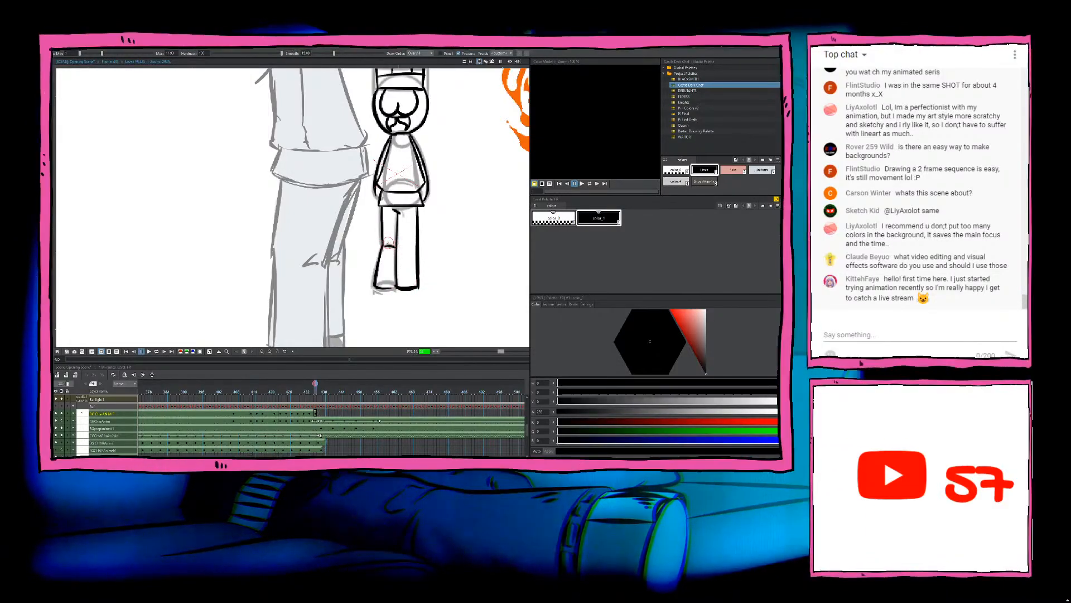
{"action": "left_click_drag", "start_coordinate": [392, 246], "coordinate": [393, 264]}
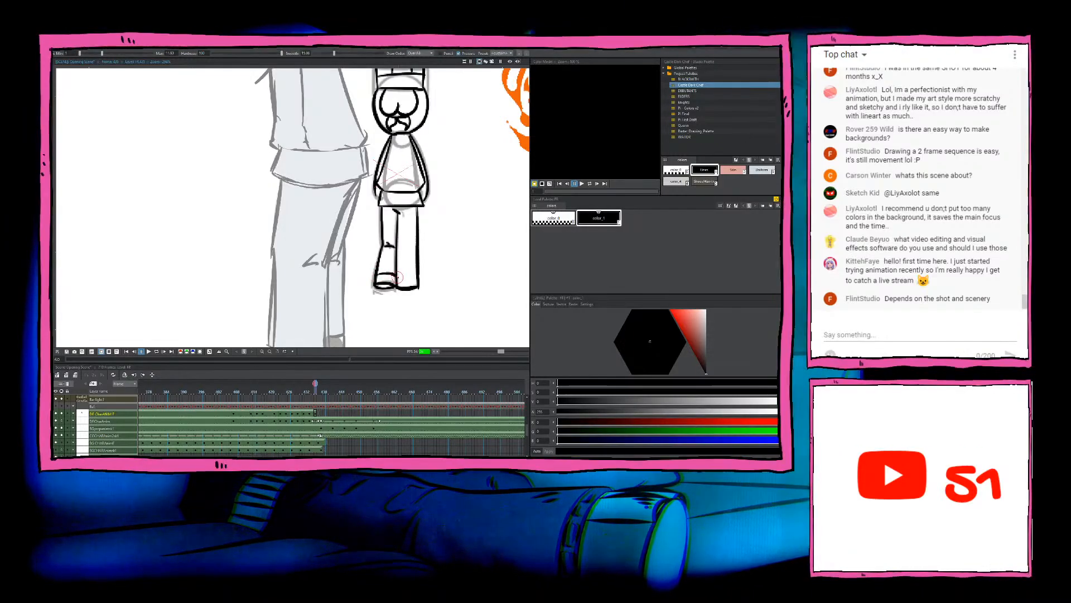
Step: Ink the shoe line across the chef's right-hand leg, checking the legs against the preceding drawing
{"action": "key", "text": "comma"}
{"action": "key", "text": "period"}
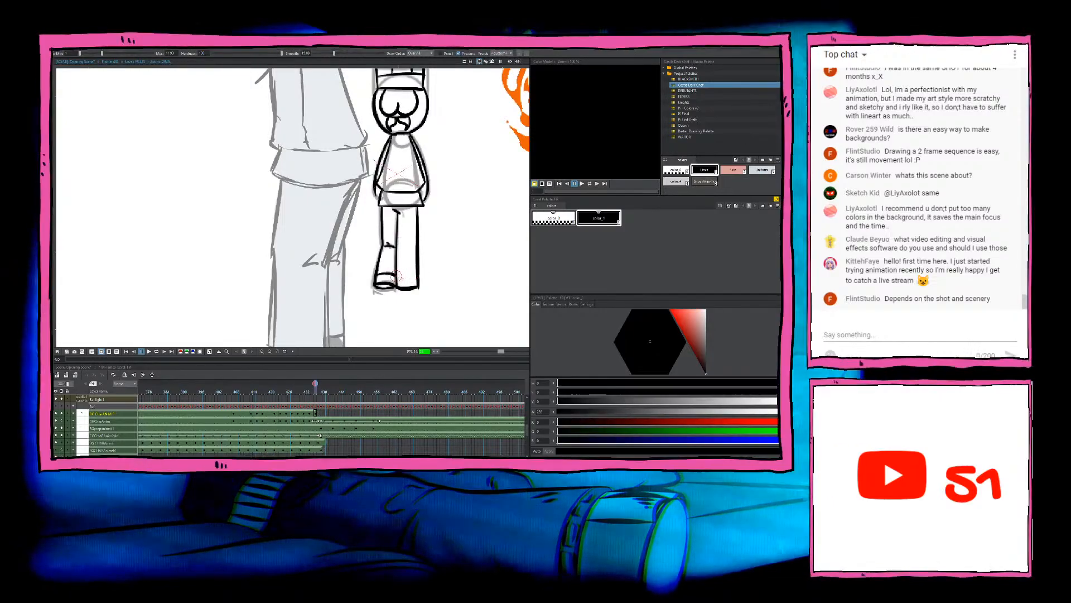
{"action": "key", "text": "comma"}
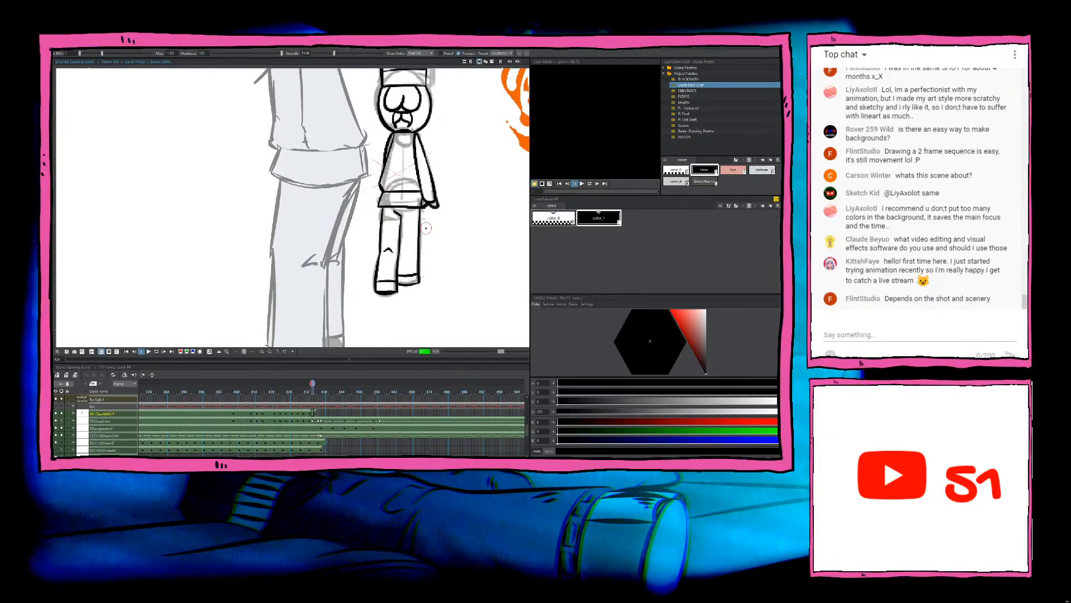
{"action": "key", "text": "period"}
{"action": "scroll", "coordinate": [426, 228], "scroll_direction": "down", "scroll_amount": 2}
{"action": "scroll", "coordinate": [423, 214], "scroll_direction": "up", "scroll_amount": 3}
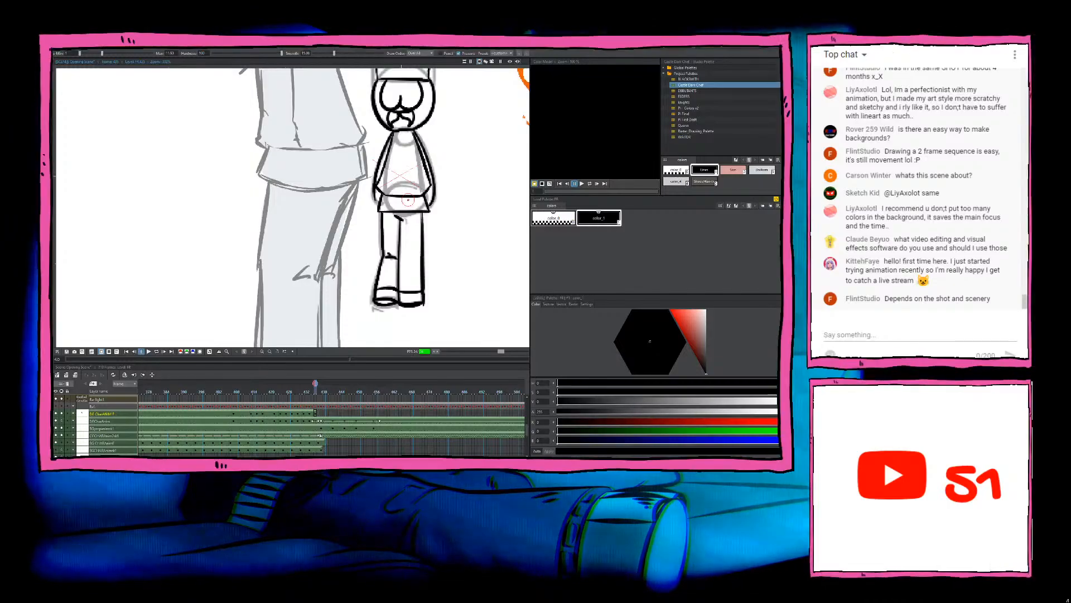
{"action": "key", "text": "comma"}
{"action": "key", "text": "period"}
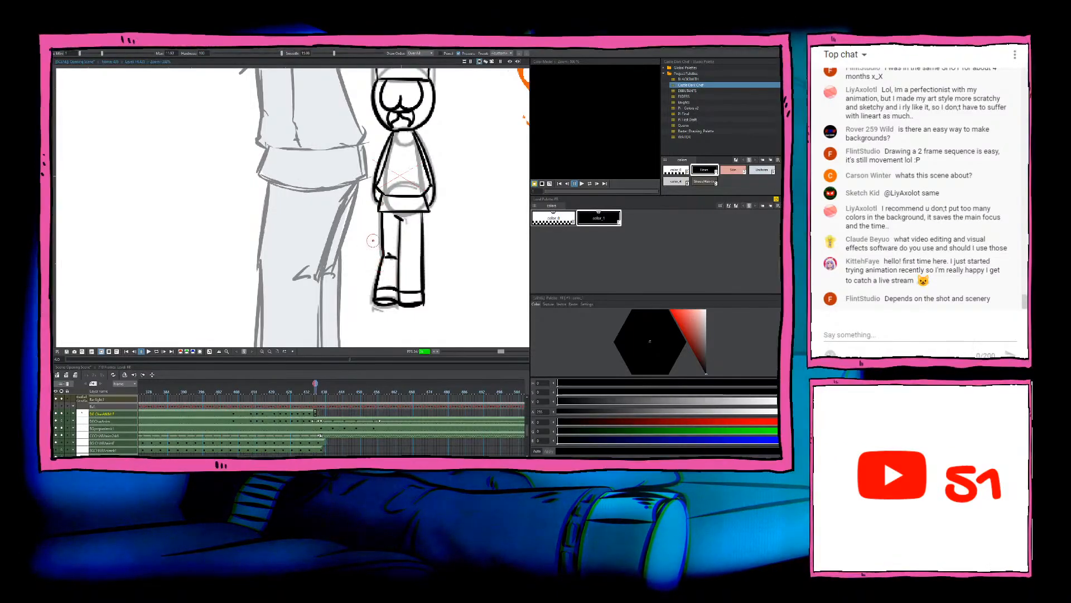
Step: Flip back and forth through the chef's earlier inked drawings to check the motion, then return to the newest drawing
{"action": "scroll", "coordinate": [373, 240], "scroll_direction": "down", "scroll_amount": 6}
{"action": "key", "text": "comma"}
{"action": "key", "text": "period"}
{"action": "key", "text": "comma"}
{"action": "key", "text": "comma"}
{"action": "key", "text": "comma"}
{"action": "key", "text": "comma"}
{"action": "key", "text": "comma"}
{"action": "key", "text": "comma"}
{"action": "key", "text": "comma"}
{"action": "key", "text": "comma"}
{"action": "key", "text": "comma"}
{"action": "key", "text": "comma"}
{"action": "key", "text": "comma"}
{"action": "key", "text": "comma"}
{"action": "key", "text": "comma"}
{"action": "key", "text": "comma"}
{"action": "key", "text": "comma"}
{"action": "key", "text": "comma"}
{"action": "key", "text": "comma"}
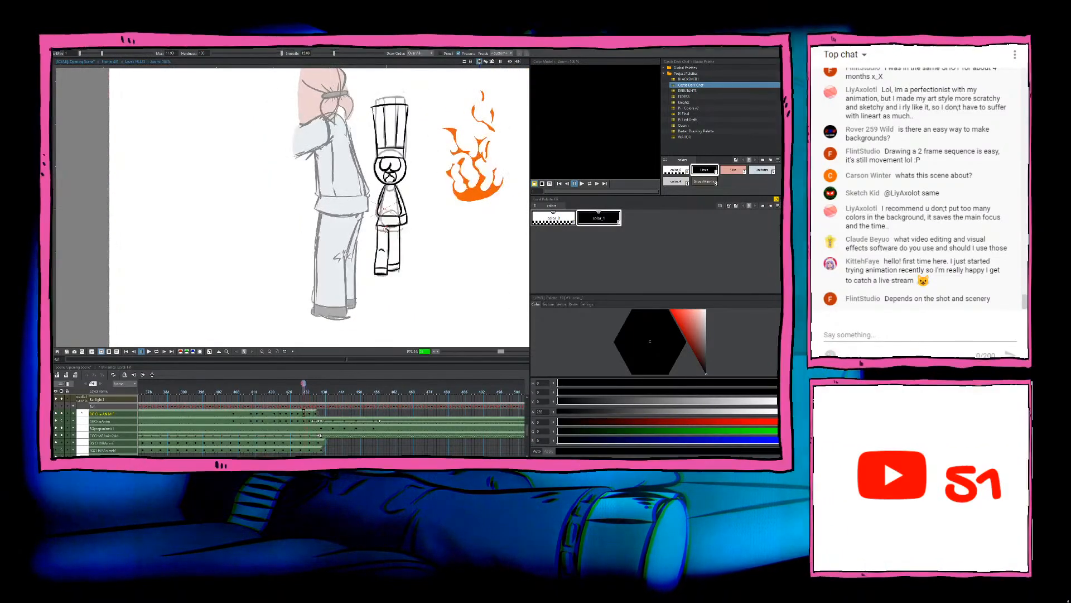
{"action": "key", "text": "period"}
{"action": "key", "text": "period"}
{"action": "key", "text": "period"}
{"action": "key", "text": "period"}
{"action": "key", "text": "period"}
{"action": "key", "text": "period"}
{"action": "key", "text": "period"}
{"action": "key", "text": "period"}
{"action": "key", "text": "period"}
{"action": "key", "text": "period"}
{"action": "key", "text": "period"}
{"action": "key", "text": "period"}
{"action": "key", "text": "period"}
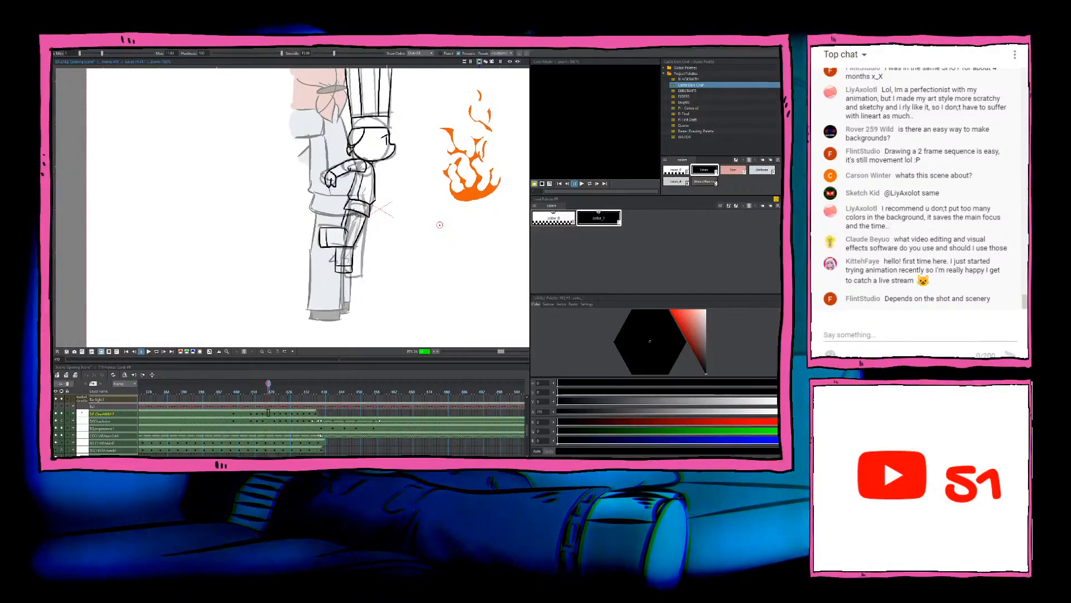
{"action": "key", "text": "period"}
{"action": "key", "text": "period"}
{"action": "key", "text": "period"}
{"action": "key", "text": "period"}
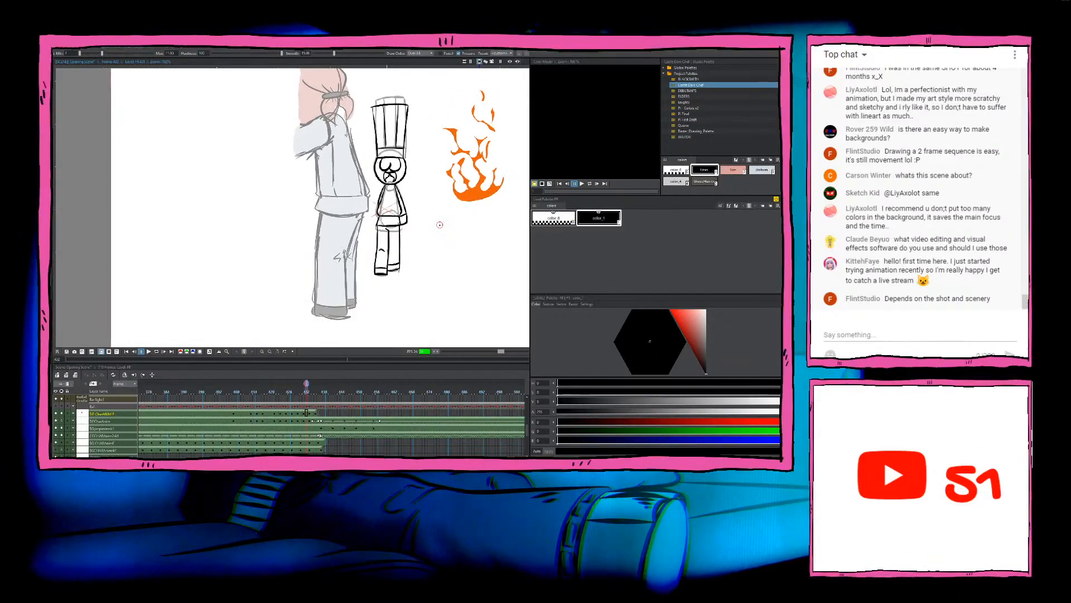
{"action": "left_click", "coordinate": [315, 412]}
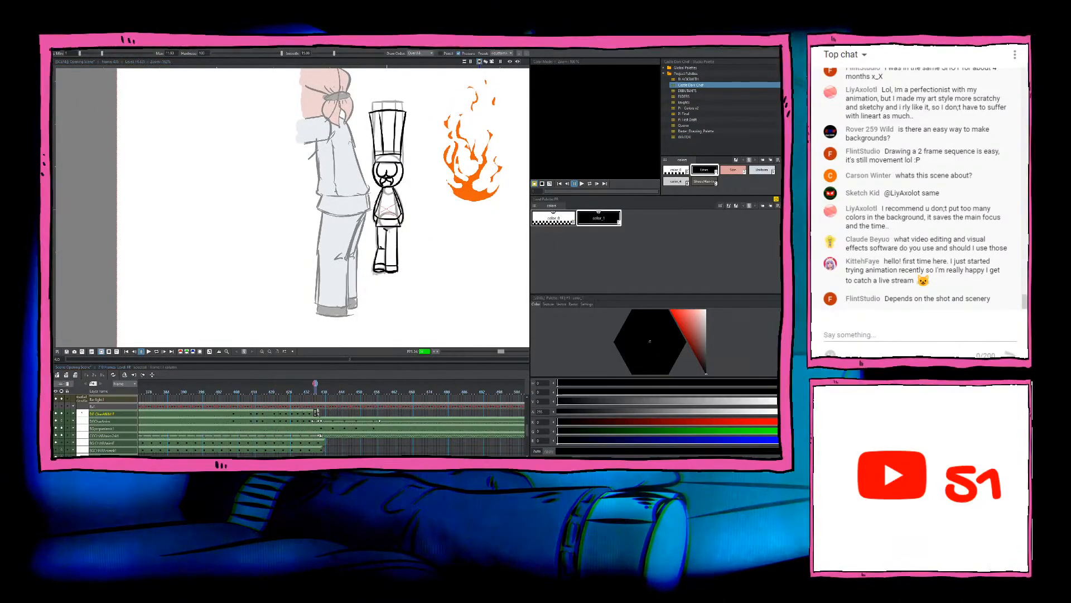
Step: Review the chef's inked drawings in order from the first one through to the empty frame after the last
{"action": "left_click", "coordinate": [231, 412]}
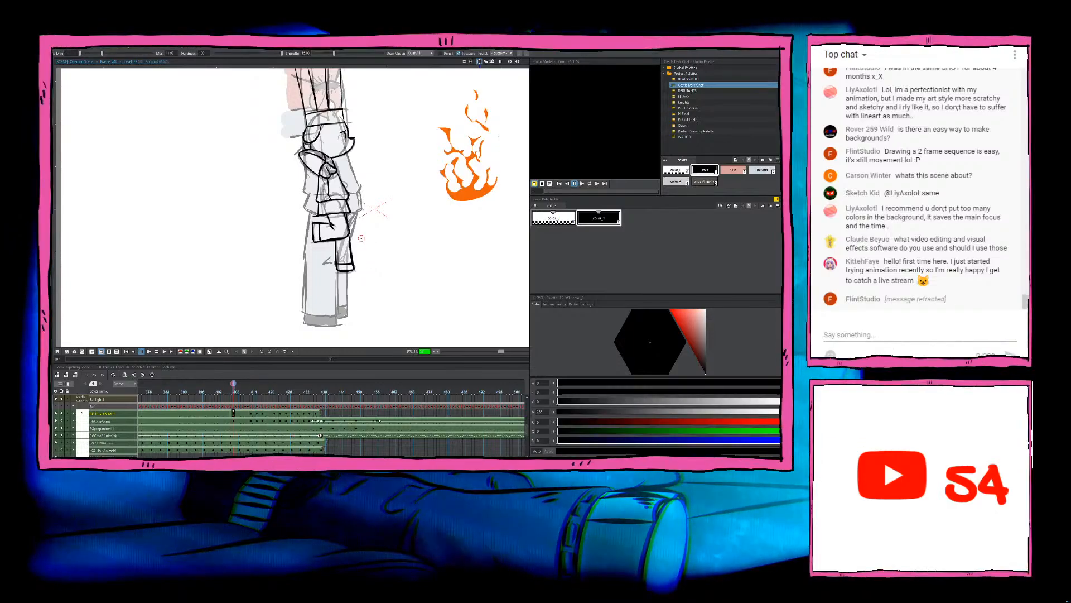
{"action": "key", "text": "Right"}
{"action": "key", "text": "Right"}
{"action": "key", "text": "Right"}
{"action": "key", "text": "Right"}
{"action": "key", "text": "Right"}
{"action": "key", "text": "Right"}
{"action": "key", "text": "Right"}
{"action": "key", "text": "Right"}
{"action": "key", "text": "Right"}
{"action": "key", "text": "Right"}
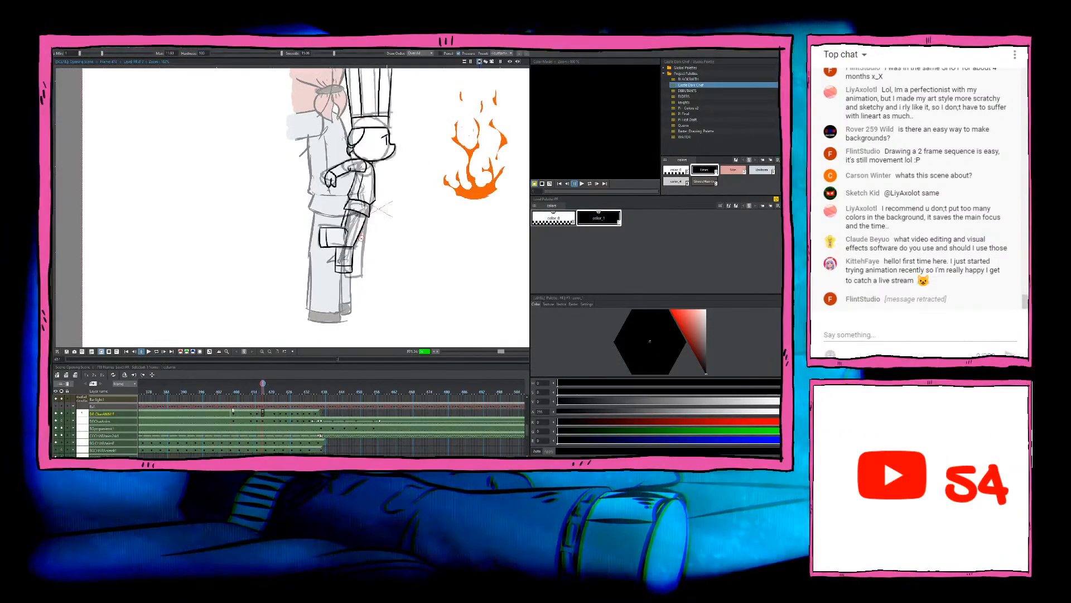
{"action": "key", "text": "Right"}
{"action": "key", "text": "Right"}
{"action": "key", "text": "Right"}
{"action": "key", "text": "Right"}
{"action": "key", "text": "Right"}
{"action": "key", "text": "Right"}
{"action": "key", "text": "Right"}
{"action": "key", "text": "Right"}
{"action": "key", "text": "Right"}
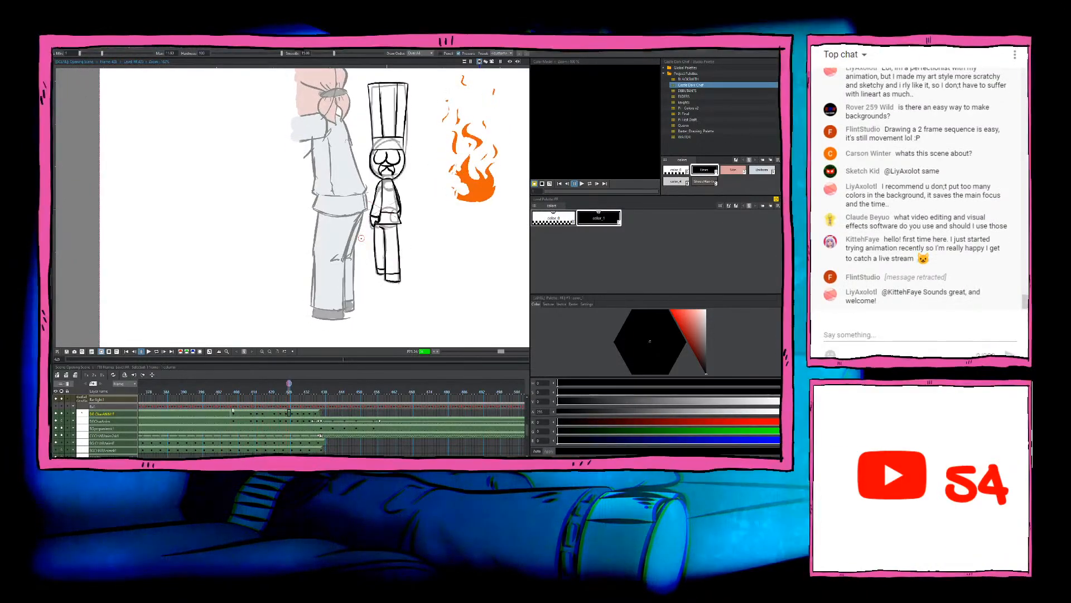
{"action": "key", "text": "Right"}
{"action": "key", "text": "Right"}
{"action": "key", "text": "Right"}
{"action": "key", "text": "Right"}
{"action": "key", "text": "Right"}
{"action": "key", "text": "Right"}
{"action": "key", "text": "Right"}
{"action": "key", "text": "Right"}
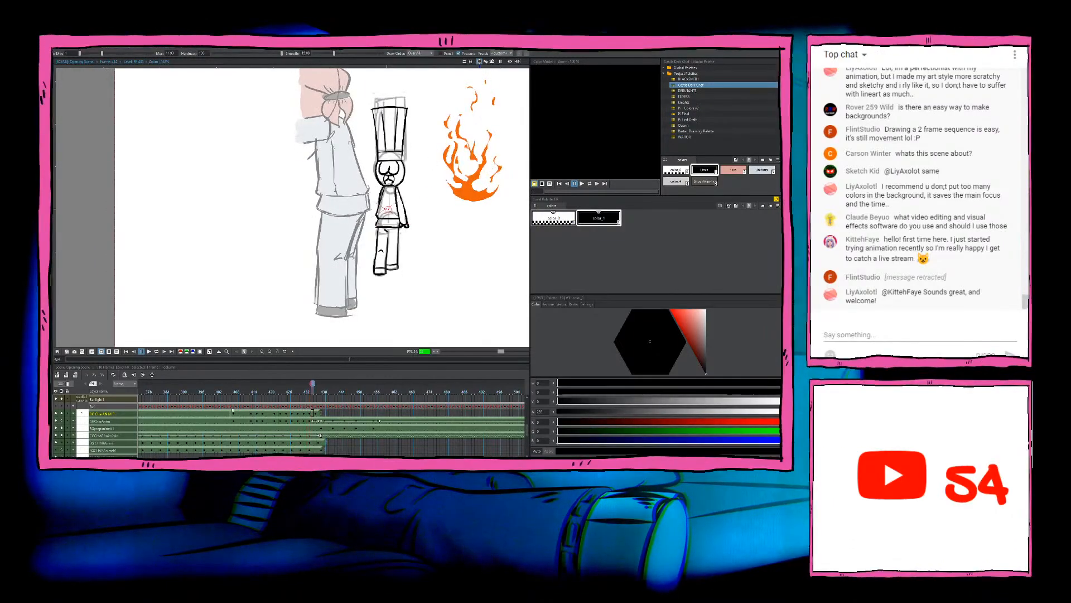
{"action": "key", "text": "Right"}
{"action": "key", "text": "Right"}
{"action": "key", "text": "Right"}
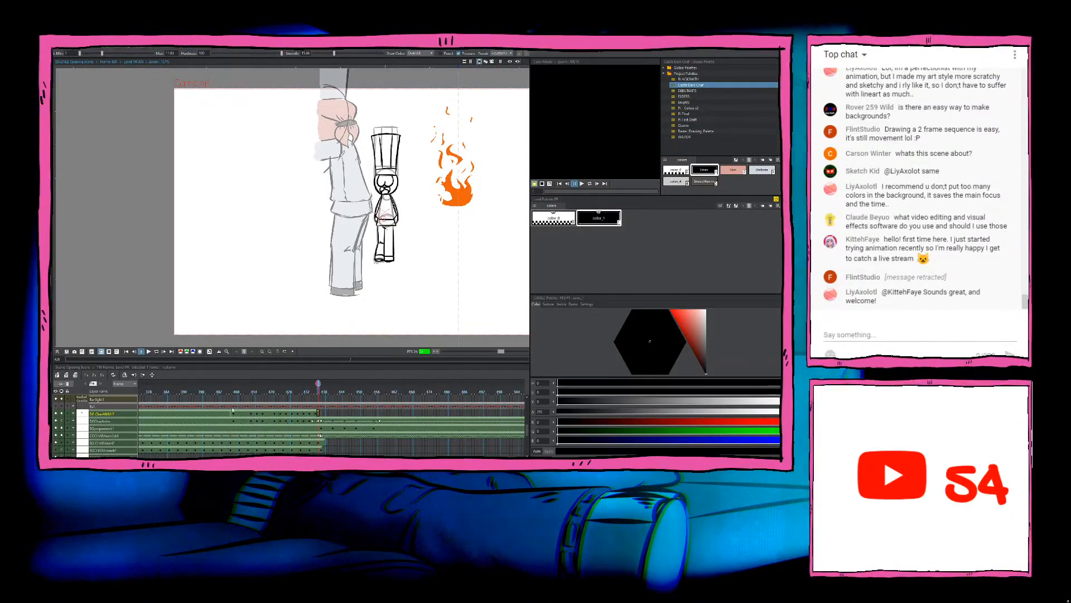
{"action": "scroll", "coordinate": [393, 219], "scroll_direction": "down", "scroll_amount": 3}
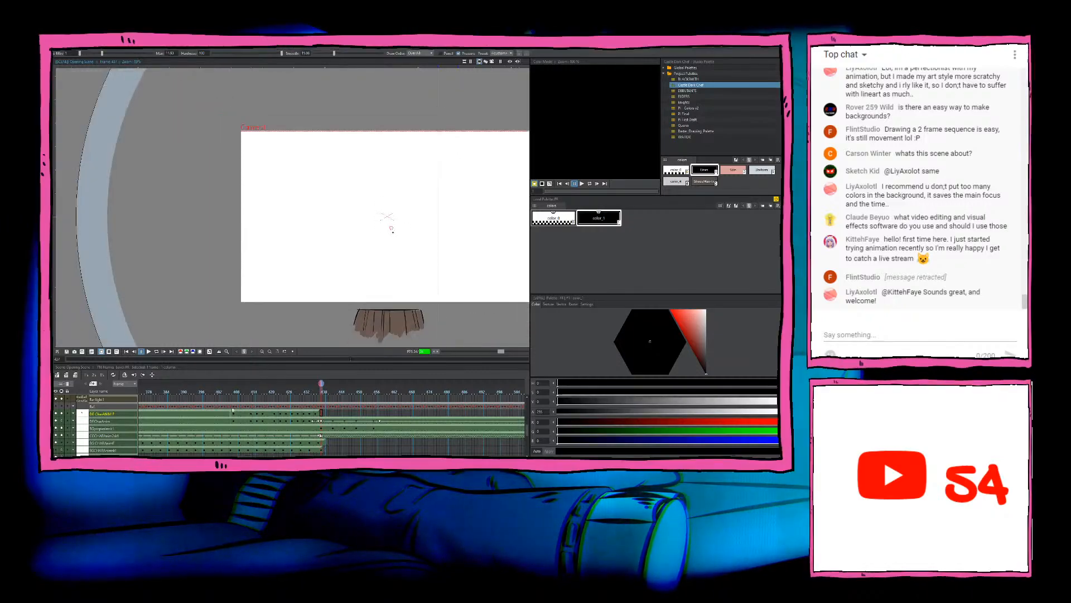
{"action": "scroll", "coordinate": [395, 236], "scroll_direction": "up", "scroll_amount": 2}
{"action": "left_click_drag", "start_coordinate": [412, 273], "coordinate": [399, 275]}
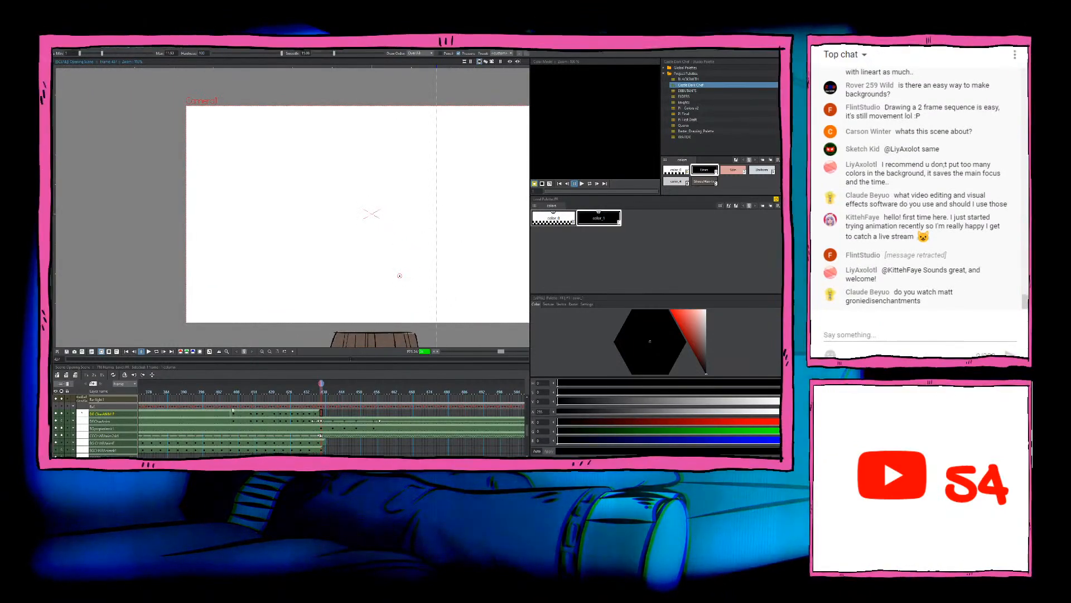
Step: Step back through the chef's inked drawings from the empty frame to the earlier side-facing poses
{"action": "scroll", "coordinate": [400, 276], "scroll_direction": "up", "scroll_amount": 2}
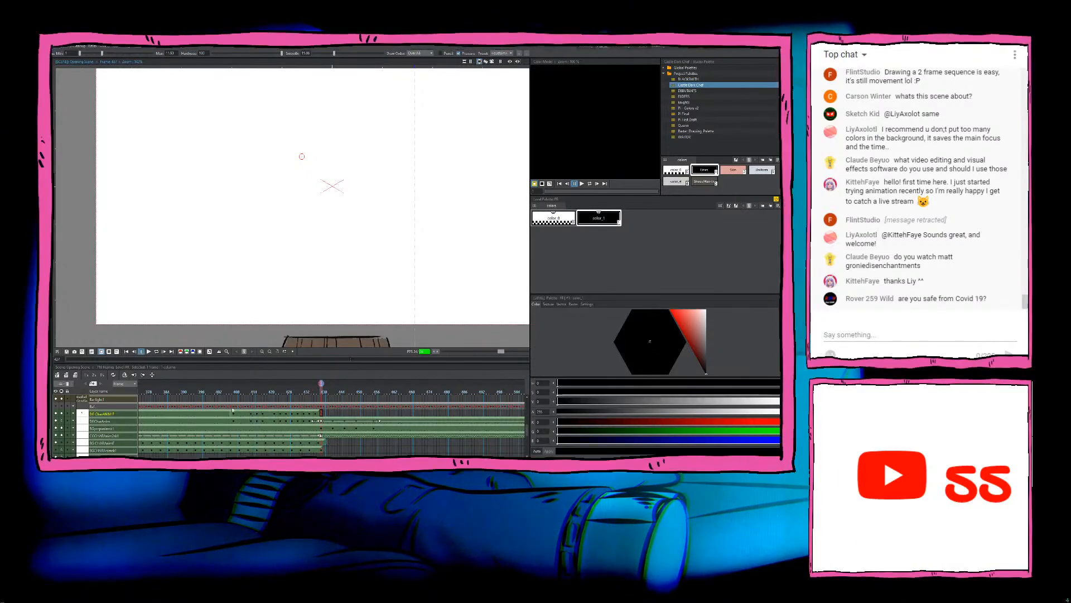
{"action": "key", "text": "Left"}
{"action": "key", "text": "Left"}
{"action": "key", "text": "Left"}
{"action": "key", "text": "Left"}
{"action": "key", "text": "Left"}
{"action": "key", "text": "Left"}
{"action": "key", "text": "Left"}
{"action": "key", "text": "Left"}
{"action": "key", "text": "Left"}
{"action": "key", "text": "Left"}
{"action": "key", "text": "Left"}
{"action": "key", "text": "Left"}
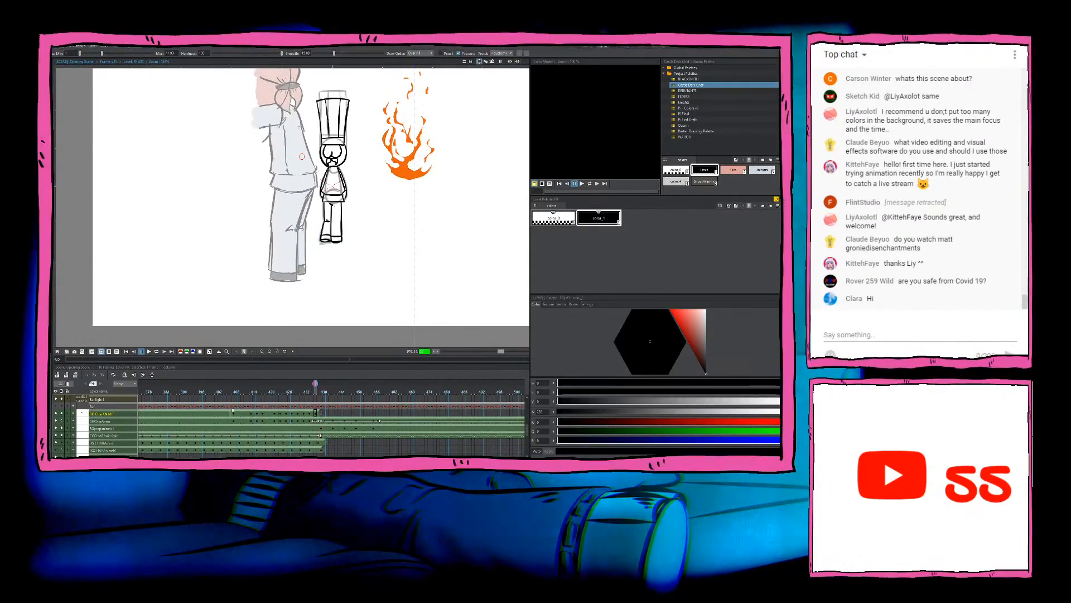
{"action": "key", "text": "Left"}
{"action": "key", "text": "Left"}
{"action": "key", "text": "Left"}
{"action": "key", "text": "Left"}
{"action": "key", "text": "Left"}
{"action": "key", "text": "Left"}
{"action": "key", "text": "Left"}
{"action": "key", "text": "Left"}
{"action": "key", "text": "Left"}
{"action": "key", "text": "Left"}
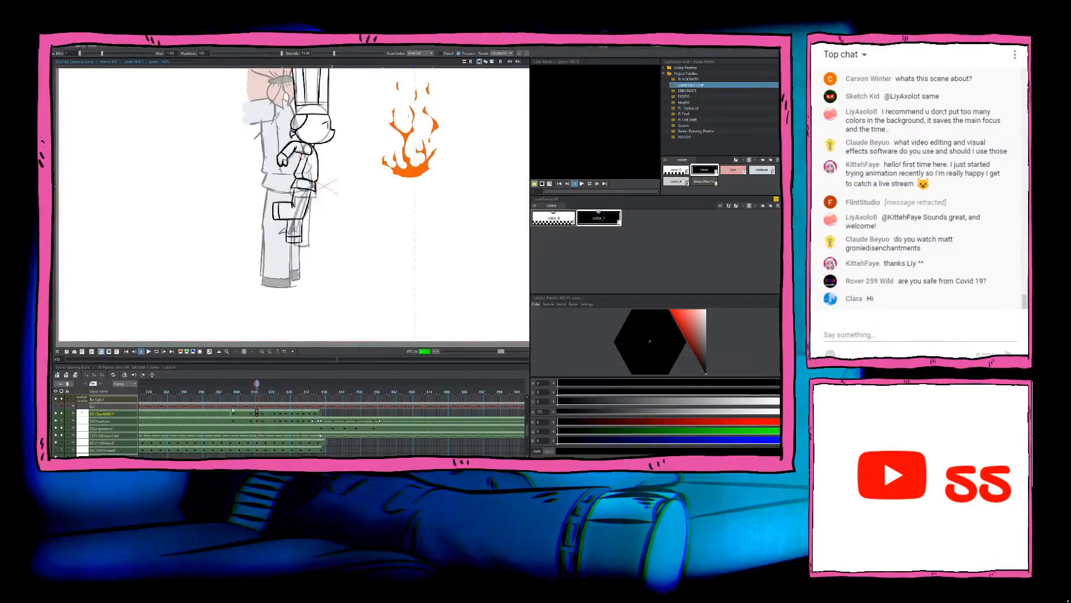
{"action": "key", "text": "Left"}
{"action": "key", "text": "Left"}
{"action": "key", "text": "Left"}
{"action": "key", "text": "Left"}
{"action": "key", "text": "Left"}
{"action": "key", "text": "Left"}
{"action": "key", "text": "Left"}
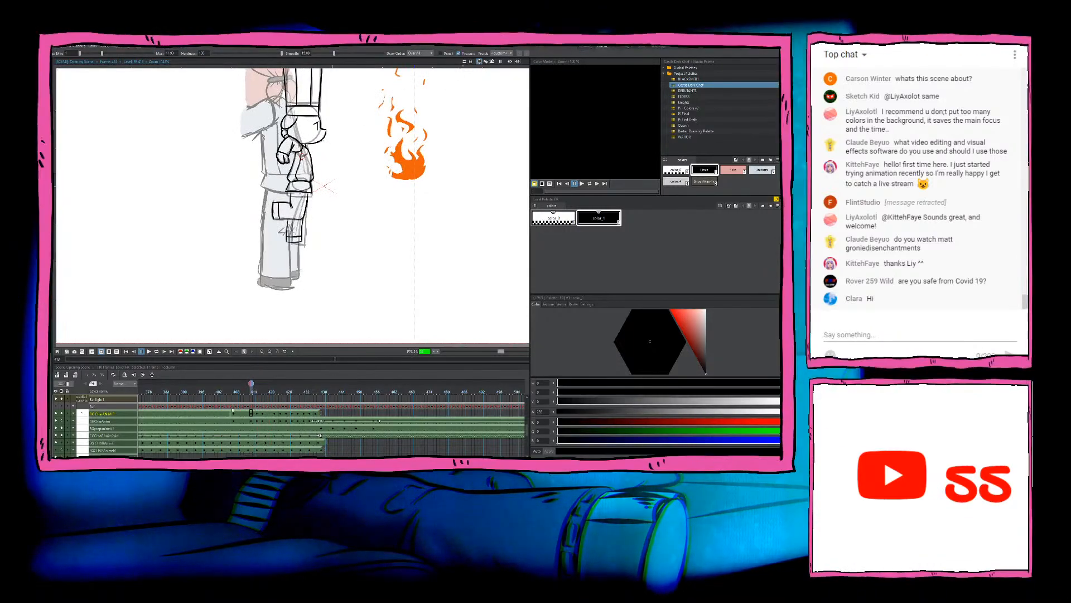
{"action": "key", "text": "Left"}
{"action": "key", "text": "Left"}
{"action": "key", "text": "Left"}
{"action": "key", "text": "Left"}
{"action": "key", "text": "Left"}
{"action": "key", "text": "Left"}
{"action": "key", "text": "Left"}
{"action": "key", "text": "Left"}
{"action": "key", "text": "Left"}
{"action": "key", "text": "Left"}
{"action": "key", "text": "Left"}
{"action": "key", "text": "Left"}
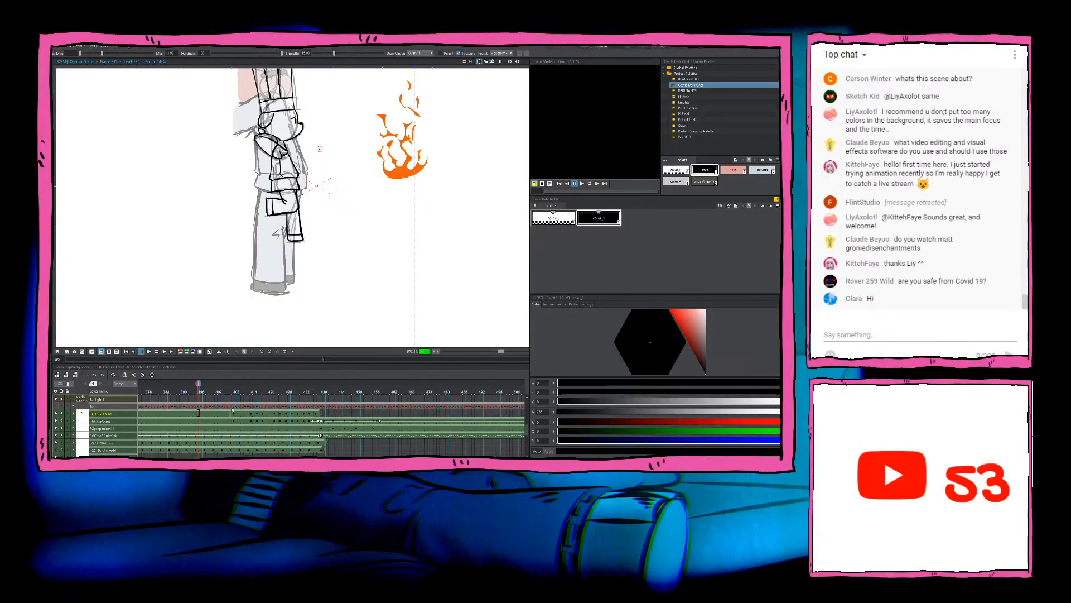
Step: Run the shot forward from the chef's side-facing pose to the frames with the tumbling barrel
{"action": "scroll", "coordinate": [320, 149], "scroll_direction": "down", "scroll_amount": 3}
{"action": "left_click_drag", "start_coordinate": [349, 168], "coordinate": [348, 185]}
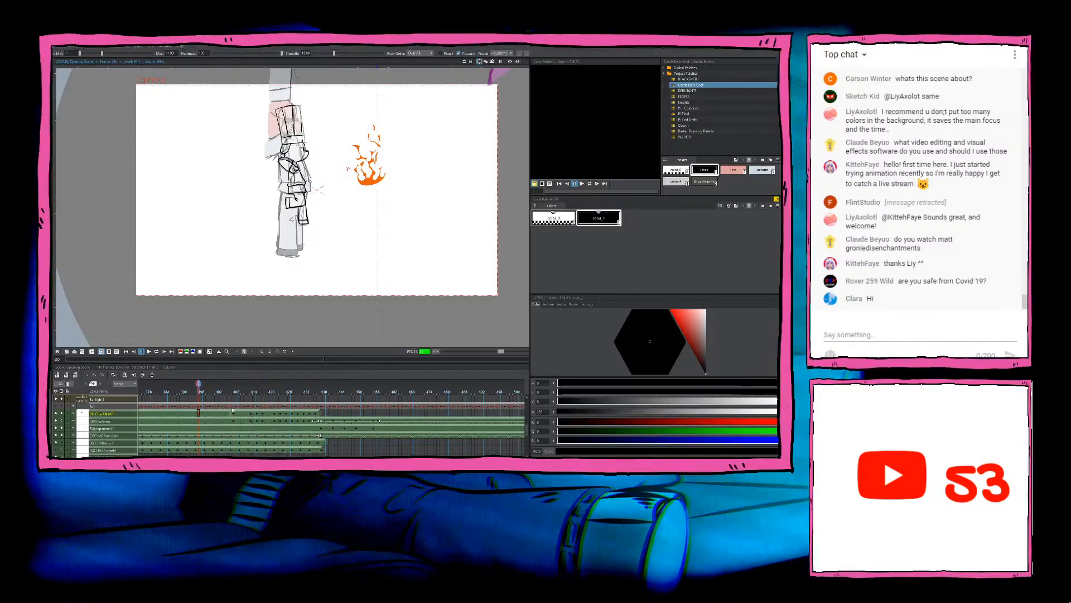
{"action": "scroll", "coordinate": [348, 168], "scroll_direction": "up", "scroll_amount": 3}
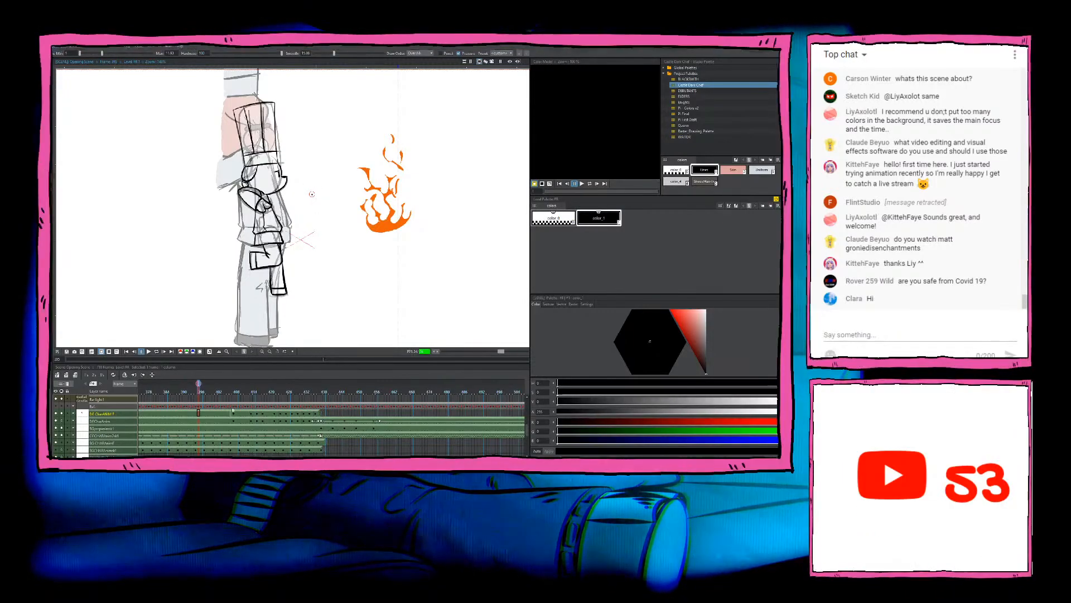
{"action": "key", "text": "."}
{"action": "key", "text": "."}
{"action": "key", "text": "."}
{"action": "key", "text": "."}
{"action": "key", "text": "."}
{"action": "key", "text": "."}
{"action": "key", "text": "."}
{"action": "key", "text": "."}
{"action": "key", "text": "."}
{"action": "key", "text": "."}
{"action": "key", "text": "."}
{"action": "key", "text": "."}
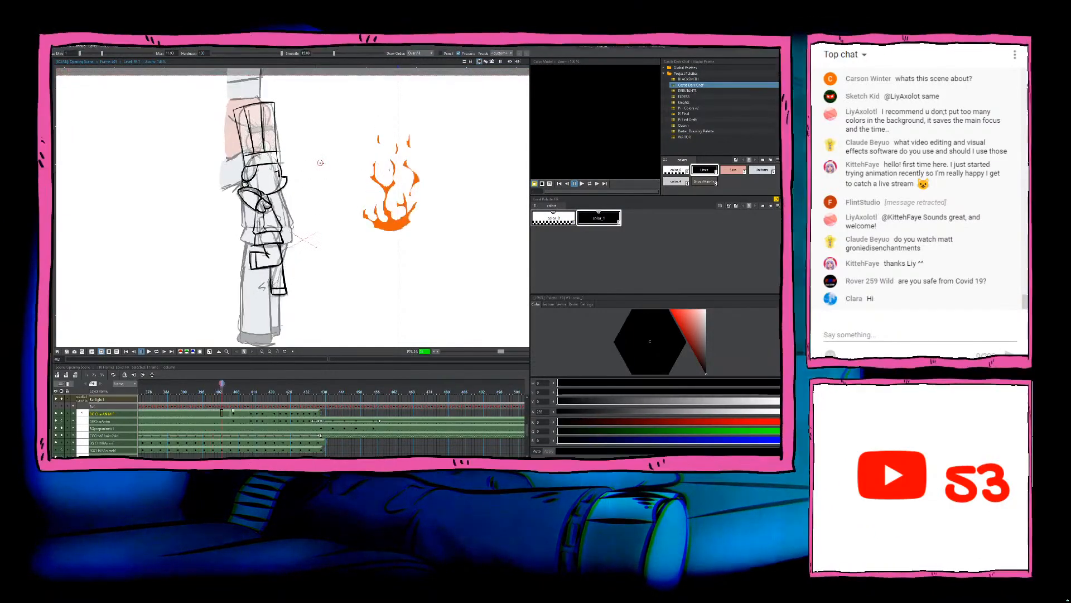
{"action": "key", "text": "."}
{"action": "key", "text": "."}
{"action": "key", "text": "."}
{"action": "key", "text": "."}
{"action": "key", "text": "."}
{"action": "key", "text": "."}
{"action": "key", "text": "."}
{"action": "key", "text": "."}
{"action": "key", "text": "."}
{"action": "key", "text": "."}
{"action": "key", "text": "."}
{"action": "key", "text": "."}
{"action": "key", "text": "."}
{"action": "key", "text": "."}
{"action": "key", "text": "."}
{"action": "key", "text": "."}
{"action": "key", "text": "."}
{"action": "key", "text": "."}
{"action": "key", "text": "."}
{"action": "key", "text": "."}
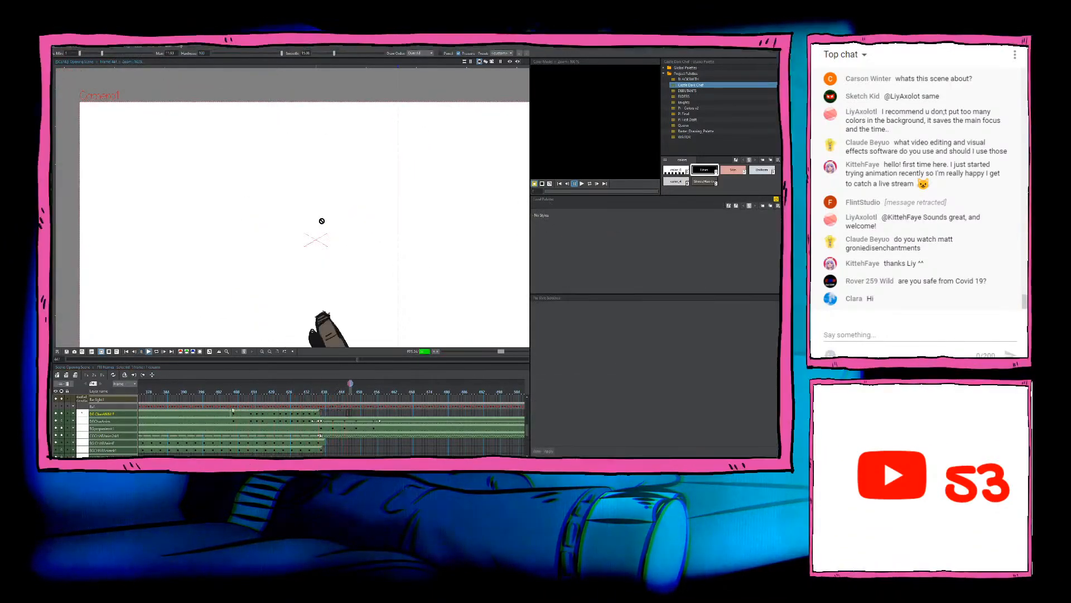
Step: Compare the frames with the tumbling barrel and rough round sketch against the chef's last inked drawings
{"action": "scroll", "coordinate": [337, 297], "scroll_direction": "down", "scroll_amount": 5}
{"action": "left_click_drag", "start_coordinate": [337, 301], "coordinate": [336, 251]}
{"action": "scroll", "coordinate": [335, 266], "scroll_direction": "up", "scroll_amount": 5}
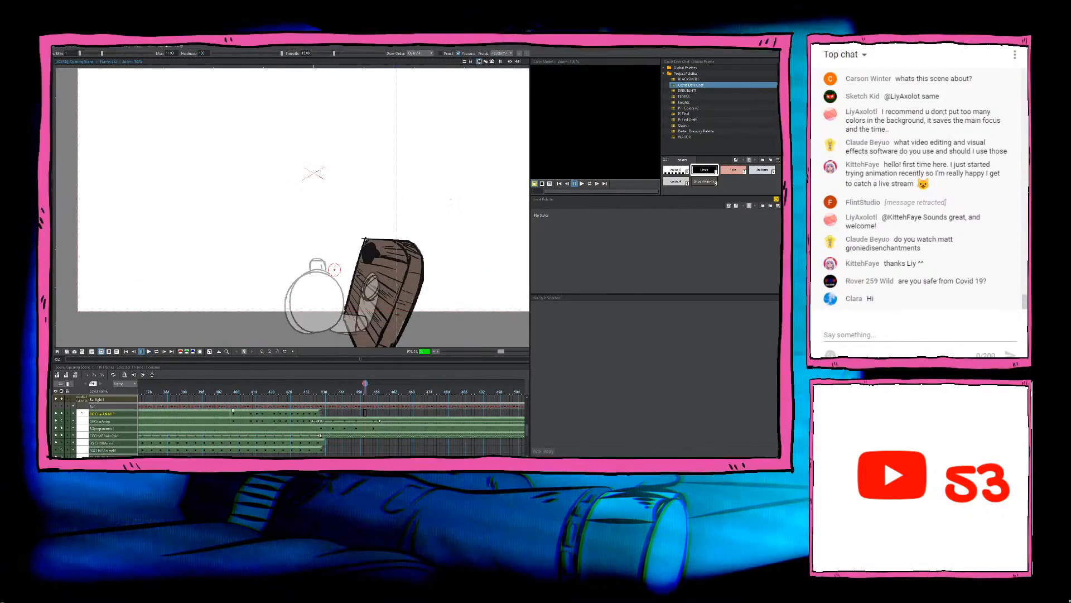
{"action": "key", "text": "Left"}
{"action": "key", "text": "Left"}
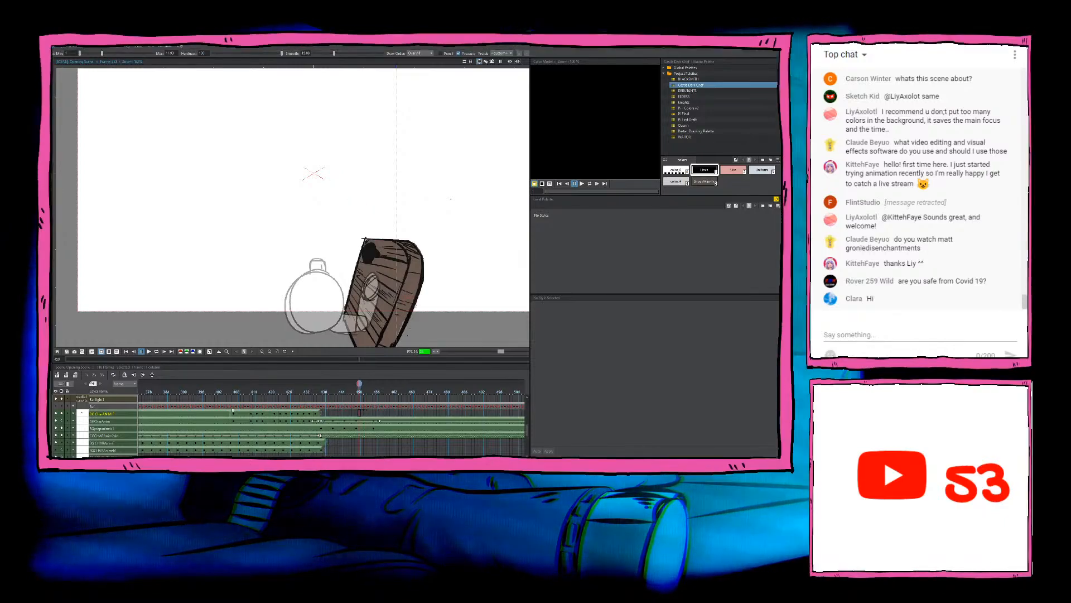
{"action": "key", "text": "Left"}
{"action": "key", "text": "Left"}
{"action": "key", "text": "Left"}
{"action": "key", "text": "Left"}
{"action": "key", "text": "Left"}
{"action": "key", "text": "Left"}
{"action": "key", "text": "Left"}
{"action": "key", "text": "Left"}
{"action": "key", "text": "Left"}
{"action": "key", "text": "Left"}
{"action": "key", "text": "Left"}
{"action": "key", "text": "Left"}
{"action": "key", "text": "Left"}
{"action": "key", "text": "Left"}
{"action": "key", "text": "Left"}
{"action": "key", "text": "Left"}
{"action": "key", "text": "Left"}
{"action": "key", "text": "Left"}
{"action": "key", "text": "Left"}
{"action": "key", "text": "Left"}
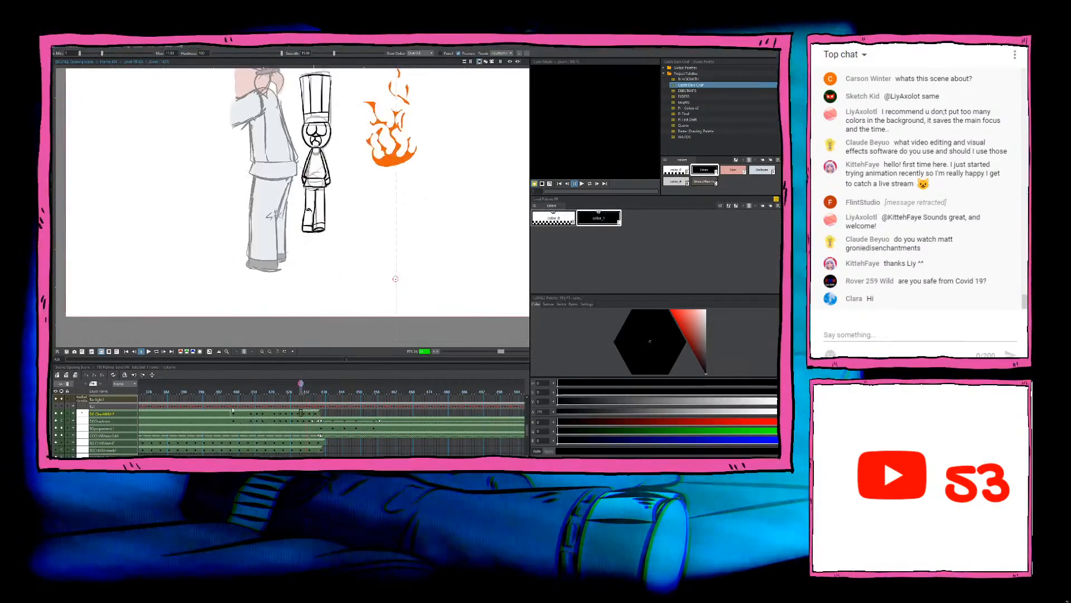
{"action": "key", "text": "Right"}
{"action": "key", "text": "Right"}
{"action": "key", "text": "Right"}
{"action": "key", "text": "Right"}
{"action": "key", "text": "Right"}
{"action": "key", "text": "Right"}
{"action": "key", "text": "Right"}
{"action": "key", "text": "Right"}
{"action": "key", "text": "Right"}
{"action": "key", "text": "Right"}
{"action": "key", "text": "Right"}
{"action": "key", "text": "Right"}
{"action": "key", "text": "Right"}
{"action": "key", "text": "Right"}
{"action": "key", "text": "Right"}
{"action": "key", "text": "Right"}
{"action": "key", "text": "Right"}
{"action": "key", "text": "Right"}
{"action": "key", "text": "Right"}
{"action": "key", "text": "Right"}
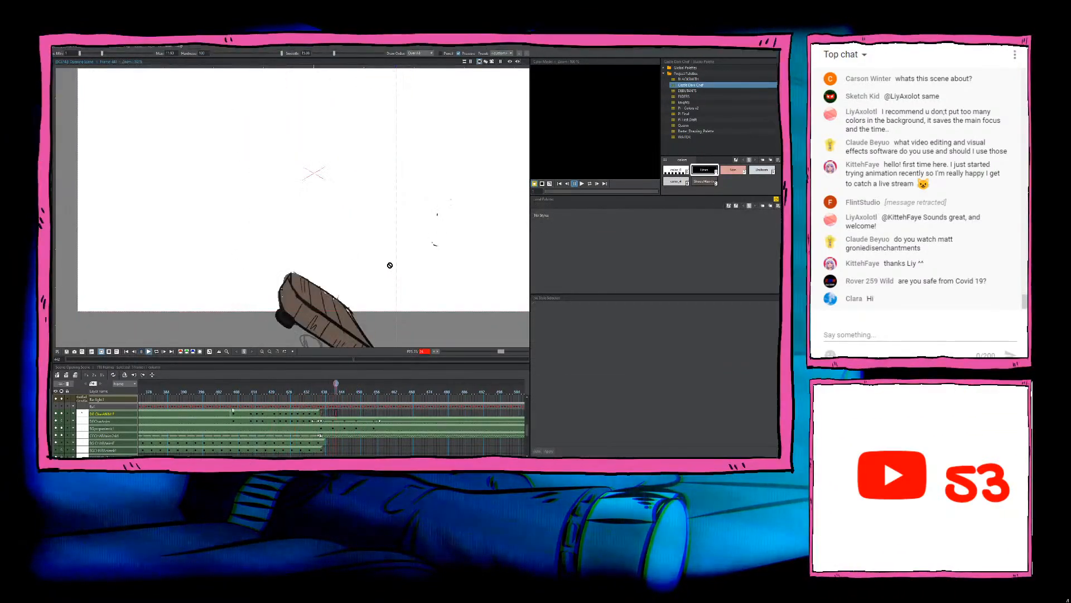
Step: Return to the empty frame after the chef's last drawing and step forward through the barrel's tumbling motion
{"action": "left_click", "coordinate": [321, 413]}
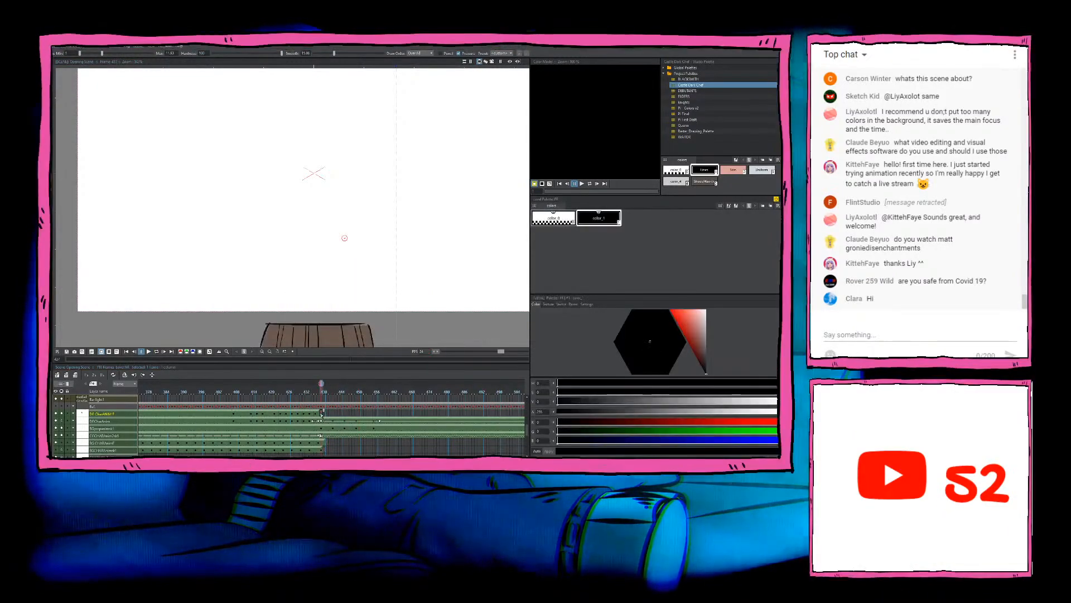
{"action": "scroll", "coordinate": [311, 314], "scroll_direction": "down", "scroll_amount": 6}
{"action": "left_click_drag", "start_coordinate": [318, 325], "coordinate": [319, 288]}
{"action": "scroll", "coordinate": [319, 288], "scroll_direction": "up", "scroll_amount": 3}
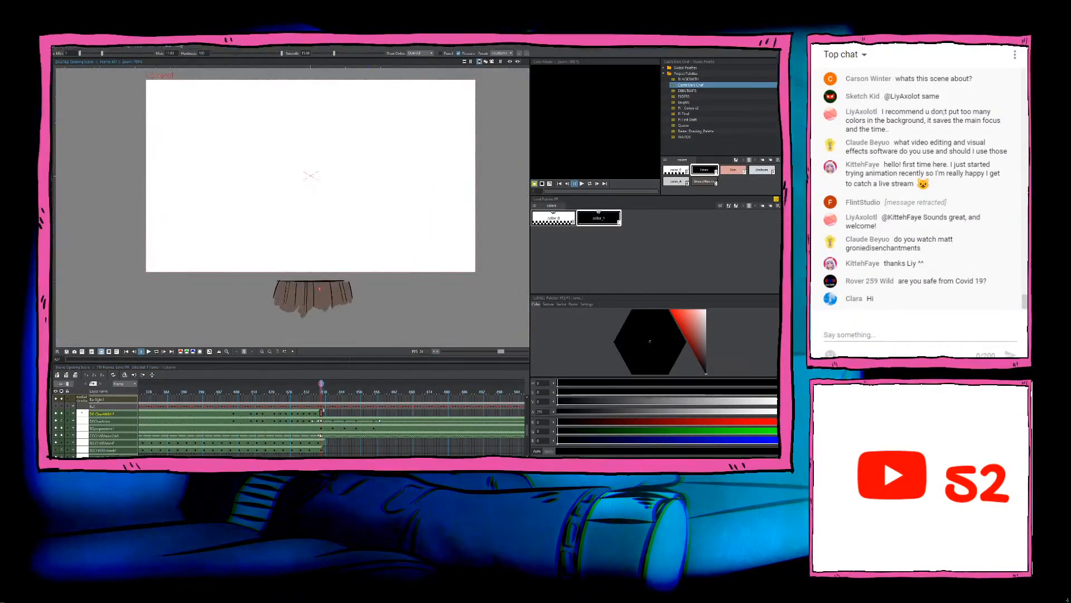
{"action": "key", "text": "Right"}
{"action": "key", "text": "Right"}
{"action": "key", "text": "Right"}
{"action": "key", "text": "Right"}
{"action": "key", "text": "Right"}
{"action": "key", "text": "Right"}
{"action": "key", "text": "Right"}
{"action": "key", "text": "Right"}
{"action": "key", "text": "Right"}
{"action": "key", "text": "Right"}
{"action": "key", "text": "Right"}
{"action": "key", "text": "Right"}
{"action": "key", "text": "Right"}
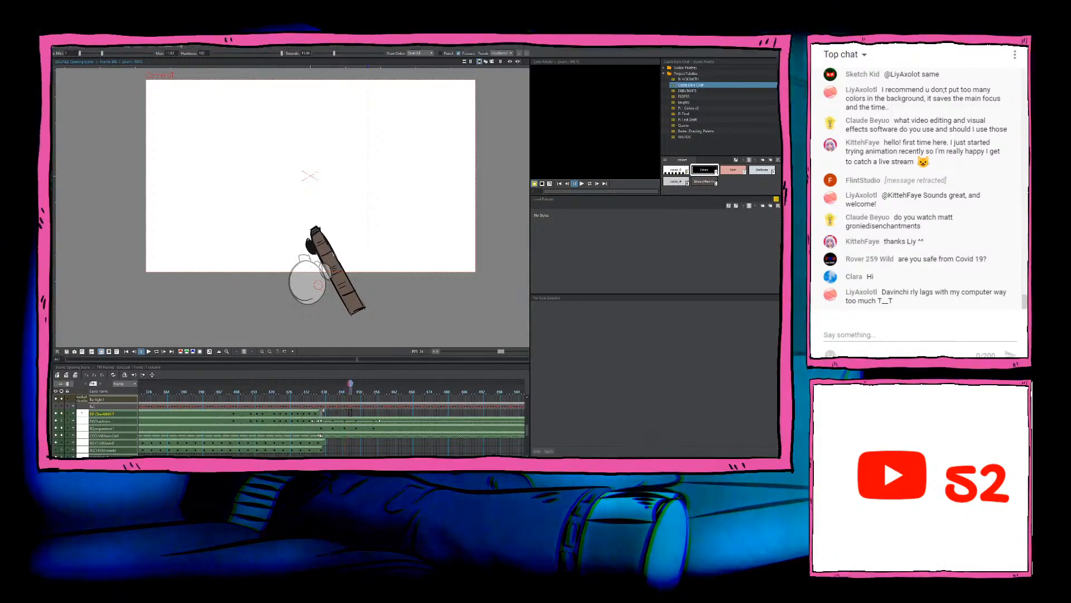
{"action": "key", "text": "Right"}
{"action": "key", "text": "Right"}
{"action": "key", "text": "Right"}
{"action": "key", "text": "Right"}
{"action": "key", "text": "Right"}
{"action": "key", "text": "Right"}
{"action": "key", "text": "Right"}
{"action": "key", "text": "Right"}
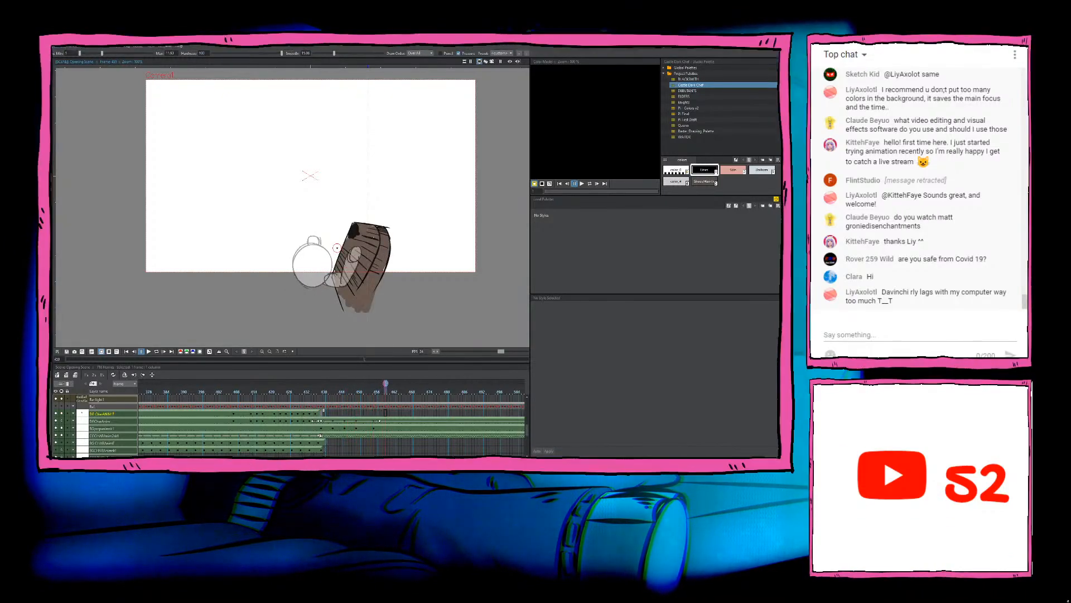
Step: Step back from the barrel frames through the chef's turn to his side-facing drawings
{"action": "key", "text": "Left"}
{"action": "key", "text": "Left"}
{"action": "key", "text": "Left"}
{"action": "key", "text": "Left"}
{"action": "key", "text": "Left"}
{"action": "key", "text": "Left"}
{"action": "key", "text": "Left"}
{"action": "key", "text": "Left"}
{"action": "key", "text": "Left"}
{"action": "key", "text": "Left"}
{"action": "key", "text": "Left"}
{"action": "key", "text": "Left"}
{"action": "key", "text": "Left"}
{"action": "key", "text": "Left"}
{"action": "key", "text": "Left"}
{"action": "key", "text": "Left"}
{"action": "key", "text": "Left"}
{"action": "key", "text": "Left"}
{"action": "key", "text": "Left"}
{"action": "key", "text": "Left"}
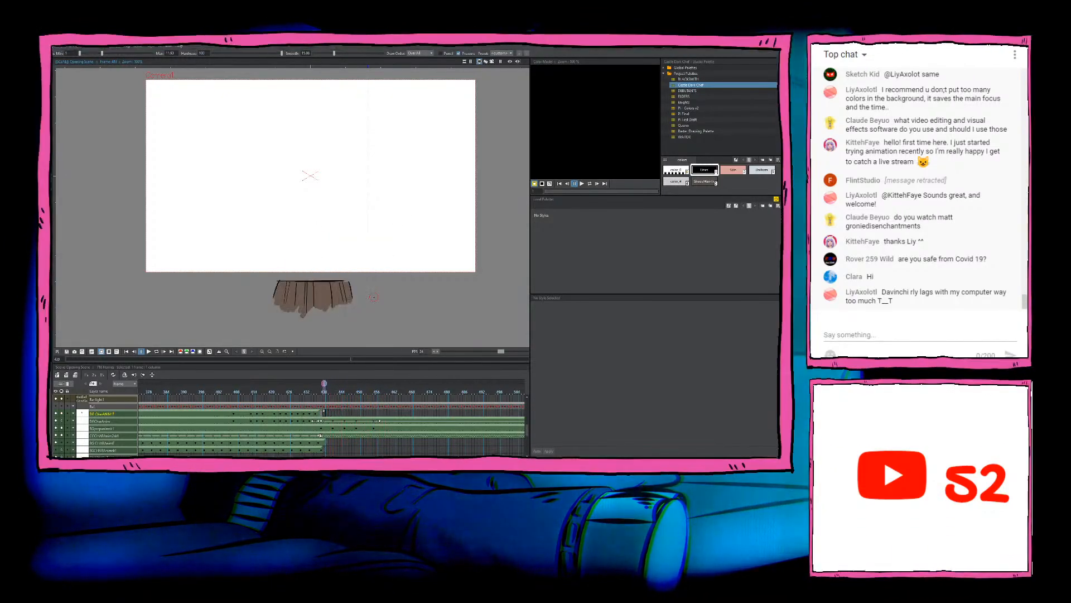
{"action": "key", "text": "Left"}
{"action": "key", "text": "Left"}
{"action": "key", "text": "Left"}
{"action": "key", "text": "Left"}
{"action": "key", "text": "Left"}
{"action": "key", "text": "Left"}
{"action": "key", "text": "Left"}
{"action": "key", "text": "Left"}
{"action": "key", "text": "Left"}
{"action": "key", "text": "Left"}
{"action": "key", "text": "Left"}
{"action": "key", "text": "Left"}
{"action": "key", "text": "Left"}
{"action": "key", "text": "Left"}
{"action": "key", "text": "Left"}
{"action": "key", "text": "Left"}
{"action": "key", "text": "Left"}
{"action": "key", "text": "Left"}
{"action": "key", "text": "Left"}
{"action": "key", "text": "Left"}
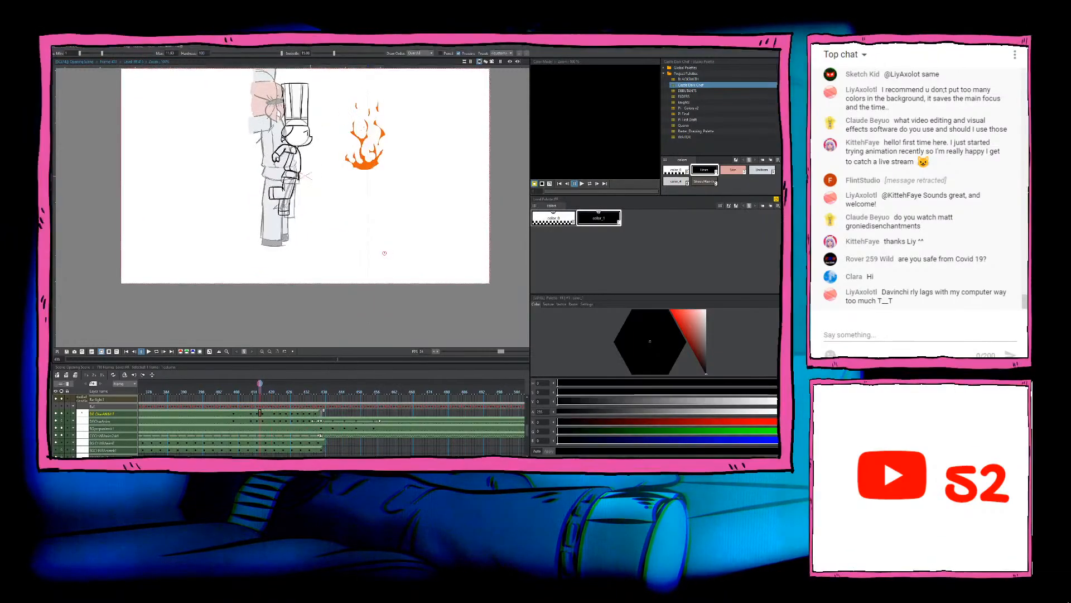
{"action": "key", "text": "Left"}
{"action": "key", "text": "Left"}
{"action": "key", "text": "Left"}
{"action": "key", "text": "Left"}
{"action": "key", "text": "Left"}
{"action": "key", "text": "Left"}
{"action": "key", "text": "Left"}
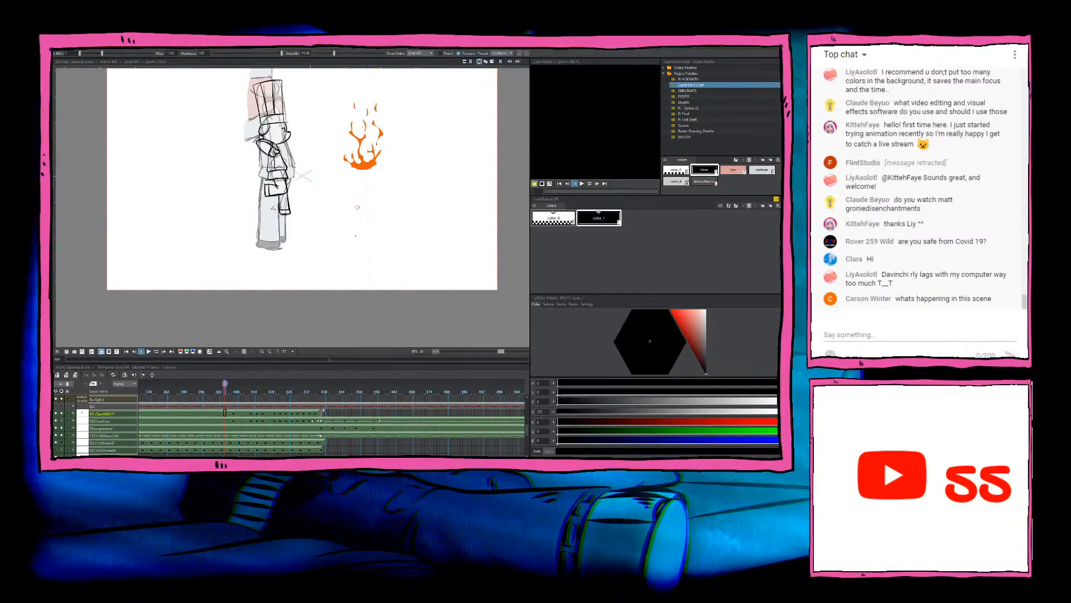
Step: Play the chef's inked turn from the side-facing pose, then return to an early drawing for a closer look
{"action": "key", "text": "alt+9"}
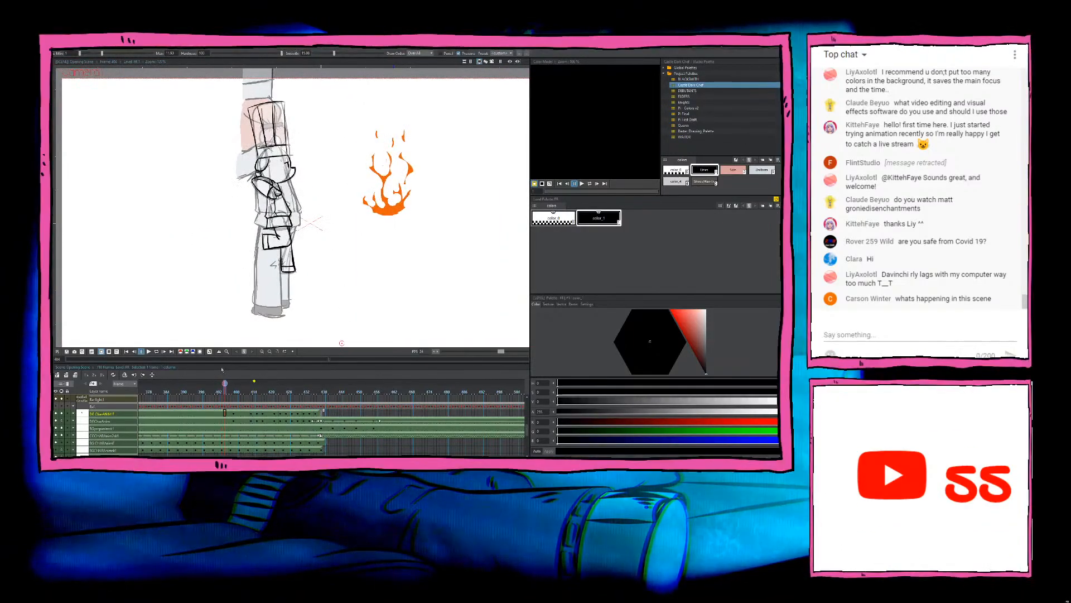
{"action": "left_click", "coordinate": [149, 352]}
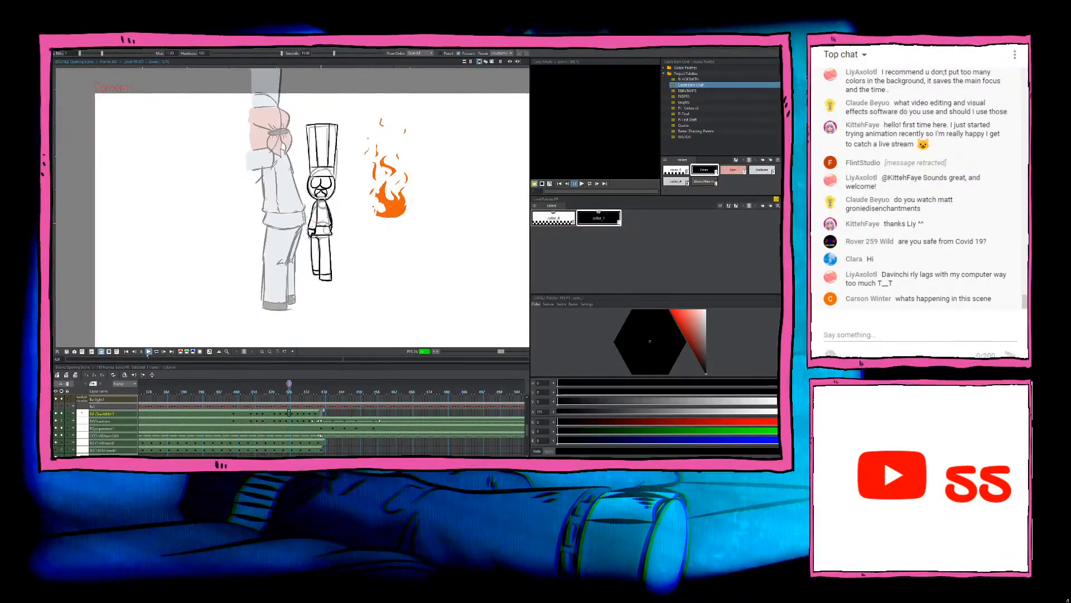
{"action": "left_click", "coordinate": [254, 414]}
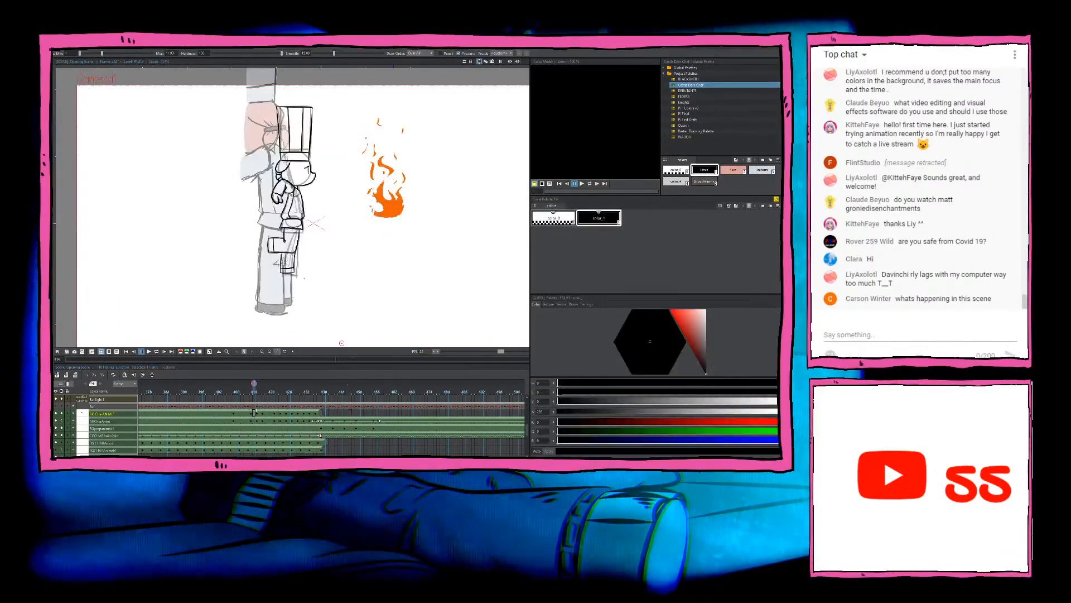
{"action": "scroll", "coordinate": [347, 185], "scroll_direction": "down", "scroll_amount": 2}
{"action": "scroll", "coordinate": [344, 180], "scroll_direction": "up", "scroll_amount": 4}
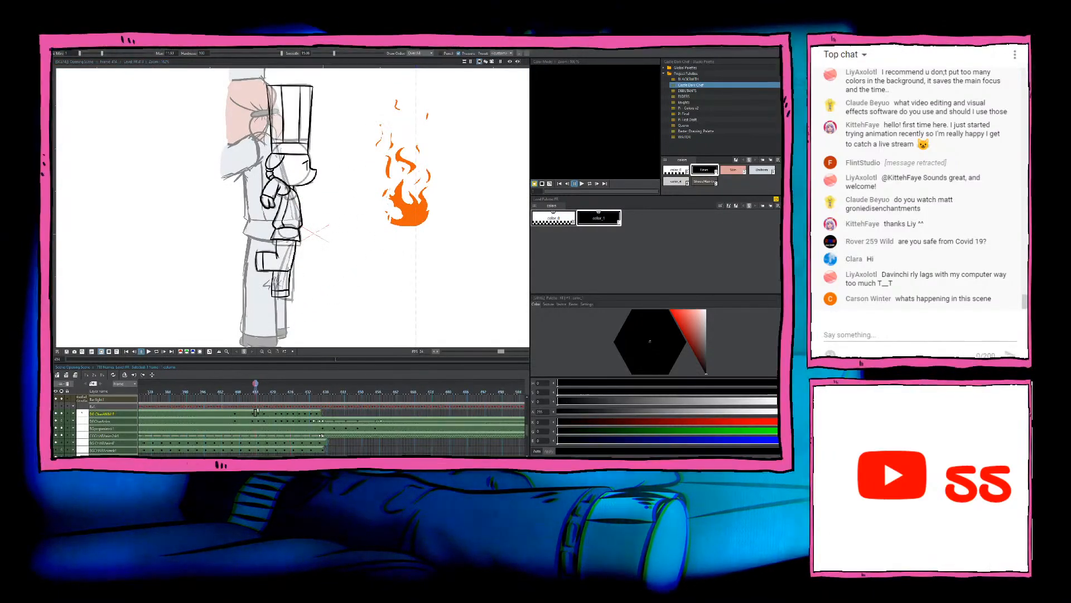
Step: Go back to the beginning of the scene and play it to review the pig crowd animation
{"action": "scroll", "coordinate": [332, 421], "scroll_direction": "left", "scroll_amount": 10}
{"action": "left_click", "coordinate": [142, 422]}
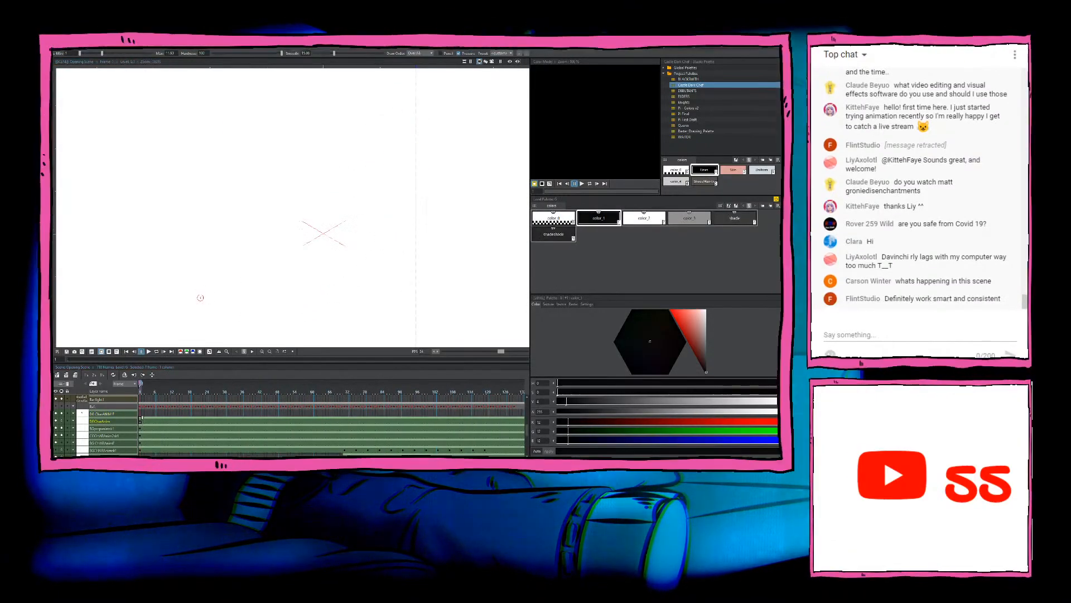
{"action": "scroll", "coordinate": [204, 293], "scroll_direction": "down", "scroll_amount": 3}
{"action": "left_click_drag", "start_coordinate": [208, 286], "coordinate": [225, 259]}
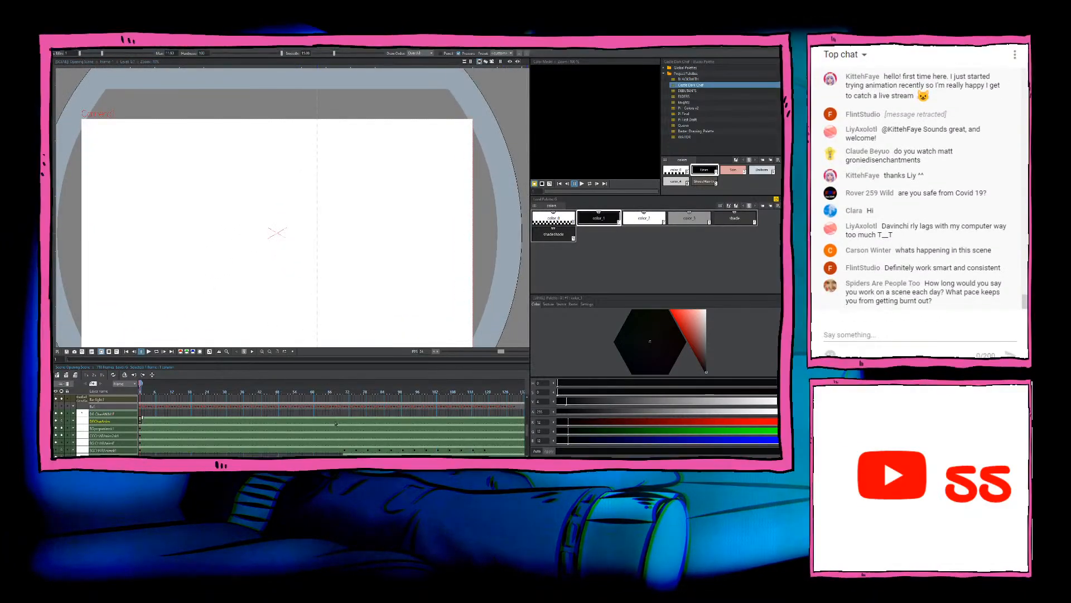
{"action": "left_click", "coordinate": [336, 420]}
{"action": "left_click", "coordinate": [148, 351]}
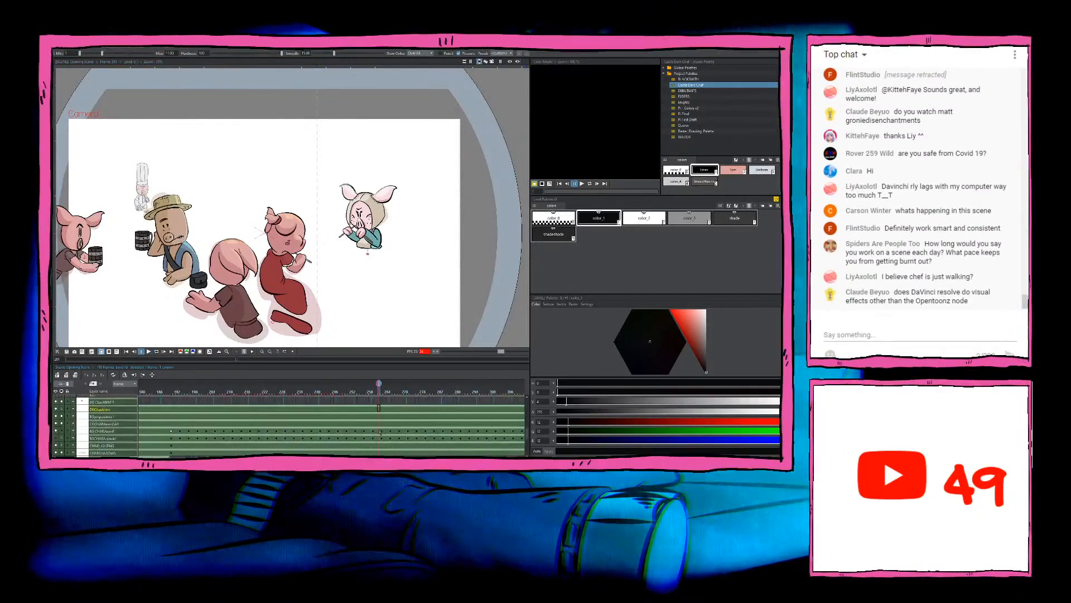
Step: Check the small background chefs' drawings in the timeline and replay the scene through to the barrel shot
{"action": "left_click", "coordinate": [187, 440]}
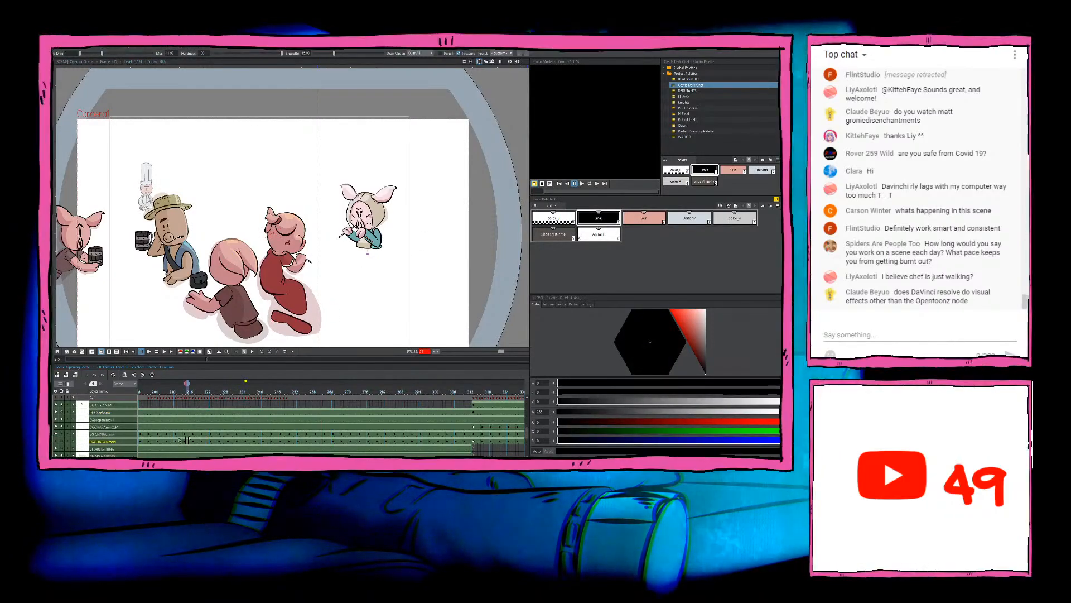
{"action": "left_click", "coordinate": [178, 434]}
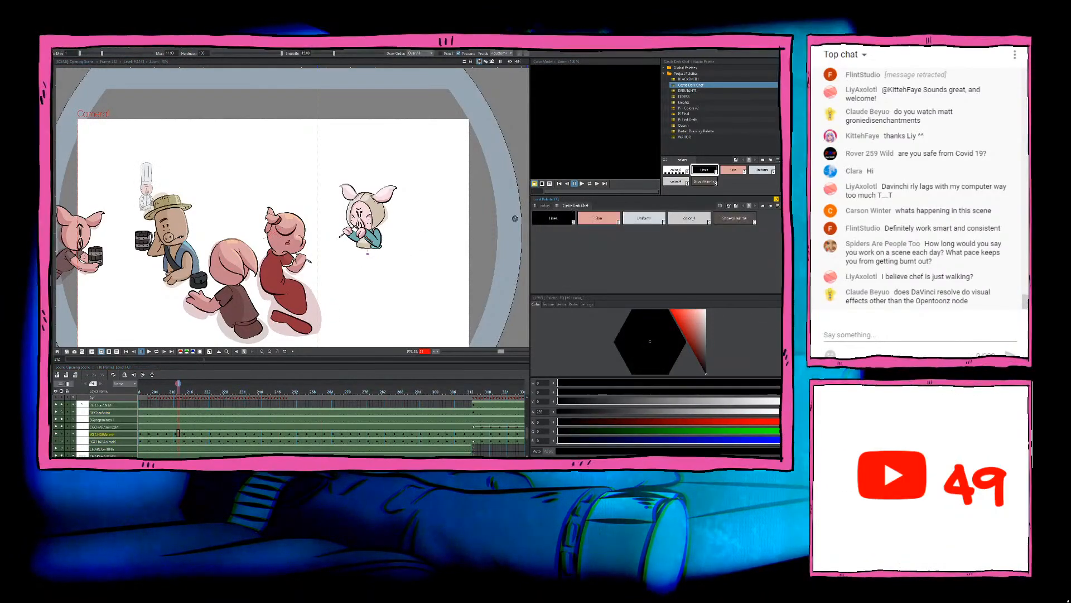
{"action": "key", "text": "ctrl+v"}
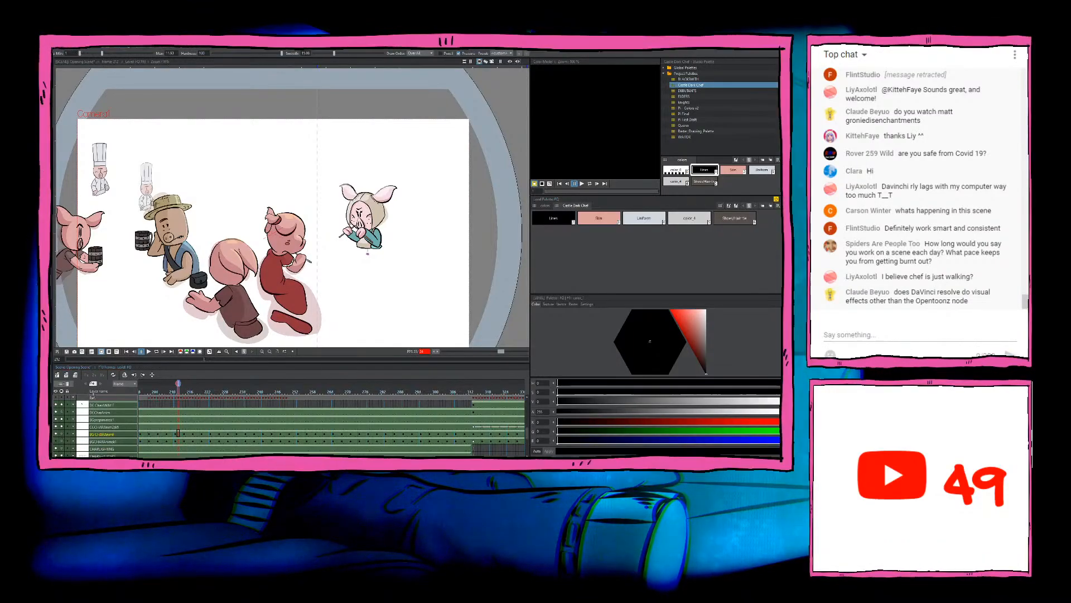
{"action": "key", "text": "p"}
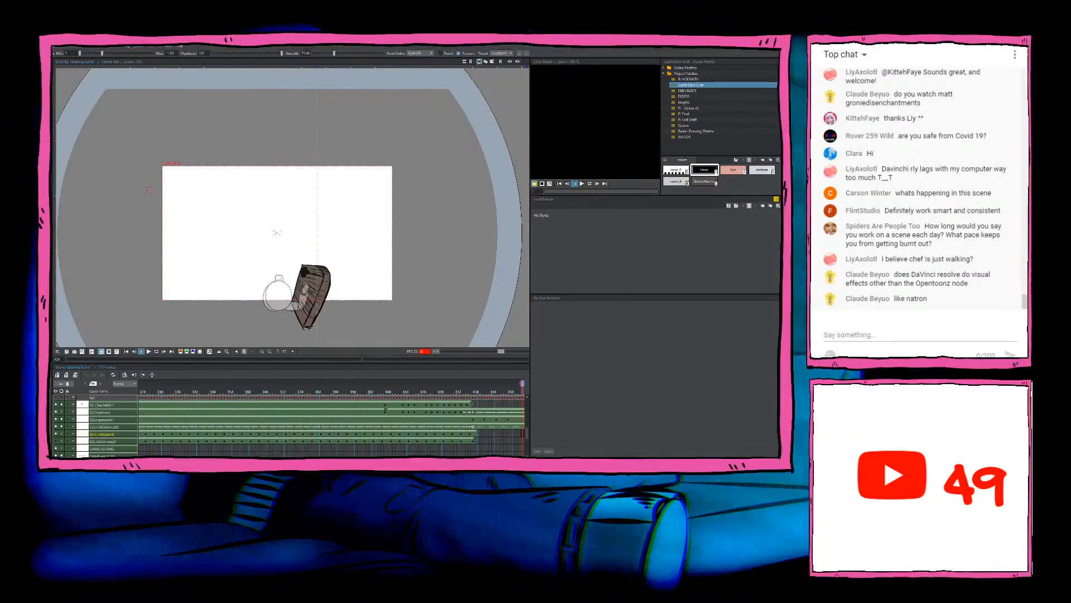
Step: Go to the chef's first inked drawing and ready the Fill tool with the chef palette's Skin colour
{"action": "left_click", "coordinate": [385, 406]}
{"action": "left_click_drag", "start_coordinate": [209, 434], "coordinate": [251, 437]}
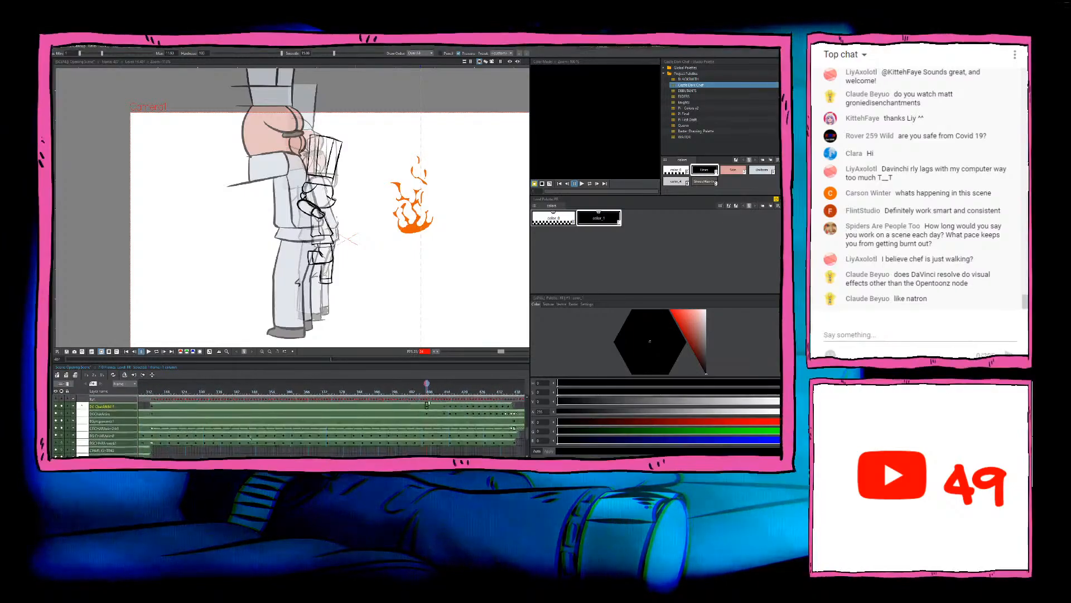
{"action": "left_click", "coordinate": [152, 407]}
{"action": "scroll", "coordinate": [274, 134], "scroll_direction": "up", "scroll_amount": 3}
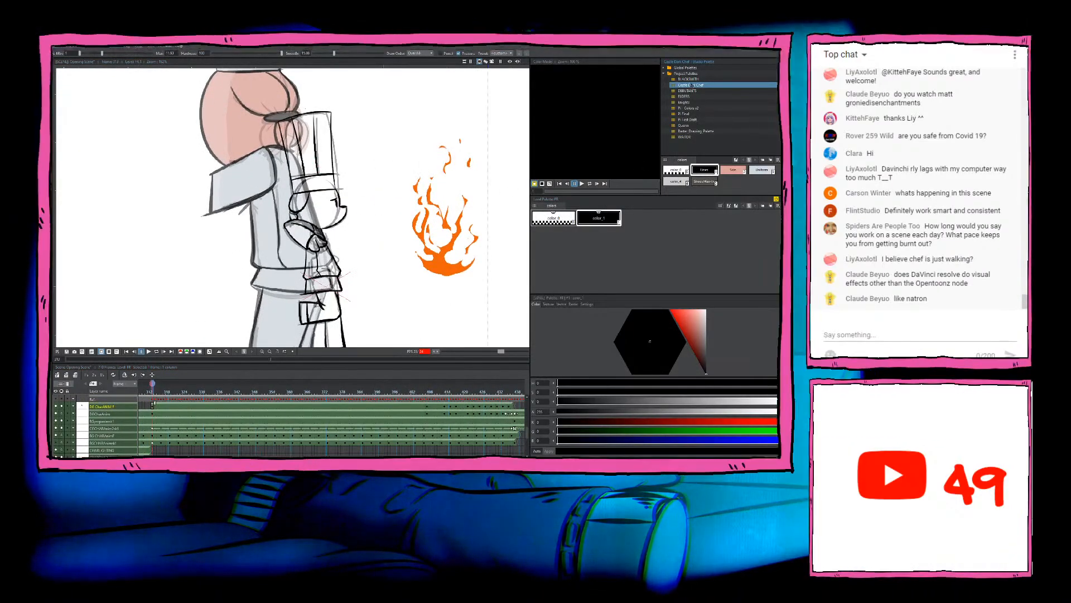
{"action": "left_click_drag", "start_coordinate": [572, 211], "coordinate": [574, 213]}
{"action": "left_click", "coordinate": [599, 218]}
{"action": "key", "text": "f"}
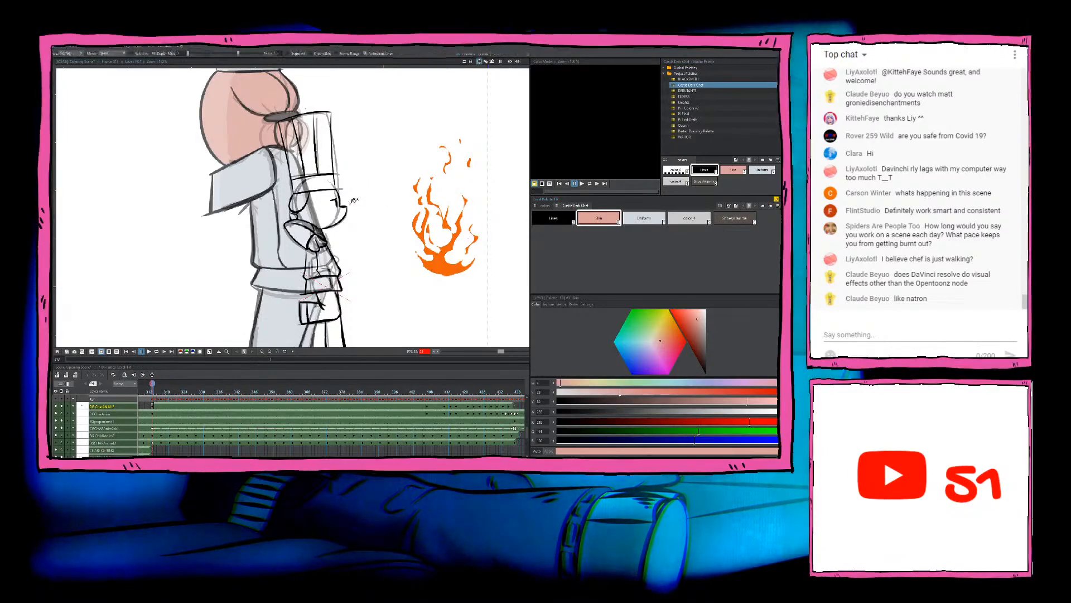
Step: Try to fill the chef's face with the Skin colour, then undo the fill
{"action": "scroll", "coordinate": [338, 209], "scroll_direction": "up", "scroll_amount": 3}
{"action": "left_click", "coordinate": [320, 216]}
{"action": "scroll", "coordinate": [319, 221], "scroll_direction": "up", "scroll_amount": 3}
{"action": "key", "text": "ctrl+z"}
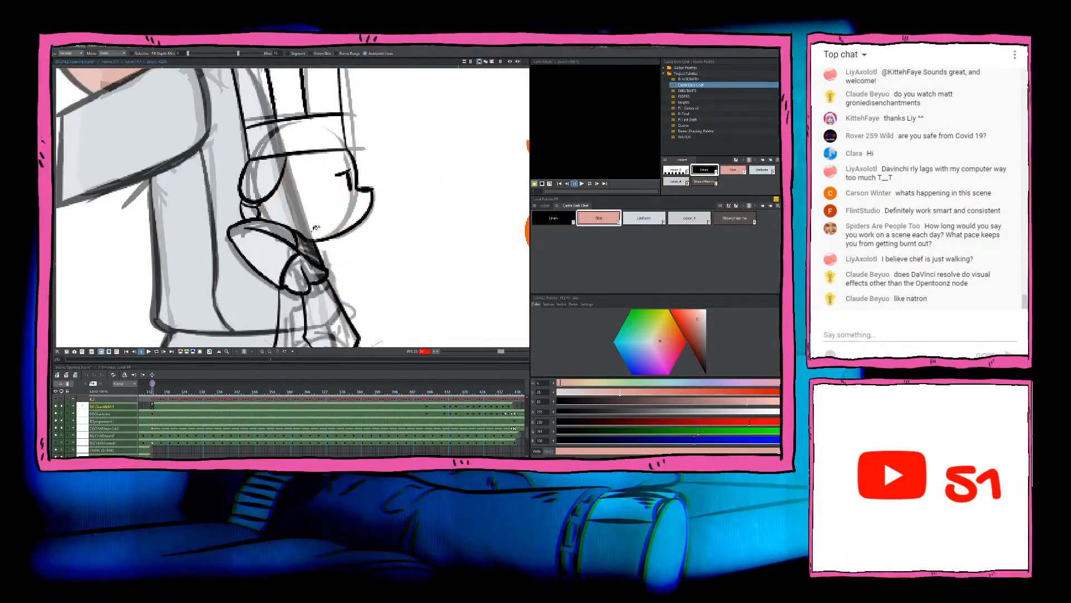
Step: Close the gap in the chef's jaw line beside the collar with the brush in the Lines colour
{"action": "key", "text": "b"}
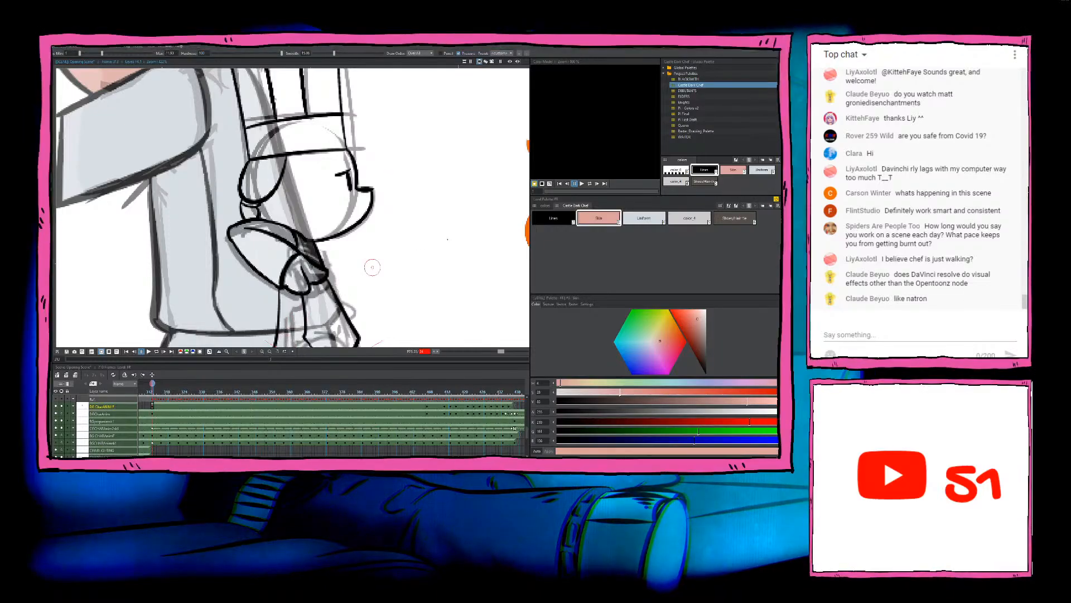
{"action": "left_click", "coordinate": [535, 223]}
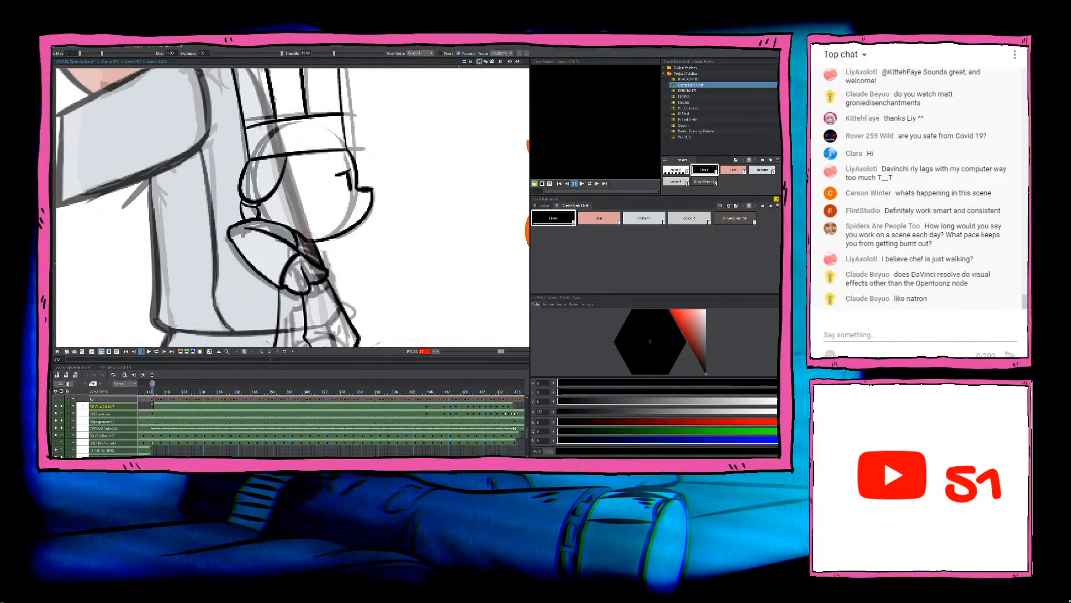
{"action": "key", "text": "a"}
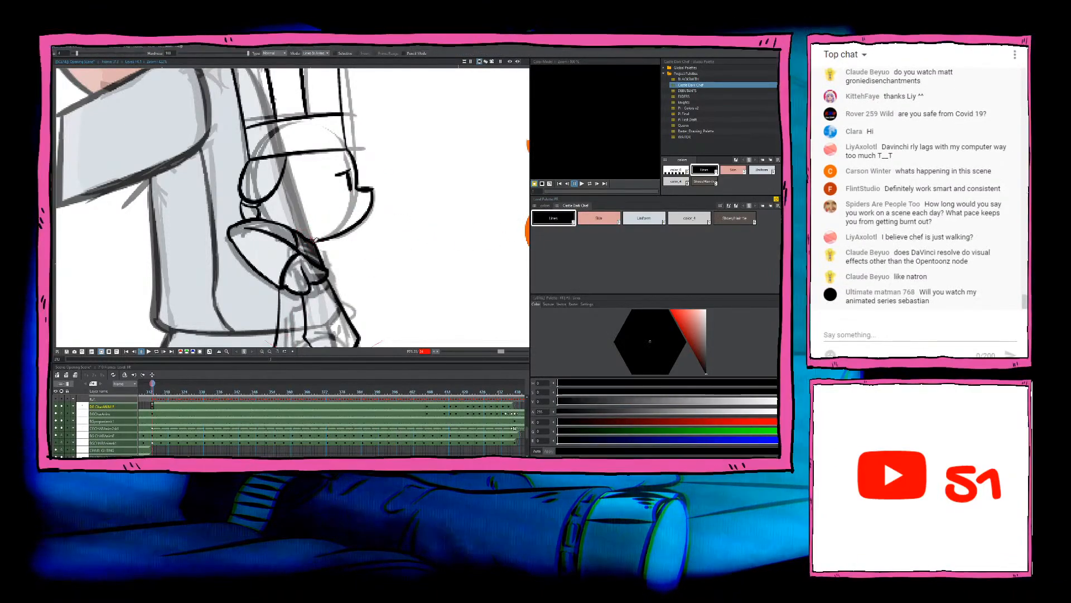
{"action": "key", "text": "b"}
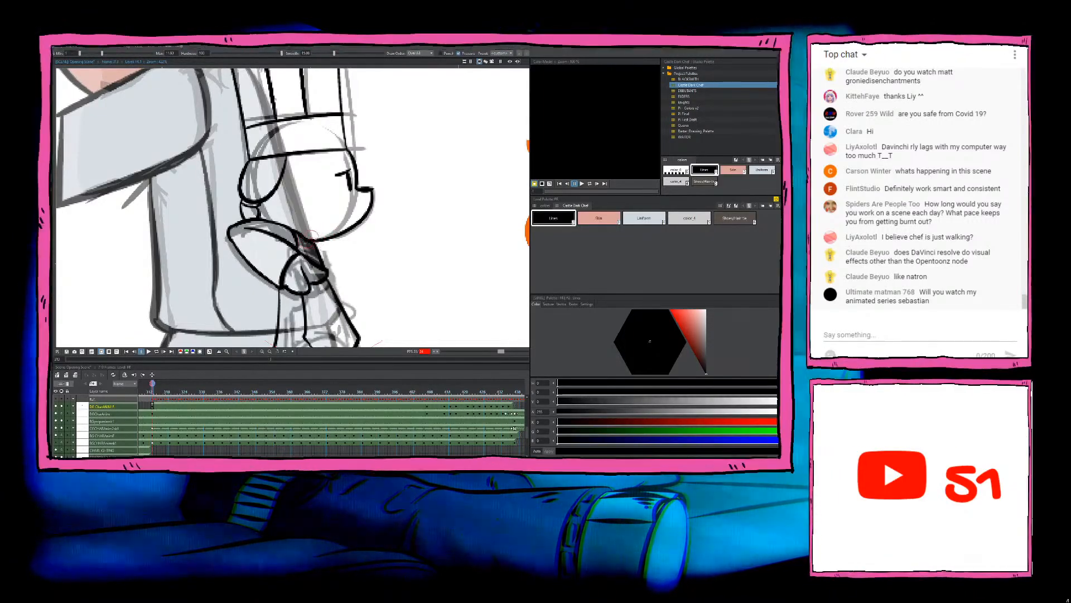
Step: Fill the chef's face, ear, neck and hand with the palette's Skin colour
{"action": "left_click", "coordinate": [577, 219]}
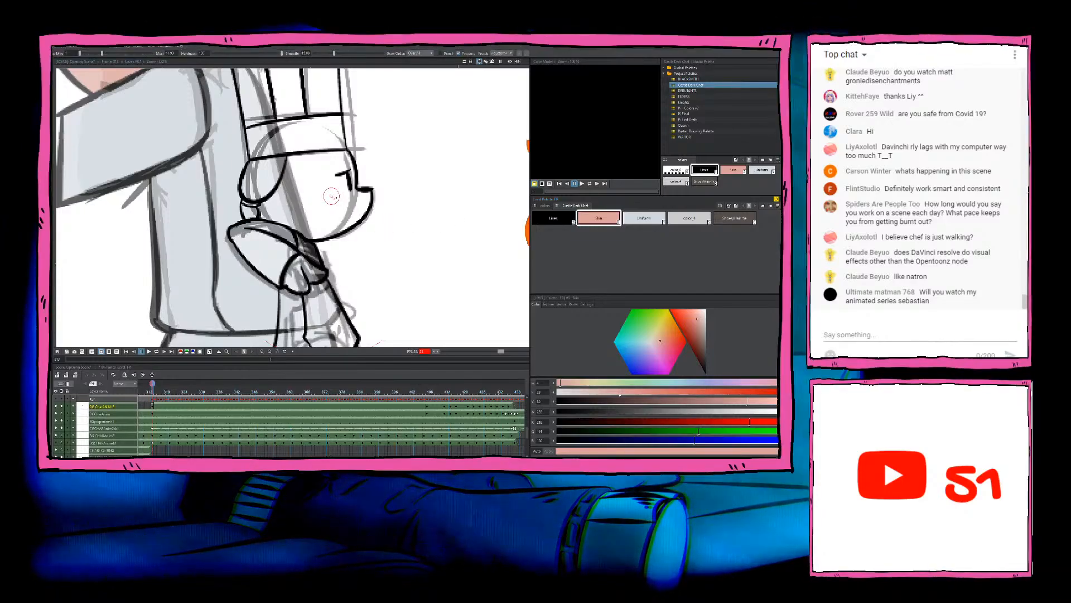
{"action": "key", "text": "f"}
{"action": "left_click", "coordinate": [339, 201]}
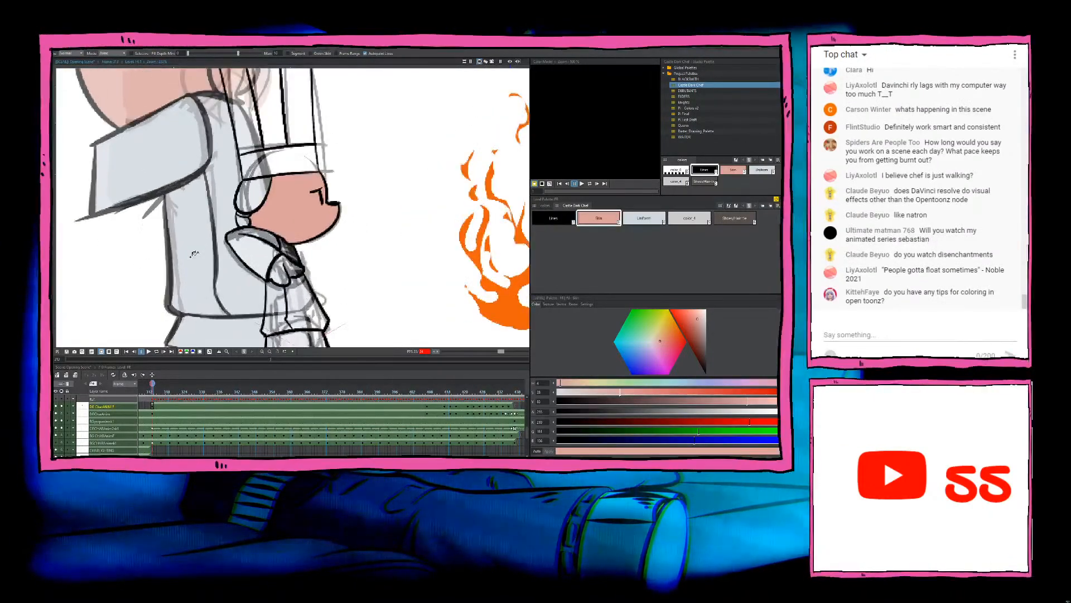
{"action": "scroll", "coordinate": [255, 197], "scroll_direction": "up", "scroll_amount": 2}
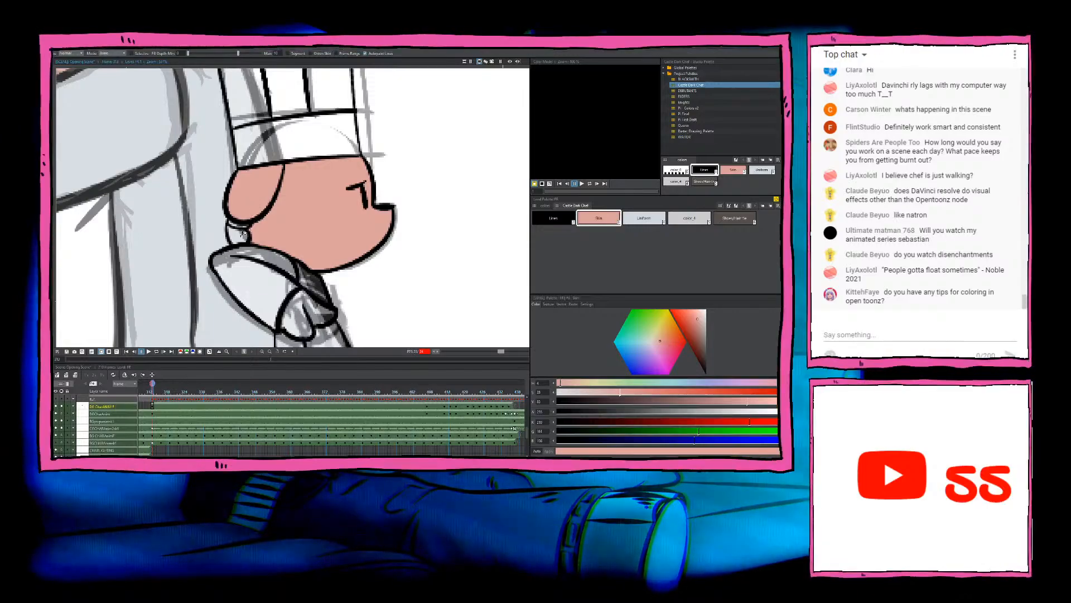
{"action": "scroll", "coordinate": [240, 231], "scroll_direction": "up", "scroll_amount": 3}
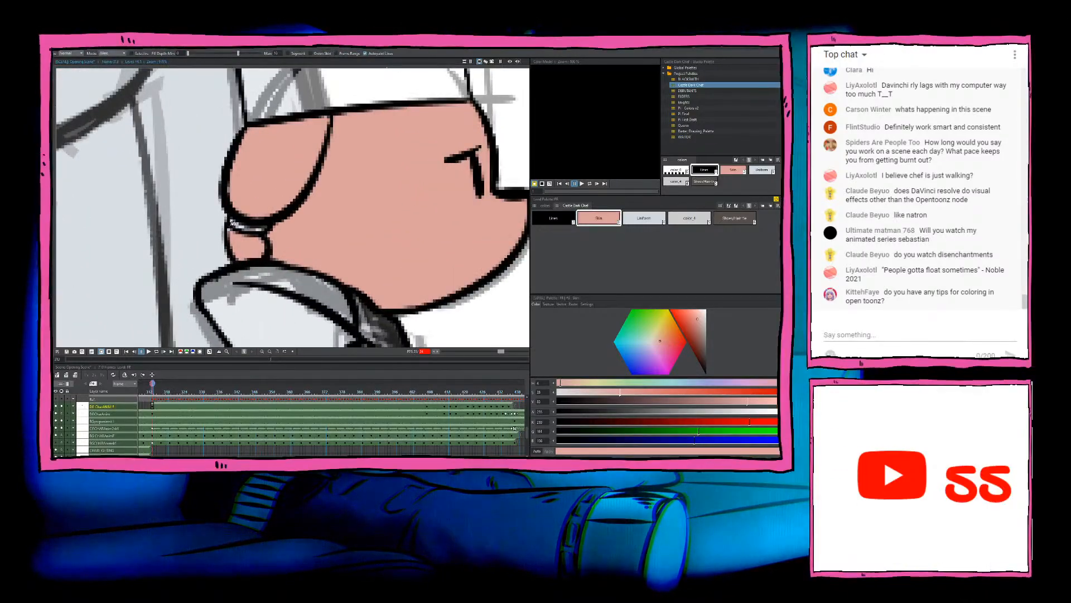
{"action": "scroll", "coordinate": [293, 222], "scroll_direction": "down", "scroll_amount": 4}
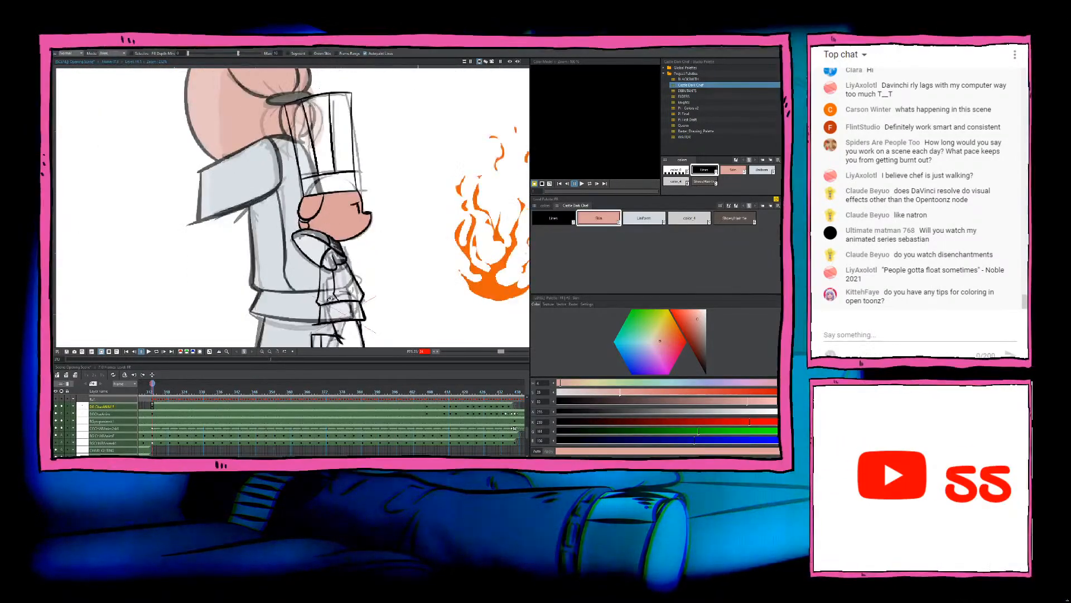
{"action": "scroll", "coordinate": [335, 257], "scroll_direction": "down", "scroll_amount": 2}
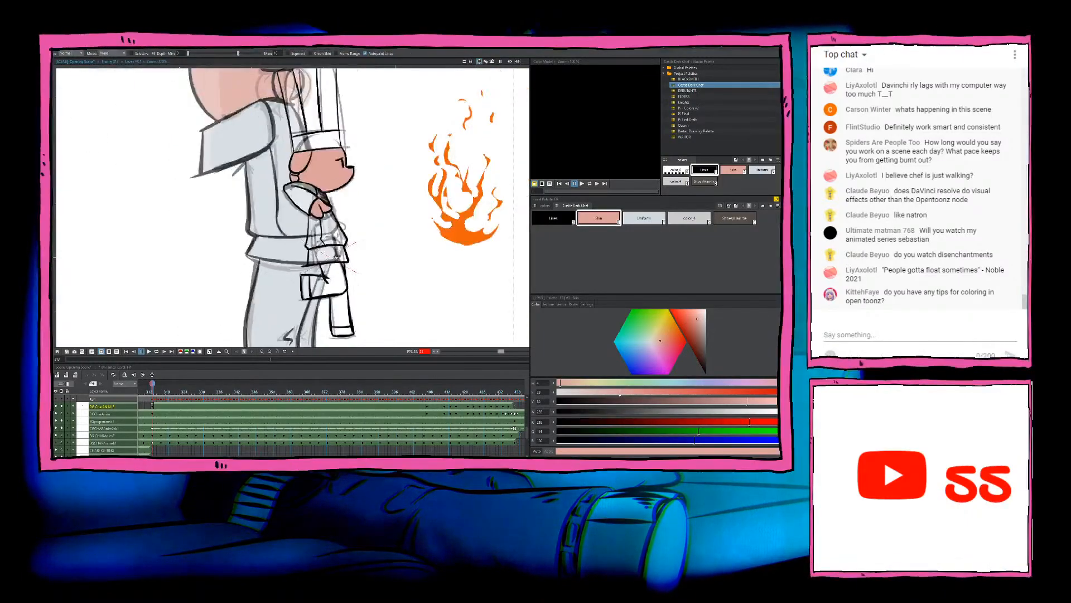
Step: Fill both of the chef's shoes with the dark brown shoe colour
{"action": "scroll", "coordinate": [318, 287], "scroll_direction": "up", "scroll_amount": 2}
{"action": "scroll", "coordinate": [325, 313], "scroll_direction": "up", "scroll_amount": 1}
{"action": "left_click", "coordinate": [732, 222]}
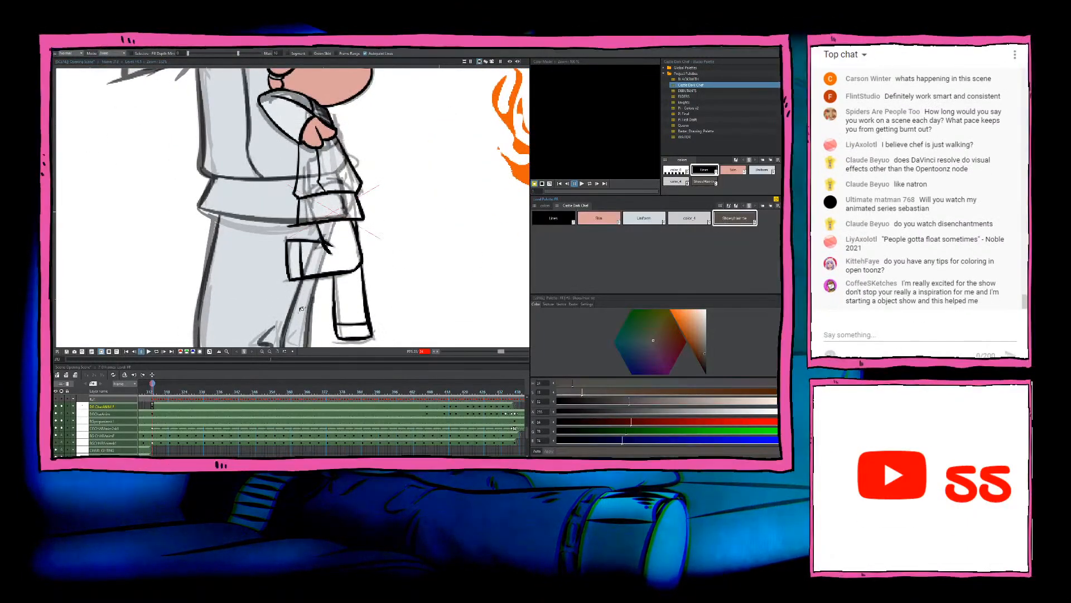
{"action": "left_click", "coordinate": [294, 260]}
{"action": "left_click", "coordinate": [353, 332]}
Step: Fill the chef's trousers and jacket, including its lower flap, with the Uniform colour
{"action": "left_click", "coordinate": [644, 218]}
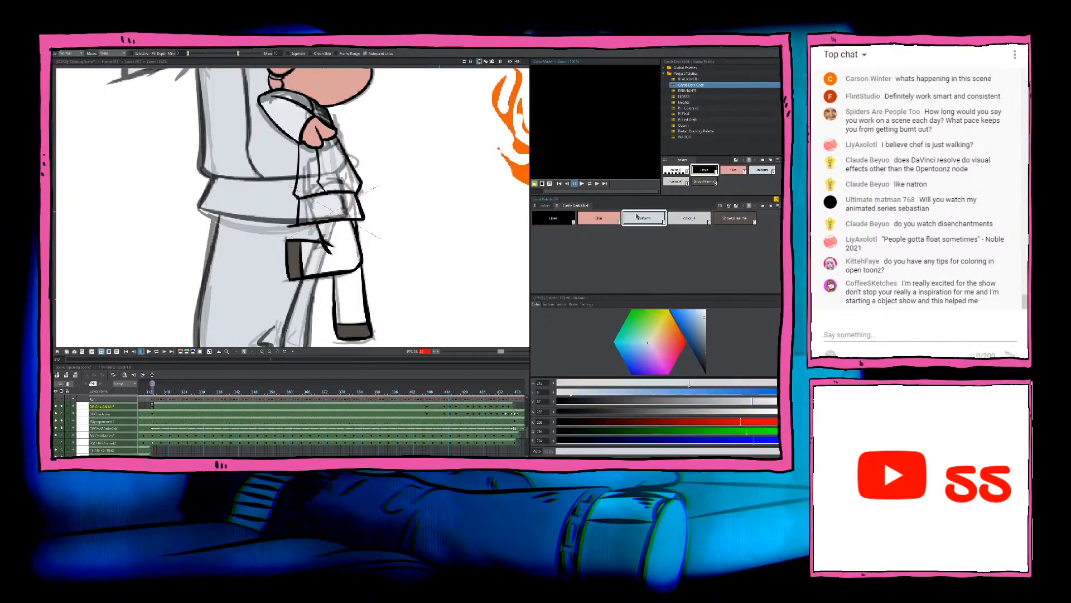
{"action": "left_click", "coordinate": [352, 298]}
{"action": "left_click", "coordinate": [347, 250]}
{"action": "left_click_drag", "start_coordinate": [325, 167], "coordinate": [341, 238]}
{"action": "left_click", "coordinate": [342, 238]}
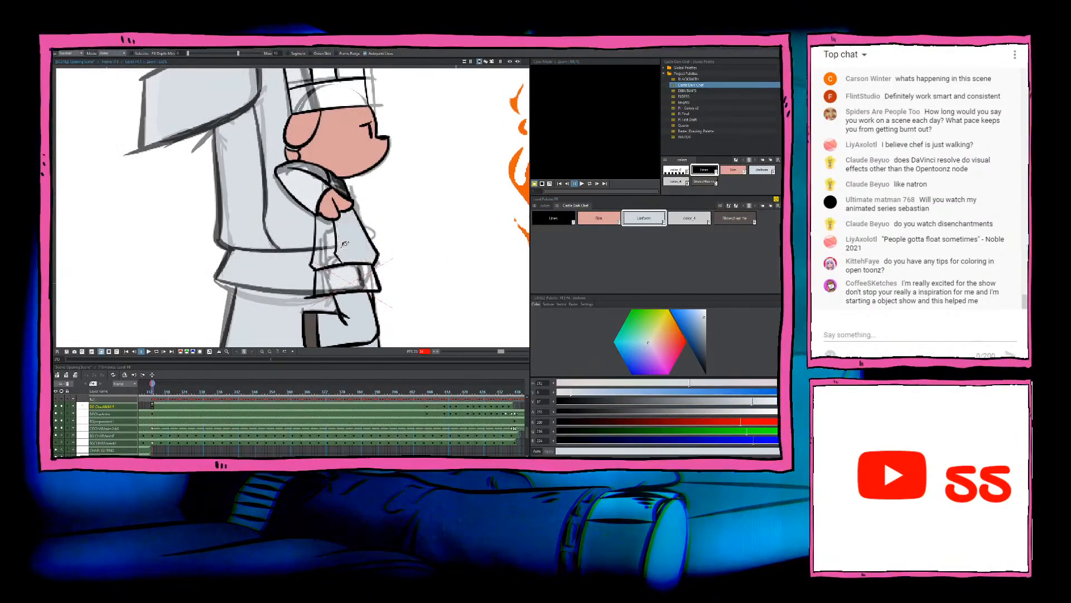
{"action": "left_click", "coordinate": [332, 247]}
{"action": "left_click", "coordinate": [362, 279]}
Step: Fill the sleeve, the small gap beside the hand and the tall hat with the Uniform colour
{"action": "left_click", "coordinate": [300, 179]}
{"action": "scroll", "coordinate": [339, 185], "scroll_direction": "up", "scroll_amount": 5}
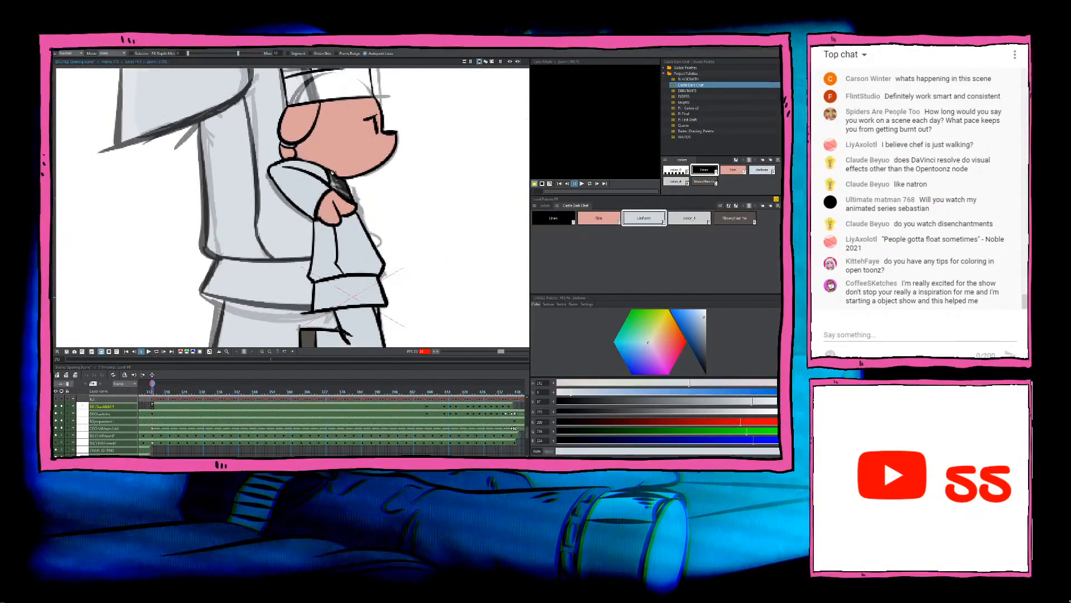
{"action": "left_click", "coordinate": [344, 189]}
{"action": "scroll", "coordinate": [342, 184], "scroll_direction": "down", "scroll_amount": 13}
{"action": "scroll", "coordinate": [342, 177], "scroll_direction": "up", "scroll_amount": 3}
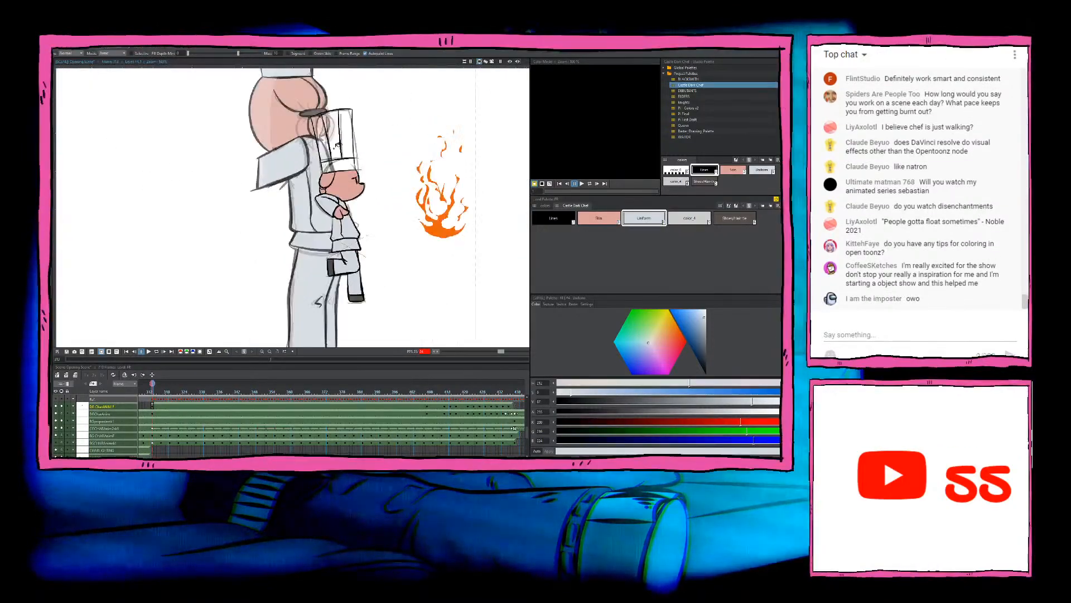
{"action": "left_click", "coordinate": [346, 144]}
{"action": "left_click", "coordinate": [353, 136]}
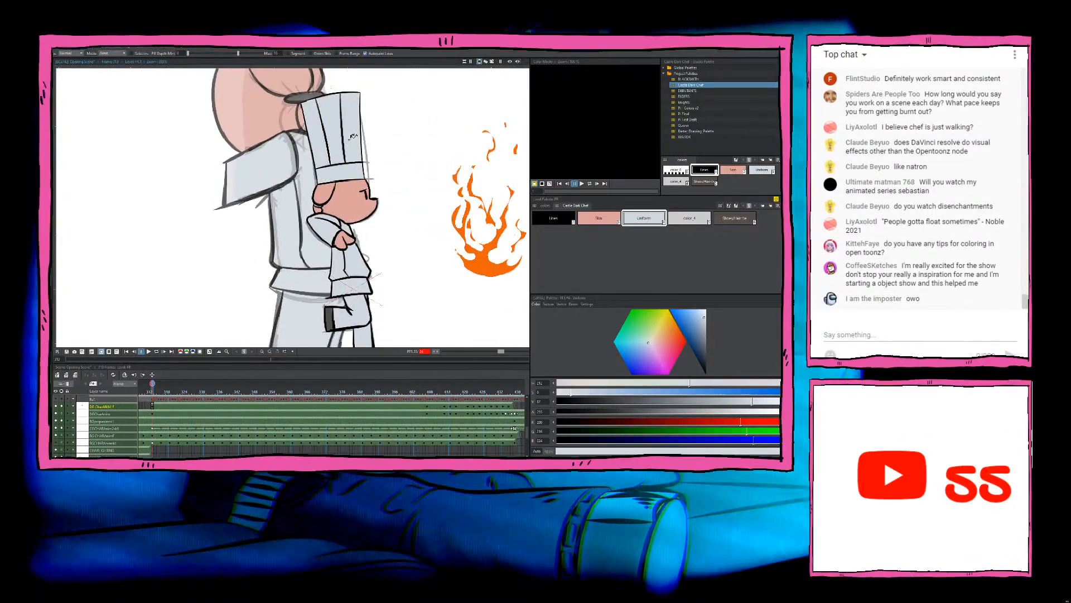
{"action": "scroll", "coordinate": [353, 135], "scroll_direction": "down", "scroll_amount": 4}
Step: Go to the chef's next inked drawing and fill the hat and sleeve with the Uniform colour
{"action": "key", "text": "period"}
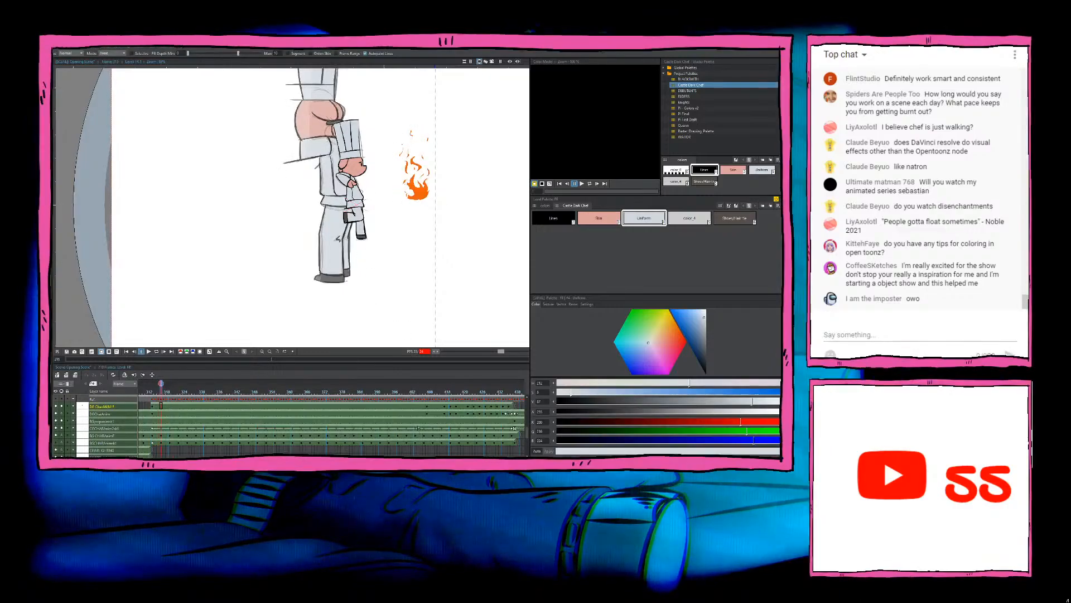
{"action": "left_click", "coordinate": [427, 406]}
{"action": "scroll", "coordinate": [352, 139], "scroll_direction": "up", "scroll_amount": 5}
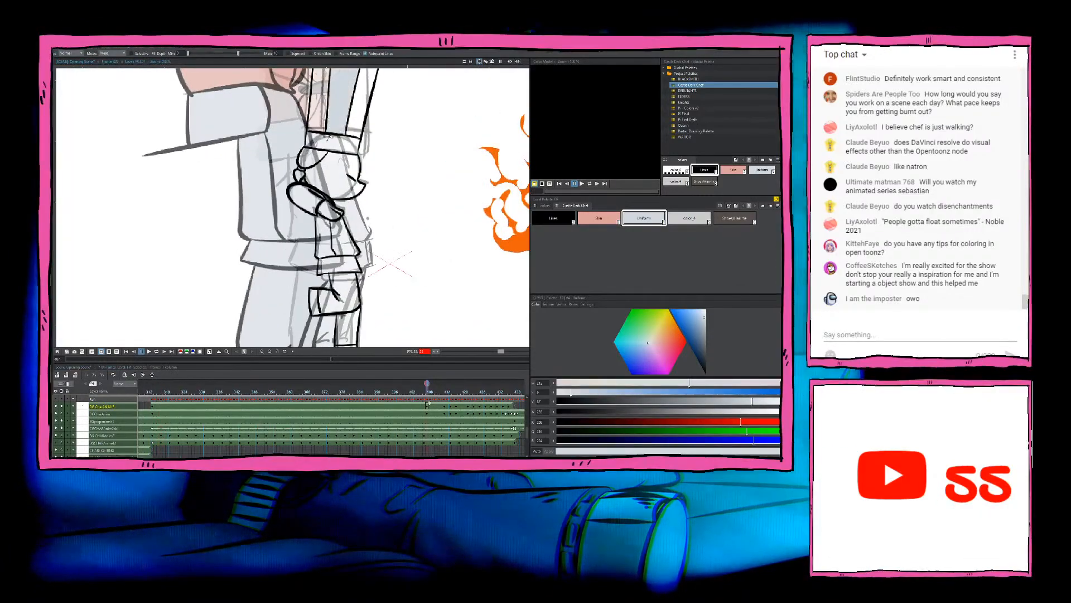
{"action": "left_click", "coordinate": [318, 197]}
{"action": "scroll", "coordinate": [321, 195], "scroll_direction": "up", "scroll_amount": 2}
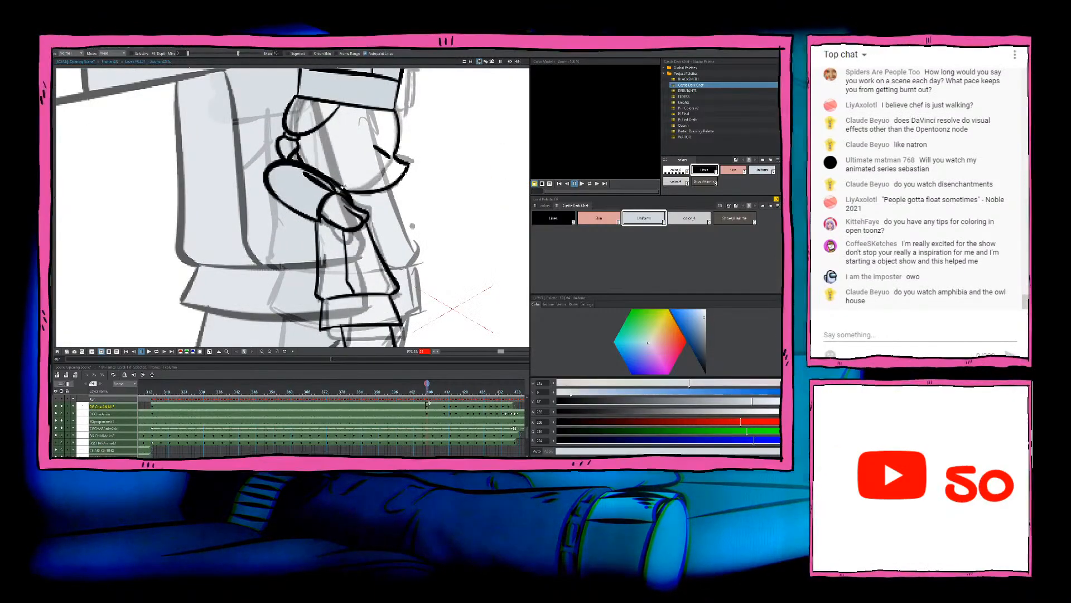
{"action": "left_click", "coordinate": [342, 191]}
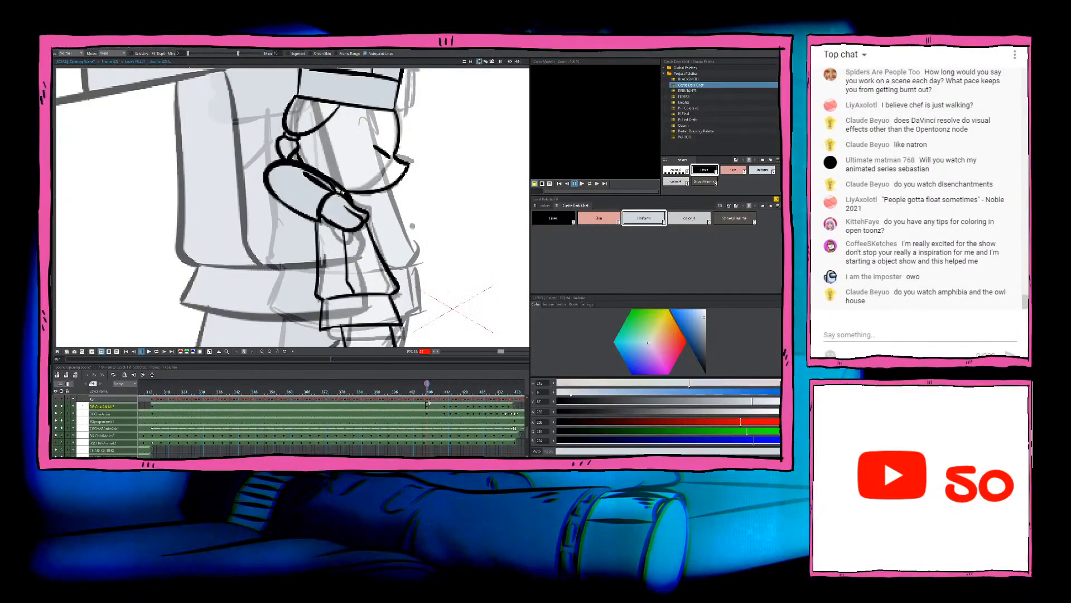
Step: Switch the Fill tool to the Freehand type and fill the remaining jacket and trouser areas with the Uniform colour
{"action": "left_click", "coordinate": [76, 72]}
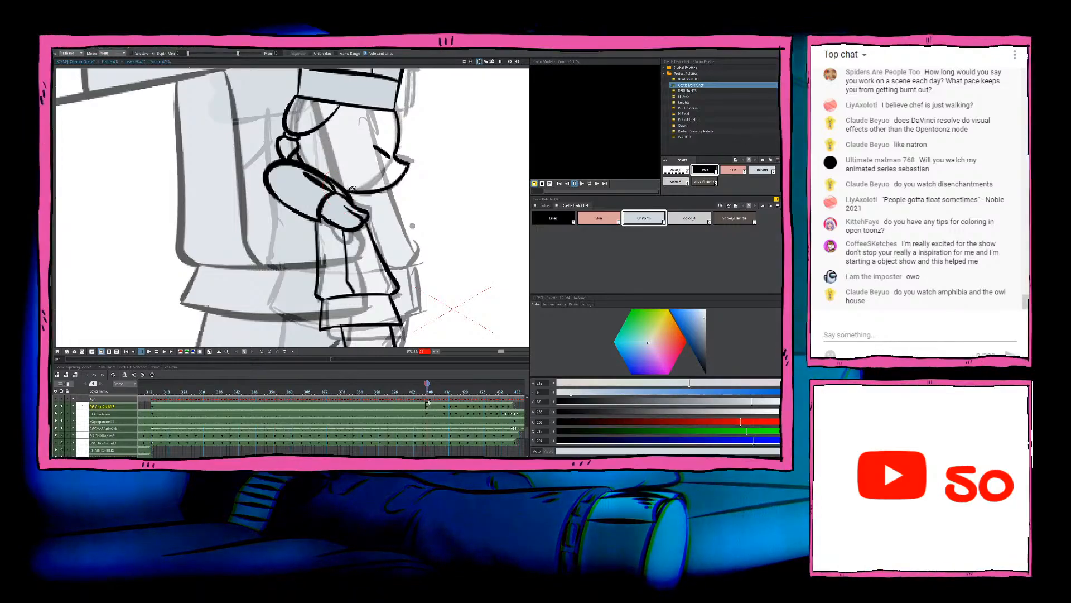
{"action": "scroll", "coordinate": [353, 188], "scroll_direction": "down", "scroll_amount": 3}
{"action": "mouse_move", "coordinate": [301, 146]}
{"action": "left_mouse_down"}
{"action": "mouse_move", "coordinate": [262, 155]}
{"action": "mouse_move", "coordinate": [254, 299]}
{"action": "mouse_move", "coordinate": [335, 347]}
{"action": "mouse_move", "coordinate": [392, 241]}
{"action": "mouse_move", "coordinate": [334, 157]}
{"action": "mouse_move", "coordinate": [300, 146]}
{"action": "left_mouse_up"}
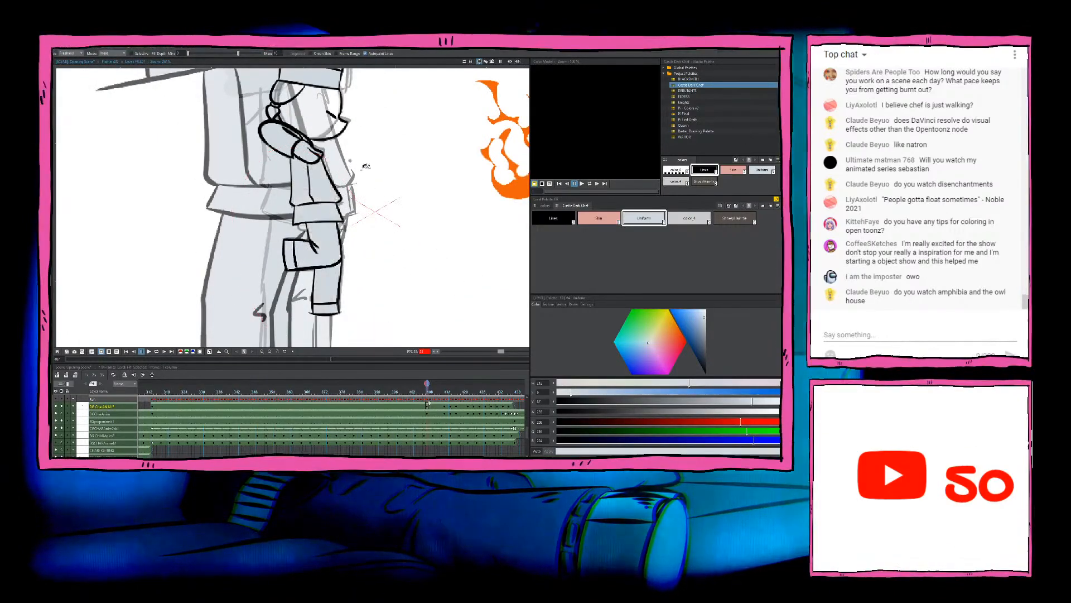
Step: Fill both shoes in this drawing with the dark brown shoe colour using freehand fills
{"action": "scroll", "coordinate": [414, 193], "scroll_direction": "up", "scroll_amount": 1}
{"action": "left_click", "coordinate": [734, 218]}
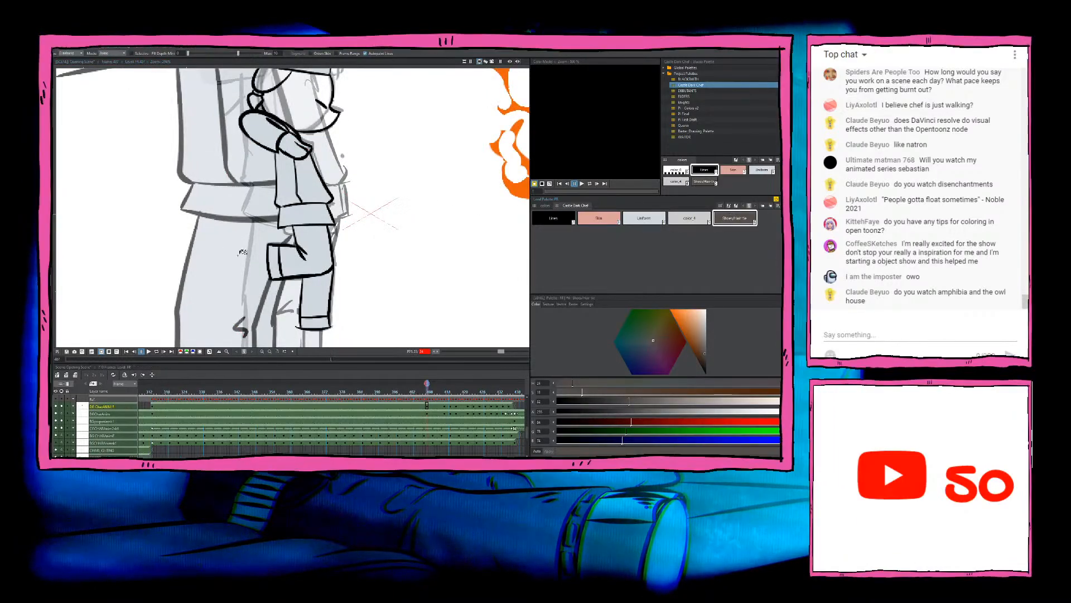
{"action": "mouse_move", "coordinate": [271, 232]}
{"action": "left_mouse_down"}
{"action": "mouse_move", "coordinate": [269, 289]}
{"action": "mouse_move", "coordinate": [283, 286]}
{"action": "mouse_move", "coordinate": [288, 255]}
{"action": "mouse_move", "coordinate": [274, 236]}
{"action": "left_mouse_up"}
{"action": "mouse_move", "coordinate": [329, 307]}
{"action": "left_mouse_down"}
{"action": "mouse_move", "coordinate": [363, 332]}
{"action": "mouse_move", "coordinate": [319, 314]}
{"action": "left_mouse_up"}
{"action": "scroll", "coordinate": [318, 314], "scroll_direction": "up", "scroll_amount": 1}
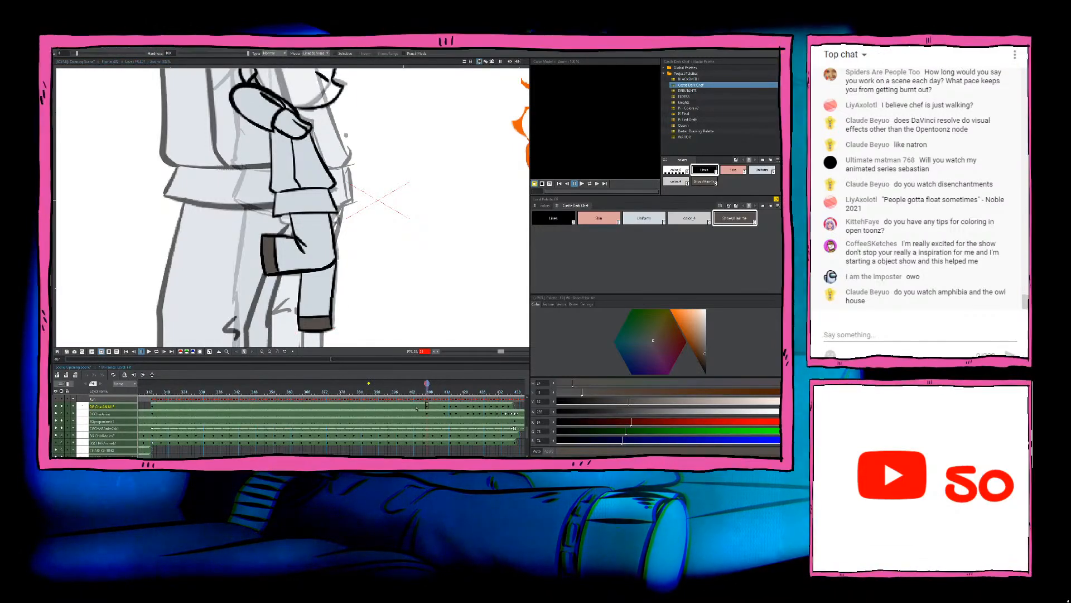
Step: Fill the face, hand, ear and neck of this drawing with the Skin colour
{"action": "scroll", "coordinate": [383, 235], "scroll_direction": "down", "scroll_amount": 6}
{"action": "left_click_drag", "start_coordinate": [346, 162], "coordinate": [360, 232]}
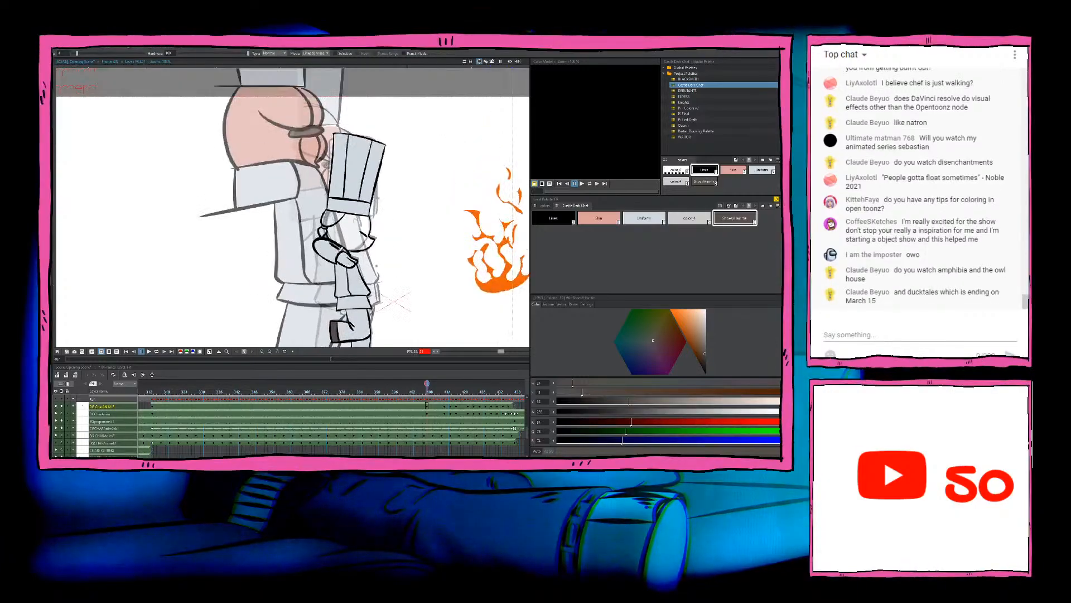
{"action": "scroll", "coordinate": [357, 229], "scroll_direction": "up", "scroll_amount": 5}
{"action": "left_click", "coordinate": [599, 218]}
{"action": "scroll", "coordinate": [358, 233], "scroll_direction": "up", "scroll_amount": 2}
{"action": "key", "text": "f"}
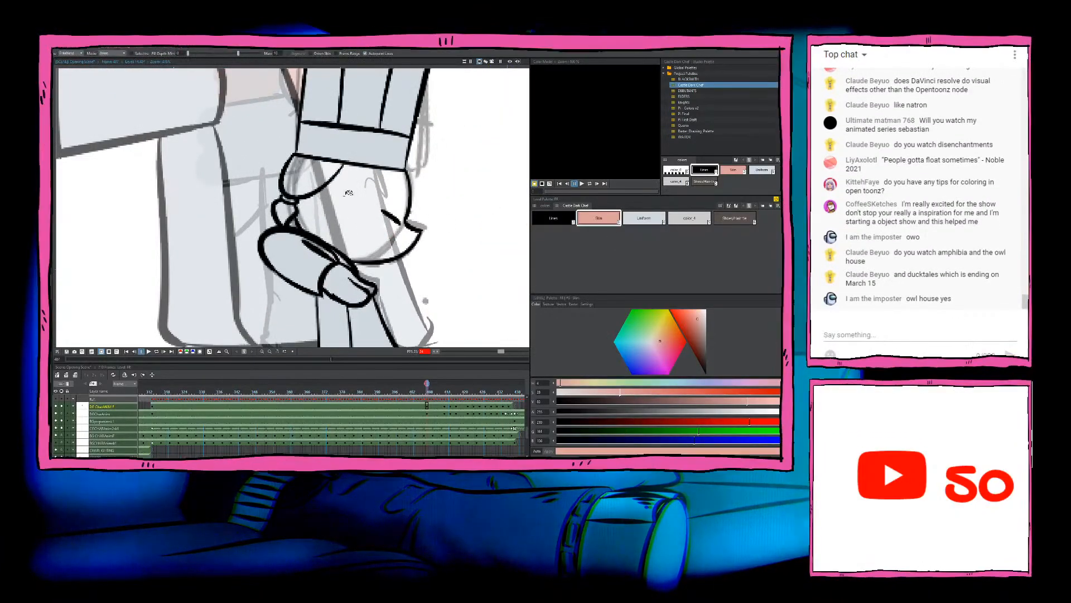
{"action": "left_click", "coordinate": [376, 193]}
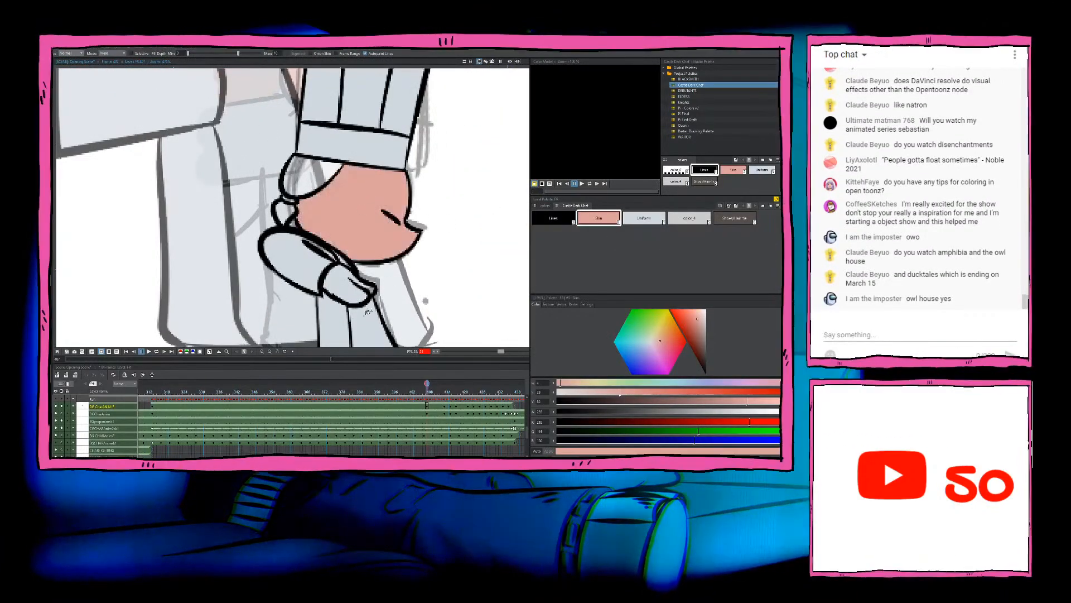
{"action": "left_click", "coordinate": [359, 291]}
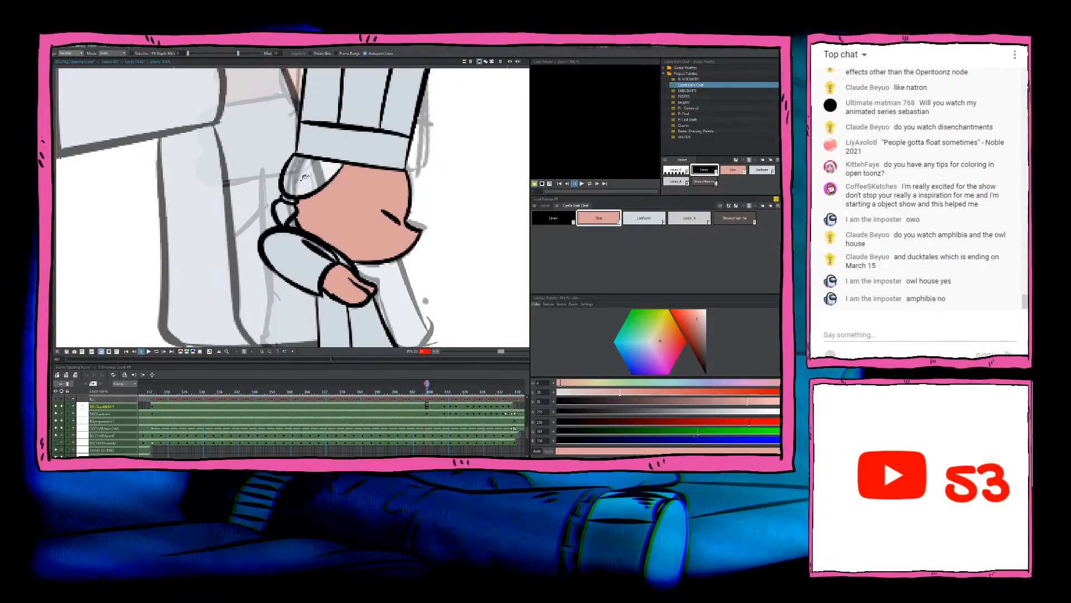
{"action": "left_click", "coordinate": [305, 177]}
{"action": "left_click", "coordinate": [287, 214]}
Step: Examine the coloured drawing up close around the neck and compare it with the neighbouring drawing
{"action": "left_click", "coordinate": [738, 218]}
{"action": "scroll", "coordinate": [310, 204], "scroll_direction": "up", "scroll_amount": 3}
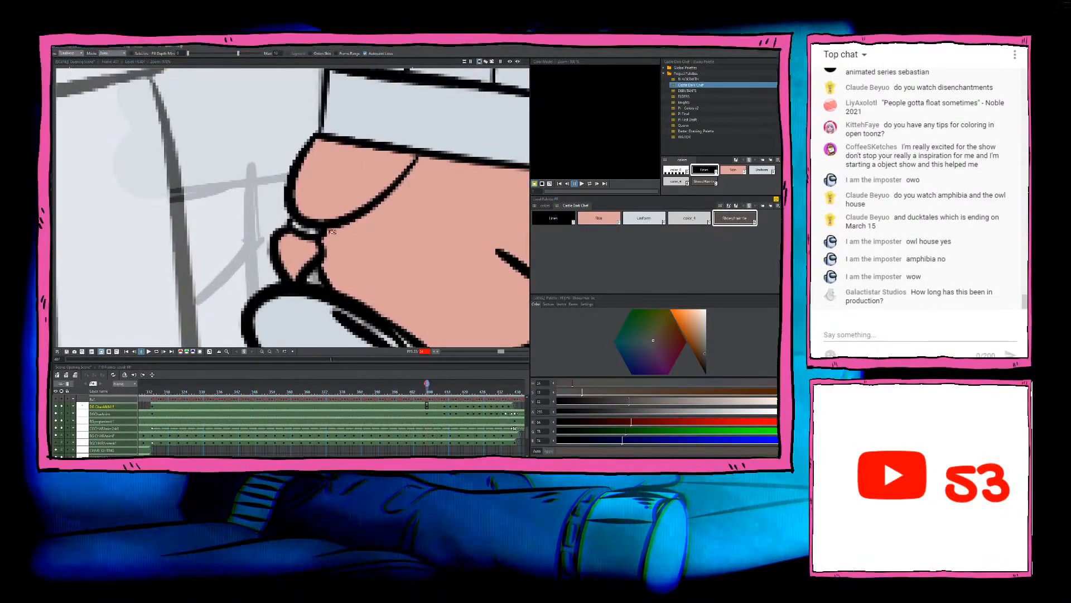
{"action": "scroll", "coordinate": [324, 217], "scroll_direction": "down", "scroll_amount": 3}
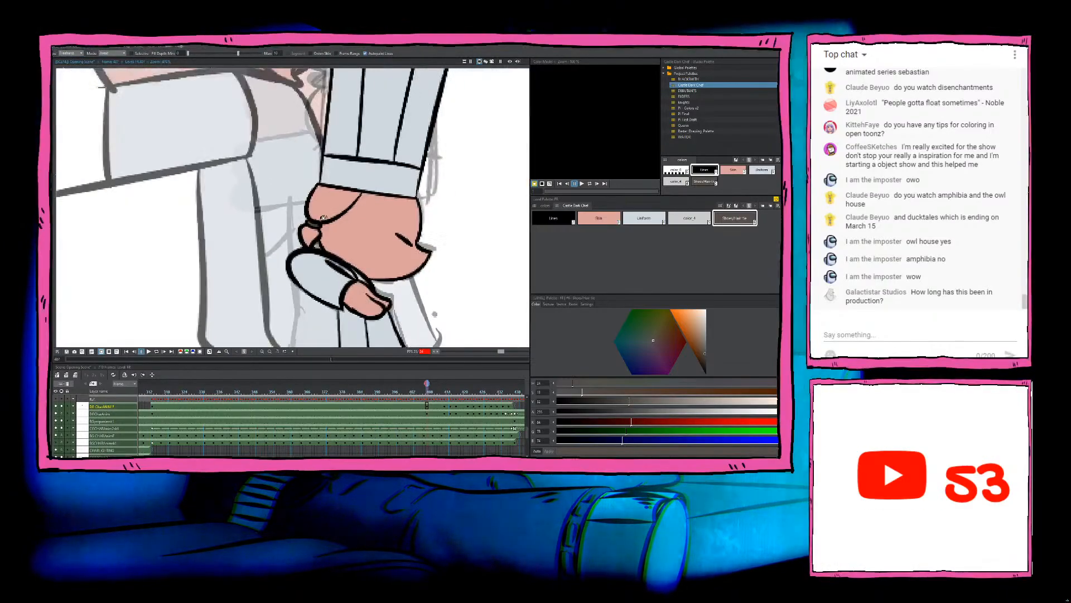
{"action": "scroll", "coordinate": [323, 217], "scroll_direction": "down", "scroll_amount": 5}
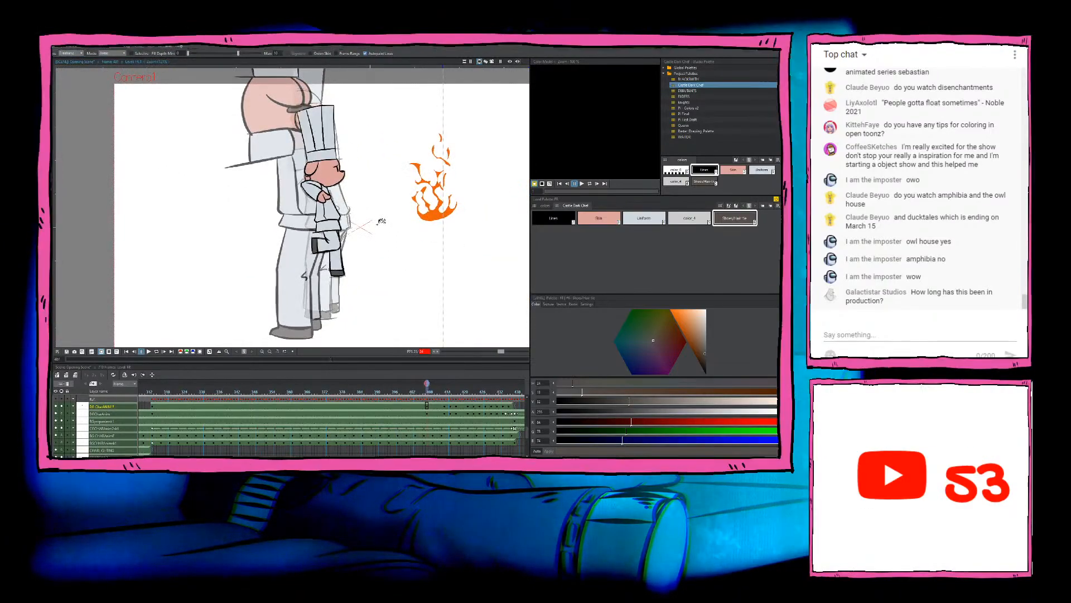
{"action": "key", "text": "comma"}
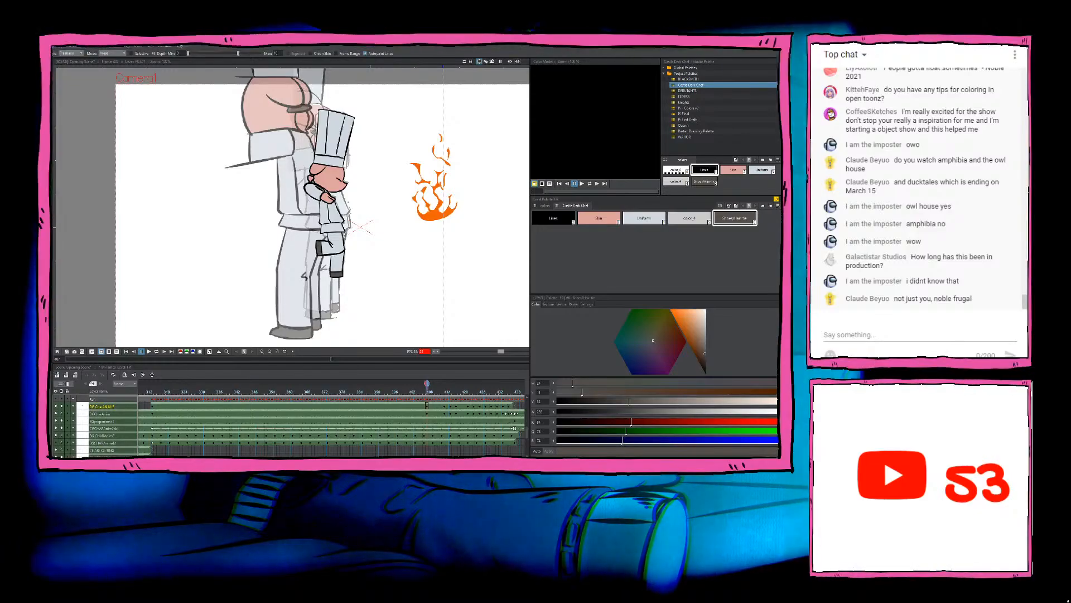
{"action": "scroll", "coordinate": [352, 207], "scroll_direction": "up", "scroll_amount": 3}
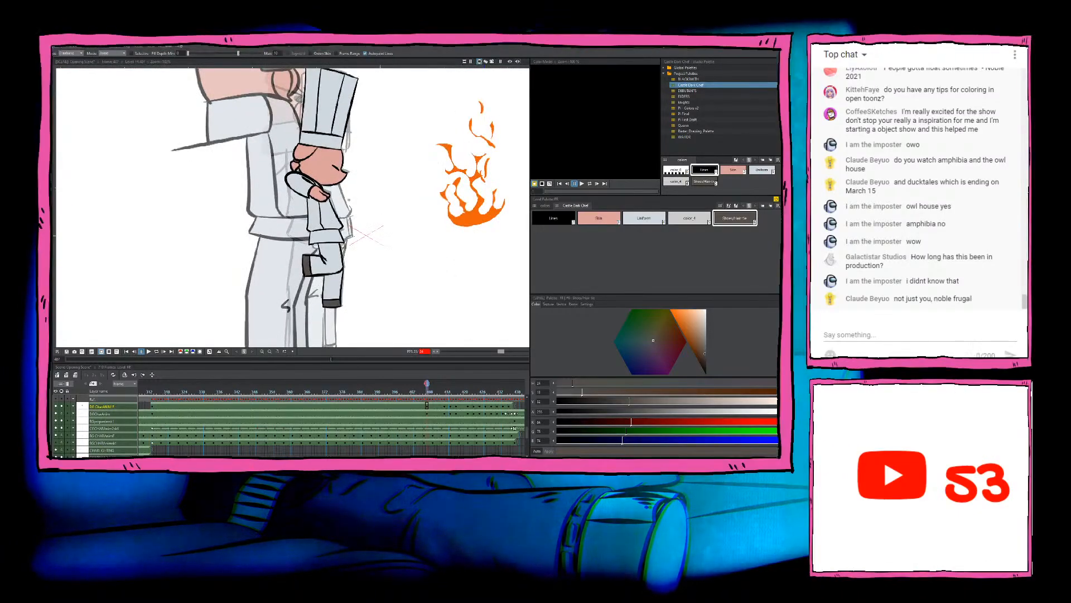
{"action": "scroll", "coordinate": [282, 128], "scroll_direction": "up", "scroll_amount": 3}
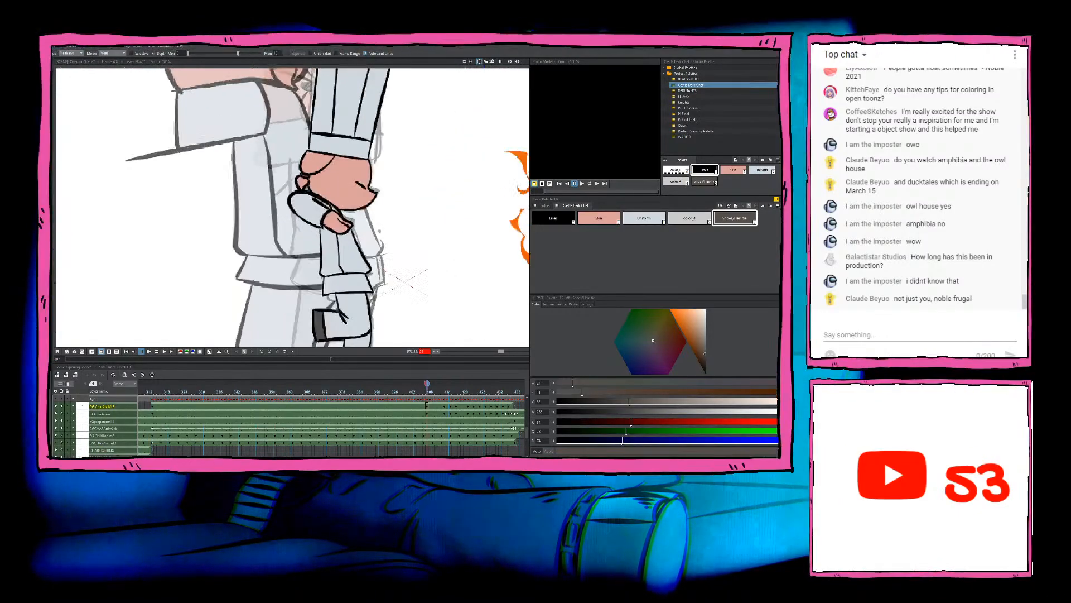
Step: Go to the next uncoloured chef drawing and fill its face, ear and ponytail with the Skin colour
{"action": "left_click", "coordinate": [445, 406]}
{"action": "scroll", "coordinate": [405, 226], "scroll_direction": "down", "scroll_amount": 2}
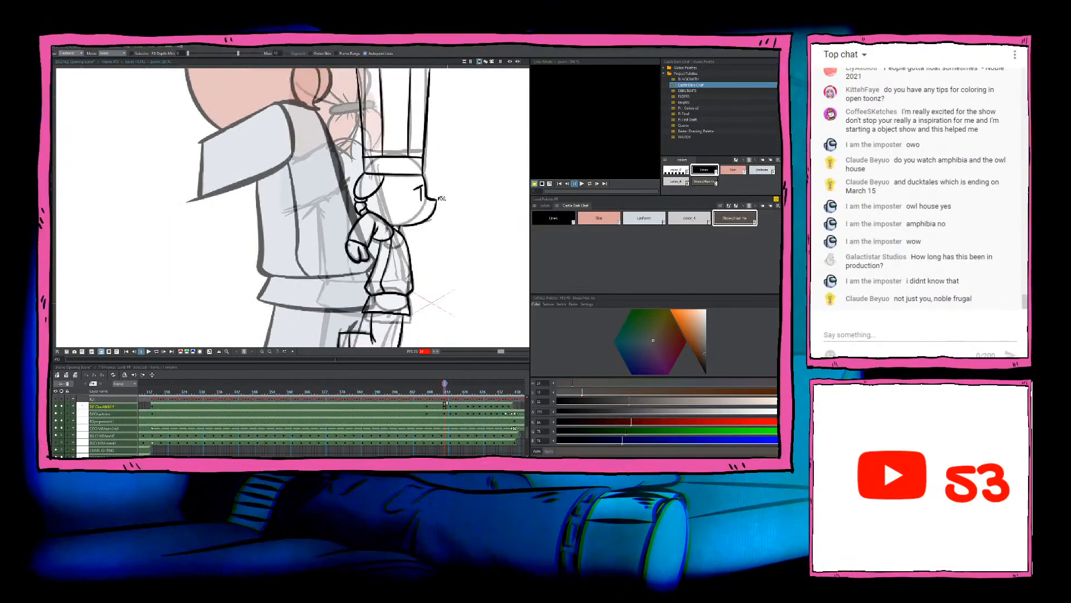
{"action": "left_click", "coordinate": [608, 220]}
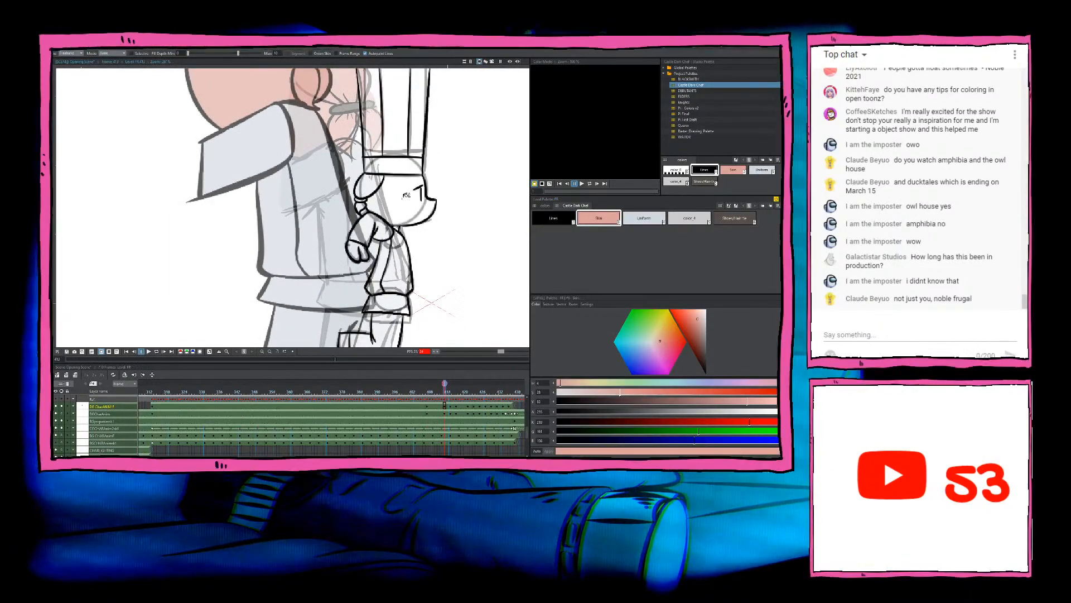
{"action": "scroll", "coordinate": [391, 167], "scroll_direction": "up", "scroll_amount": 1}
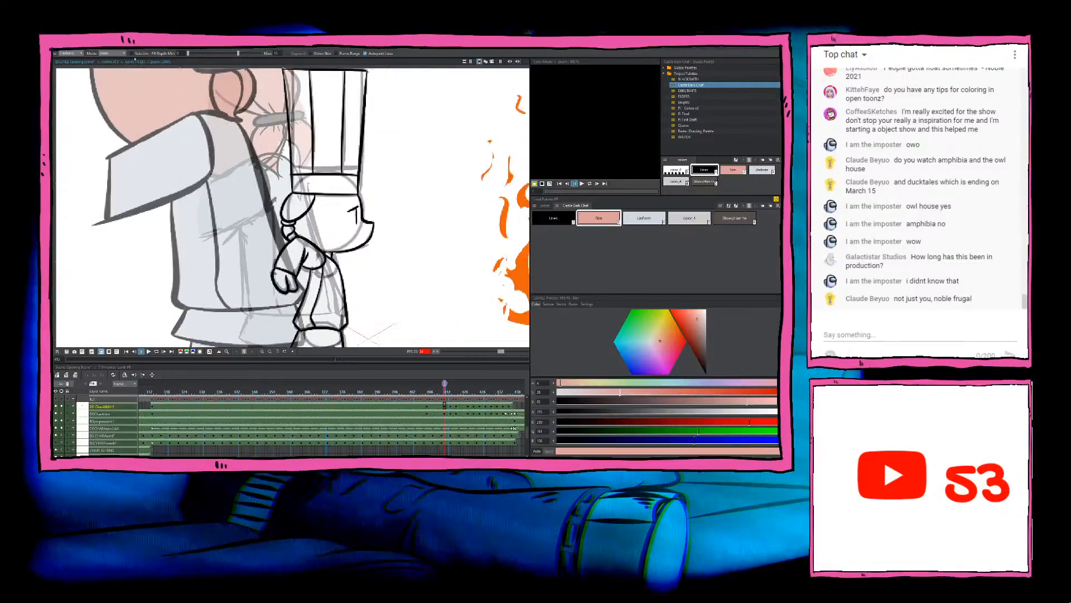
{"action": "left_click", "coordinate": [316, 221]}
{"action": "scroll", "coordinate": [351, 208], "scroll_direction": "up", "scroll_amount": 4}
{"action": "scroll", "coordinate": [350, 205], "scroll_direction": "up", "scroll_amount": 1}
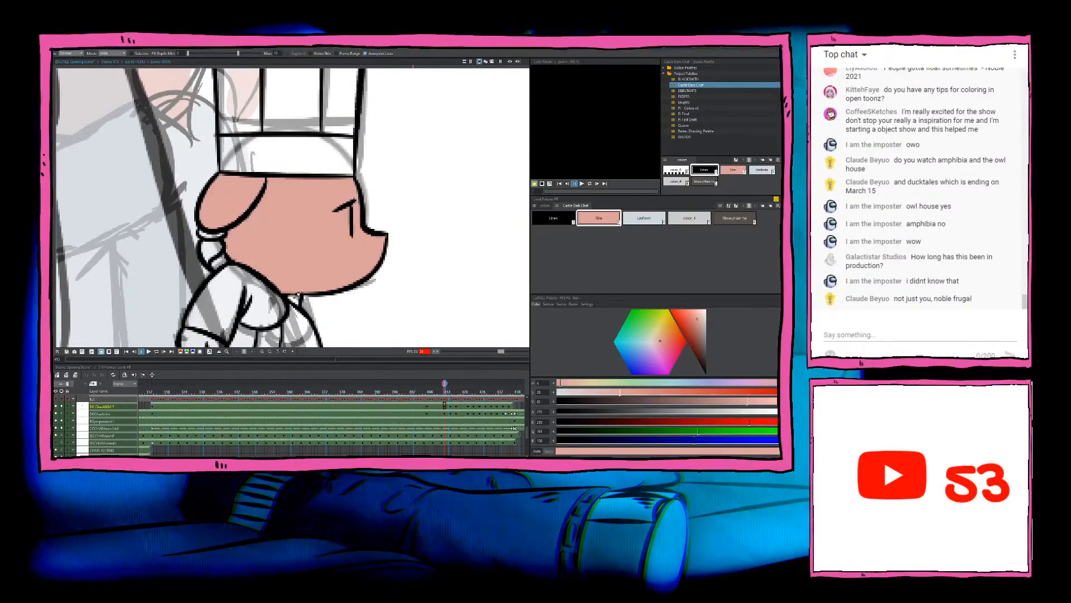
{"action": "scroll", "coordinate": [302, 300], "scroll_direction": "down", "scroll_amount": 2}
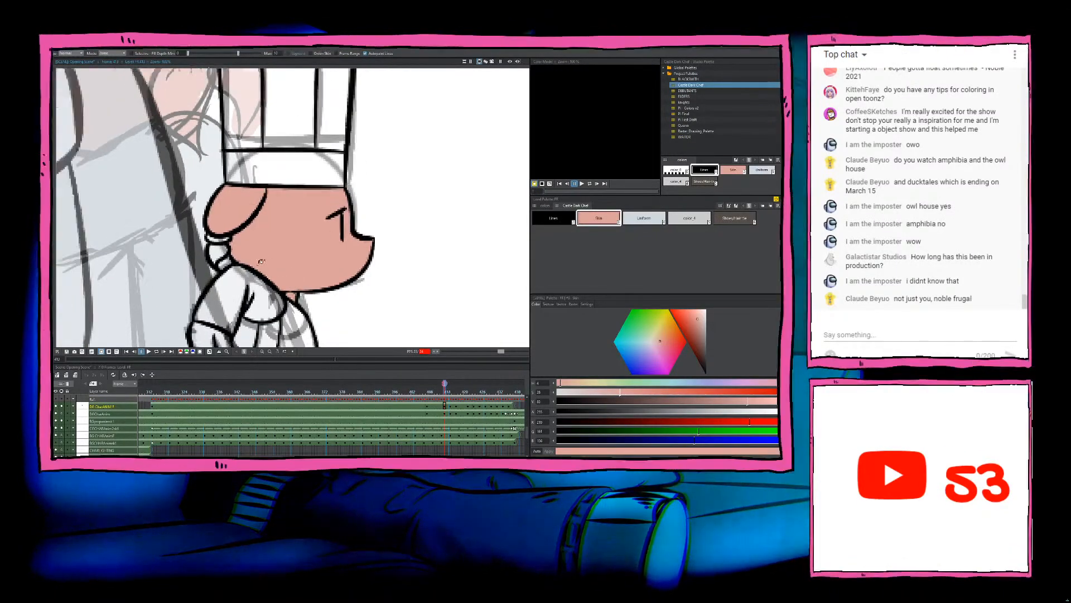
{"action": "scroll", "coordinate": [229, 254], "scroll_direction": "up", "scroll_amount": 3}
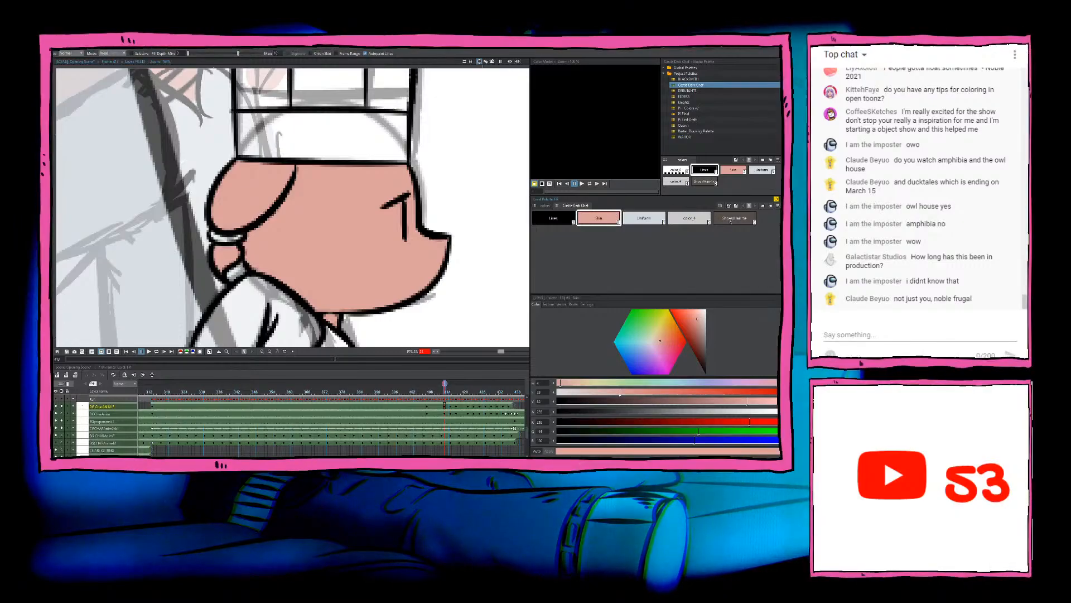
Step: Fill the hair tie below the ear with the dark brown shoe colour using a freehand fill
{"action": "left_click", "coordinate": [731, 220]}
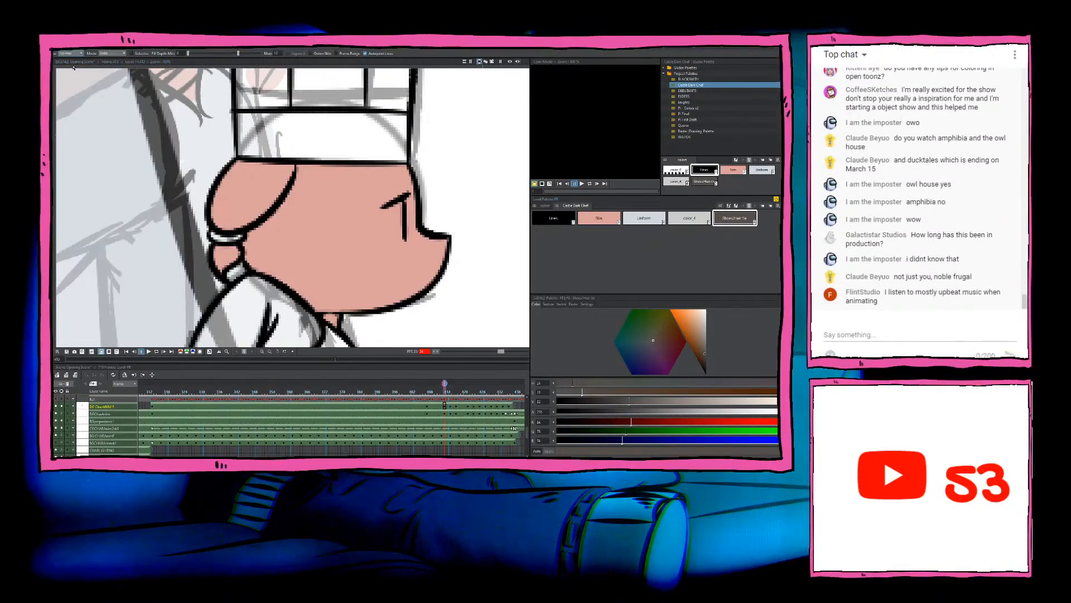
{"action": "mouse_move", "coordinate": [225, 216]}
{"action": "left_mouse_down"}
{"action": "mouse_move", "coordinate": [251, 247]}
{"action": "mouse_move", "coordinate": [250, 218]}
{"action": "left_mouse_up"}
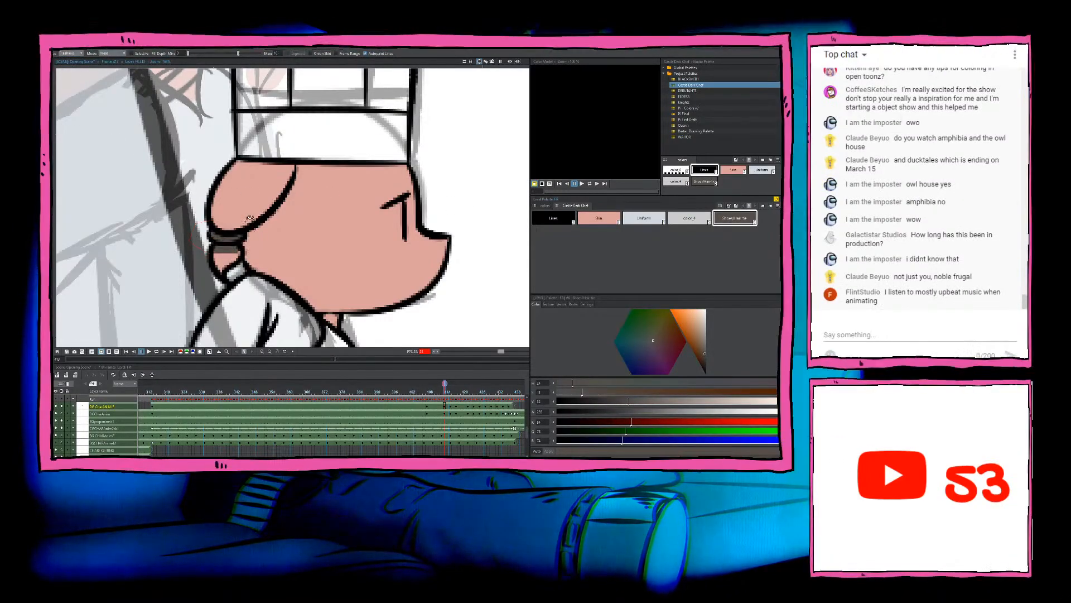
{"action": "scroll", "coordinate": [279, 218], "scroll_direction": "down", "scroll_amount": 6}
{"action": "scroll", "coordinate": [279, 219], "scroll_direction": "up", "scroll_amount": 4}
Step: Touch up the ponytail with the Skin colour, undoing the fill that spills over the hair tie
{"action": "left_click", "coordinate": [616, 222]}
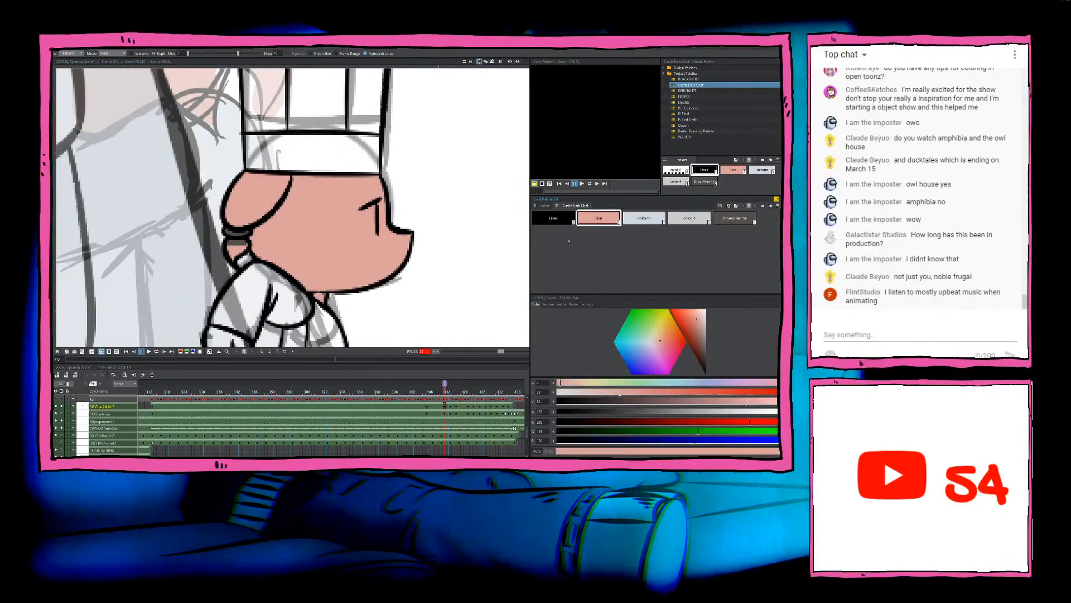
{"action": "left_click_drag", "start_coordinate": [244, 249], "coordinate": [264, 240]}
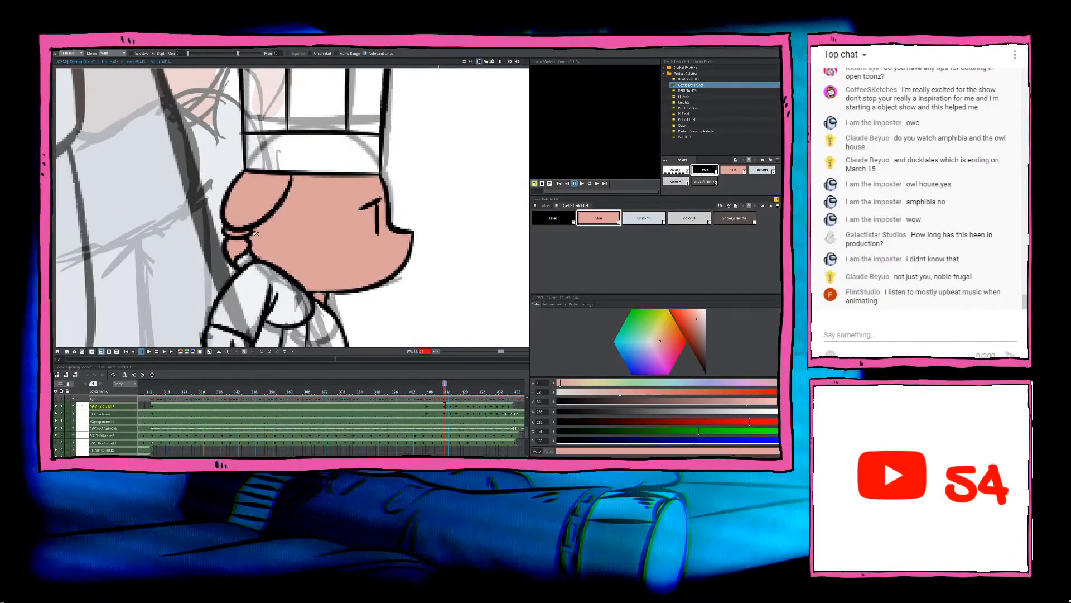
{"action": "key", "text": "ctrl+z"}
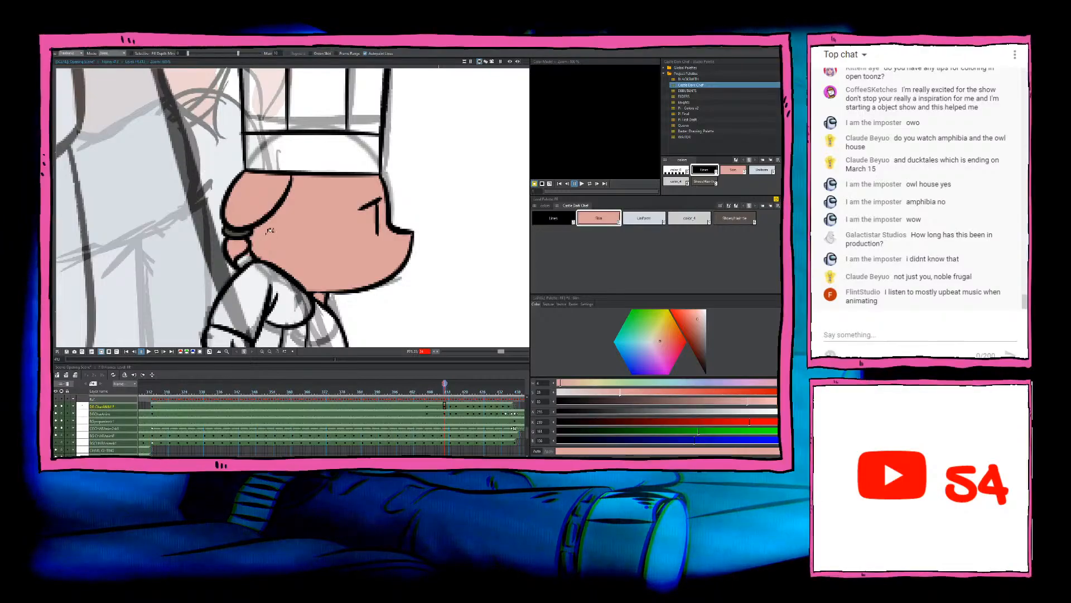
{"action": "scroll", "coordinate": [260, 236], "scroll_direction": "down", "scroll_amount": 3}
{"action": "scroll", "coordinate": [258, 236], "scroll_direction": "up", "scroll_amount": 4}
{"action": "mouse_move", "coordinate": [257, 237]}
{"action": "left_mouse_down"}
{"action": "mouse_move", "coordinate": [240, 229]}
{"action": "mouse_move", "coordinate": [255, 234]}
{"action": "mouse_move", "coordinate": [260, 317]}
{"action": "left_mouse_up"}
{"action": "scroll", "coordinate": [273, 223], "scroll_direction": "down", "scroll_amount": 6}
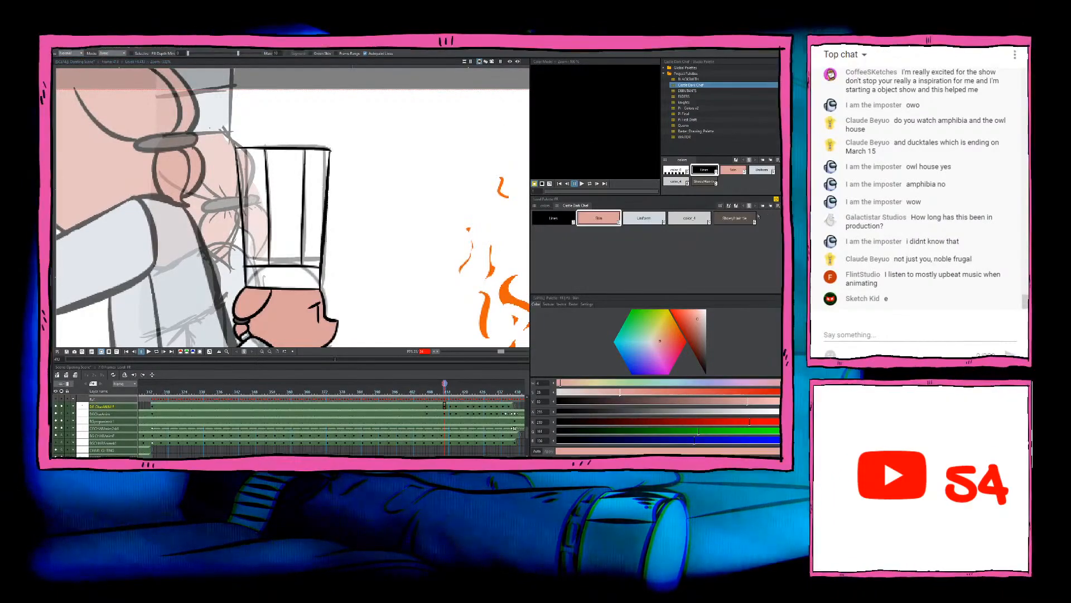
Step: Fill the chef hat's panels and band with the Uniform colour, including the leftover gaps along its outline
{"action": "left_click", "coordinate": [644, 218]}
{"action": "left_click_drag", "start_coordinate": [276, 218], "coordinate": [311, 264]}
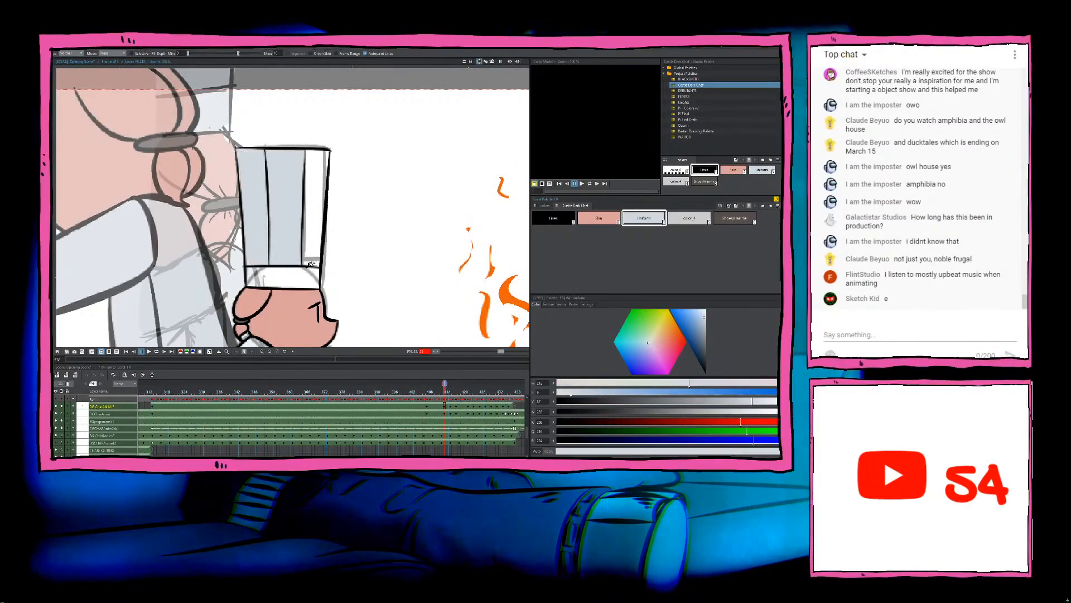
{"action": "left_click", "coordinate": [311, 265]}
{"action": "scroll", "coordinate": [311, 282], "scroll_direction": "up", "scroll_amount": 3}
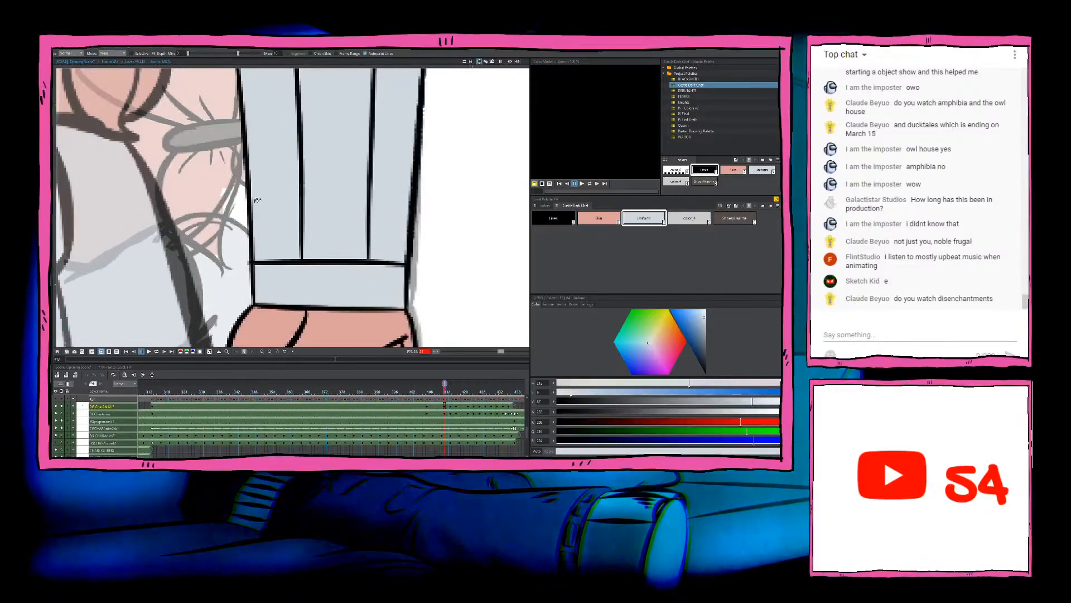
{"action": "mouse_move", "coordinate": [263, 205]}
{"action": "left_mouse_down"}
{"action": "mouse_move", "coordinate": [240, 272]}
{"action": "mouse_move", "coordinate": [239, 164]}
{"action": "left_mouse_up"}
{"action": "scroll", "coordinate": [241, 272], "scroll_direction": "down", "scroll_amount": 2}
{"action": "scroll", "coordinate": [241, 272], "scroll_direction": "down", "scroll_amount": 2}
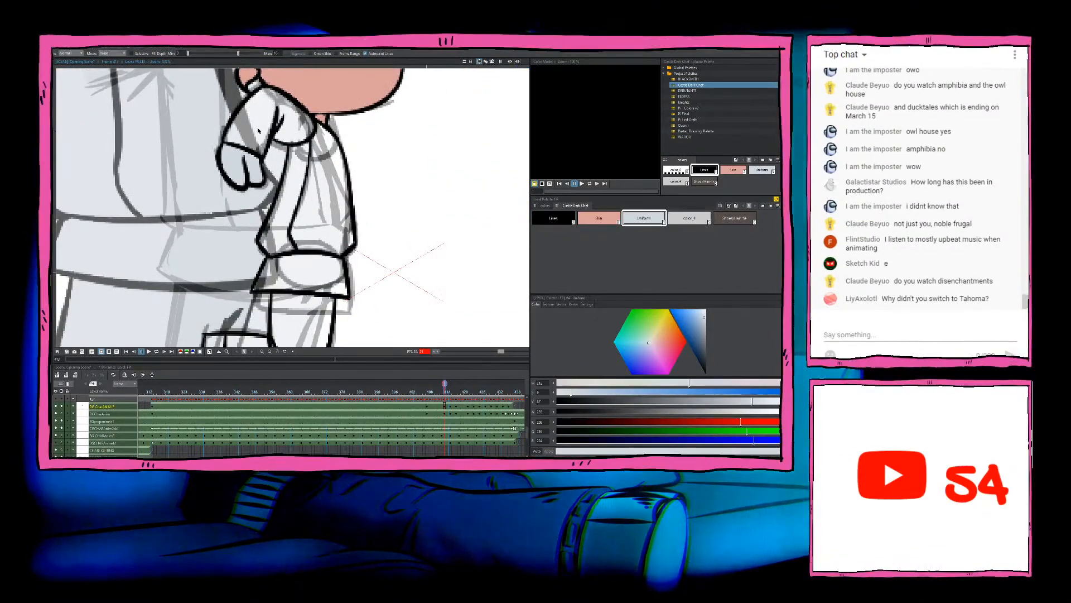
Step: Fill the jacket's sleeve and torso sections with the Uniform colour and check the small gaps around the arm
{"action": "scroll", "coordinate": [262, 149], "scroll_direction": "down", "scroll_amount": 1}
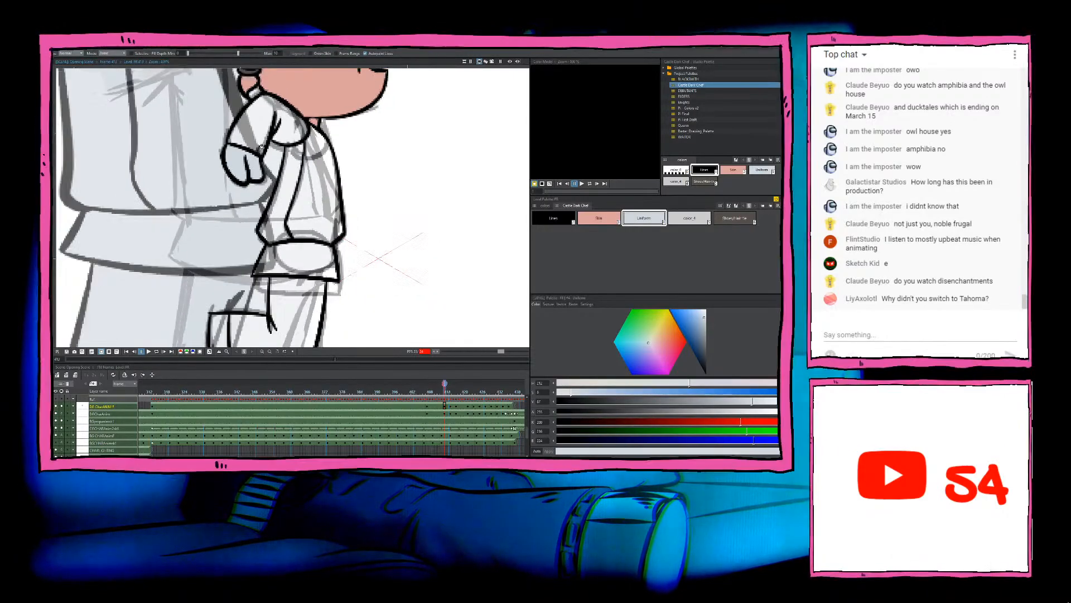
{"action": "key", "text": "ctrl+z"}
{"action": "left_click", "coordinate": [272, 118]}
{"action": "left_click", "coordinate": [313, 151]}
{"action": "left_click", "coordinate": [285, 190]}
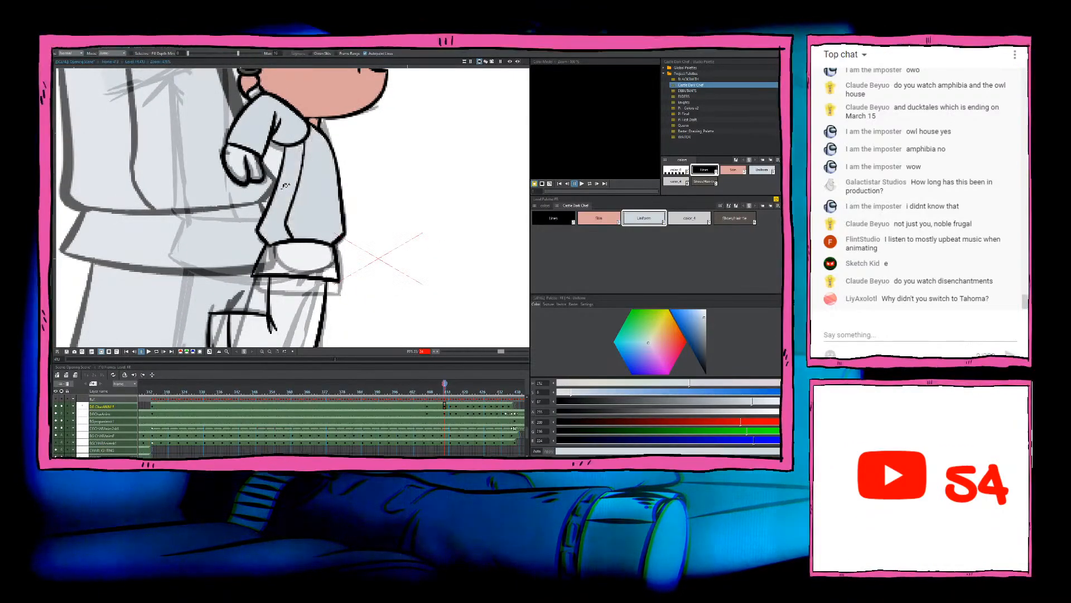
{"action": "scroll", "coordinate": [269, 141], "scroll_direction": "up", "scroll_amount": 7}
{"action": "scroll", "coordinate": [251, 165], "scroll_direction": "up", "scroll_amount": 2}
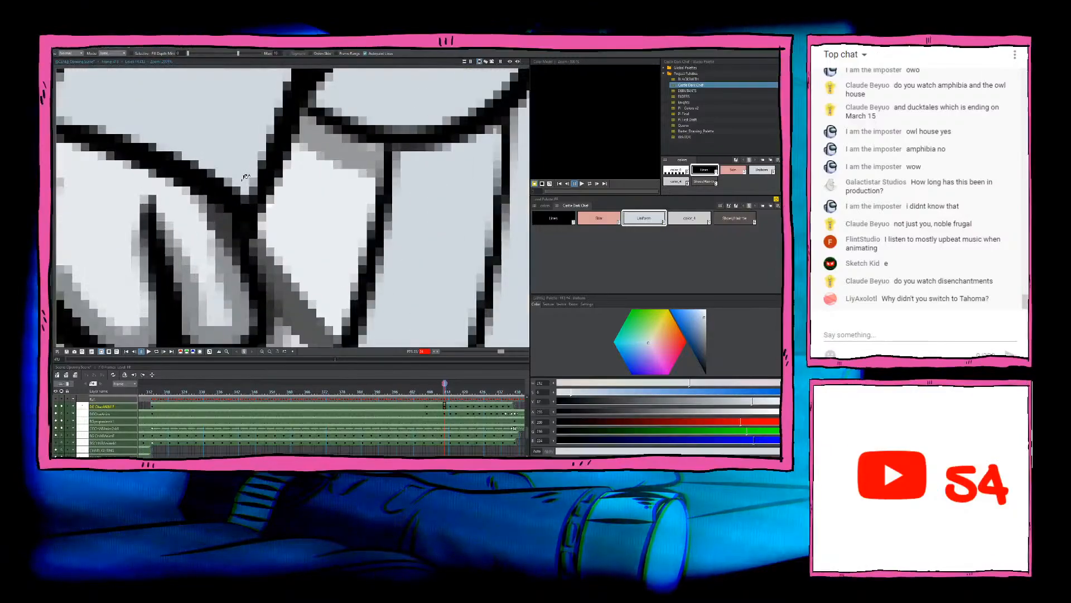
{"action": "scroll", "coordinate": [253, 166], "scroll_direction": "down", "scroll_amount": 3}
{"action": "scroll", "coordinate": [254, 167], "scroll_direction": "up", "scroll_amount": 3}
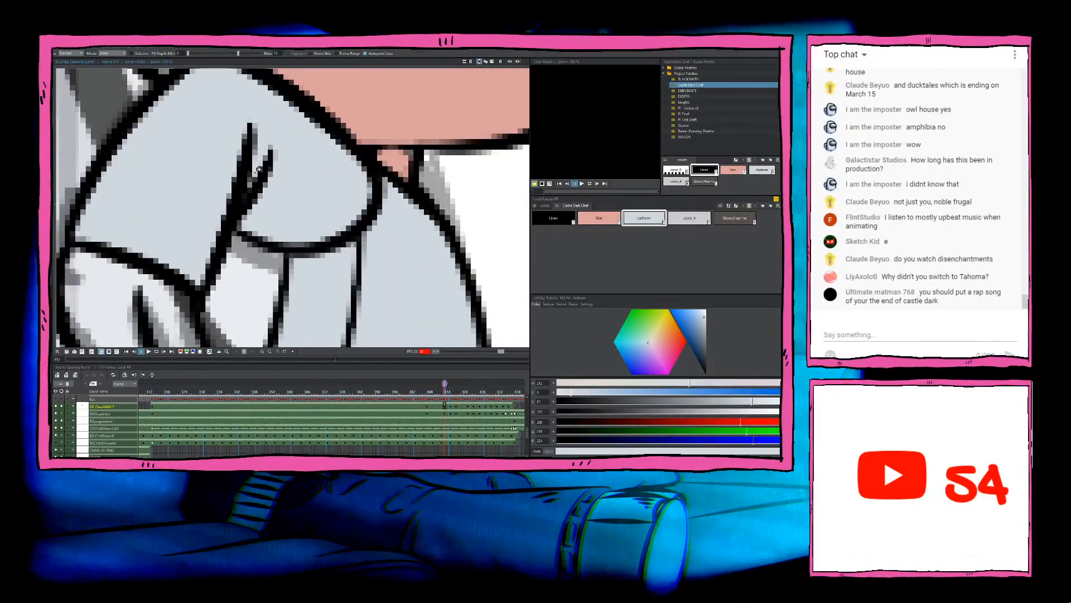
{"action": "scroll", "coordinate": [251, 184], "scroll_direction": "down", "scroll_amount": 4}
{"action": "scroll", "coordinate": [270, 209], "scroll_direction": "up", "scroll_amount": 4}
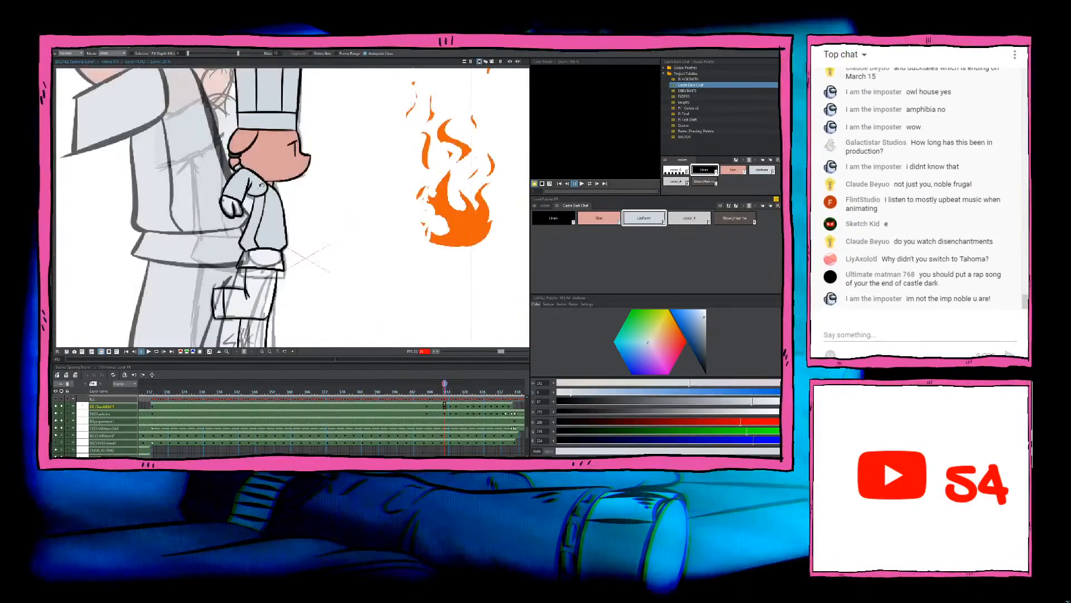
Step: Fill the jacket's lower hem and both trouser legs with the Uniform colour
{"action": "scroll", "coordinate": [269, 210], "scroll_direction": "up", "scroll_amount": 5}
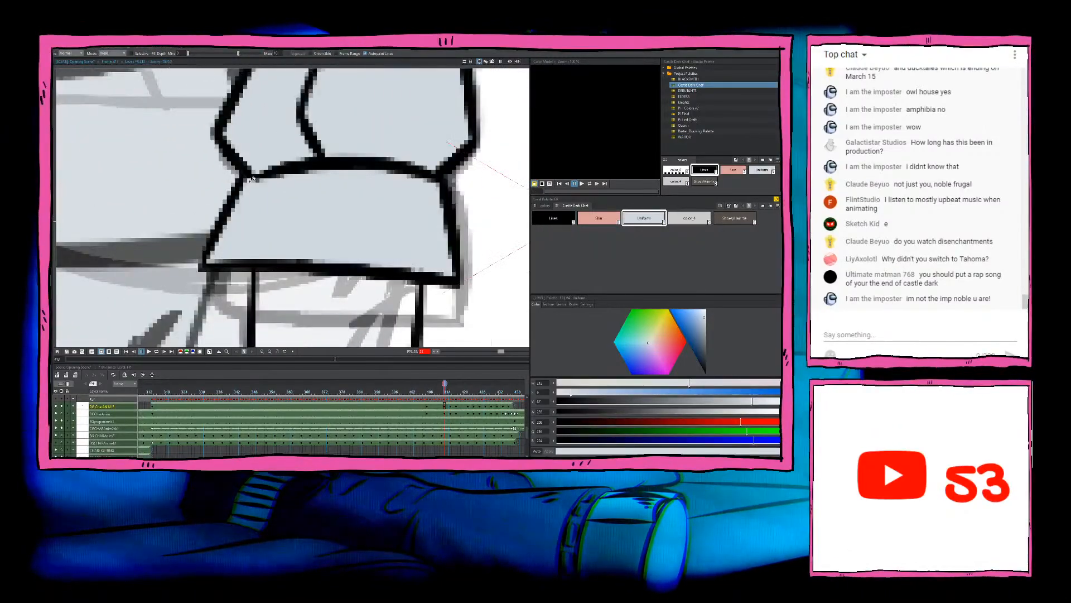
{"action": "scroll", "coordinate": [251, 177], "scroll_direction": "down", "scroll_amount": 4}
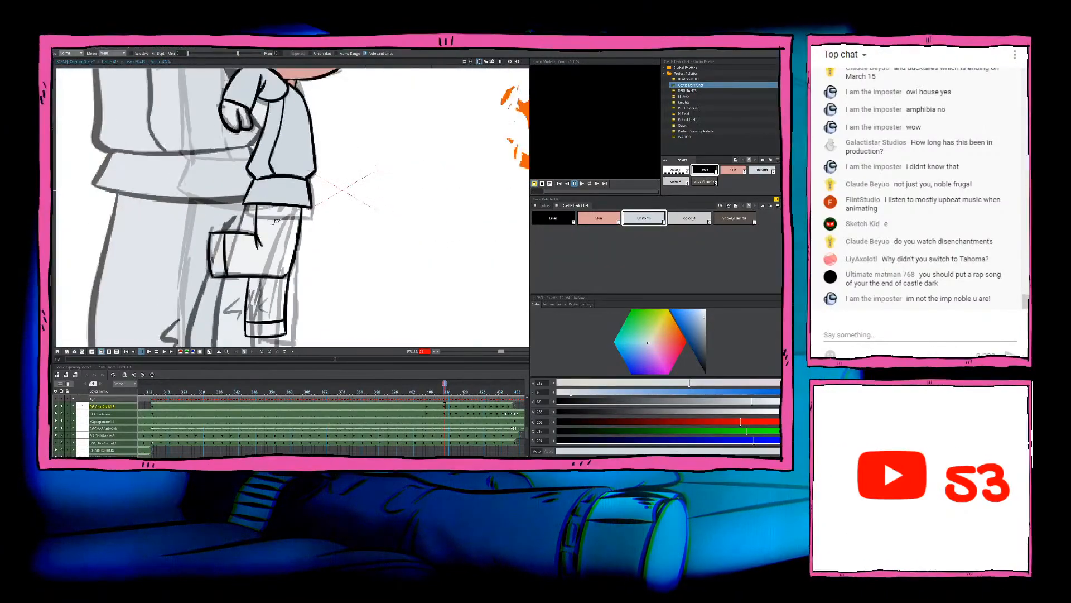
{"action": "scroll", "coordinate": [232, 254], "scroll_direction": "up", "scroll_amount": 3}
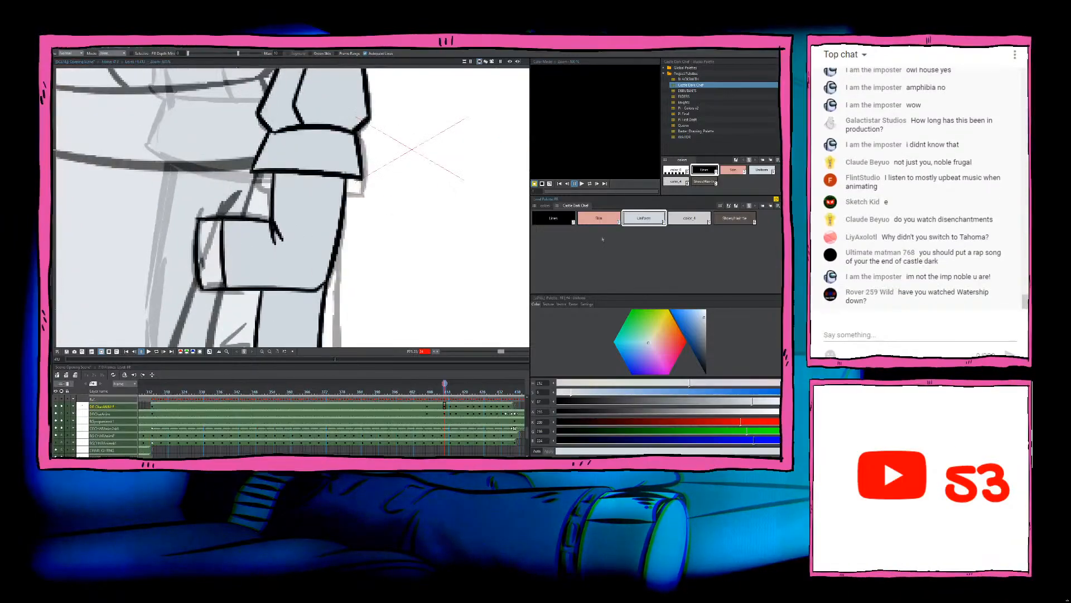
Step: Fill both shoes of this drawing with the dark brown shoe colour
{"action": "left_click", "coordinate": [735, 218]}
{"action": "left_click", "coordinate": [205, 249]}
{"action": "scroll", "coordinate": [209, 251], "scroll_direction": "down", "scroll_amount": 3}
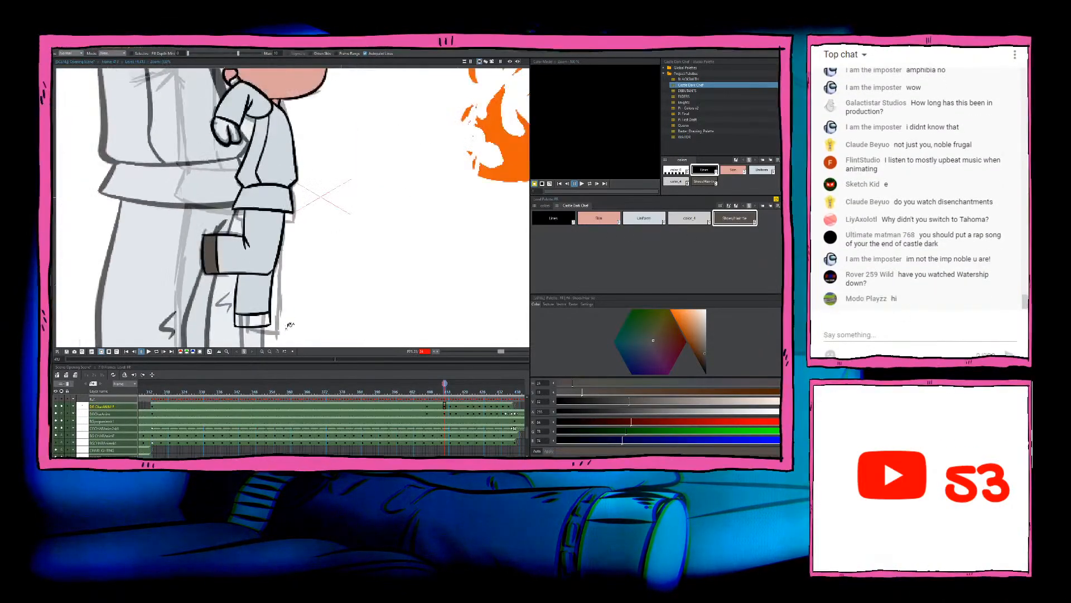
{"action": "left_click", "coordinate": [263, 320]}
Step: Advance to the next uncoloured chef drawing and fill both of its shoes with the dark brown shoe colour
{"action": "key", "text": "period"}
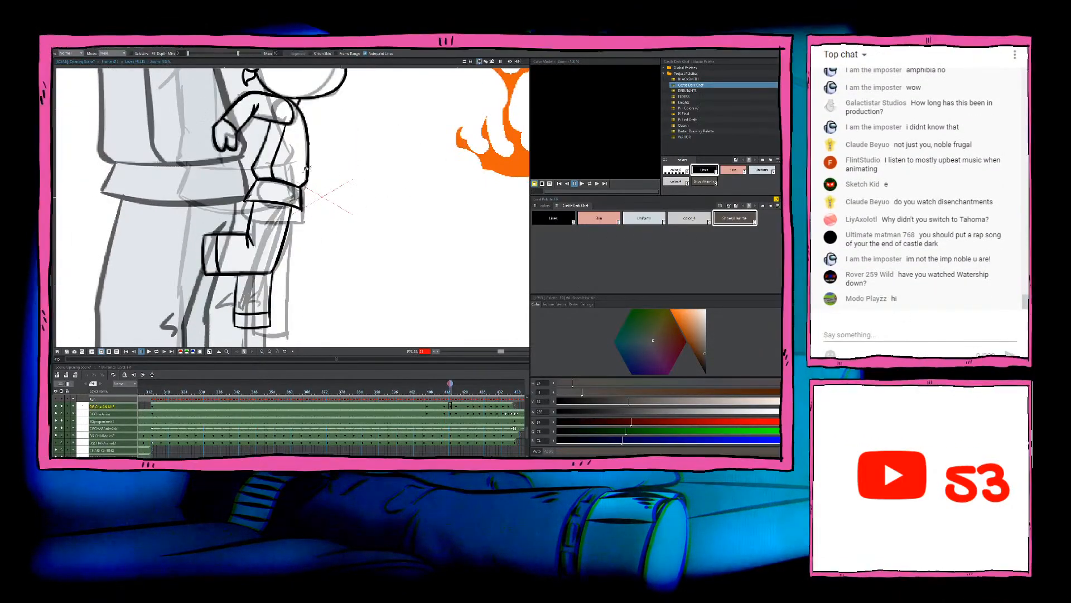
{"action": "key", "text": "period"}
{"action": "left_click", "coordinate": [214, 275]}
{"action": "scroll", "coordinate": [215, 275], "scroll_direction": "down", "scroll_amount": 1}
{"action": "scroll", "coordinate": [215, 274], "scroll_direction": "up", "scroll_amount": 4}
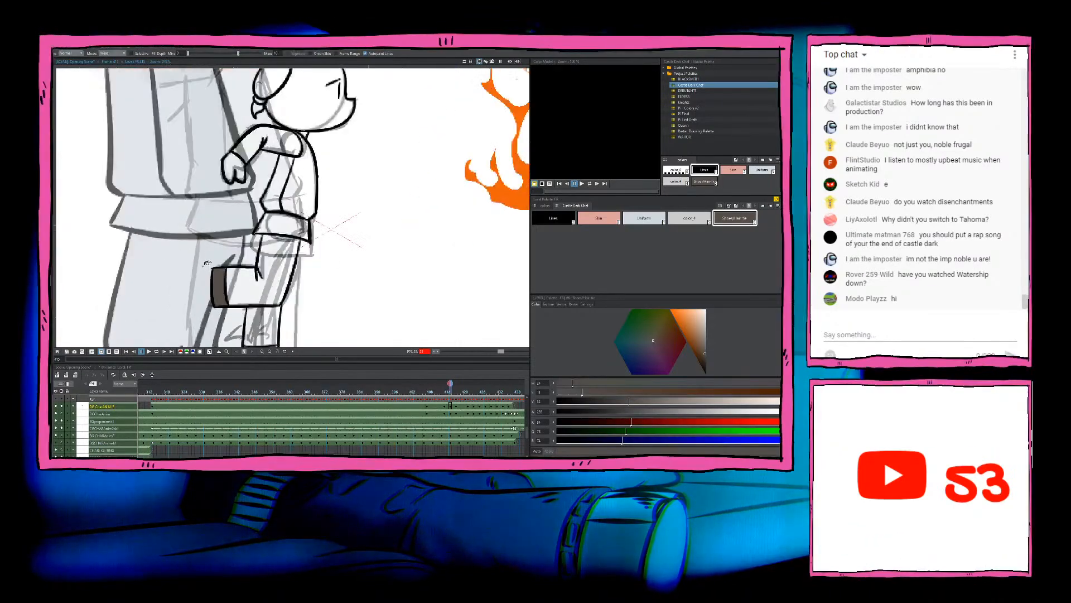
{"action": "scroll", "coordinate": [284, 261], "scroll_direction": "down", "scroll_amount": 5}
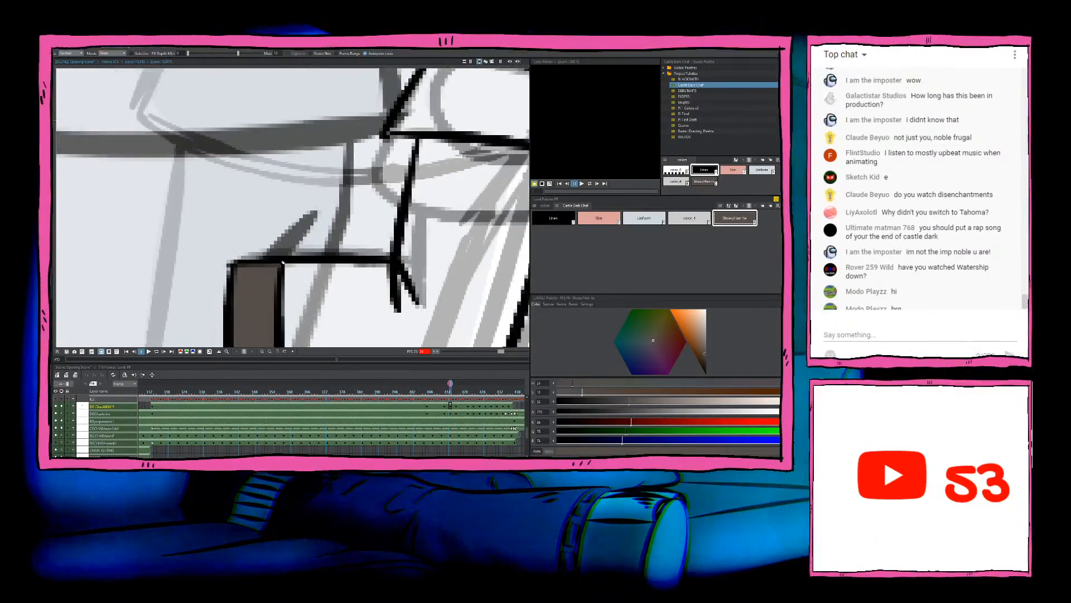
{"action": "scroll", "coordinate": [291, 270], "scroll_direction": "up", "scroll_amount": 2}
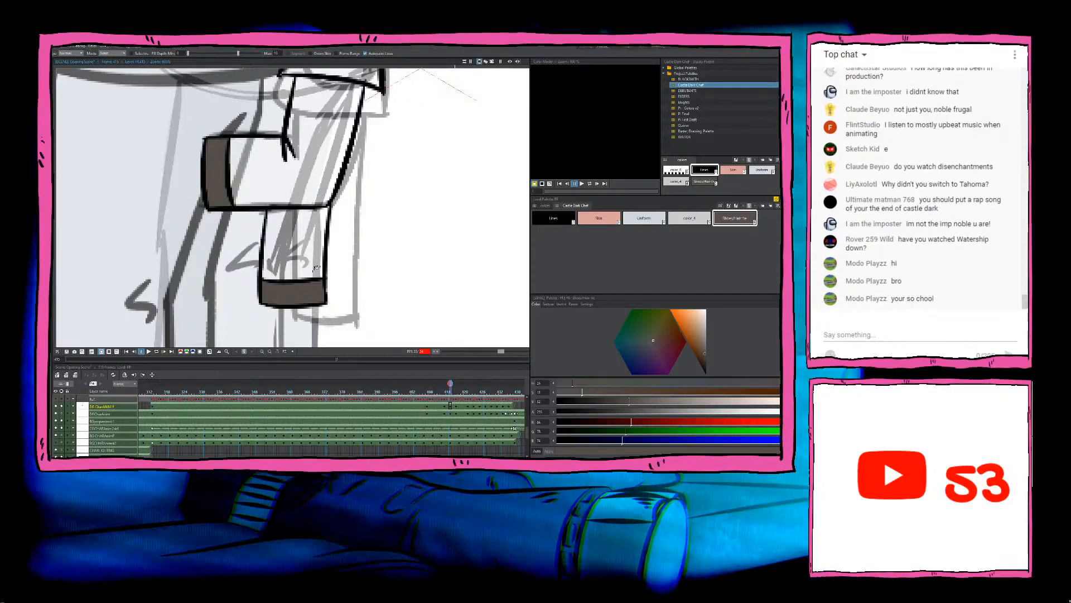
{"action": "scroll", "coordinate": [316, 262], "scroll_direction": "down", "scroll_amount": 7}
Step: Fill the hair tie between the ear and ponytail with the same dark brown colour
{"action": "left_click_drag", "start_coordinate": [306, 95], "coordinate": [295, 223]}
{"action": "scroll", "coordinate": [295, 184], "scroll_direction": "up", "scroll_amount": 4}
{"action": "scroll", "coordinate": [276, 167], "scroll_direction": "up", "scroll_amount": 2}
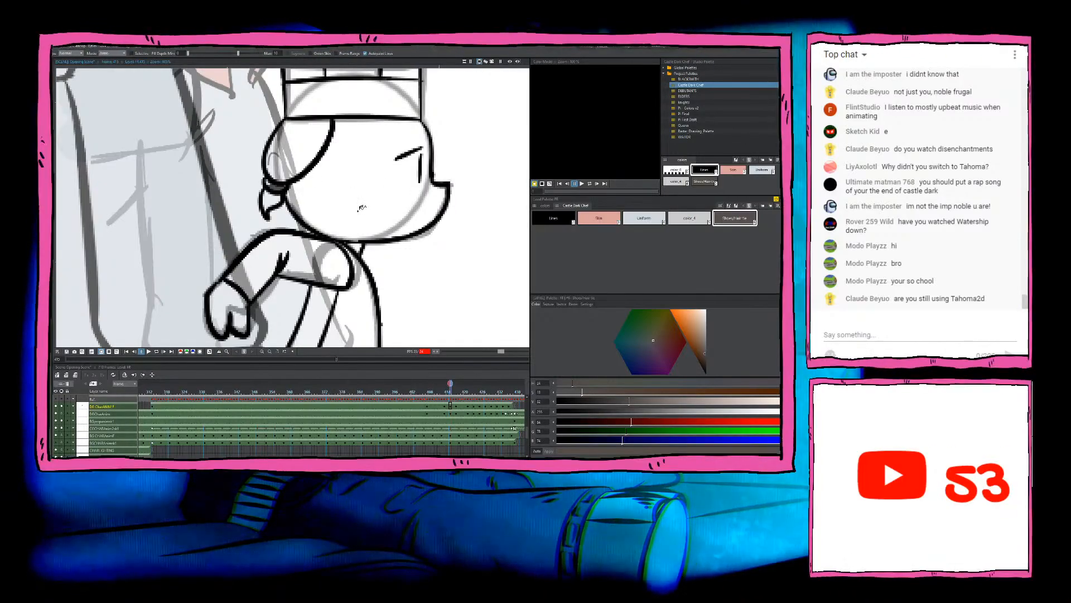
{"action": "scroll", "coordinate": [360, 208], "scroll_direction": "down", "scroll_amount": 4}
{"action": "scroll", "coordinate": [306, 198], "scroll_direction": "up", "scroll_amount": 4}
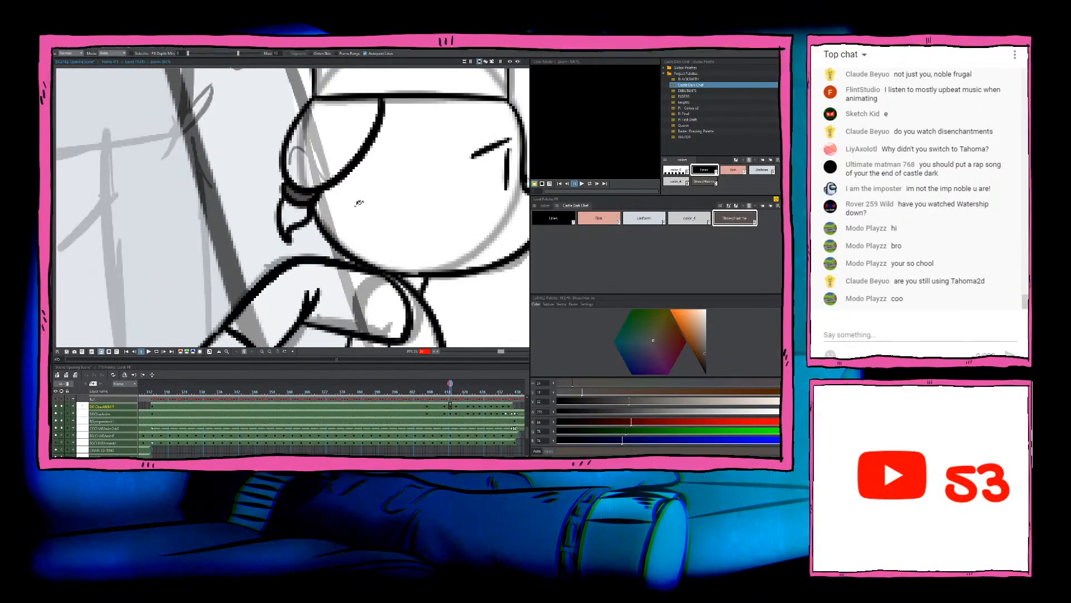
{"action": "scroll", "coordinate": [362, 203], "scroll_direction": "down", "scroll_amount": 2}
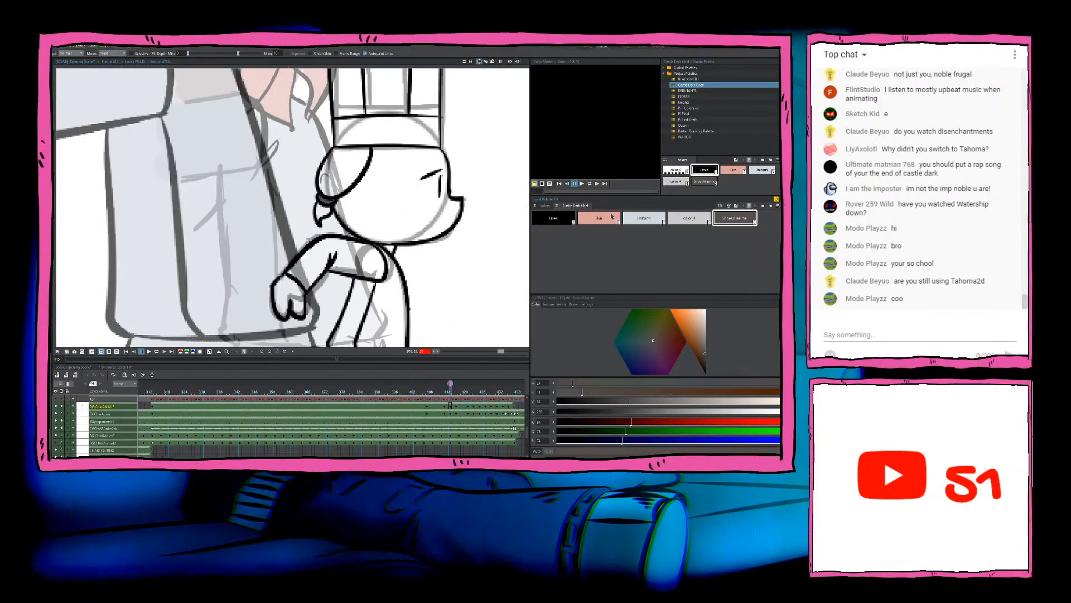
Step: Fill this drawing's face, ear, ponytail and hand with the Skin colour
{"action": "left_click", "coordinate": [612, 217]}
{"action": "left_click", "coordinate": [357, 198]}
{"action": "left_click", "coordinate": [342, 176]}
{"action": "left_click", "coordinate": [324, 212]}
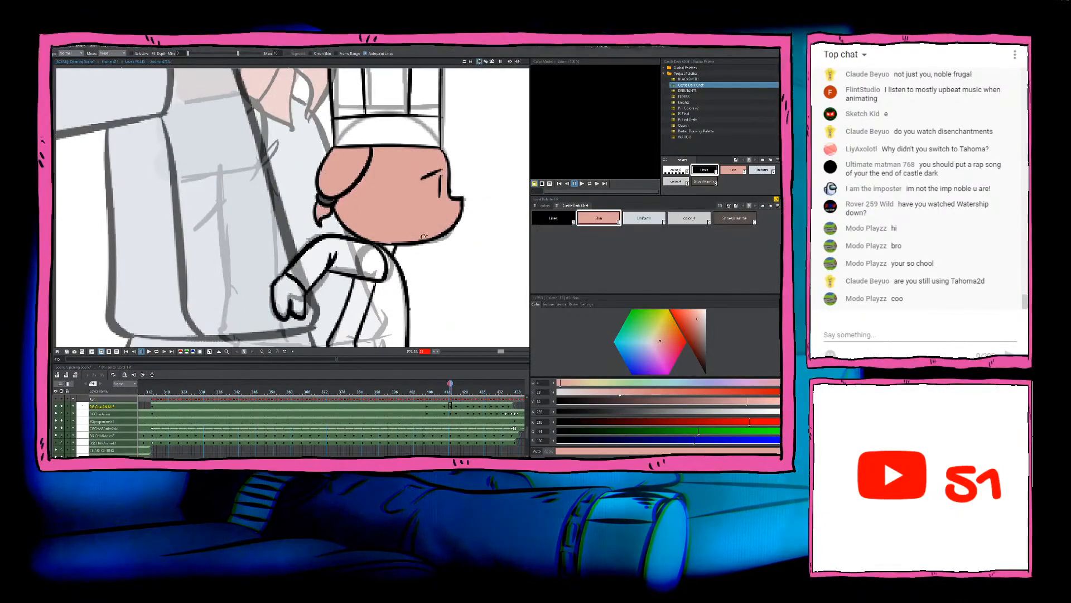
{"action": "left_click", "coordinate": [298, 293]}
{"action": "scroll", "coordinate": [298, 293], "scroll_direction": "down", "scroll_amount": 3}
Step: Go back to the previous drawing and fill its uncoloured hand with the Skin colour
{"action": "key", "text": "Left"}
{"action": "key", "text": "Right"}
{"action": "key", "text": "Left"}
{"action": "left_click", "coordinate": [292, 285]}
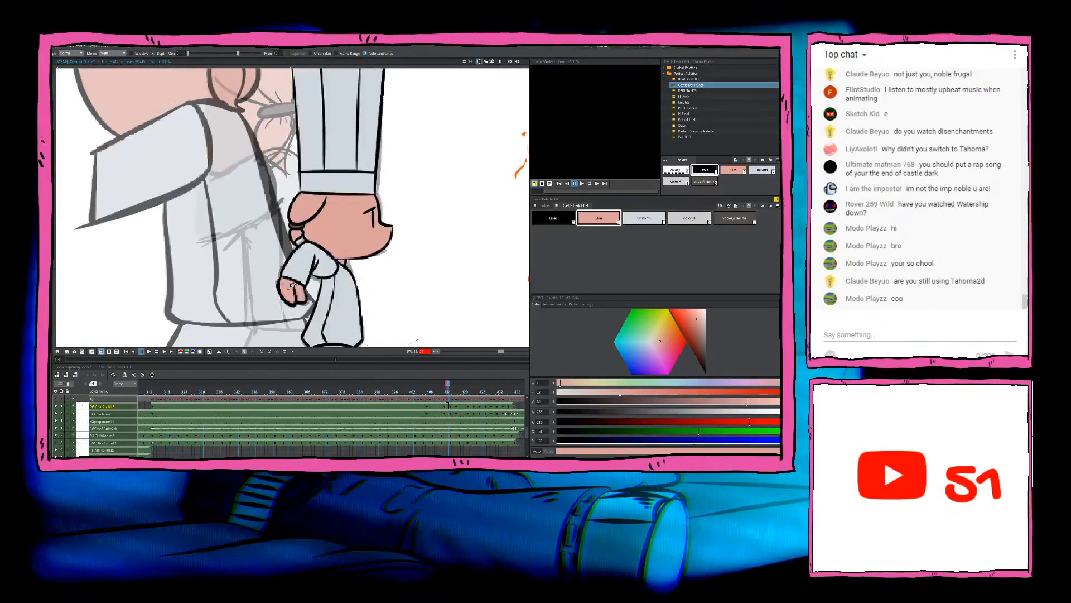
Step: Advance to the next chef drawing and fill its sleeve and jacket sections with the Uniform colour
{"action": "key", "text": "Right"}
{"action": "left_click_drag", "start_coordinate": [352, 278], "coordinate": [318, 243]}
{"action": "key", "text": "Left"}
{"action": "key", "text": "Right"}
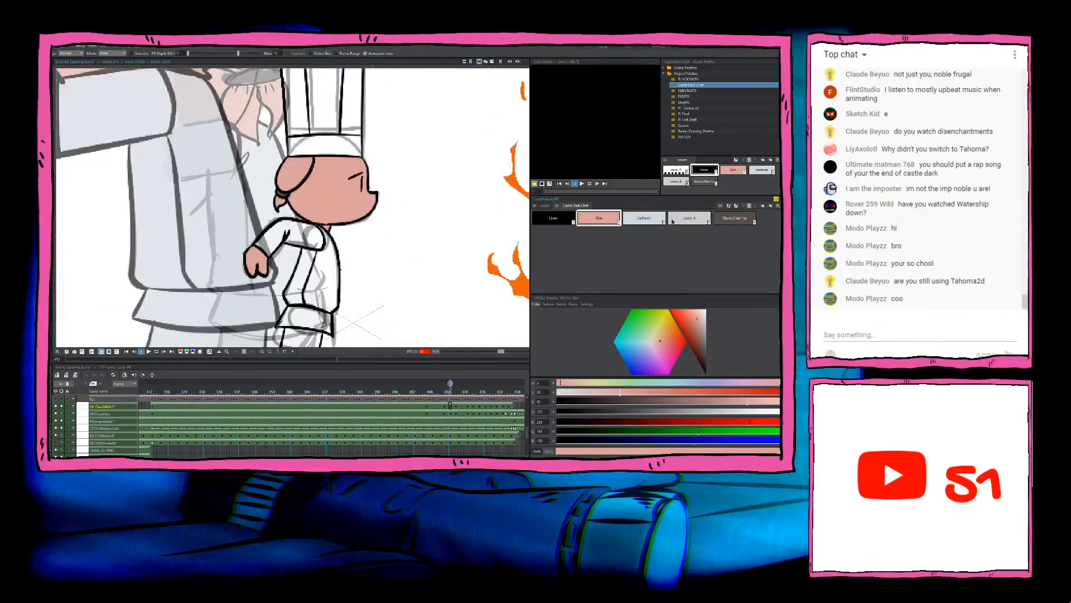
{"action": "left_click", "coordinate": [644, 218]}
{"action": "left_click", "coordinate": [305, 237]}
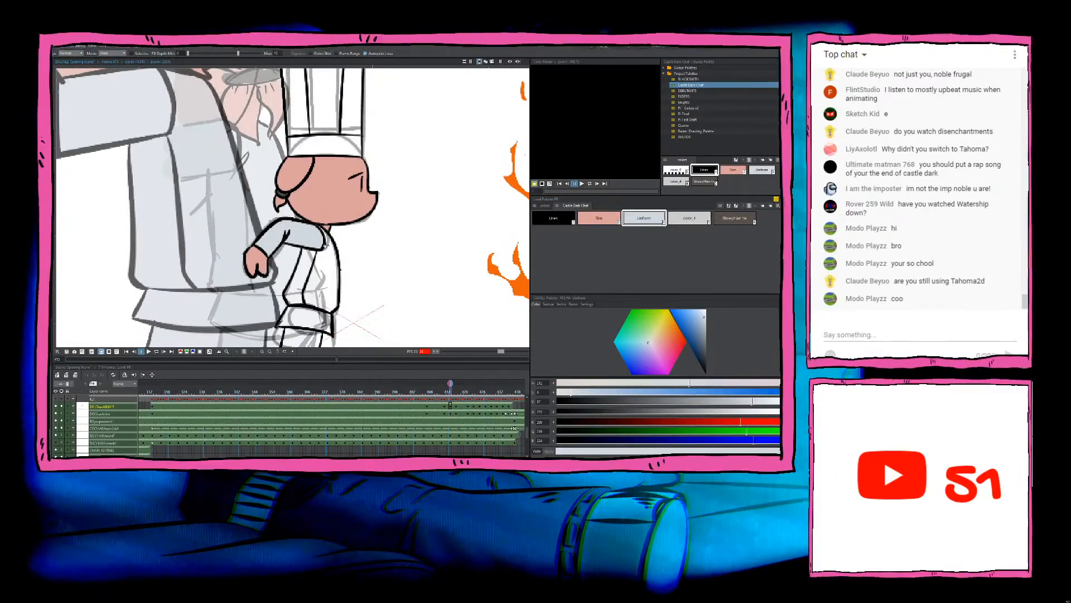
{"action": "left_click", "coordinate": [326, 257]}
{"action": "left_click", "coordinate": [303, 276]}
Step: Fill the jacket's hem and both trouser legs of this drawing with the Uniform colour
{"action": "scroll", "coordinate": [320, 235], "scroll_direction": "up", "scroll_amount": 9}
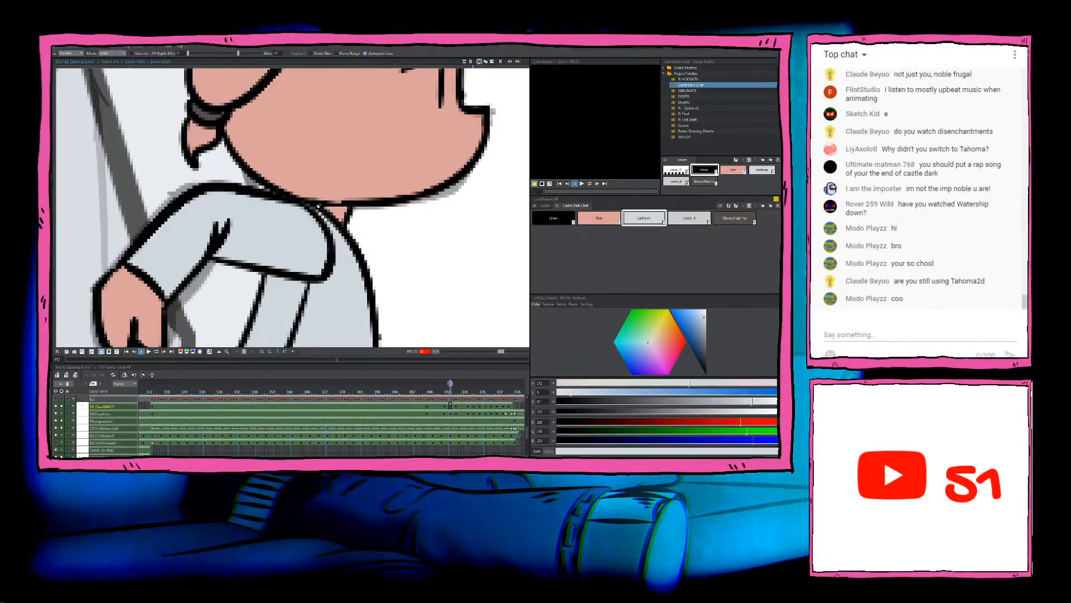
{"action": "scroll", "coordinate": [322, 215], "scroll_direction": "down", "scroll_amount": 8}
{"action": "scroll", "coordinate": [313, 246], "scroll_direction": "up", "scroll_amount": 4}
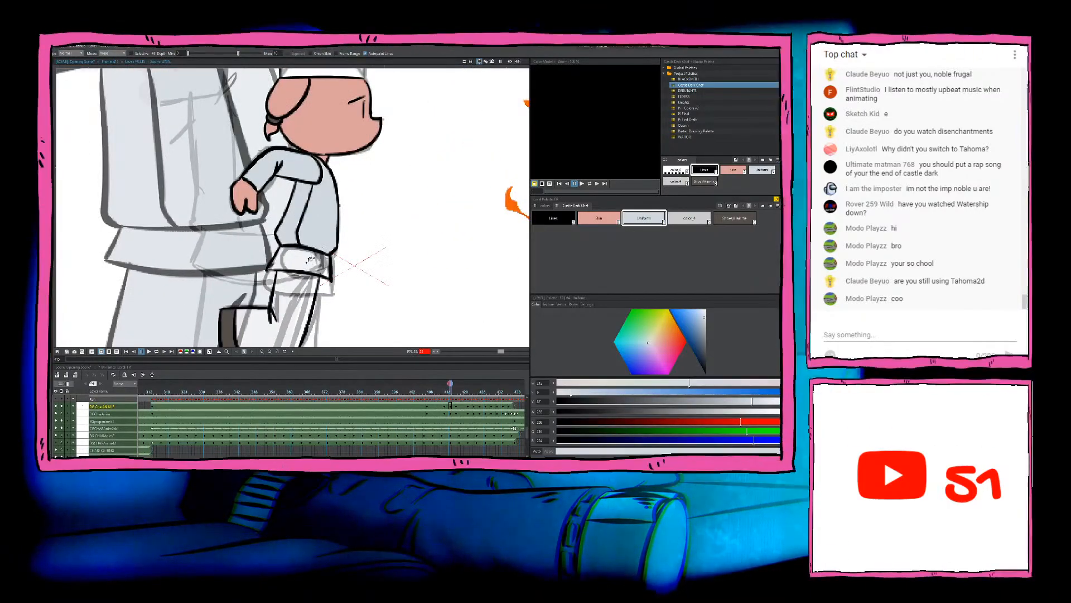
{"action": "scroll", "coordinate": [313, 246], "scroll_direction": "up", "scroll_amount": 2}
{"action": "scroll", "coordinate": [303, 304], "scroll_direction": "down", "scroll_amount": 3}
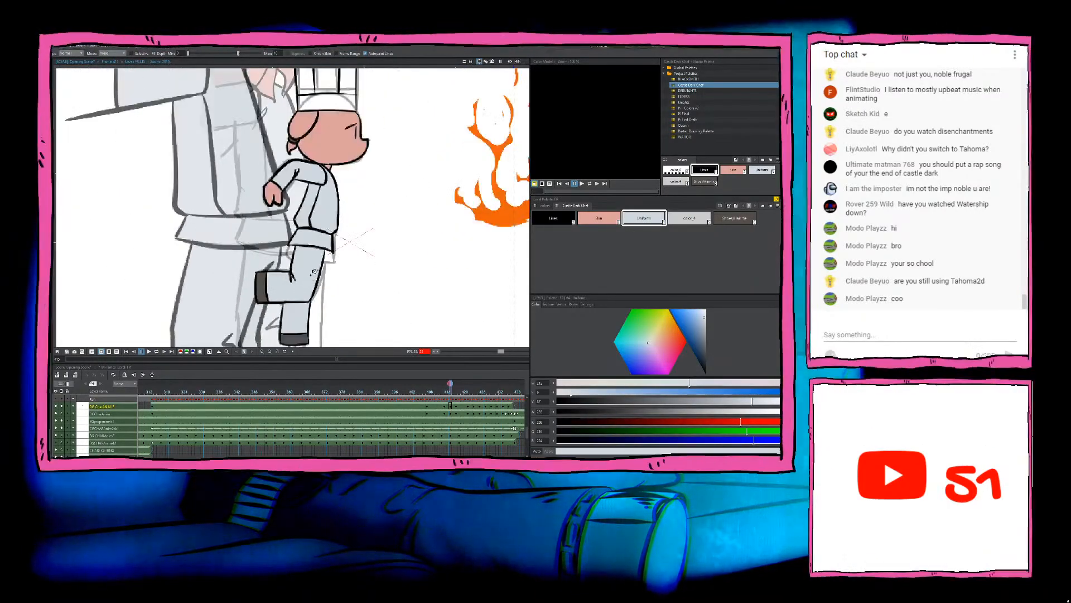
{"action": "scroll", "coordinate": [315, 202], "scroll_direction": "up", "scroll_amount": 5}
Step: Fill the hat's pleats and band with the Uniform colour and compare the drawing with the previous one
{"action": "left_click", "coordinate": [316, 202]}
{"action": "left_click", "coordinate": [312, 241]}
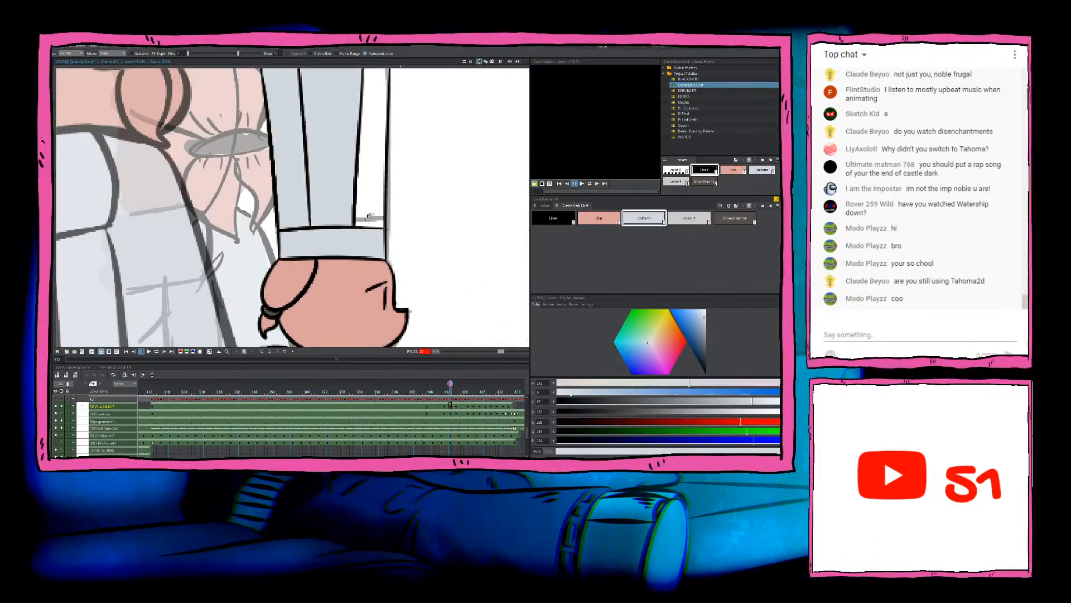
{"action": "left_click", "coordinate": [370, 216]}
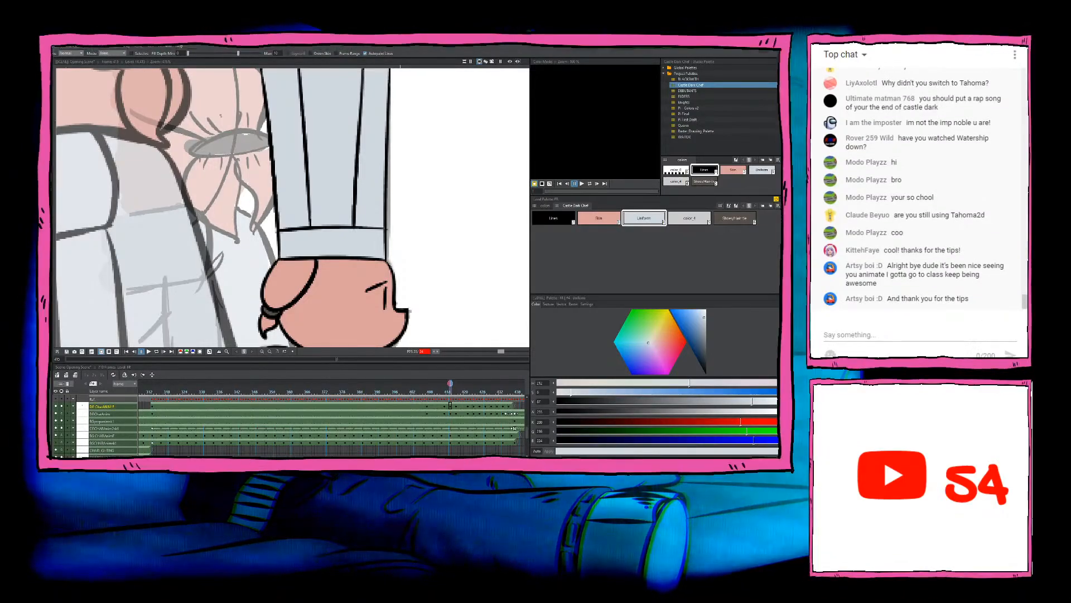
{"action": "scroll", "coordinate": [359, 286], "scroll_direction": "down", "scroll_amount": 7}
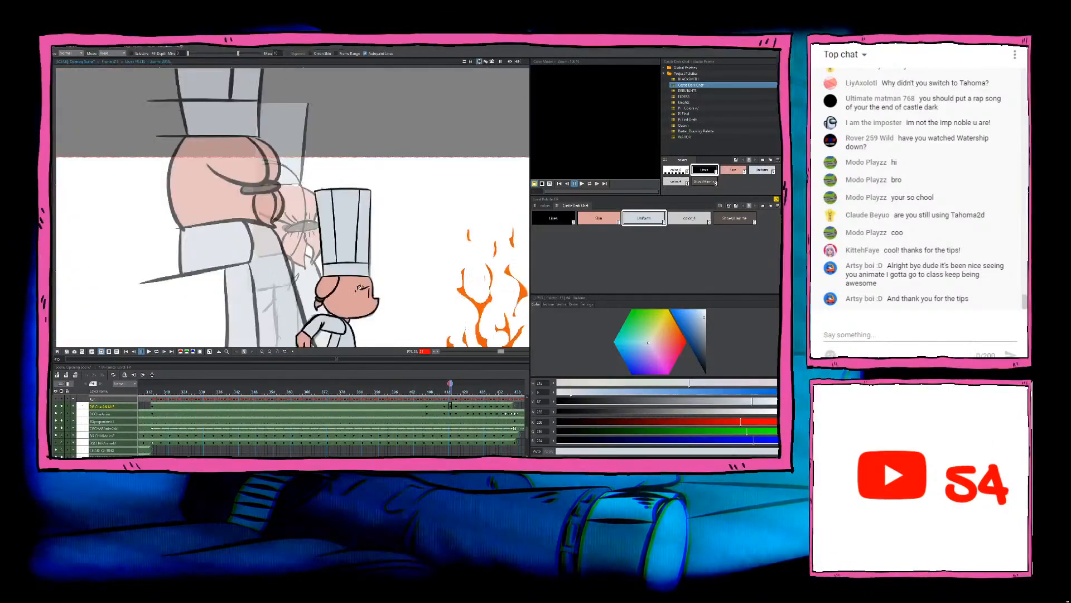
{"action": "left_click_drag", "start_coordinate": [360, 287], "coordinate": [333, 216]}
{"action": "key", "text": "Left"}
{"action": "key", "text": "Right"}
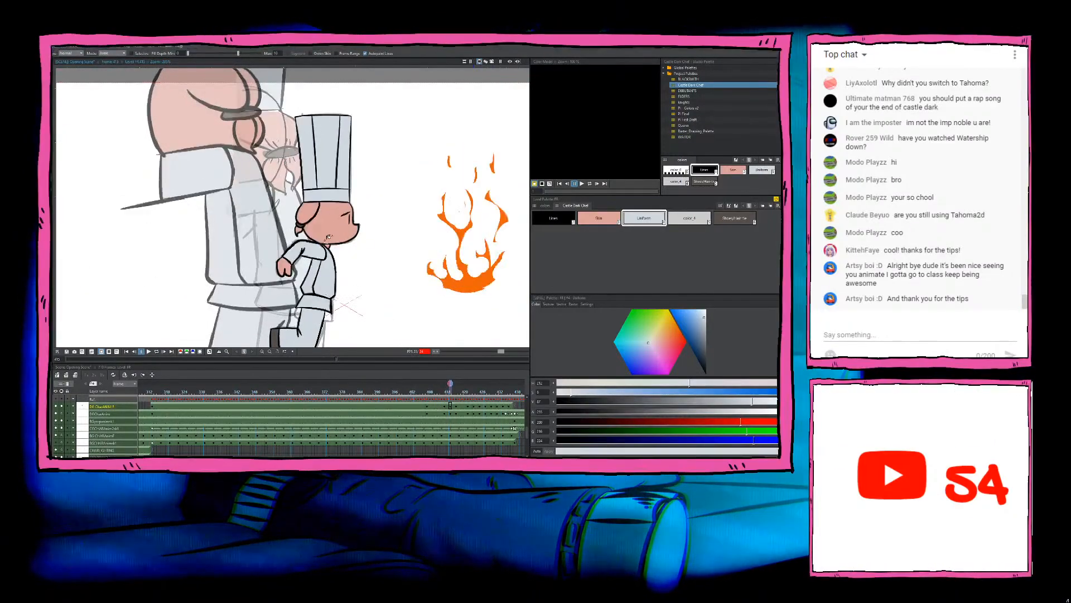
{"action": "key", "text": "Left"}
{"action": "key", "text": "Right"}
{"action": "key", "text": "Right"}
{"action": "key", "text": "Right"}
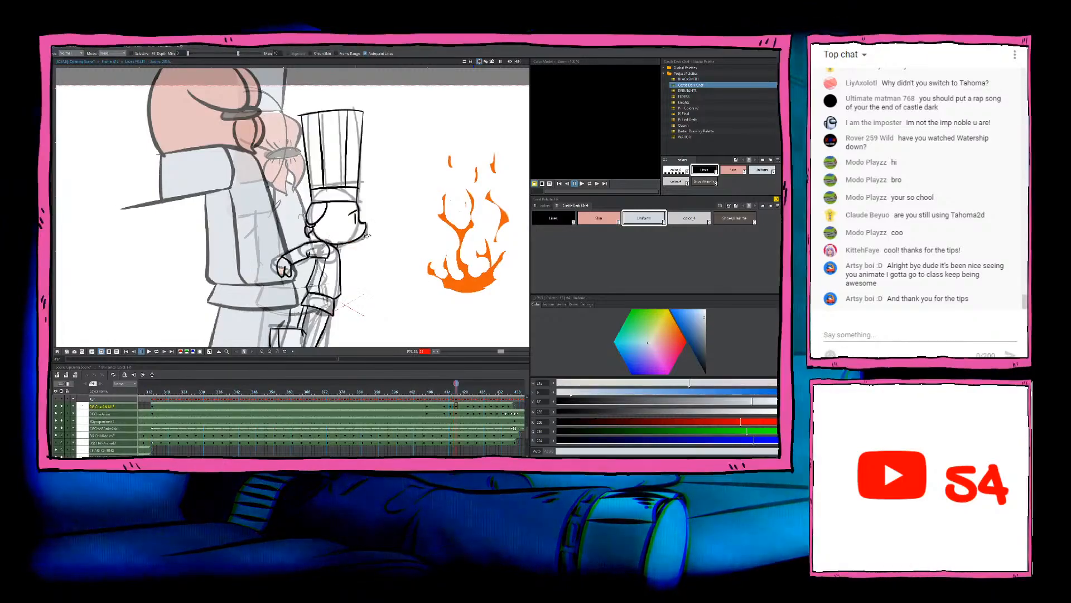
Step: Advance to the next uncoloured chef drawing and fill its face, ear and ponytail with the Skin colour
{"action": "left_click", "coordinate": [346, 229]}
{"action": "scroll", "coordinate": [330, 215], "scroll_direction": "up", "scroll_amount": 1}
{"action": "scroll", "coordinate": [331, 214], "scroll_direction": "up", "scroll_amount": 4}
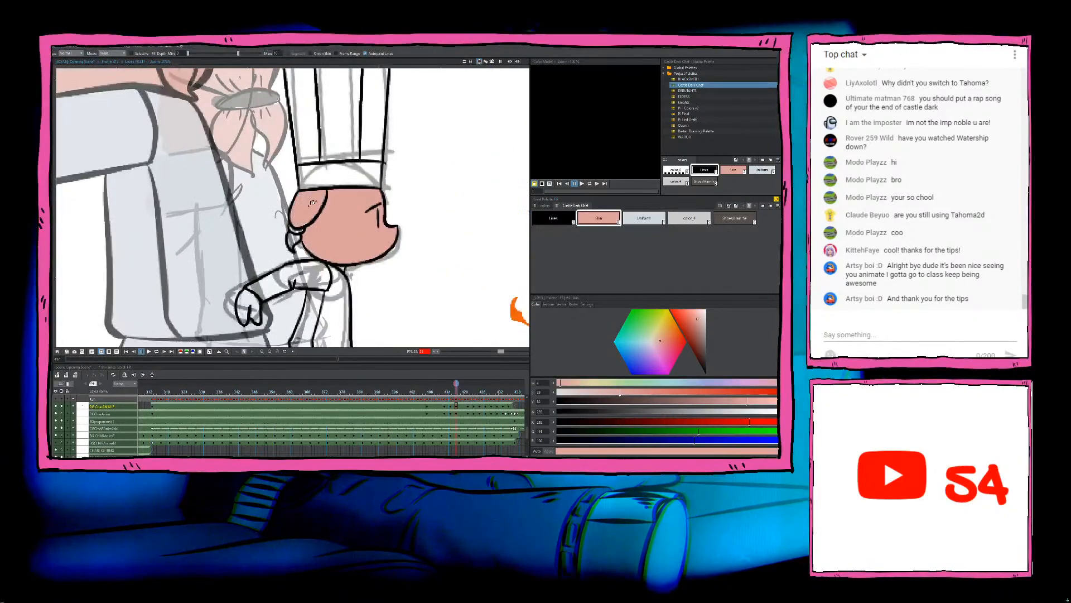
Step: Fill the hair tie with the dark brown shoe colour and restore the Skin colour on the ear above it
{"action": "left_click", "coordinate": [731, 217]}
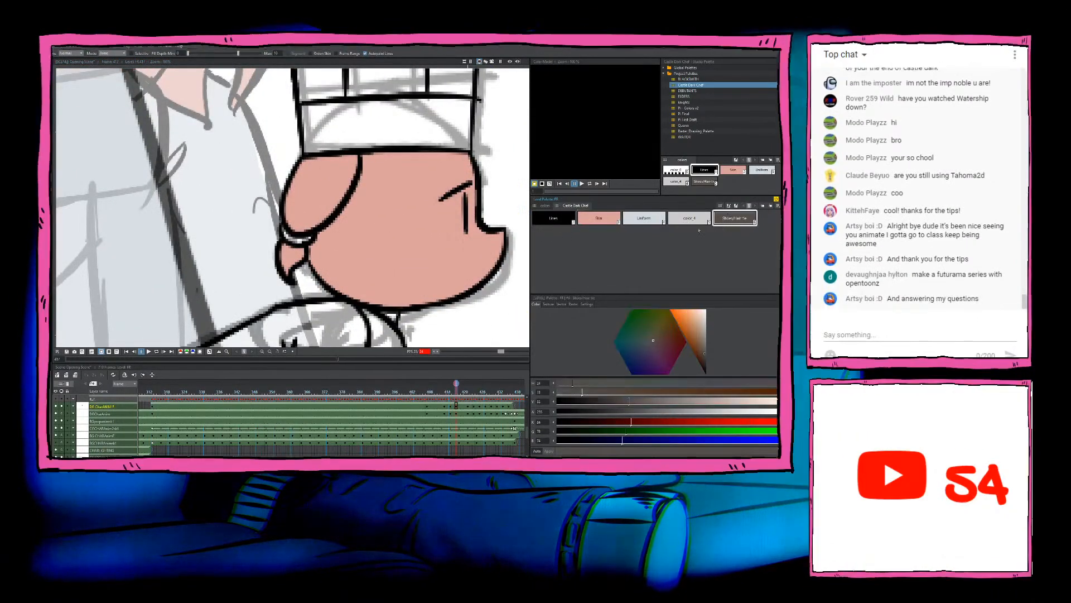
{"action": "left_click", "coordinate": [286, 231]}
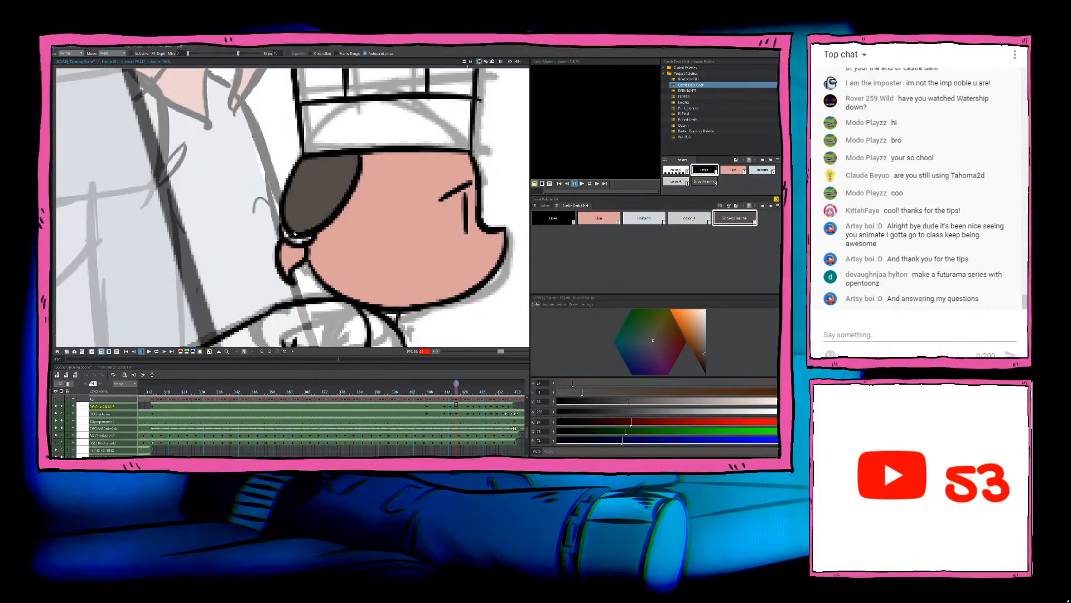
{"action": "scroll", "coordinate": [287, 234], "scroll_direction": "up", "scroll_amount": 2}
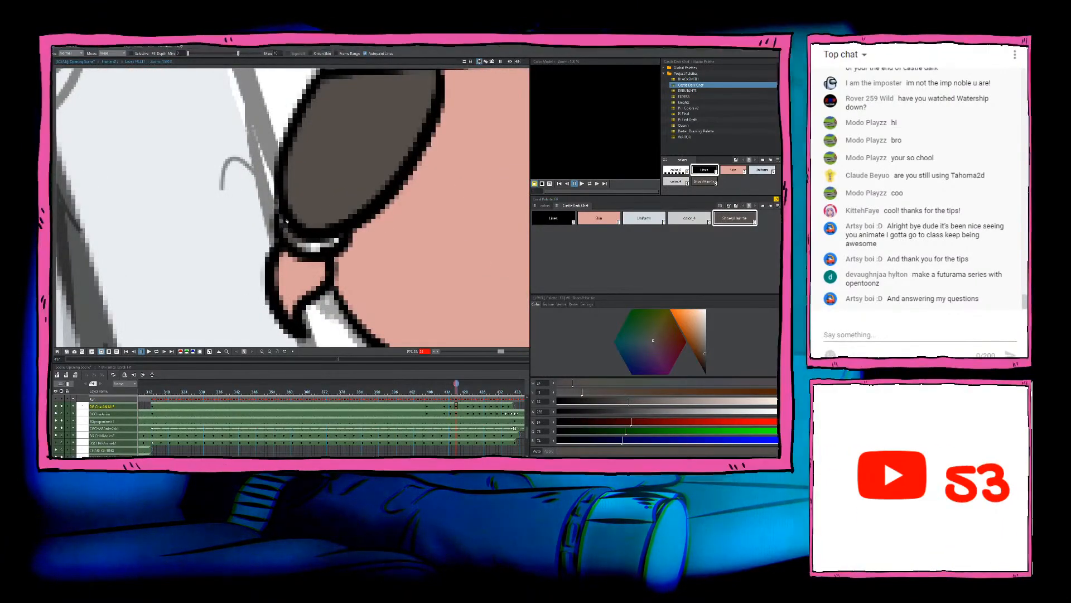
{"action": "left_click", "coordinate": [303, 240]}
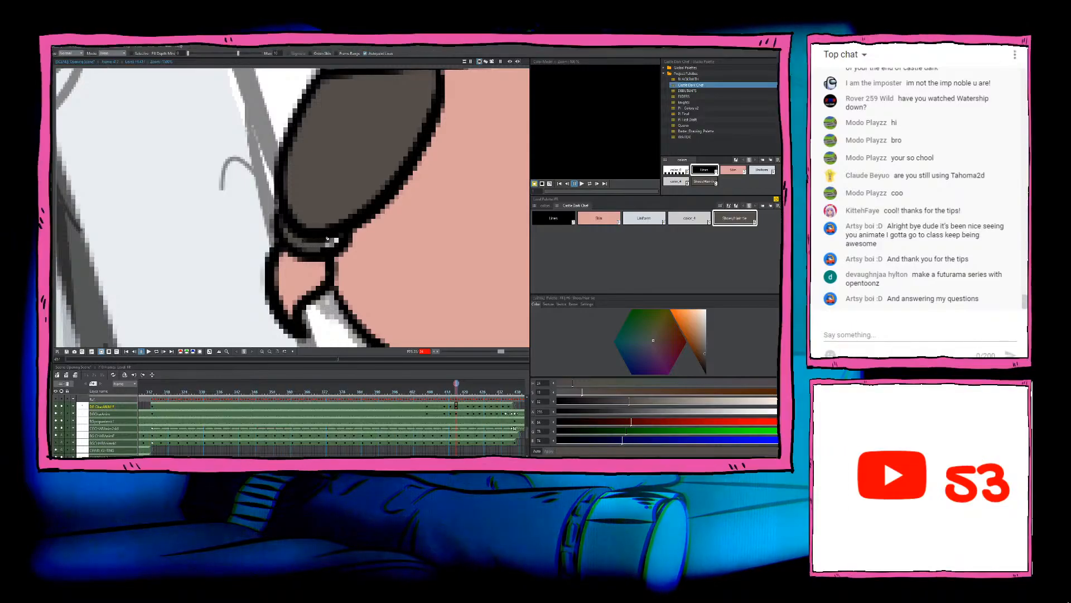
{"action": "scroll", "coordinate": [334, 240], "scroll_direction": "down", "scroll_amount": 5}
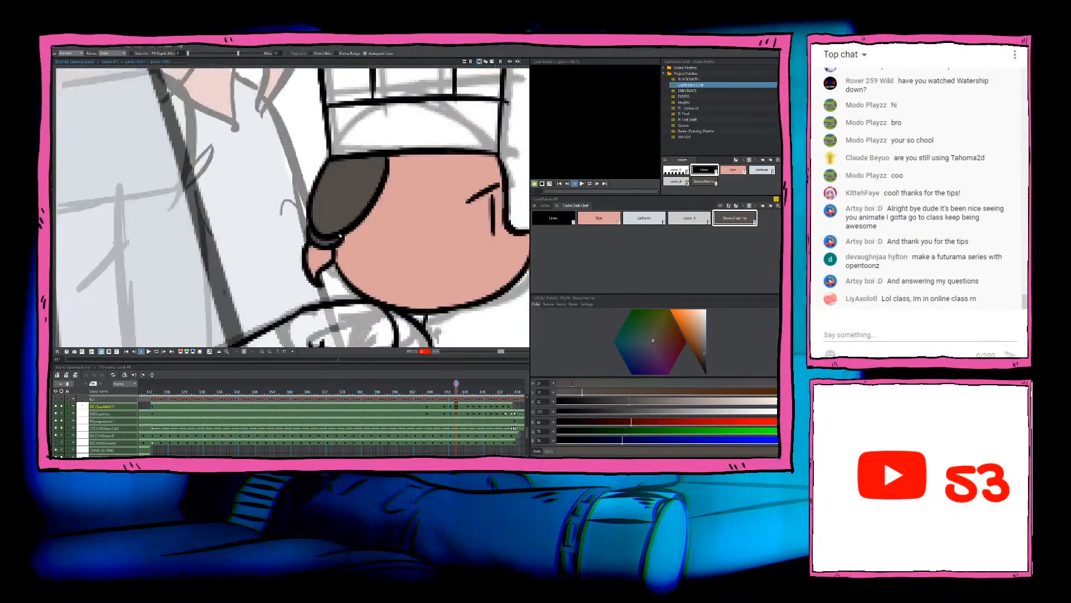
{"action": "left_click", "coordinate": [599, 218]}
{"action": "left_click", "coordinate": [343, 219]}
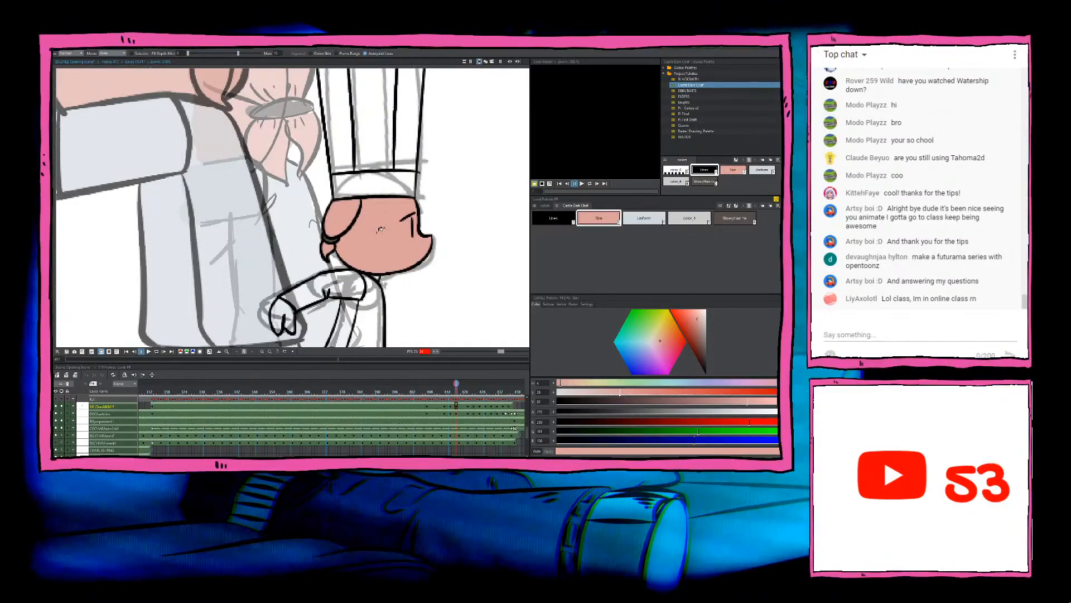
Step: Fill the chef hat's pleats and band with the Uniform colour
{"action": "left_click", "coordinate": [644, 219]}
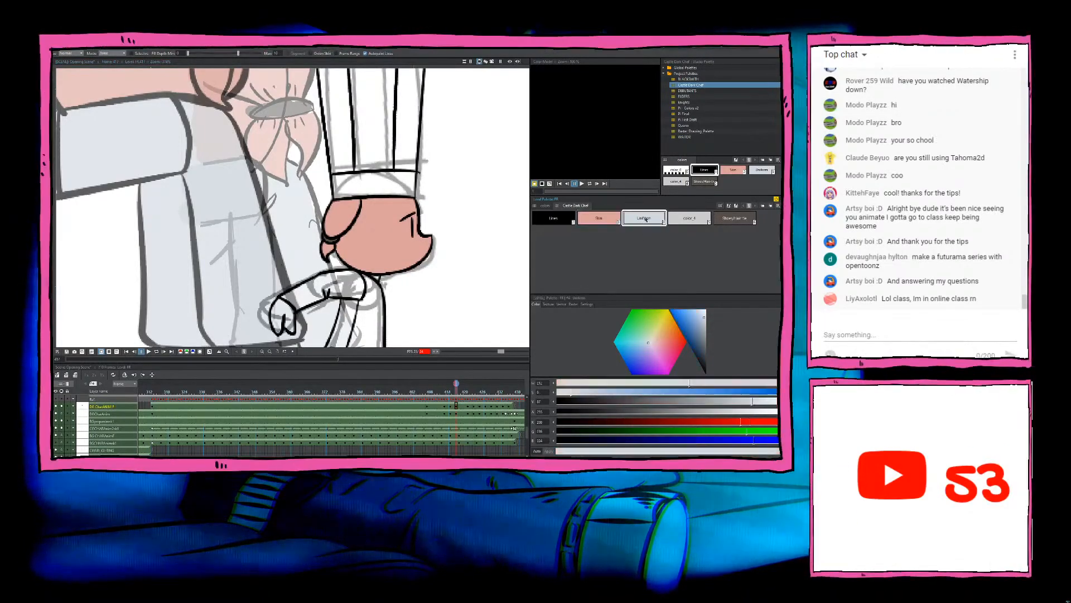
{"action": "left_click", "coordinate": [366, 110]}
{"action": "left_click", "coordinate": [337, 126]}
{"action": "left_click", "coordinate": [374, 184]}
{"action": "left_click", "coordinate": [416, 148]}
{"action": "scroll", "coordinate": [412, 166], "scroll_direction": "down", "scroll_amount": 4}
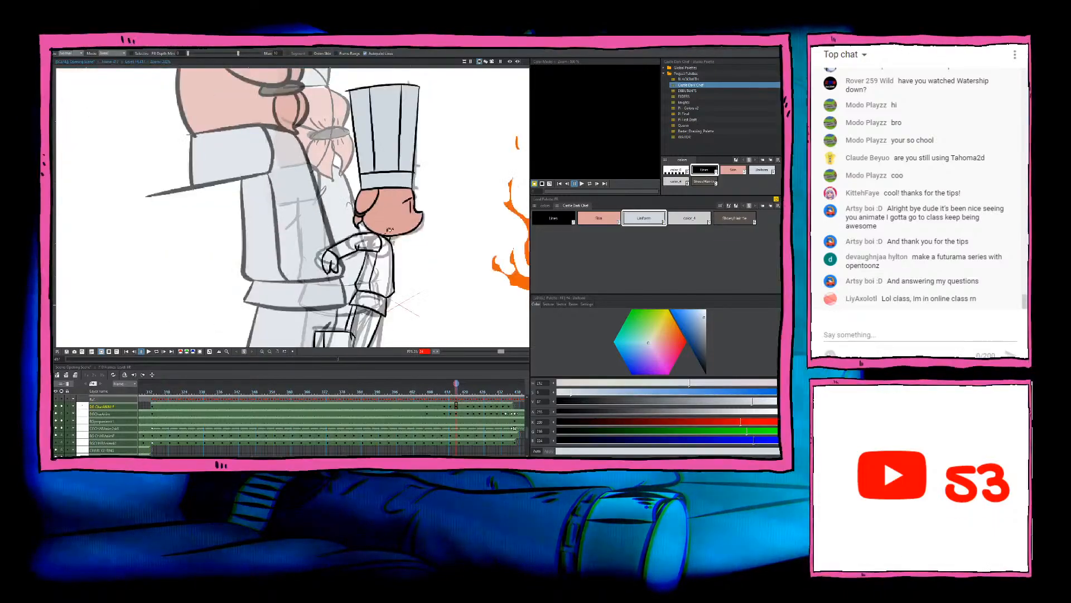
Step: Fill the sleeve, jacket and trouser legs below the head with the Uniform colour
{"action": "left_click_drag", "start_coordinate": [370, 268], "coordinate": [338, 172]}
{"action": "scroll", "coordinate": [339, 174], "scroll_direction": "up", "scroll_amount": 2}
{"action": "left_click", "coordinate": [326, 135]}
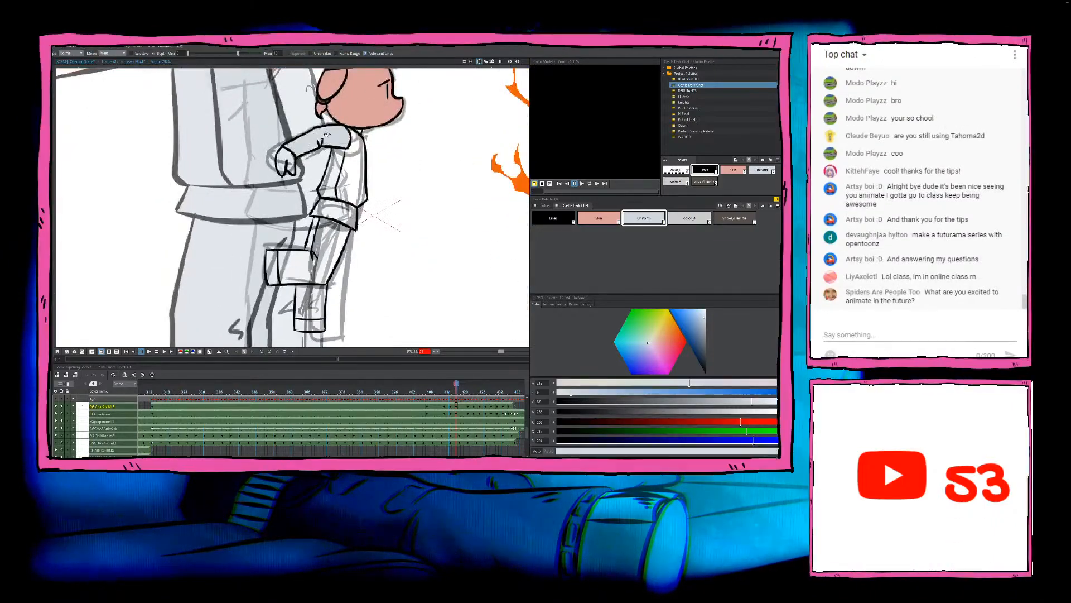
{"action": "left_click", "coordinate": [362, 152]}
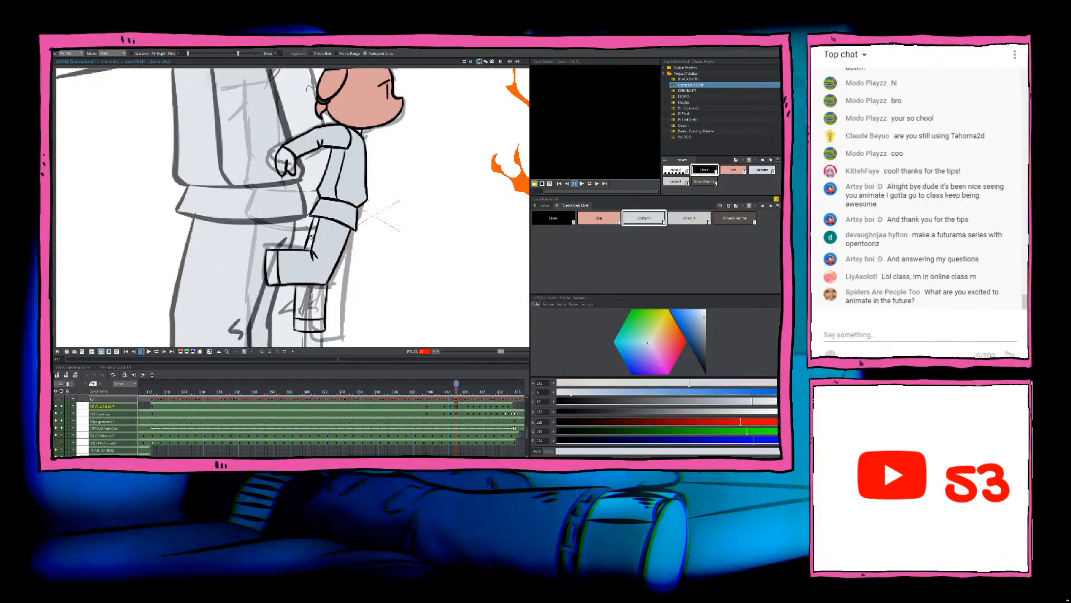
{"action": "left_click", "coordinate": [320, 299]}
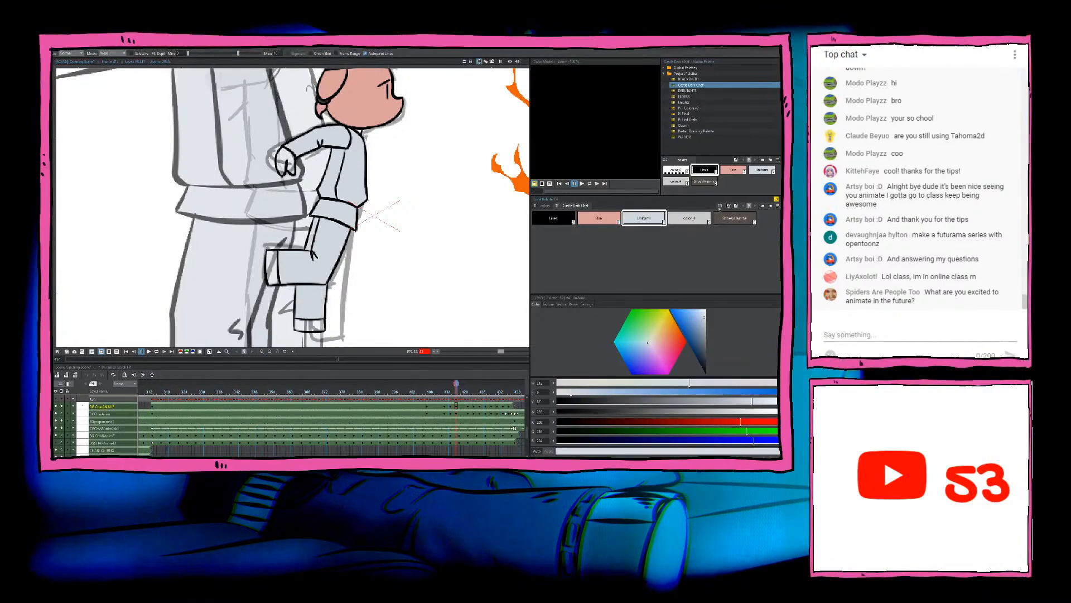
Step: Fill both shoes of this drawing with the dark brown shoe colour
{"action": "left_click", "coordinate": [735, 218]}
{"action": "left_click", "coordinate": [310, 325]}
{"action": "left_click", "coordinate": [274, 267]}
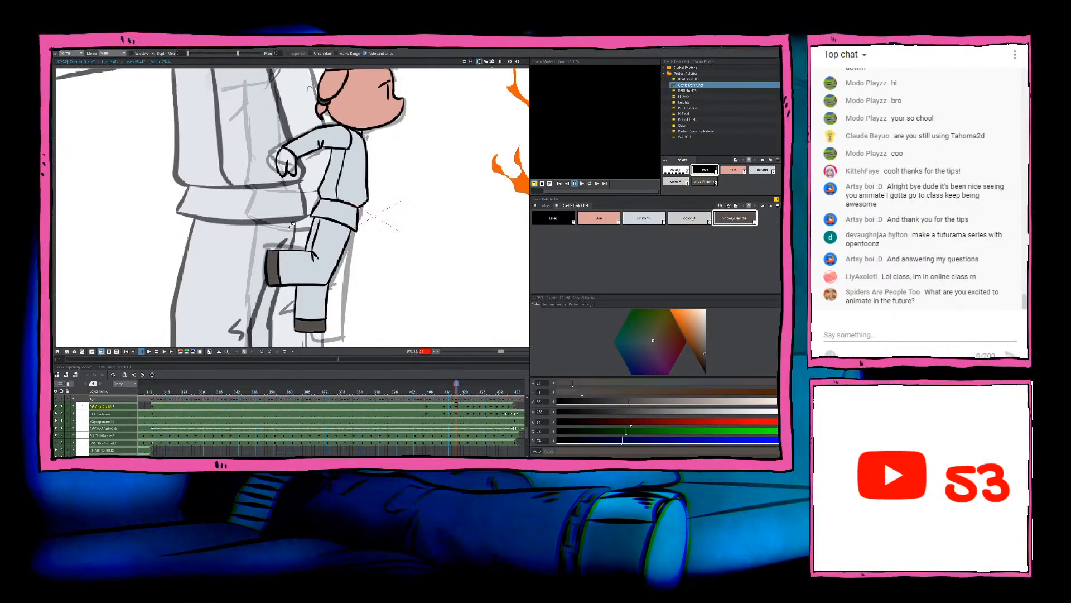
Step: Fill the chef's hand with the Skin colour
{"action": "left_click_drag", "start_coordinate": [286, 165], "coordinate": [295, 187]}
{"action": "left_click", "coordinate": [599, 218]}
{"action": "left_click", "coordinate": [293, 183]}
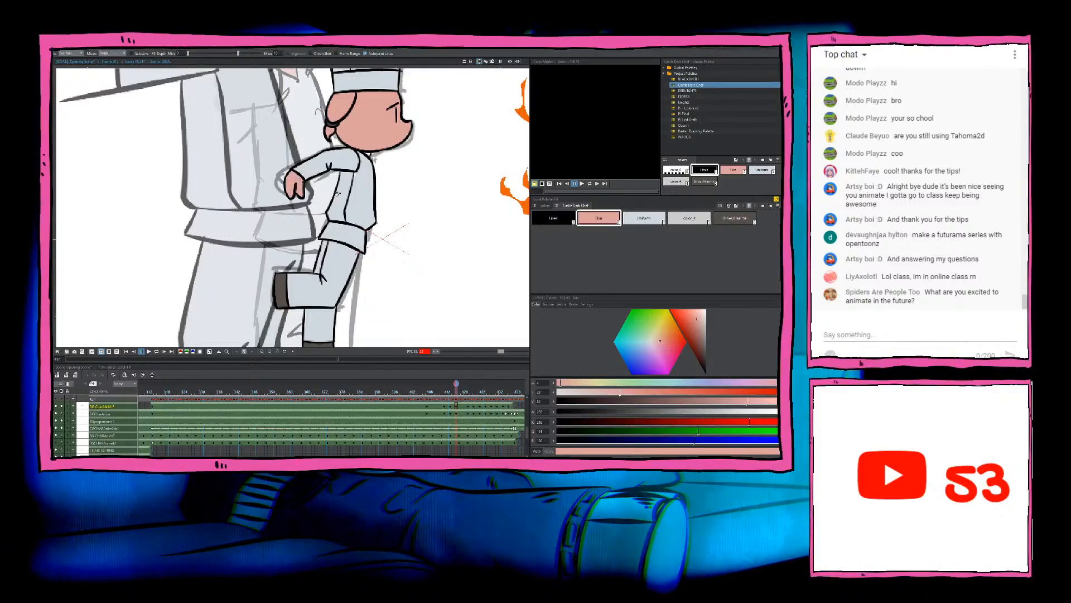
Step: Inspect the coloured chef drawing up close and as a whole for areas left unfilled
{"action": "scroll", "coordinate": [342, 199], "scroll_direction": "down", "scroll_amount": 3}
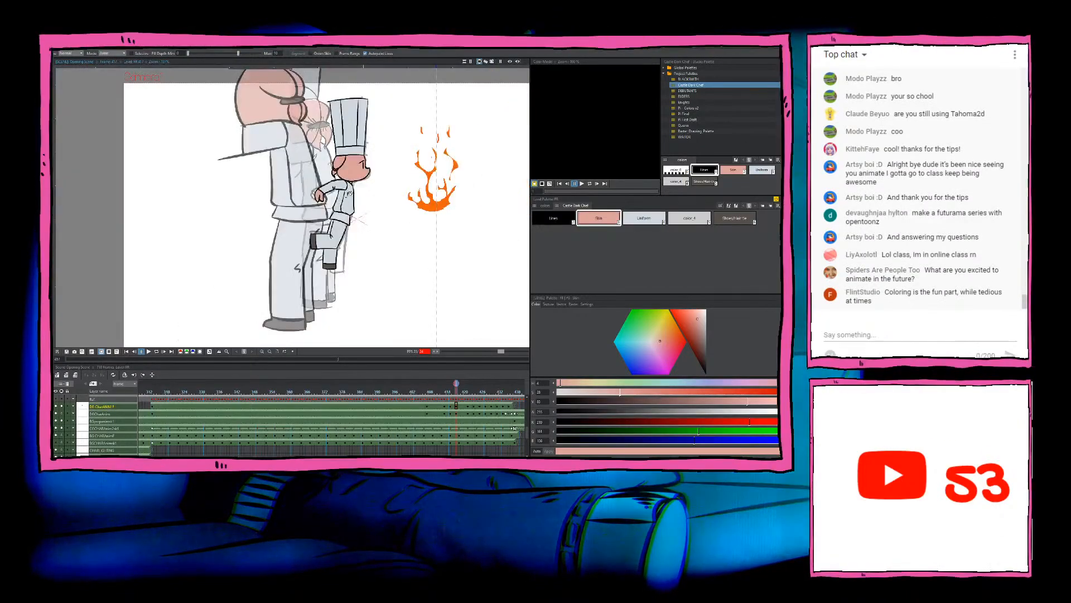
{"action": "scroll", "coordinate": [342, 200], "scroll_direction": "up", "scroll_amount": 2}
{"action": "scroll", "coordinate": [351, 169], "scroll_direction": "up", "scroll_amount": 2}
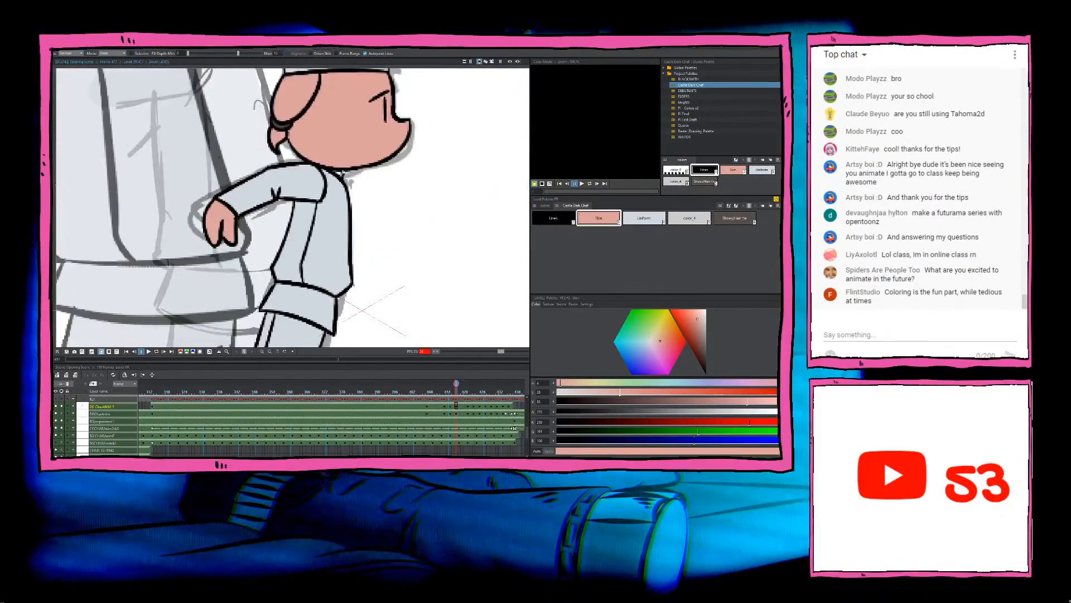
{"action": "scroll", "coordinate": [334, 166], "scroll_direction": "up", "scroll_amount": 2}
{"action": "scroll", "coordinate": [337, 167], "scroll_direction": "down", "scroll_amount": 3}
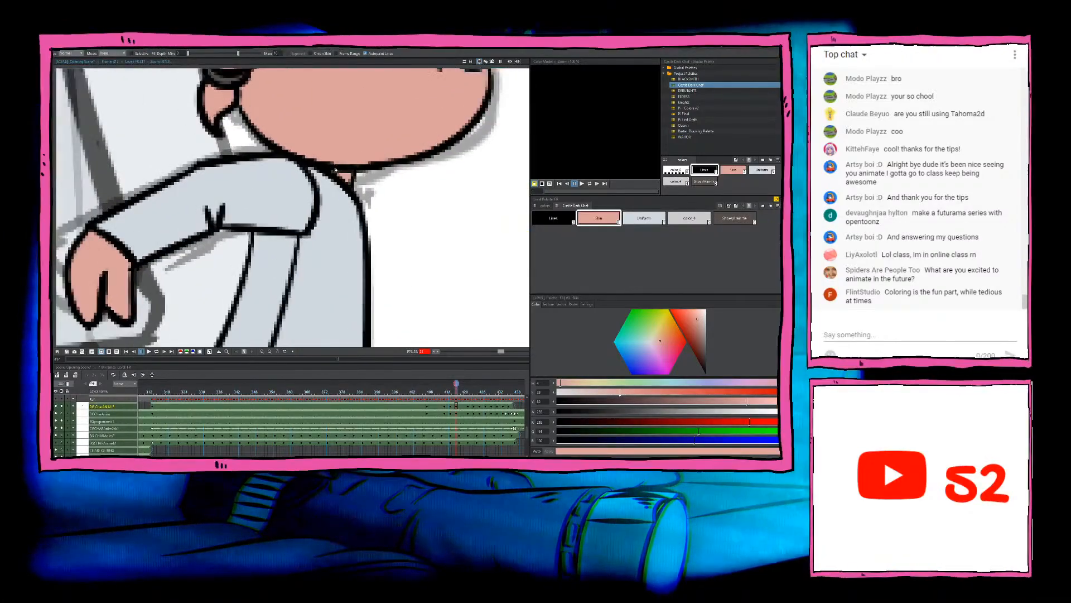
{"action": "scroll", "coordinate": [337, 169], "scroll_direction": "down", "scroll_amount": 2}
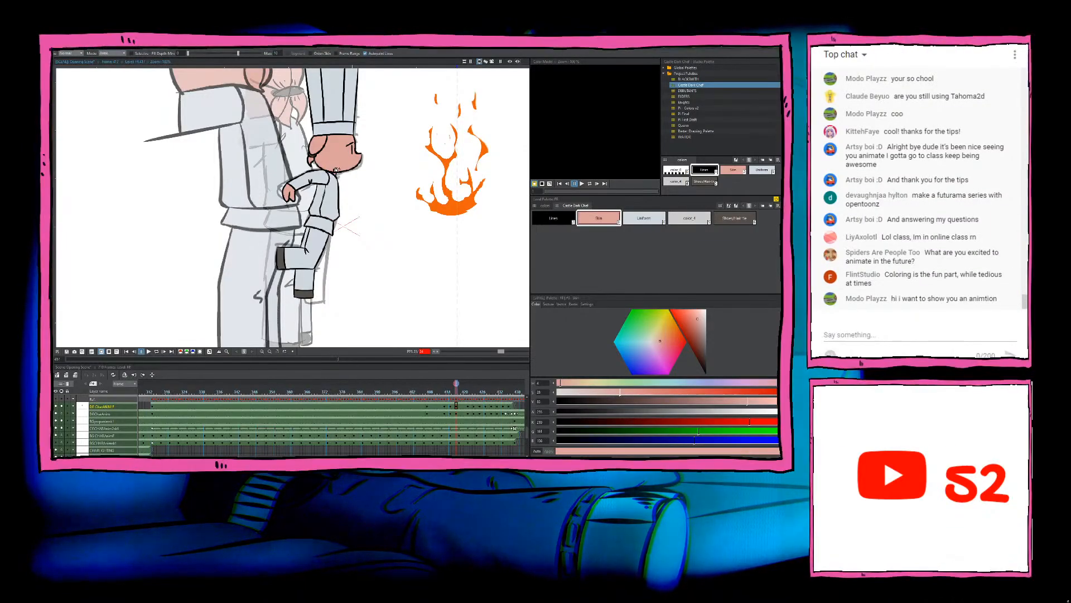
{"action": "scroll", "coordinate": [337, 169], "scroll_direction": "up", "scroll_amount": 2}
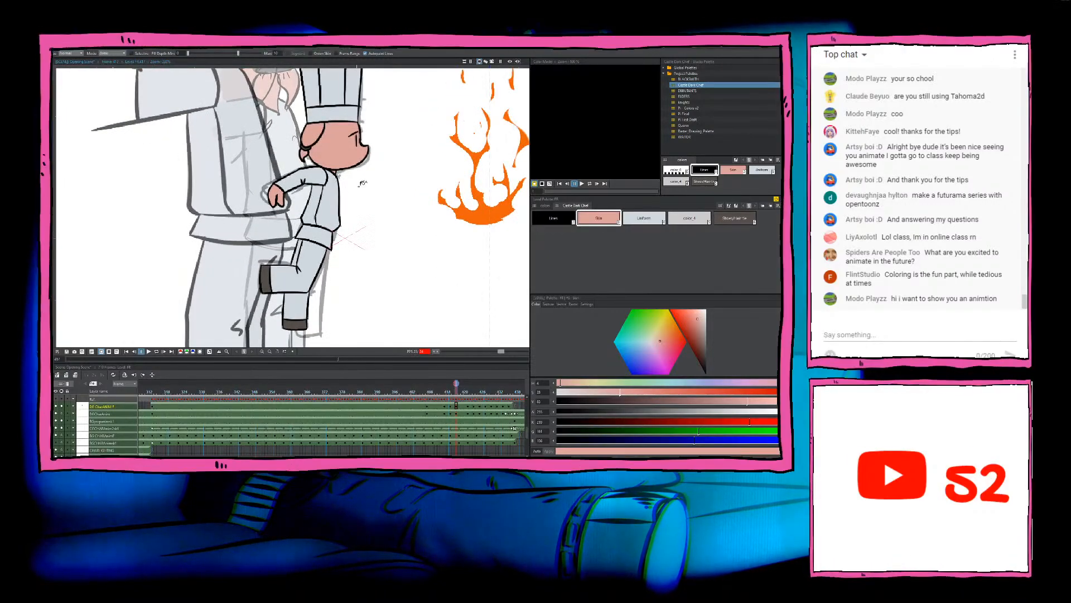
{"action": "scroll", "coordinate": [354, 180], "scroll_direction": "down", "scroll_amount": 2}
Step: Advance to the next uncoloured chef drawing and fill its face with the Skin colour
{"action": "key", "text": "Right"}
{"action": "key", "text": "Right"}
{"action": "key", "text": "Right"}
{"action": "key", "text": "Right"}
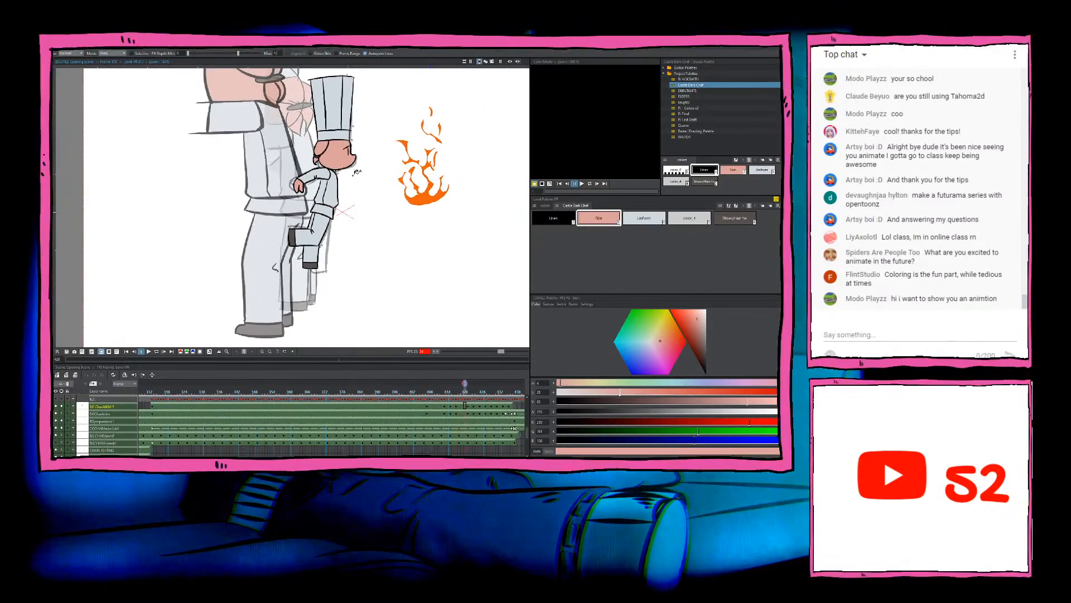
{"action": "scroll", "coordinate": [331, 156], "scroll_direction": "up", "scroll_amount": 4}
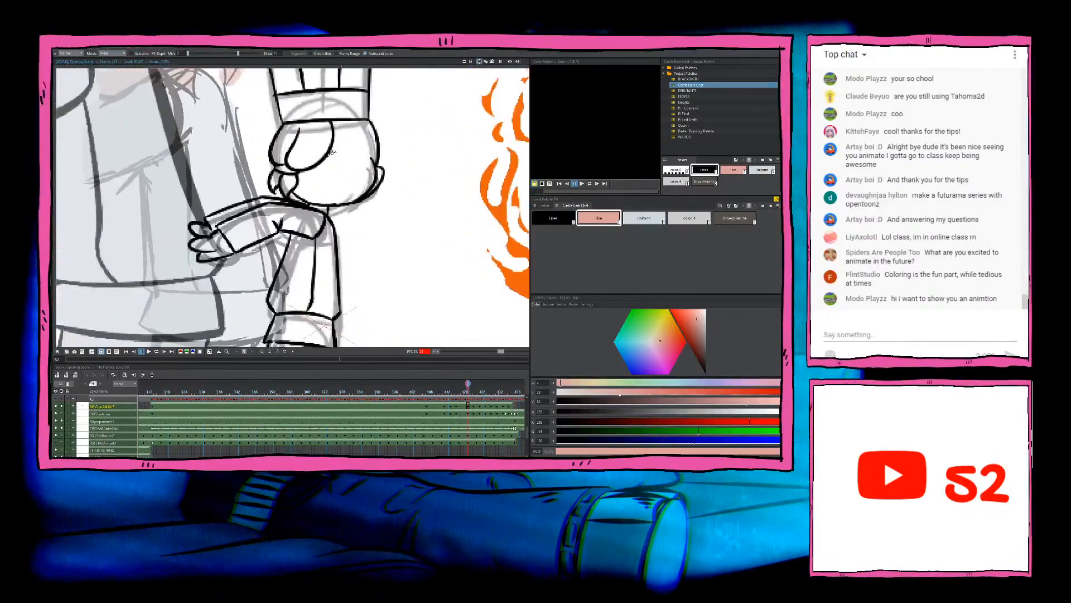
{"action": "scroll", "coordinate": [331, 156], "scroll_direction": "up", "scroll_amount": 2}
{"action": "left_click", "coordinate": [338, 196]}
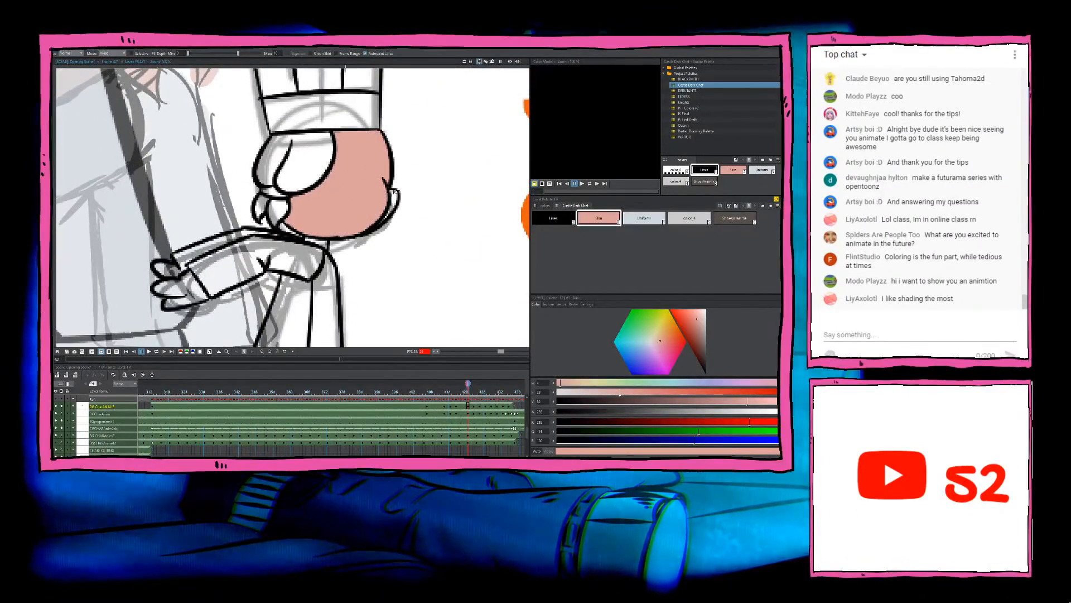
Step: Fill the ear, the area behind it and the ponytail of this turned-away head with the Skin colour
{"action": "scroll", "coordinate": [395, 199], "scroll_direction": "up", "scroll_amount": 2}
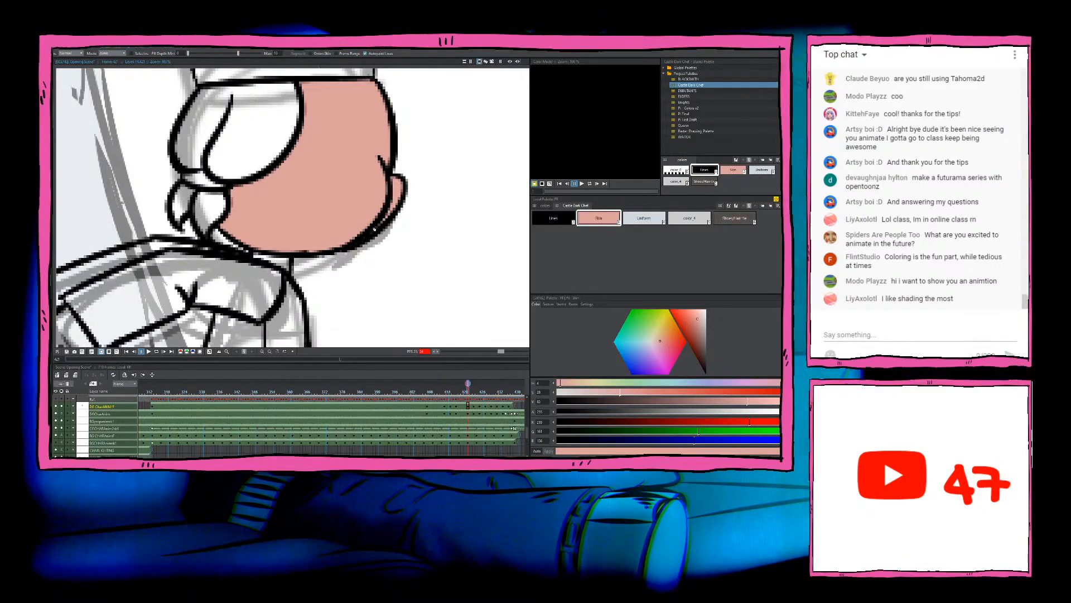
{"action": "scroll", "coordinate": [374, 229], "scroll_direction": "down", "scroll_amount": 2}
{"action": "left_click", "coordinate": [270, 139]}
{"action": "left_click", "coordinate": [238, 192]}
{"action": "left_click", "coordinate": [227, 190]}
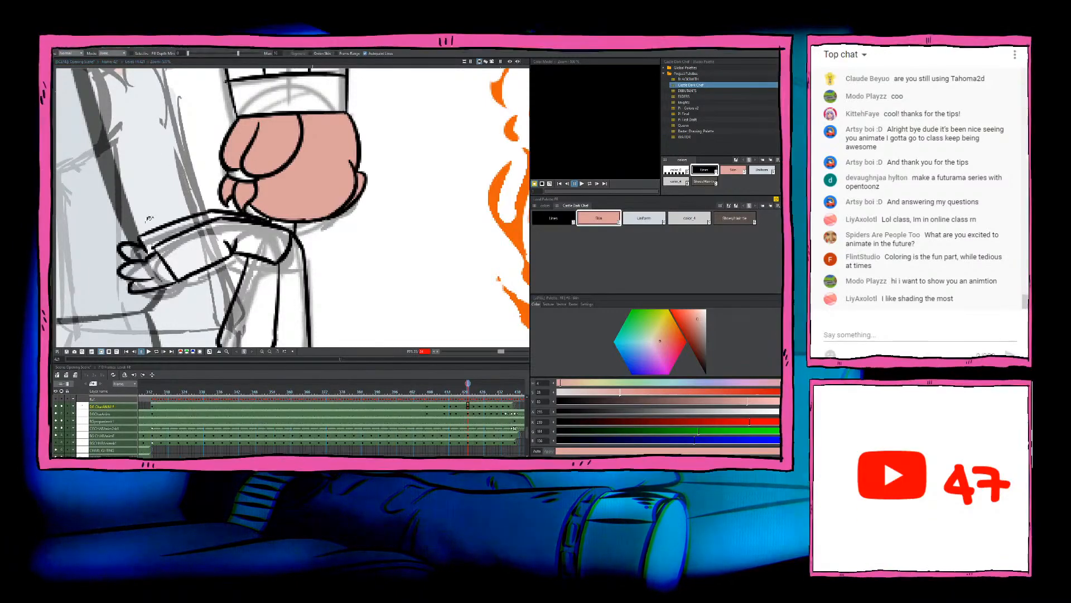
{"action": "scroll", "coordinate": [204, 249], "scroll_direction": "down", "scroll_amount": 3}
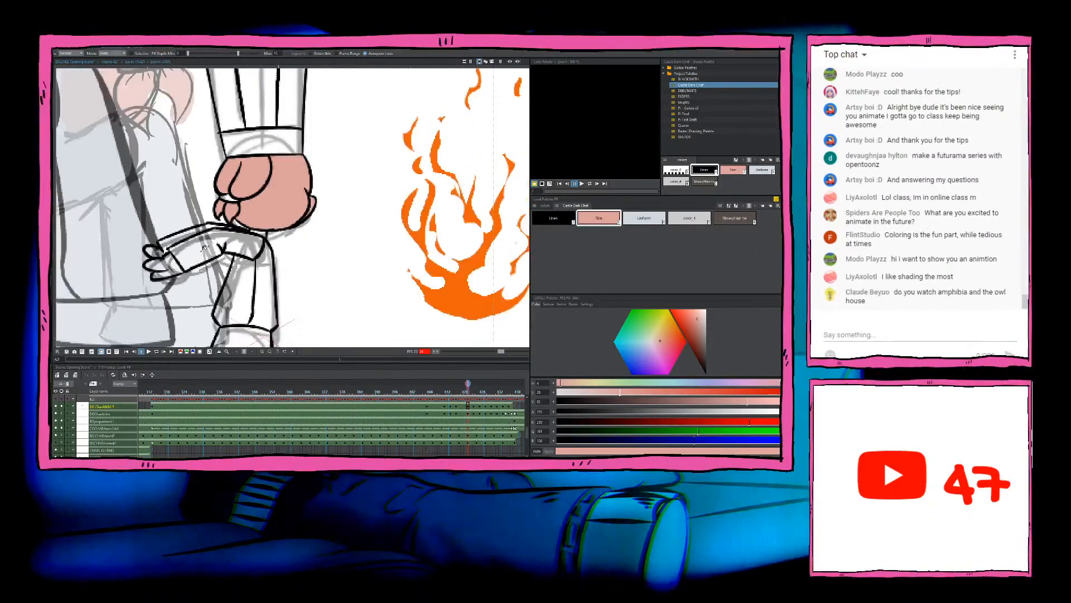
Step: Fill the hair tie on the turned-away chef's ponytail with the dark brown shoe and hair-tie colour
{"action": "left_click_drag", "start_coordinate": [204, 248], "coordinate": [232, 251]}
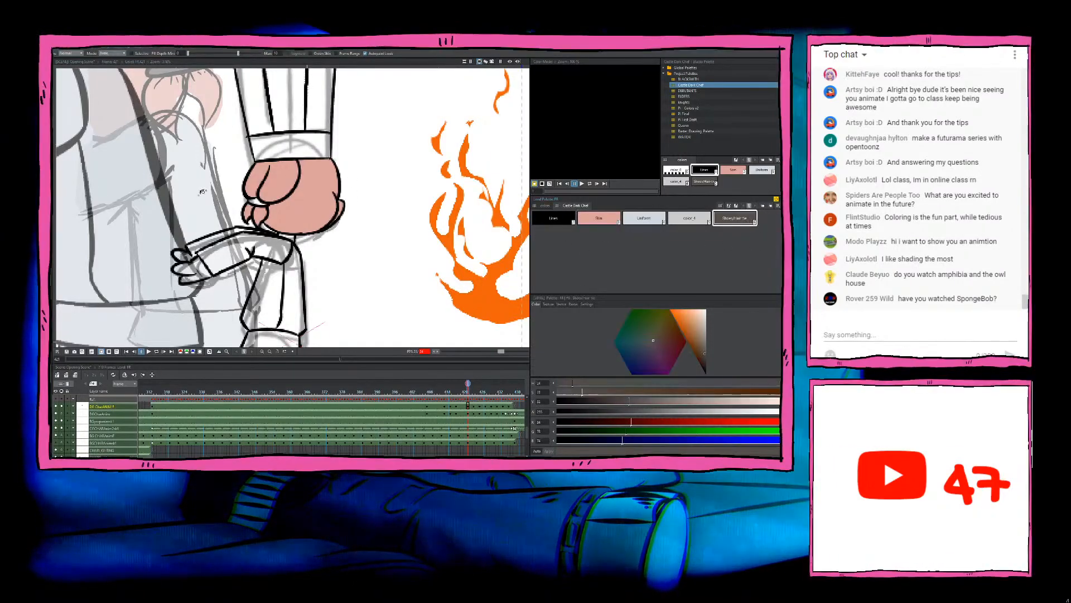
{"action": "scroll", "coordinate": [233, 196], "scroll_direction": "up", "scroll_amount": 2}
{"action": "left_click", "coordinate": [282, 202]}
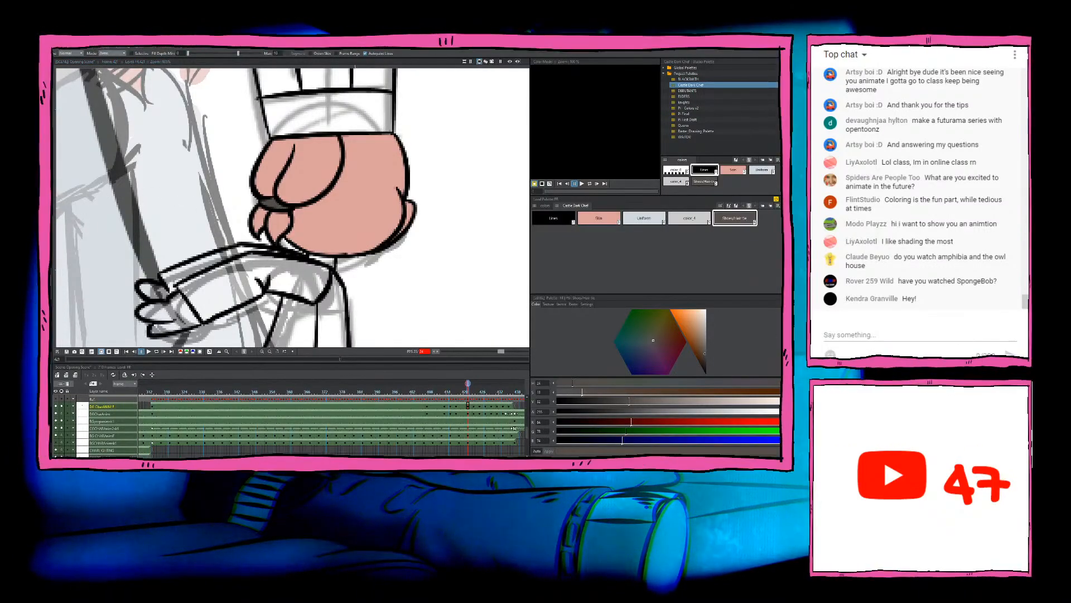
Step: Fill all the pleats and the band of the chef's hat with the Uniform colour
{"action": "scroll", "coordinate": [310, 240], "scroll_direction": "down", "scroll_amount": 3}
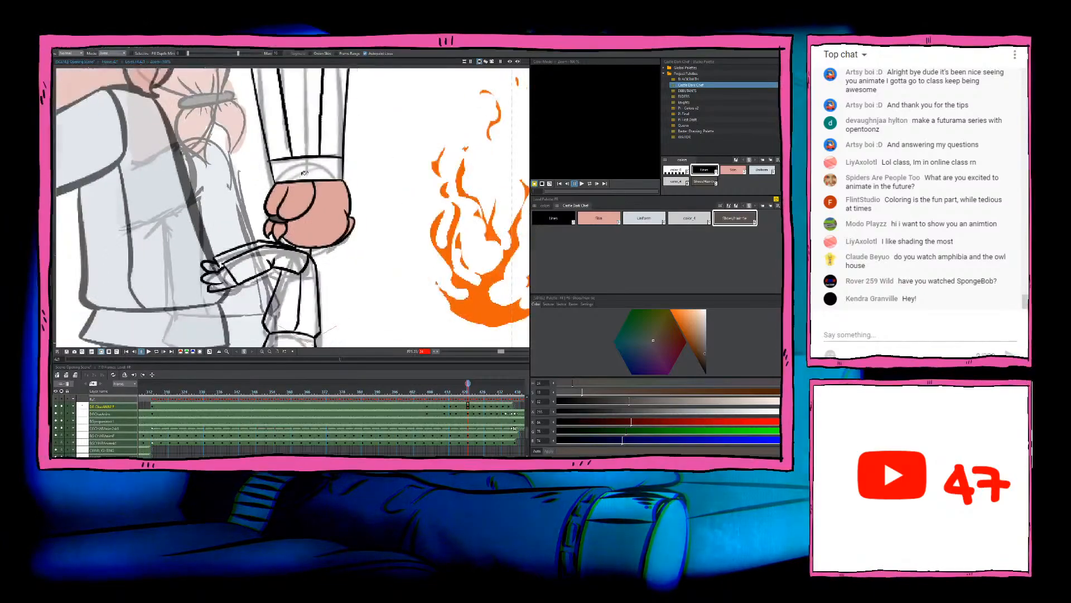
{"action": "left_click_drag", "start_coordinate": [440, 198], "coordinate": [442, 200]}
{"action": "left_click", "coordinate": [644, 218]}
{"action": "left_click", "coordinate": [326, 162]}
{"action": "left_click", "coordinate": [285, 168]}
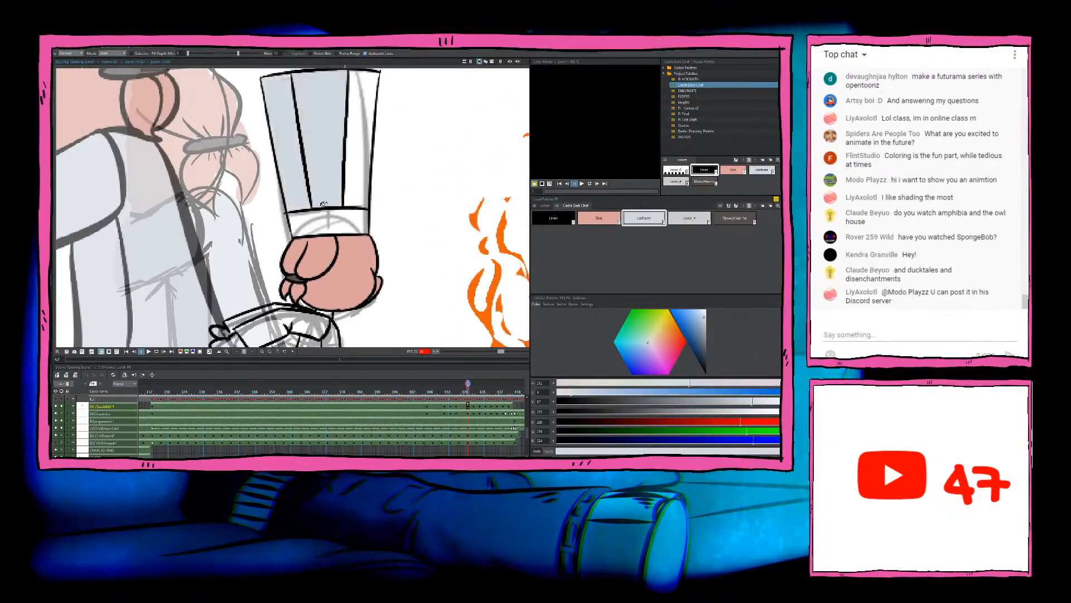
{"action": "left_click", "coordinate": [330, 221]}
{"action": "left_click", "coordinate": [353, 184]}
Step: Fill the sleeve of the chef's outstretched arm with the Uniform colour
{"action": "scroll", "coordinate": [279, 240], "scroll_direction": "up", "scroll_amount": 1}
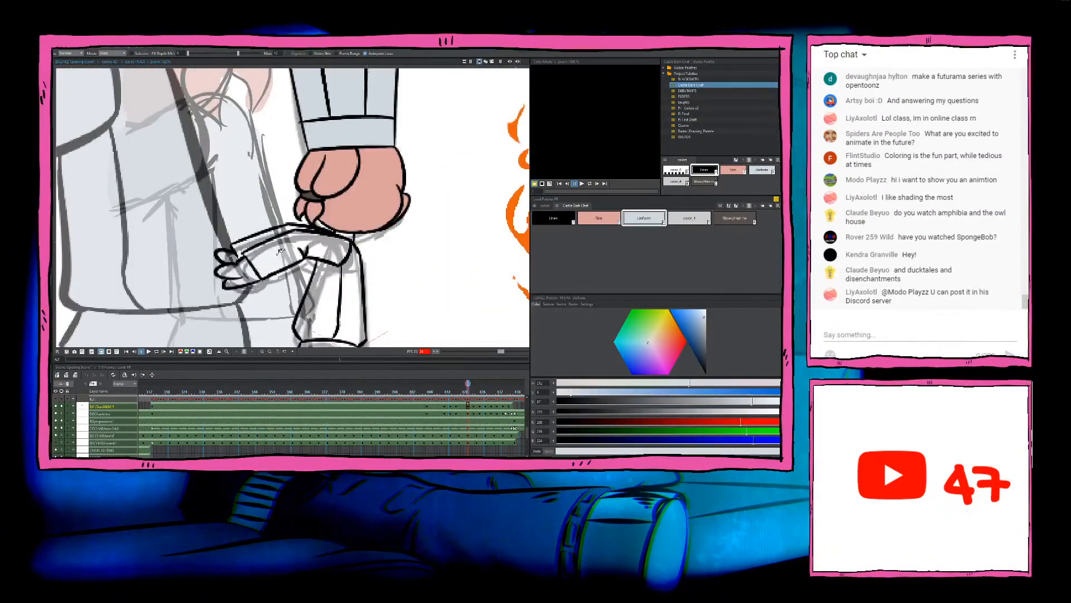
{"action": "left_click", "coordinate": [251, 241]}
{"action": "left_click", "coordinate": [251, 241]}
{"action": "scroll", "coordinate": [248, 246], "scroll_direction": "up", "scroll_amount": 4}
{"action": "scroll", "coordinate": [251, 246], "scroll_direction": "down", "scroll_amount": 3}
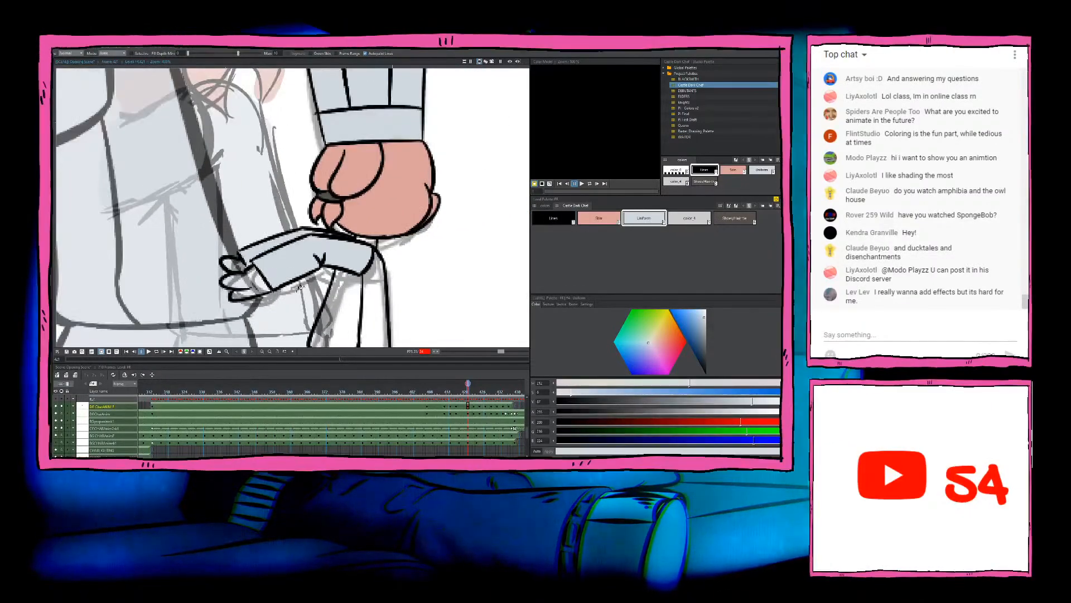
Step: Fill the remaining jacket areas, the jacket hem and the trousers with the Uniform colour
{"action": "left_click_drag", "start_coordinate": [299, 274], "coordinate": [251, 203]}
{"action": "left_click", "coordinate": [286, 224]}
{"action": "left_click", "coordinate": [318, 237]}
{"action": "left_click", "coordinate": [318, 286]}
{"action": "scroll", "coordinate": [318, 287], "scroll_direction": "down", "scroll_amount": 5}
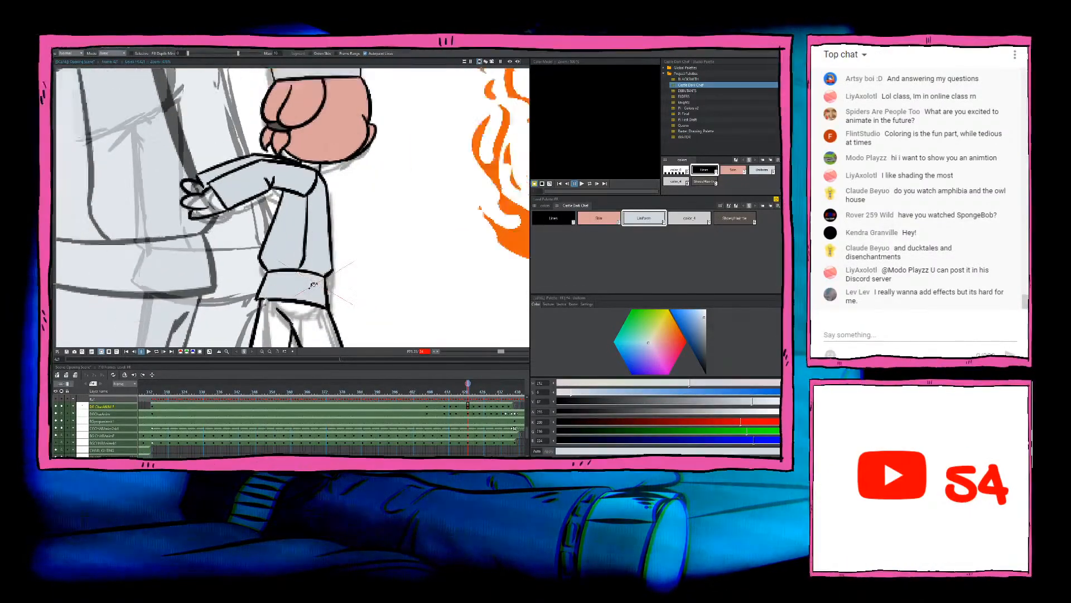
{"action": "left_click_drag", "start_coordinate": [318, 287], "coordinate": [284, 204]}
{"action": "left_click", "coordinate": [290, 234]}
{"action": "scroll", "coordinate": [258, 200], "scroll_direction": "up", "scroll_amount": 2}
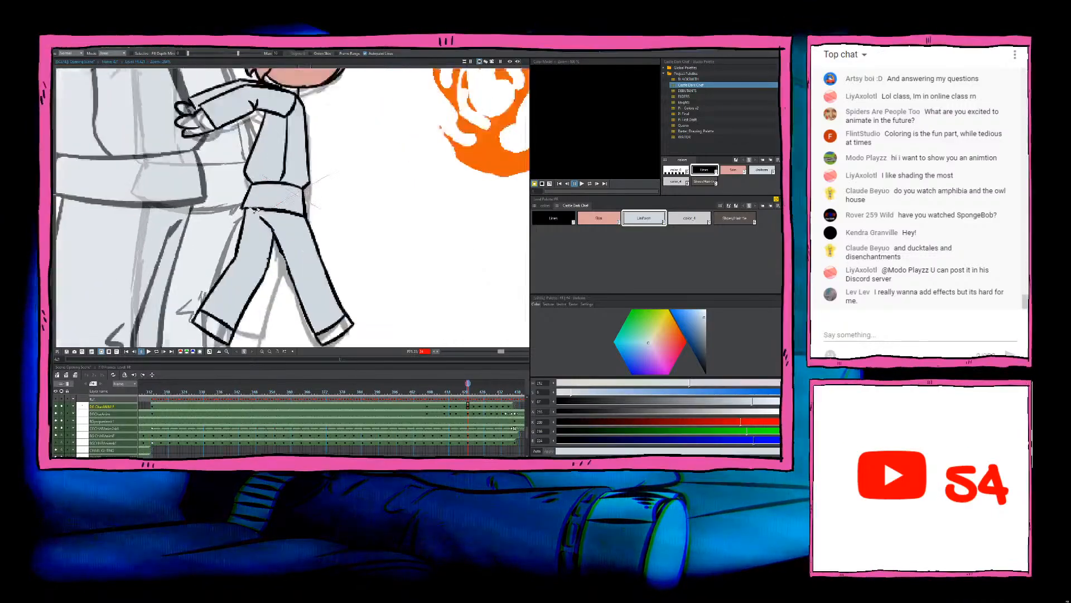
Step: Fill both of the walking chef's shoes with the dark brown shoe and hair-tie colour
{"action": "left_click_drag", "start_coordinate": [296, 273], "coordinate": [289, 209]}
{"action": "left_click", "coordinate": [735, 217]}
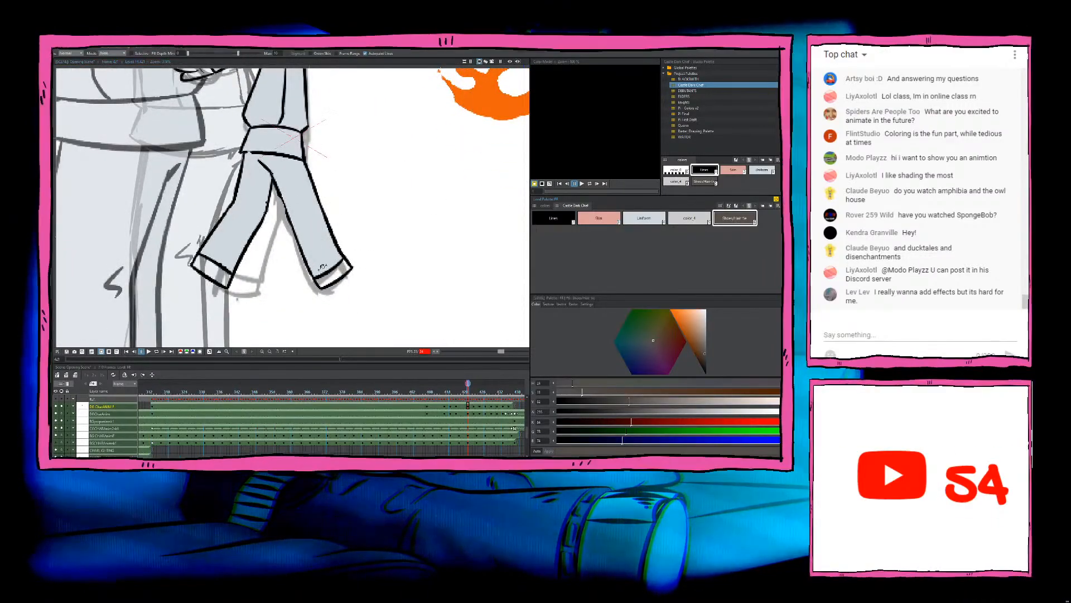
{"action": "left_click", "coordinate": [333, 274]}
{"action": "left_click", "coordinate": [213, 269]}
Step: Fill the fingers and palm of the chef's outstretched hand with the Skin colour
{"action": "left_click_drag", "start_coordinate": [244, 72], "coordinate": [266, 173]}
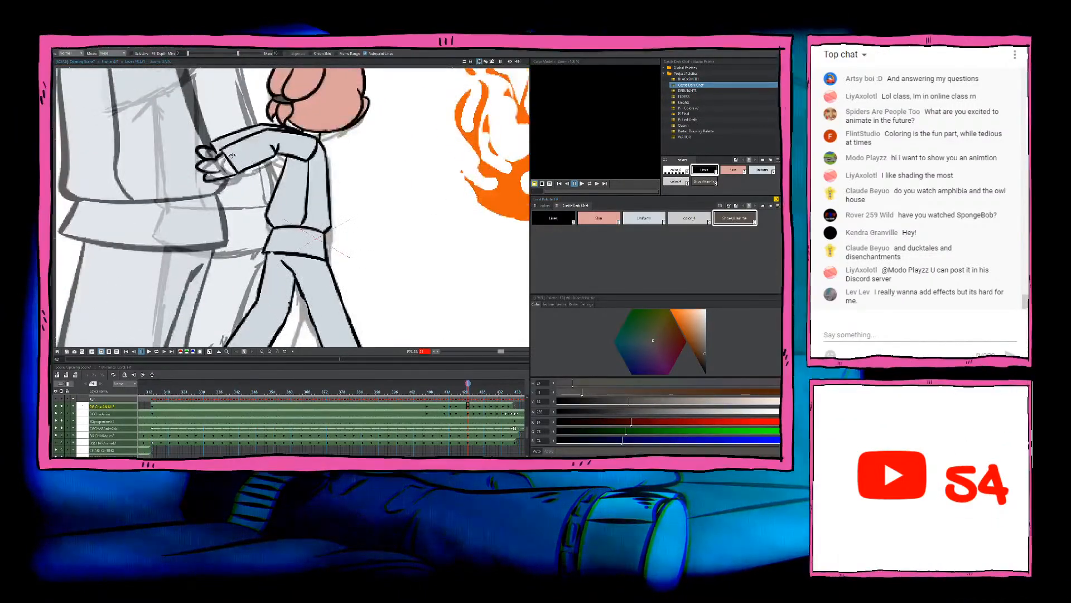
{"action": "scroll", "coordinate": [221, 152], "scroll_direction": "up", "scroll_amount": 2}
{"action": "left_click", "coordinate": [599, 218]}
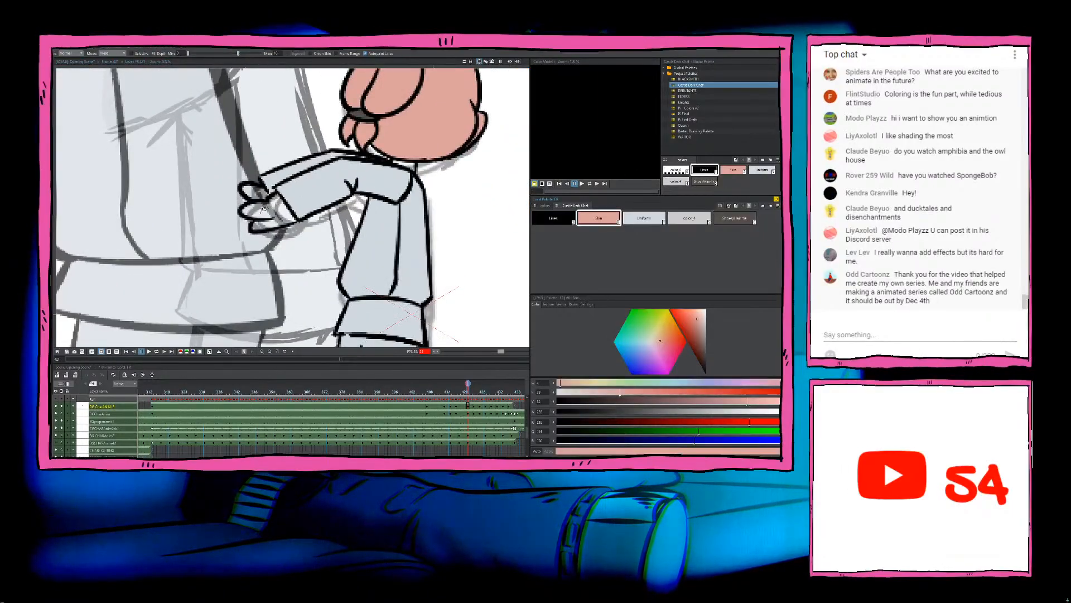
{"action": "left_click", "coordinate": [267, 207]}
{"action": "left_click", "coordinate": [254, 185]}
Step: Inspect the coloured walking chef up close and as a whole, and compare it with the neighbouring drawings
{"action": "scroll", "coordinate": [273, 193], "scroll_direction": "down", "scroll_amount": 5}
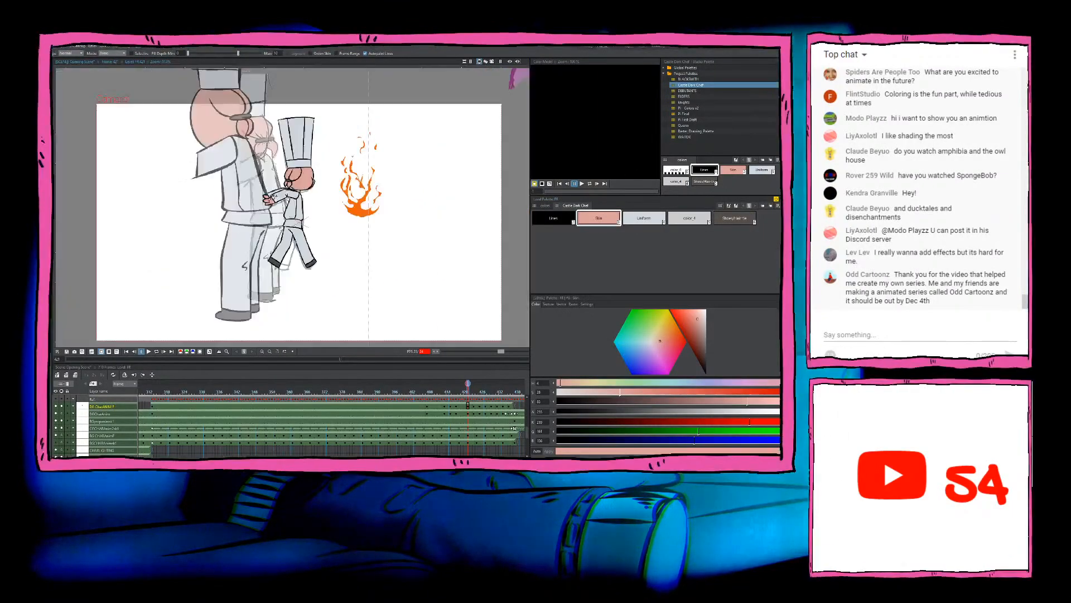
{"action": "scroll", "coordinate": [296, 203], "scroll_direction": "up", "scroll_amount": 6}
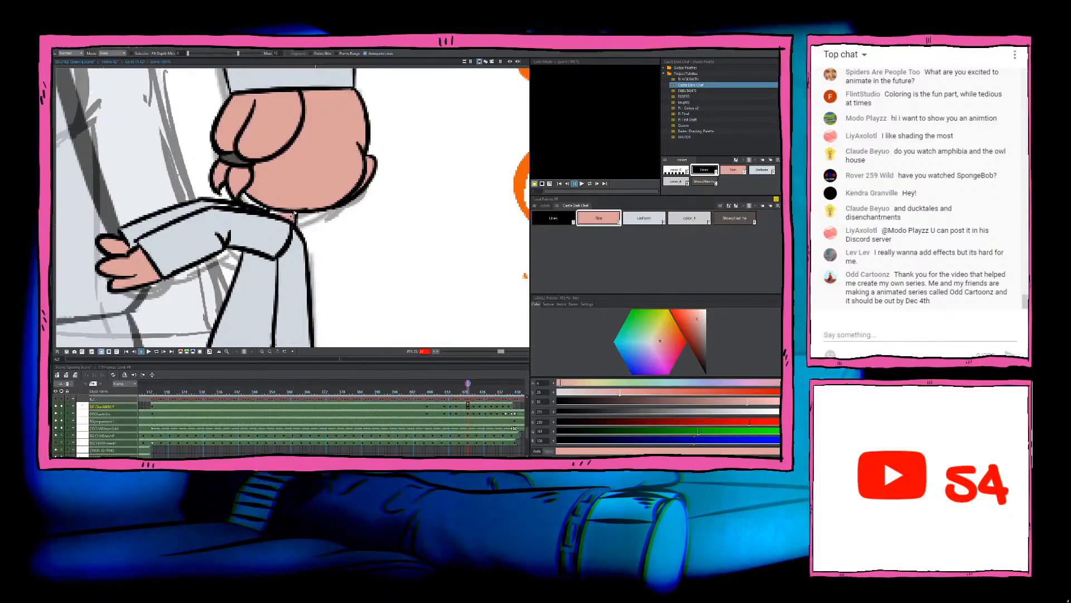
{"action": "scroll", "coordinate": [274, 209], "scroll_direction": "down", "scroll_amount": 4}
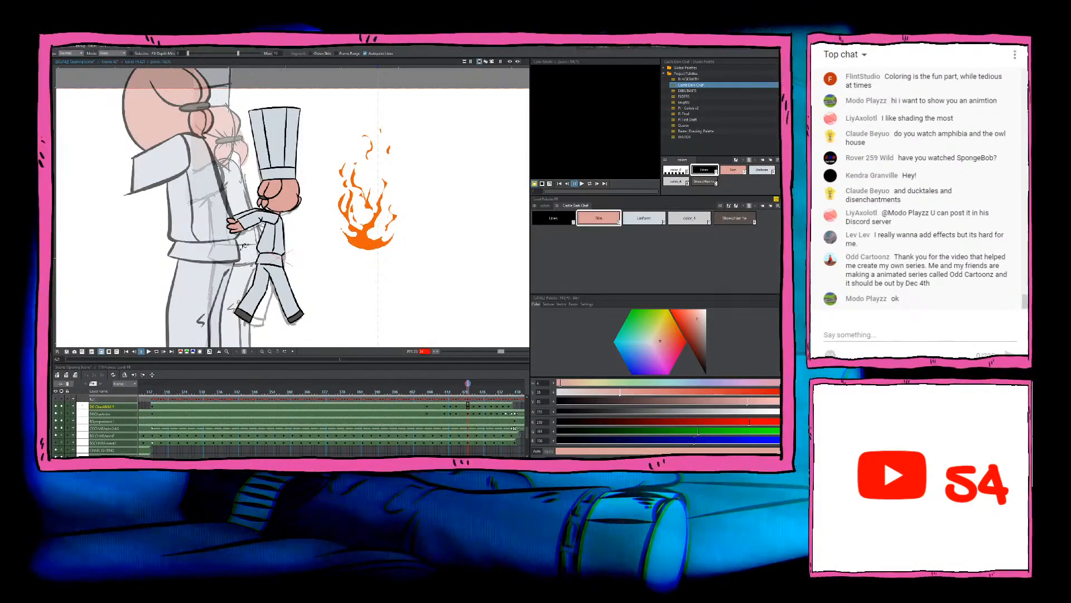
{"action": "scroll", "coordinate": [250, 249], "scroll_direction": "up", "scroll_amount": 1}
{"action": "scroll", "coordinate": [246, 243], "scroll_direction": "down", "scroll_amount": 2}
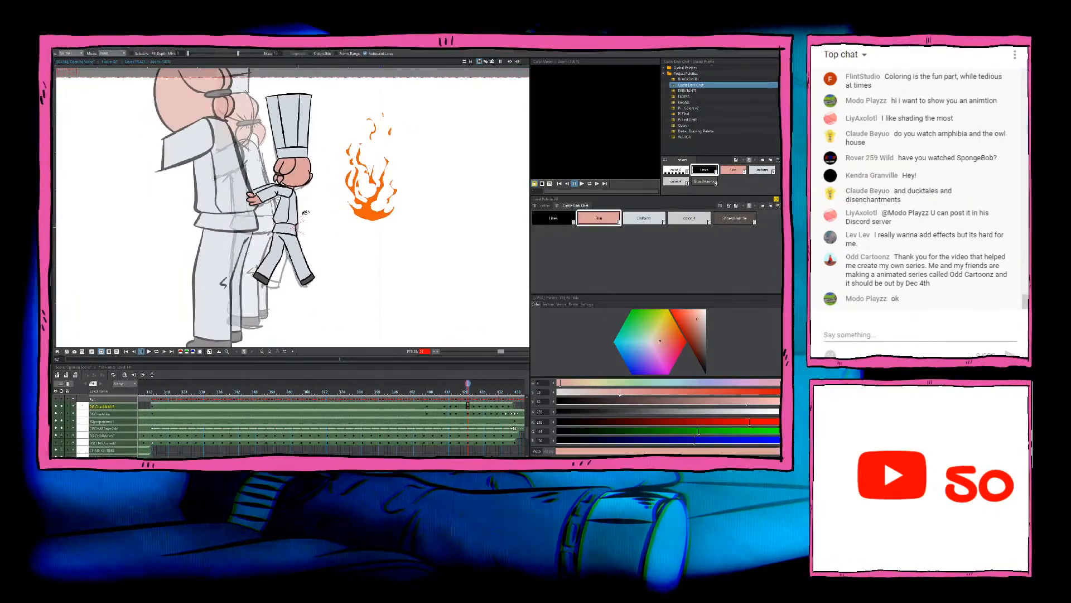
{"action": "scroll", "coordinate": [305, 213], "scroll_direction": "up", "scroll_amount": 1}
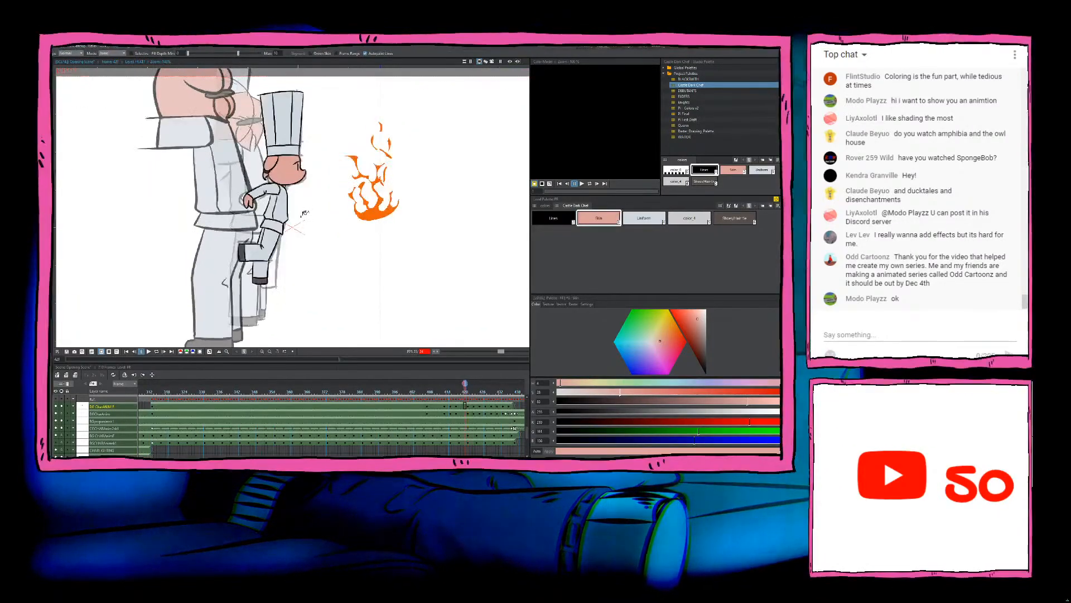
{"action": "scroll", "coordinate": [305, 212], "scroll_direction": "down", "scroll_amount": 1}
{"action": "scroll", "coordinate": [306, 190], "scroll_direction": "up", "scroll_amount": 1}
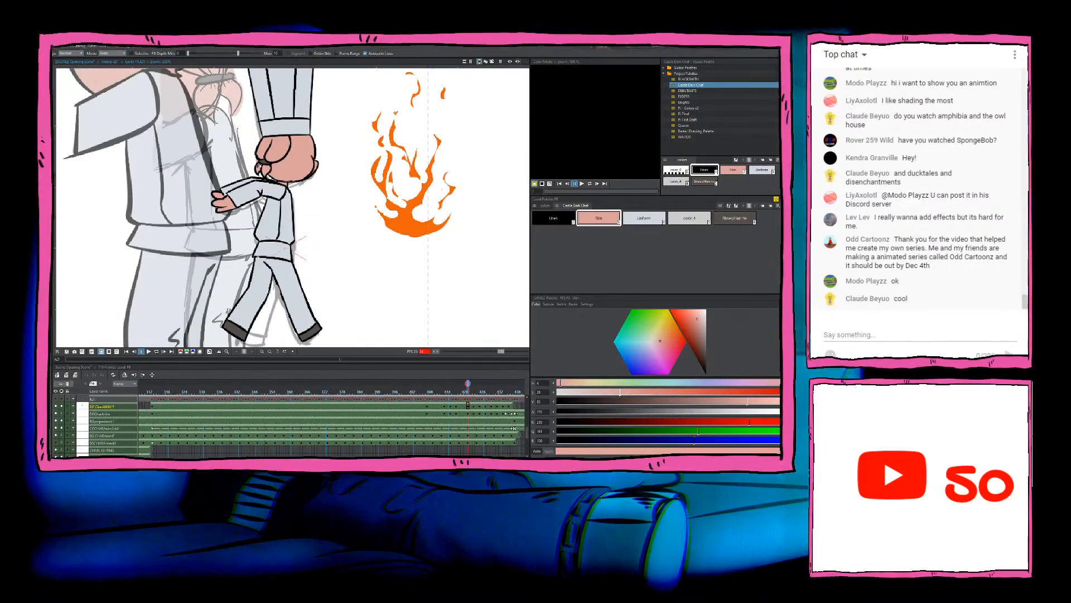
{"action": "scroll", "coordinate": [265, 200], "scroll_direction": "up", "scroll_amount": 2}
{"action": "scroll", "coordinate": [218, 198], "scroll_direction": "up", "scroll_amount": 2}
{"action": "scroll", "coordinate": [218, 195], "scroll_direction": "down", "scroll_amount": 3}
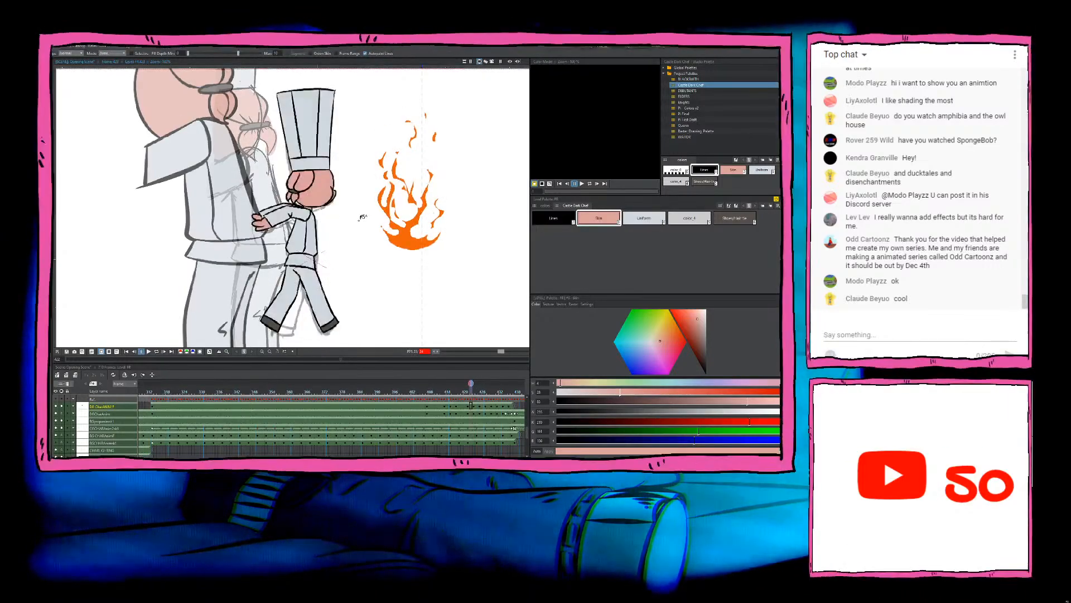
Step: Advance to the next uncoloured chef drawing and fill its head and ponytail sections with the Skin colour
{"action": "scroll", "coordinate": [347, 214], "scroll_direction": "up", "scroll_amount": 3}
{"action": "left_click_drag", "start_coordinate": [364, 187], "coordinate": [314, 173]}
{"action": "scroll", "coordinate": [314, 173], "scroll_direction": "up", "scroll_amount": 2}
{"action": "left_click", "coordinate": [340, 232]}
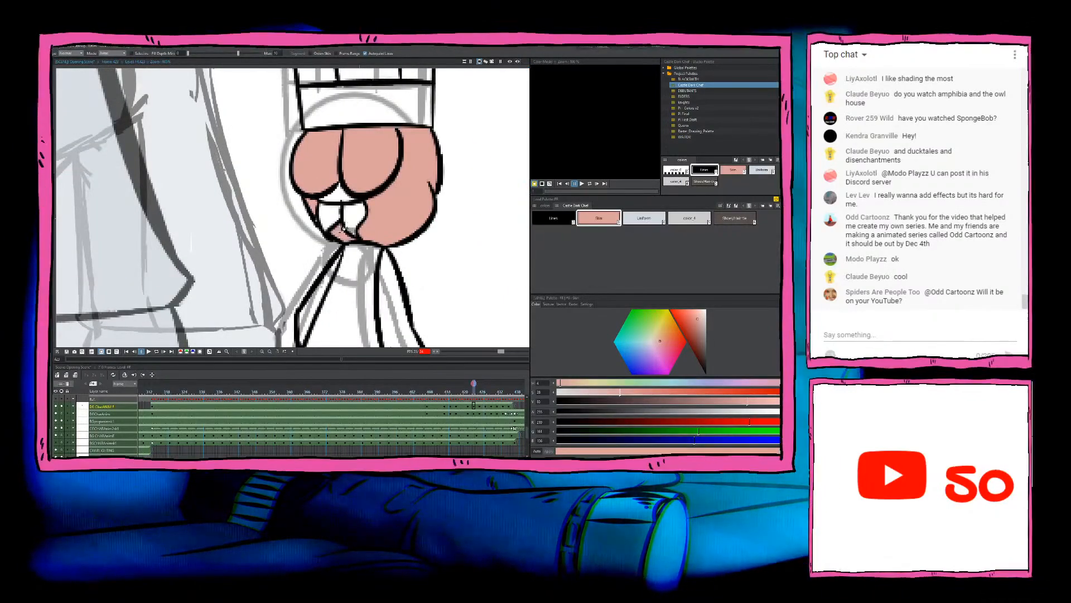
{"action": "left_click", "coordinate": [335, 212]}
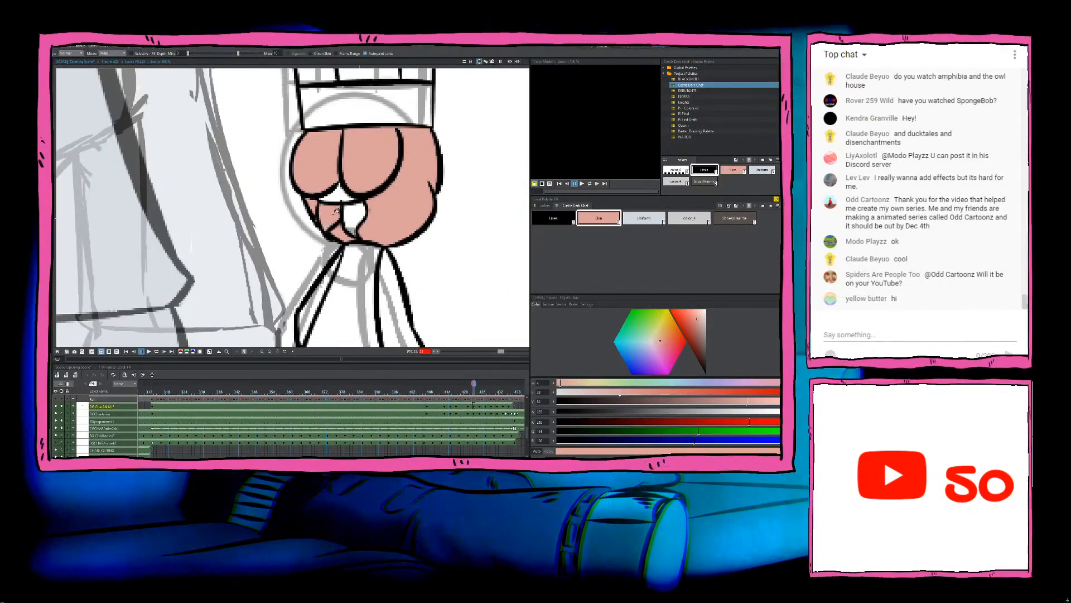
{"action": "left_click", "coordinate": [354, 209]}
Step: Fill this drawing's hair tie with the dark brown shoe and hair-tie colour
{"action": "left_click", "coordinate": [645, 218]}
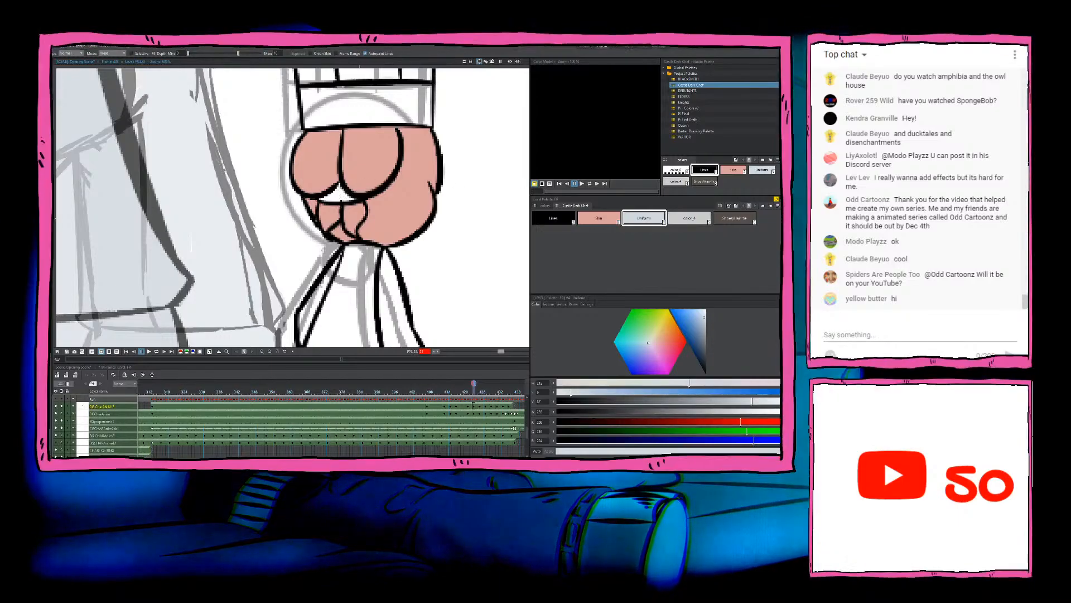
{"action": "left_click", "coordinate": [733, 221]}
{"action": "left_click", "coordinate": [342, 190]}
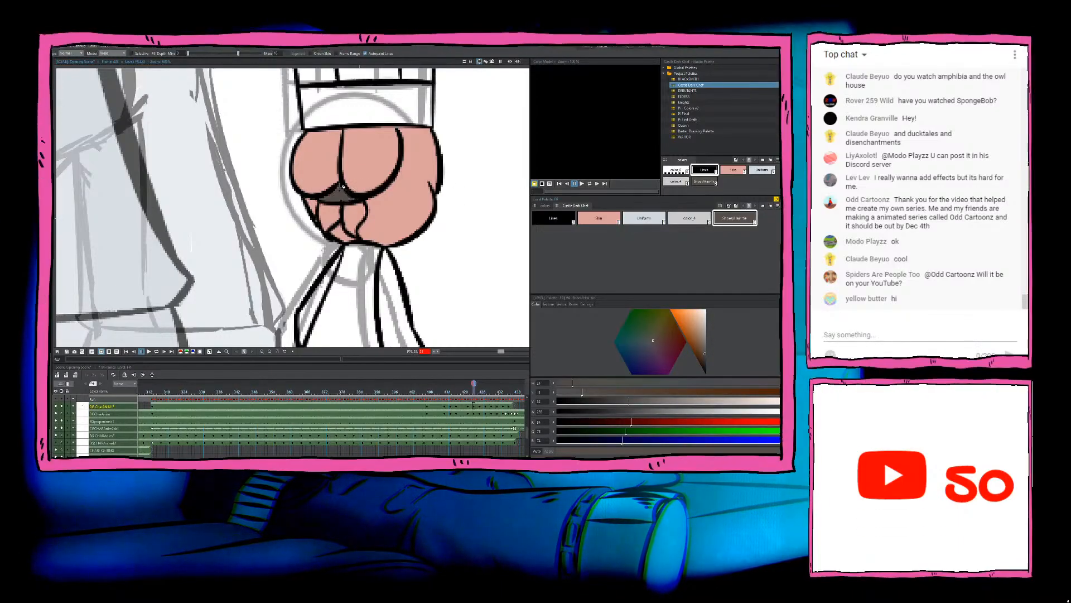
{"action": "scroll", "coordinate": [399, 211], "scroll_direction": "down", "scroll_amount": 6}
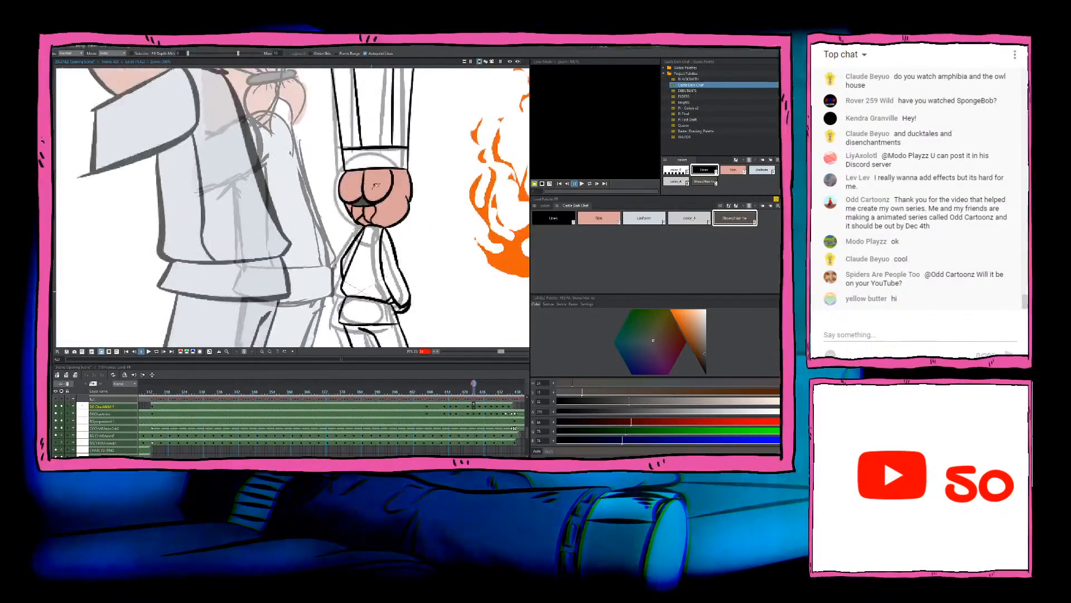
Step: Fill the pleats and band of this drawing's tall hat with the Uniform colour
{"action": "left_click_drag", "start_coordinate": [390, 209], "coordinate": [377, 256]}
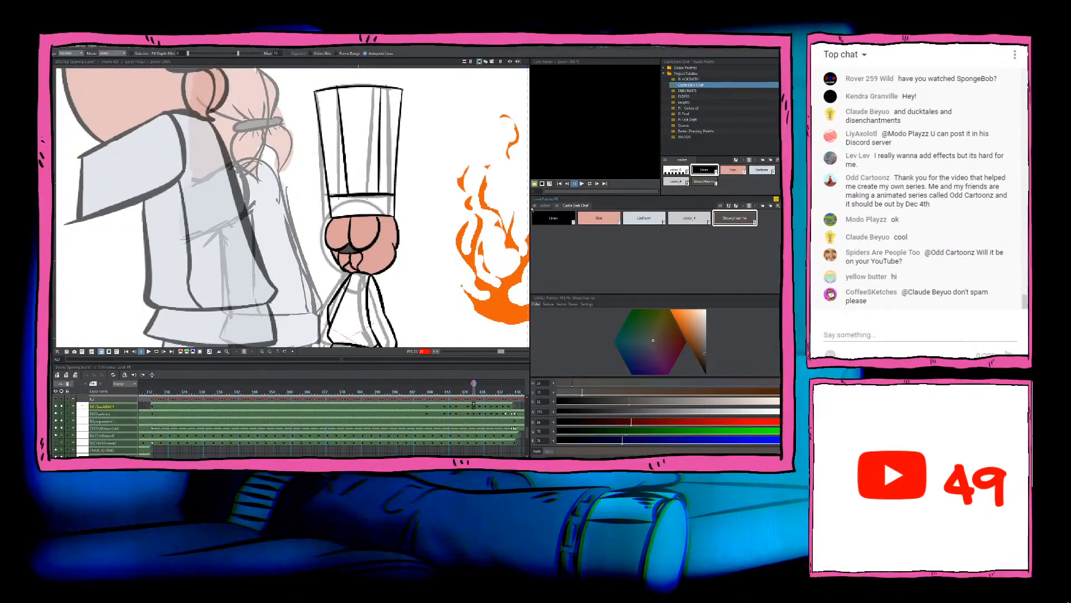
{"action": "left_click", "coordinate": [644, 218]}
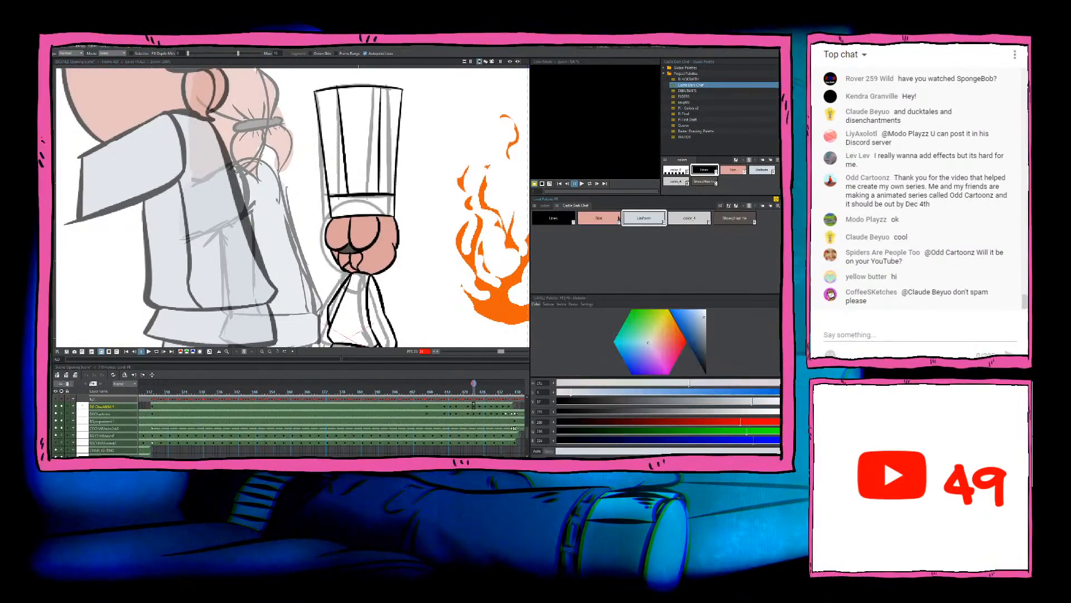
{"action": "left_click", "coordinate": [365, 157]}
{"action": "left_click", "coordinate": [358, 206]}
{"action": "left_click", "coordinate": [390, 178]}
{"action": "scroll", "coordinate": [385, 181], "scroll_direction": "down", "scroll_amount": 5}
Step: Fill the jacket, sleeve, hem and both trouser legs of this drawing with the Uniform colour
{"action": "left_click_drag", "start_coordinate": [379, 240], "coordinate": [379, 178]}
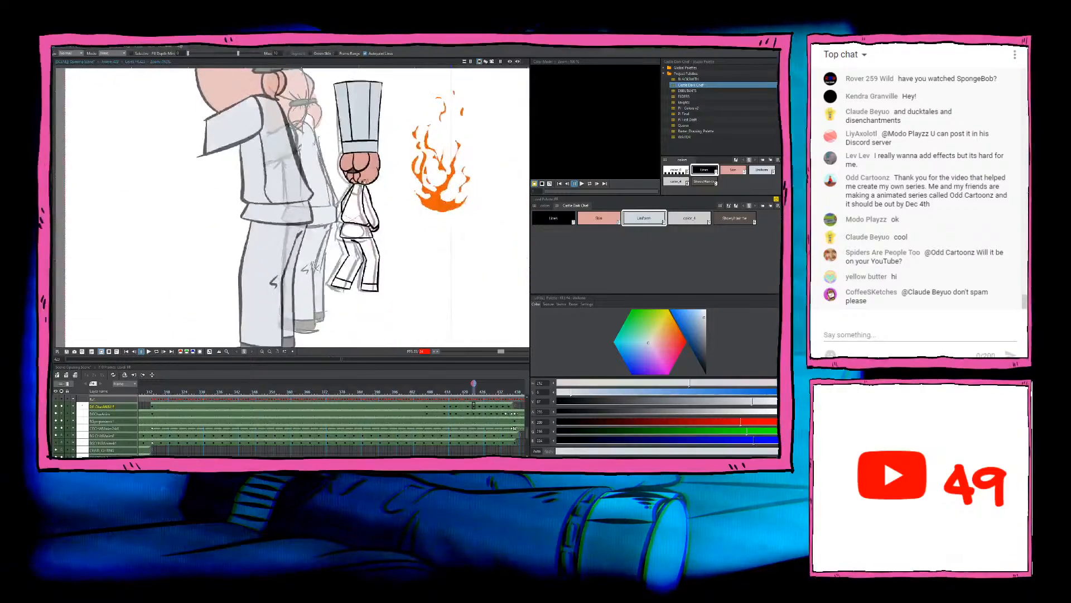
{"action": "scroll", "coordinate": [377, 180], "scroll_direction": "up", "scroll_amount": 5}
{"action": "left_click", "coordinate": [357, 188]}
{"action": "left_click", "coordinate": [385, 202]}
{"action": "left_click", "coordinate": [367, 236]}
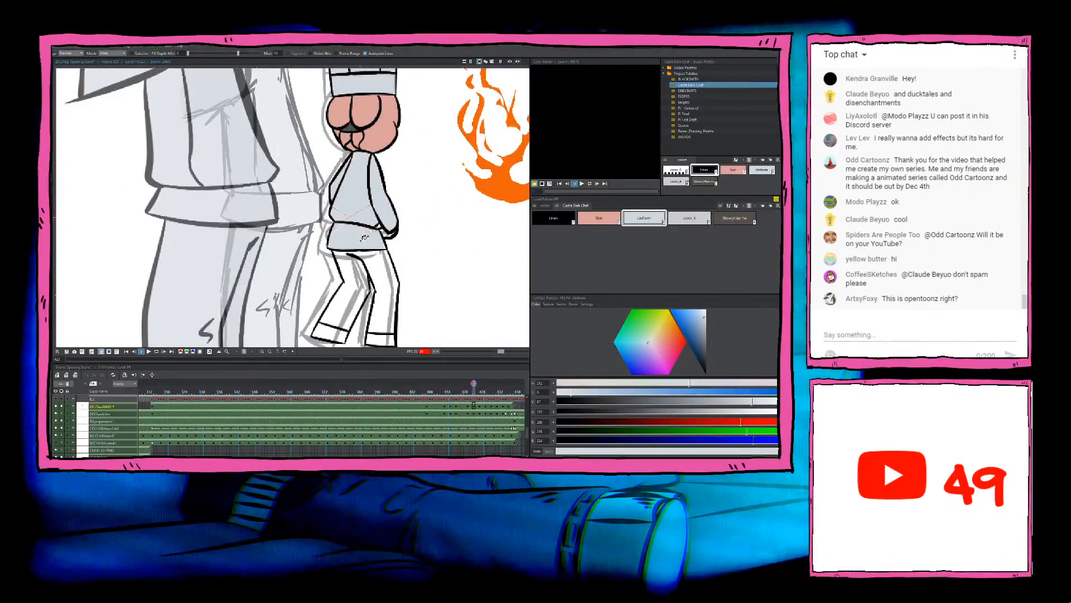
{"action": "left_click", "coordinate": [347, 277]}
{"action": "left_click", "coordinate": [377, 265]}
Step: Fill both shoes below the bent legs with the dark brown shoe and hair-tie colour
{"action": "left_click", "coordinate": [736, 224]}
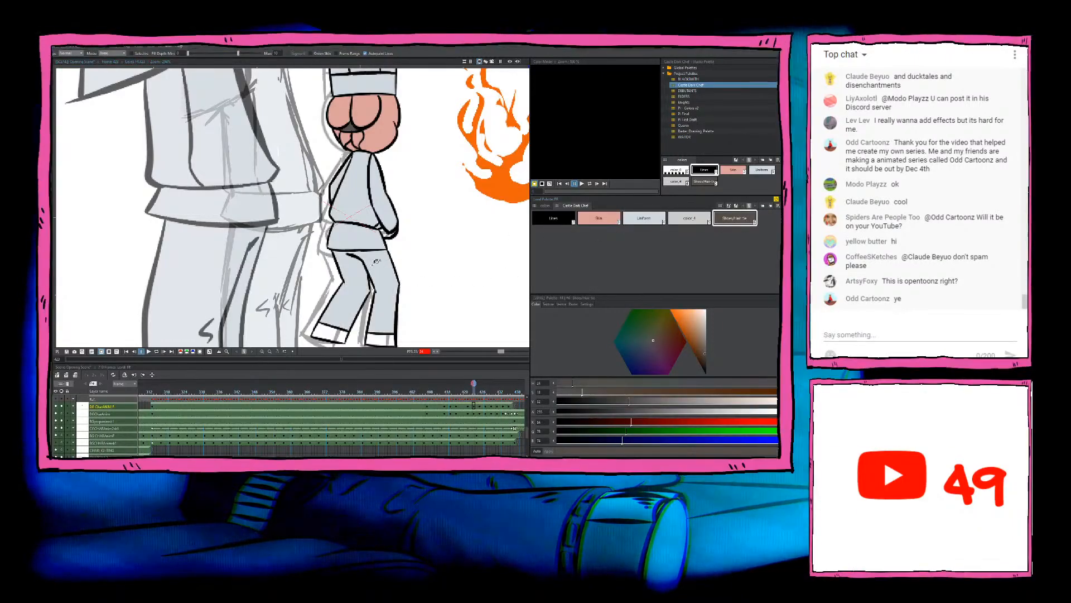
{"action": "left_click", "coordinate": [338, 333]}
{"action": "left_click", "coordinate": [385, 334]}
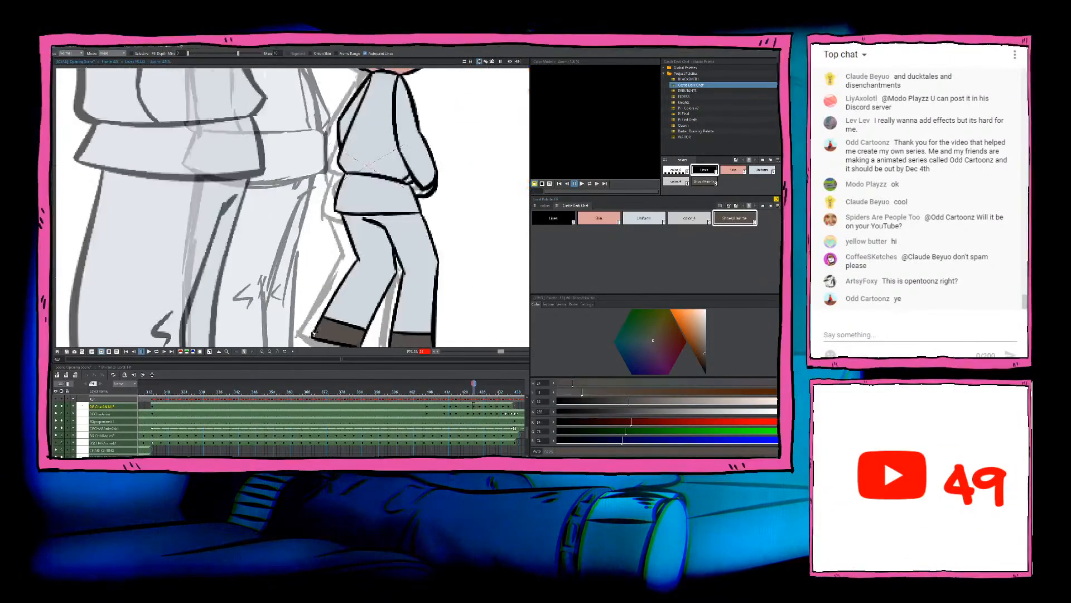
{"action": "scroll", "coordinate": [317, 333], "scroll_direction": "up", "scroll_amount": 2}
{"action": "scroll", "coordinate": [317, 333], "scroll_direction": "down", "scroll_amount": 2}
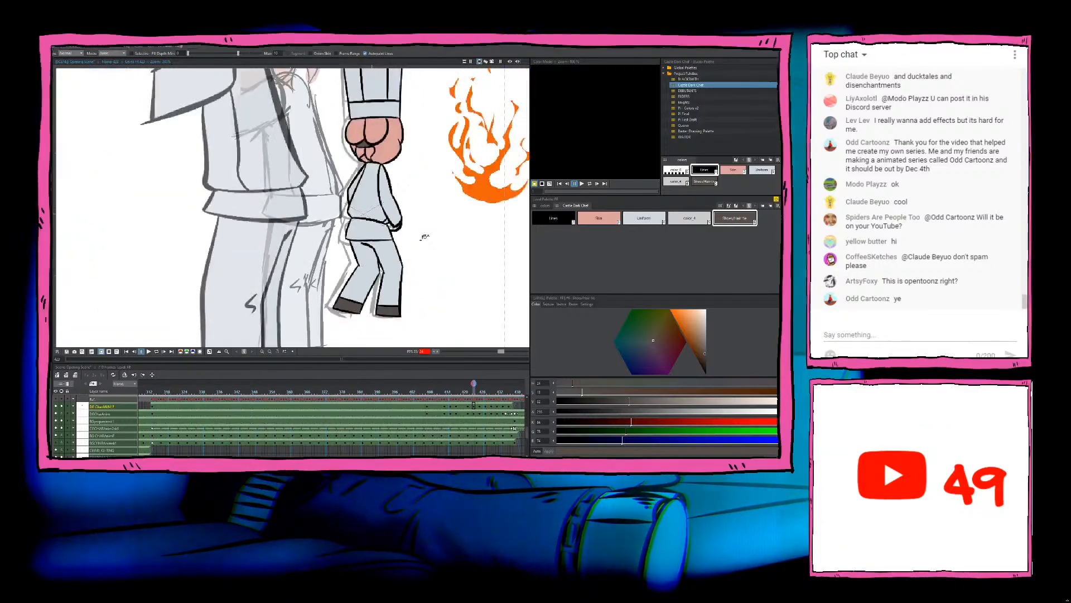
Step: Fill the hand of the chef's lowered arm with the Skin colour
{"action": "left_click", "coordinate": [608, 222]}
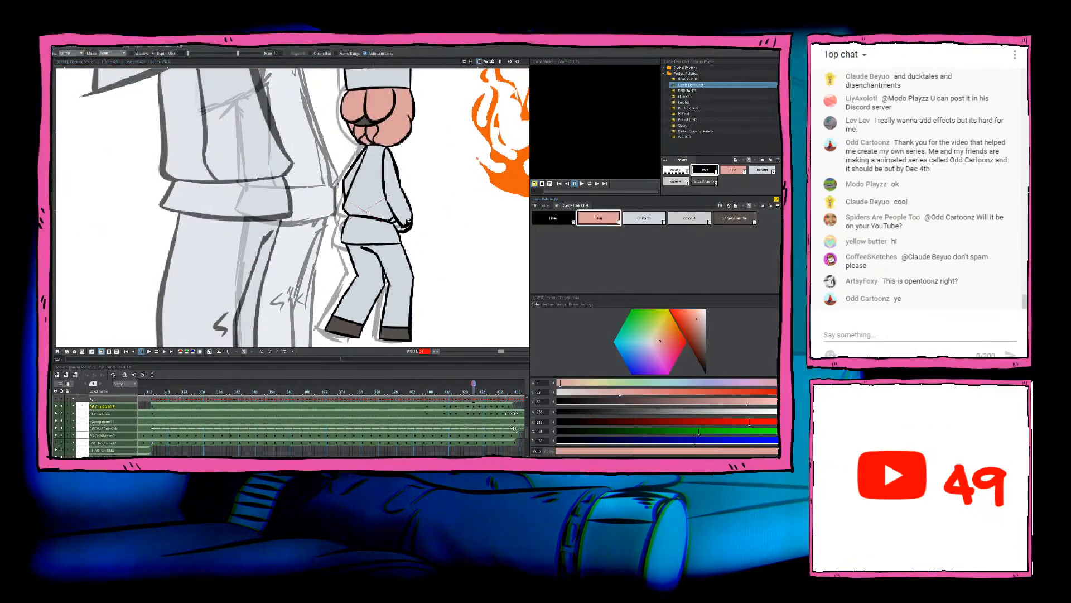
{"action": "left_click", "coordinate": [400, 226]}
{"action": "scroll", "coordinate": [403, 225], "scroll_direction": "up", "scroll_amount": 3}
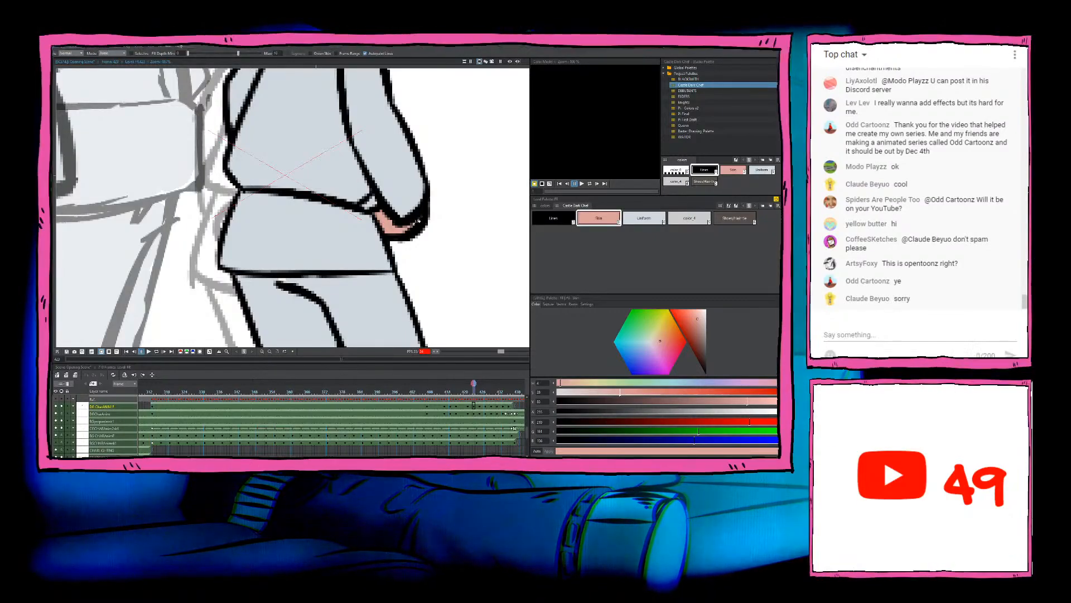
{"action": "scroll", "coordinate": [418, 222], "scroll_direction": "down", "scroll_amount": 3}
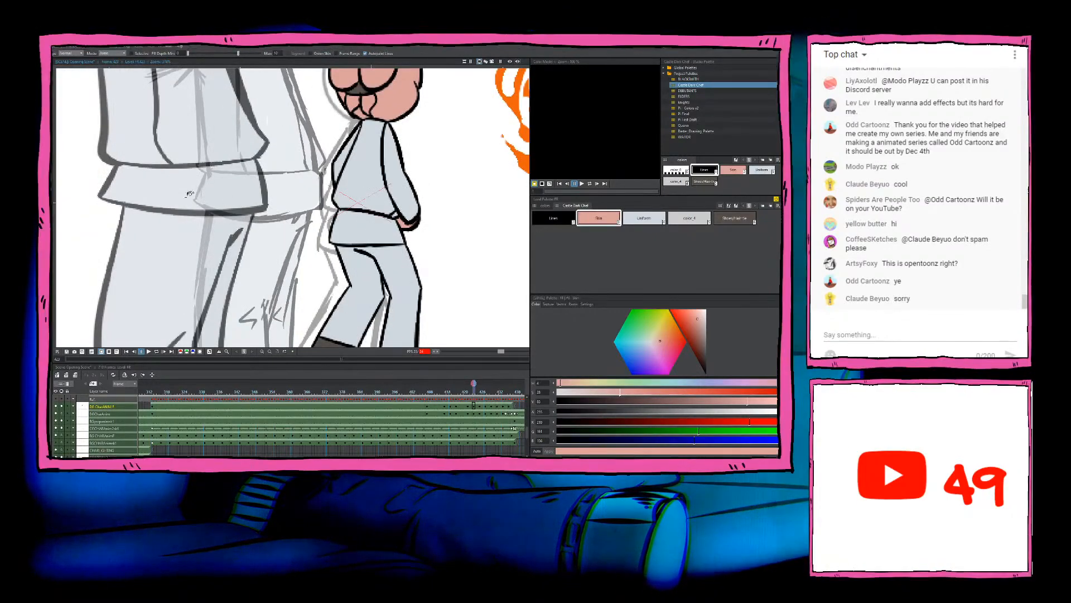
Step: Check the newly coloured drawing with the lowered arm for areas left unfilled
{"action": "scroll", "coordinate": [415, 222], "scroll_direction": "down", "scroll_amount": 2}
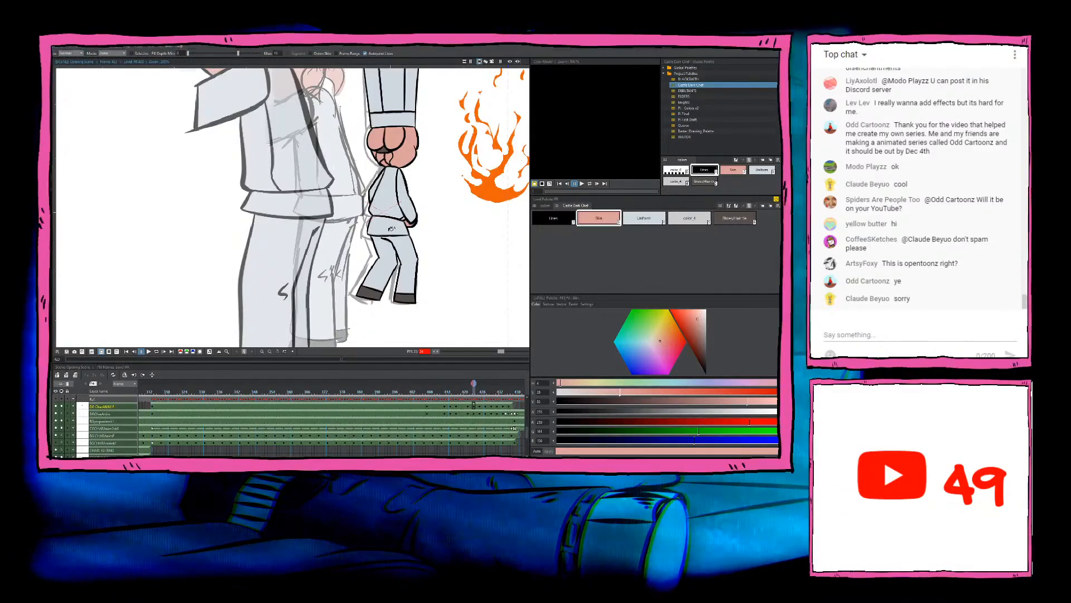
{"action": "scroll", "coordinate": [424, 196], "scroll_direction": "up", "scroll_amount": 1}
{"action": "scroll", "coordinate": [432, 204], "scroll_direction": "up", "scroll_amount": 1}
{"action": "key", "text": "comma"}
{"action": "key", "text": "comma"}
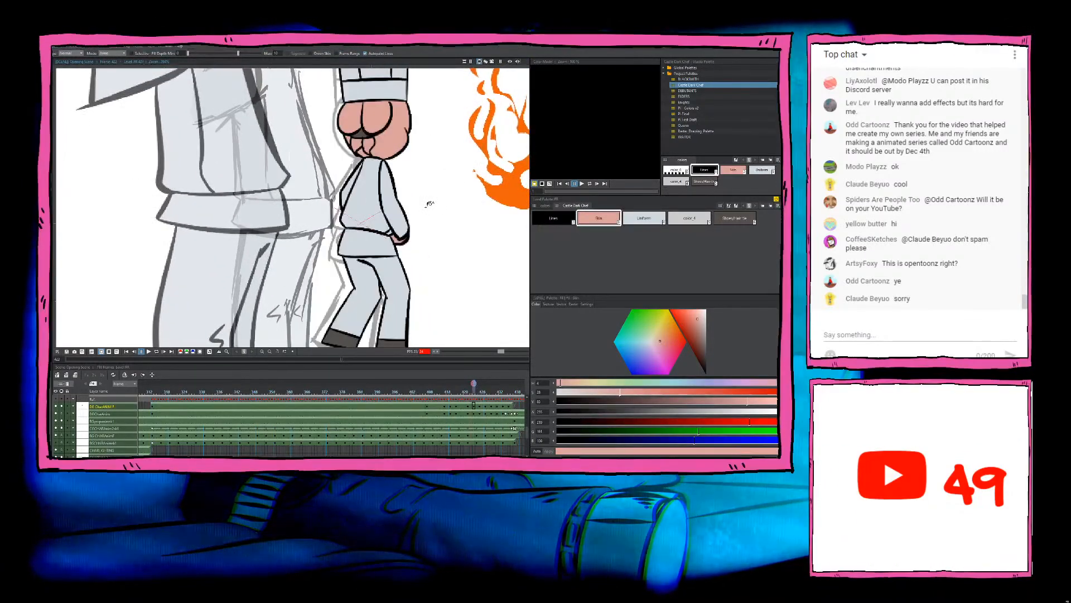
Step: Flip back and forth through the chef's coloured drawings to check the colouring across frames
{"action": "scroll", "coordinate": [429, 203], "scroll_direction": "down", "scroll_amount": 2}
{"action": "key", "text": "comma"}
{"action": "key", "text": "comma"}
{"action": "key", "text": "comma"}
{"action": "key", "text": "comma"}
{"action": "key", "text": "comma"}
{"action": "key", "text": "comma"}
{"action": "key", "text": "comma"}
{"action": "key", "text": "comma"}
{"action": "key", "text": "comma"}
{"action": "key", "text": "comma"}
{"action": "key", "text": "comma"}
{"action": "key", "text": "comma"}
{"action": "key", "text": "comma"}
{"action": "key", "text": "comma"}
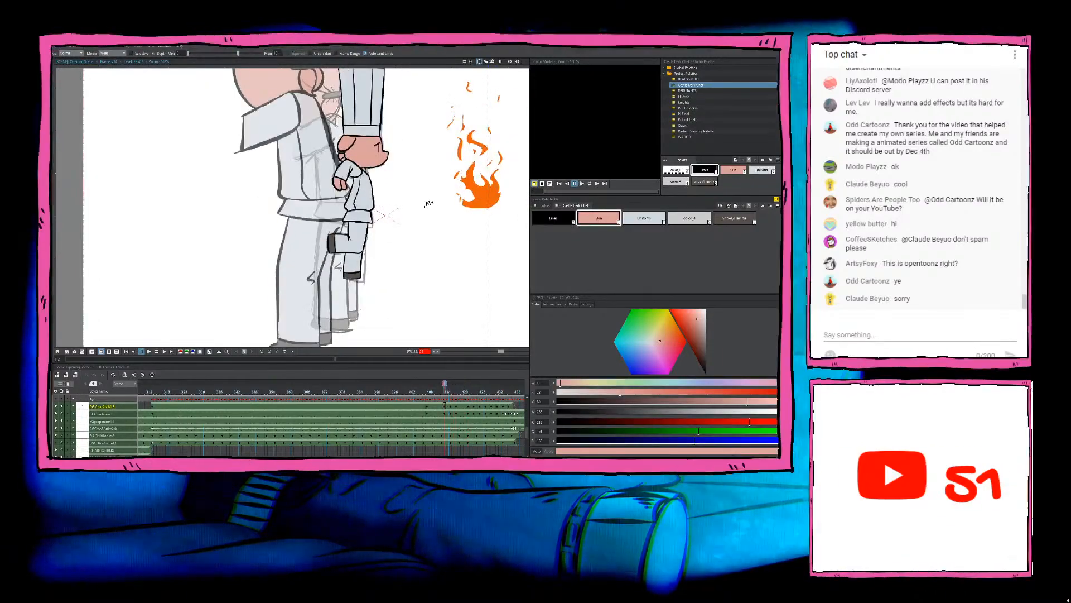
{"action": "key", "text": "period"}
{"action": "key", "text": "period"}
{"action": "key", "text": "period"}
{"action": "key", "text": "period"}
{"action": "key", "text": "period"}
{"action": "key", "text": "period"}
{"action": "key", "text": "period"}
{"action": "key", "text": "period"}
{"action": "key", "text": "period"}
{"action": "key", "text": "period"}
{"action": "key", "text": "period"}
{"action": "key", "text": "period"}
{"action": "key", "text": "period"}
{"action": "key", "text": "period"}
{"action": "key", "text": "period"}
{"action": "key", "text": "period"}
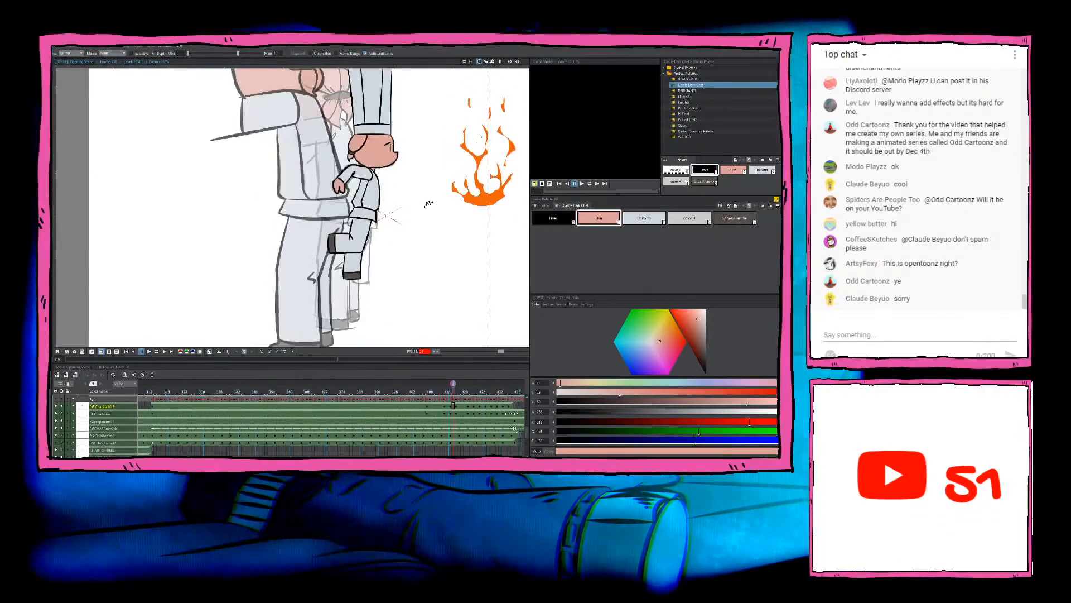
{"action": "key", "text": "period"}
{"action": "key", "text": "period"}
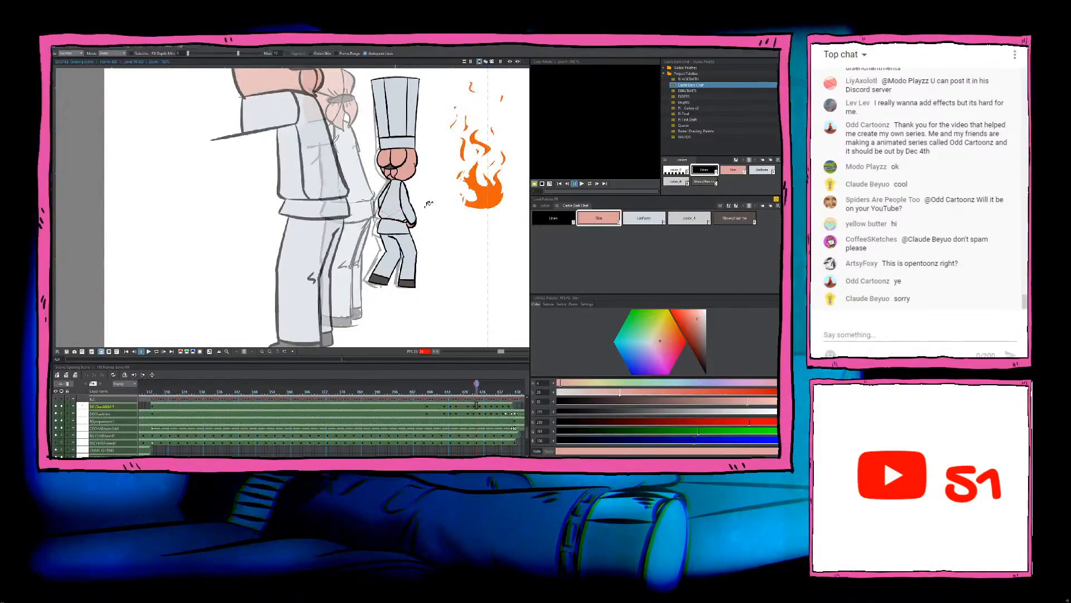
Step: Fill the face, head, moustache and both hands of the next uncoloured chef drawing with the Skin colour
{"action": "scroll", "coordinate": [426, 205], "scroll_direction": "up", "scroll_amount": 3}
{"action": "scroll", "coordinate": [403, 141], "scroll_direction": "up", "scroll_amount": 3}
{"action": "left_click", "coordinate": [384, 144]}
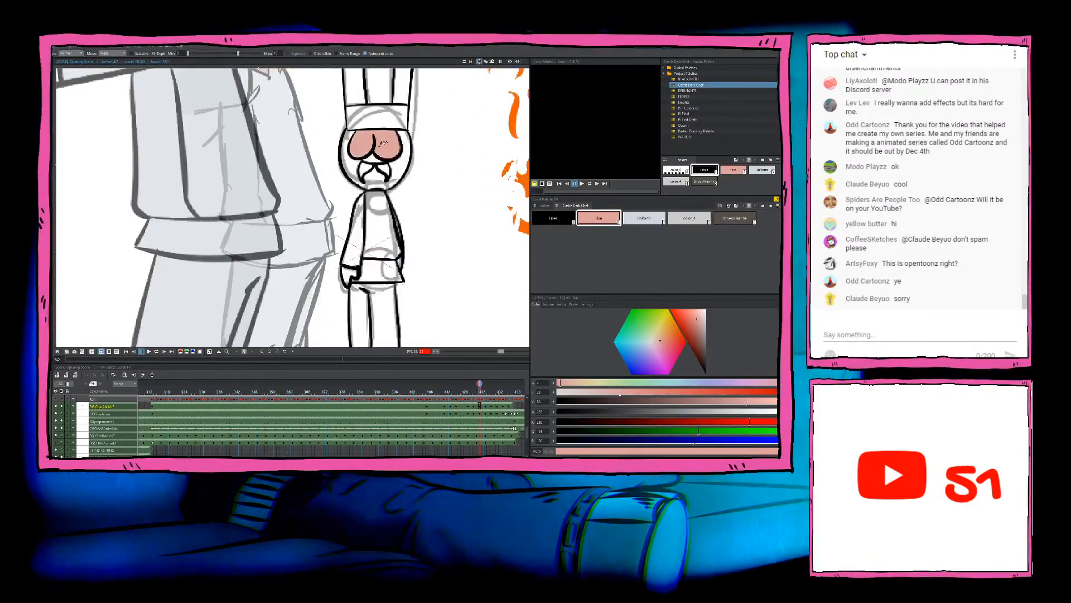
{"action": "left_click", "coordinate": [357, 167]}
{"action": "scroll", "coordinate": [371, 171], "scroll_direction": "up", "scroll_amount": 5}
{"action": "scroll", "coordinate": [365, 156], "scroll_direction": "up", "scroll_amount": 3}
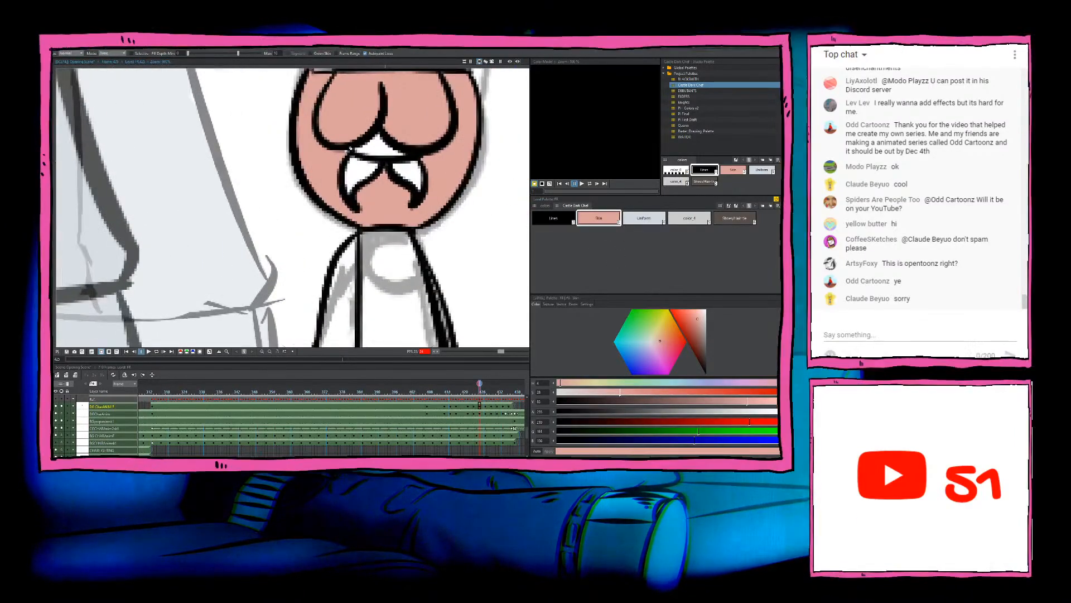
{"action": "scroll", "coordinate": [413, 184], "scroll_direction": "down", "scroll_amount": 5}
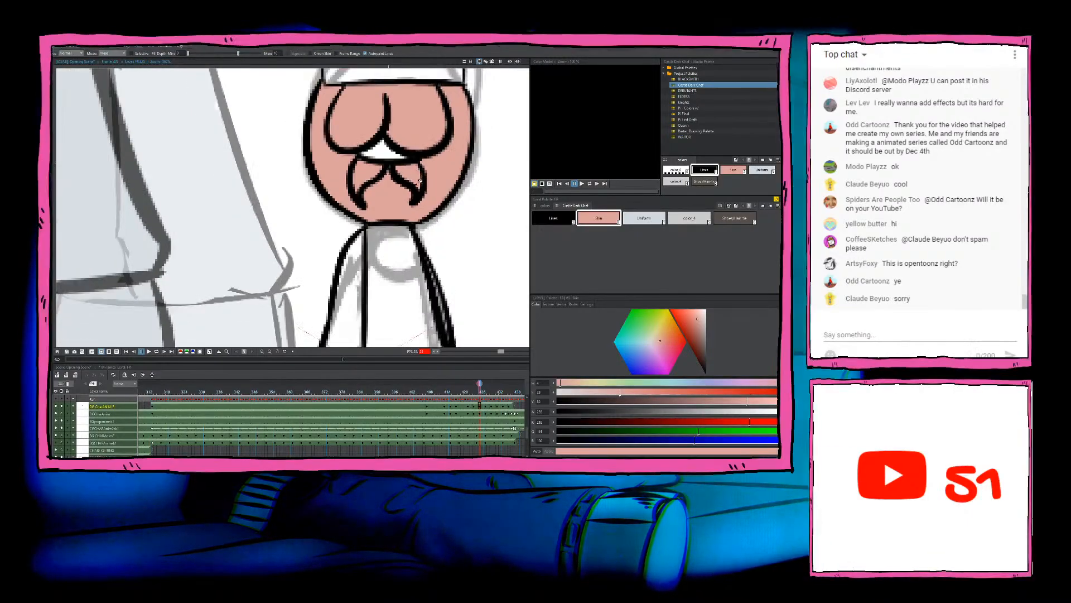
{"action": "scroll", "coordinate": [416, 183], "scroll_direction": "up", "scroll_amount": 3}
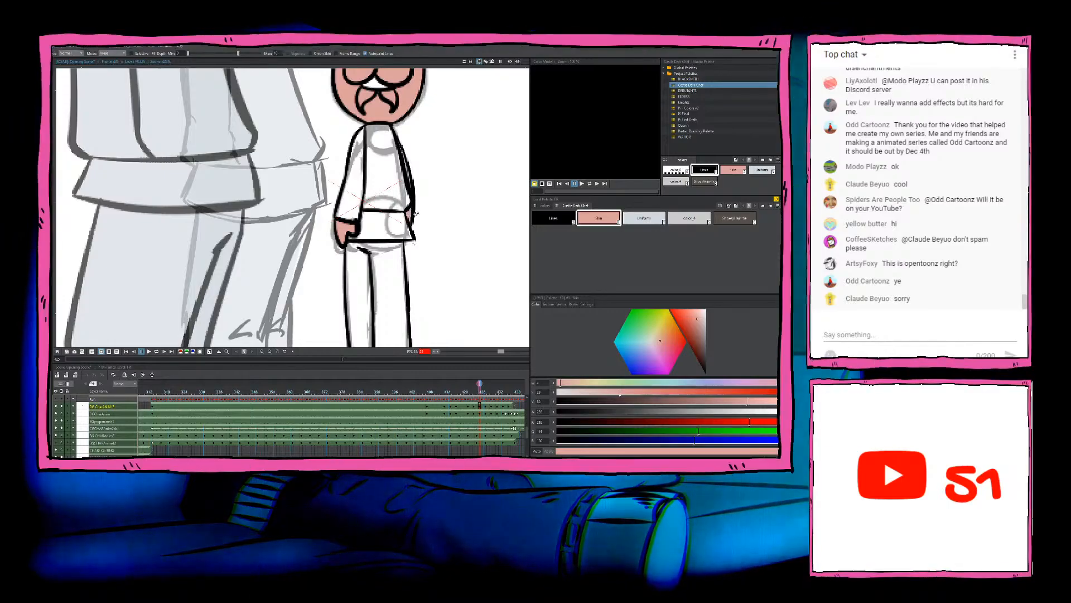
Step: Fill the trouser legs, jacket, sleeve, hem and tall hat of this drawing with the Uniform colour
{"action": "scroll", "coordinate": [416, 213], "scroll_direction": "down", "scroll_amount": 4}
{"action": "left_click", "coordinate": [393, 239]}
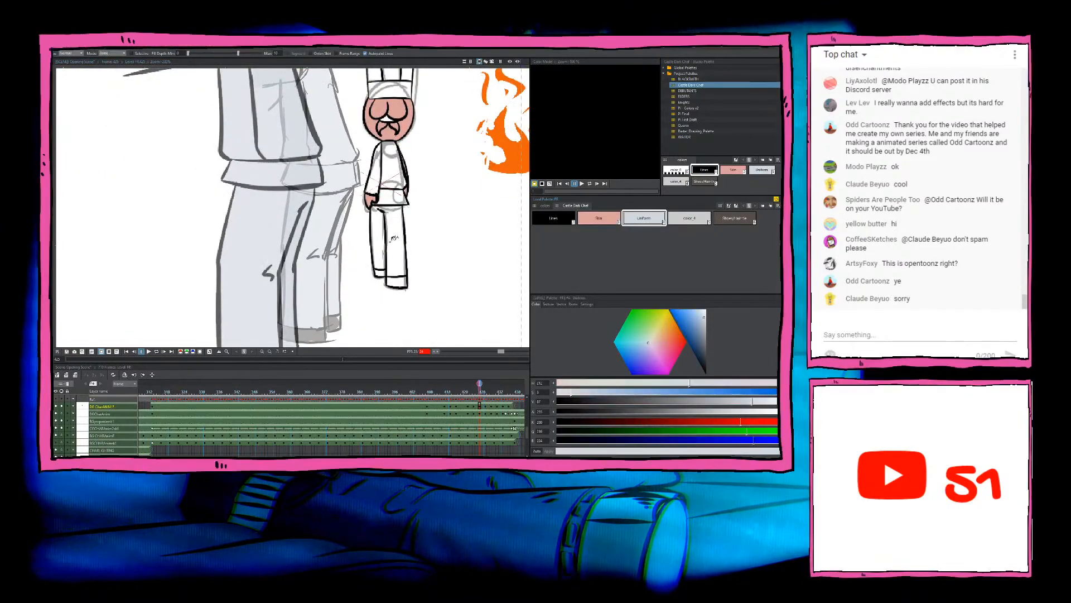
{"action": "left_click", "coordinate": [393, 238]}
{"action": "scroll", "coordinate": [394, 190], "scroll_direction": "up", "scroll_amount": 2}
{"action": "left_click", "coordinate": [382, 185]}
{"action": "left_click", "coordinate": [378, 177]}
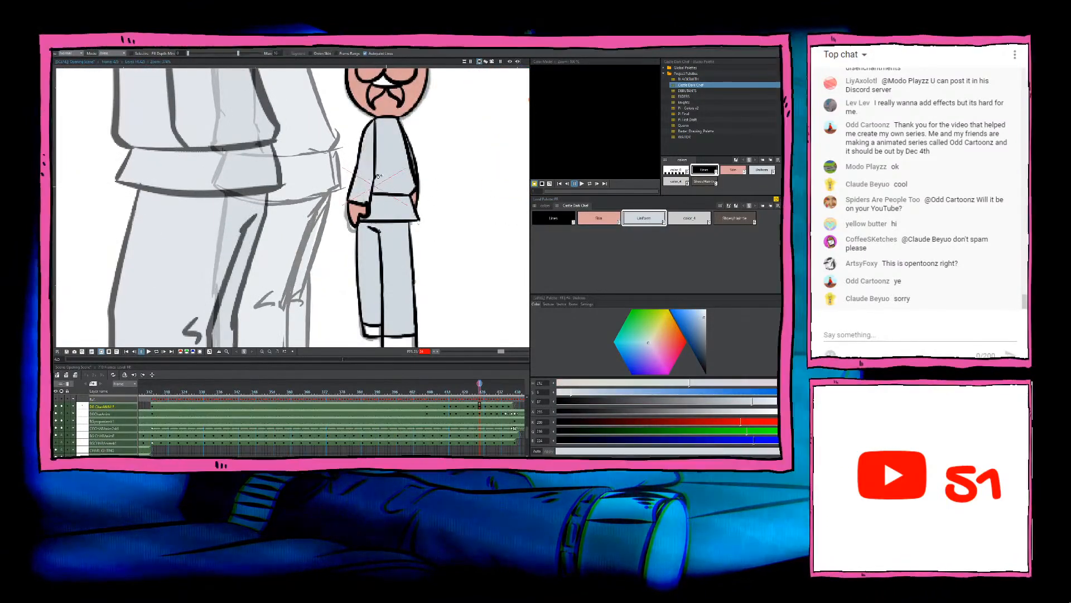
{"action": "left_click_drag", "start_coordinate": [378, 177], "coordinate": [381, 311]}
{"action": "left_click", "coordinate": [388, 120]}
{"action": "left_click", "coordinate": [366, 132]}
{"action": "left_click", "coordinate": [383, 166]}
{"action": "left_click", "coordinate": [415, 136]}
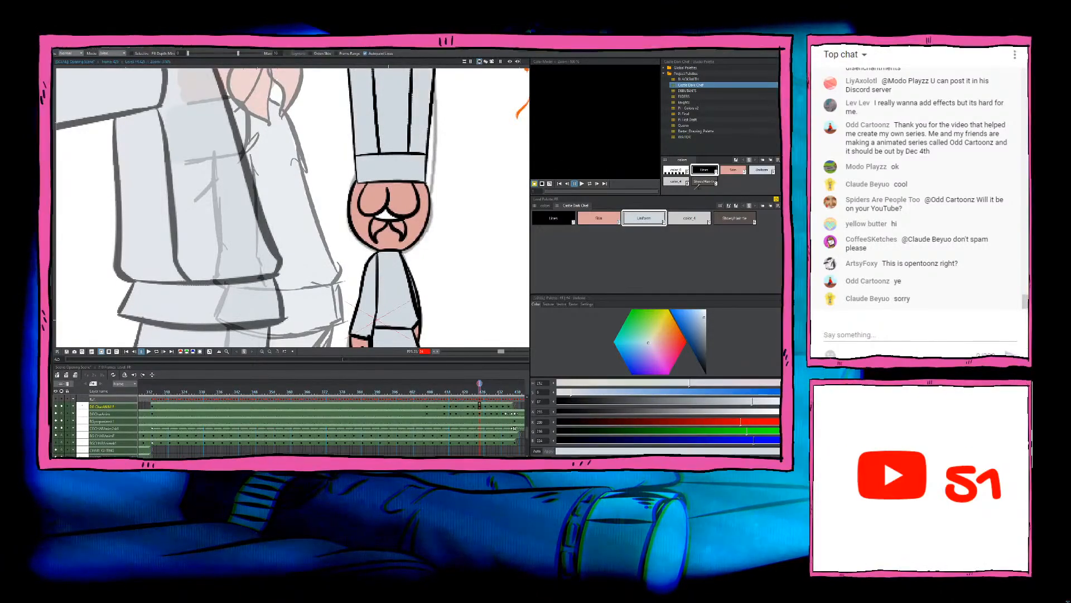
Step: Fill the small gap above the moustache and both shoes with the dark brown shoe and hair-tie colour
{"action": "left_click", "coordinate": [735, 218]}
{"action": "scroll", "coordinate": [397, 212], "scroll_direction": "up", "scroll_amount": 1}
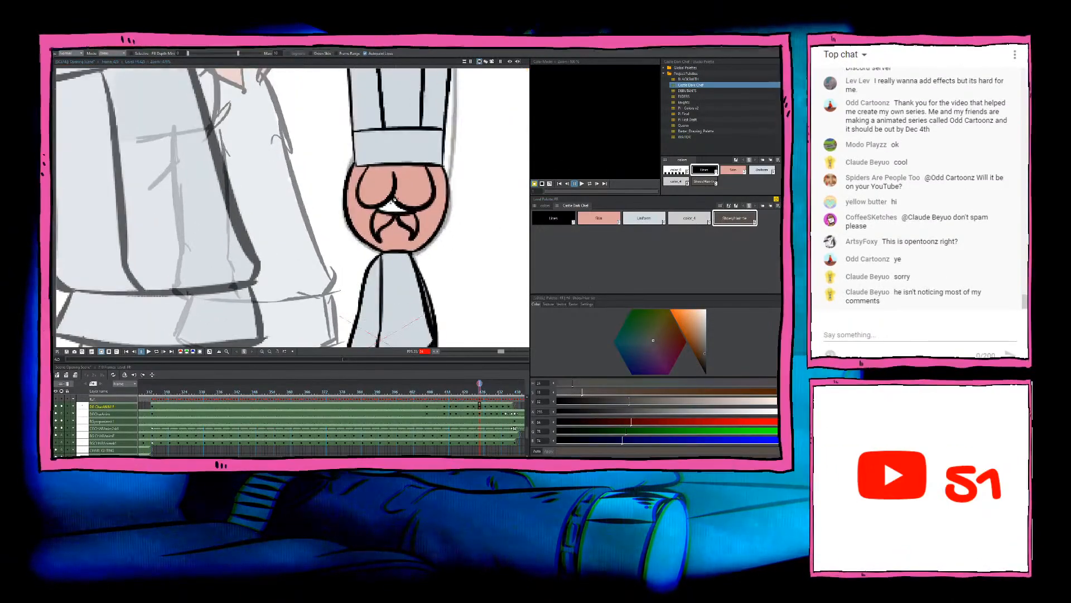
{"action": "left_click", "coordinate": [397, 212]}
{"action": "scroll", "coordinate": [397, 212], "scroll_direction": "down", "scroll_amount": 3}
{"action": "left_click_drag", "start_coordinate": [397, 212], "coordinate": [379, 75]}
{"action": "left_click", "coordinate": [388, 279]}
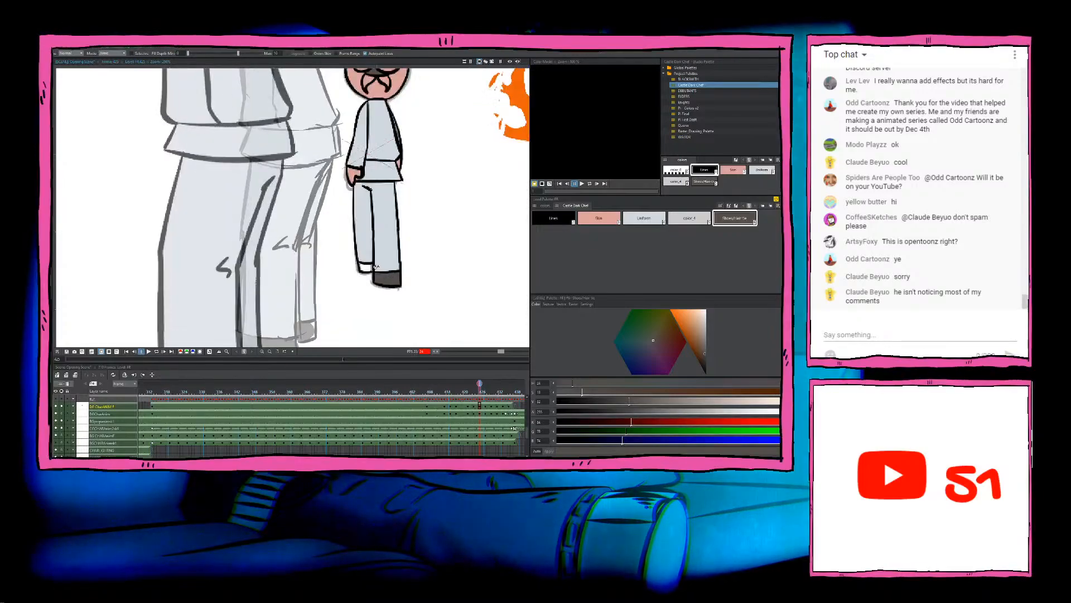
{"action": "left_click", "coordinate": [366, 267]}
{"action": "left_click_drag", "start_coordinate": [403, 240], "coordinate": [406, 278]}
{"action": "scroll", "coordinate": [407, 269], "scroll_direction": "down", "scroll_amount": 1}
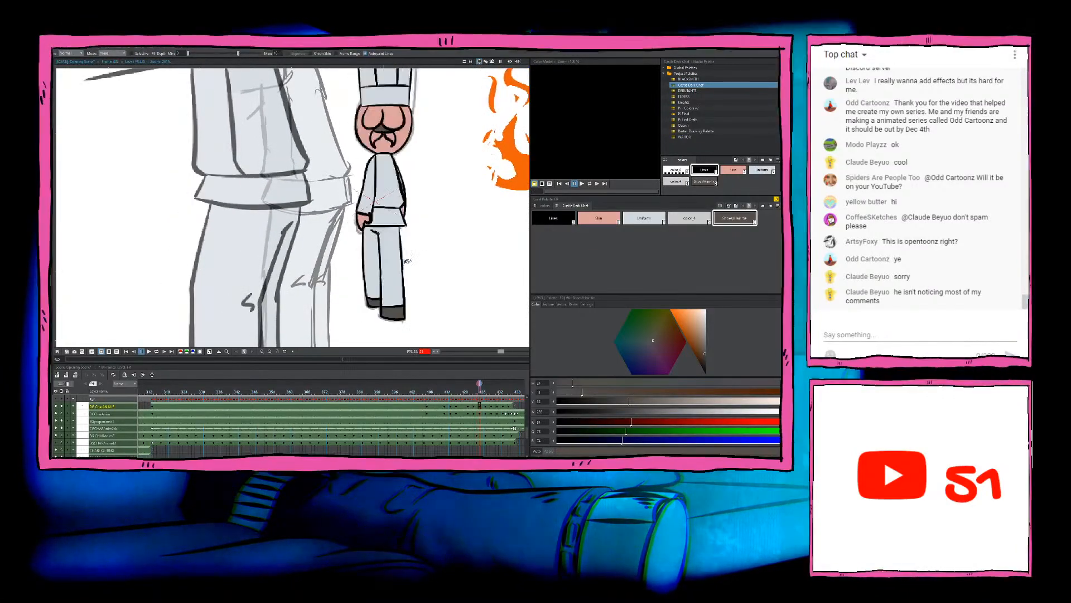
Step: Check the jacket and narrow far sleeve of the newly coloured drawing for gaps in the Uniform fill
{"action": "scroll", "coordinate": [410, 246], "scroll_direction": "up", "scroll_amount": 3}
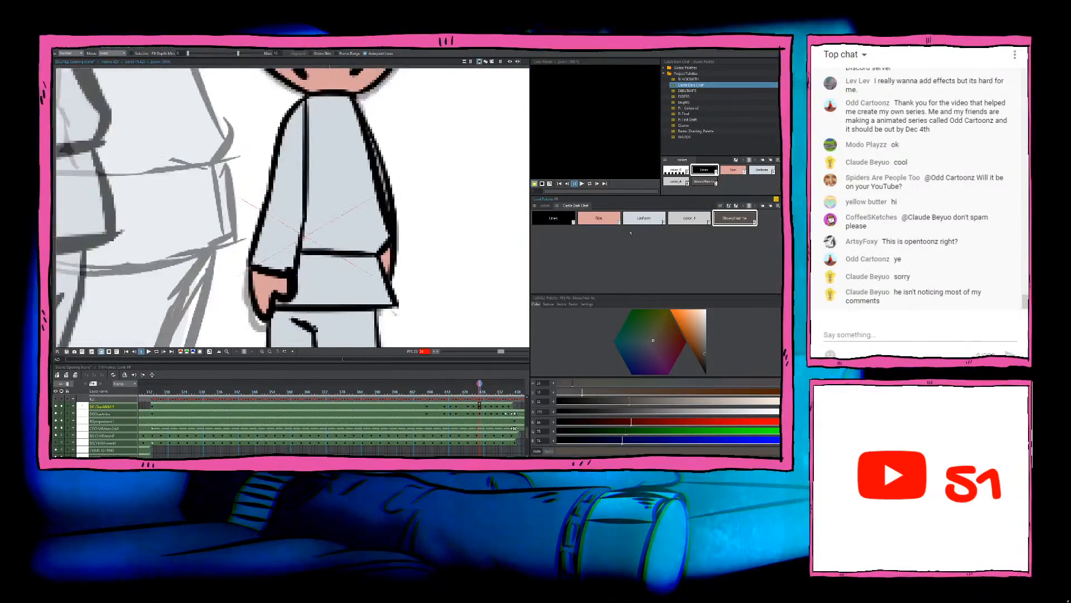
{"action": "left_click_drag", "start_coordinate": [396, 168], "coordinate": [346, 214]}
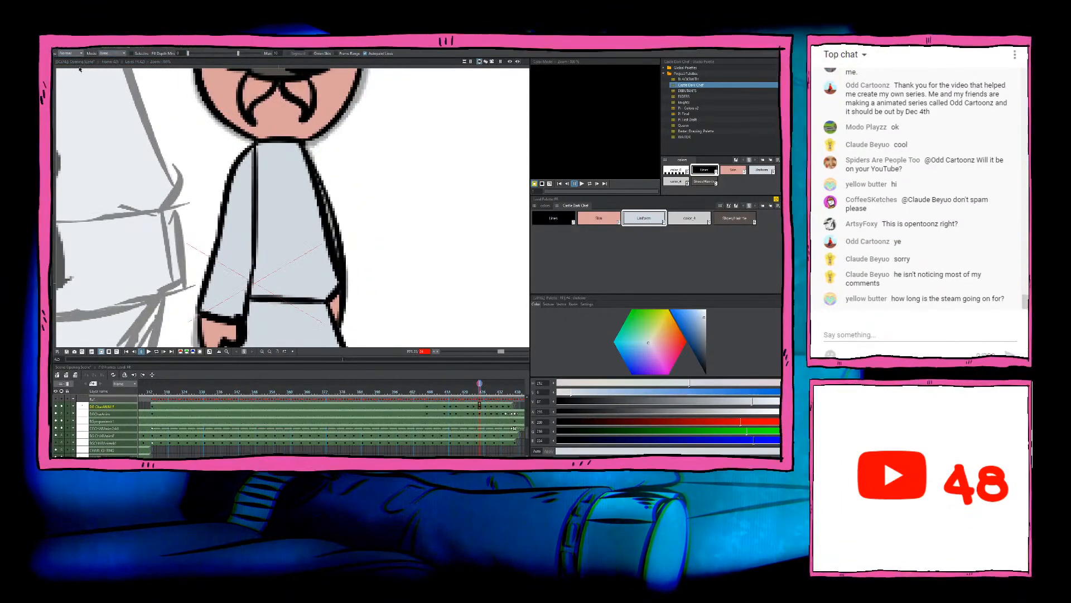
{"action": "scroll", "coordinate": [363, 193], "scroll_direction": "down", "scroll_amount": 2}
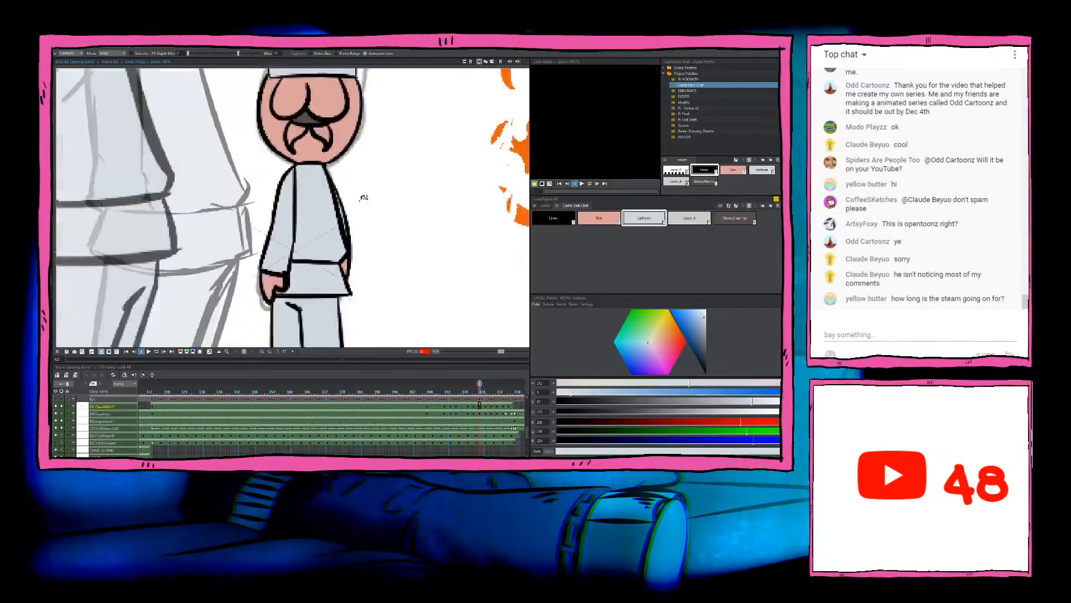
{"action": "scroll", "coordinate": [363, 197], "scroll_direction": "down", "scroll_amount": 2}
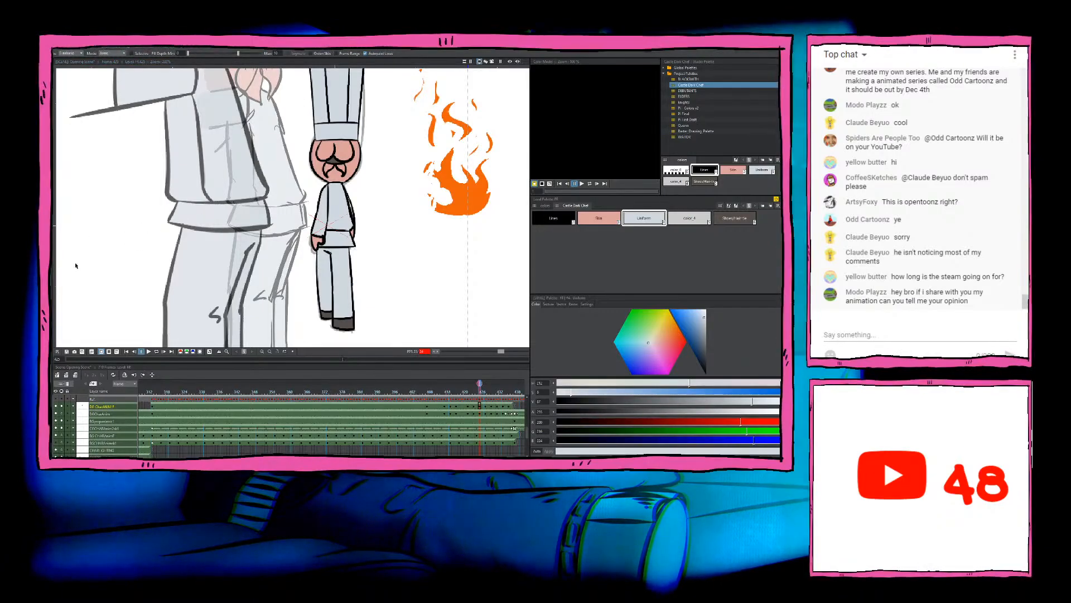
{"action": "scroll", "coordinate": [239, 232], "scroll_direction": "down", "scroll_amount": 3}
{"action": "scroll", "coordinate": [238, 232], "scroll_direction": "up", "scroll_amount": 1}
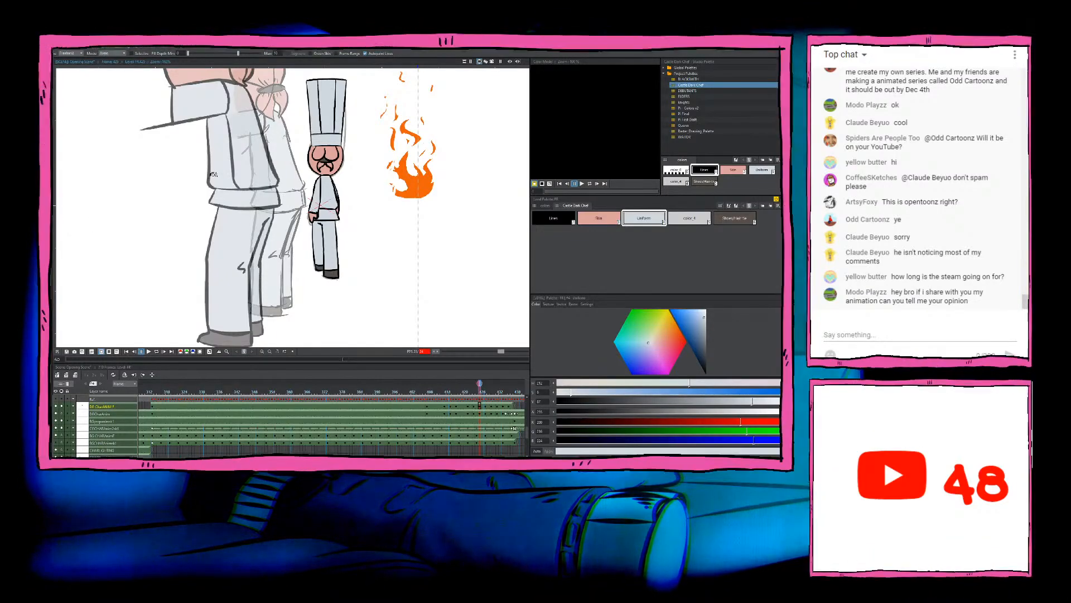
{"action": "scroll", "coordinate": [331, 236], "scroll_direction": "up", "scroll_amount": 1}
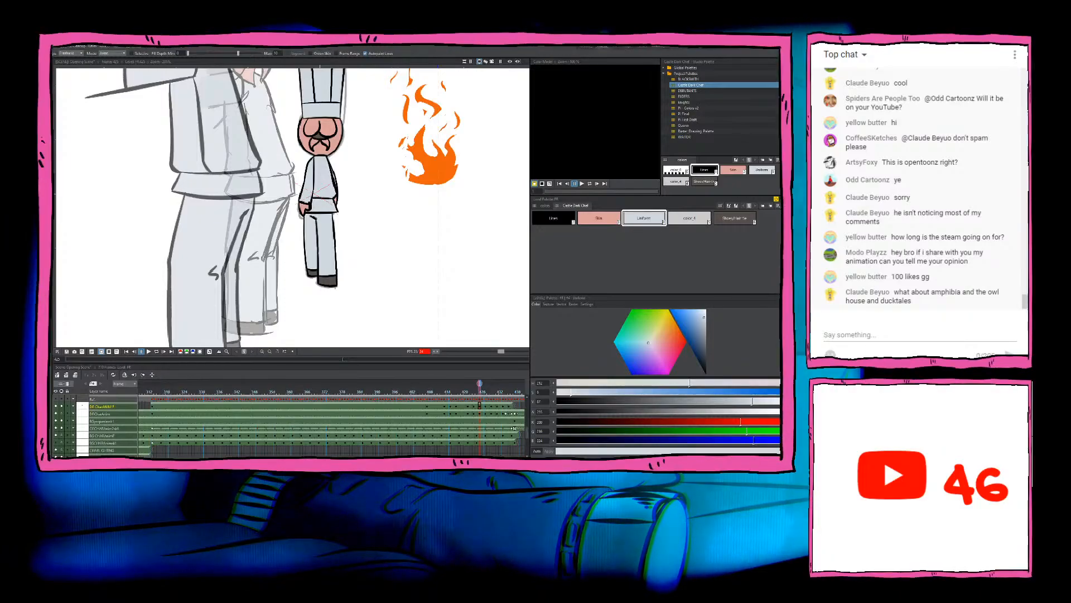
{"action": "scroll", "coordinate": [301, 246], "scroll_direction": "down", "scroll_amount": 3}
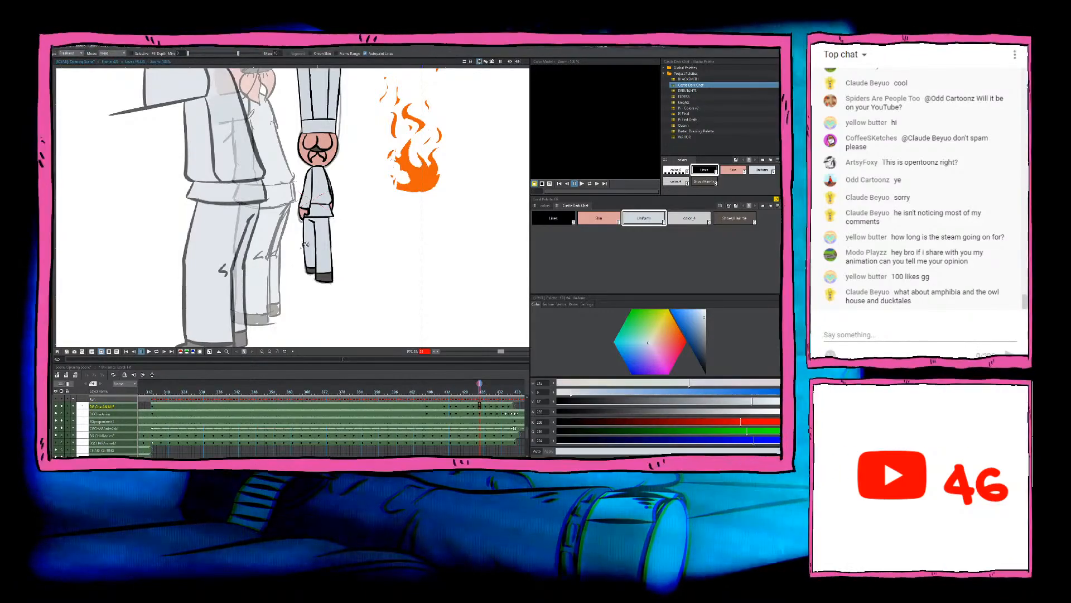
{"action": "scroll", "coordinate": [302, 247], "scroll_direction": "down", "scroll_amount": 1}
{"action": "scroll", "coordinate": [318, 234], "scroll_direction": "up", "scroll_amount": 2}
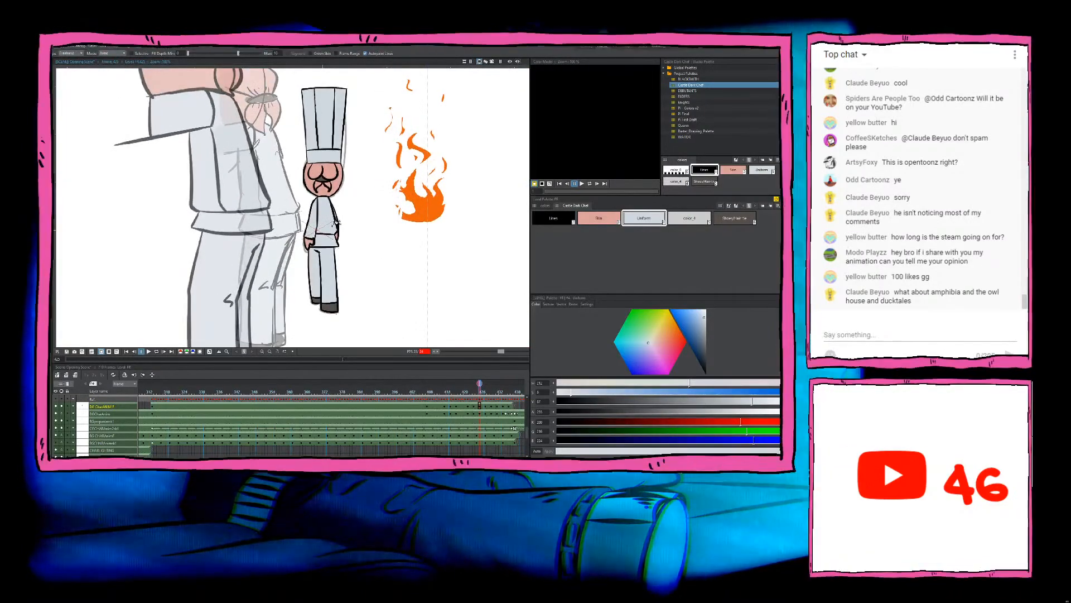
{"action": "scroll", "coordinate": [334, 226], "scroll_direction": "up", "scroll_amount": 1}
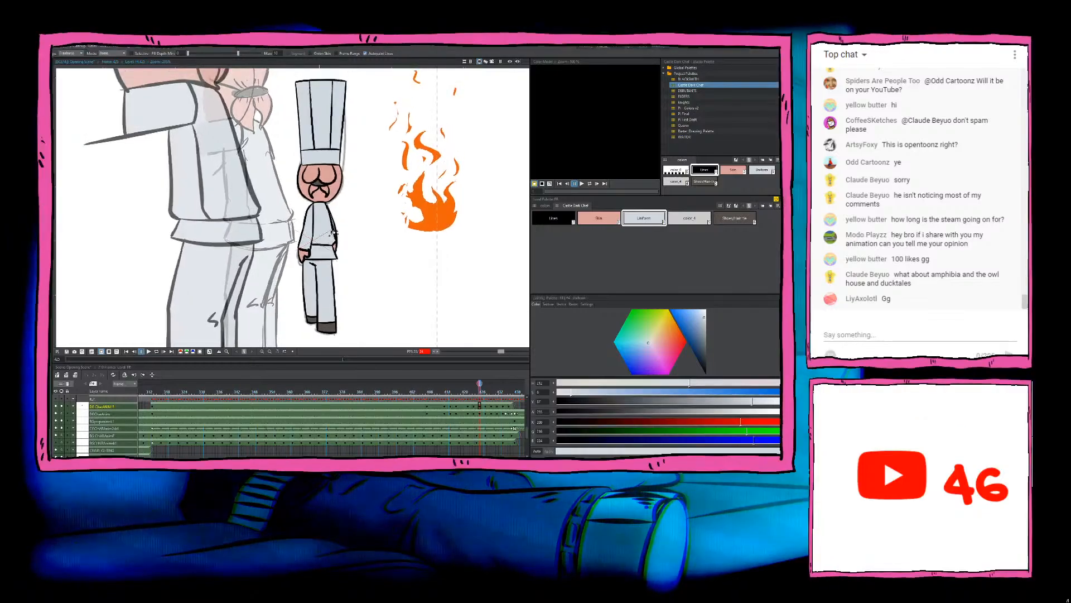
{"action": "scroll", "coordinate": [333, 230], "scroll_direction": "down", "scroll_amount": 2}
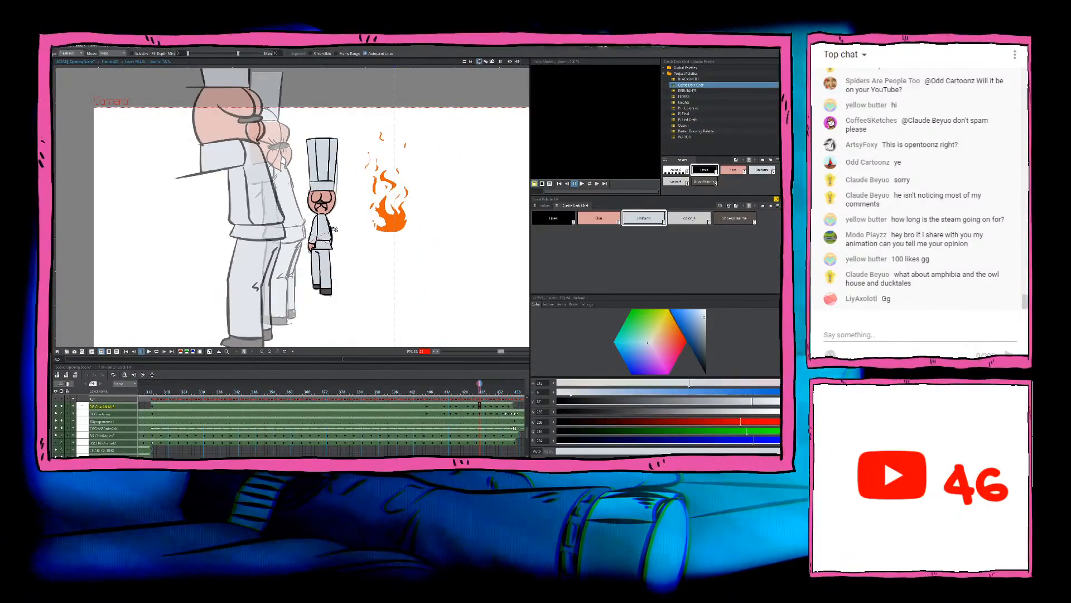
{"action": "scroll", "coordinate": [334, 229], "scroll_direction": "down", "scroll_amount": 4}
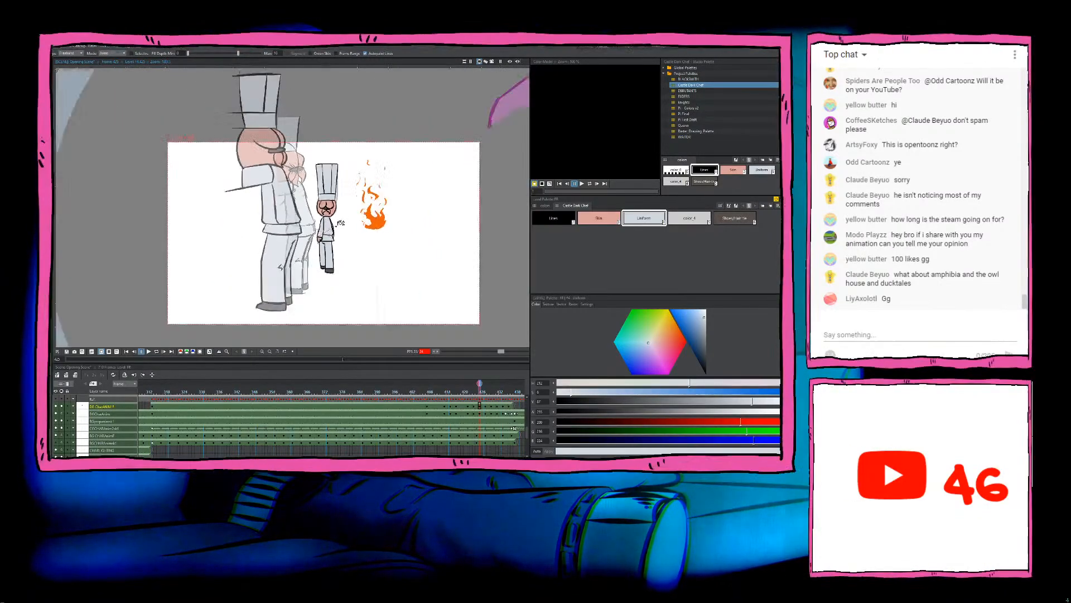
{"action": "scroll", "coordinate": [341, 223], "scroll_direction": "up", "scroll_amount": 6}
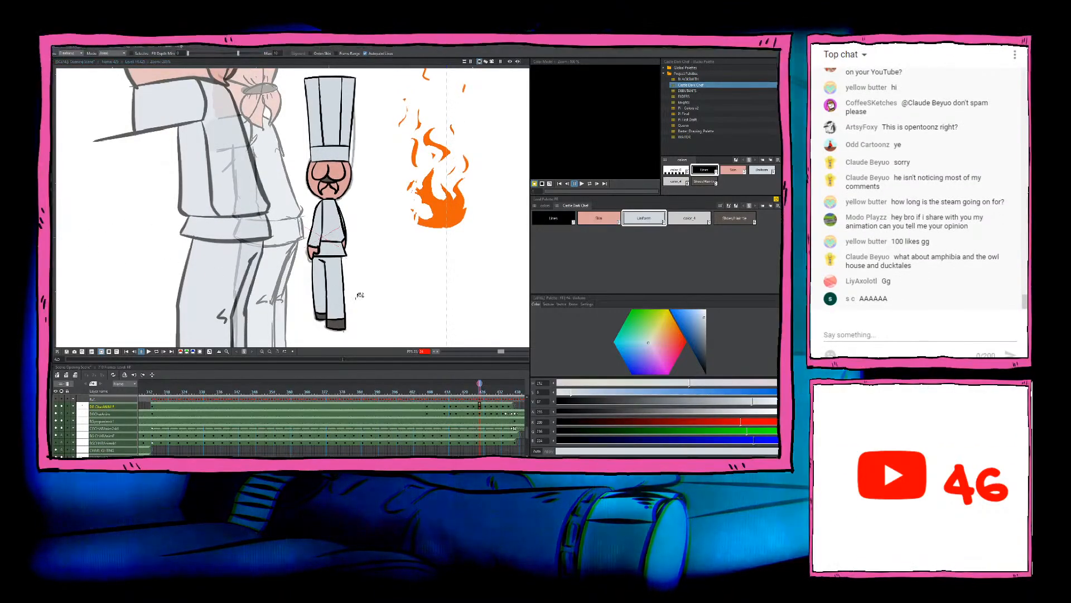
{"action": "scroll", "coordinate": [368, 279], "scroll_direction": "down", "scroll_amount": 3}
{"action": "scroll", "coordinate": [371, 276], "scroll_direction": "up", "scroll_amount": 2}
{"action": "left_click_drag", "start_coordinate": [373, 264], "coordinate": [371, 278]}
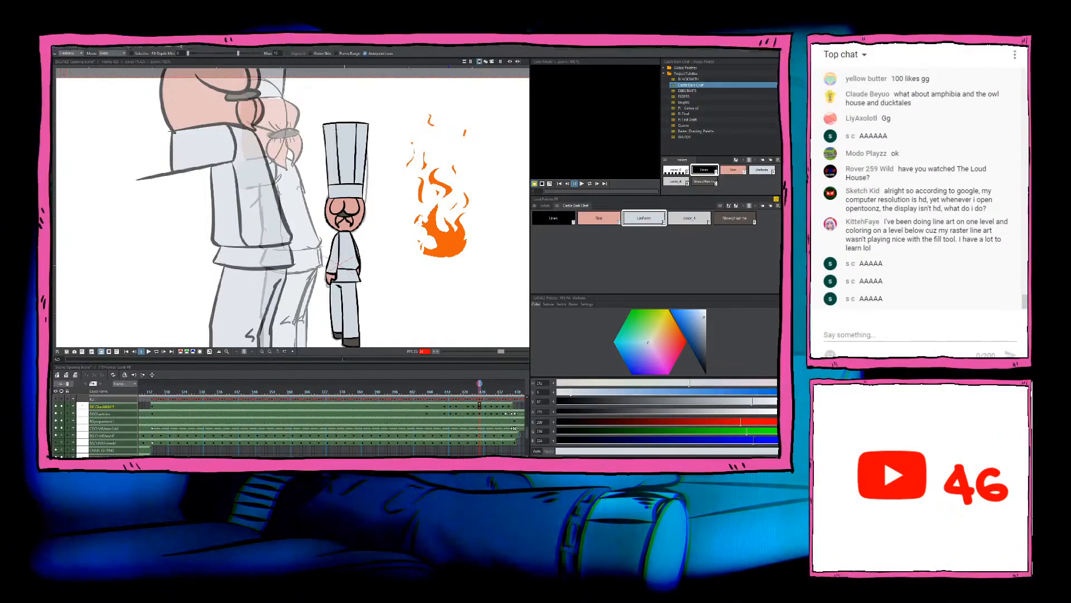
{"action": "left_click_drag", "start_coordinate": [293, 270], "coordinate": [275, 246]}
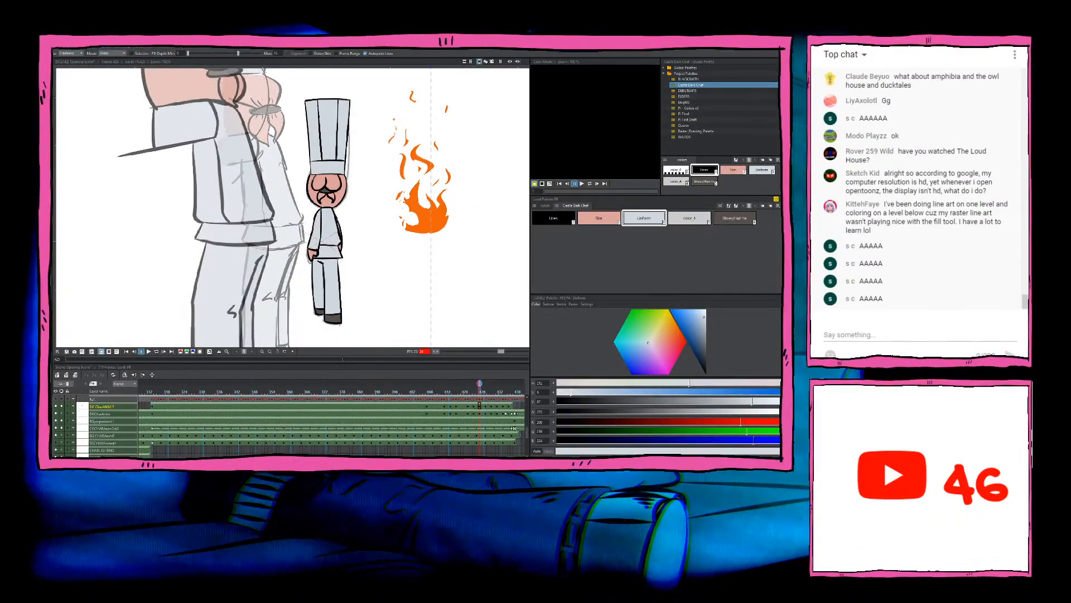
{"action": "scroll", "coordinate": [367, 251], "scroll_direction": "up", "scroll_amount": 4}
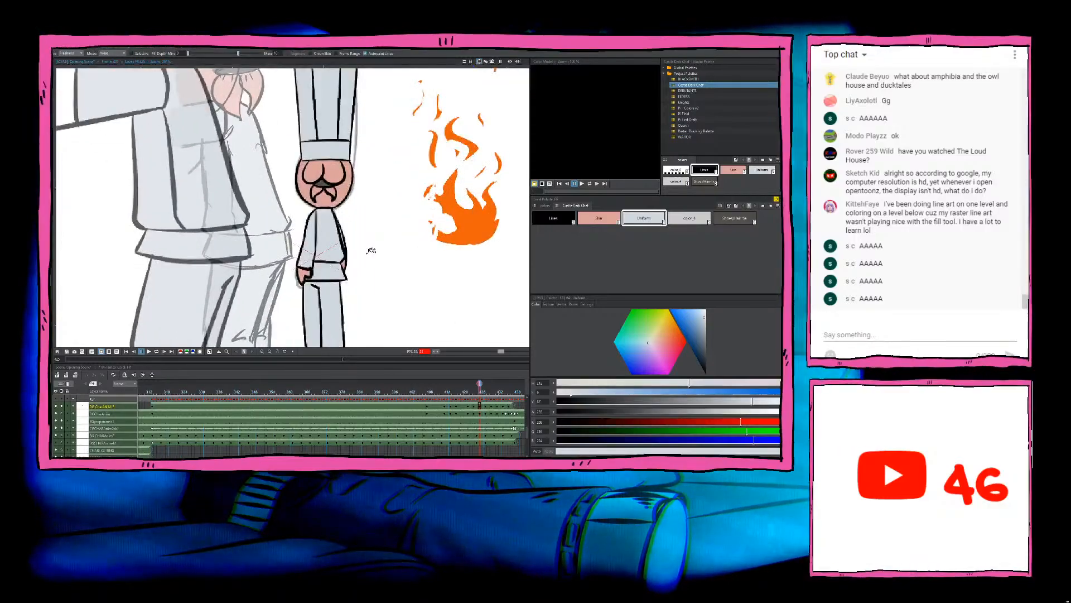
Step: Fill the jacket, sleeves, hem and trouser legs of the next uncoloured chef drawing with the Uniform colour
{"action": "key", "text": "Right"}
{"action": "key", "text": "Right"}
{"action": "scroll", "coordinate": [330, 174], "scroll_direction": "up", "scroll_amount": 2}
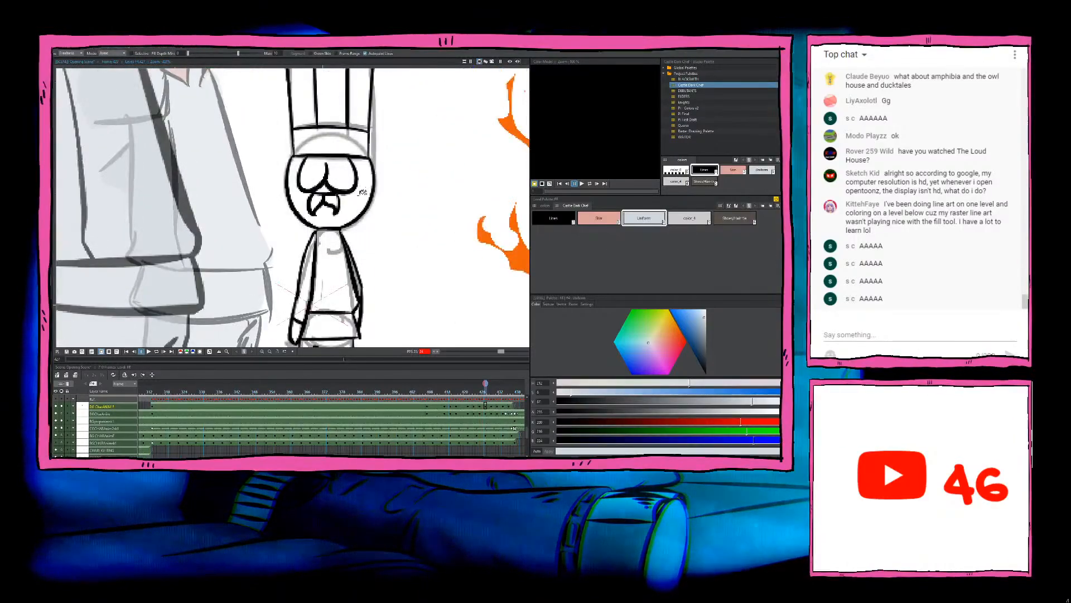
{"action": "scroll", "coordinate": [323, 272], "scroll_direction": "down", "scroll_amount": 3}
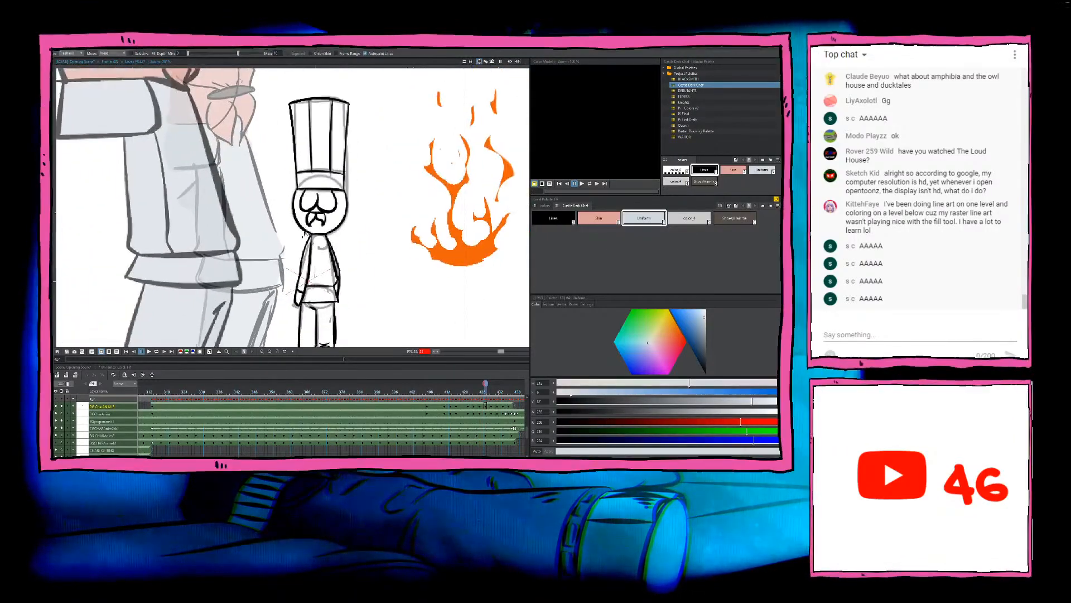
{"action": "scroll", "coordinate": [308, 229], "scroll_direction": "up", "scroll_amount": 2}
{"action": "mouse_move", "coordinate": [309, 229]}
{"action": "left_mouse_down"}
{"action": "mouse_move", "coordinate": [252, 303]}
{"action": "mouse_move", "coordinate": [380, 254]}
{"action": "mouse_move", "coordinate": [267, 216]}
{"action": "mouse_move", "coordinate": [296, 223]}
{"action": "left_mouse_up"}
{"action": "scroll", "coordinate": [313, 198], "scroll_direction": "down", "scroll_amount": 4}
{"action": "mouse_move", "coordinate": [331, 266]}
{"action": "left_mouse_down"}
{"action": "mouse_move", "coordinate": [293, 215]}
{"action": "mouse_move", "coordinate": [249, 274]}
{"action": "mouse_move", "coordinate": [305, 328]}
{"action": "mouse_move", "coordinate": [352, 277]}
{"action": "mouse_move", "coordinate": [342, 239]}
{"action": "left_mouse_up"}
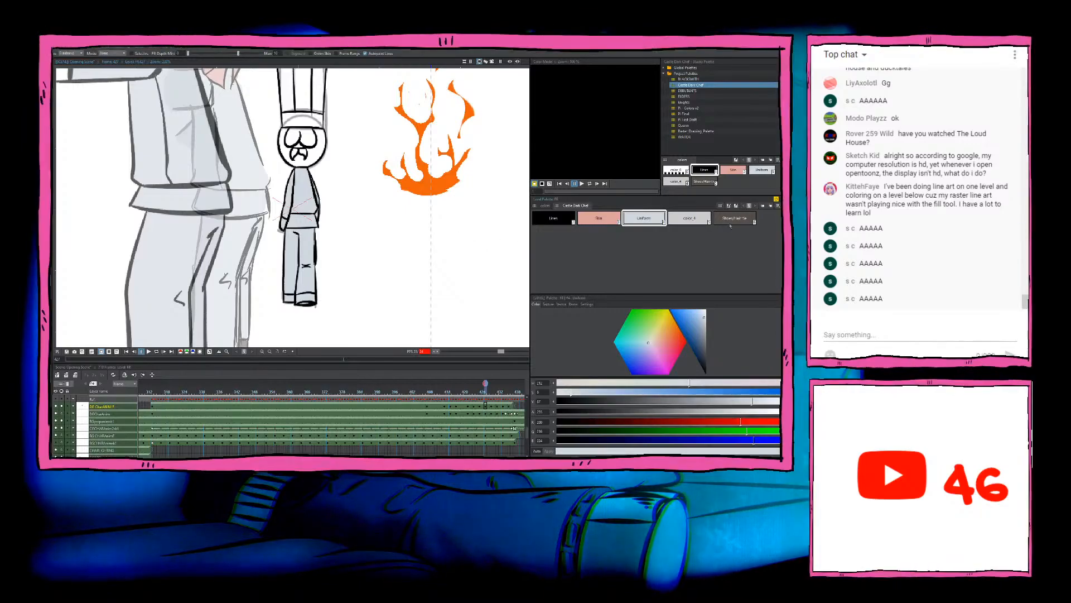
Step: Fill both shoes of this straight-legged drawing with the dark brown shoe and hair-tie colour
{"action": "left_click", "coordinate": [731, 221]}
{"action": "scroll", "coordinate": [382, 318], "scroll_direction": "up", "scroll_amount": 2}
{"action": "mouse_move", "coordinate": [328, 280]}
{"action": "left_mouse_down"}
{"action": "mouse_move", "coordinate": [292, 311]}
{"action": "mouse_move", "coordinate": [242, 234]}
{"action": "left_mouse_up"}
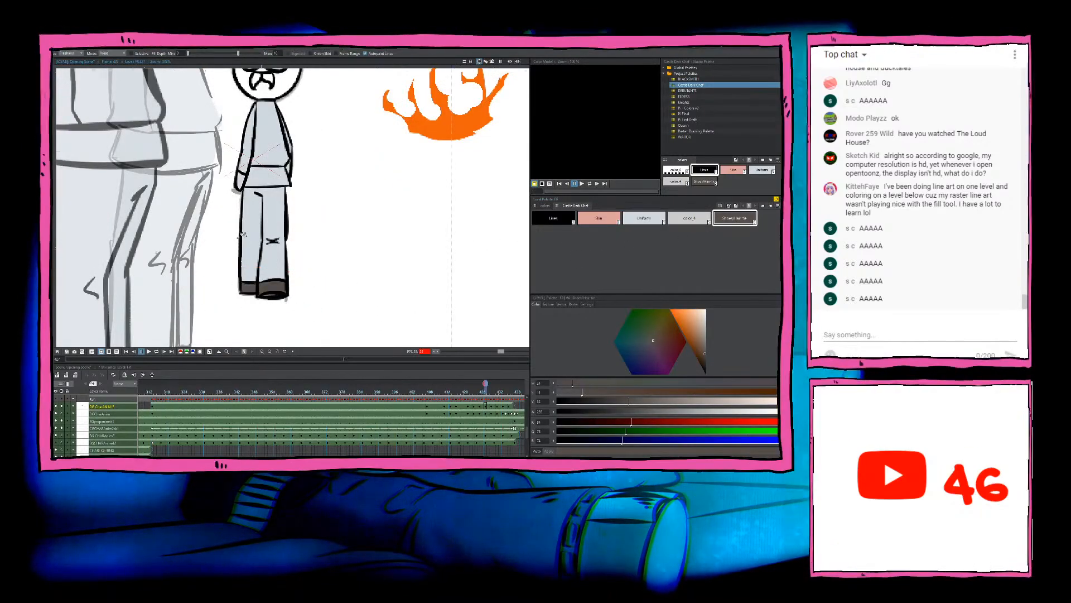
{"action": "scroll", "coordinate": [245, 231], "scroll_direction": "up", "scroll_amount": 1}
{"action": "left_click_drag", "start_coordinate": [308, 258], "coordinate": [403, 280]}
Step: Fill the whole face of the straight-legged chef drawing with the Skin colour
{"action": "left_click", "coordinate": [645, 219]}
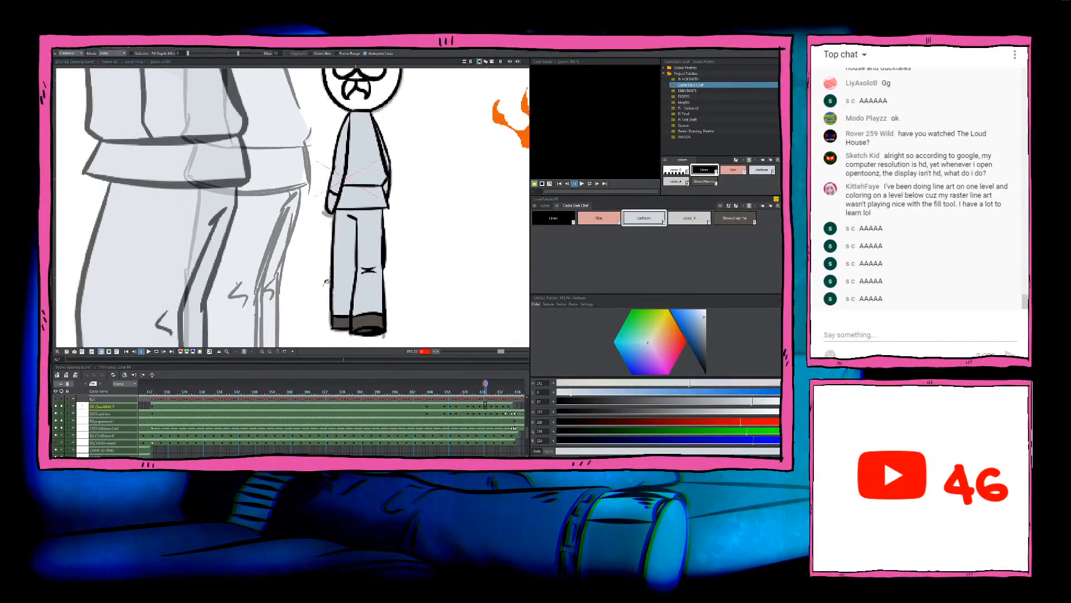
{"action": "scroll", "coordinate": [340, 283], "scroll_direction": "down", "scroll_amount": 7}
{"action": "left_click_drag", "start_coordinate": [349, 146], "coordinate": [335, 209]}
{"action": "scroll", "coordinate": [335, 209], "scroll_direction": "up", "scroll_amount": 5}
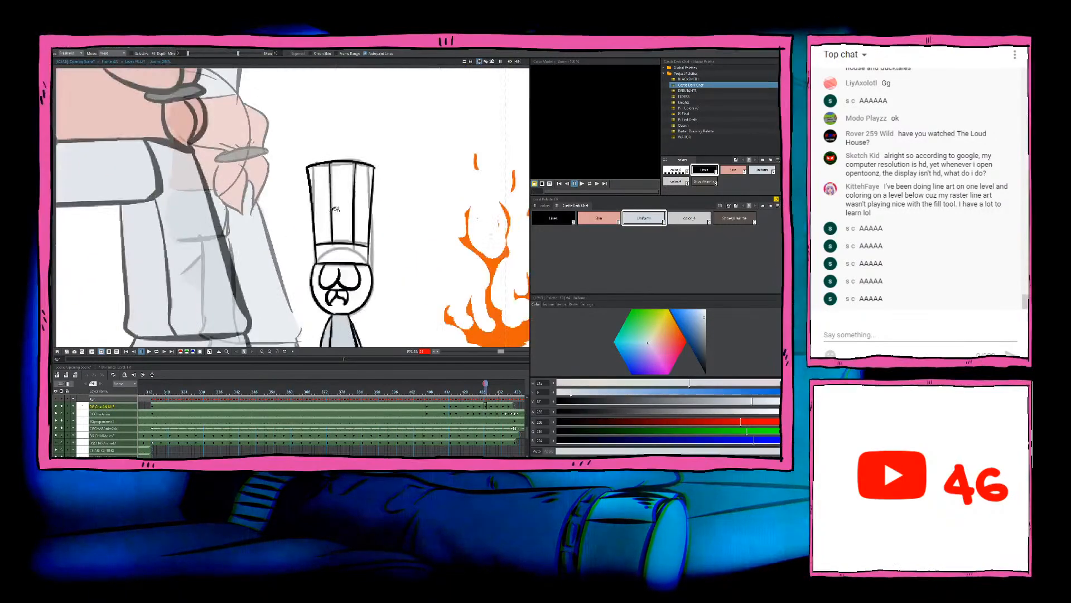
{"action": "scroll", "coordinate": [336, 209], "scroll_direction": "up", "scroll_amount": 1}
{"action": "left_click", "coordinate": [599, 217]}
{"action": "scroll", "coordinate": [416, 240], "scroll_direction": "up", "scroll_amount": 2}
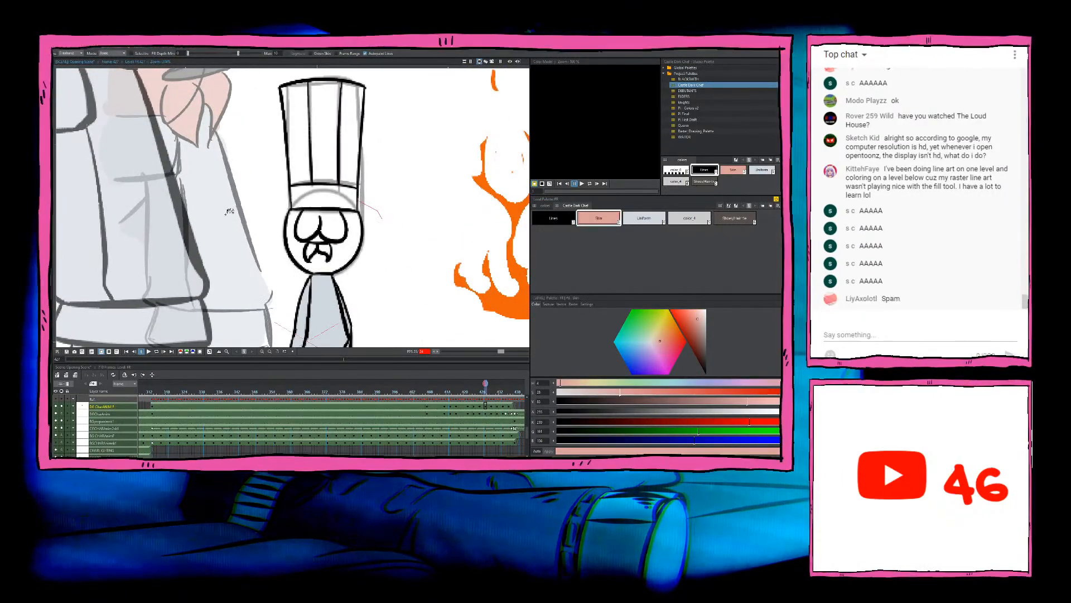
{"action": "mouse_move", "coordinate": [226, 214]}
{"action": "left_mouse_down"}
{"action": "mouse_move", "coordinate": [269, 278]}
{"action": "mouse_move", "coordinate": [378, 285]}
{"action": "mouse_move", "coordinate": [392, 205]}
{"action": "mouse_move", "coordinate": [368, 230]}
{"action": "left_mouse_up"}
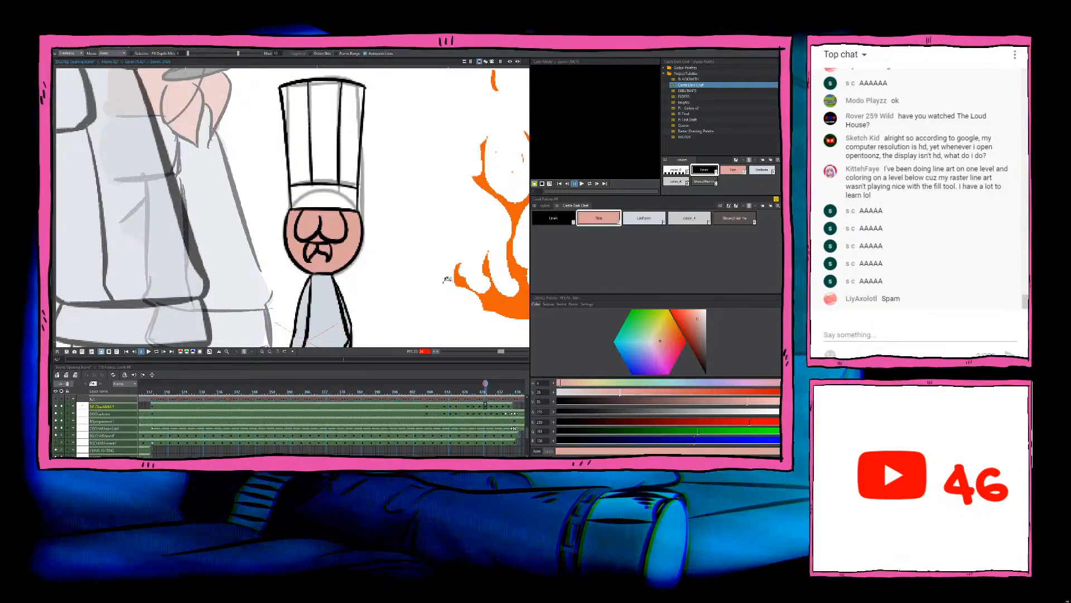
Step: Fill both hands at the ends of this drawing's sleeves with the Skin colour
{"action": "left_click_drag", "start_coordinate": [380, 285], "coordinate": [414, 192]}
{"action": "scroll", "coordinate": [344, 186], "scroll_direction": "up", "scroll_amount": 1}
{"action": "left_click", "coordinate": [643, 218]}
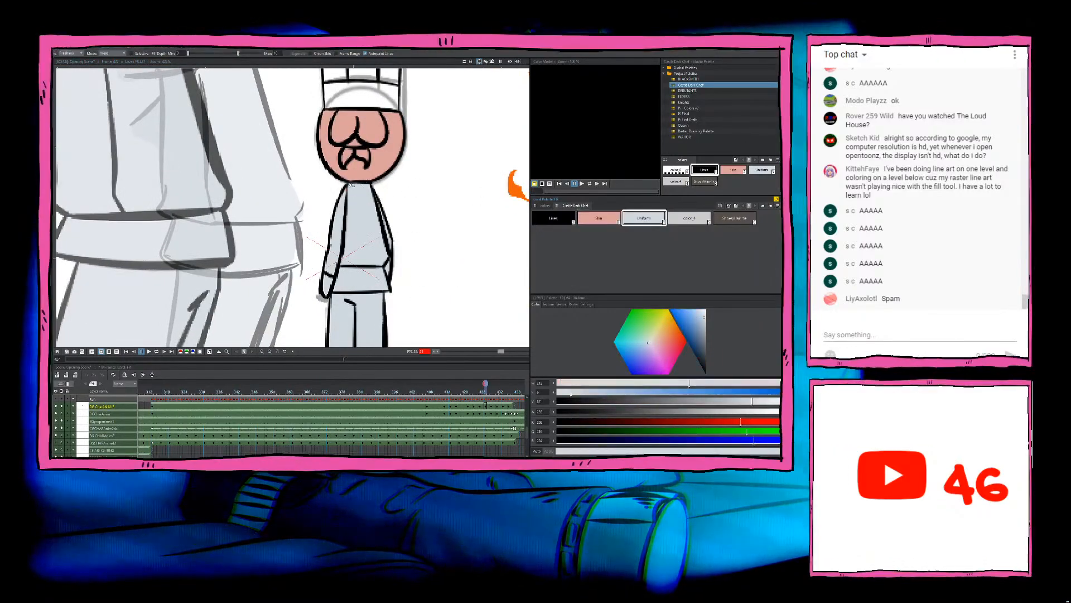
{"action": "left_click_drag", "start_coordinate": [340, 180], "coordinate": [352, 189]}
{"action": "left_click", "coordinate": [599, 218]}
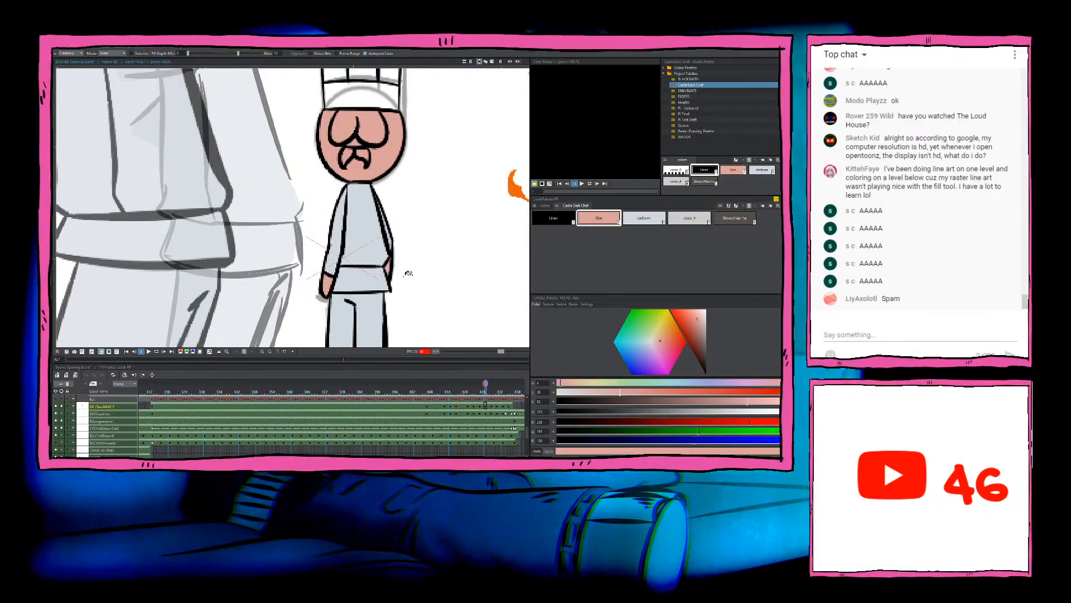
{"action": "left_click_drag", "start_coordinate": [421, 208], "coordinate": [403, 295]}
Step: Fill the panels and band of this drawing's tall chef hat with the Uniform colour
{"action": "scroll", "coordinate": [404, 294], "scroll_direction": "down", "scroll_amount": 4}
{"action": "left_click", "coordinate": [644, 218]}
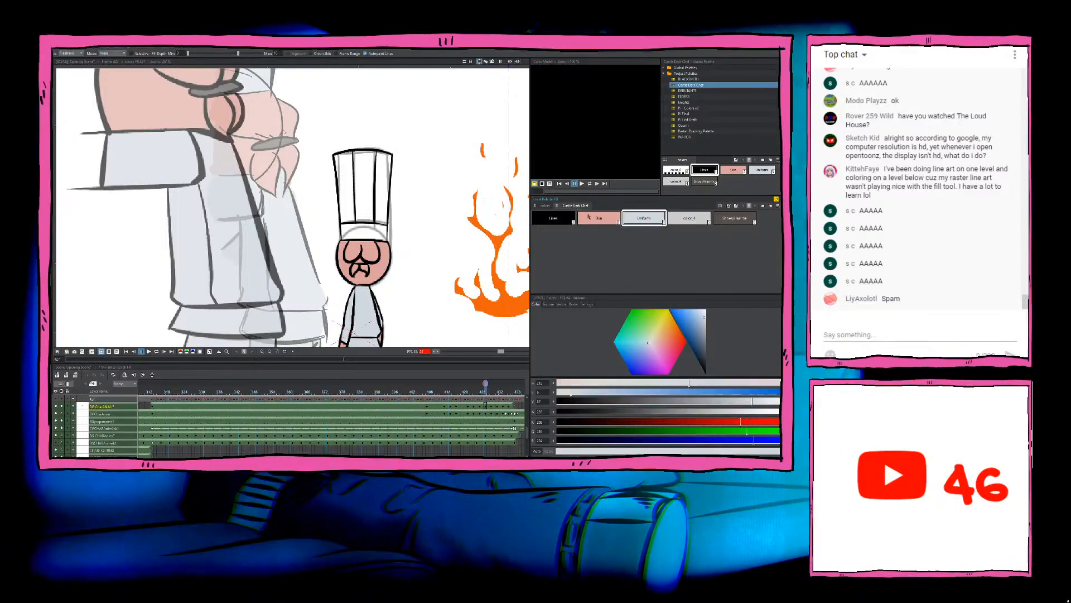
{"action": "scroll", "coordinate": [411, 133], "scroll_direction": "up", "scroll_amount": 3}
{"action": "mouse_move", "coordinate": [412, 132]}
{"action": "left_mouse_down"}
{"action": "mouse_move", "coordinate": [288, 210]}
{"action": "mouse_move", "coordinate": [318, 265]}
{"action": "mouse_move", "coordinate": [448, 280]}
{"action": "mouse_move", "coordinate": [446, 151]}
{"action": "left_mouse_up"}
{"action": "left_click_drag", "start_coordinate": [422, 257], "coordinate": [447, 171]}
Step: Fill the small gap above this drawing's moustache with the dark brown shoe and hair-tie colour
{"action": "left_click", "coordinate": [735, 218]}
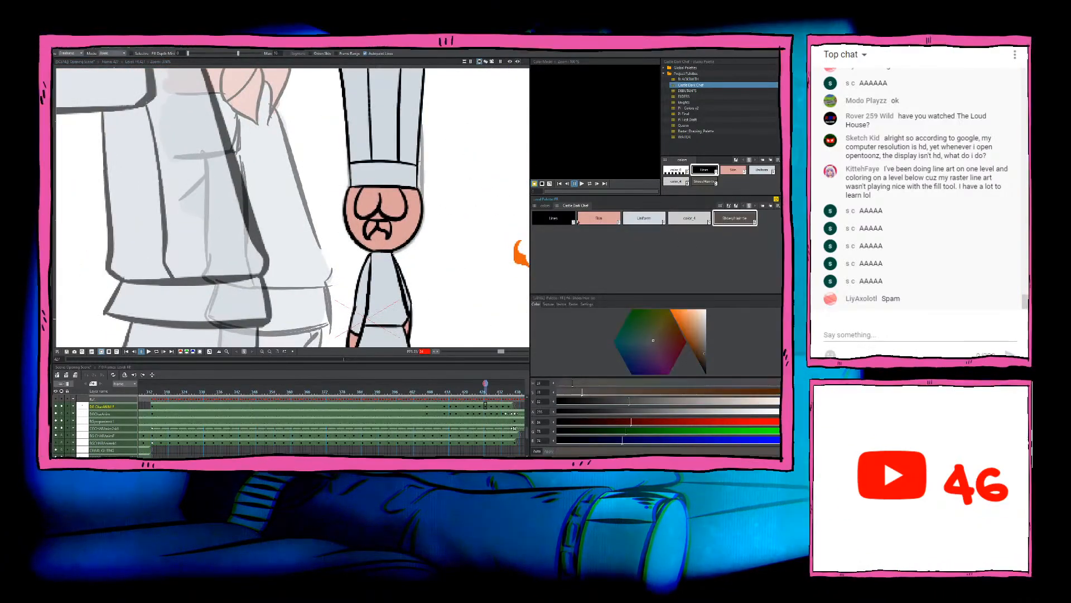
{"action": "scroll", "coordinate": [413, 250], "scroll_direction": "up", "scroll_amount": 1}
{"action": "scroll", "coordinate": [405, 237], "scroll_direction": "up", "scroll_amount": 2}
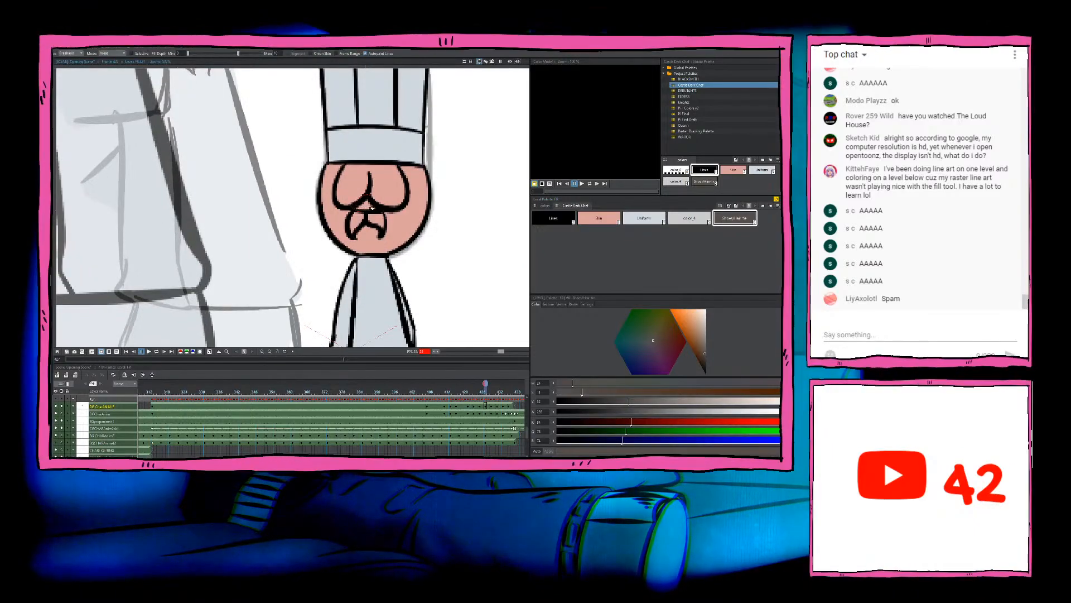
{"action": "left_click_drag", "start_coordinate": [375, 191], "coordinate": [375, 197]}
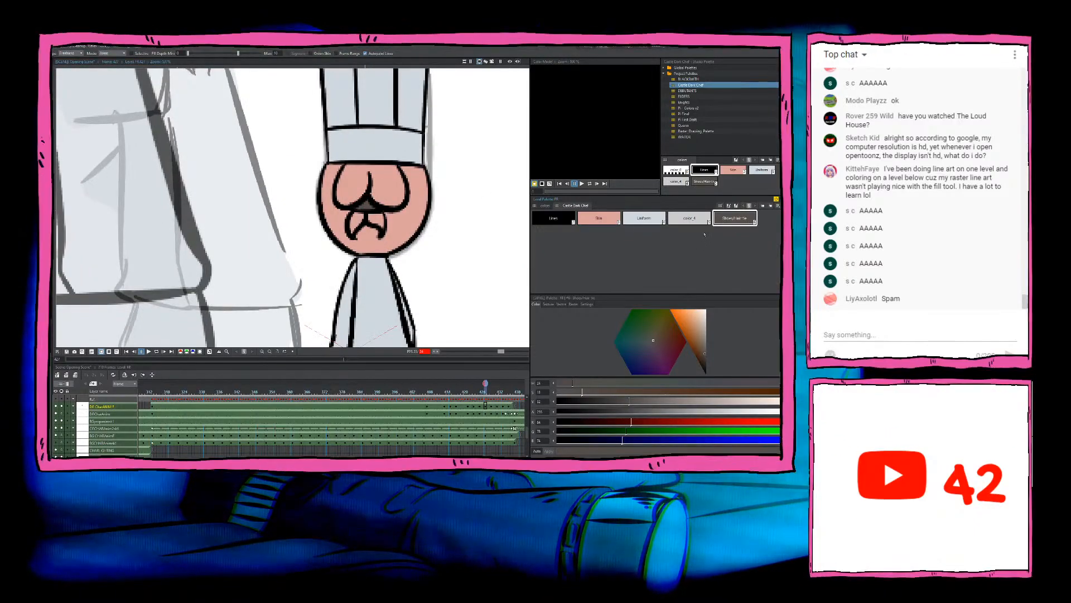
{"action": "left_click", "coordinate": [600, 222]}
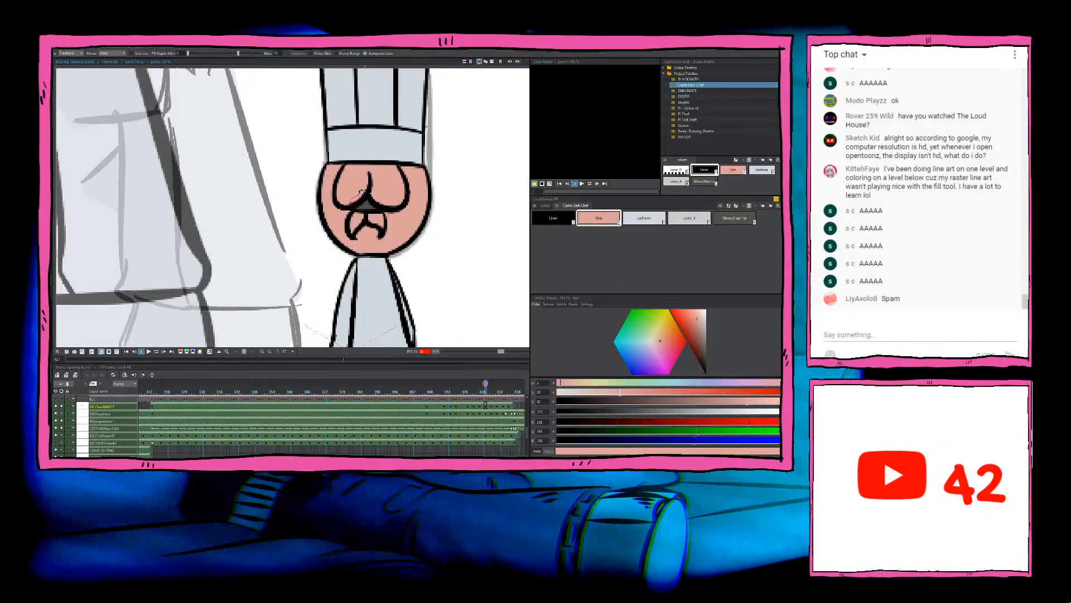
Step: Go to the next uncoloured chef drawing on the timeline
{"action": "scroll", "coordinate": [357, 192], "scroll_direction": "down", "scroll_amount": 5}
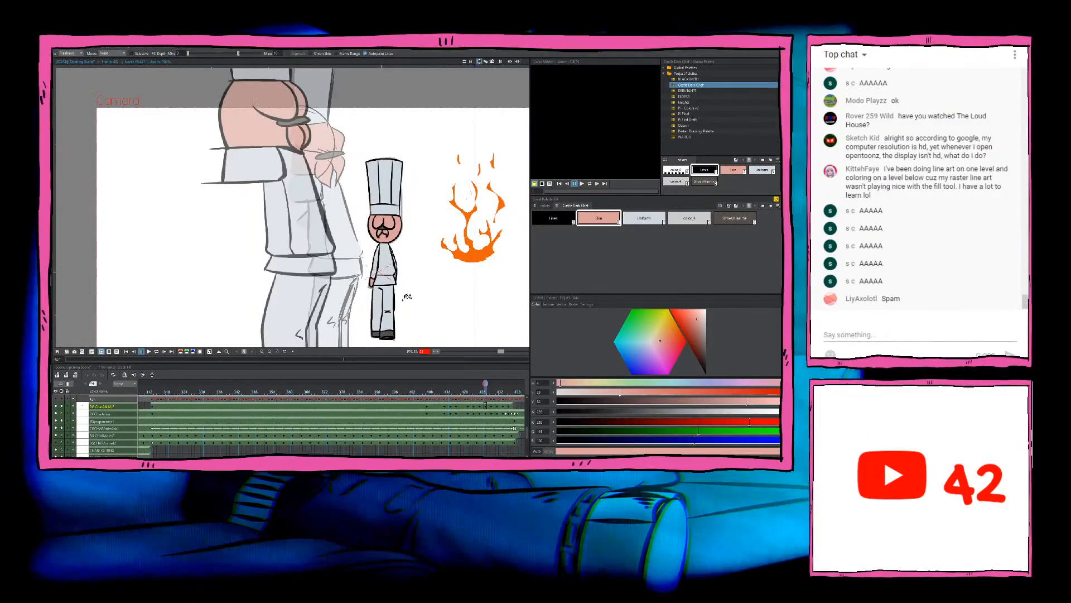
{"action": "scroll", "coordinate": [408, 297], "scroll_direction": "up", "scroll_amount": 3}
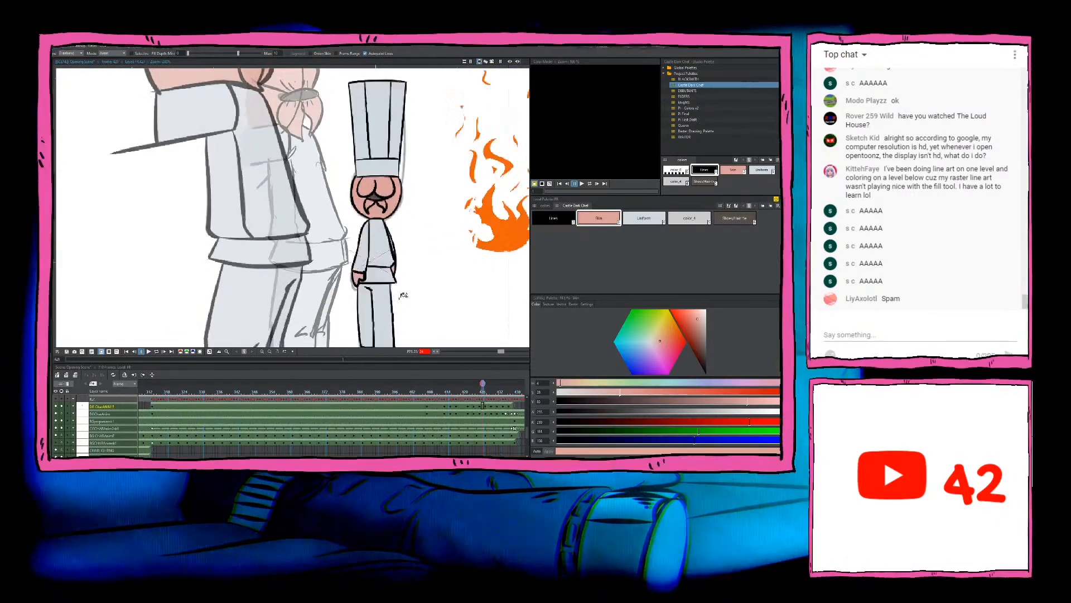
{"action": "key", "text": "."}
{"action": "scroll", "coordinate": [393, 253], "scroll_direction": "up", "scroll_amount": 2}
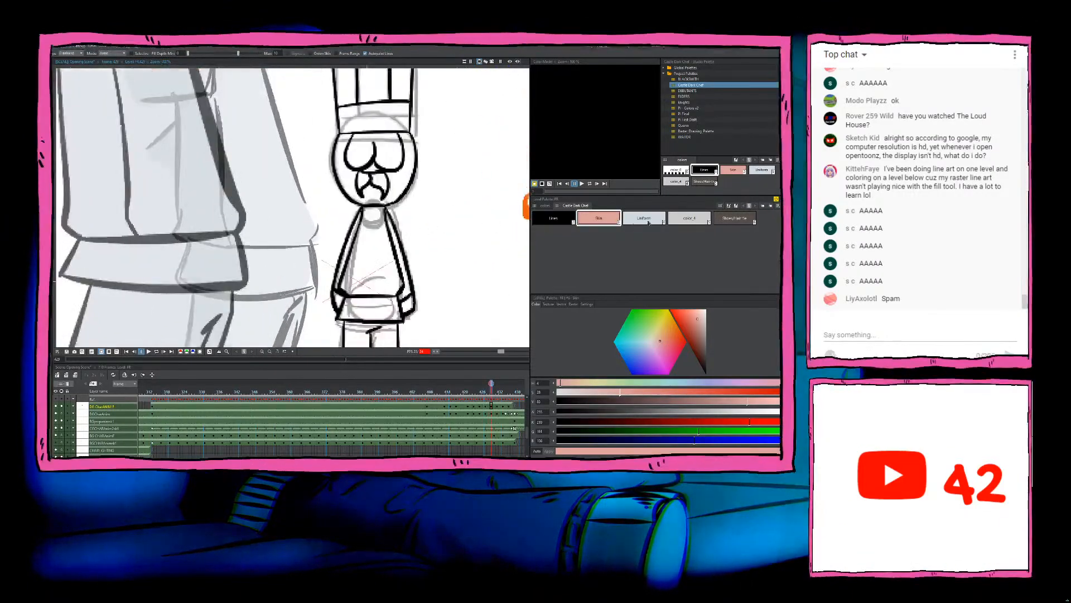
{"action": "left_click", "coordinate": [748, 220]}
{"action": "scroll", "coordinate": [403, 141], "scroll_direction": "up", "scroll_amount": 2}
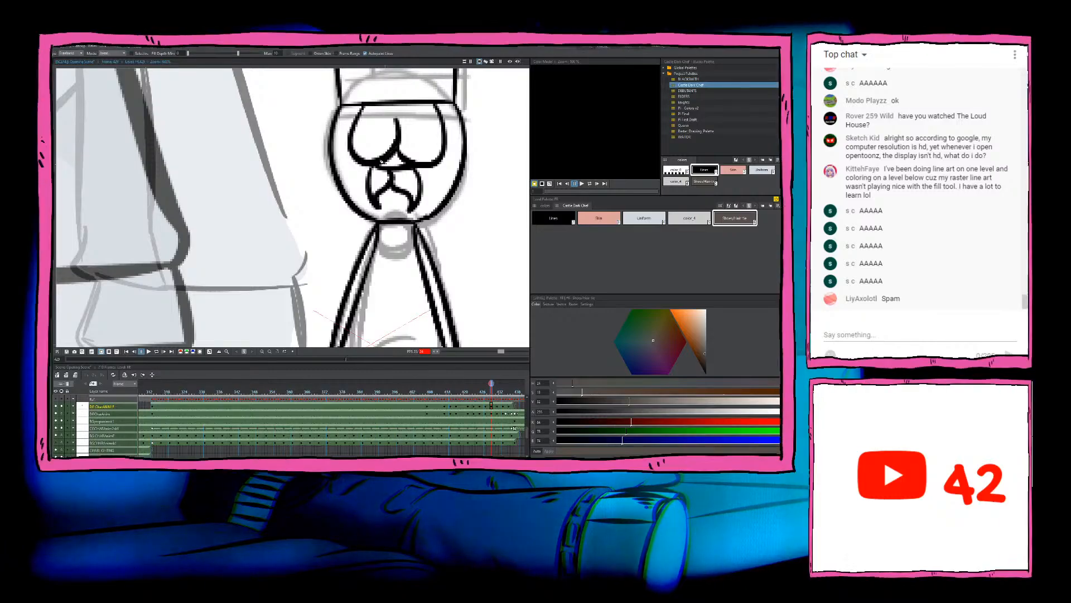
{"action": "scroll", "coordinate": [409, 166], "scroll_direction": "down", "scroll_amount": 2}
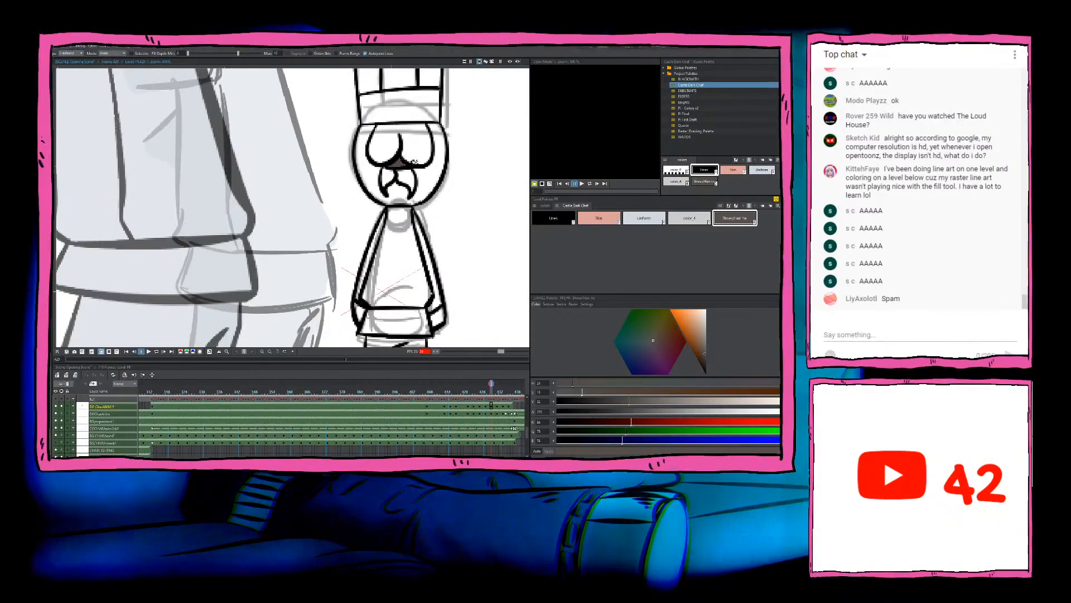
{"action": "mouse_move", "coordinate": [463, 119]}
{"action": "left_mouse_down"}
{"action": "mouse_move", "coordinate": [347, 113]}
{"action": "mouse_move", "coordinate": [341, 208]}
{"action": "mouse_move", "coordinate": [484, 182]}
{"action": "mouse_move", "coordinate": [463, 115]}
{"action": "left_mouse_up"}
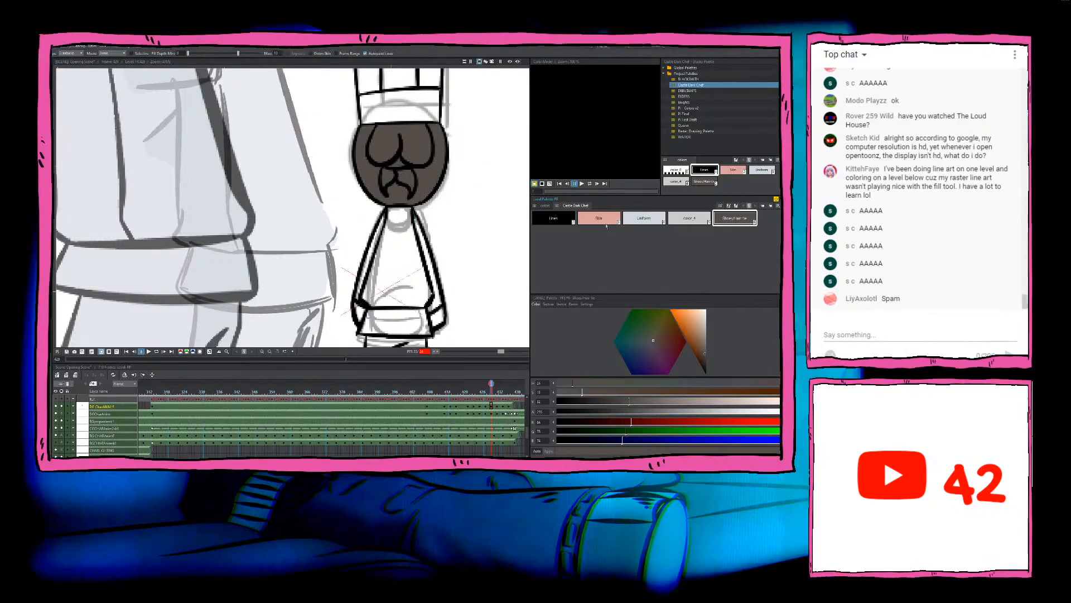
{"action": "key", "text": "ctrl+z"}
Step: Fill the new drawing's face with Skin and the small gap above its moustache with the dark brown shoe and hair-tie colour
{"action": "left_click", "coordinate": [599, 218]}
{"action": "mouse_move", "coordinate": [464, 133]}
{"action": "left_mouse_down"}
{"action": "mouse_move", "coordinate": [310, 146]}
{"action": "mouse_move", "coordinate": [471, 178]}
{"action": "mouse_move", "coordinate": [468, 135]}
{"action": "left_mouse_up"}
{"action": "left_click_drag", "start_coordinate": [468, 139], "coordinate": [395, 177]}
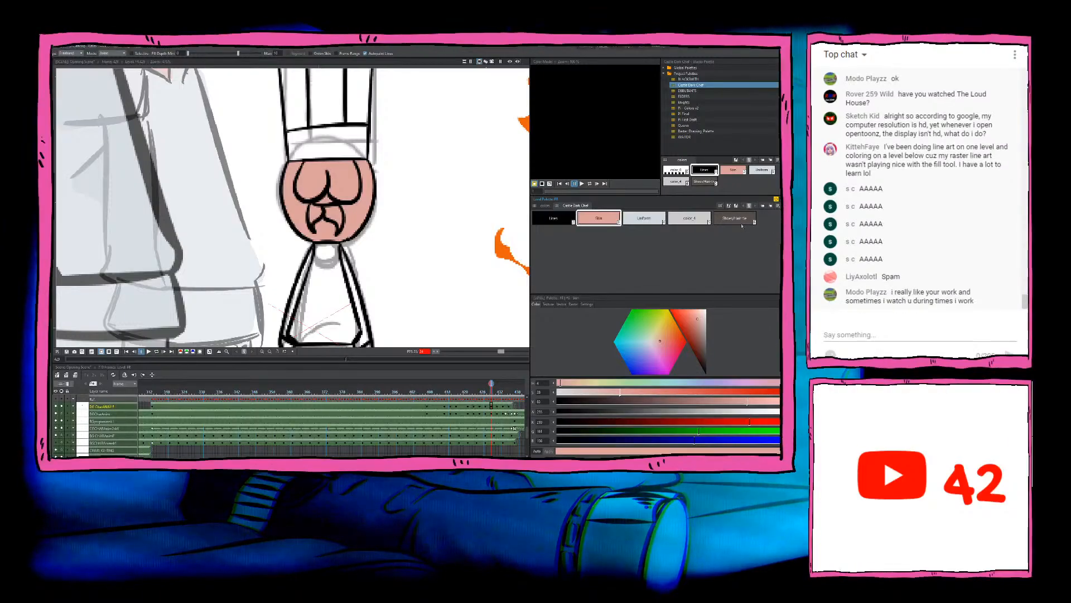
{"action": "left_click", "coordinate": [740, 219]}
{"action": "scroll", "coordinate": [353, 193], "scroll_direction": "up", "scroll_amount": 2}
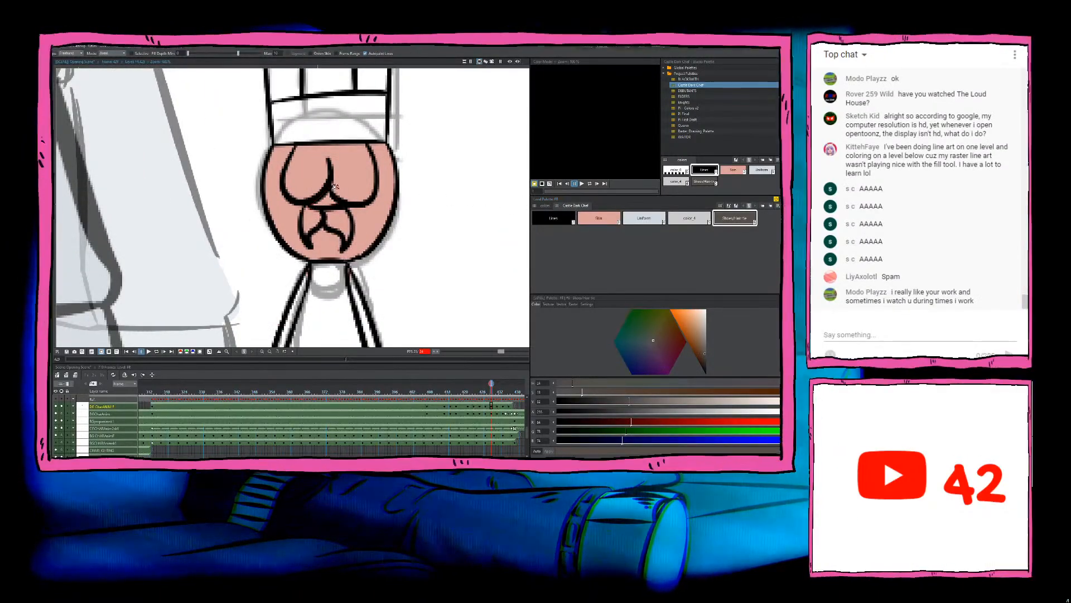
{"action": "left_click", "coordinate": [335, 193]}
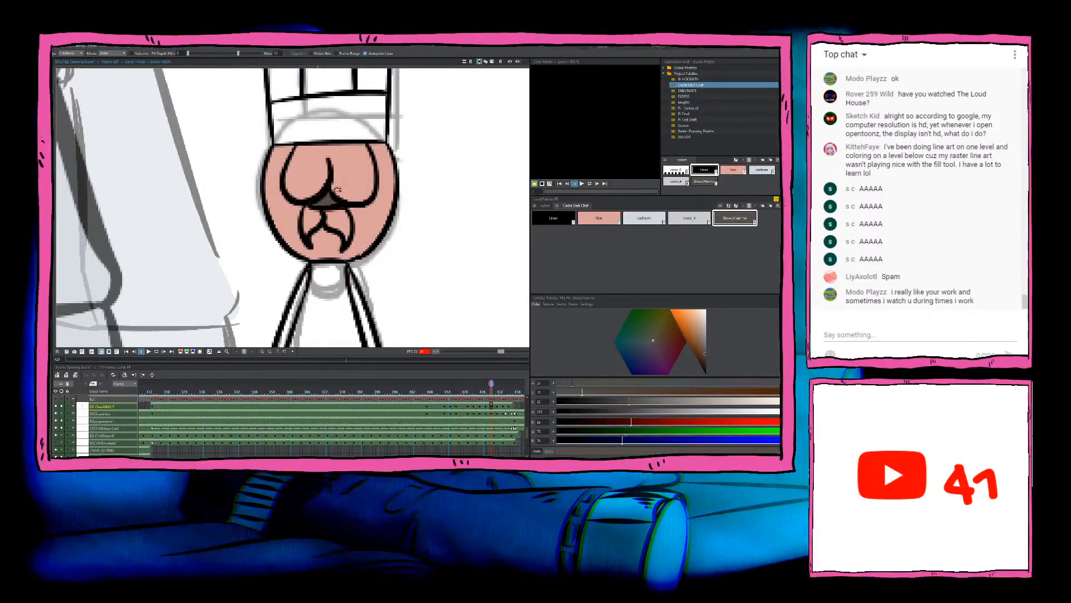
Step: Fill the hat, jacket, sleeves, hem and trouser legs of this front-facing chef drawing with the Uniform colour
{"action": "scroll", "coordinate": [413, 213], "scroll_direction": "down", "scroll_amount": 8}
{"action": "left_click_drag", "start_coordinate": [449, 264], "coordinate": [435, 330]}
{"action": "left_click", "coordinate": [644, 218]}
{"action": "scroll", "coordinate": [428, 163], "scroll_direction": "up", "scroll_amount": 3}
{"action": "mouse_move", "coordinate": [428, 163]}
{"action": "left_mouse_down"}
{"action": "mouse_move", "coordinate": [263, 223]}
{"action": "mouse_move", "coordinate": [302, 296]}
{"action": "mouse_move", "coordinate": [438, 252]}
{"action": "mouse_move", "coordinate": [390, 204]}
{"action": "left_mouse_up"}
{"action": "scroll", "coordinate": [383, 225], "scroll_direction": "down", "scroll_amount": 6}
{"action": "mouse_move", "coordinate": [370, 277]}
{"action": "left_mouse_down"}
{"action": "mouse_move", "coordinate": [315, 118]}
{"action": "mouse_move", "coordinate": [245, 194]}
{"action": "mouse_move", "coordinate": [268, 316]}
{"action": "mouse_move", "coordinate": [430, 198]}
{"action": "mouse_move", "coordinate": [383, 136]}
{"action": "left_mouse_up"}
{"action": "scroll", "coordinate": [321, 138], "scroll_direction": "up", "scroll_amount": 4}
{"action": "scroll", "coordinate": [341, 134], "scroll_direction": "up", "scroll_amount": 1}
{"action": "scroll", "coordinate": [327, 144], "scroll_direction": "up", "scroll_amount": 5}
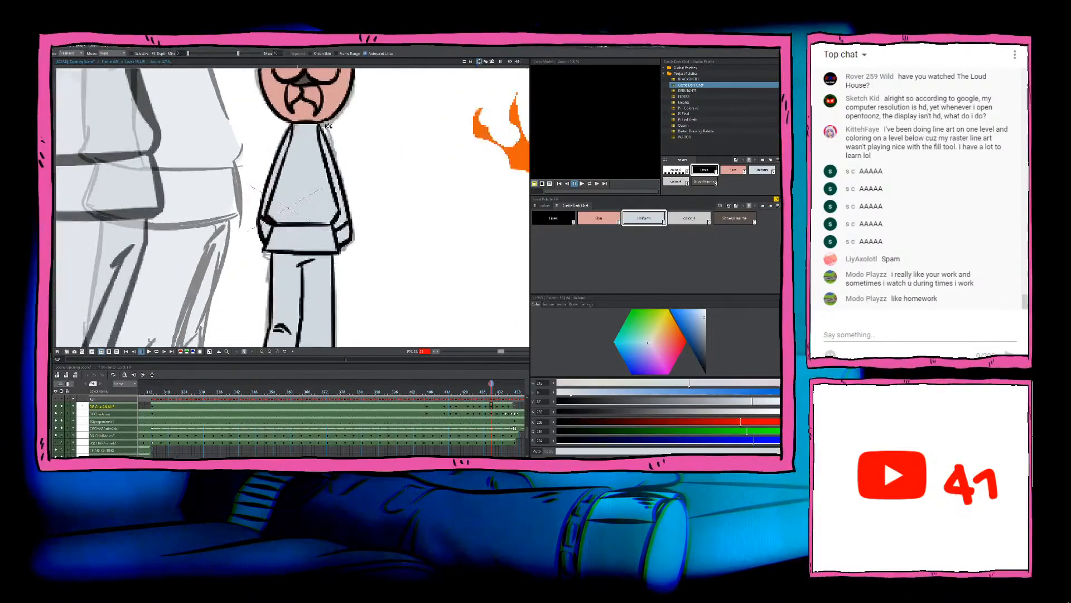
Step: Fill this drawing's shoes with the dark brown shoe and hair-tie colour and both hands with Skin
{"action": "scroll", "coordinate": [320, 151], "scroll_direction": "down", "scroll_amount": 5}
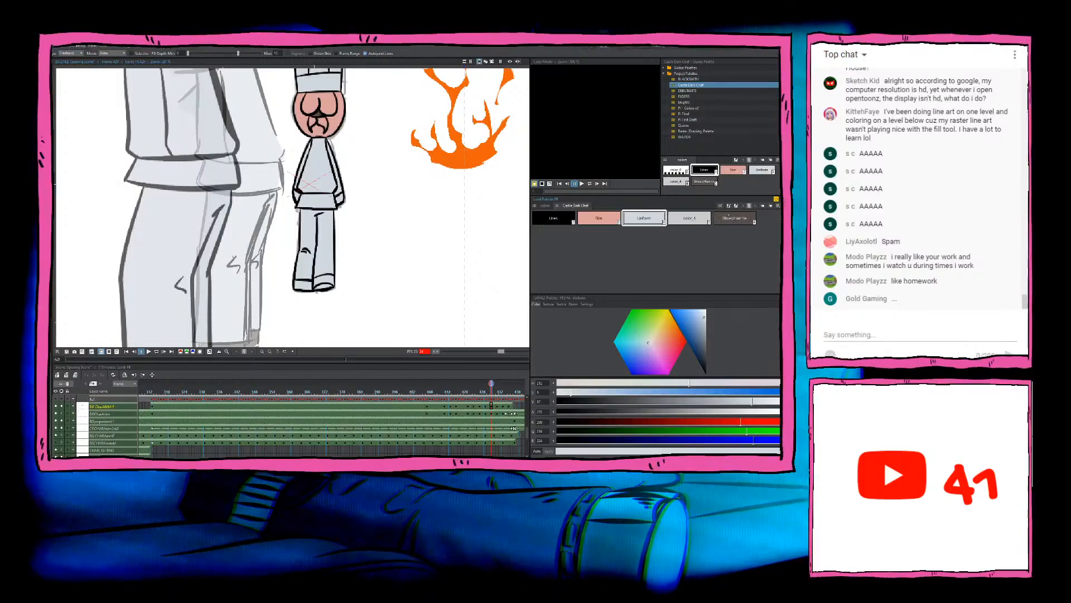
{"action": "left_click", "coordinate": [729, 216]}
{"action": "mouse_move", "coordinate": [361, 274]}
{"action": "left_mouse_down"}
{"action": "mouse_move", "coordinate": [256, 295]}
{"action": "mouse_move", "coordinate": [349, 304]}
{"action": "mouse_move", "coordinate": [361, 277]}
{"action": "left_mouse_up"}
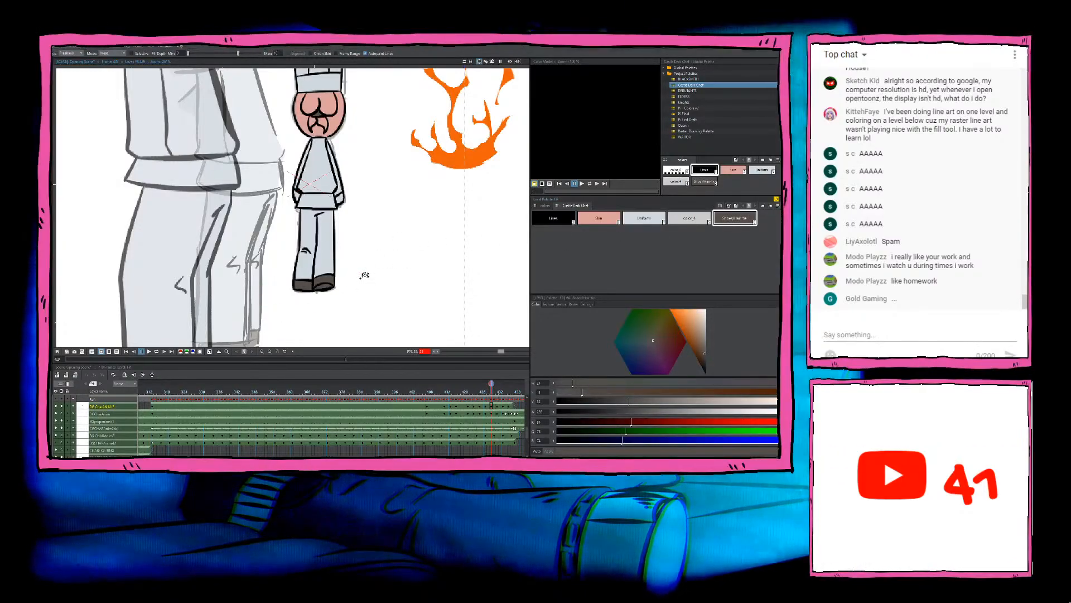
{"action": "scroll", "coordinate": [294, 179], "scroll_direction": "up", "scroll_amount": 3}
{"action": "left_click", "coordinate": [599, 218]}
{"action": "mouse_move", "coordinate": [399, 196]}
{"action": "left_mouse_down"}
{"action": "mouse_move", "coordinate": [346, 207]}
{"action": "mouse_move", "coordinate": [366, 227]}
{"action": "mouse_move", "coordinate": [379, 210]}
{"action": "mouse_move", "coordinate": [292, 215]}
{"action": "mouse_move", "coordinate": [300, 193]}
{"action": "left_mouse_up"}
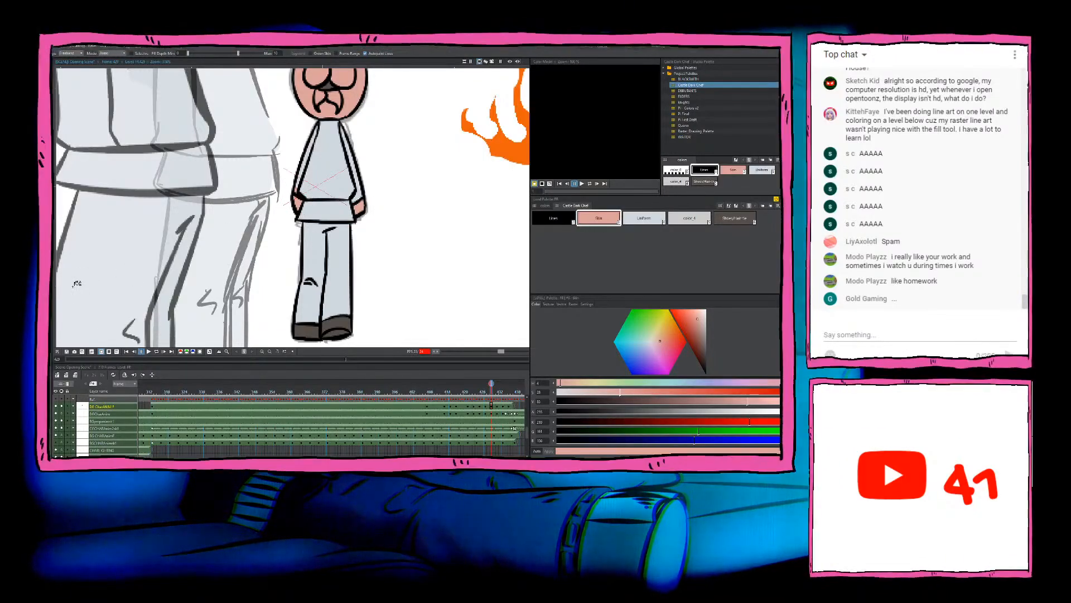
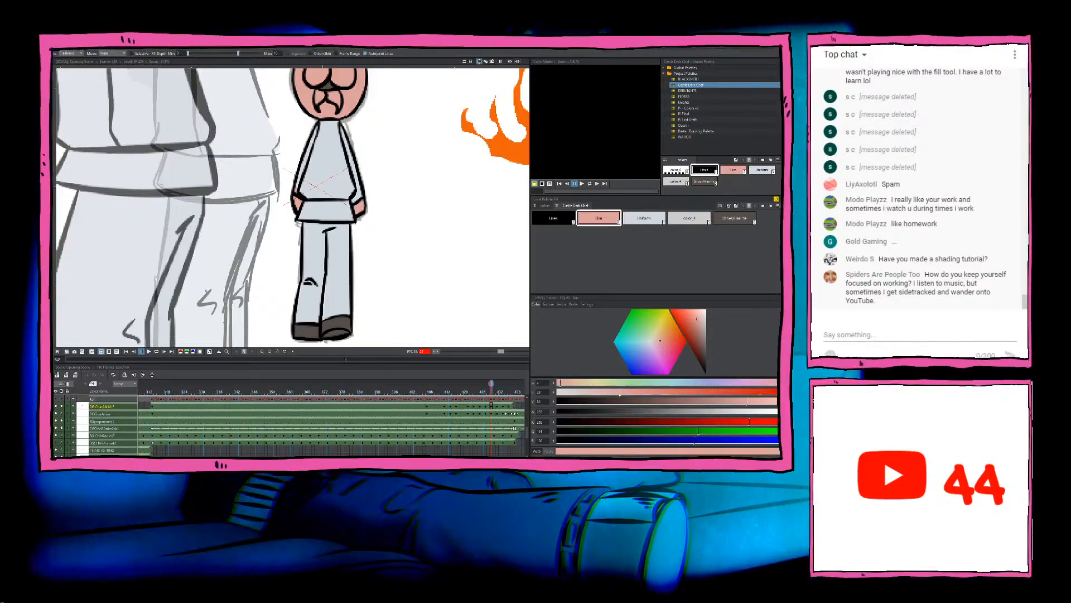
Step: Go to the next uncoloured chef drawing and fill its jacket, sleeves, hem and trouser legs with the Uniform colour
{"action": "scroll", "coordinate": [263, 263], "scroll_direction": "down", "scroll_amount": 3}
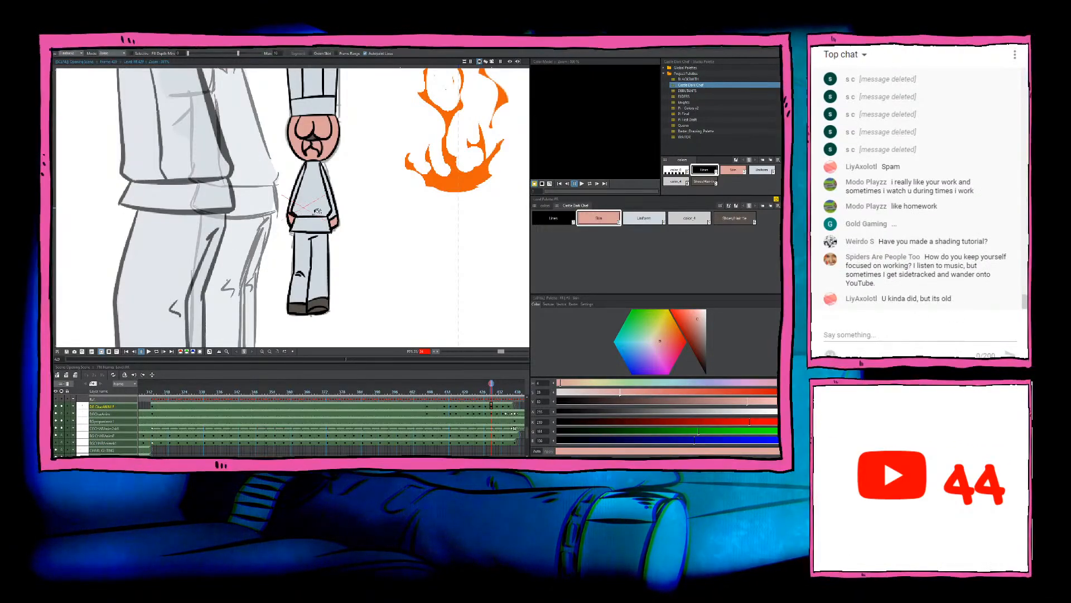
{"action": "scroll", "coordinate": [321, 212], "scroll_direction": "down", "scroll_amount": 3}
{"action": "scroll", "coordinate": [321, 212], "scroll_direction": "up", "scroll_amount": 4}
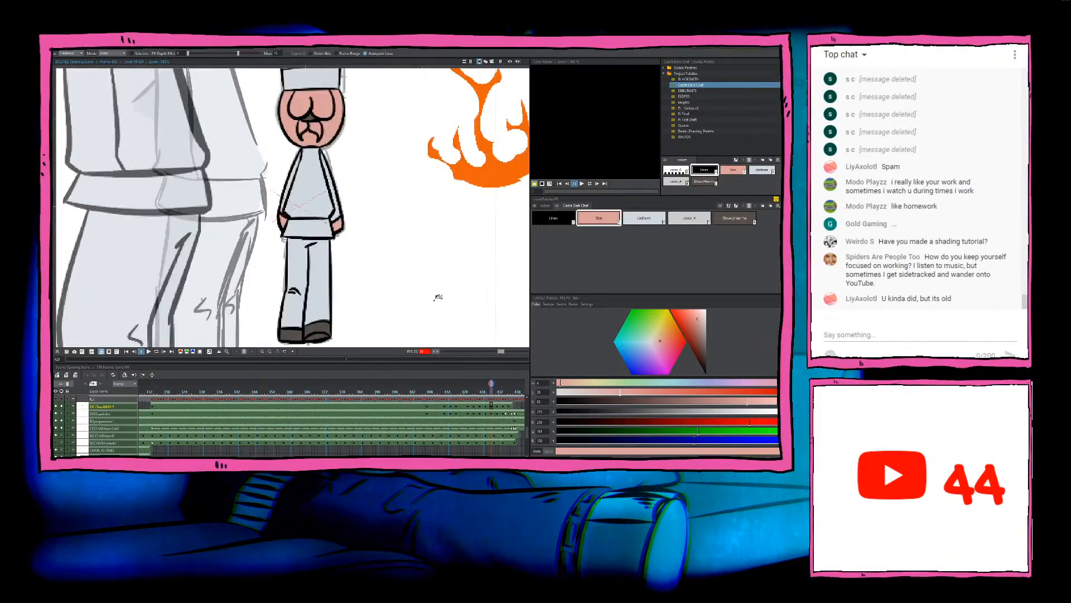
{"action": "left_click", "coordinate": [497, 407]}
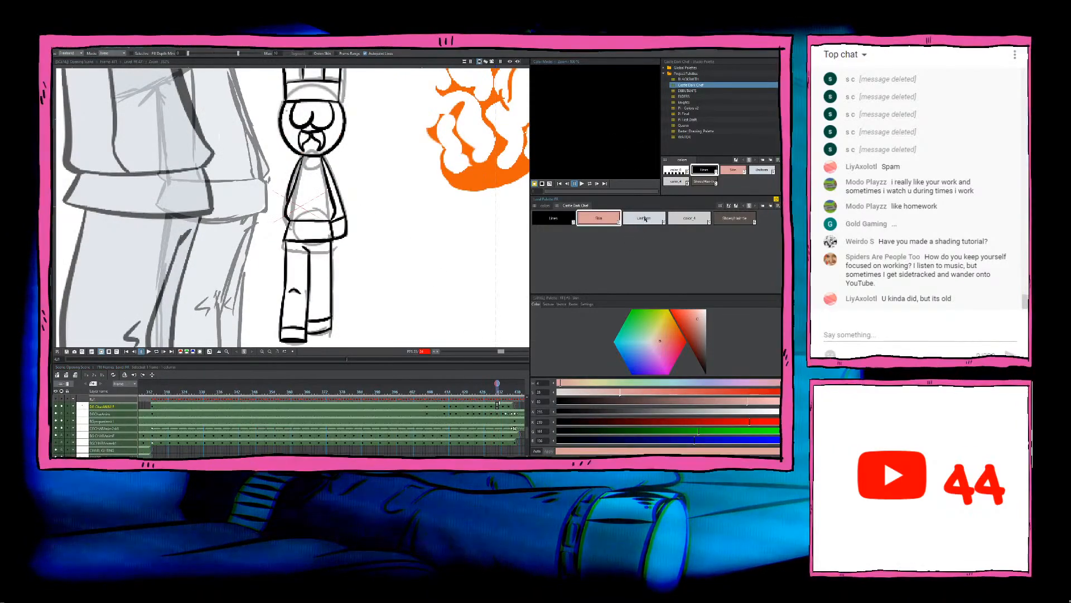
{"action": "left_click", "coordinate": [645, 218]}
{"action": "mouse_move", "coordinate": [382, 163]}
{"action": "left_mouse_down"}
{"action": "mouse_move", "coordinate": [307, 144]}
{"action": "mouse_move", "coordinate": [259, 186]}
{"action": "mouse_move", "coordinate": [246, 274]}
{"action": "mouse_move", "coordinate": [264, 325]}
{"action": "mouse_move", "coordinate": [303, 331]}
{"action": "mouse_move", "coordinate": [410, 271]}
{"action": "mouse_move", "coordinate": [415, 155]}
{"action": "left_mouse_up"}
{"action": "left_click_drag", "start_coordinate": [399, 250], "coordinate": [416, 212]}
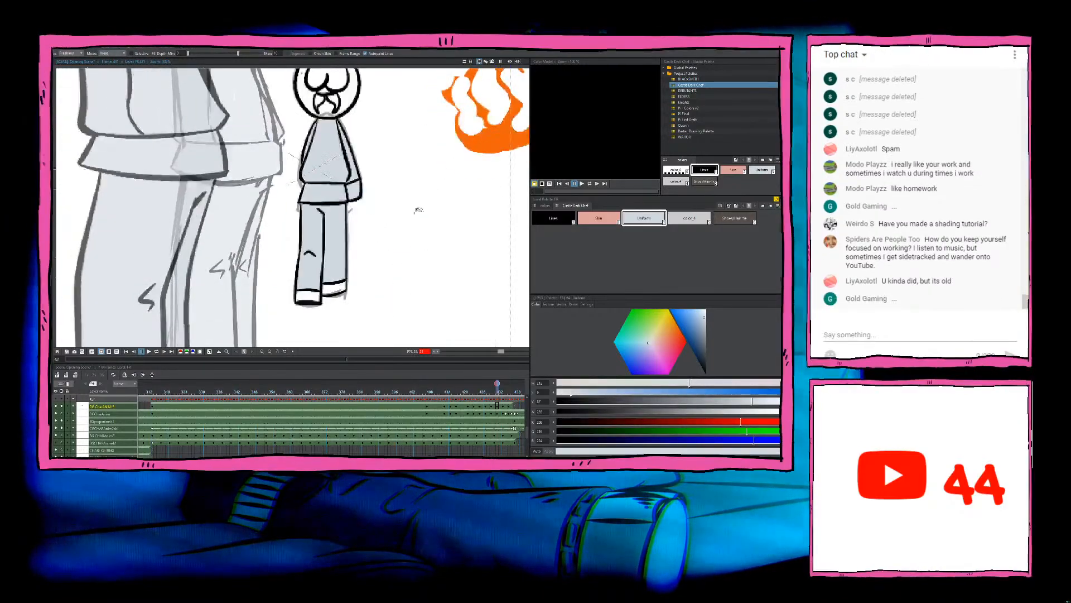
Step: Fill this drawing's shoes with the dark brown shoe and hair-tie colour and its visible hand with Skin
{"action": "left_click", "coordinate": [598, 219]}
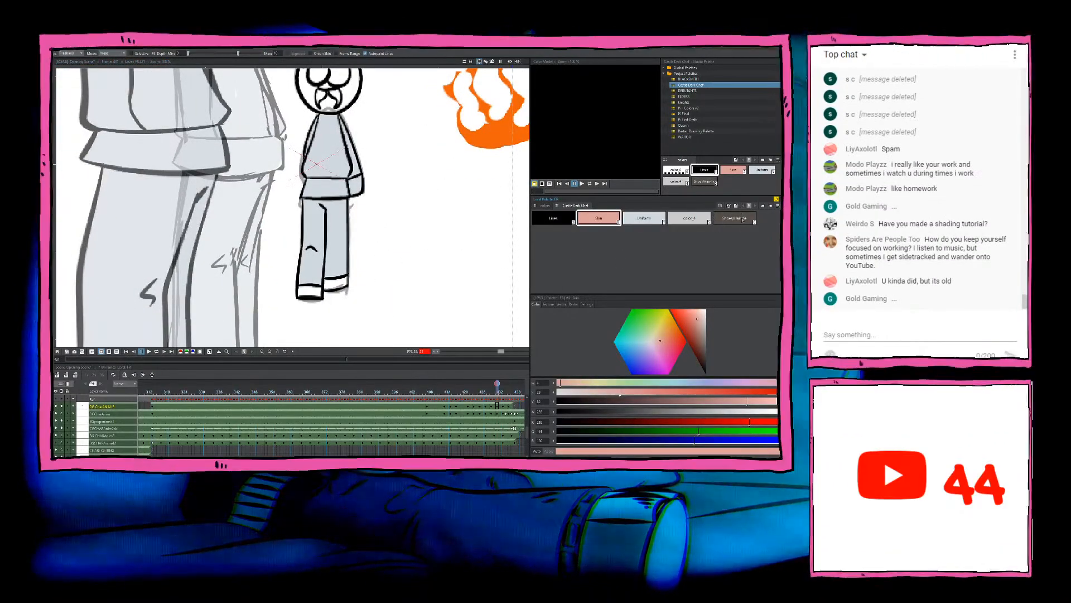
{"action": "left_click", "coordinate": [742, 218]}
{"action": "mouse_move", "coordinate": [334, 265]}
{"action": "left_mouse_down"}
{"action": "mouse_move", "coordinate": [260, 282]}
{"action": "mouse_move", "coordinate": [373, 265]}
{"action": "mouse_move", "coordinate": [333, 267]}
{"action": "left_mouse_up"}
{"action": "left_click_drag", "start_coordinate": [408, 236], "coordinate": [430, 298]}
{"action": "left_click", "coordinate": [599, 218]}
{"action": "scroll", "coordinate": [423, 231], "scroll_direction": "up", "scroll_amount": 4}
{"action": "mouse_move", "coordinate": [402, 235]}
{"action": "left_mouse_down"}
{"action": "mouse_move", "coordinate": [353, 236]}
{"action": "mouse_move", "coordinate": [344, 278]}
{"action": "mouse_move", "coordinate": [405, 258]}
{"action": "left_mouse_up"}
Step: Fill the remaining gaps around the jacket's sleeve and hem with the Uniform colour
{"action": "left_click", "coordinate": [634, 218]}
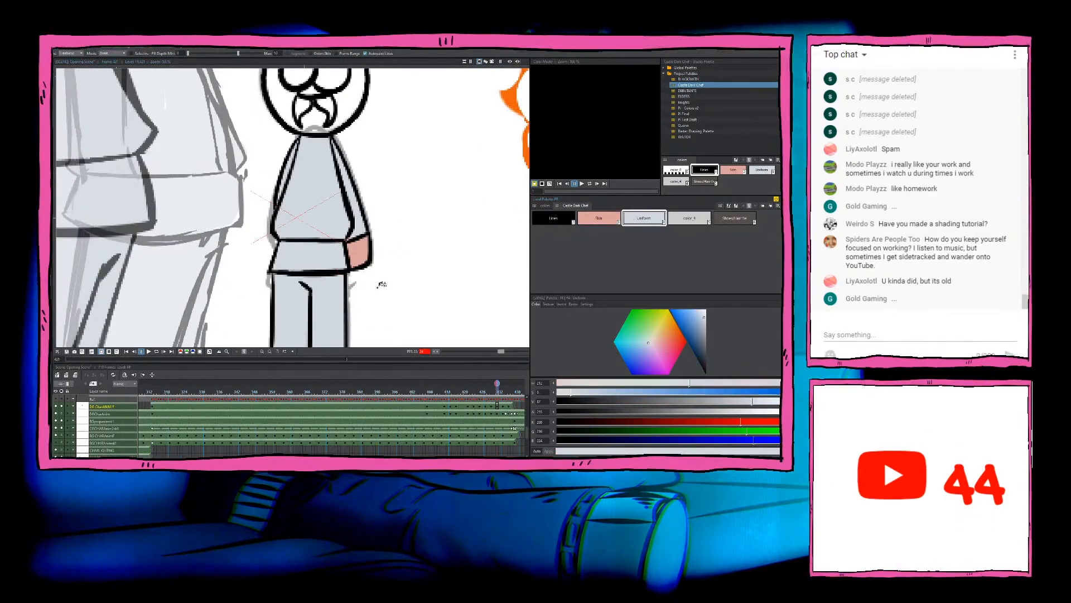
{"action": "scroll", "coordinate": [357, 245], "scroll_direction": "down", "scroll_amount": 4}
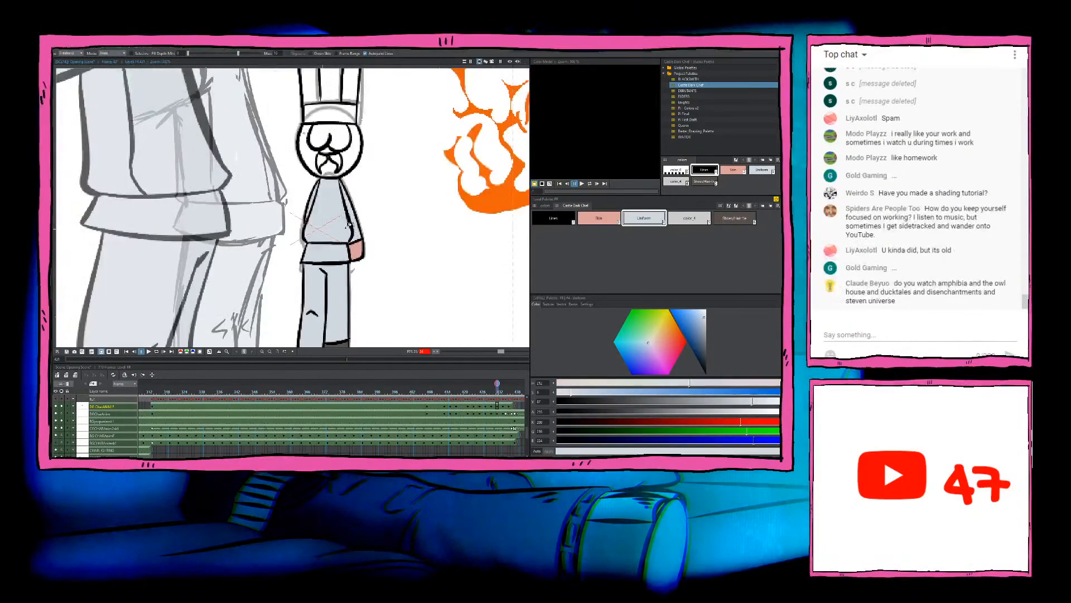
{"action": "scroll", "coordinate": [352, 224], "scroll_direction": "up", "scroll_amount": 3}
{"action": "mouse_move", "coordinate": [345, 252]}
{"action": "left_mouse_down"}
{"action": "mouse_move", "coordinate": [354, 220]}
{"action": "mouse_move", "coordinate": [359, 298]}
{"action": "left_mouse_up"}
{"action": "scroll", "coordinate": [358, 246], "scroll_direction": "down", "scroll_amount": 3}
Step: Fill the chef's face, nose and chin areas with Skin
{"action": "left_click", "coordinate": [608, 223]}
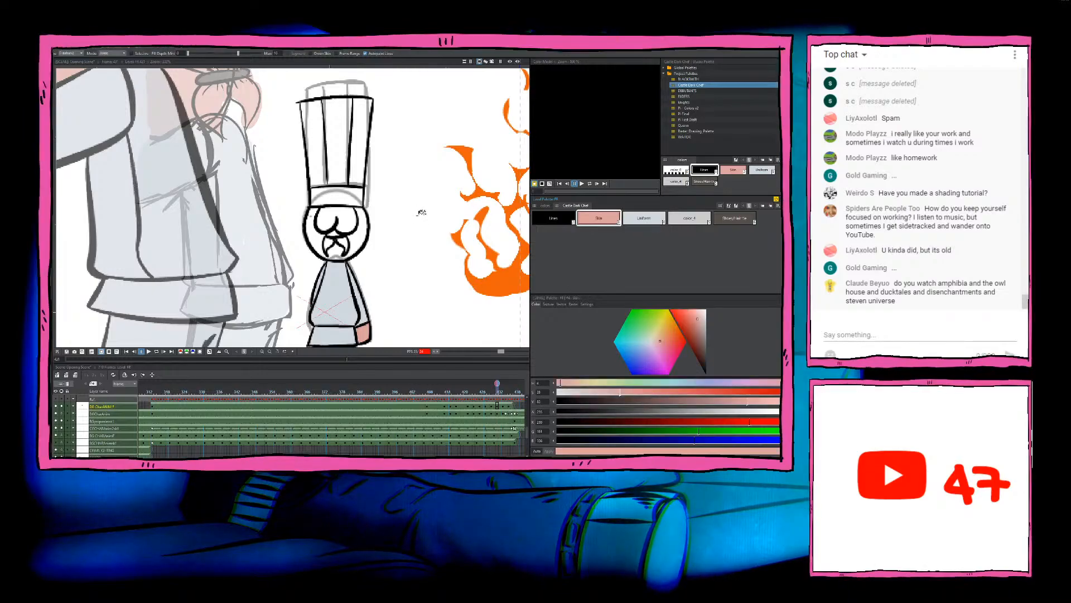
{"action": "mouse_move", "coordinate": [419, 211]}
{"action": "left_mouse_down"}
{"action": "mouse_move", "coordinate": [314, 185]}
{"action": "mouse_move", "coordinate": [273, 233]}
{"action": "mouse_move", "coordinate": [335, 257]}
{"action": "mouse_move", "coordinate": [399, 251]}
{"action": "mouse_move", "coordinate": [409, 204]}
{"action": "mouse_move", "coordinate": [319, 212]}
{"action": "mouse_move", "coordinate": [313, 255]}
{"action": "mouse_move", "coordinate": [352, 260]}
{"action": "mouse_move", "coordinate": [400, 194]}
{"action": "left_mouse_up"}
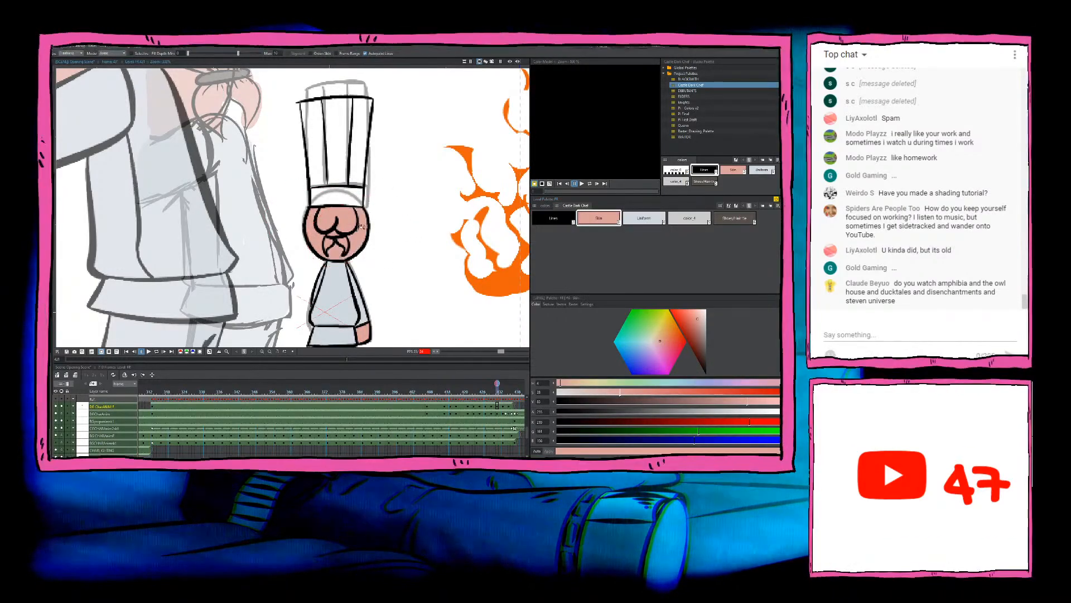
{"action": "scroll", "coordinate": [357, 196], "scroll_direction": "up", "scroll_amount": 2}
{"action": "scroll", "coordinate": [431, 173], "scroll_direction": "down", "scroll_amount": 2}
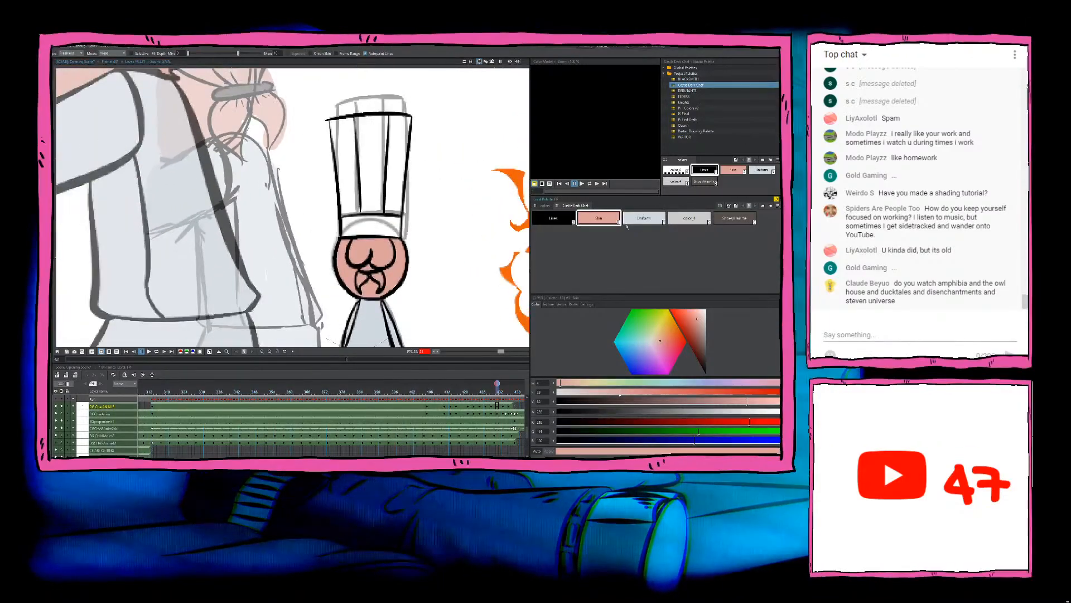
Step: Fill the tall hat's pleats and band with the Uniform colour
{"action": "left_click", "coordinate": [644, 218]}
{"action": "mouse_move", "coordinate": [450, 93]}
{"action": "left_mouse_down"}
{"action": "mouse_move", "coordinate": [321, 123]}
{"action": "mouse_move", "coordinate": [325, 229]}
{"action": "mouse_move", "coordinate": [364, 241]}
{"action": "mouse_move", "coordinate": [476, 148]}
{"action": "mouse_move", "coordinate": [459, 104]}
{"action": "left_mouse_up"}
{"action": "scroll", "coordinate": [468, 150], "scroll_direction": "down", "scroll_amount": 2}
{"action": "scroll", "coordinate": [442, 202], "scroll_direction": "up", "scroll_amount": 8}
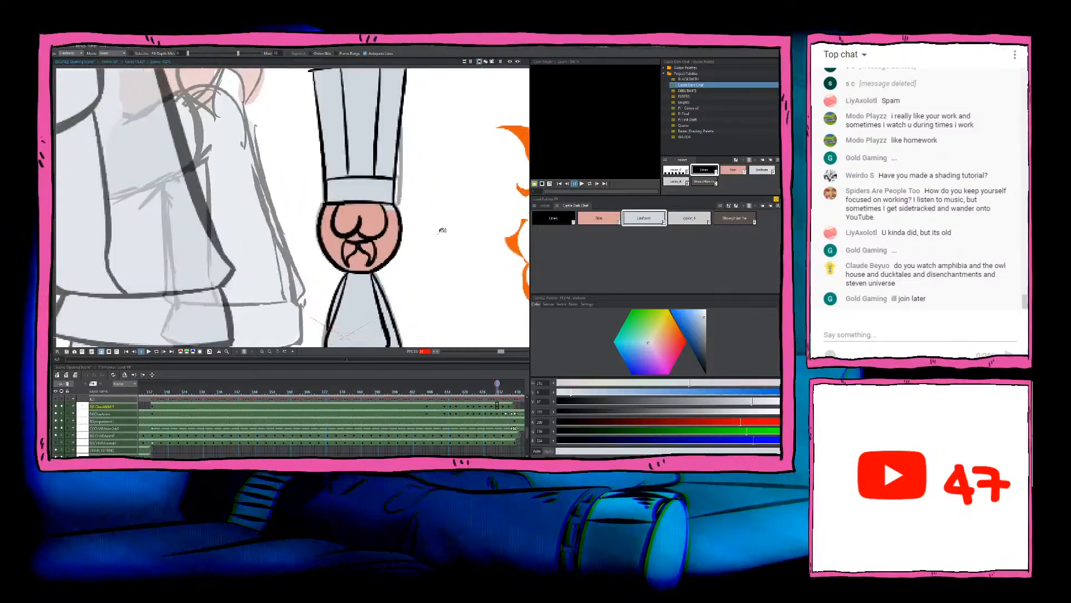
Step: Fill the leftover gap in the face just below the hat band with Skin
{"action": "left_click", "coordinate": [598, 219]}
{"action": "mouse_move", "coordinate": [421, 208]}
{"action": "left_mouse_down"}
{"action": "mouse_move", "coordinate": [376, 191]}
{"action": "mouse_move", "coordinate": [419, 205]}
{"action": "left_mouse_up"}
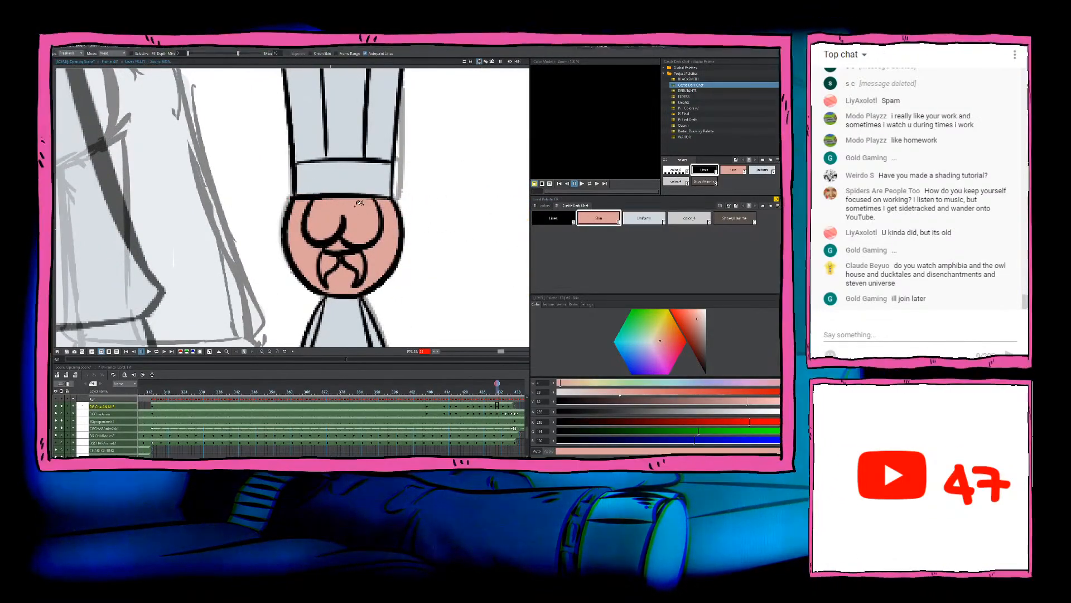
{"action": "scroll", "coordinate": [400, 315], "scroll_direction": "down", "scroll_amount": 7}
{"action": "left_click_drag", "start_coordinate": [400, 315], "coordinate": [380, 269]}
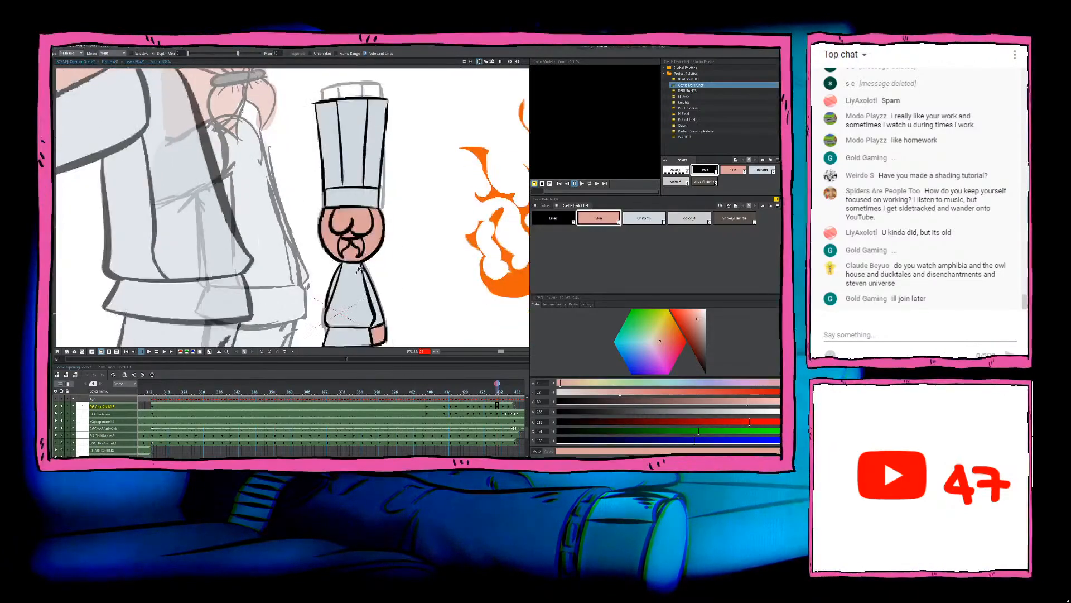
Step: Fill the small gap above the moustache with the dark brown shoe and hair-tie colour
{"action": "scroll", "coordinate": [357, 269], "scroll_direction": "up", "scroll_amount": 7}
{"action": "left_click", "coordinate": [630, 220]}
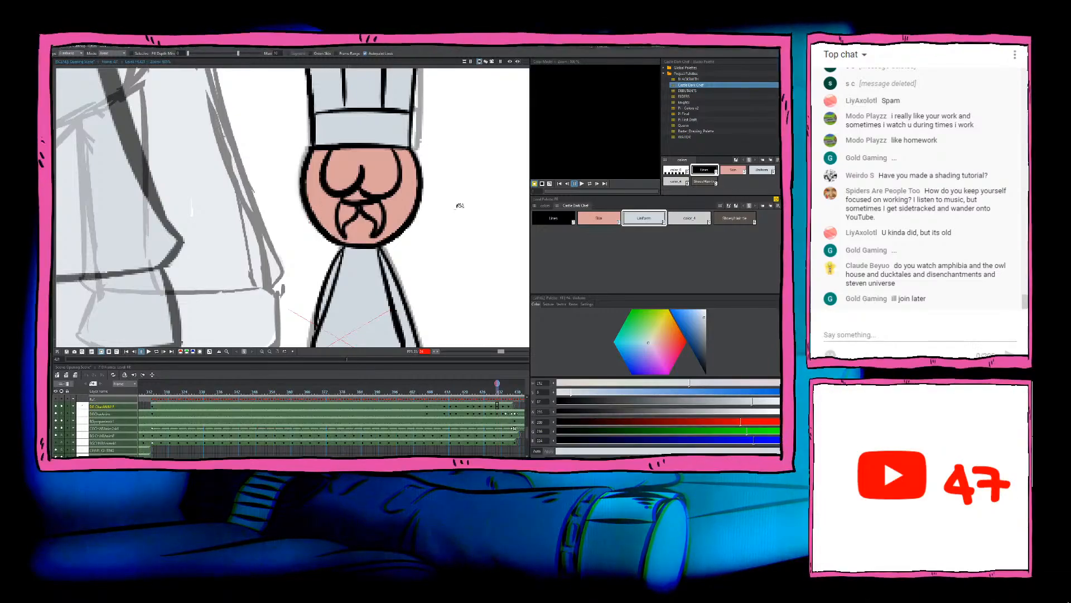
{"action": "scroll", "coordinate": [363, 234], "scroll_direction": "down", "scroll_amount": 11}
{"action": "scroll", "coordinate": [386, 226], "scroll_direction": "up", "scroll_amount": 10}
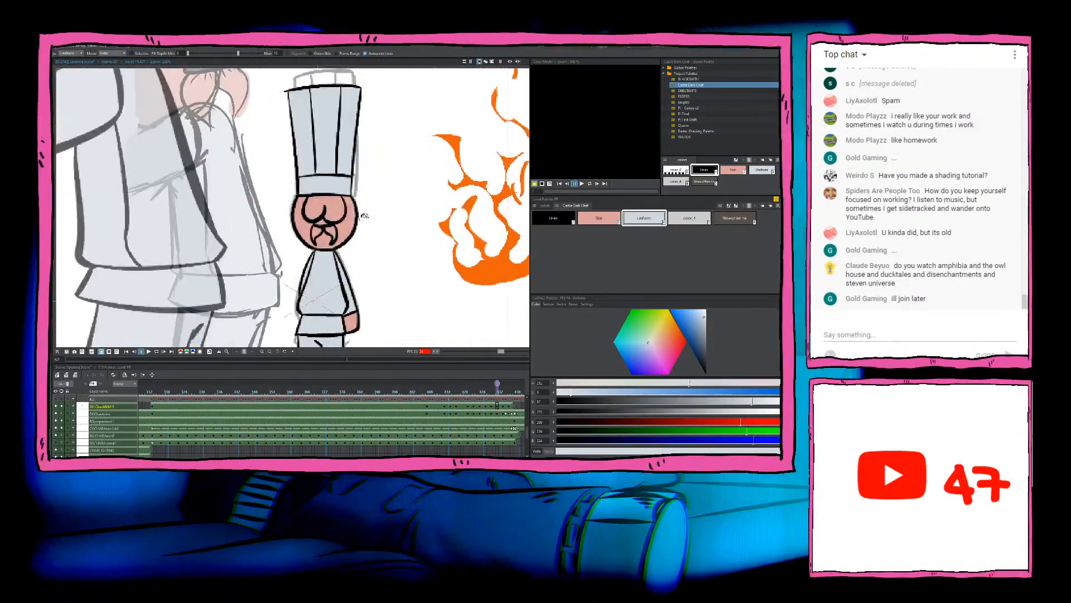
{"action": "left_click", "coordinate": [725, 221]}
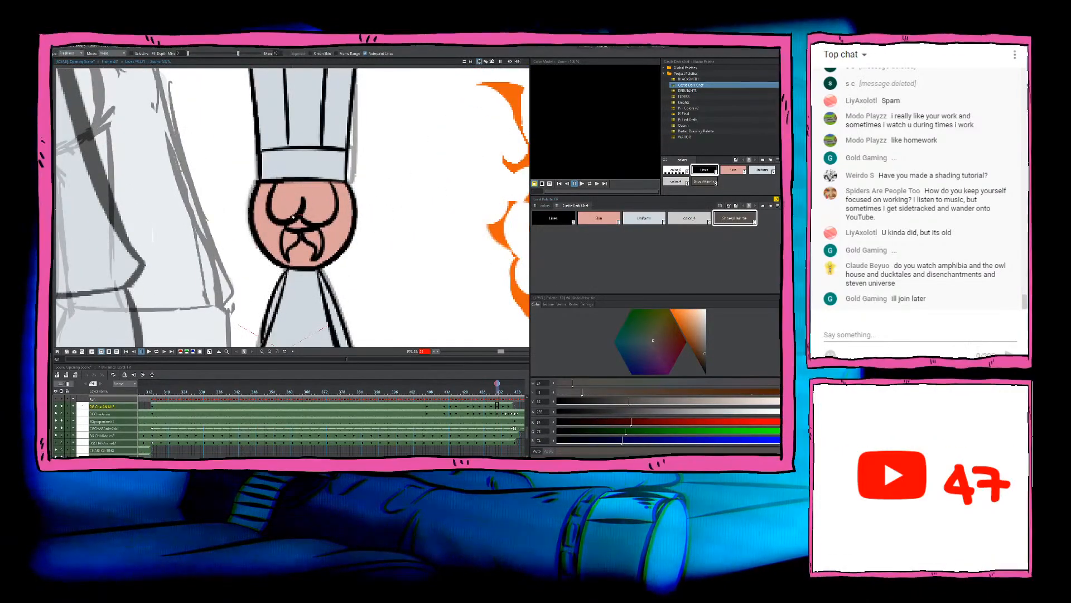
{"action": "scroll", "coordinate": [353, 243], "scroll_direction": "down", "scroll_amount": 6}
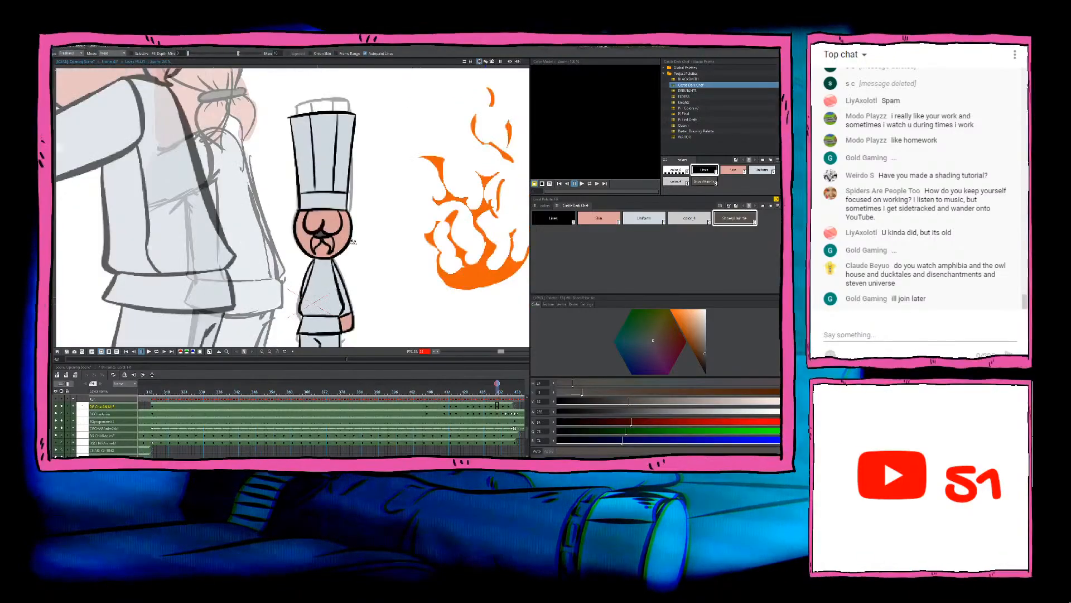
{"action": "left_click_drag", "start_coordinate": [369, 296], "coordinate": [368, 248]}
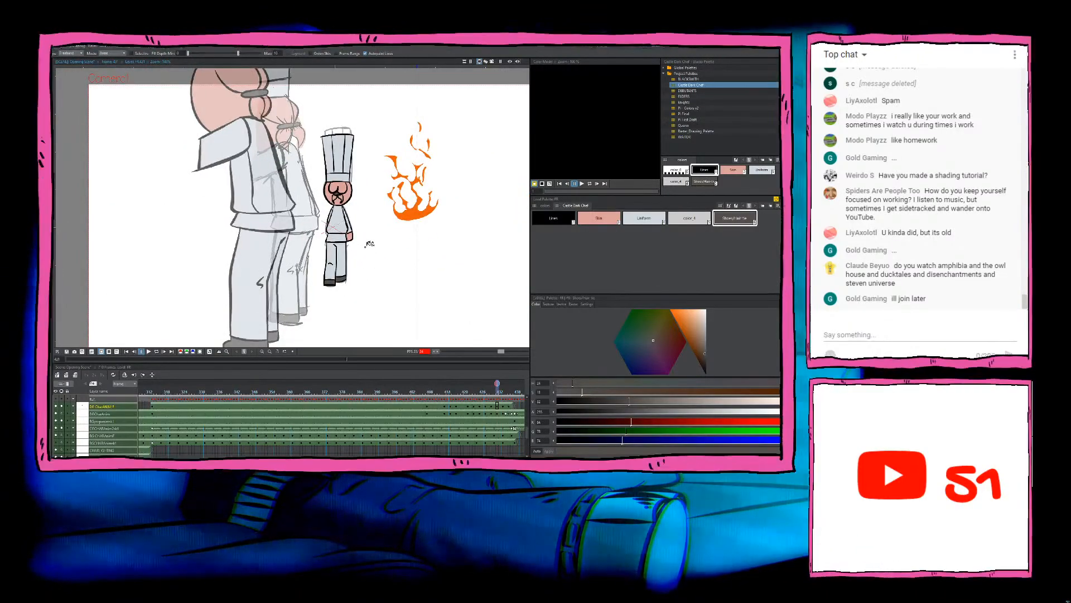
Step: Advance to the following uncoloured chef drawing and fill its jacket, sleeve, hem and trousers with the Uniform colour
{"action": "key", "text": "period"}
{"action": "scroll", "coordinate": [370, 244], "scroll_direction": "up", "scroll_amount": 1}
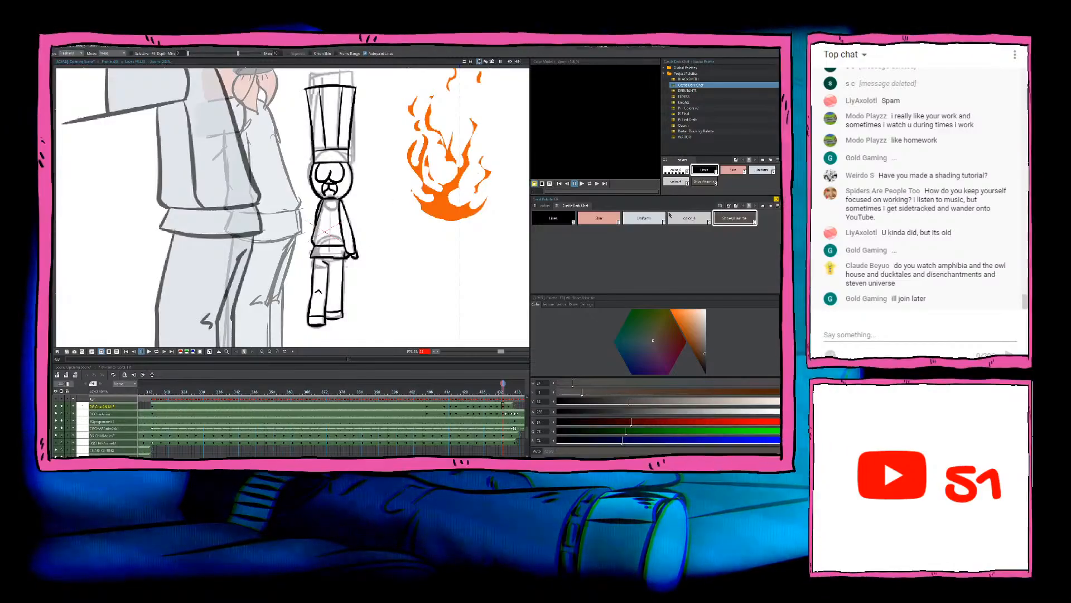
{"action": "key", "text": "3"}
{"action": "mouse_move", "coordinate": [356, 198]}
{"action": "left_mouse_down"}
{"action": "mouse_move", "coordinate": [345, 197]}
{"action": "mouse_move", "coordinate": [297, 325]}
{"action": "mouse_move", "coordinate": [410, 234]}
{"action": "left_mouse_up"}
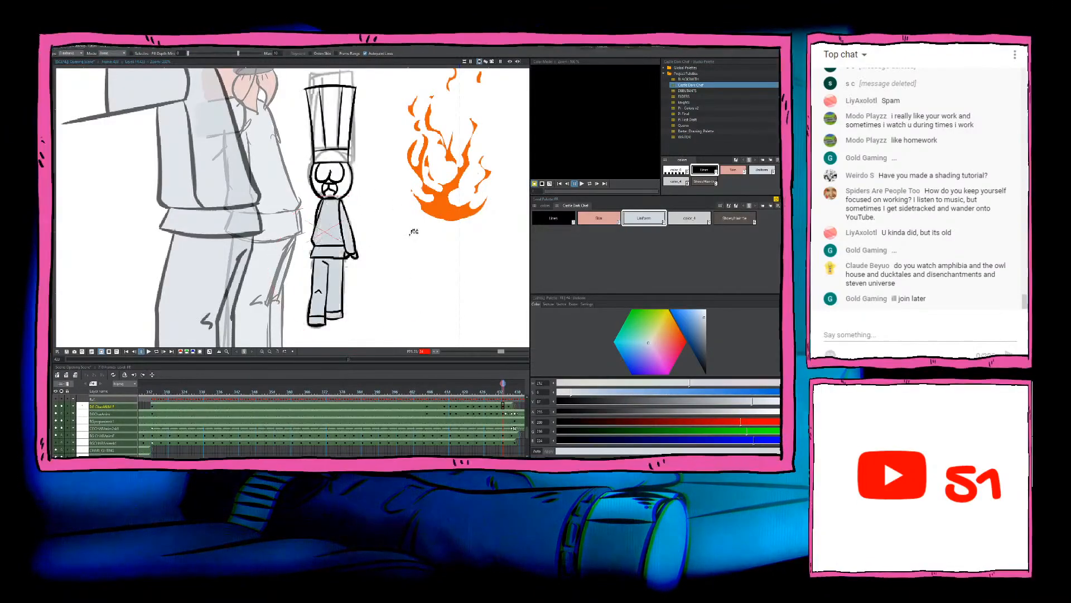
Step: Close off the sleeve at the wrist with a black brush line and fill the hand with Skin
{"action": "left_click", "coordinate": [599, 219]}
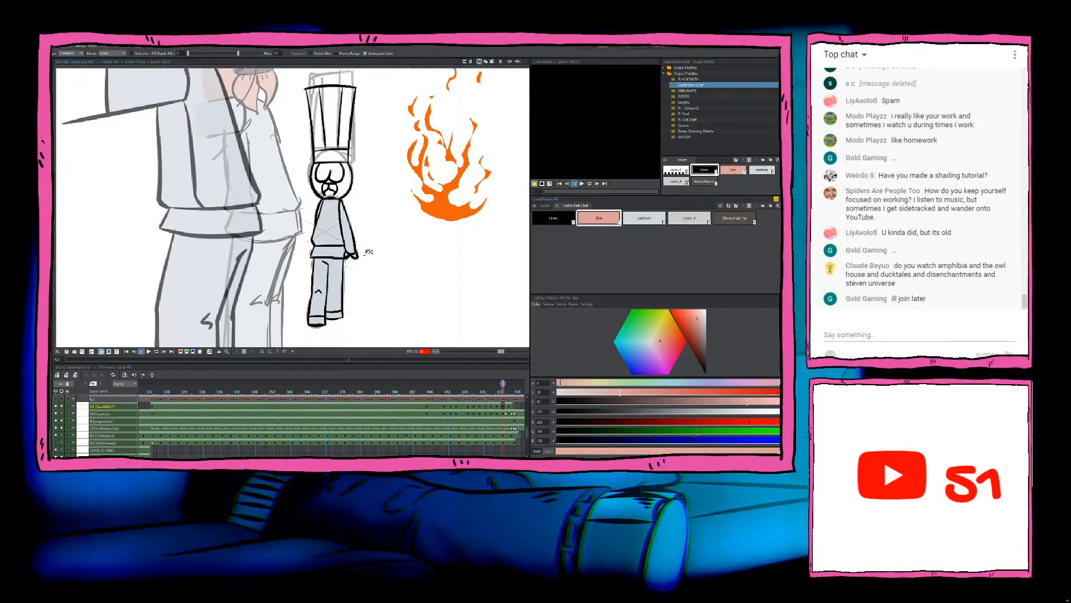
{"action": "scroll", "coordinate": [368, 254], "scroll_direction": "up", "scroll_amount": 3}
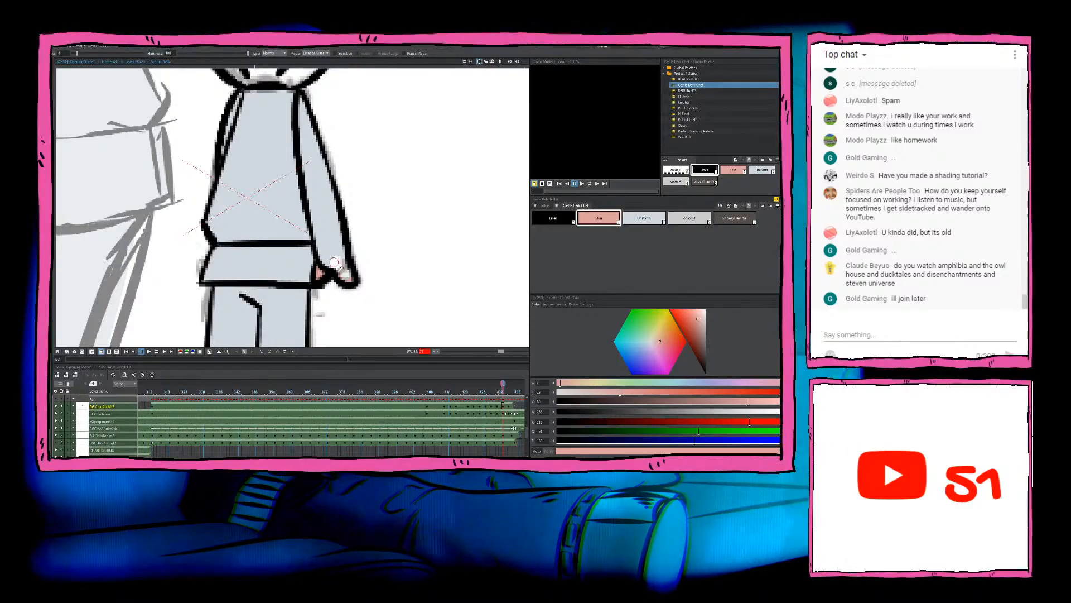
{"action": "key", "text": "b"}
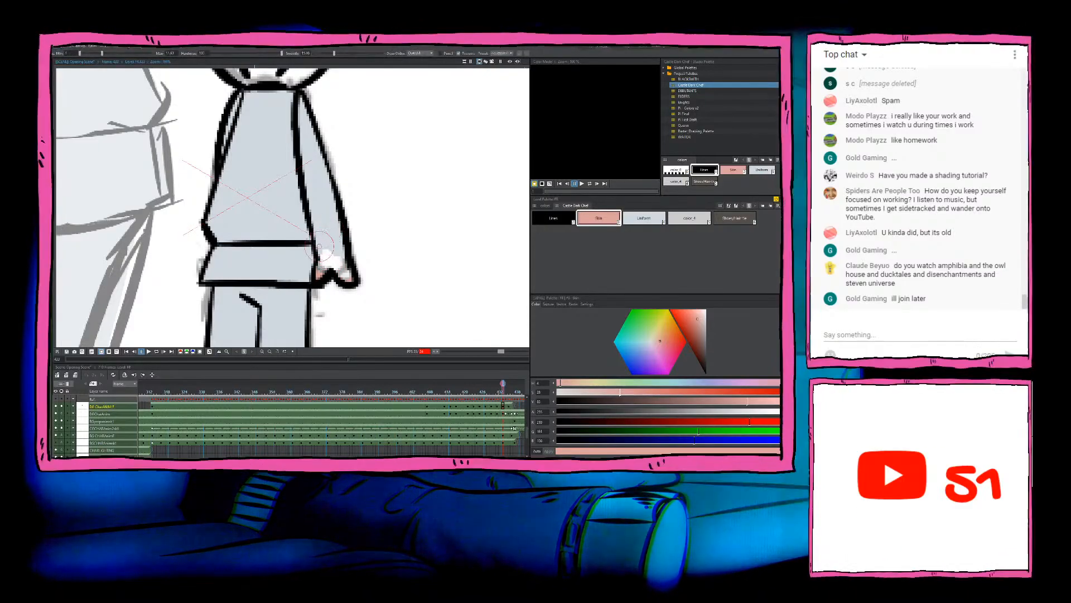
{"action": "left_click_drag", "start_coordinate": [318, 251], "coordinate": [342, 242]}
{"action": "key", "text": "ctrl+z"}
{"action": "left_click", "coordinate": [543, 219]}
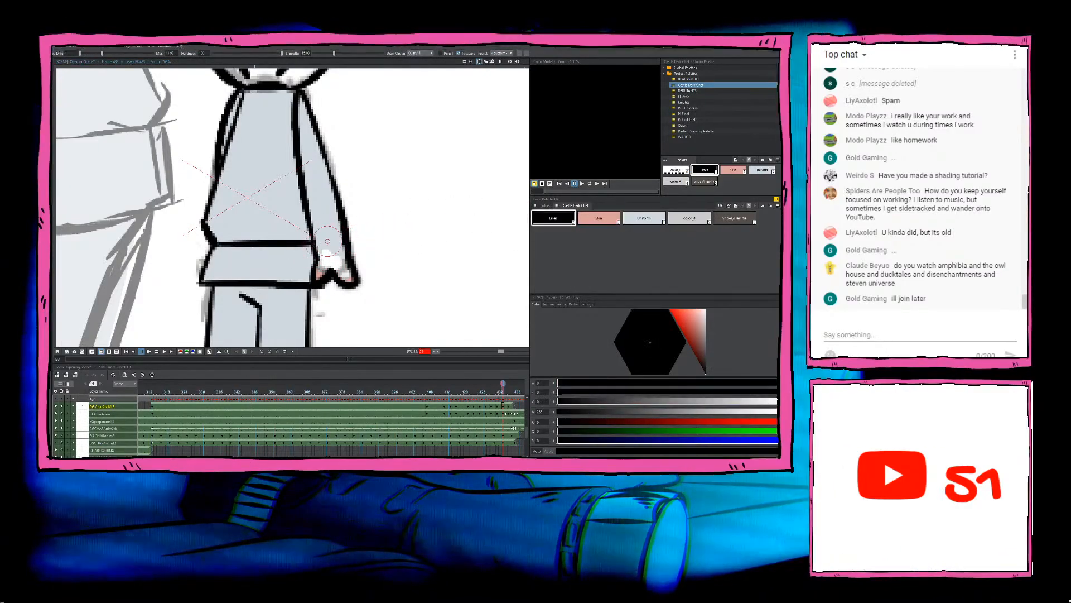
{"action": "left_click", "coordinate": [598, 218]}
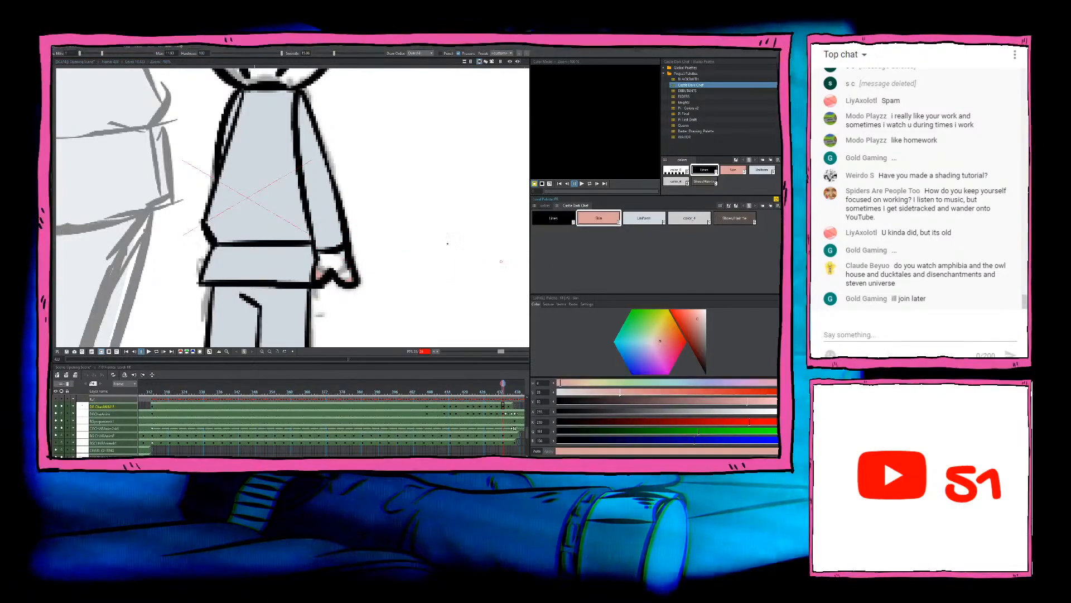
{"action": "mouse_move", "coordinate": [356, 254]}
{"action": "left_mouse_down"}
{"action": "mouse_move", "coordinate": [325, 285]}
{"action": "mouse_move", "coordinate": [369, 245]}
{"action": "left_mouse_up"}
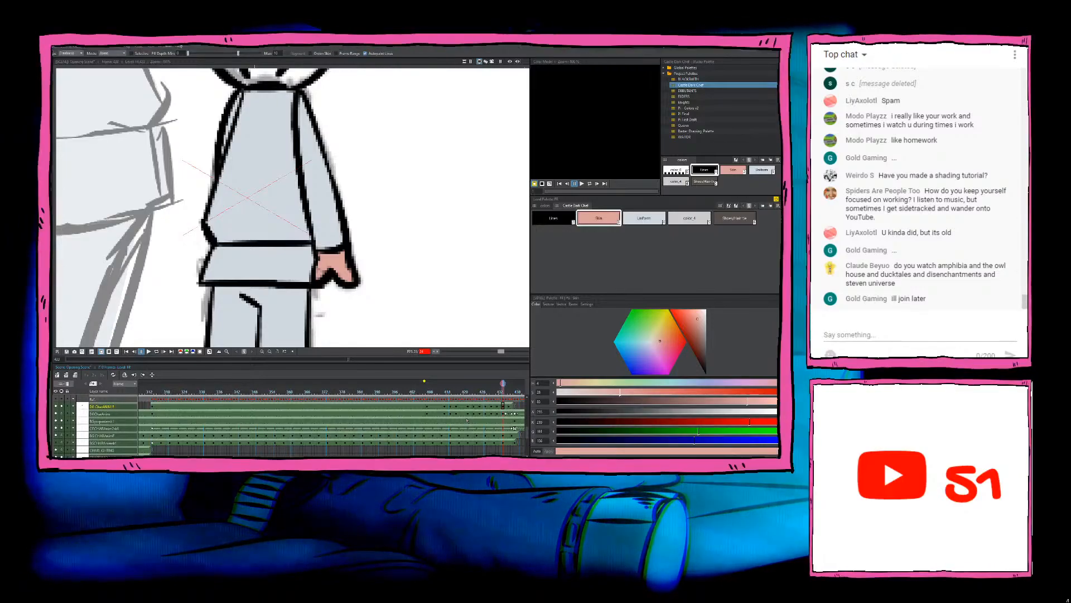
Step: Compare with the previous chef drawing, return to this one and fill both shoes with the dark brown shoe and hair-tie colour
{"action": "scroll", "coordinate": [368, 379], "scroll_direction": "down", "scroll_amount": 1}
{"action": "scroll", "coordinate": [287, 223], "scroll_direction": "down", "scroll_amount": 9}
{"action": "left_click_drag", "start_coordinate": [279, 246], "coordinate": [319, 207]}
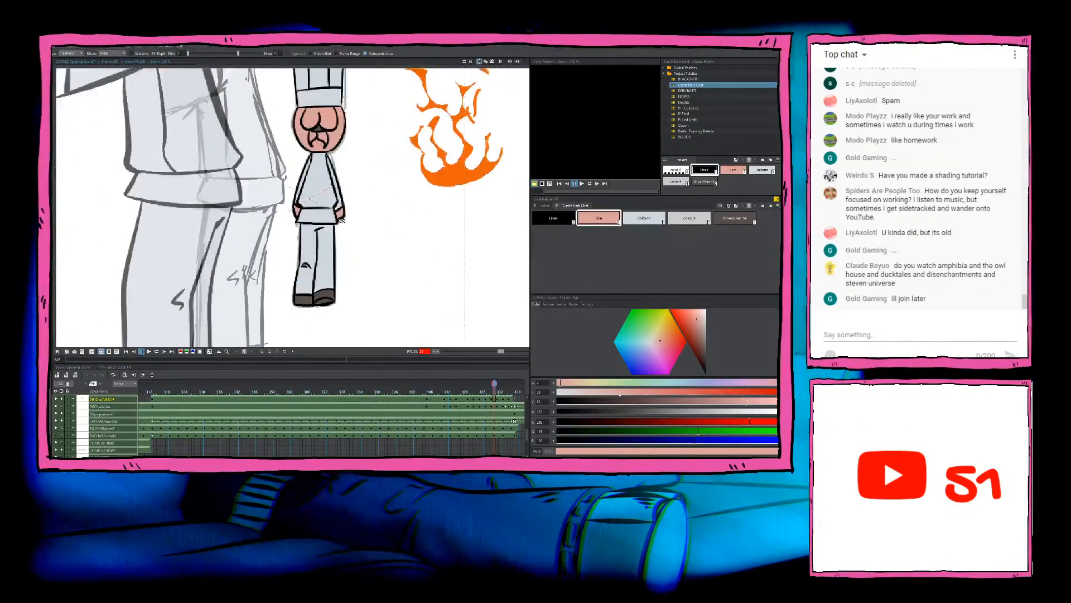
{"action": "key", "text": "comma"}
{"action": "key", "text": "period"}
{"action": "key", "text": "period"}
{"action": "scroll", "coordinate": [314, 241], "scroll_direction": "up", "scroll_amount": 2}
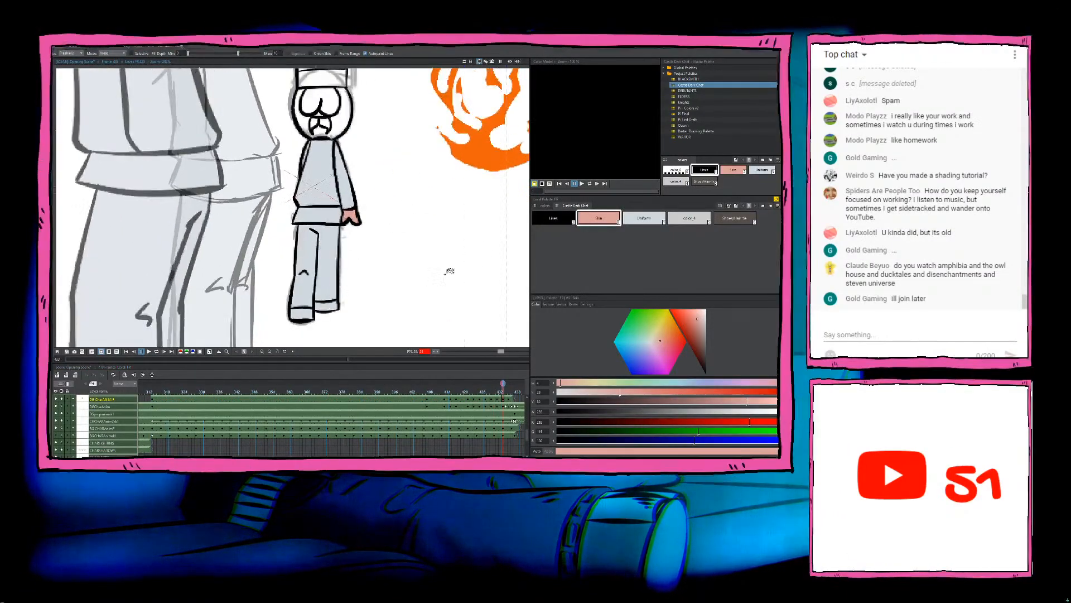
{"action": "left_click", "coordinate": [732, 218]}
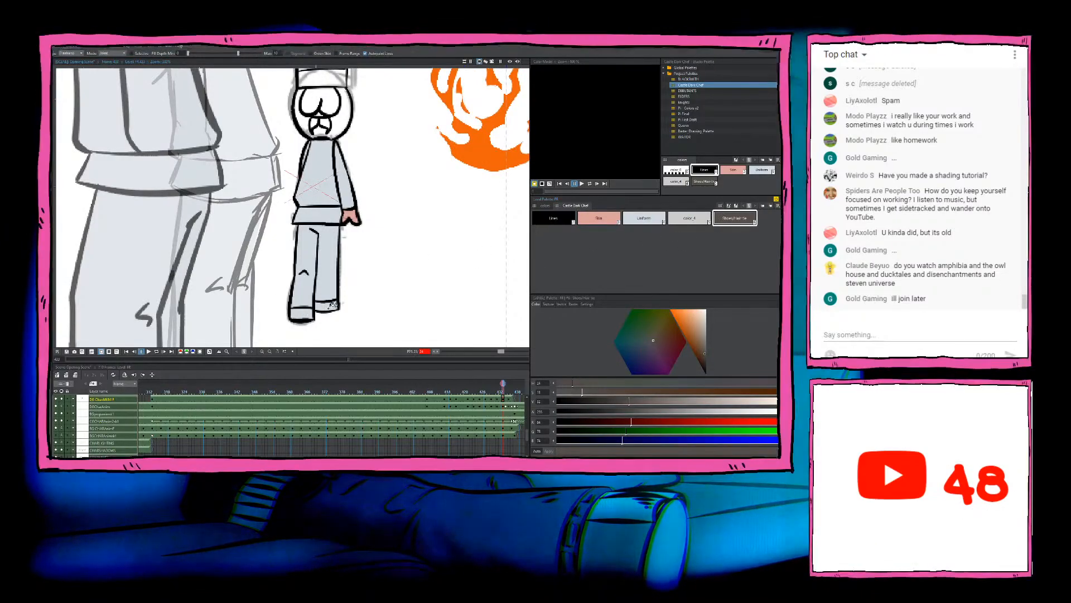
{"action": "mouse_move", "coordinate": [349, 299]}
{"action": "left_mouse_down"}
{"action": "mouse_move", "coordinate": [345, 328]}
{"action": "mouse_move", "coordinate": [361, 301]}
{"action": "left_mouse_up"}
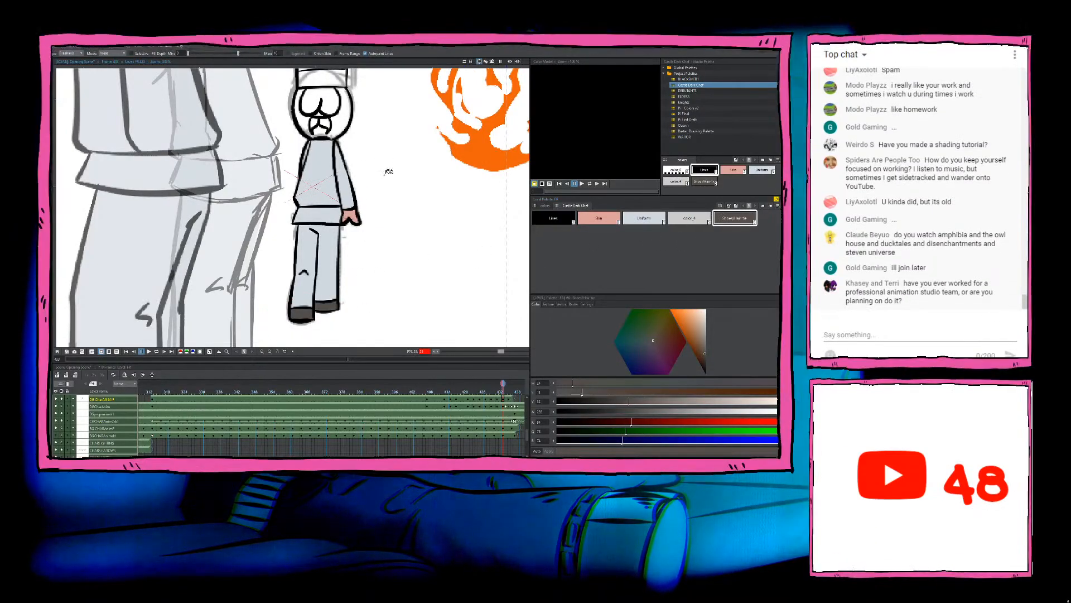
Step: Fill this drawing's face with Skin and the small gap above its moustache with the dark brown shoe and hair-tie colour
{"action": "left_click_drag", "start_coordinate": [382, 168], "coordinate": [382, 238]}
{"action": "left_click", "coordinate": [592, 217]}
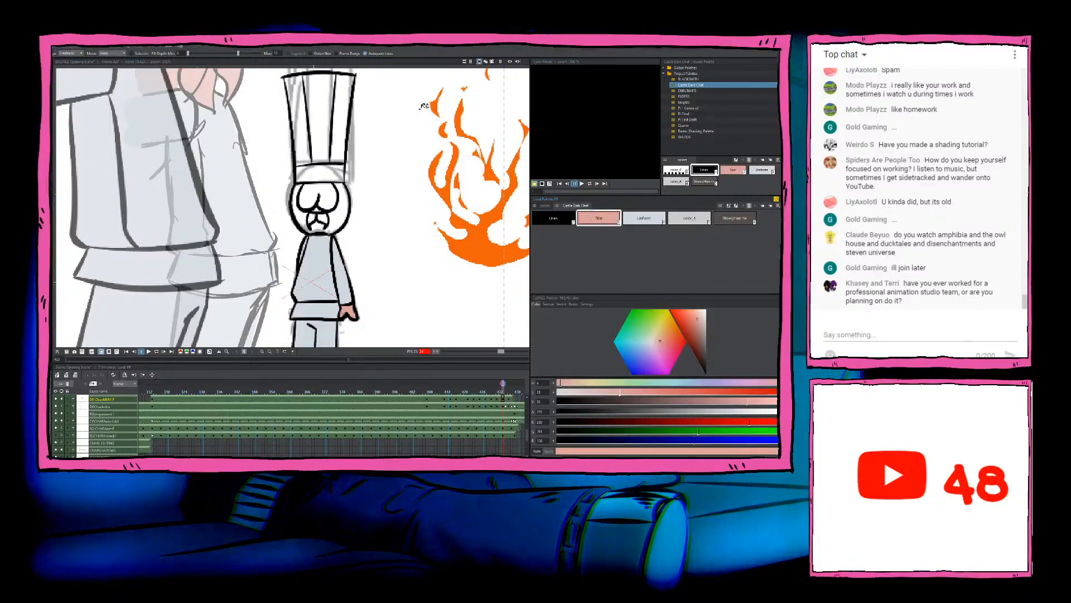
{"action": "mouse_move", "coordinate": [364, 180]}
{"action": "left_mouse_down"}
{"action": "mouse_move", "coordinate": [274, 199]}
{"action": "mouse_move", "coordinate": [378, 229]}
{"action": "mouse_move", "coordinate": [389, 190]}
{"action": "mouse_move", "coordinate": [410, 248]}
{"action": "left_mouse_up"}
{"action": "left_click", "coordinate": [735, 218]}
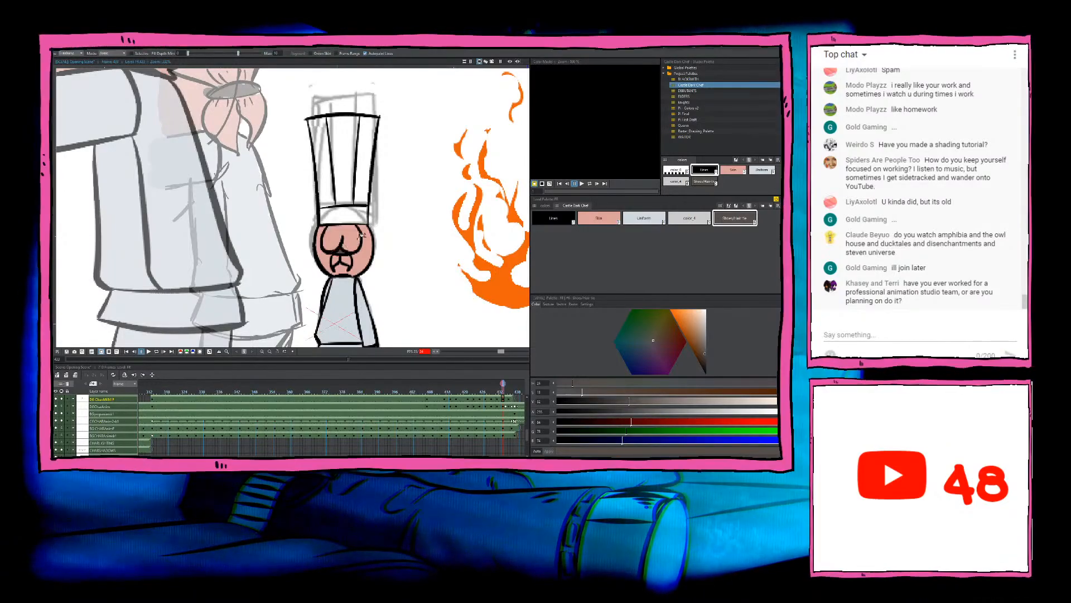
Step: Fill this drawing's hat pleats and band with the Uniform colour
{"action": "left_click", "coordinate": [653, 223]}
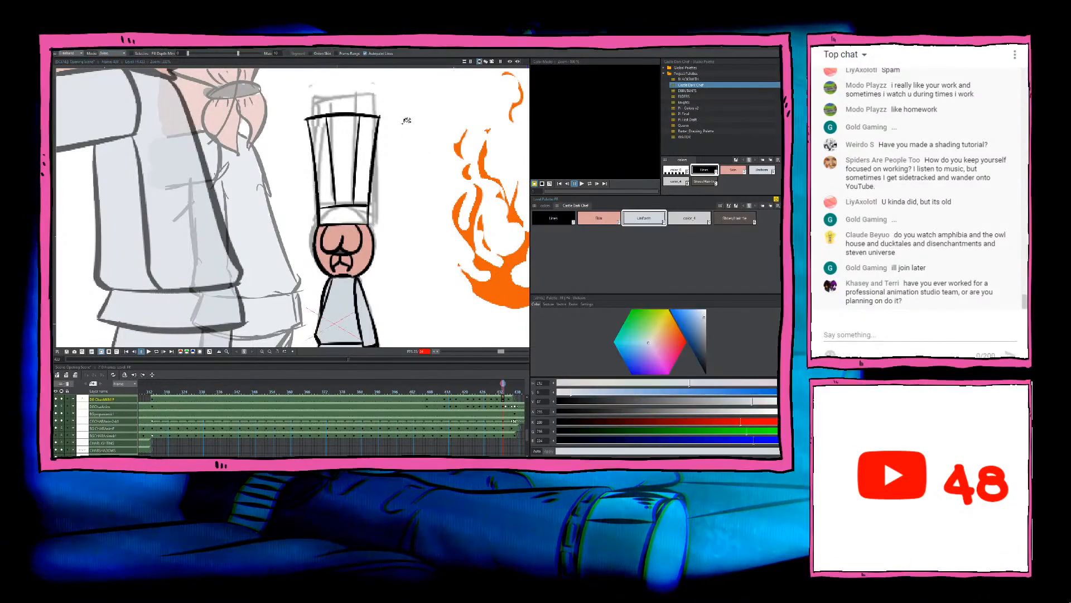
{"action": "mouse_move", "coordinate": [412, 105]}
{"action": "left_mouse_down"}
{"action": "mouse_move", "coordinate": [367, 90]}
{"action": "mouse_move", "coordinate": [286, 137]}
{"action": "mouse_move", "coordinate": [307, 224]}
{"action": "mouse_move", "coordinate": [403, 220]}
{"action": "mouse_move", "coordinate": [407, 92]}
{"action": "left_mouse_up"}
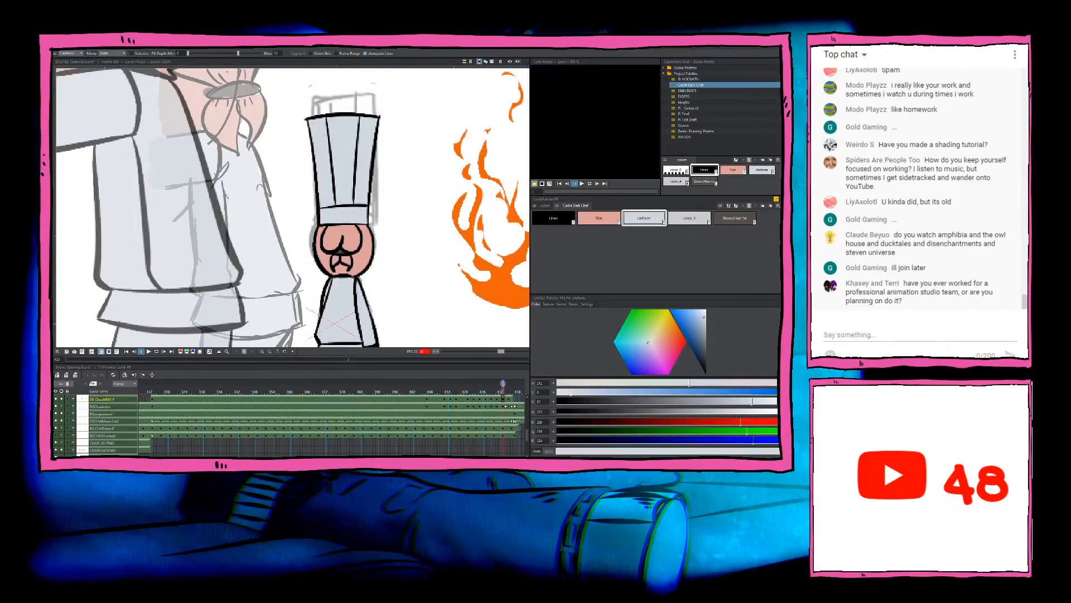
{"action": "scroll", "coordinate": [359, 283], "scroll_direction": "down", "scroll_amount": 3}
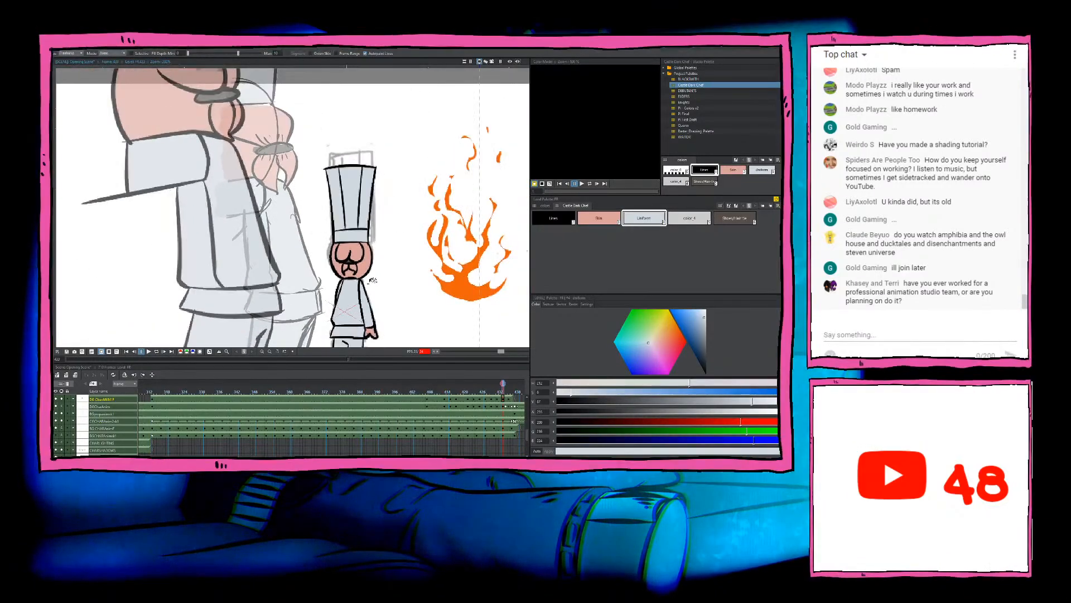
Step: Inspect this drawing up close and touch up small unfilled gaps at its neck and hat band with Skin and Uniform
{"action": "scroll", "coordinate": [363, 284], "scroll_direction": "up", "scroll_amount": 2}
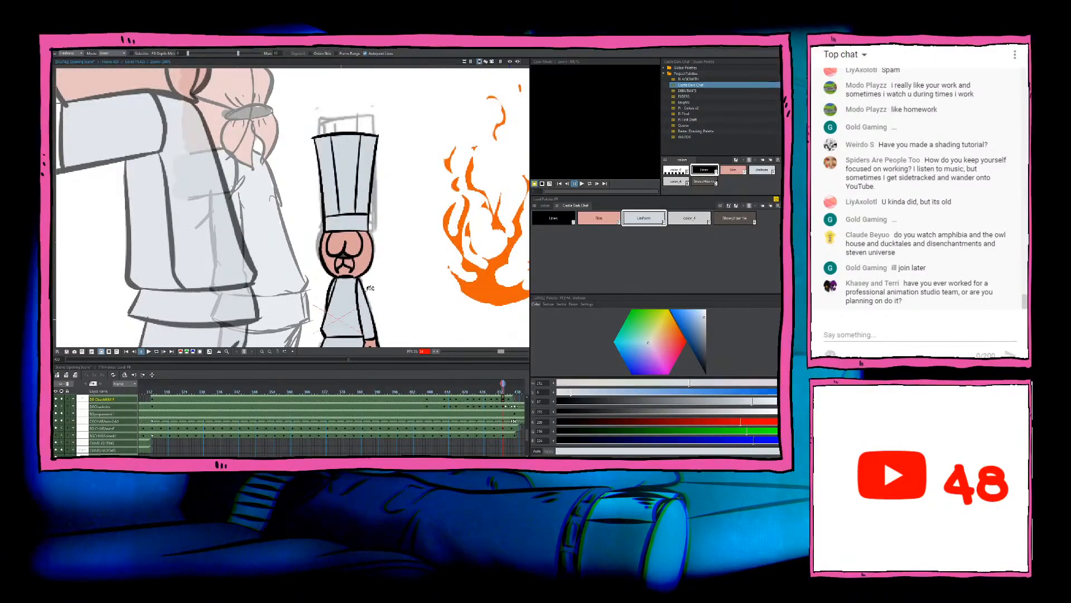
{"action": "left_click_drag", "start_coordinate": [349, 295], "coordinate": [348, 265]}
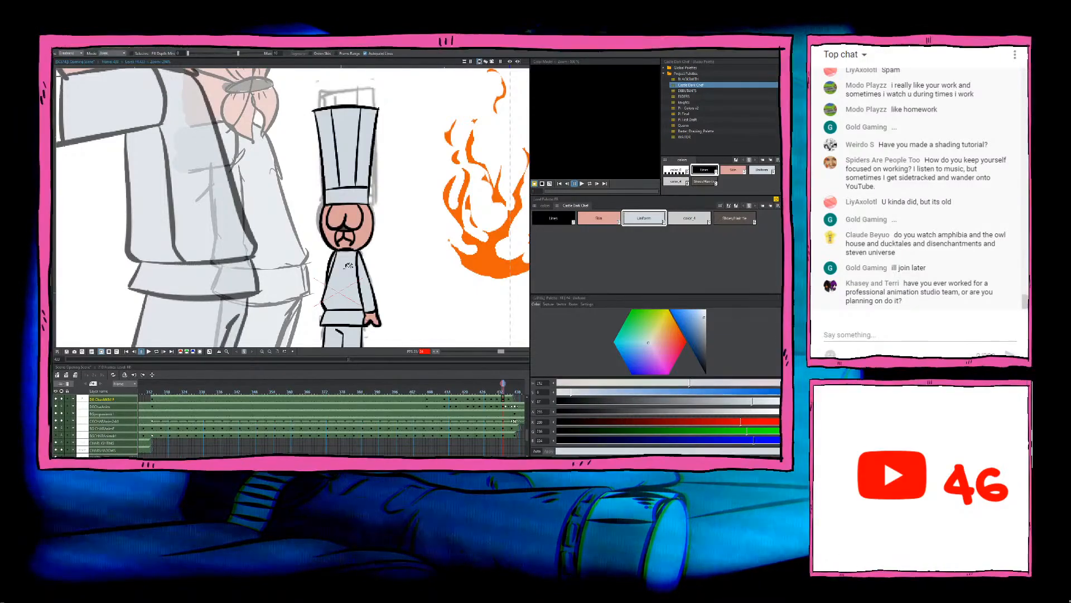
{"action": "scroll", "coordinate": [349, 265], "scroll_direction": "down", "scroll_amount": 2}
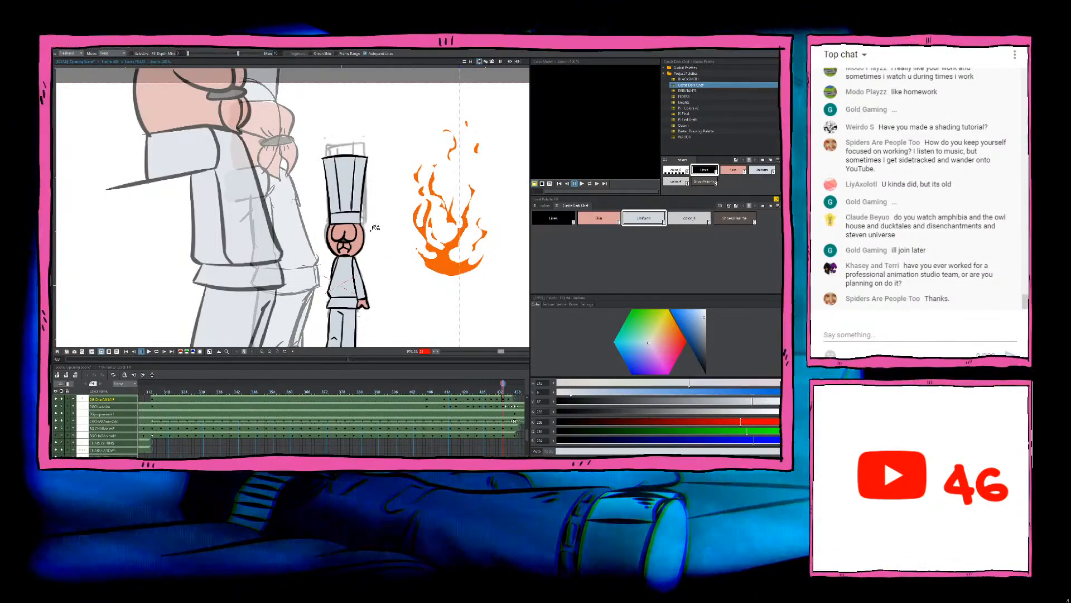
{"action": "scroll", "coordinate": [389, 229], "scroll_direction": "up", "scroll_amount": 4}
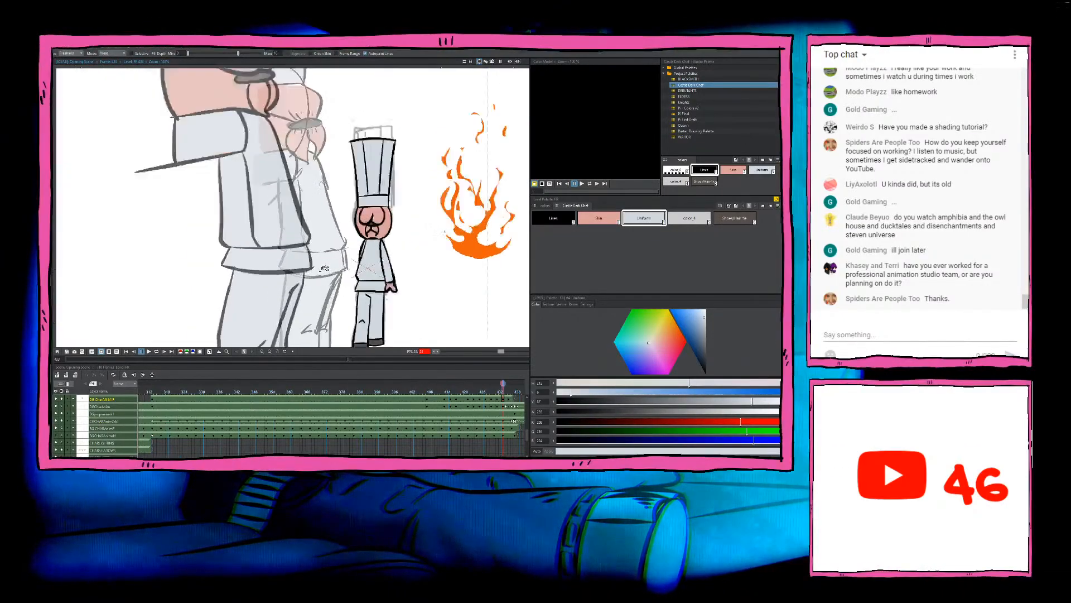
{"action": "scroll", "coordinate": [369, 230], "scroll_direction": "up", "scroll_amount": 5}
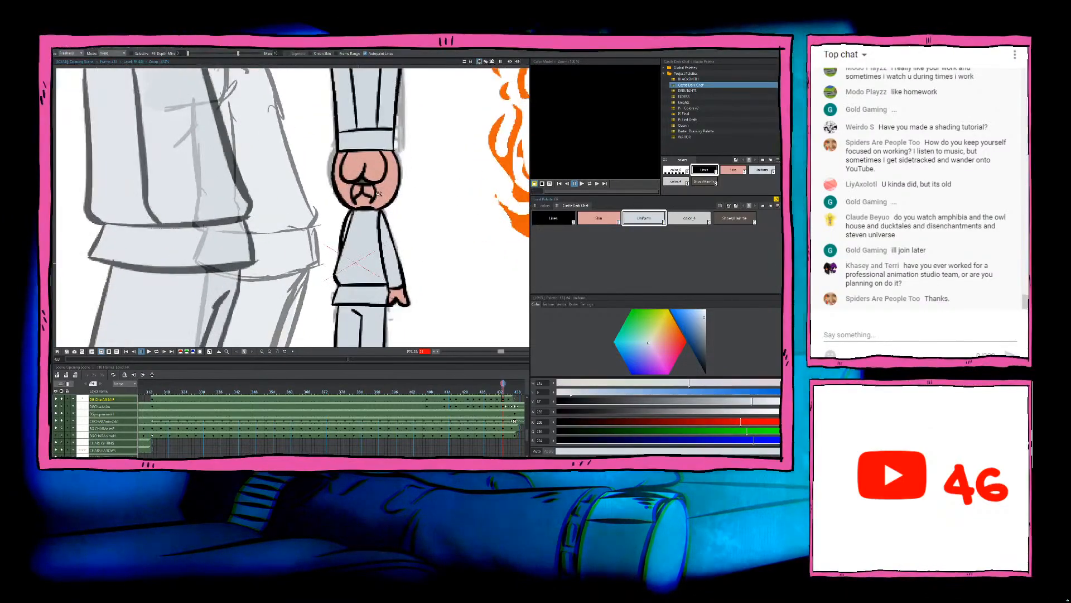
{"action": "left_click", "coordinate": [371, 223]}
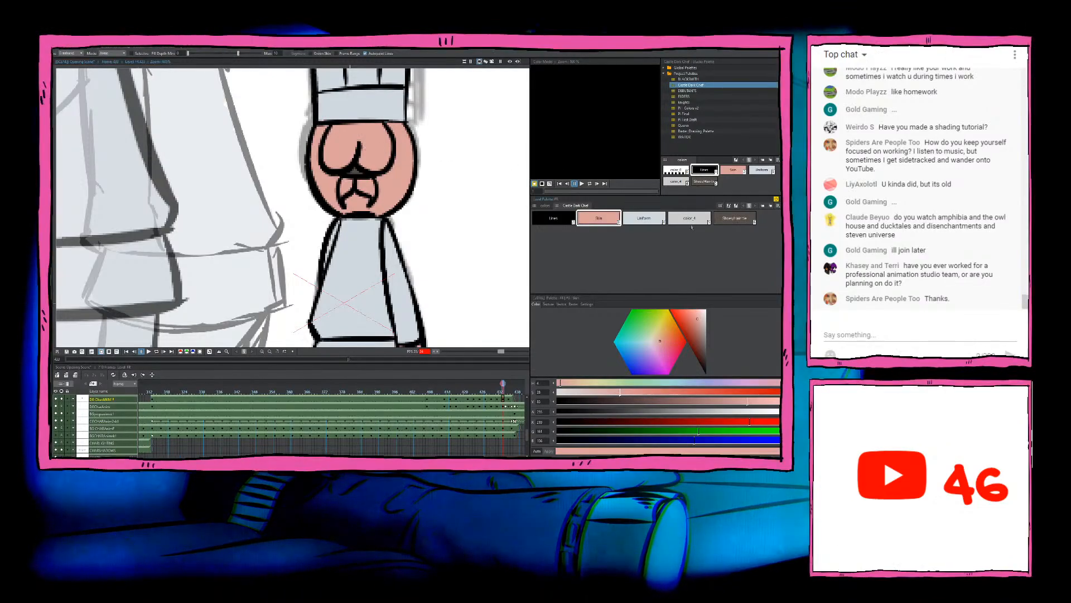
{"action": "left_click", "coordinate": [379, 116]}
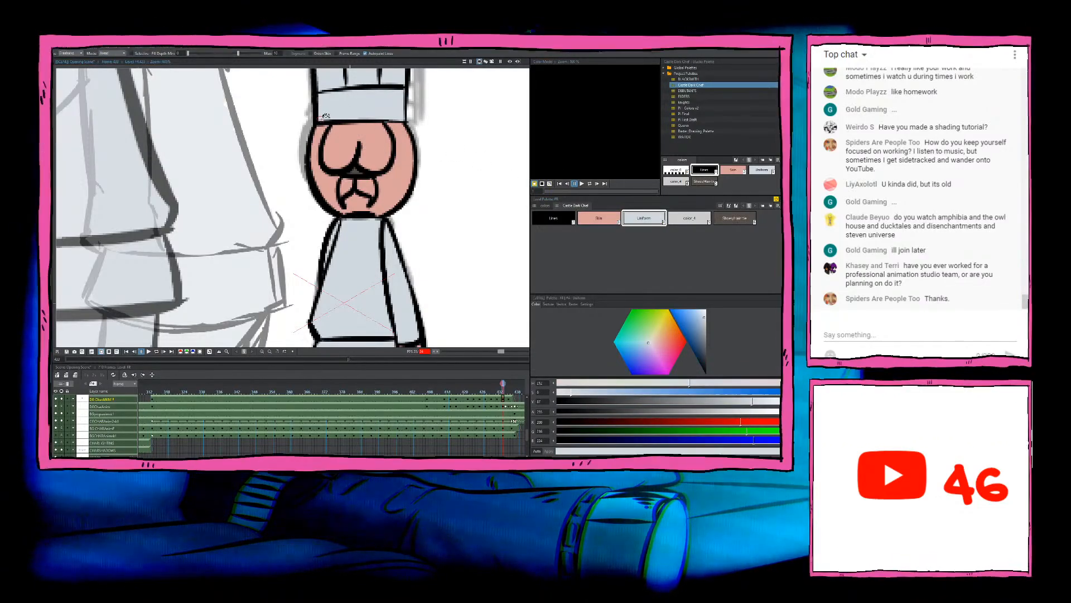
{"action": "scroll", "coordinate": [326, 116], "scroll_direction": "down", "scroll_amount": 5}
{"action": "scroll", "coordinate": [338, 110], "scroll_direction": "up", "scroll_amount": 4}
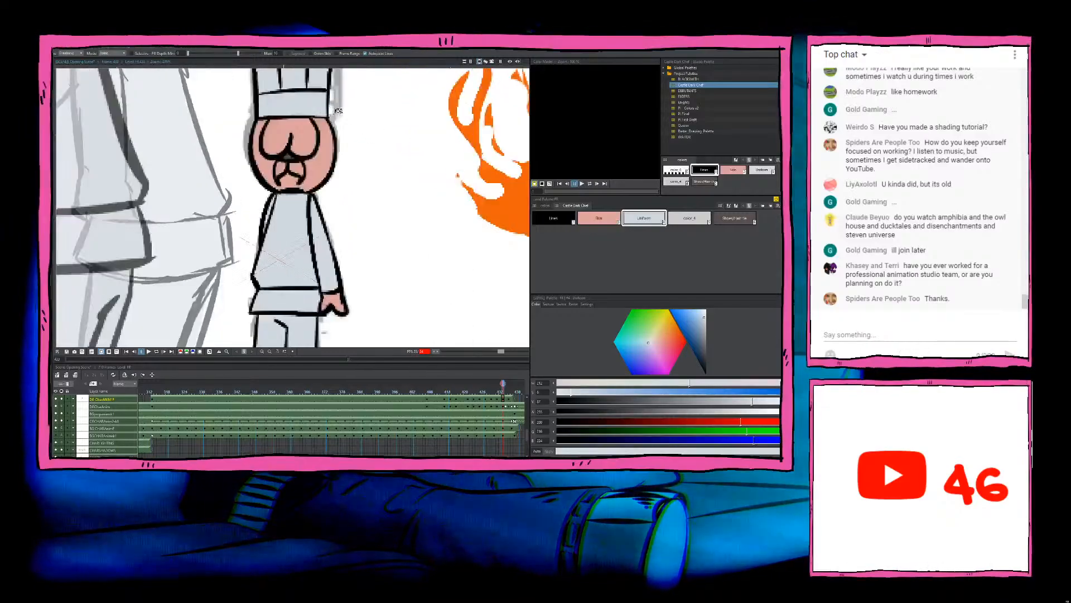
{"action": "scroll", "coordinate": [338, 111], "scroll_direction": "up", "scroll_amount": 2}
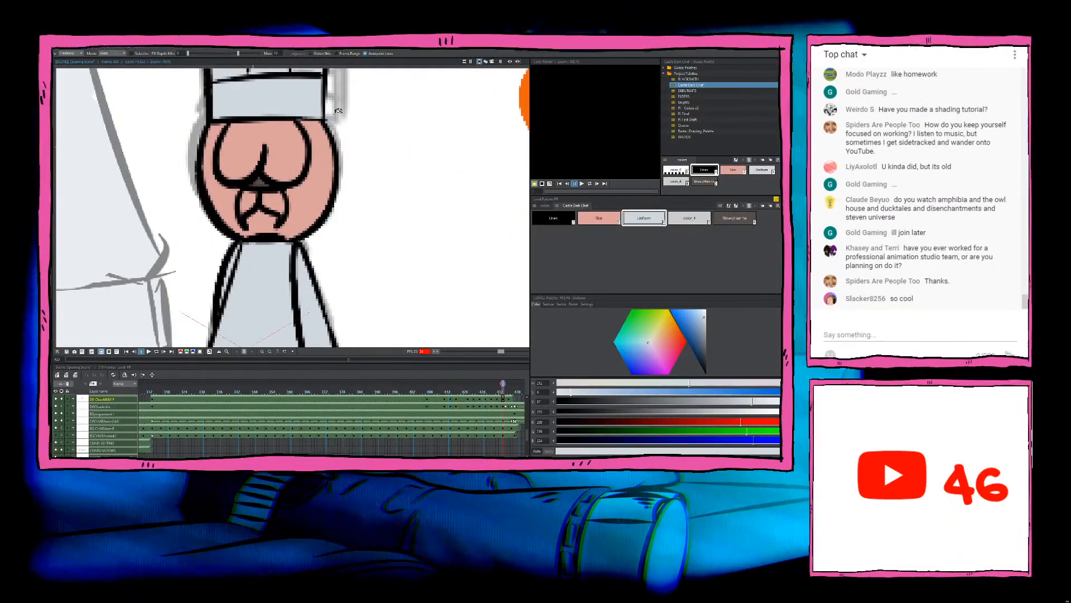
{"action": "scroll", "coordinate": [338, 110], "scroll_direction": "down", "scroll_amount": 3}
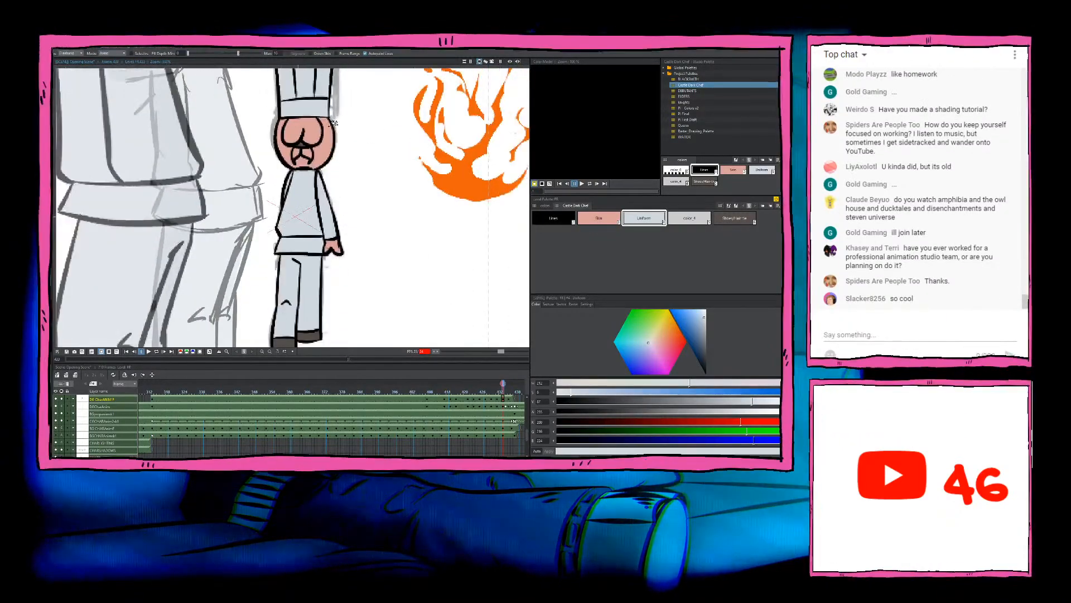
Step: Go to the next uncoloured chef drawing, fill its face with Skin and the small gap above the moustache with the dark brown shoe and hair-tie colour
{"action": "key", "text": "period"}
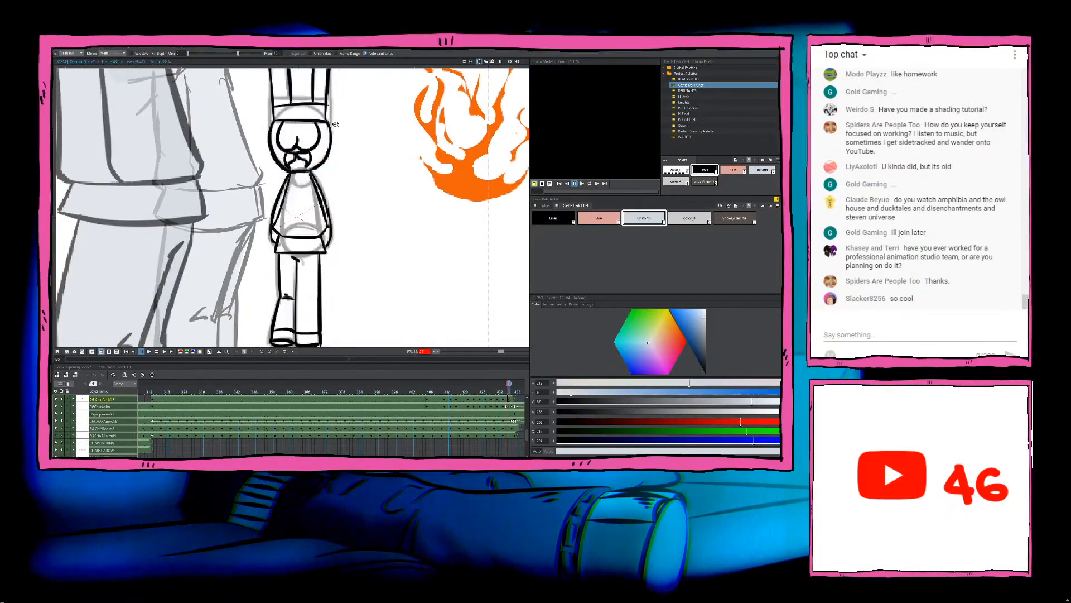
{"action": "left_click", "coordinate": [587, 217]}
{"action": "left_click_drag", "start_coordinate": [335, 112], "coordinate": [358, 163]}
{"action": "mouse_move", "coordinate": [287, 171]}
{"action": "left_mouse_down"}
{"action": "mouse_move", "coordinate": [314, 227]}
{"action": "mouse_move", "coordinate": [380, 209]}
{"action": "mouse_move", "coordinate": [366, 167]}
{"action": "left_mouse_up"}
{"action": "left_click", "coordinate": [734, 217]}
{"action": "scroll", "coordinate": [359, 194], "scroll_direction": "up", "scroll_amount": 2}
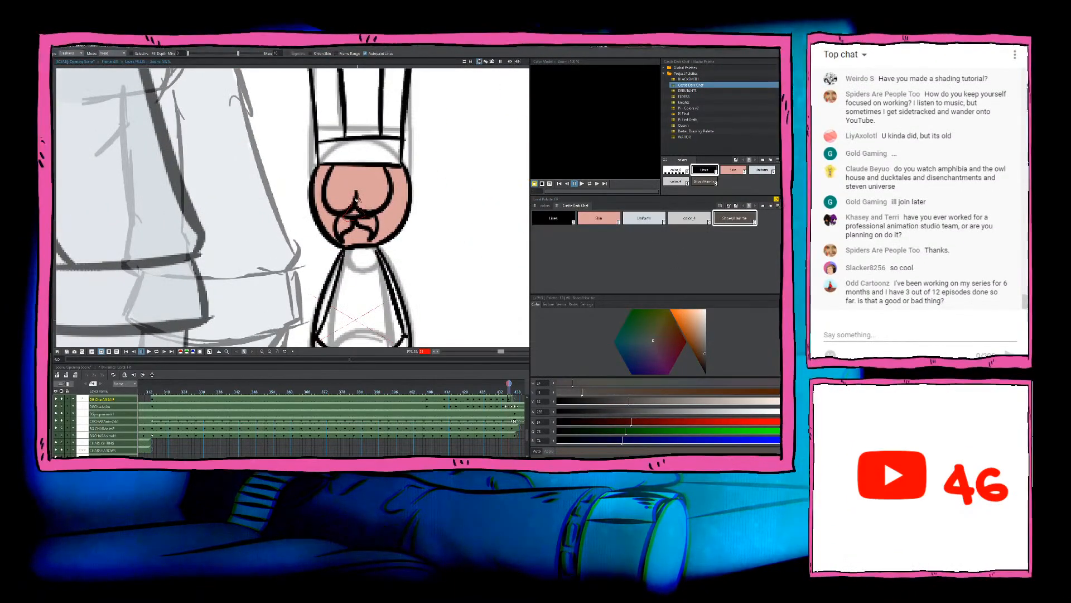
{"action": "scroll", "coordinate": [357, 202], "scroll_direction": "down", "scroll_amount": 3}
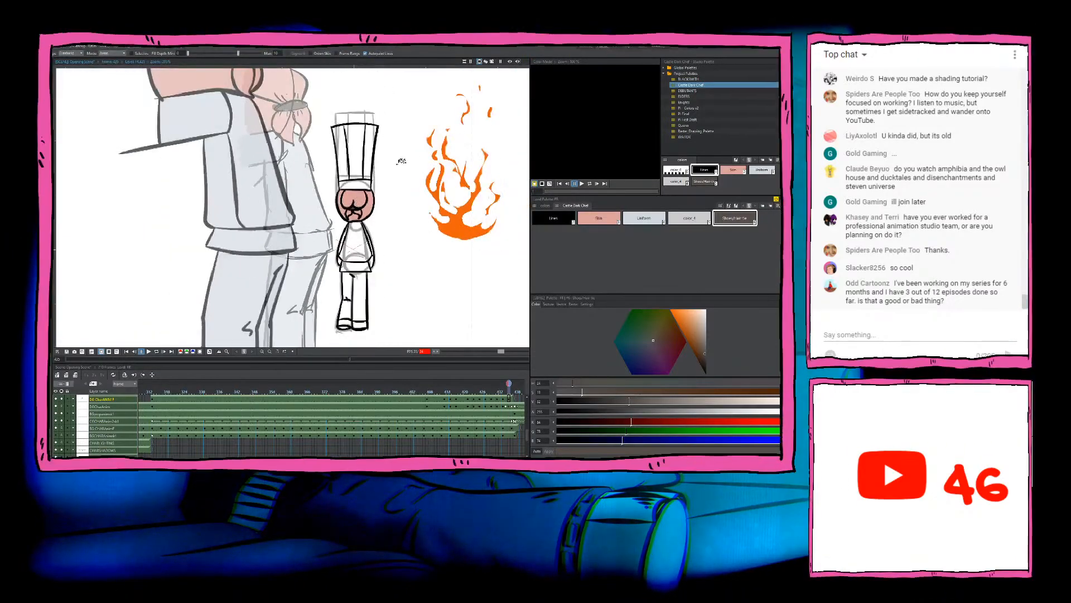
Step: Fill this drawing's hat, jacket, sleeves and trousers with the Uniform colour
{"action": "left_click", "coordinate": [649, 216]}
{"action": "mouse_move", "coordinate": [352, 86]}
{"action": "left_mouse_down"}
{"action": "mouse_move", "coordinate": [277, 144]}
{"action": "mouse_move", "coordinate": [296, 195]}
{"action": "mouse_move", "coordinate": [332, 199]}
{"action": "mouse_move", "coordinate": [403, 120]}
{"action": "mouse_move", "coordinate": [354, 88]}
{"action": "left_mouse_up"}
{"action": "scroll", "coordinate": [362, 168], "scroll_direction": "down", "scroll_amount": 3}
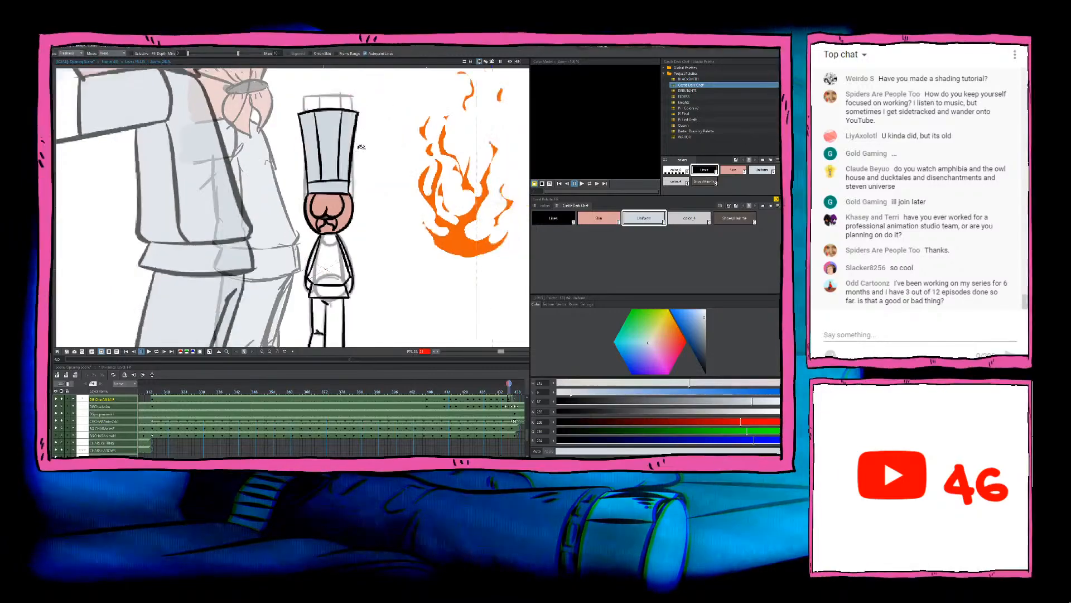
{"action": "left_click_drag", "start_coordinate": [367, 184], "coordinate": [360, 115]}
{"action": "scroll", "coordinate": [357, 173], "scroll_direction": "up", "scroll_amount": 3}
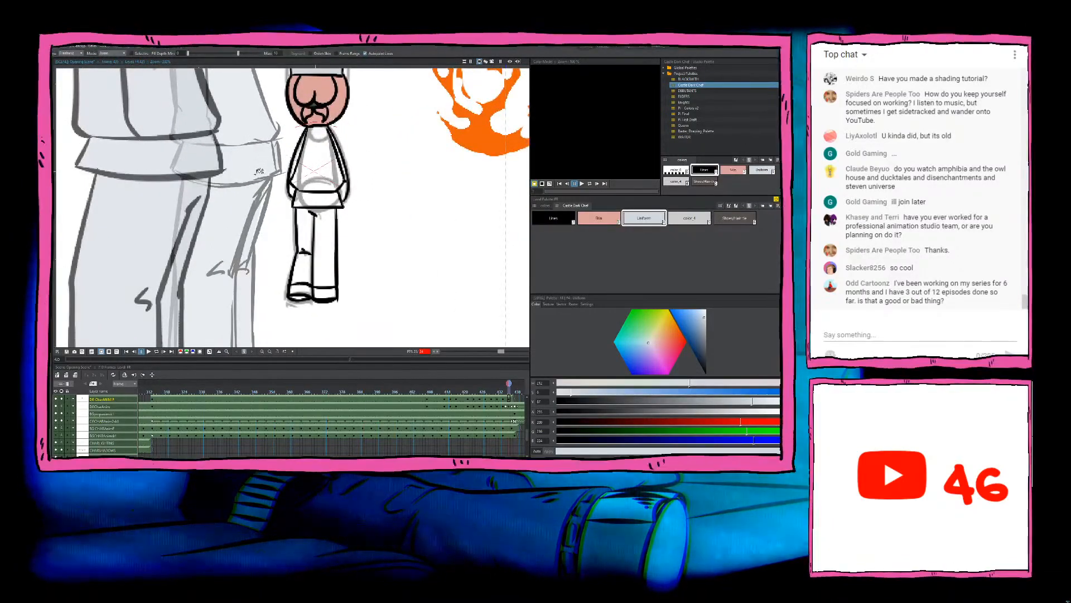
{"action": "mouse_move", "coordinate": [259, 171]}
{"action": "left_mouse_down"}
{"action": "mouse_move", "coordinate": [330, 309]}
{"action": "mouse_move", "coordinate": [364, 128]}
{"action": "left_mouse_up"}
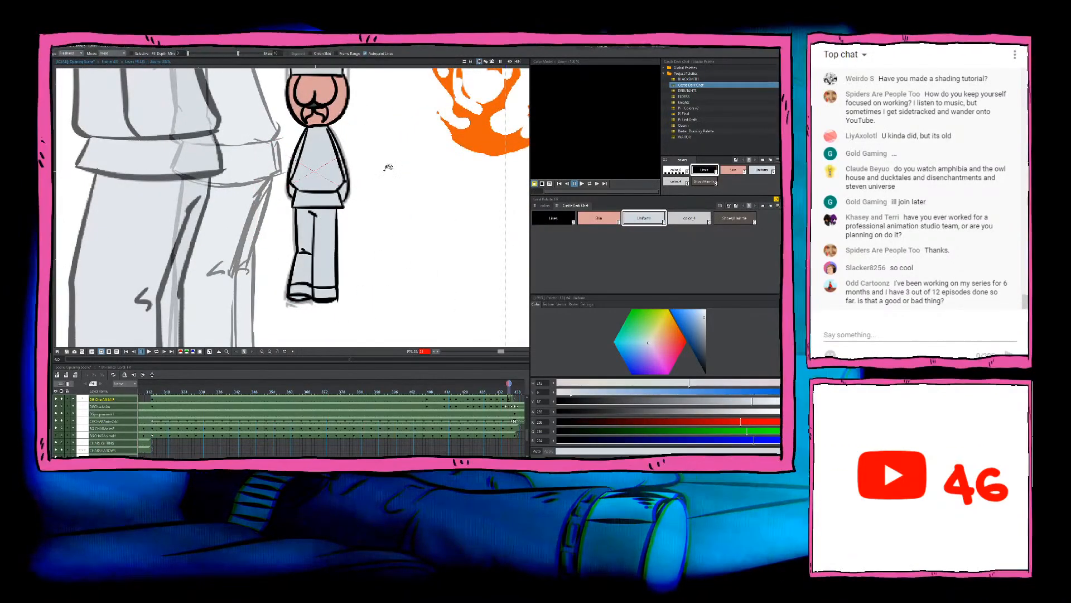
Step: Fill both of the small chef's hands with Skin
{"action": "left_click", "coordinate": [612, 221]}
{"action": "scroll", "coordinate": [354, 179], "scroll_direction": "up", "scroll_amount": 2}
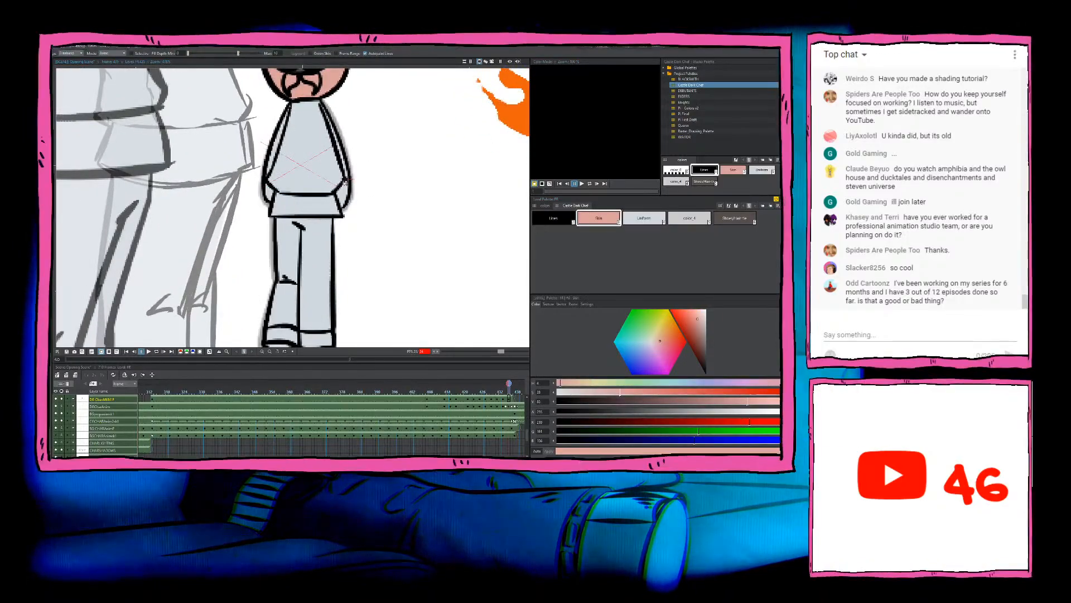
{"action": "left_click", "coordinate": [342, 186]}
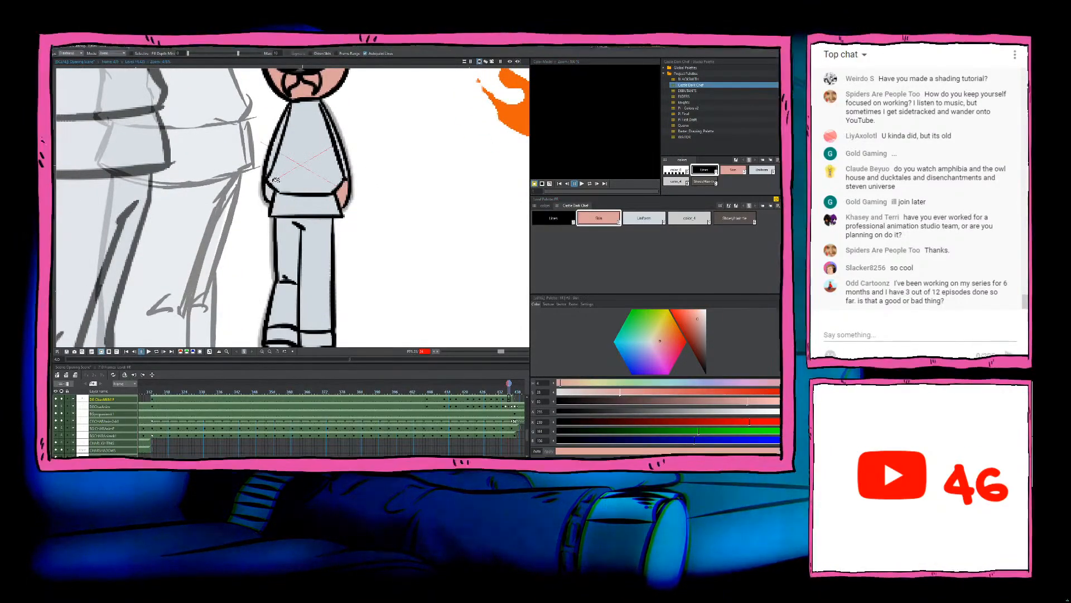
{"action": "mouse_move", "coordinate": [256, 192]}
{"action": "left_mouse_down"}
{"action": "mouse_move", "coordinate": [269, 201]}
{"action": "mouse_move", "coordinate": [273, 179]}
{"action": "left_mouse_up"}
{"action": "scroll", "coordinate": [276, 181], "scroll_direction": "down", "scroll_amount": 6}
{"action": "scroll", "coordinate": [301, 223], "scroll_direction": "up", "scroll_amount": 3}
Step: Fill both of this drawing's shoes with the dark brown shoe and hair-tie colour
{"action": "left_click", "coordinate": [753, 219]}
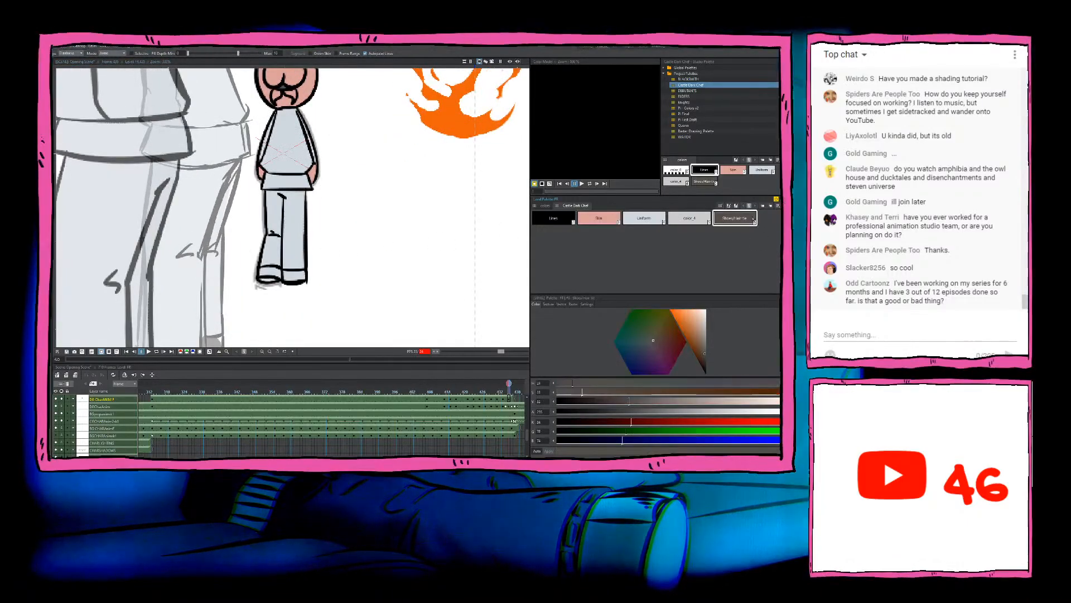
{"action": "mouse_move", "coordinate": [309, 272]}
{"action": "left_mouse_down"}
{"action": "mouse_move", "coordinate": [316, 294]}
{"action": "mouse_move", "coordinate": [333, 269]}
{"action": "left_mouse_up"}
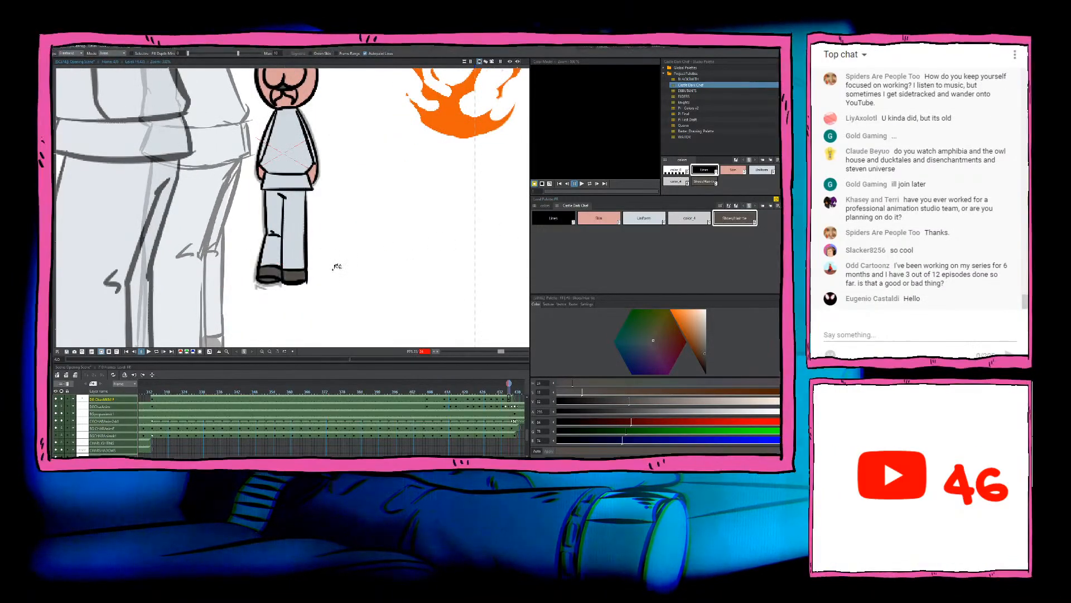
{"action": "scroll", "coordinate": [320, 261], "scroll_direction": "down", "scroll_amount": 3}
{"action": "scroll", "coordinate": [320, 244], "scroll_direction": "down", "scroll_amount": 4}
{"action": "scroll", "coordinate": [322, 201], "scroll_direction": "up", "scroll_amount": 3}
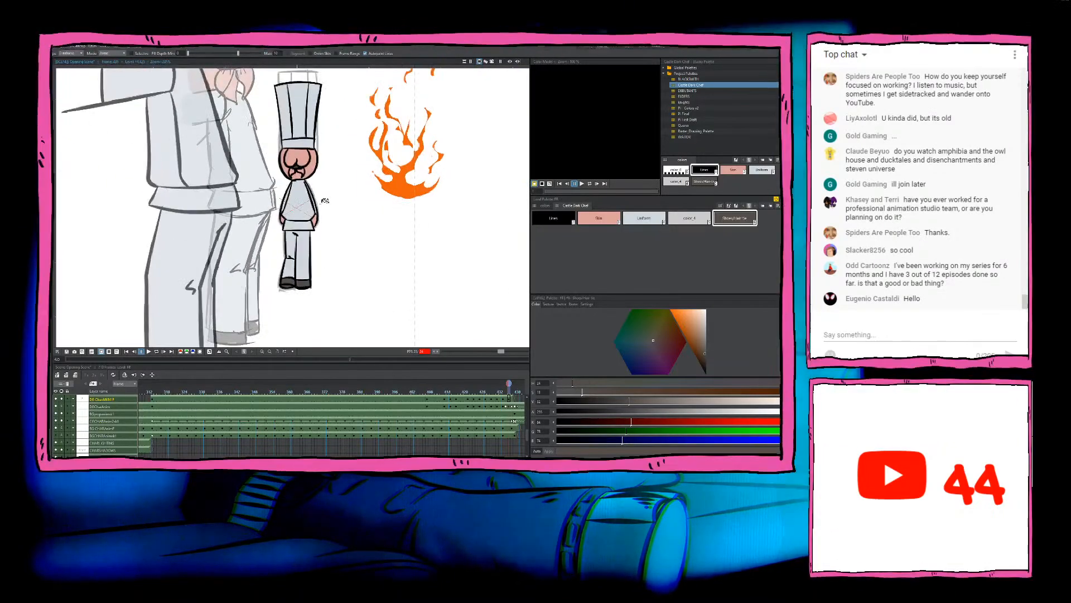
Step: Step back and forth through the small chef's earlier drawings to check their colouring
{"action": "key", "text": "comma"}
{"action": "key", "text": "comma"}
{"action": "key", "text": "comma"}
{"action": "key", "text": "comma"}
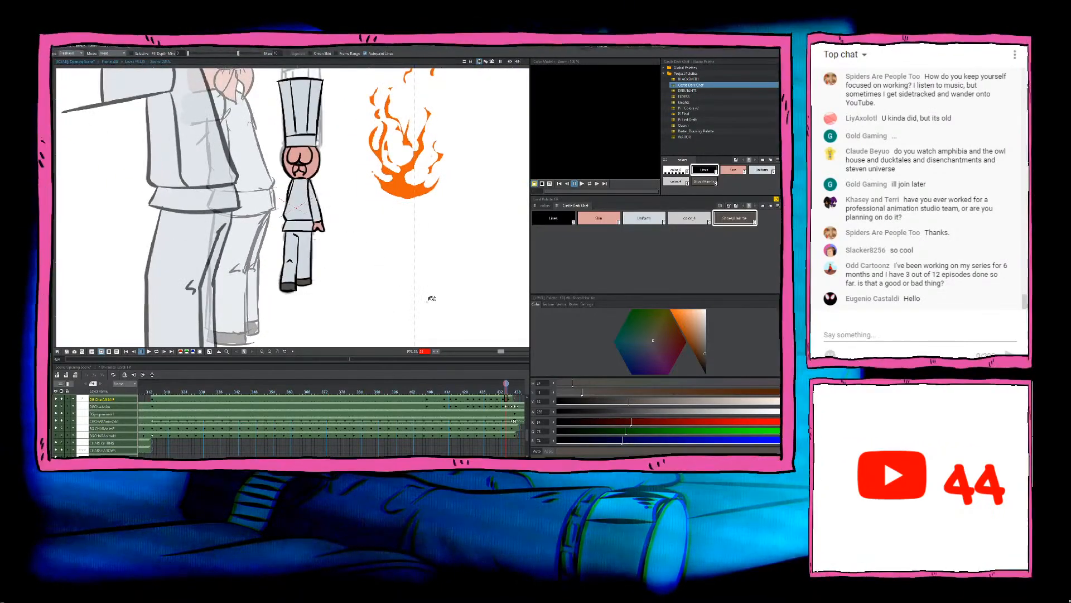
{"action": "key", "text": "comma"}
{"action": "key", "text": "comma"}
{"action": "key", "text": "comma"}
{"action": "key", "text": "comma"}
{"action": "key", "text": "comma"}
{"action": "key", "text": "comma"}
{"action": "key", "text": "comma"}
{"action": "key", "text": "comma"}
{"action": "key", "text": "comma"}
{"action": "key", "text": "comma"}
{"action": "key", "text": "comma"}
{"action": "key", "text": "comma"}
{"action": "key", "text": "comma"}
{"action": "key", "text": "comma"}
{"action": "key", "text": "comma"}
{"action": "key", "text": "comma"}
{"action": "key", "text": "comma"}
{"action": "key", "text": "comma"}
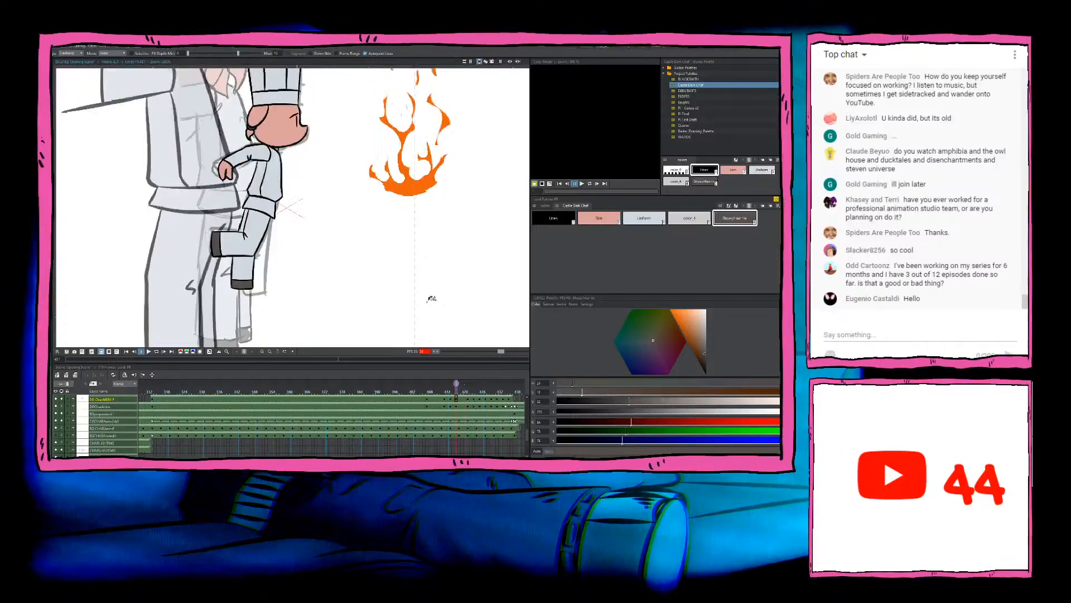
{"action": "key", "text": "comma"}
{"action": "key", "text": "comma"}
{"action": "key", "text": "comma"}
{"action": "key", "text": "comma"}
{"action": "key", "text": "comma"}
{"action": "key", "text": "comma"}
{"action": "key", "text": "comma"}
{"action": "key", "text": "comma"}
{"action": "key", "text": "comma"}
{"action": "key", "text": "comma"}
{"action": "key", "text": "comma"}
{"action": "key", "text": "comma"}
{"action": "key", "text": "comma"}
{"action": "key", "text": "comma"}
{"action": "key", "text": "comma"}
{"action": "key", "text": "comma"}
{"action": "key", "text": "comma"}
{"action": "key", "text": "comma"}
{"action": "key", "text": "comma"}
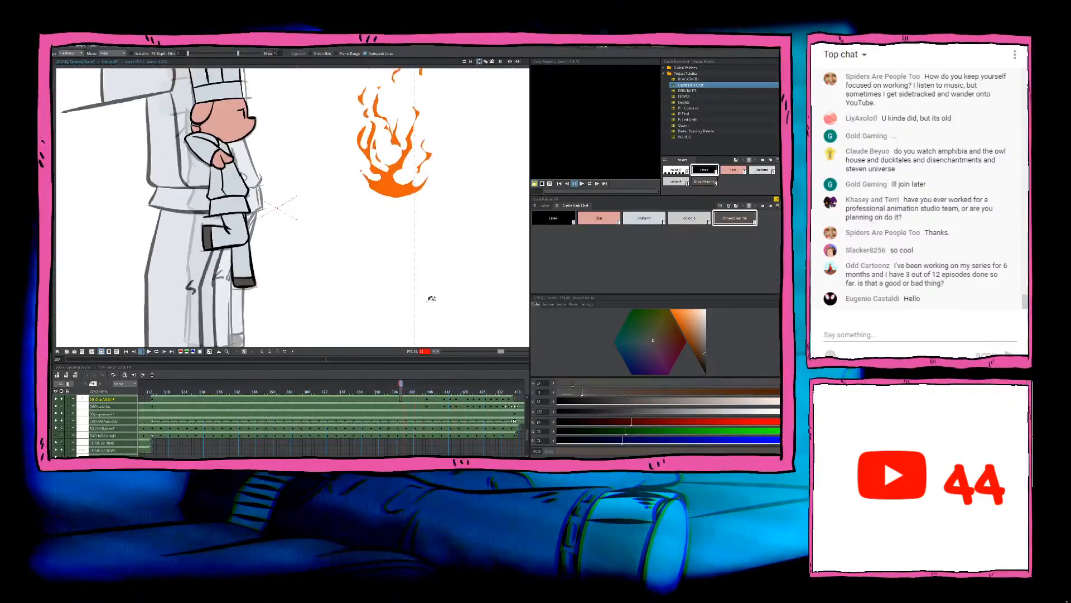
{"action": "key", "text": "period"}
{"action": "key", "text": "period"}
{"action": "key", "text": "period"}
{"action": "key", "text": "period"}
{"action": "key", "text": "period"}
{"action": "key", "text": "period"}
{"action": "key", "text": "period"}
{"action": "key", "text": "period"}
{"action": "key", "text": "period"}
{"action": "key", "text": "period"}
{"action": "key", "text": "period"}
{"action": "key", "text": "period"}
{"action": "key", "text": "period"}
{"action": "key", "text": "period"}
{"action": "key", "text": "period"}
{"action": "key", "text": "period"}
{"action": "key", "text": "period"}
{"action": "key", "text": "period"}
{"action": "key", "text": "period"}
{"action": "key", "text": "period"}
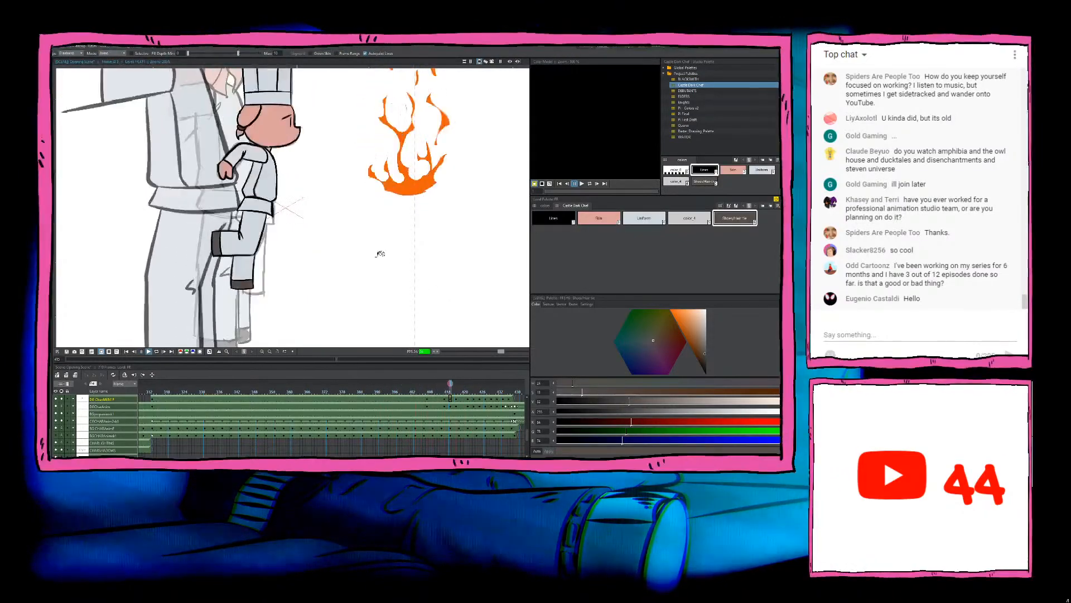
{"action": "key", "text": "comma"}
{"action": "key", "text": "comma"}
{"action": "key", "text": "comma"}
{"action": "key", "text": "comma"}
{"action": "key", "text": "comma"}
{"action": "key", "text": "comma"}
{"action": "key", "text": "comma"}
{"action": "key", "text": "comma"}
{"action": "key", "text": "comma"}
{"action": "key", "text": "comma"}
{"action": "key", "text": "comma"}
{"action": "key", "text": "comma"}
{"action": "key", "text": "comma"}
{"action": "key", "text": "comma"}
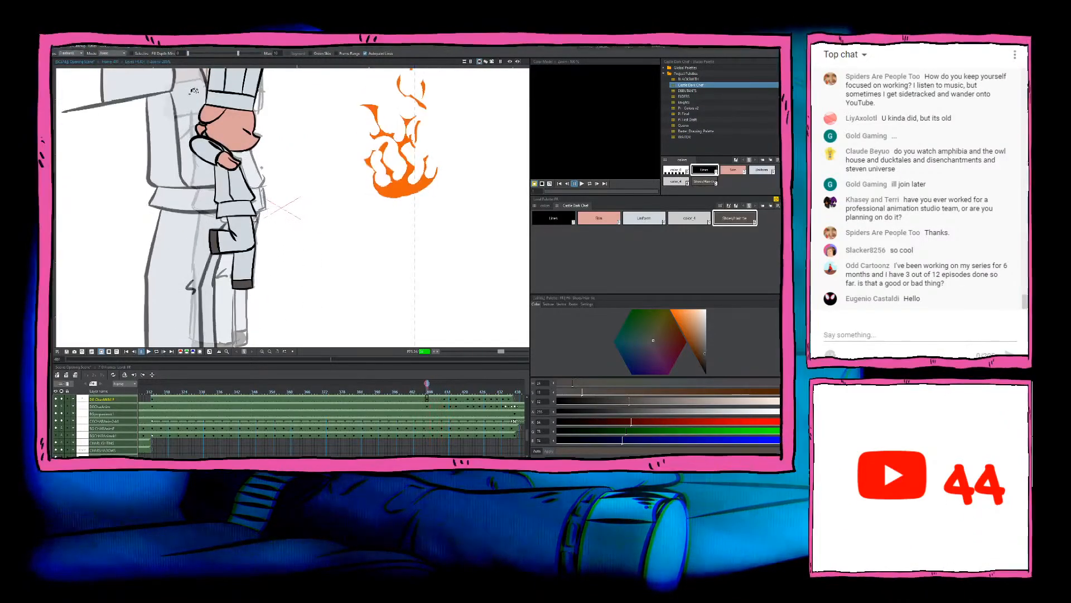
{"action": "key", "text": "comma"}
Step: Examine the small chef's ear and hair tie up close, and compare with the drawing near frame 400
{"action": "left_click_drag", "start_coordinate": [197, 101], "coordinate": [329, 187]}
{"action": "scroll", "coordinate": [329, 187], "scroll_direction": "up", "scroll_amount": 5}
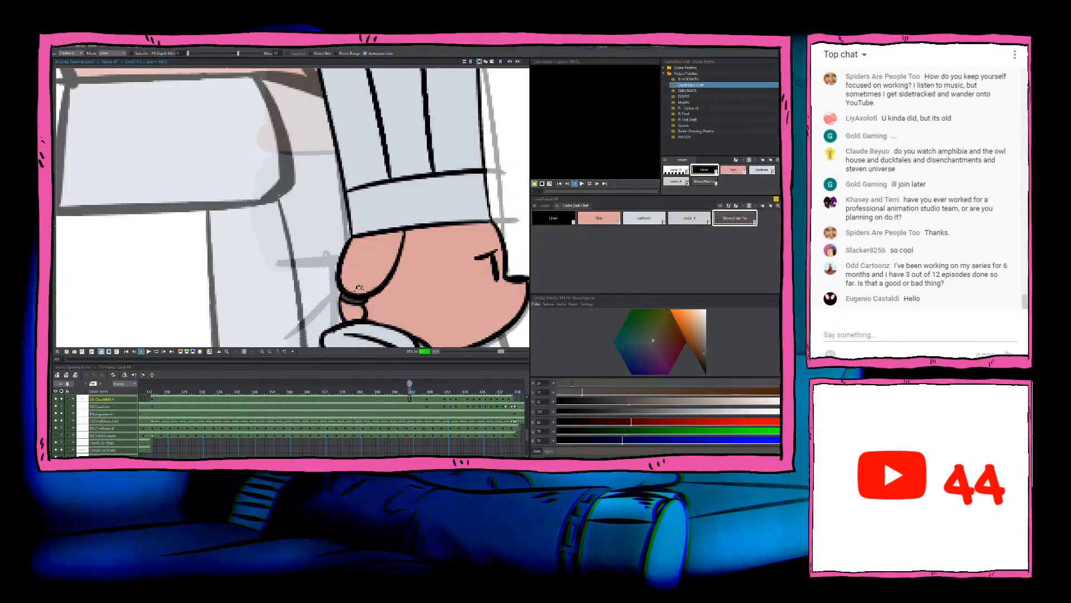
{"action": "scroll", "coordinate": [371, 291], "scroll_direction": "down", "scroll_amount": 5}
{"action": "scroll", "coordinate": [453, 281], "scroll_direction": "down", "scroll_amount": 2}
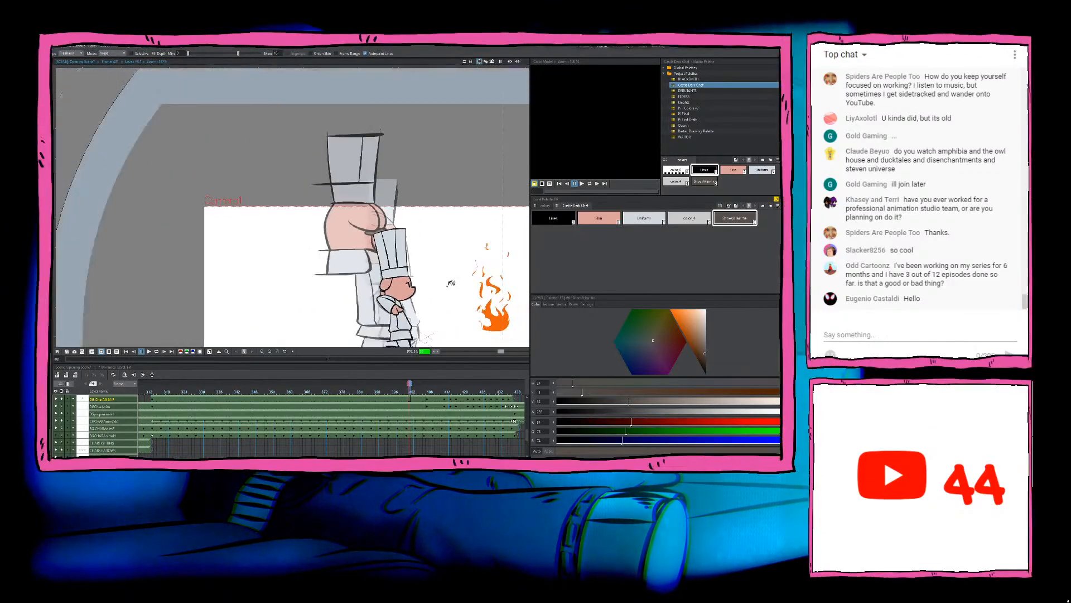
{"action": "left_click", "coordinate": [424, 400]}
{"action": "left_click_drag", "start_coordinate": [423, 285], "coordinate": [354, 234]}
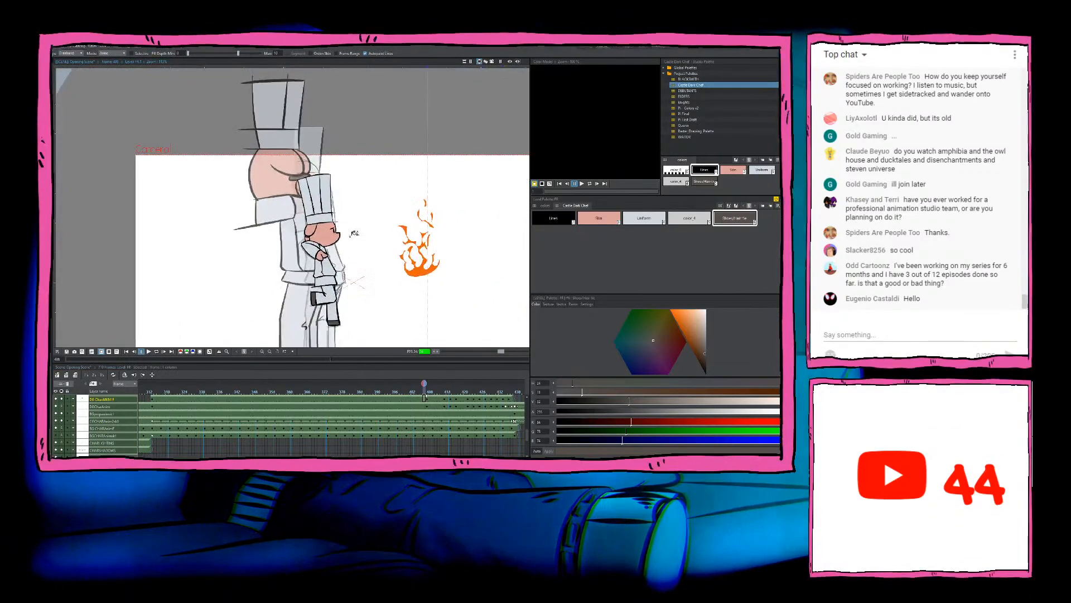
{"action": "scroll", "coordinate": [309, 248], "scroll_direction": "up", "scroll_amount": 3}
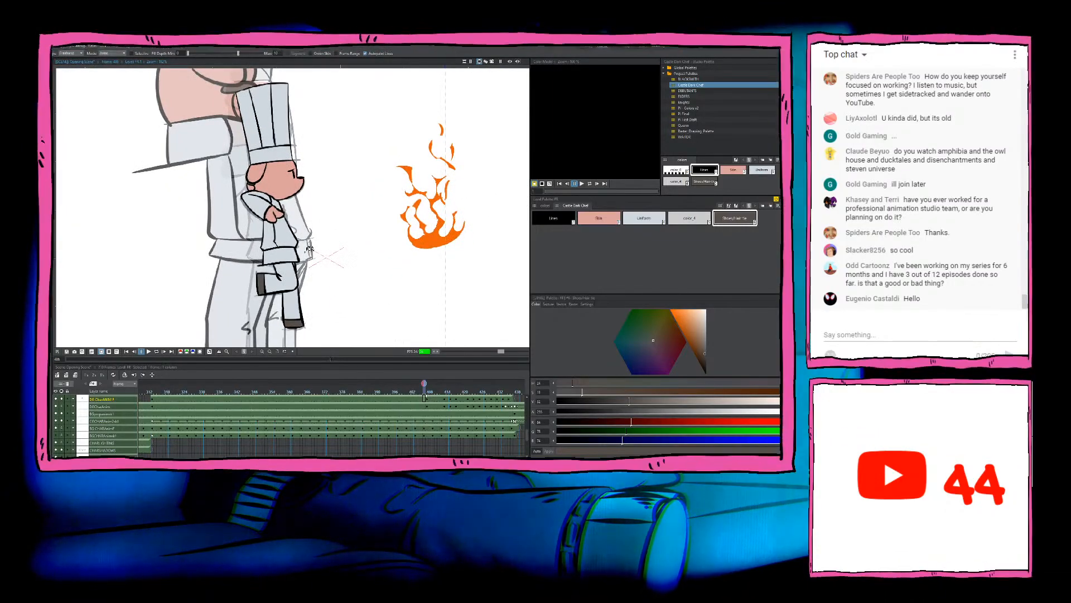
{"action": "scroll", "coordinate": [310, 249], "scroll_direction": "up", "scroll_amount": 1}
{"action": "scroll", "coordinate": [309, 249], "scroll_direction": "down", "scroll_amount": 1}
{"action": "left_click_drag", "start_coordinate": [310, 249], "coordinate": [302, 245]}
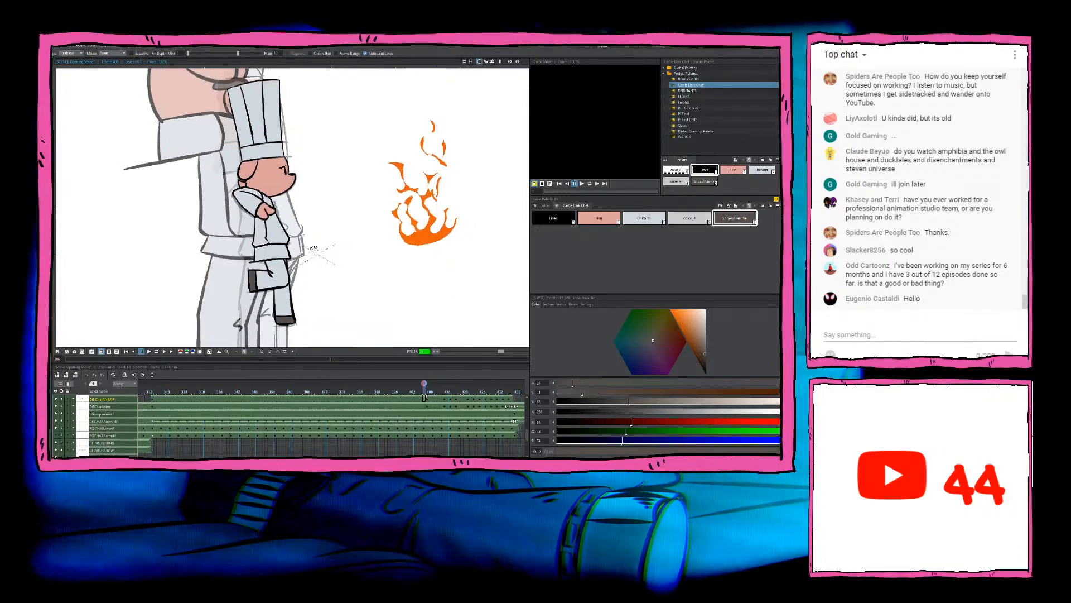
Step: Play the scene to its end, return to the large chef's closing frames and switch to the Brush tool with the whole camera frame in view
{"action": "key", "text": "p"}
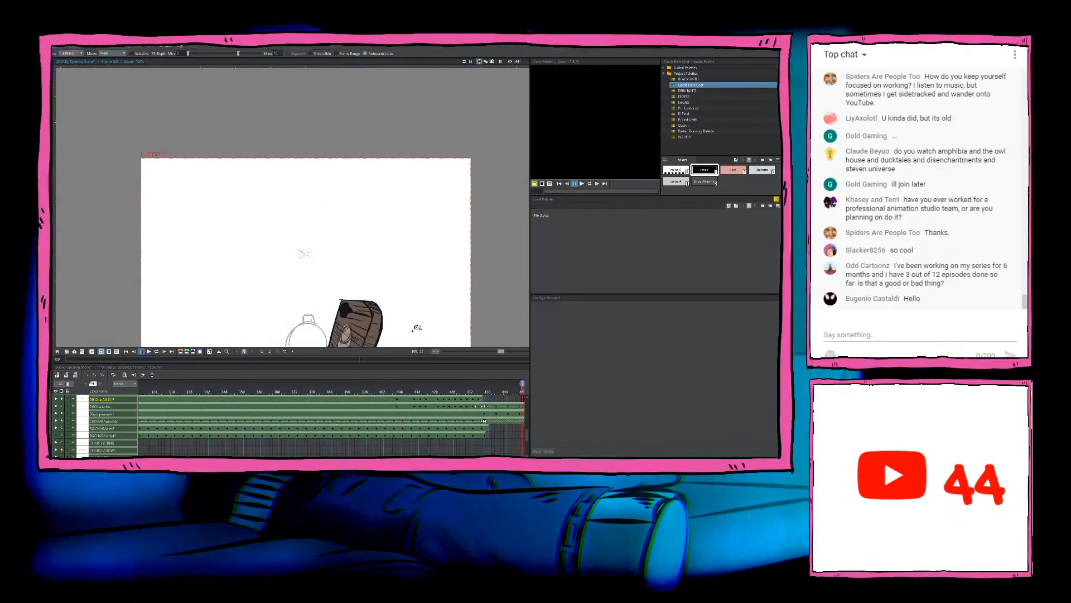
{"action": "left_click", "coordinate": [483, 401]}
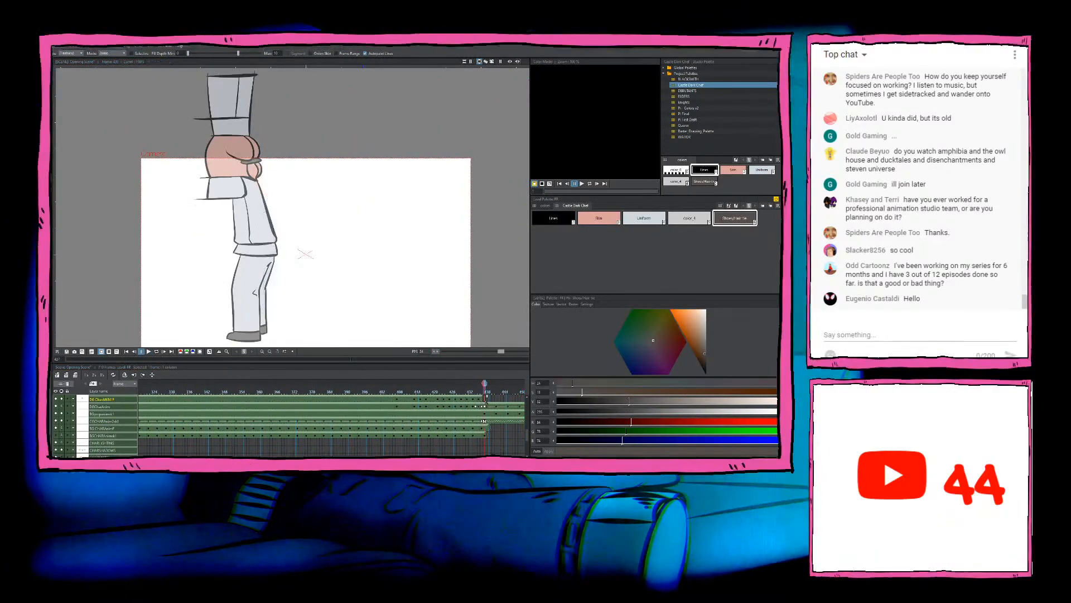
{"action": "scroll", "coordinate": [344, 243], "scroll_direction": "down", "scroll_amount": 2}
{"action": "key", "text": "b"}
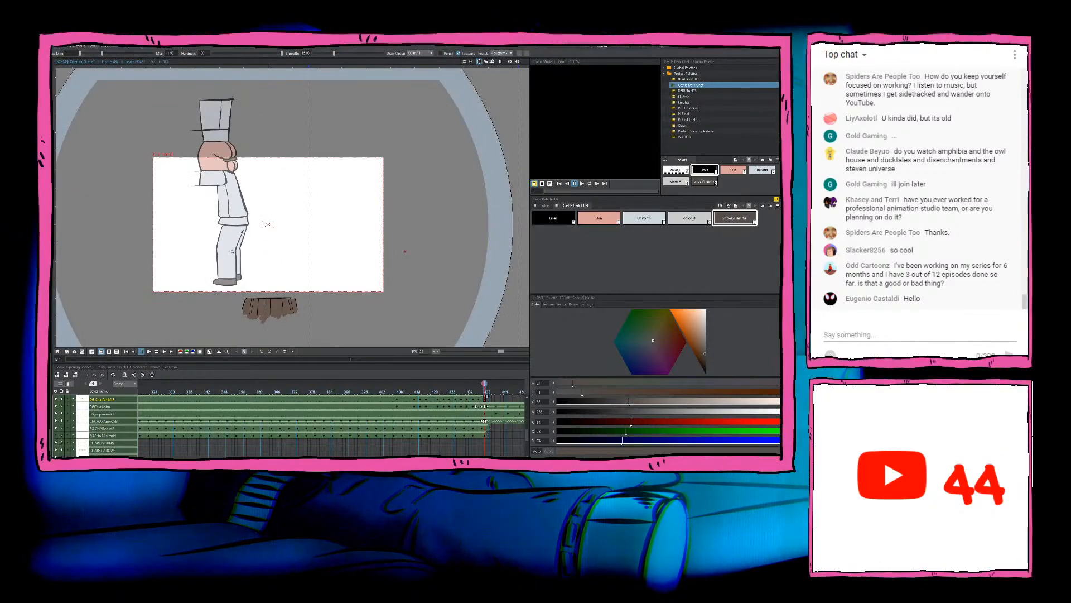
Step: Return to the scene's first frame, select the raster background layer and play the animation through to review it
{"action": "scroll", "coordinate": [289, 432], "scroll_direction": "up", "scroll_amount": 4}
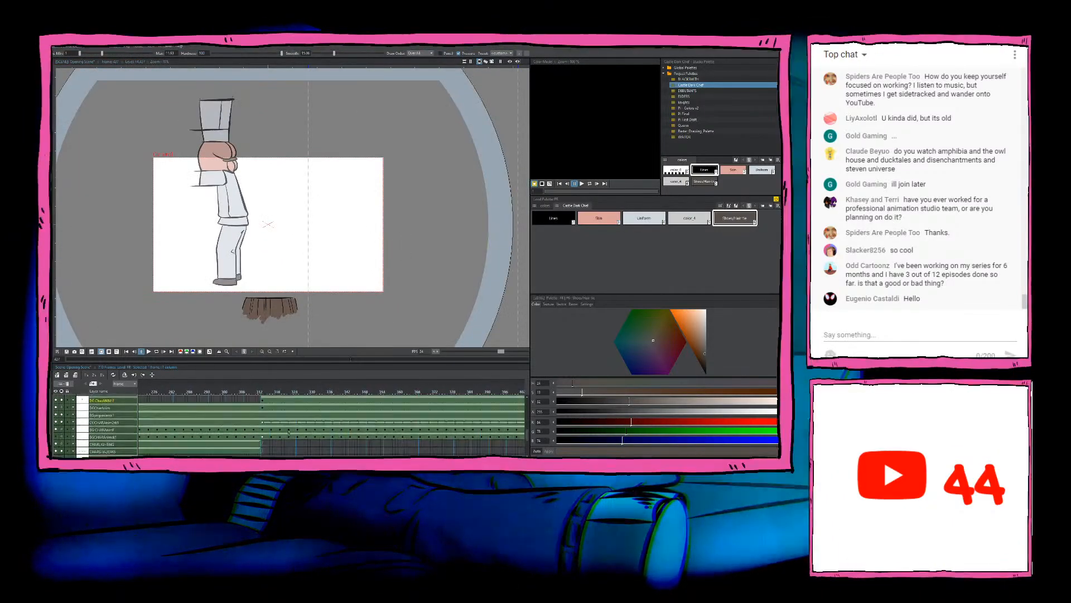
{"action": "scroll", "coordinate": [130, 420], "scroll_direction": "up", "scroll_amount": 15}
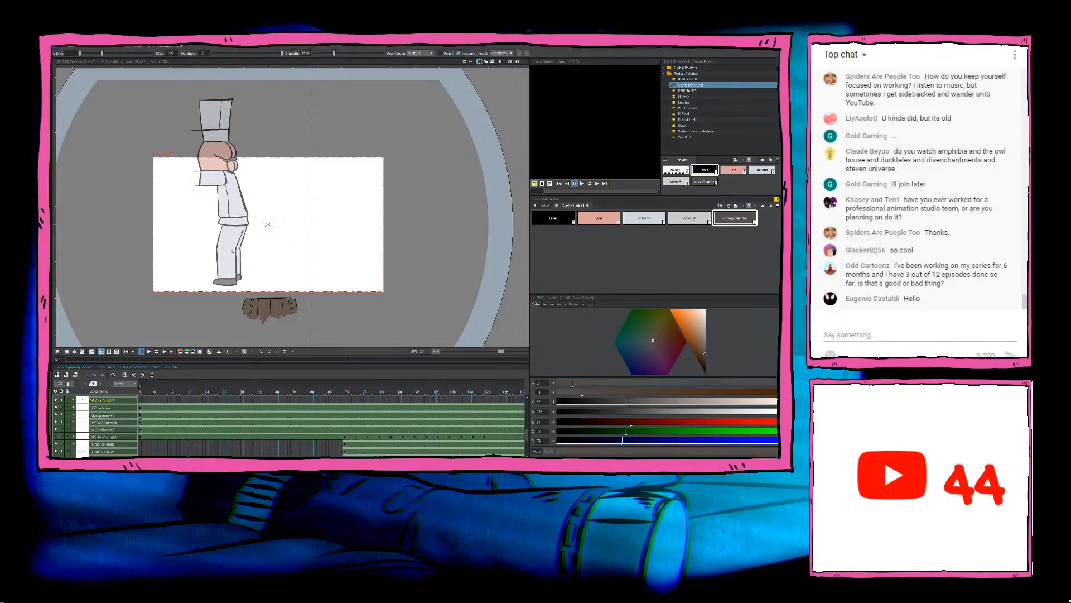
{"action": "left_click", "coordinate": [140, 418]}
{"action": "scroll", "coordinate": [140, 419], "scroll_direction": "down", "scroll_amount": 3}
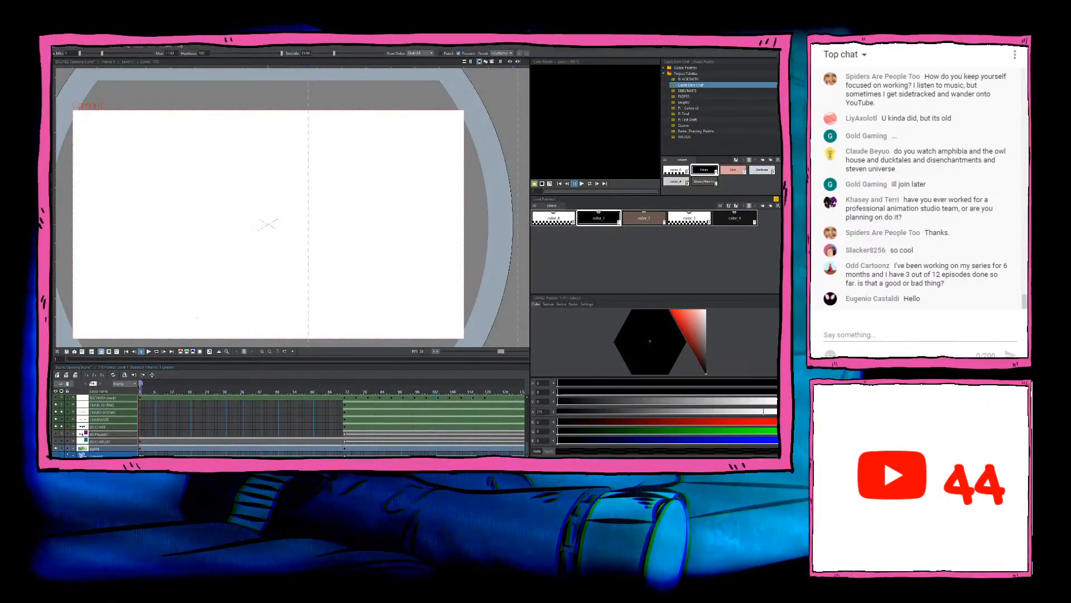
{"action": "left_click", "coordinate": [81, 433]}
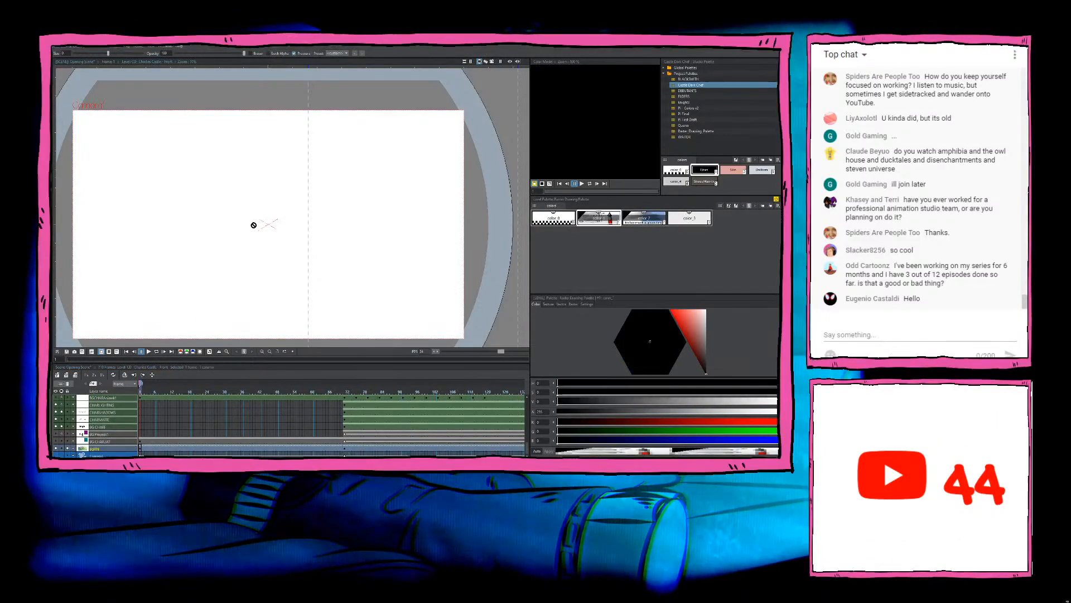
{"action": "key", "text": "p"}
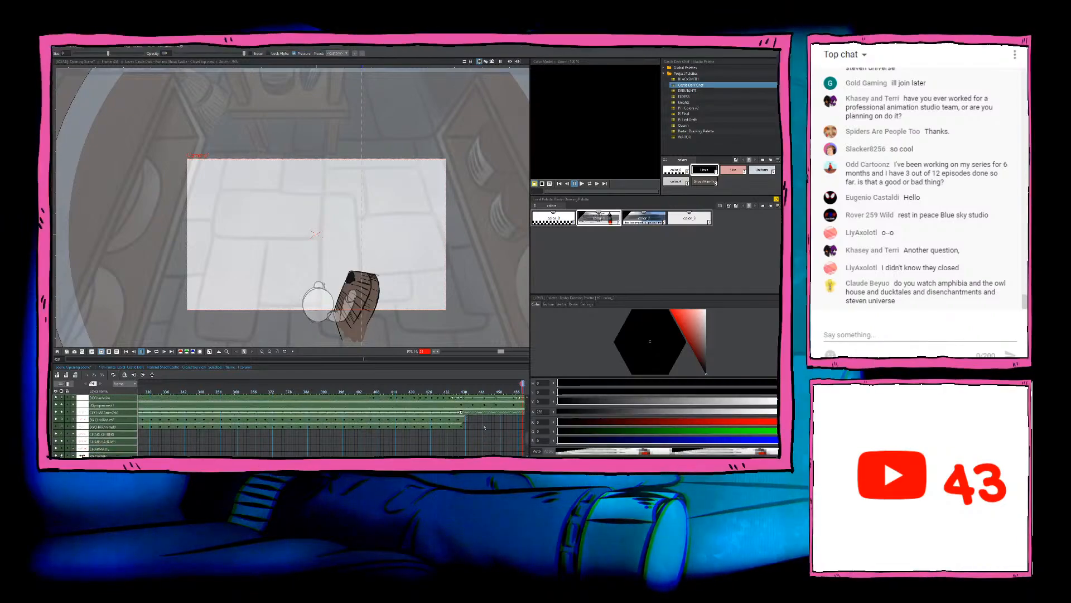
{"action": "scroll", "coordinate": [484, 426], "scroll_direction": "up", "scroll_amount": 2}
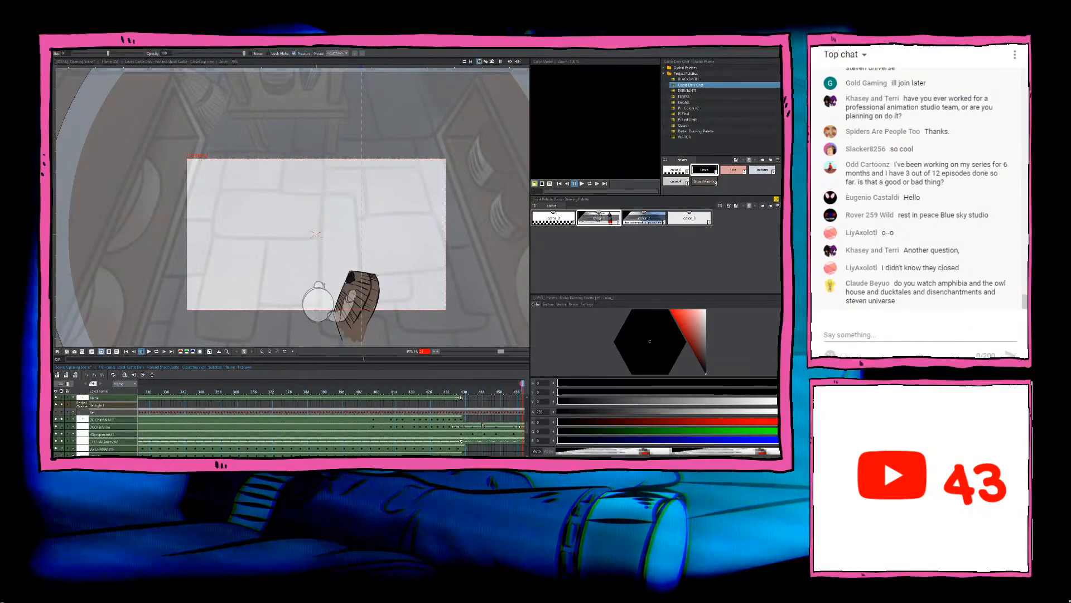